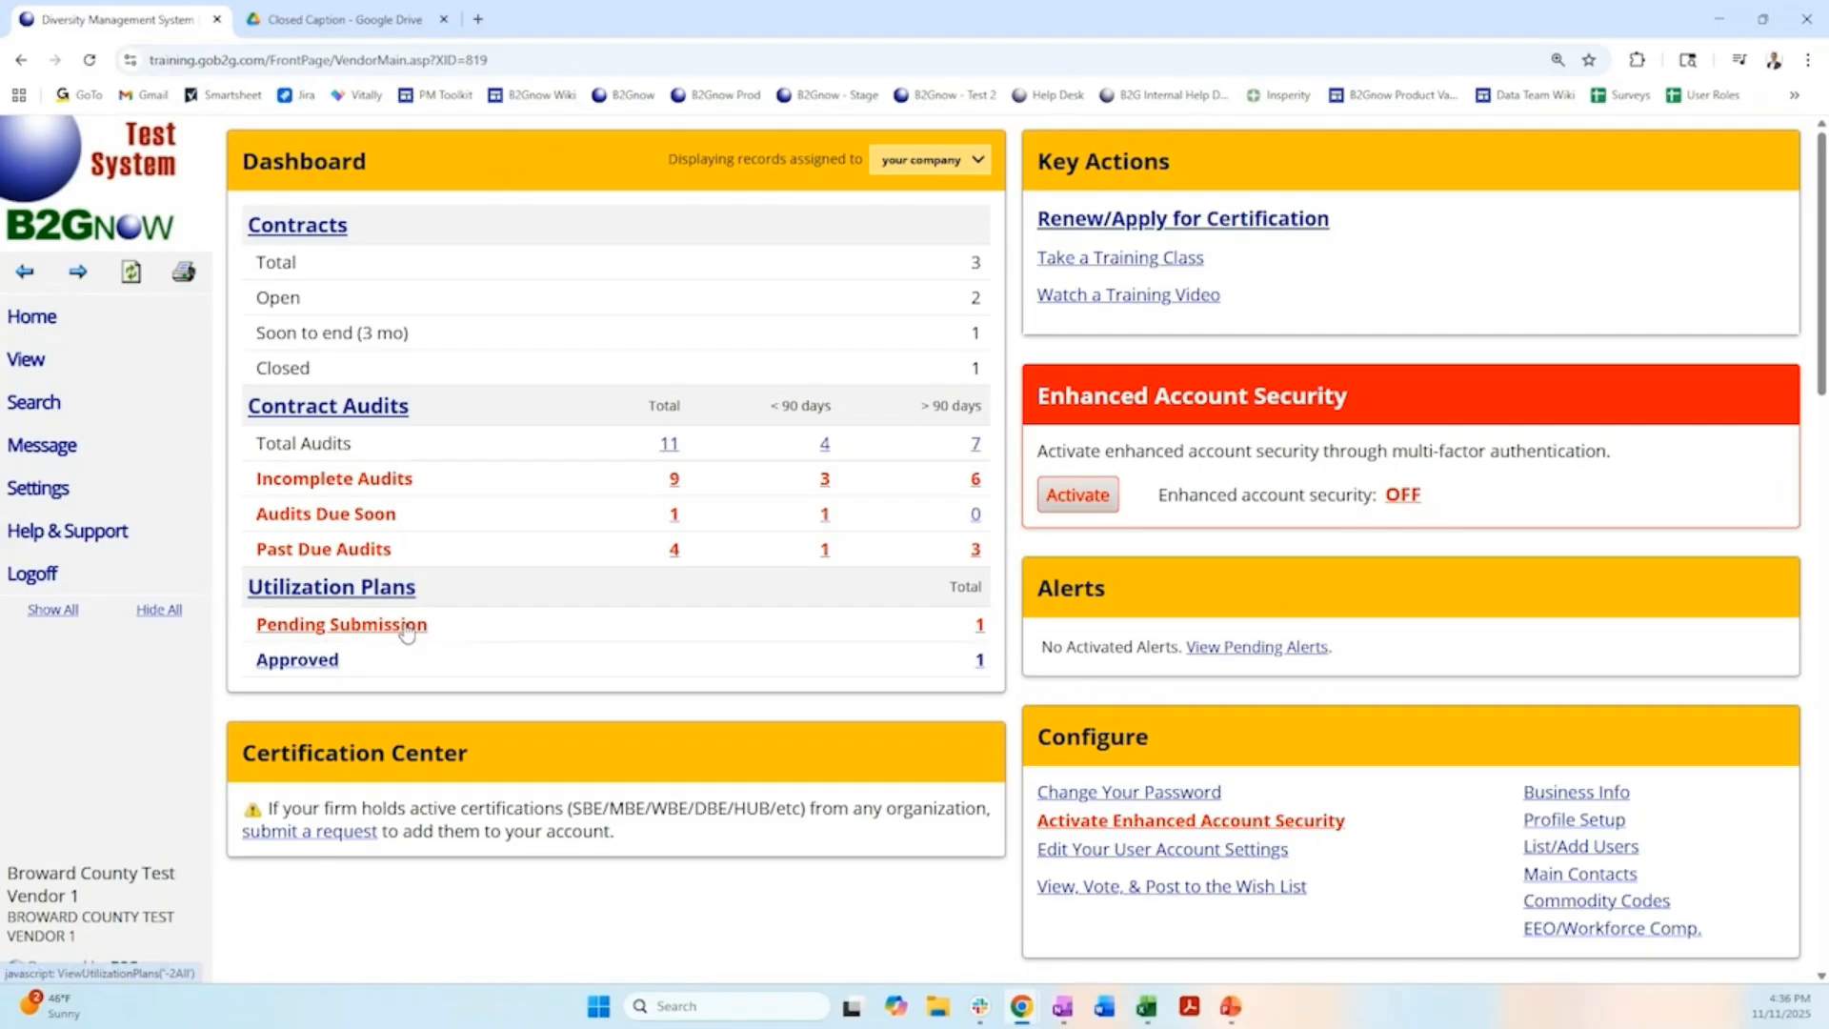
# Open the Broward County utilization plan for 54321: Training Proposal that is pending submission.
pyautogui.click(407, 629)
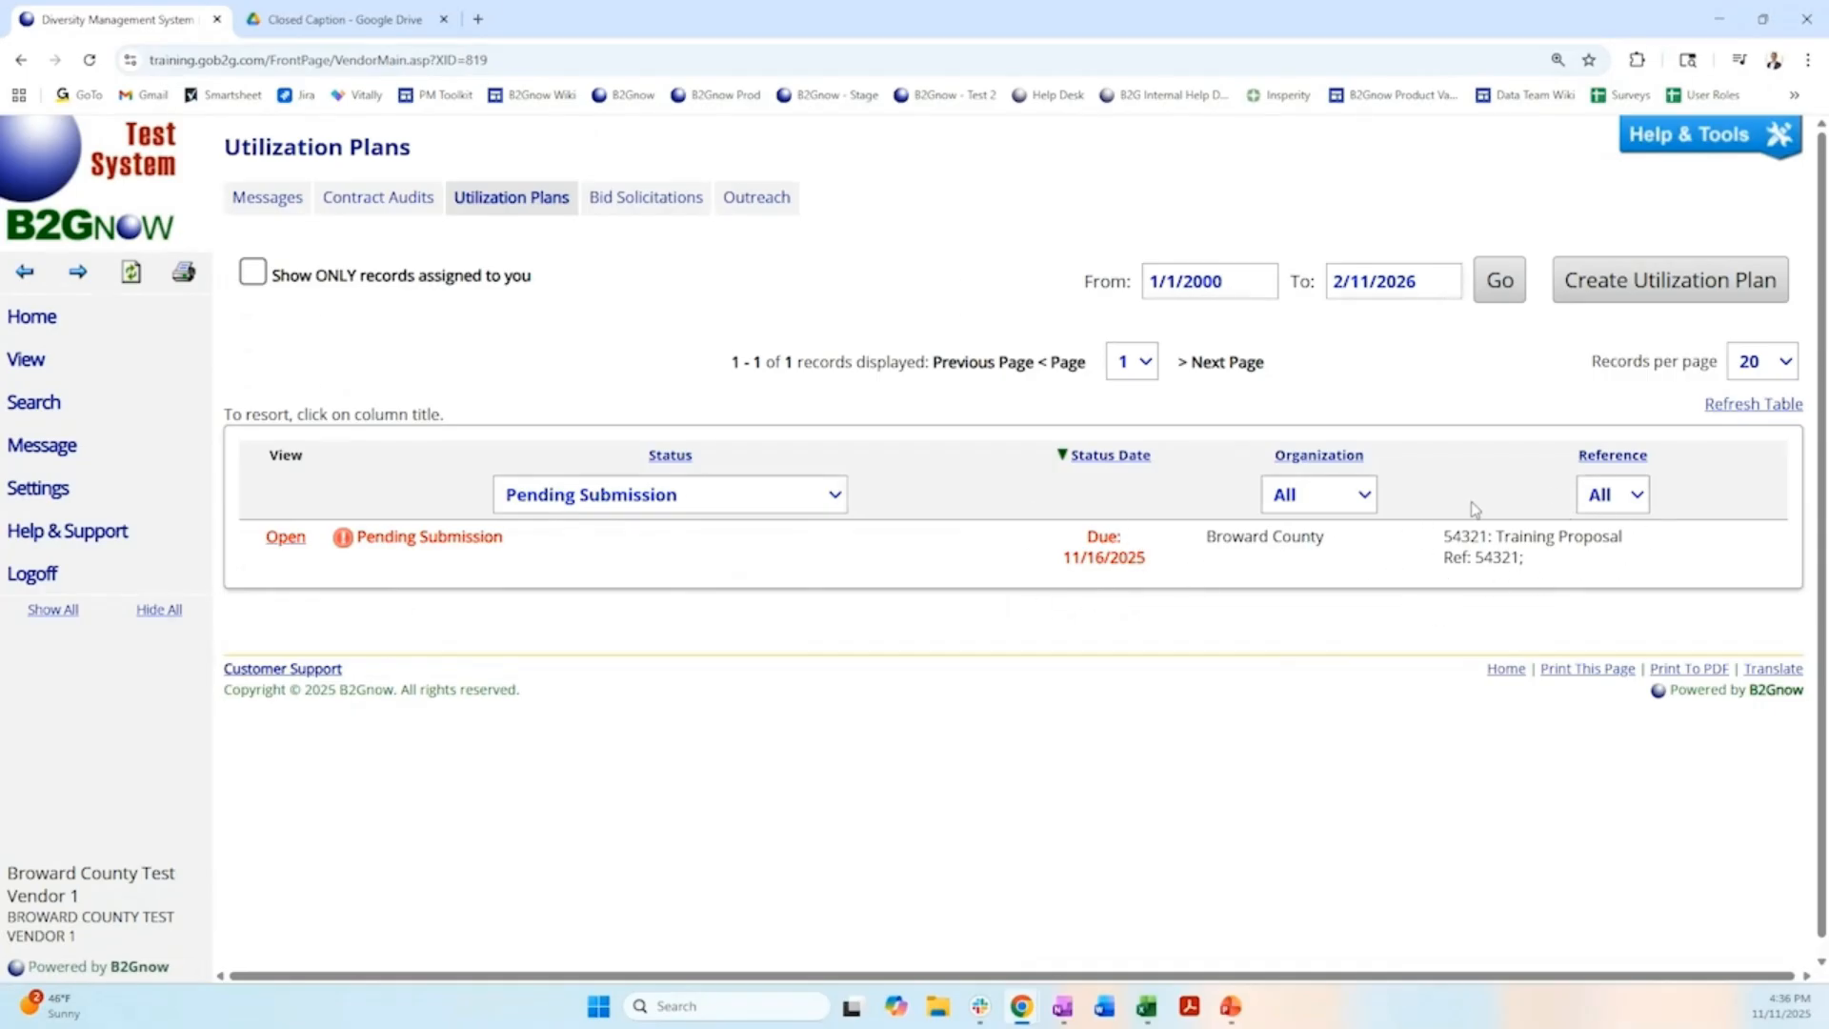
pyautogui.click(834, 496)
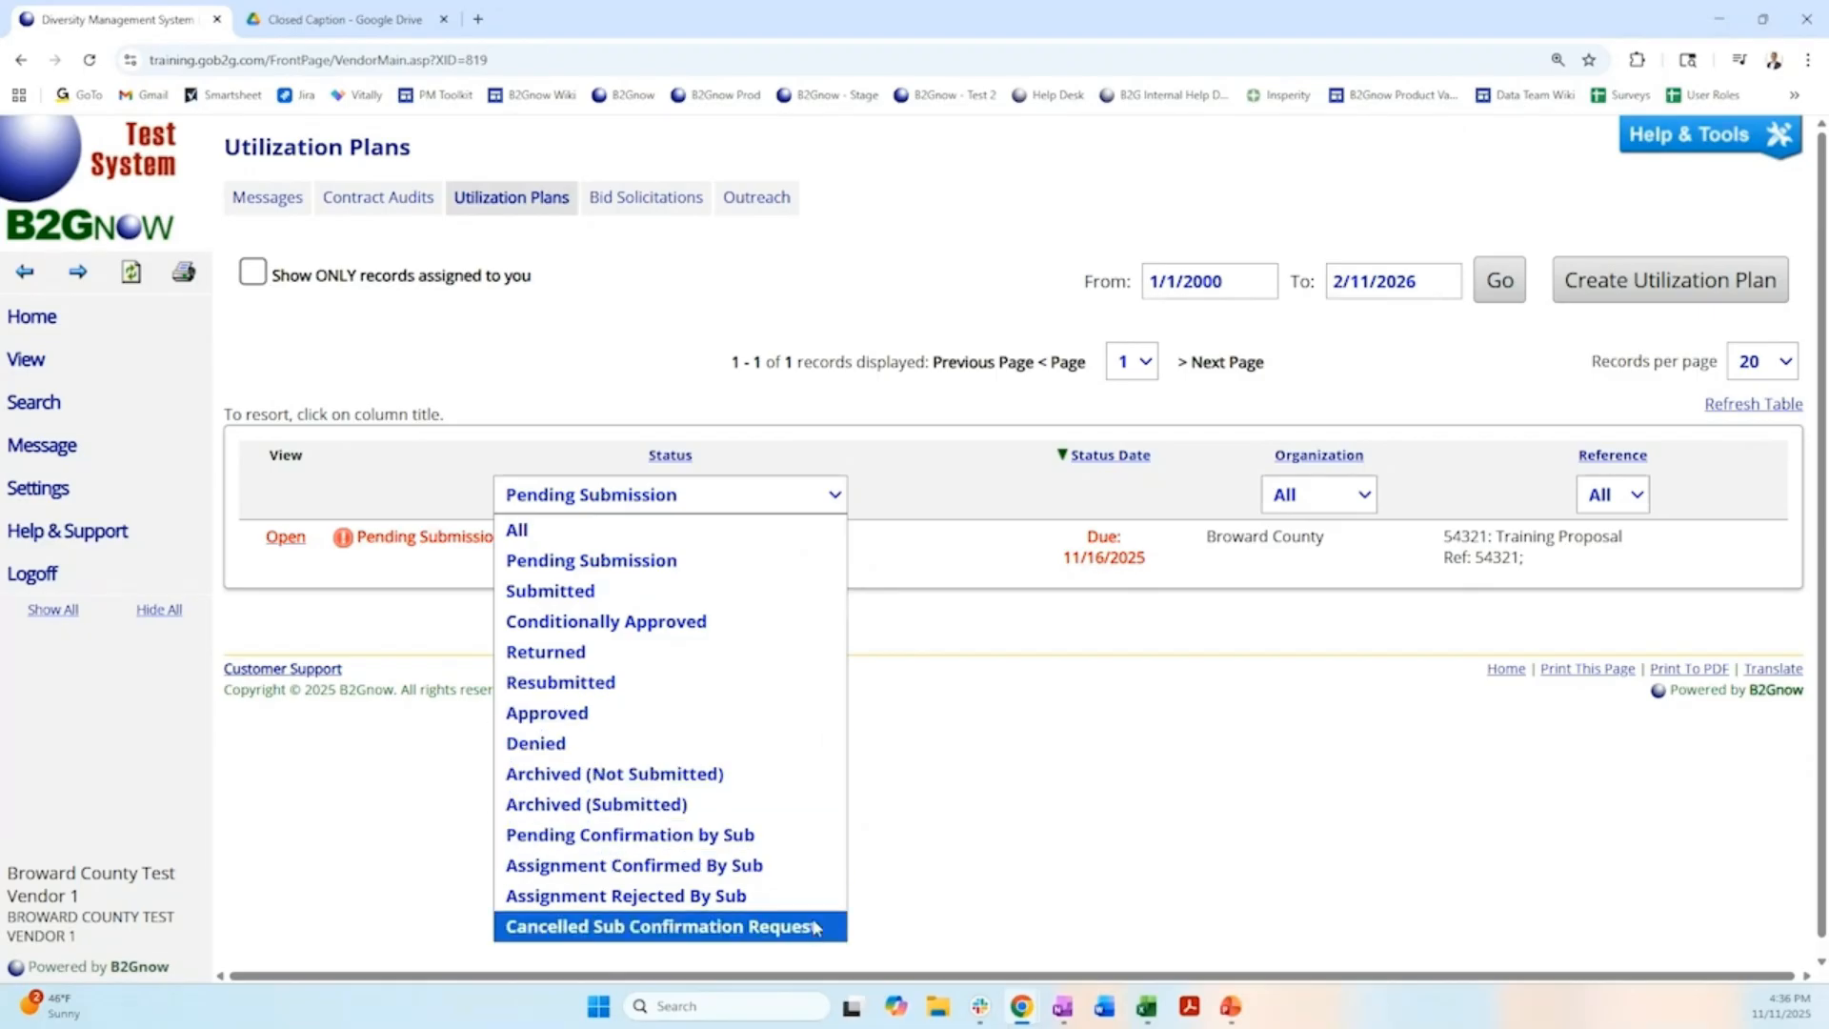
pyautogui.click(830, 575)
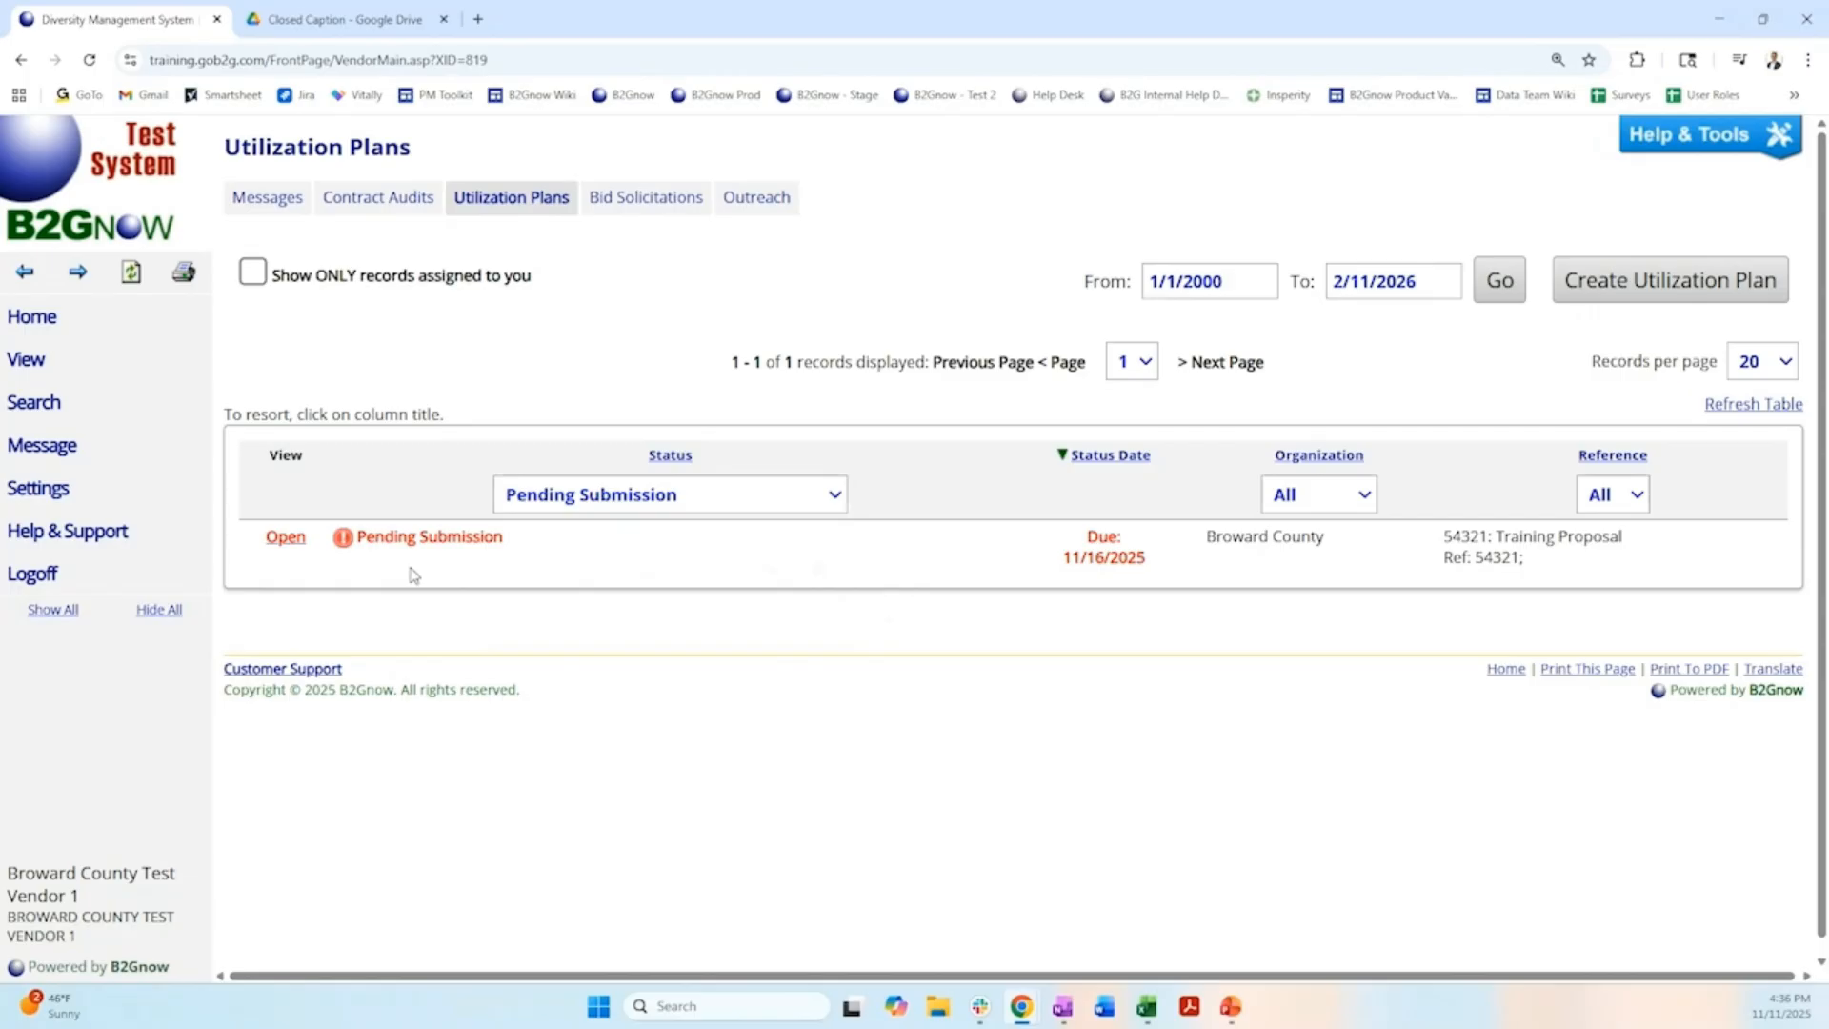
pyautogui.click(287, 541)
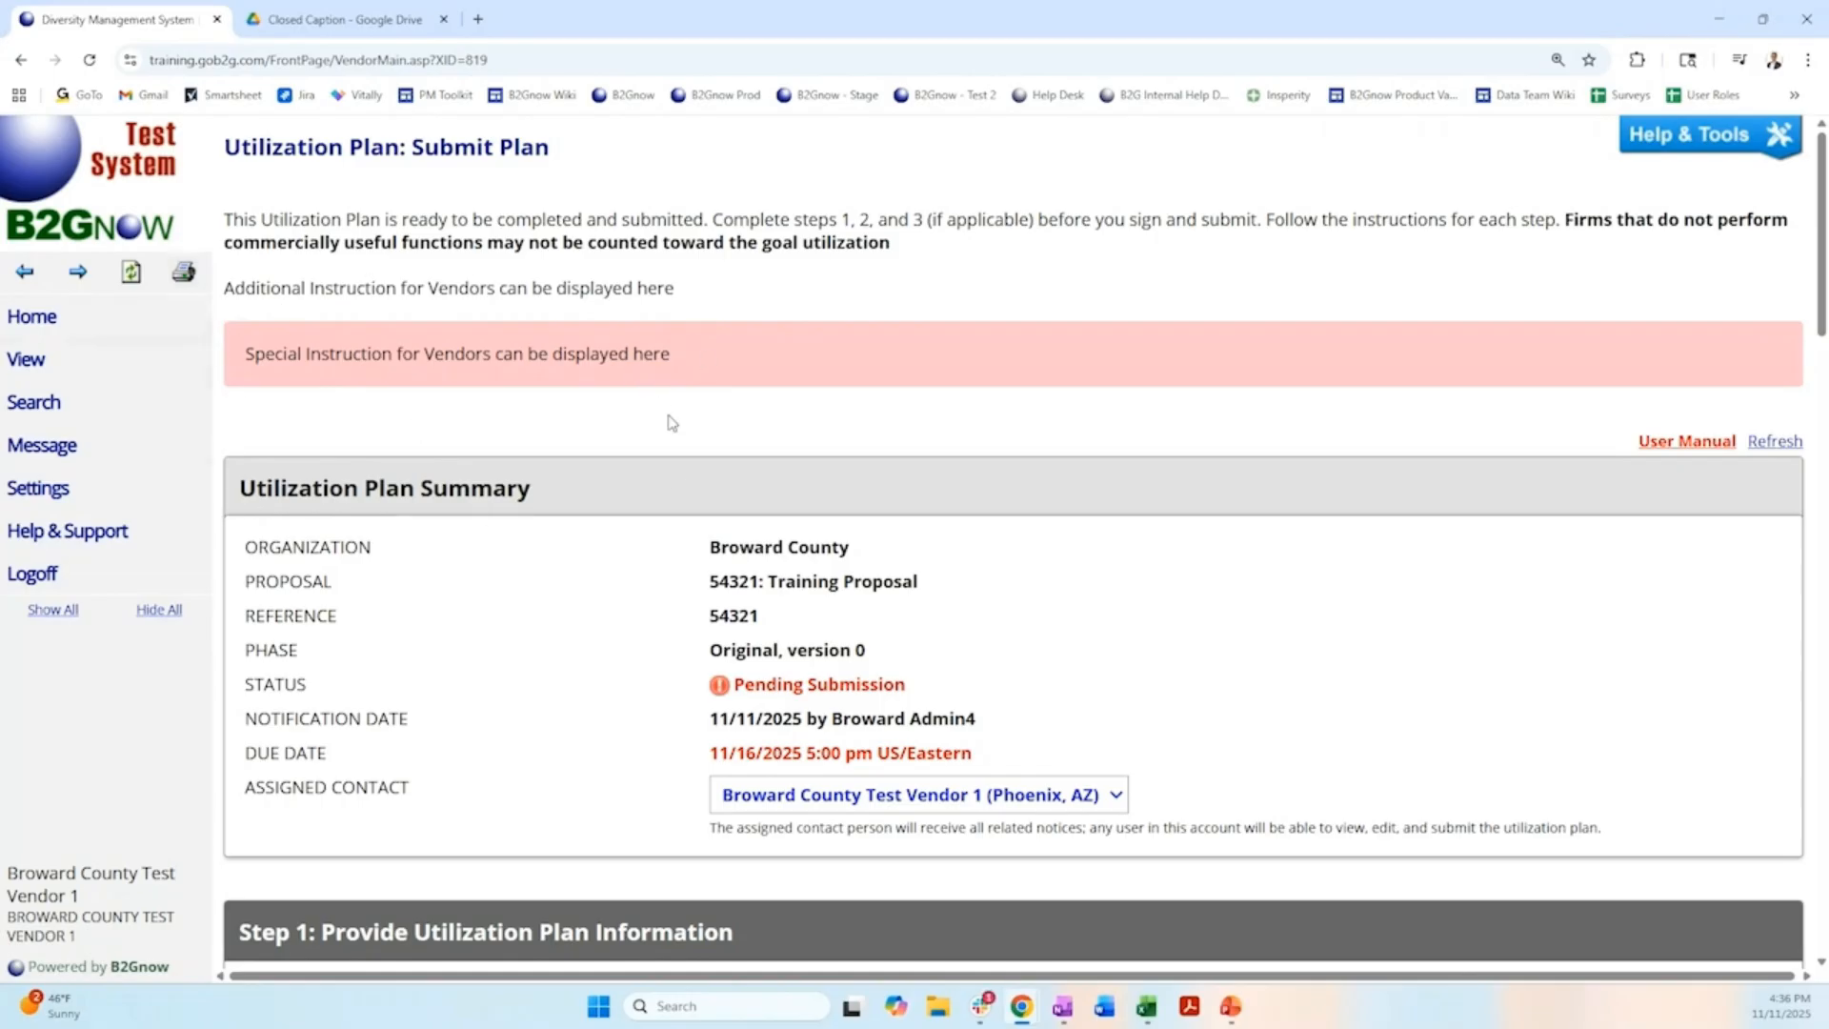
# Review the plan's due date, assigned contact, plan information, subcontractor and waiver sections, and submission requirements.
pyautogui.scroll(-2, 672, 423)
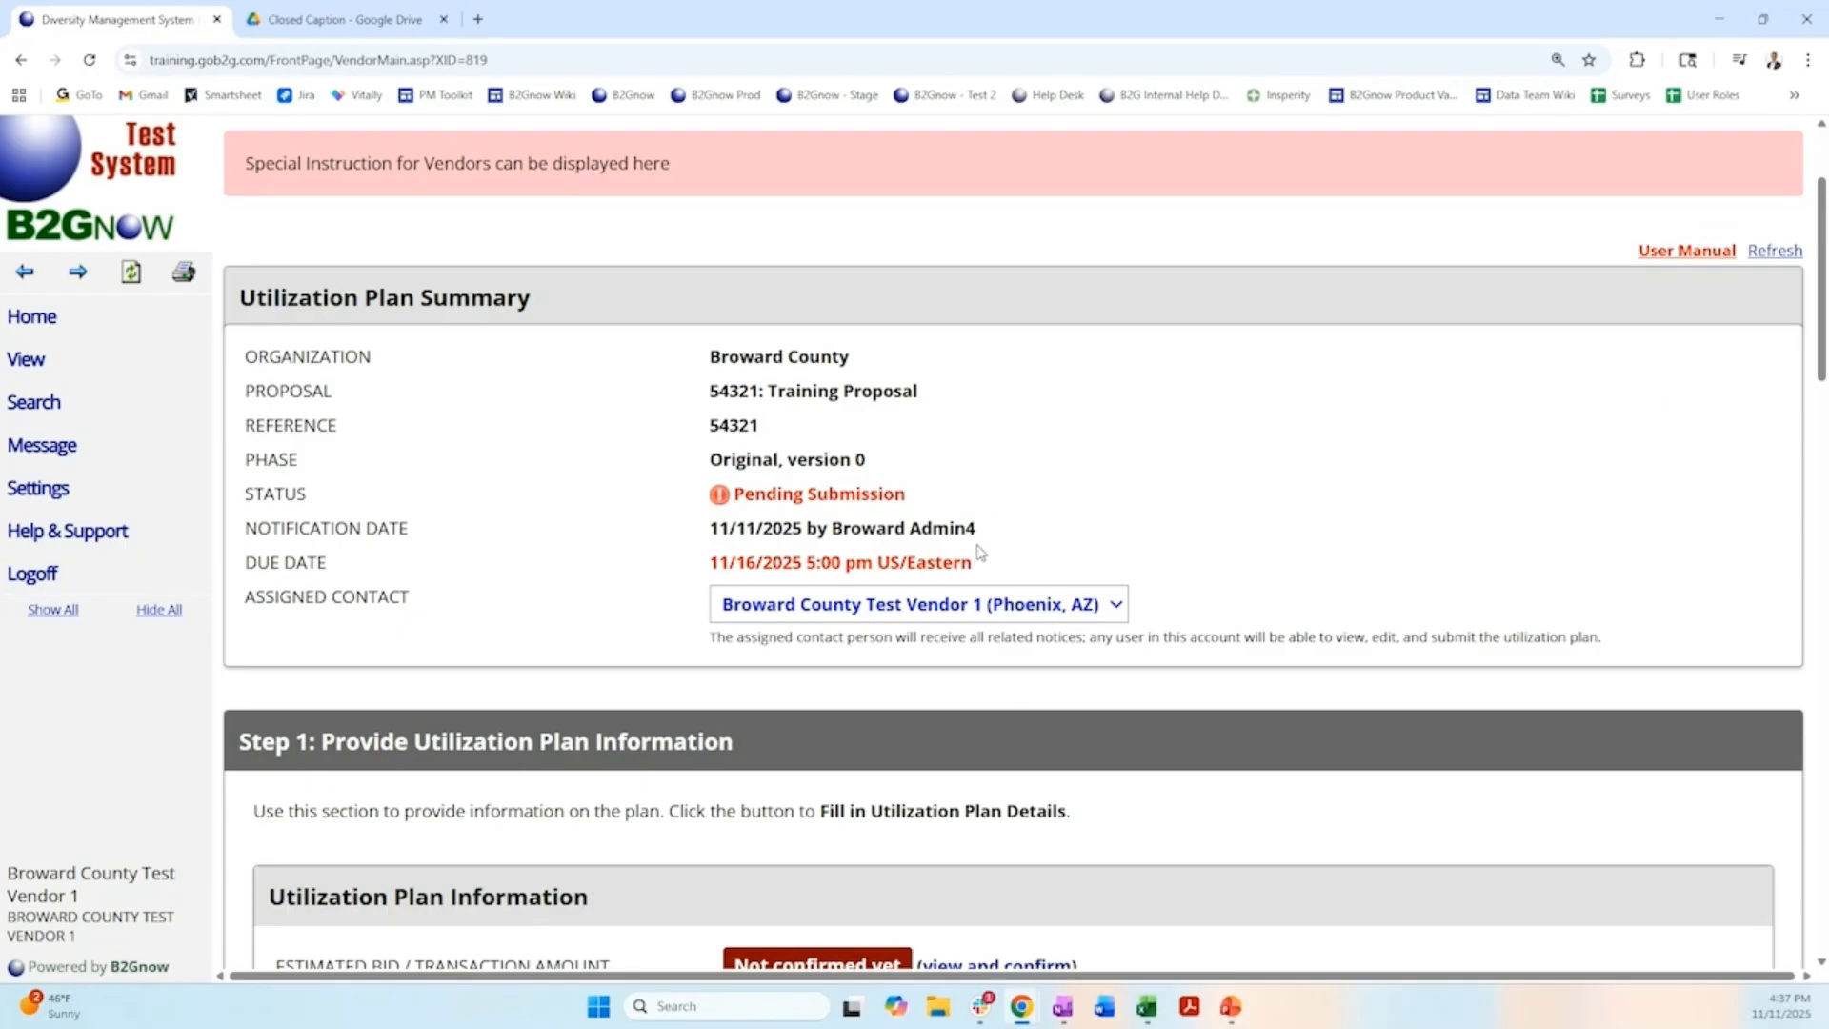
pyautogui.moveTo(711, 570); pyautogui.dragTo(1019, 564)
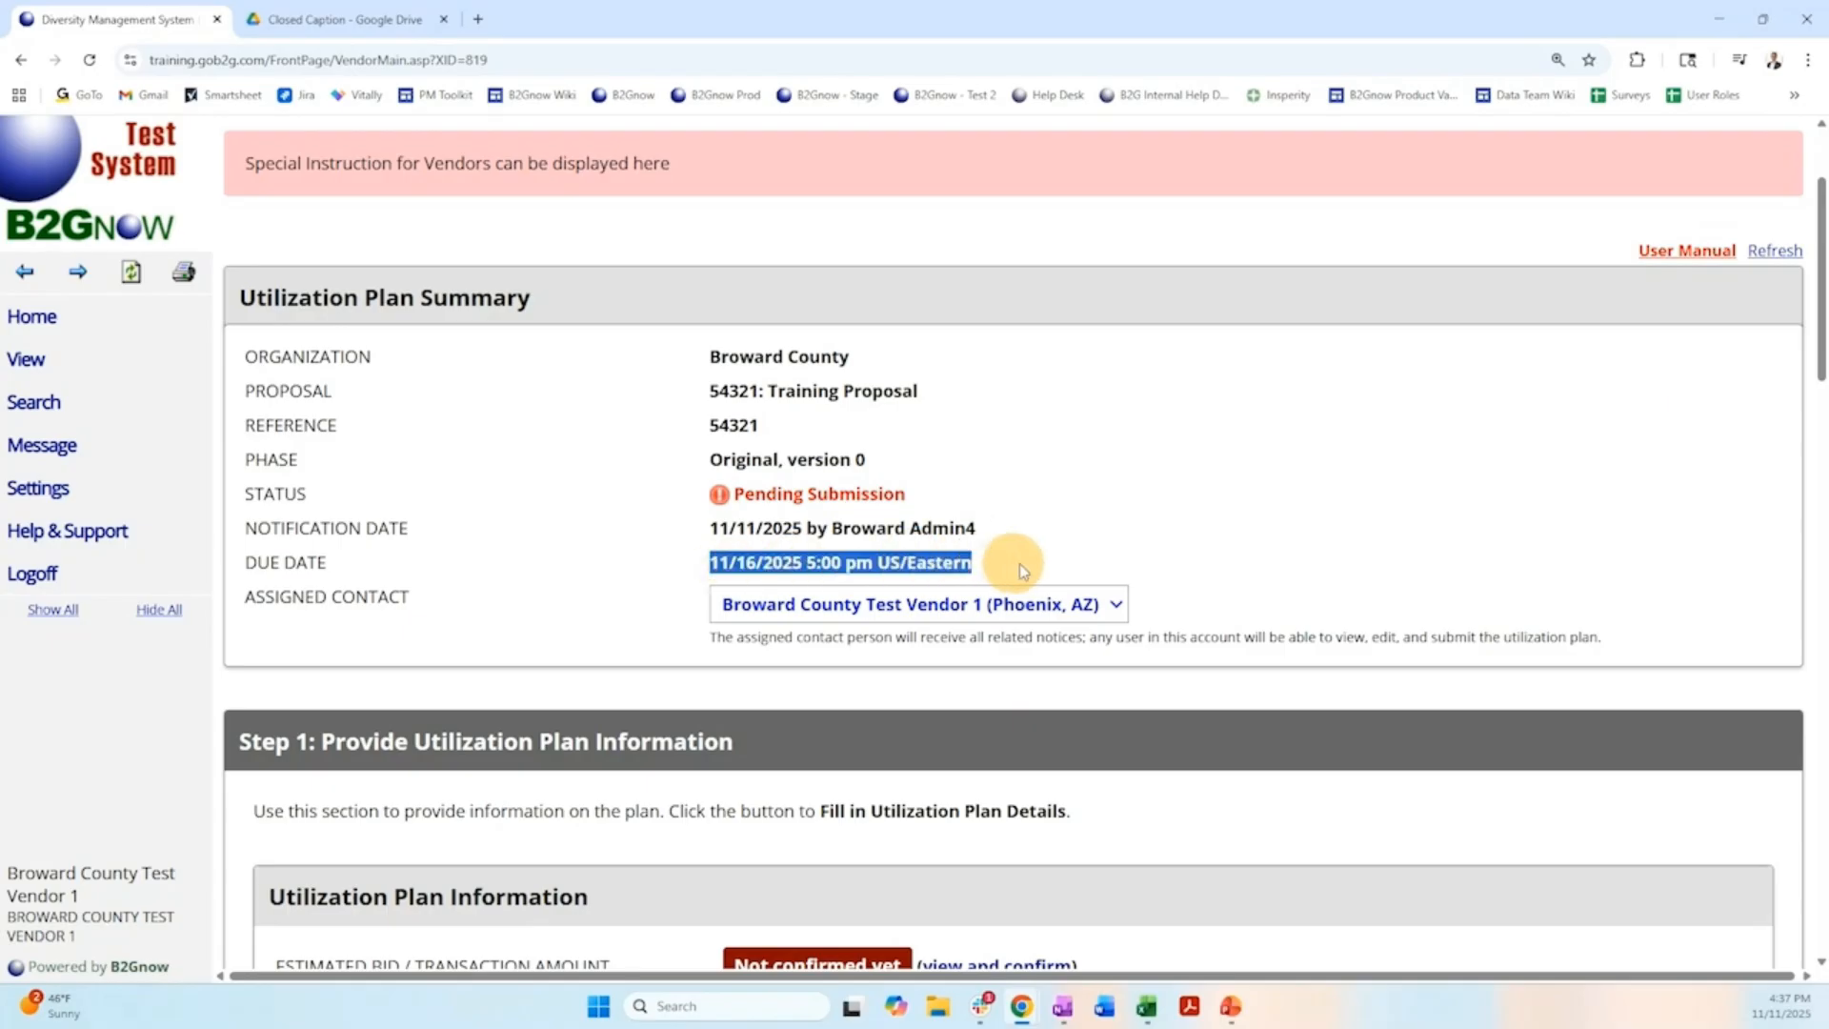
pyautogui.click(1054, 550)
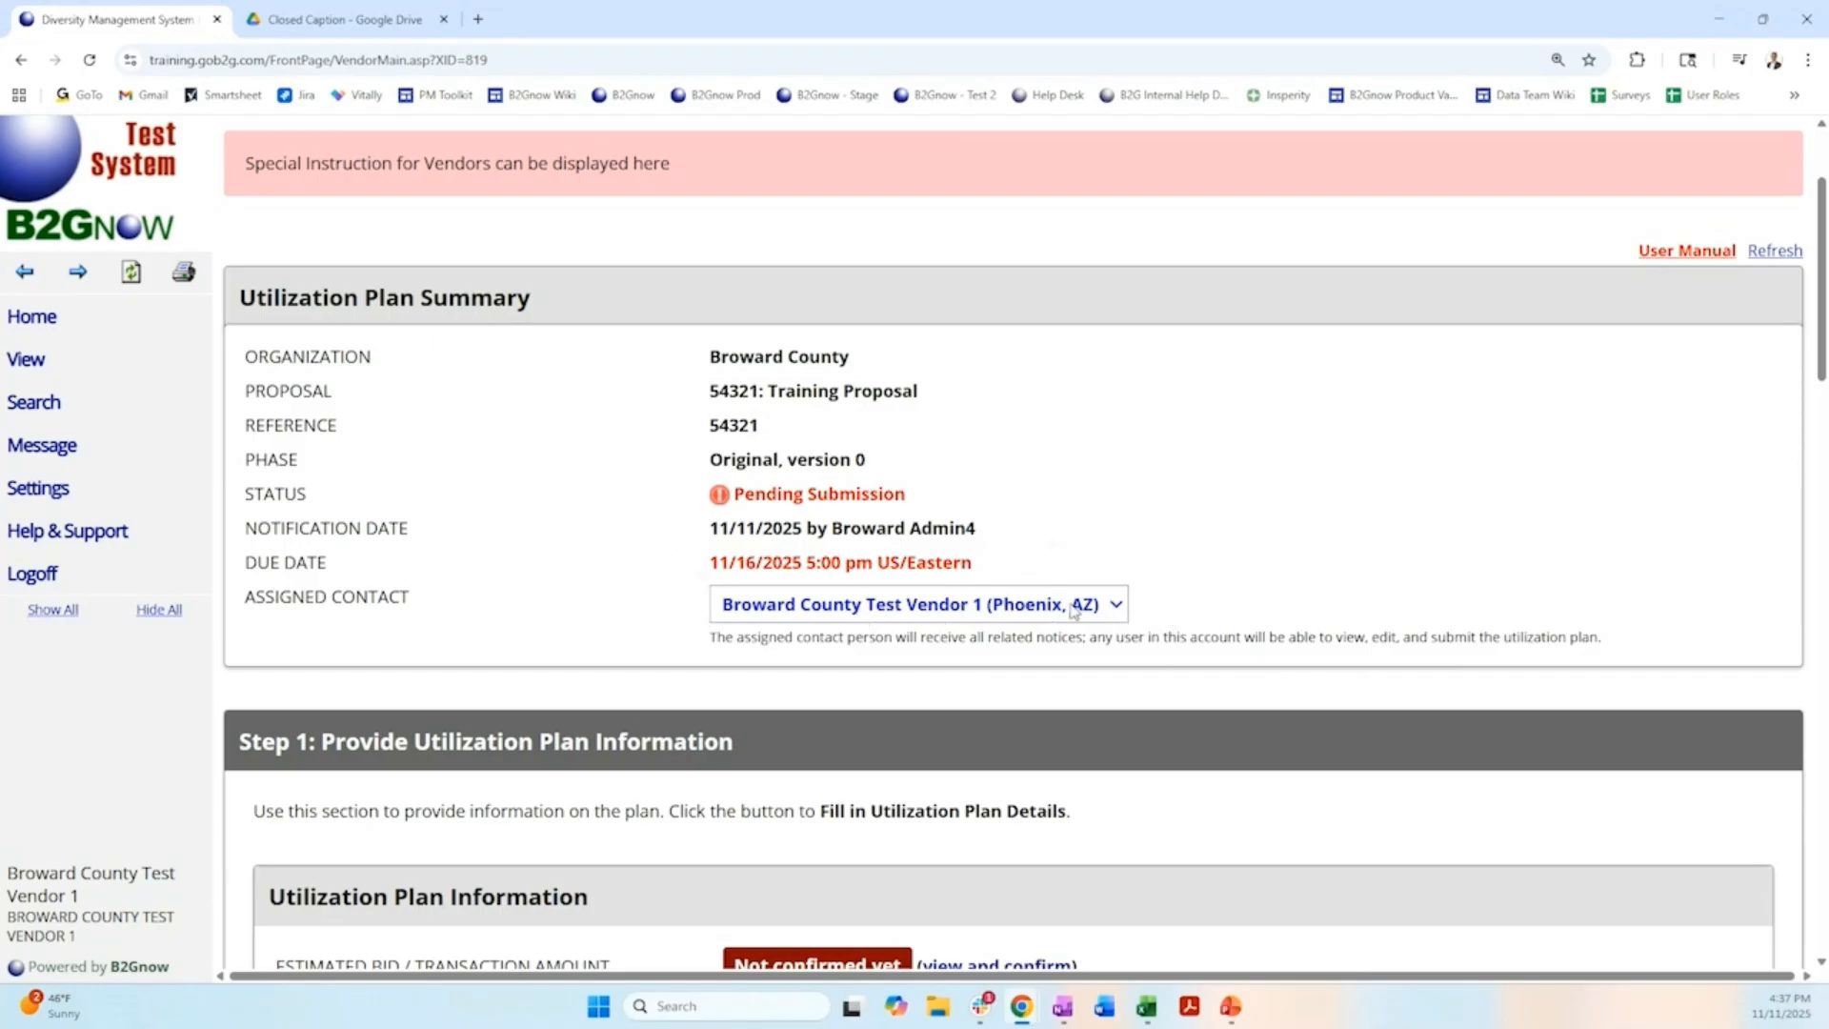
pyautogui.click(1116, 604)
pyautogui.click(1151, 606)
pyautogui.scroll(-4, 664, 597)
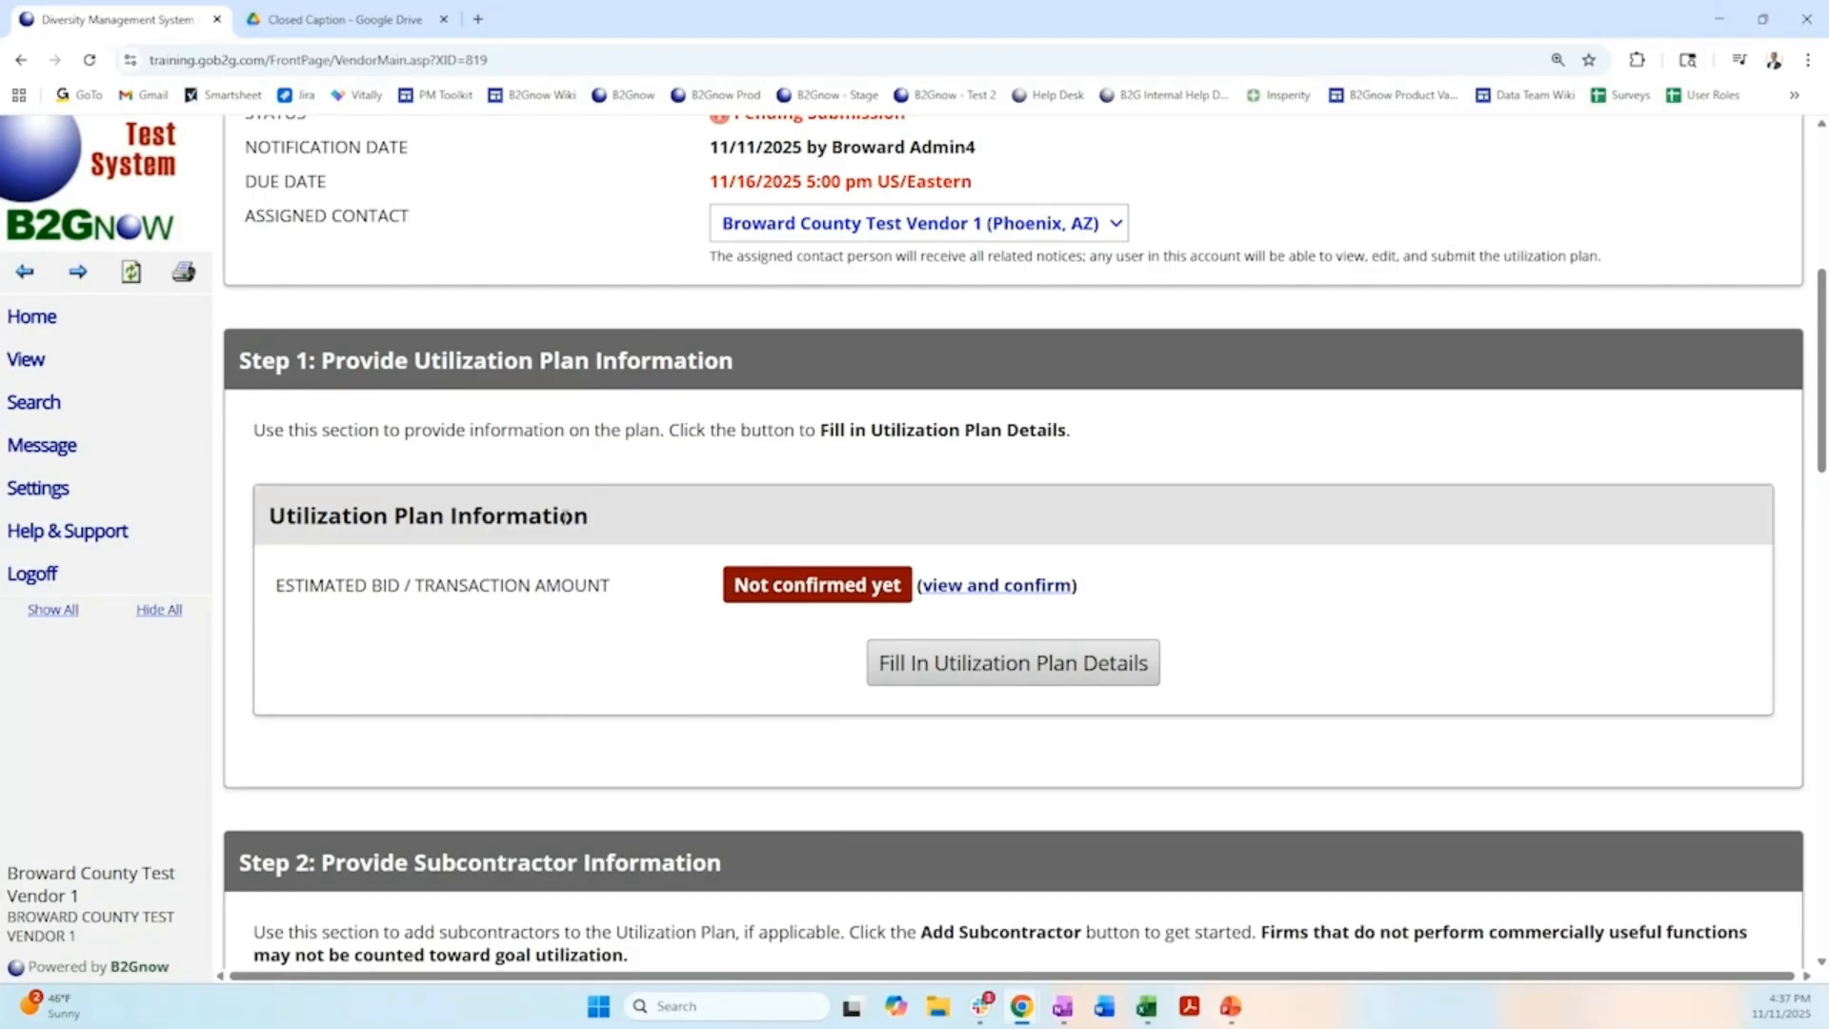
pyautogui.scroll(-5, 566, 522)
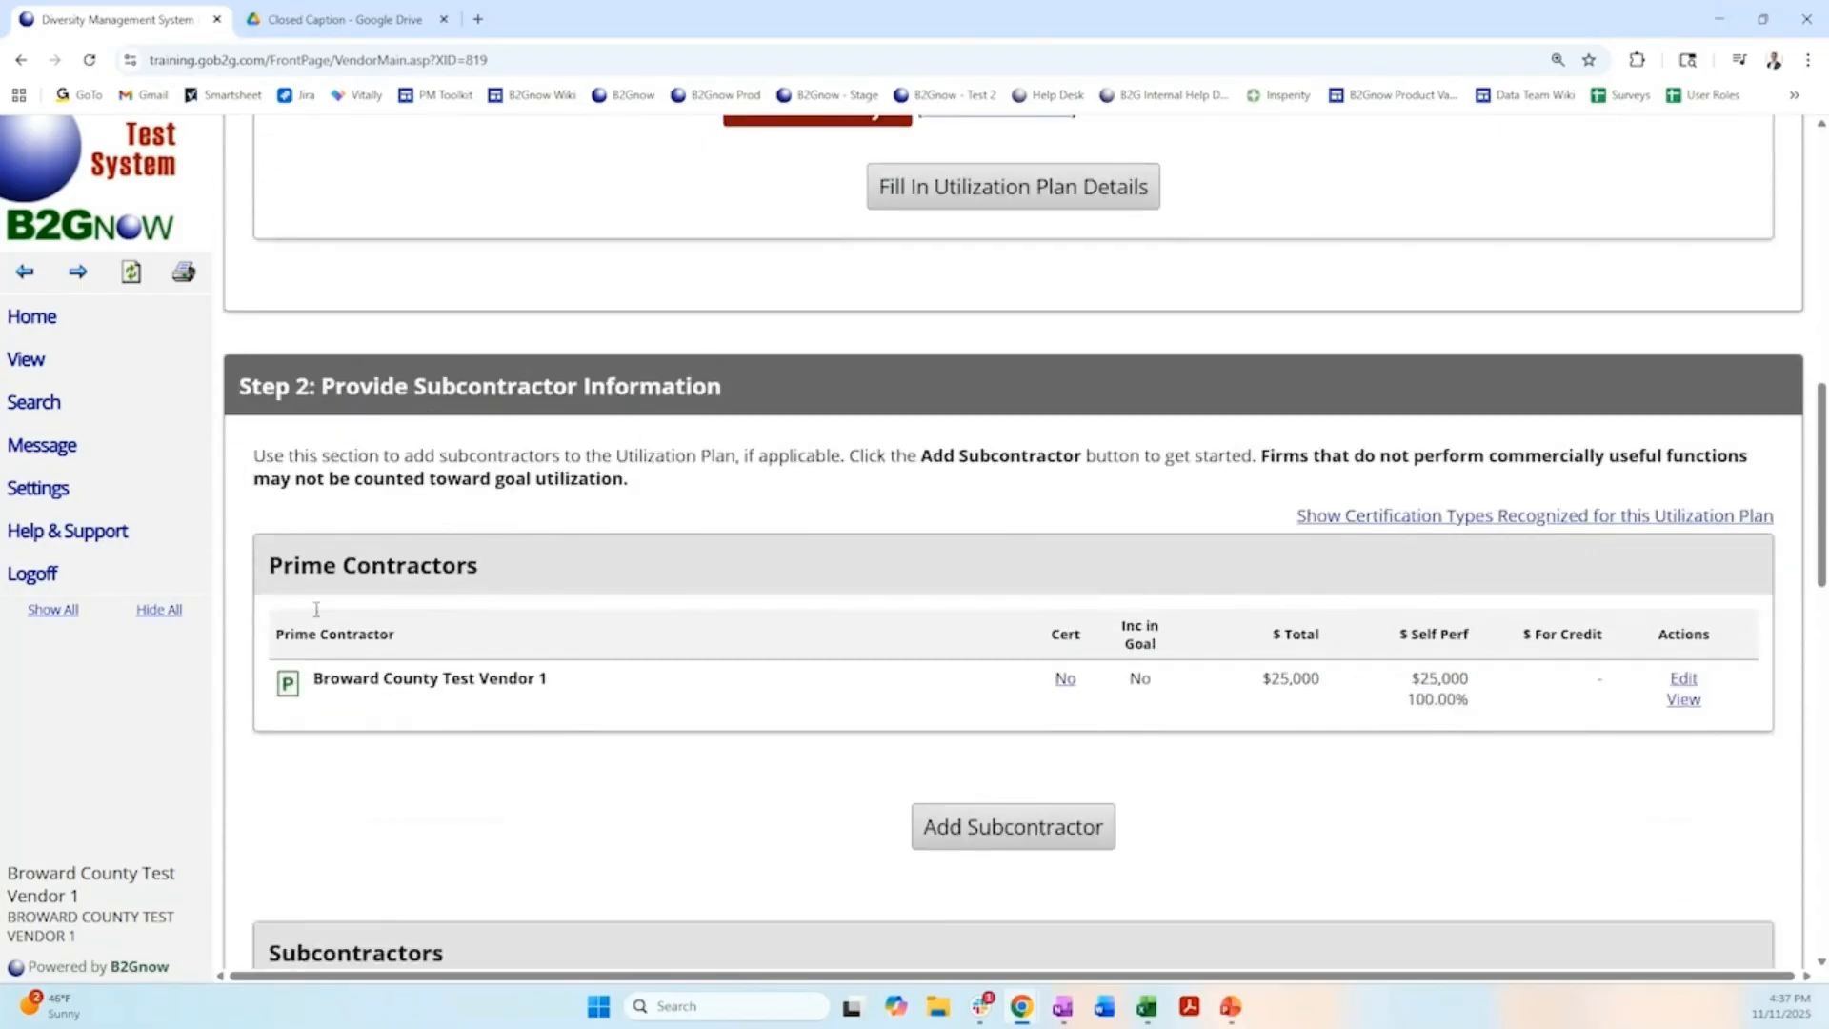
pyautogui.scroll(-7, 515, 654)
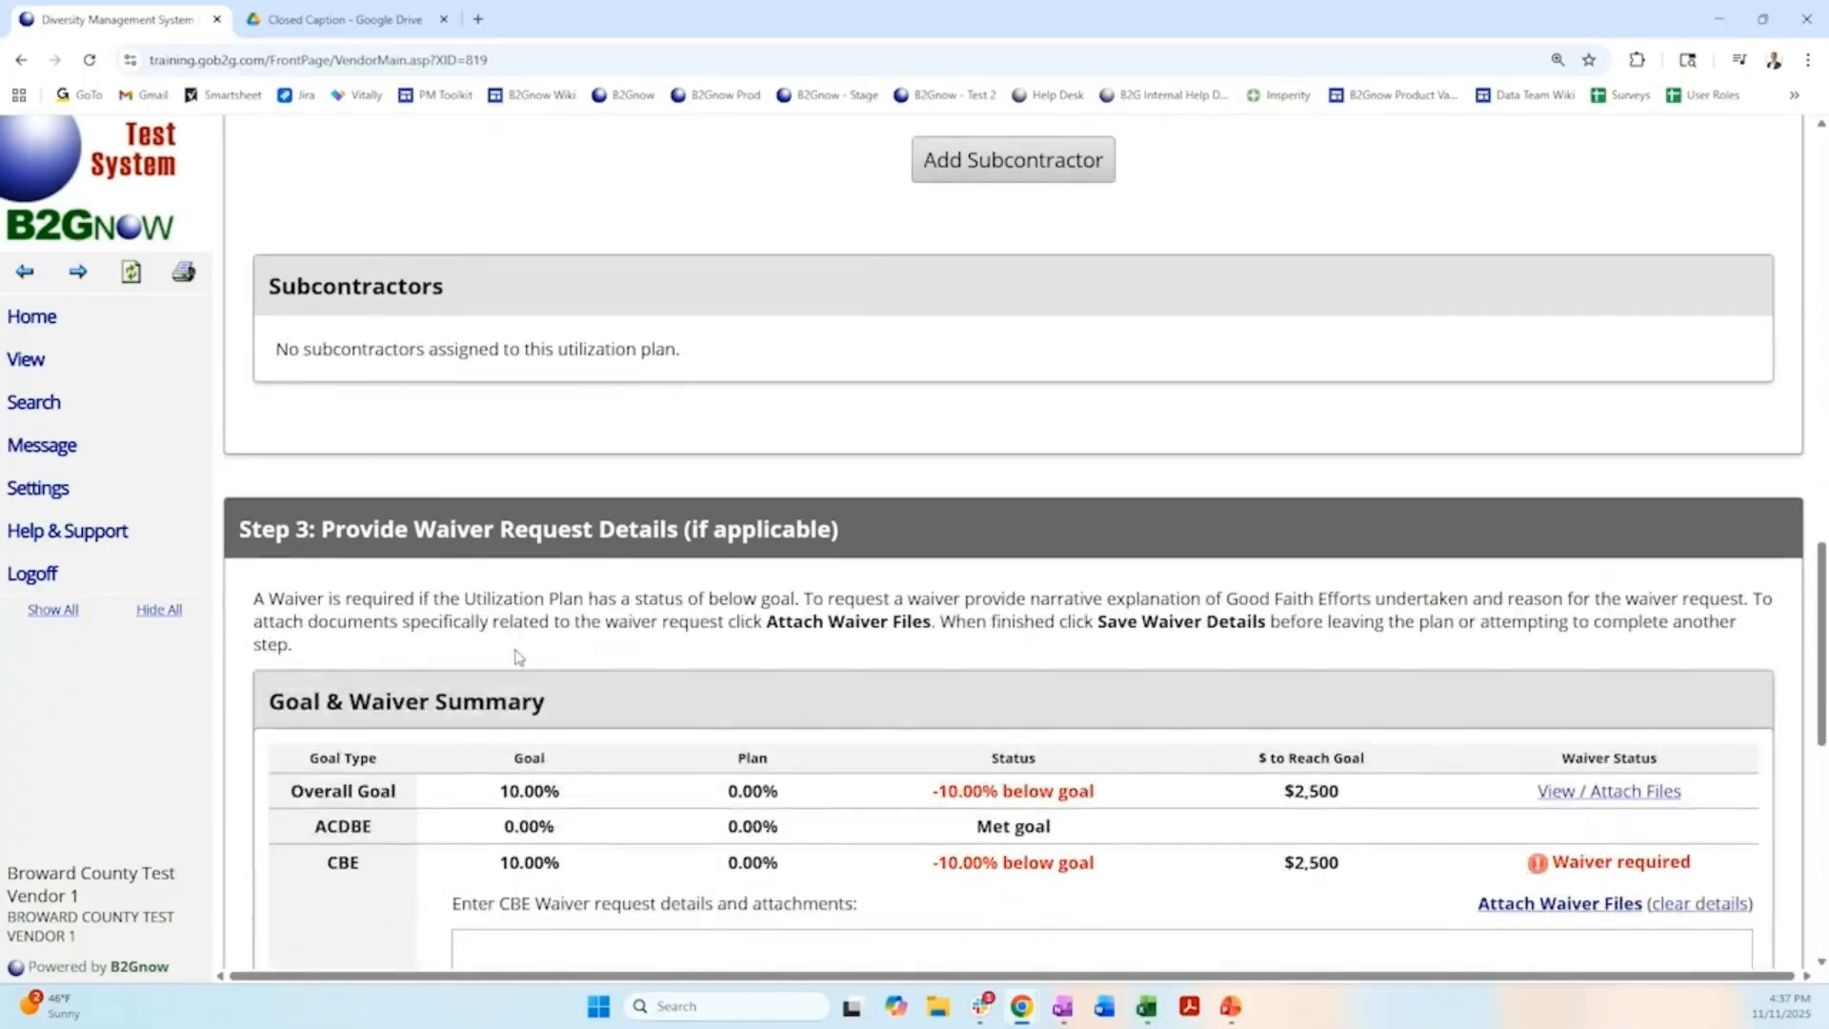
pyautogui.scroll(-3, 518, 657)
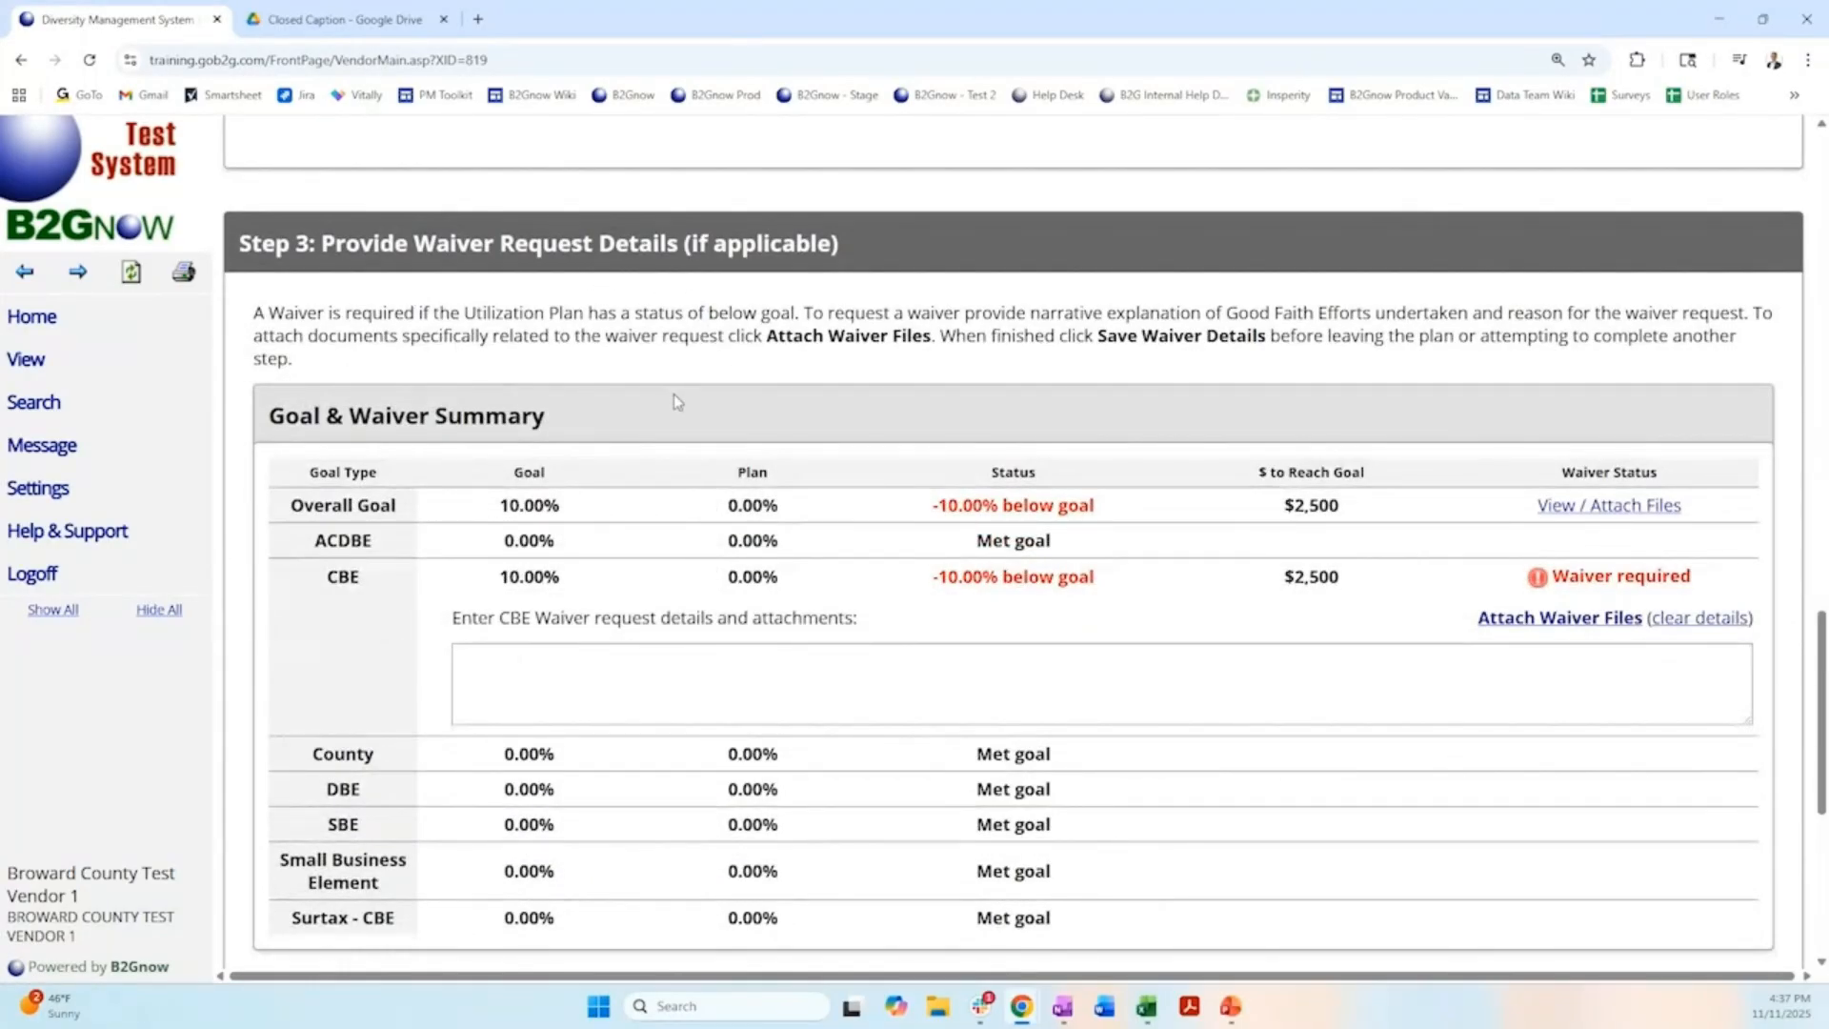
pyautogui.scroll(-6, 678, 401)
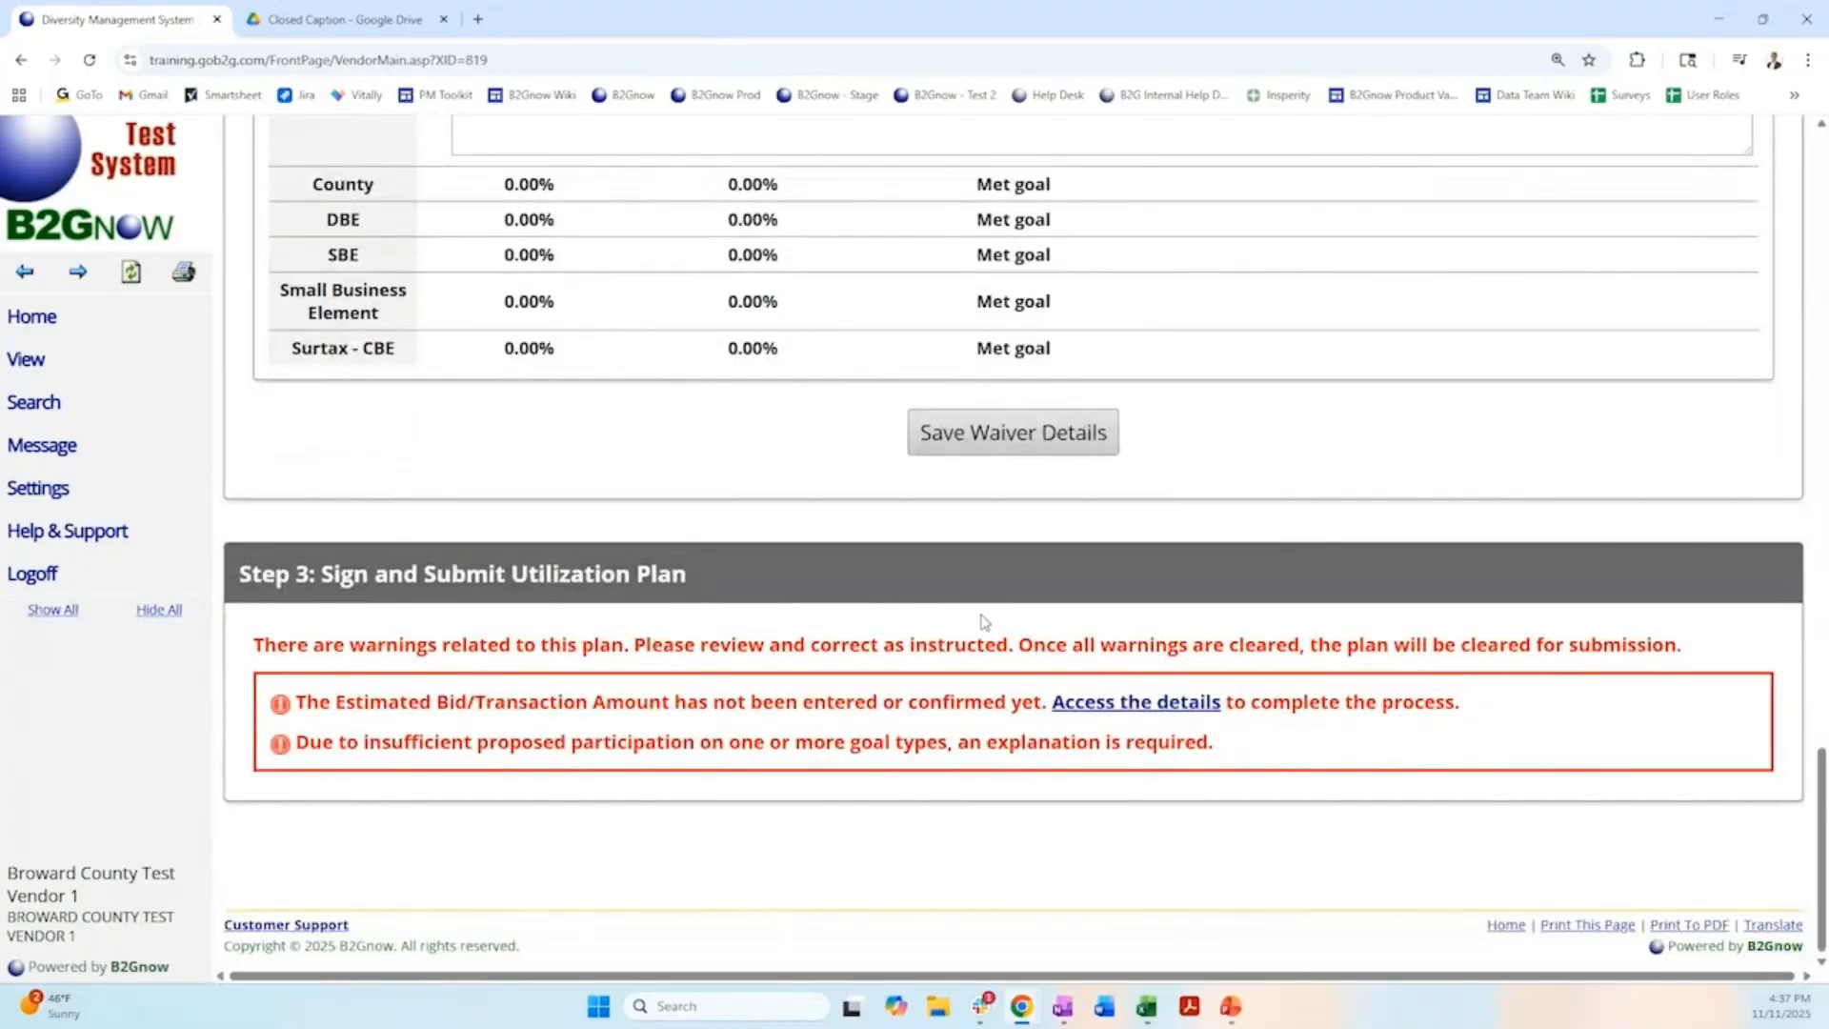
pyautogui.scroll(15, 986, 621)
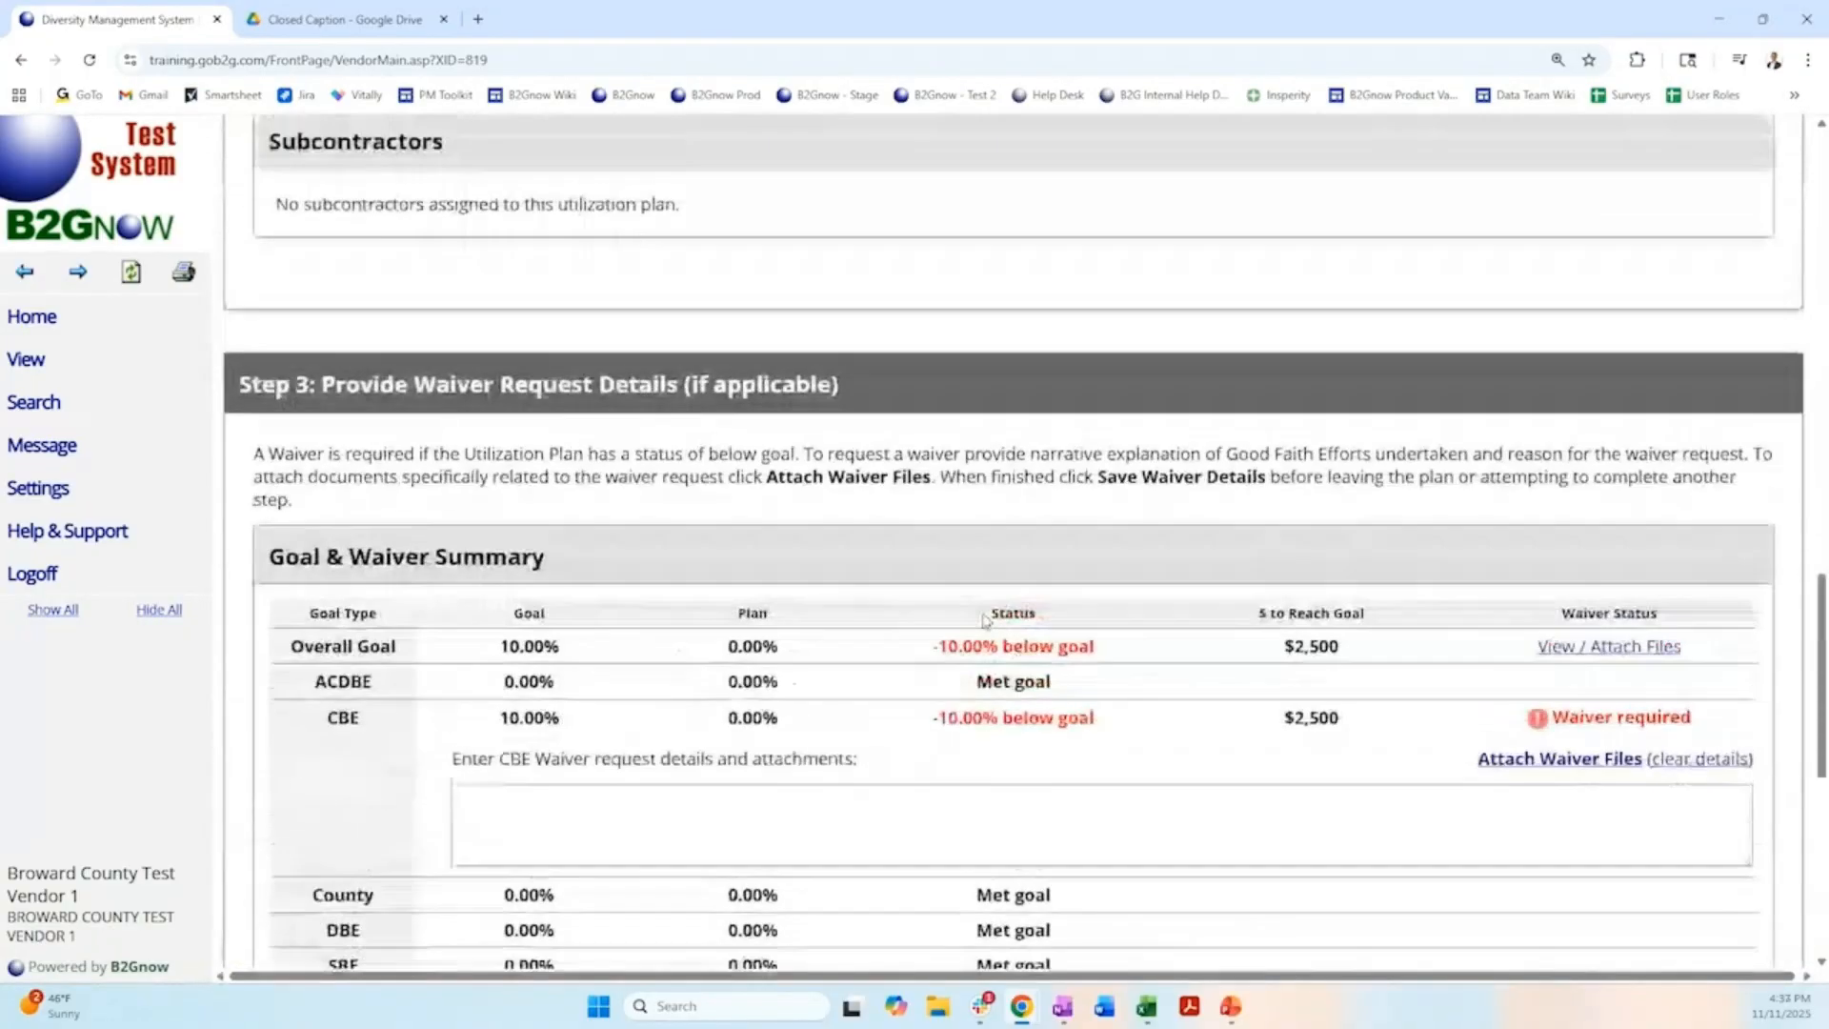
pyautogui.scroll(7, 986, 620)
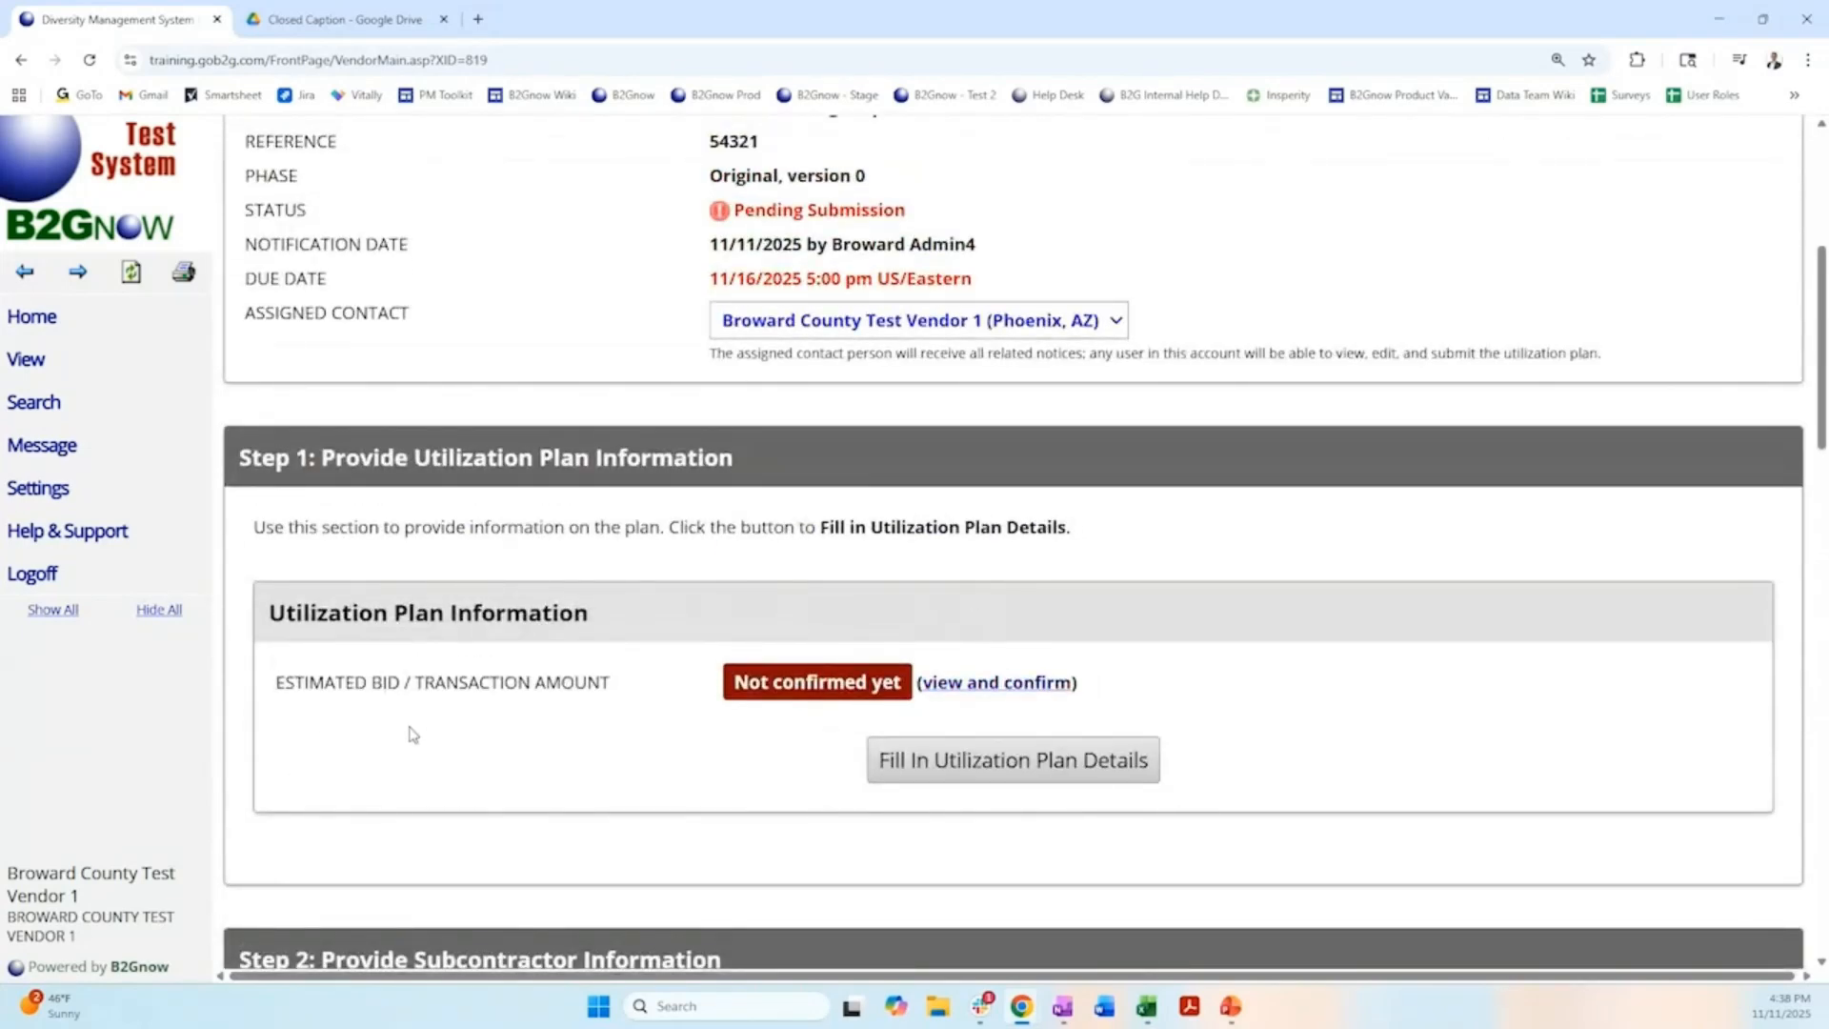
# Set the estimated bid/transaction amount in the utilization plan details to 50000.
pyautogui.click(959, 780)
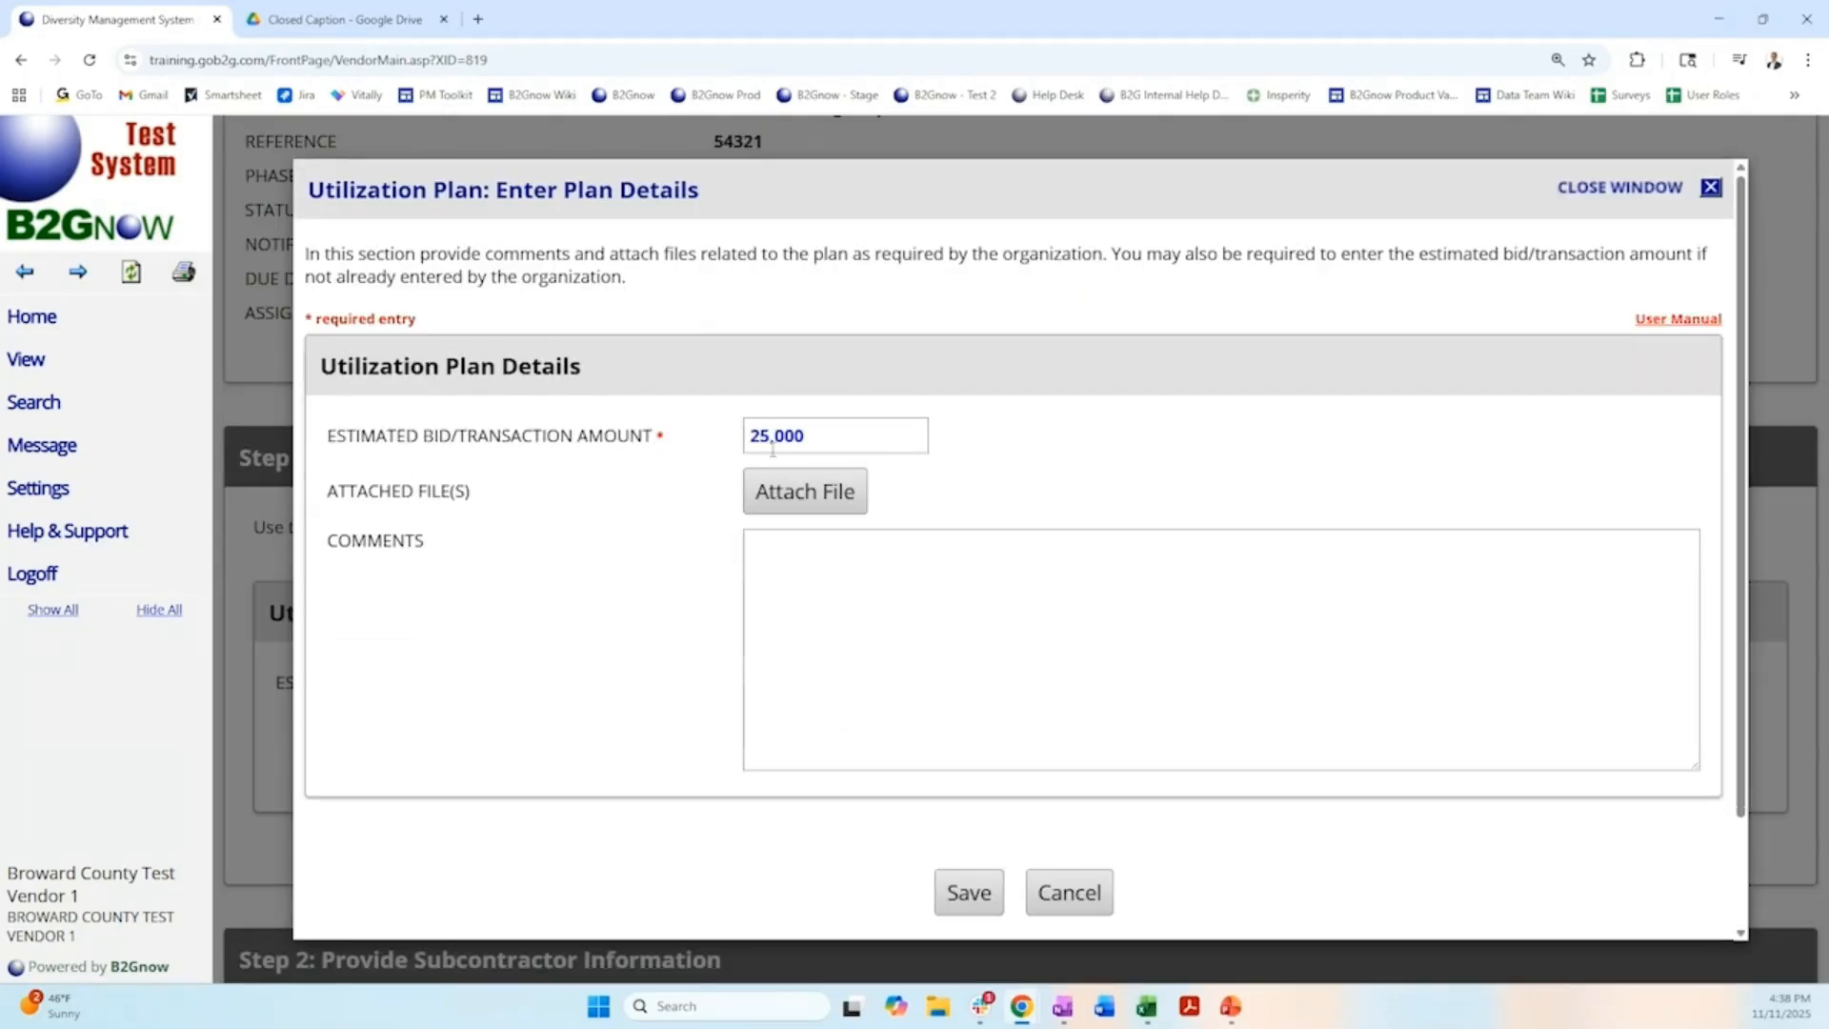
pyautogui.moveTo(838, 433); pyautogui.dragTo(689, 428)
pyautogui.click(1003, 441)
pyautogui.click(819, 440)
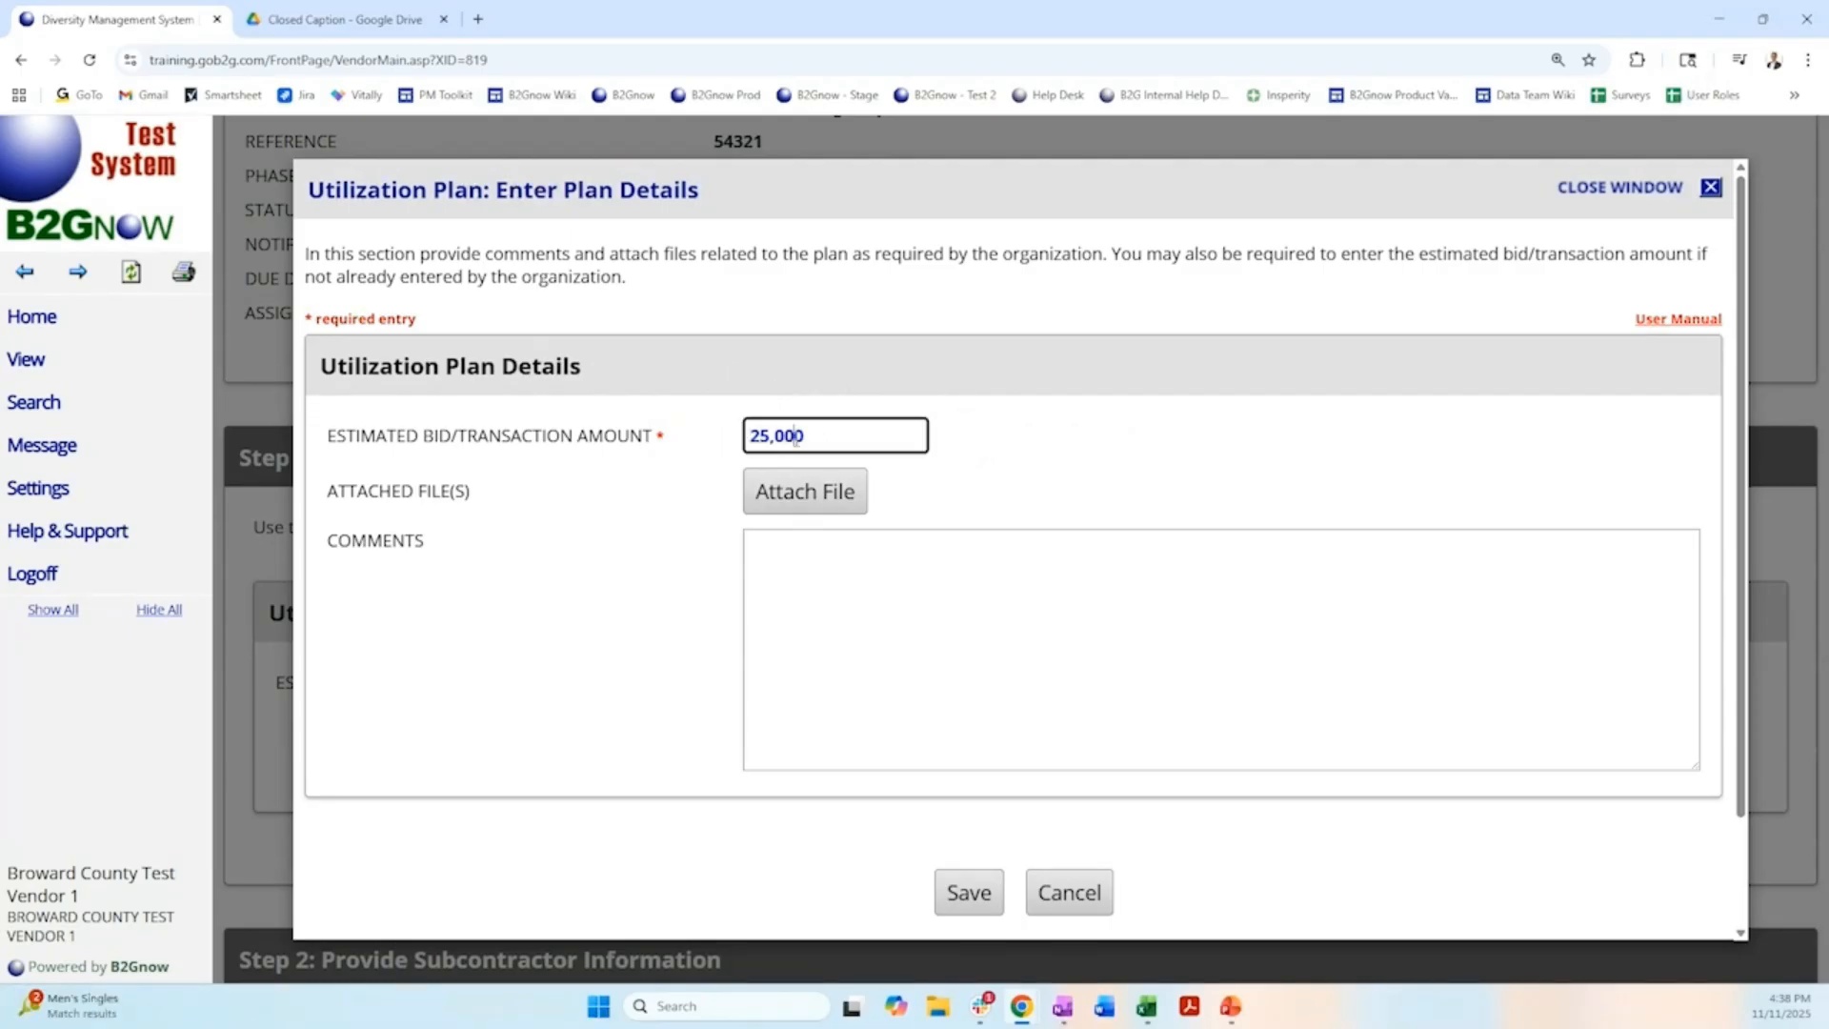
pyautogui.write('50000')
pyautogui.click(1176, 491)
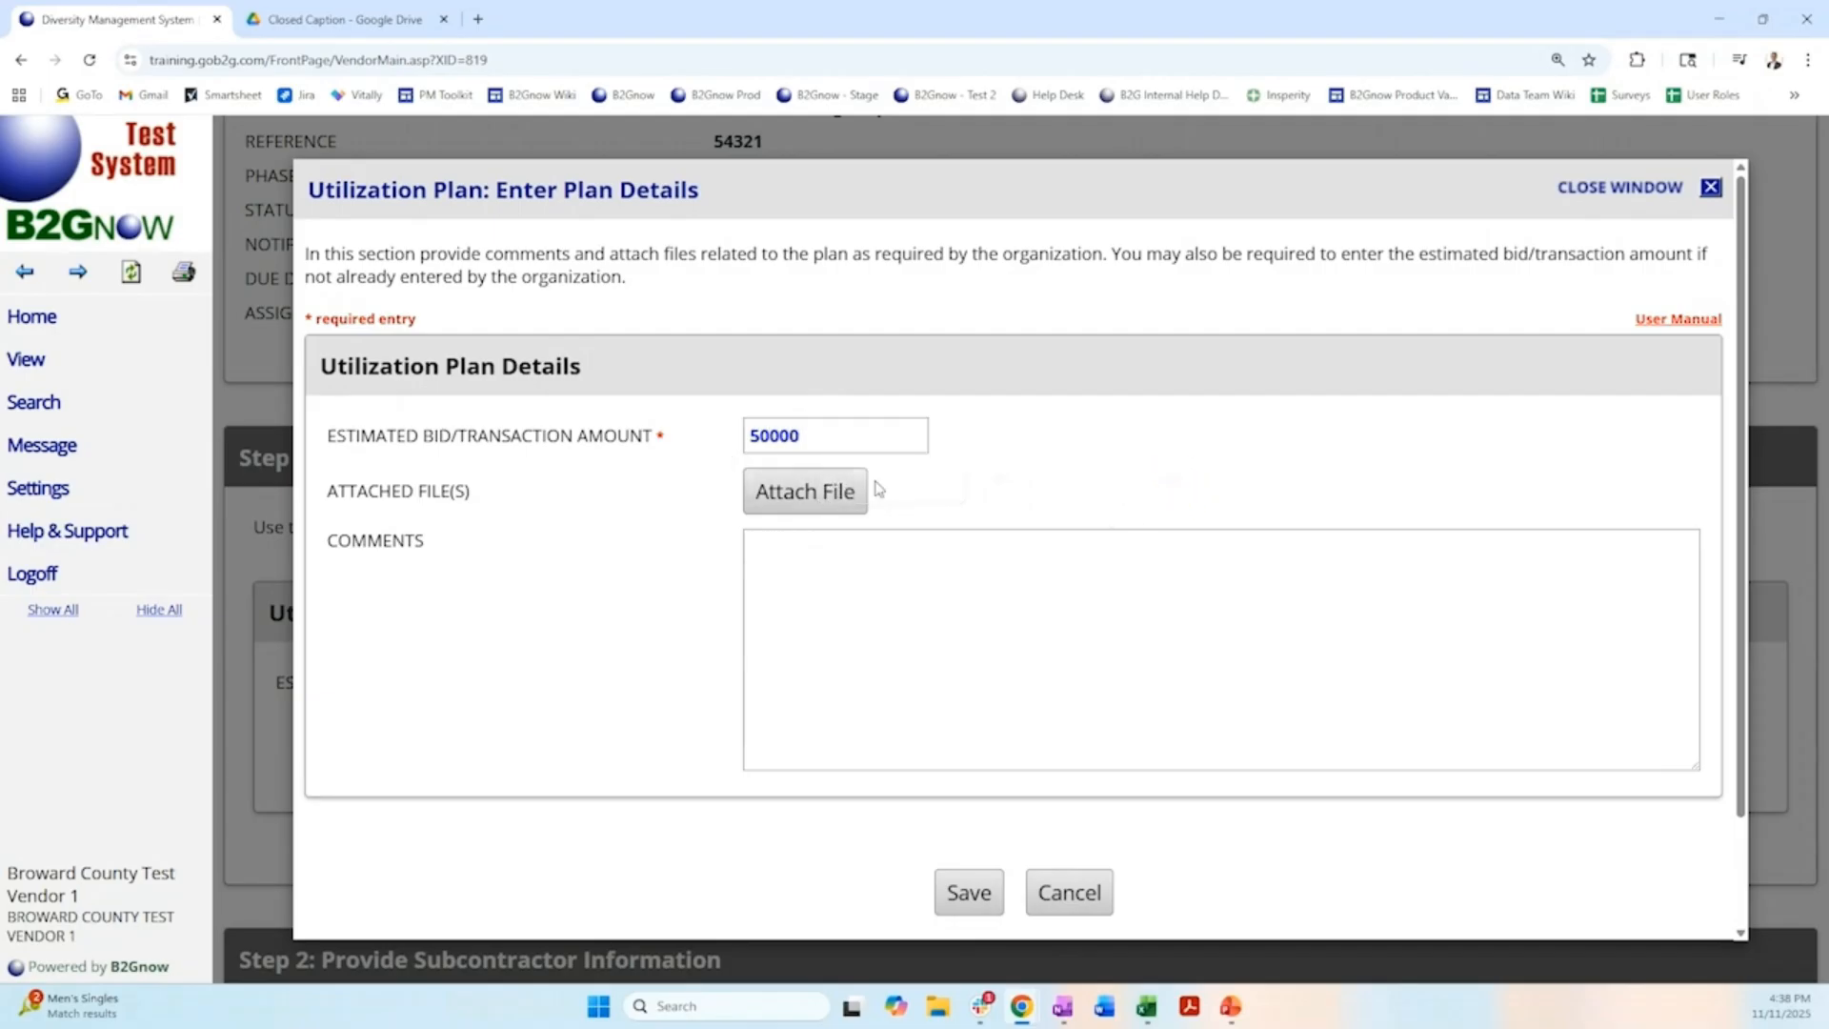
# Add the comment "Changed to 50k" to the utilization plan details and save them.
pyautogui.click(881, 551)
pyautogui.write('C')
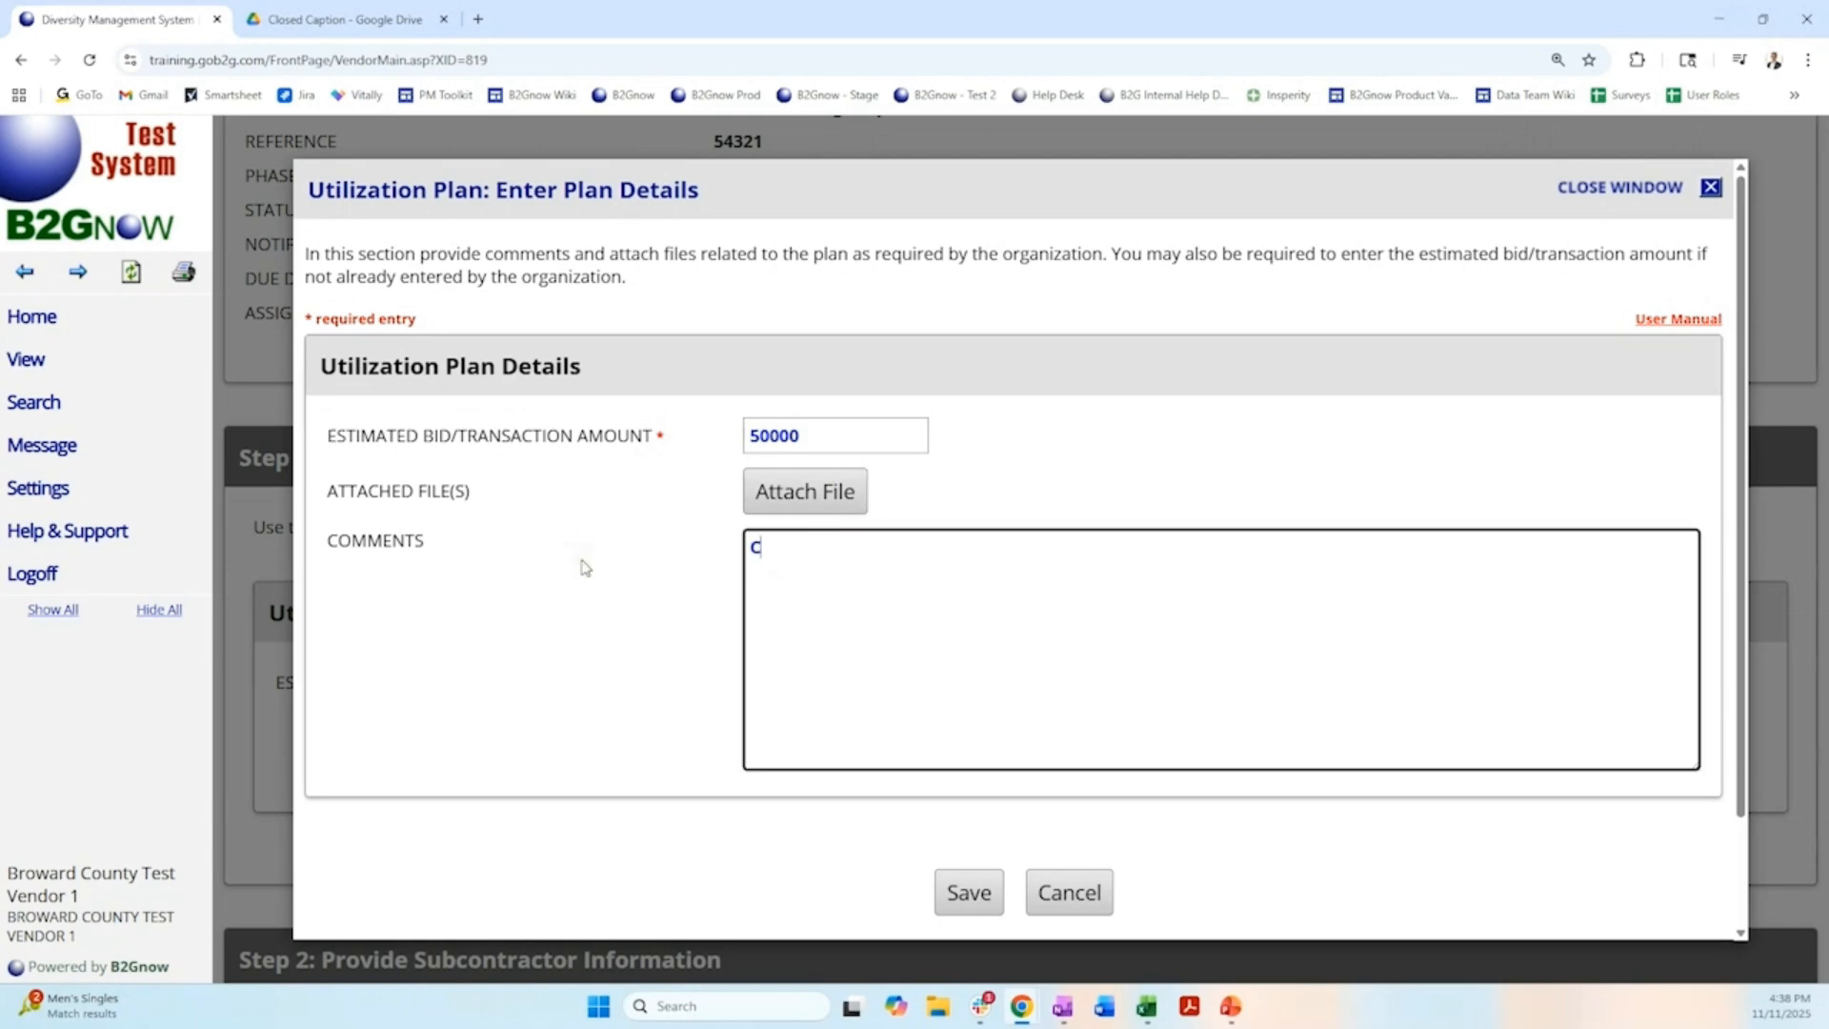
pyautogui.write('hanged to 50k')
pyautogui.click(970, 894)
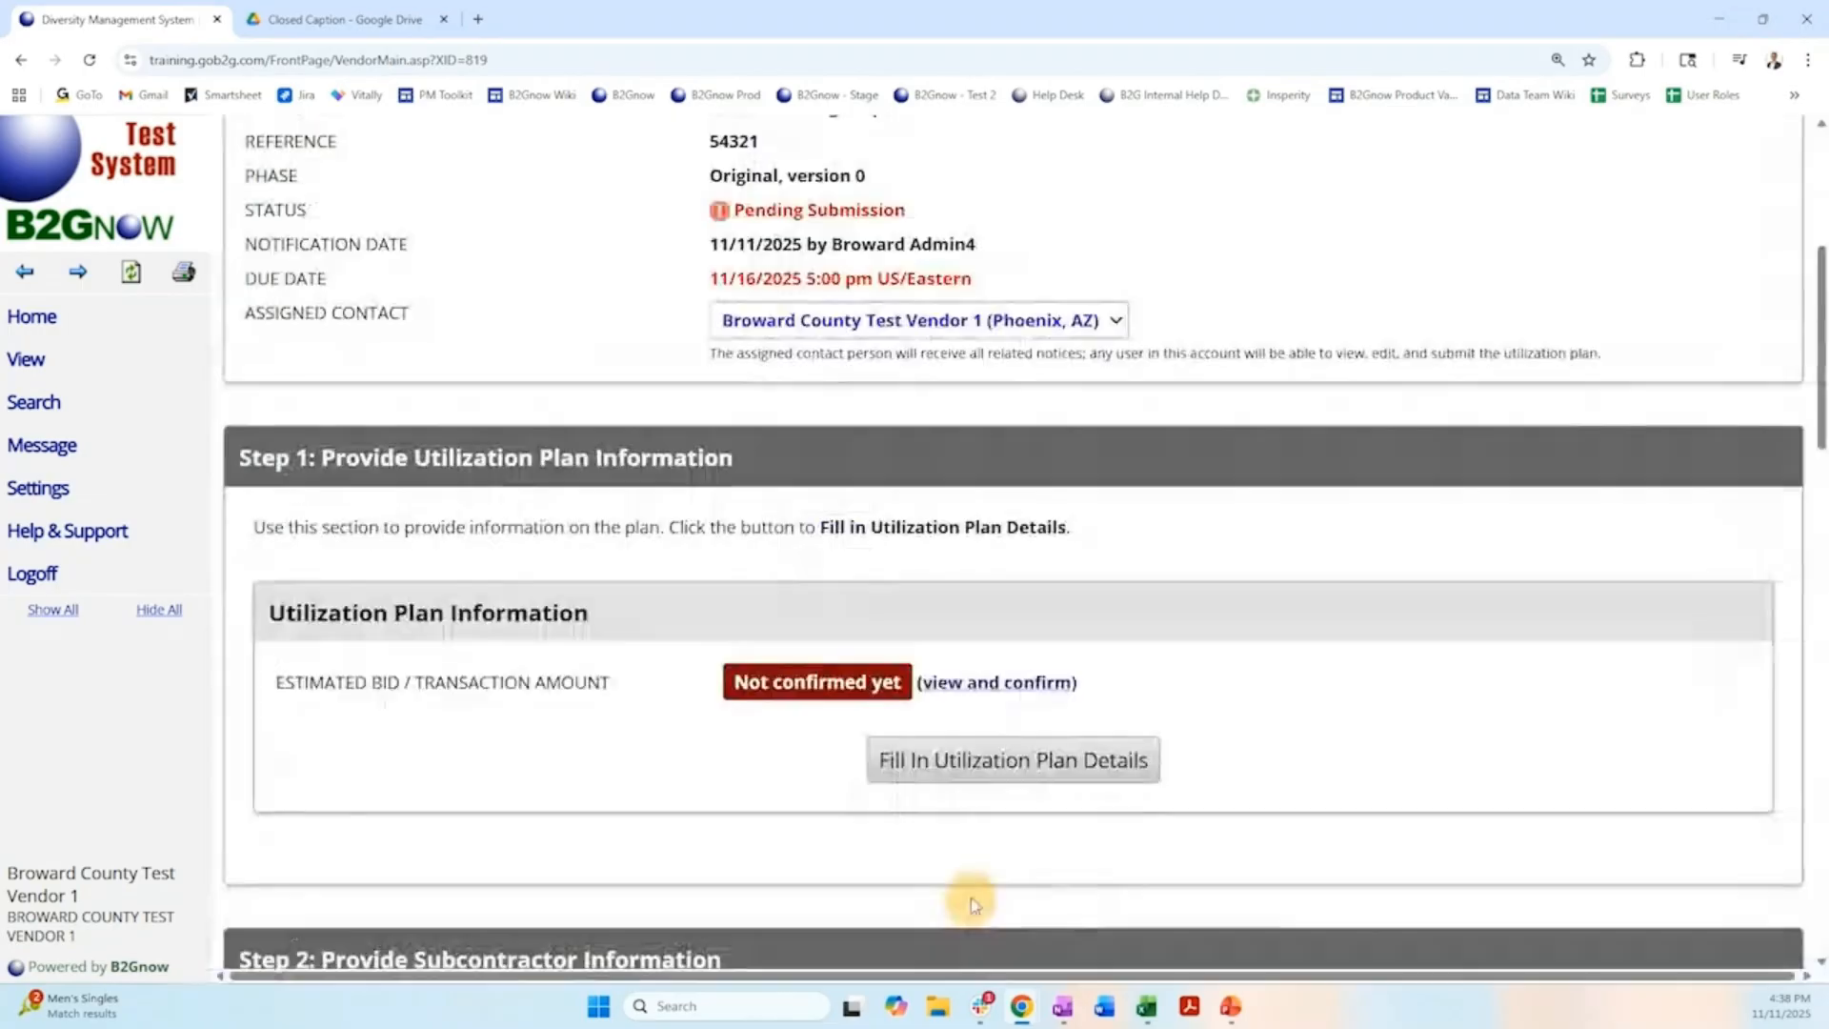
# Start adding a subcontractor to the utilization plan and open the vendor database search.
pyautogui.scroll(-6, 724, 617)
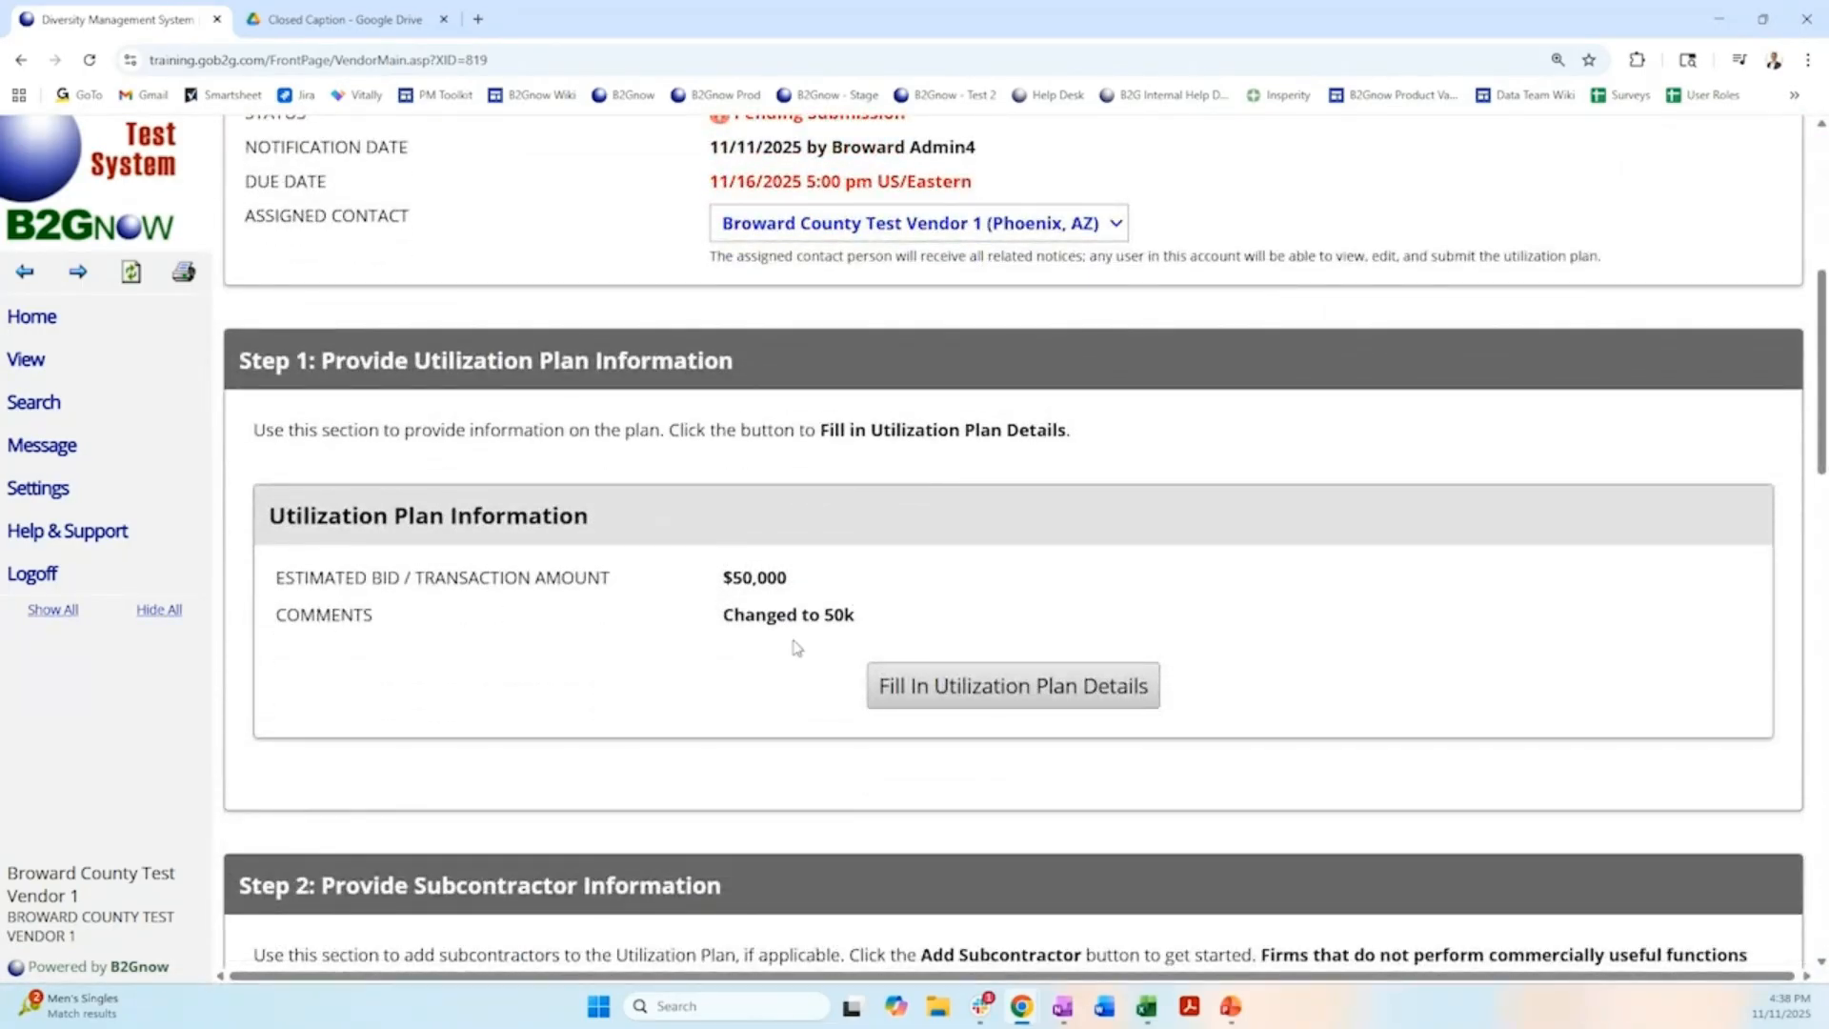
pyautogui.scroll(-7, 787, 649)
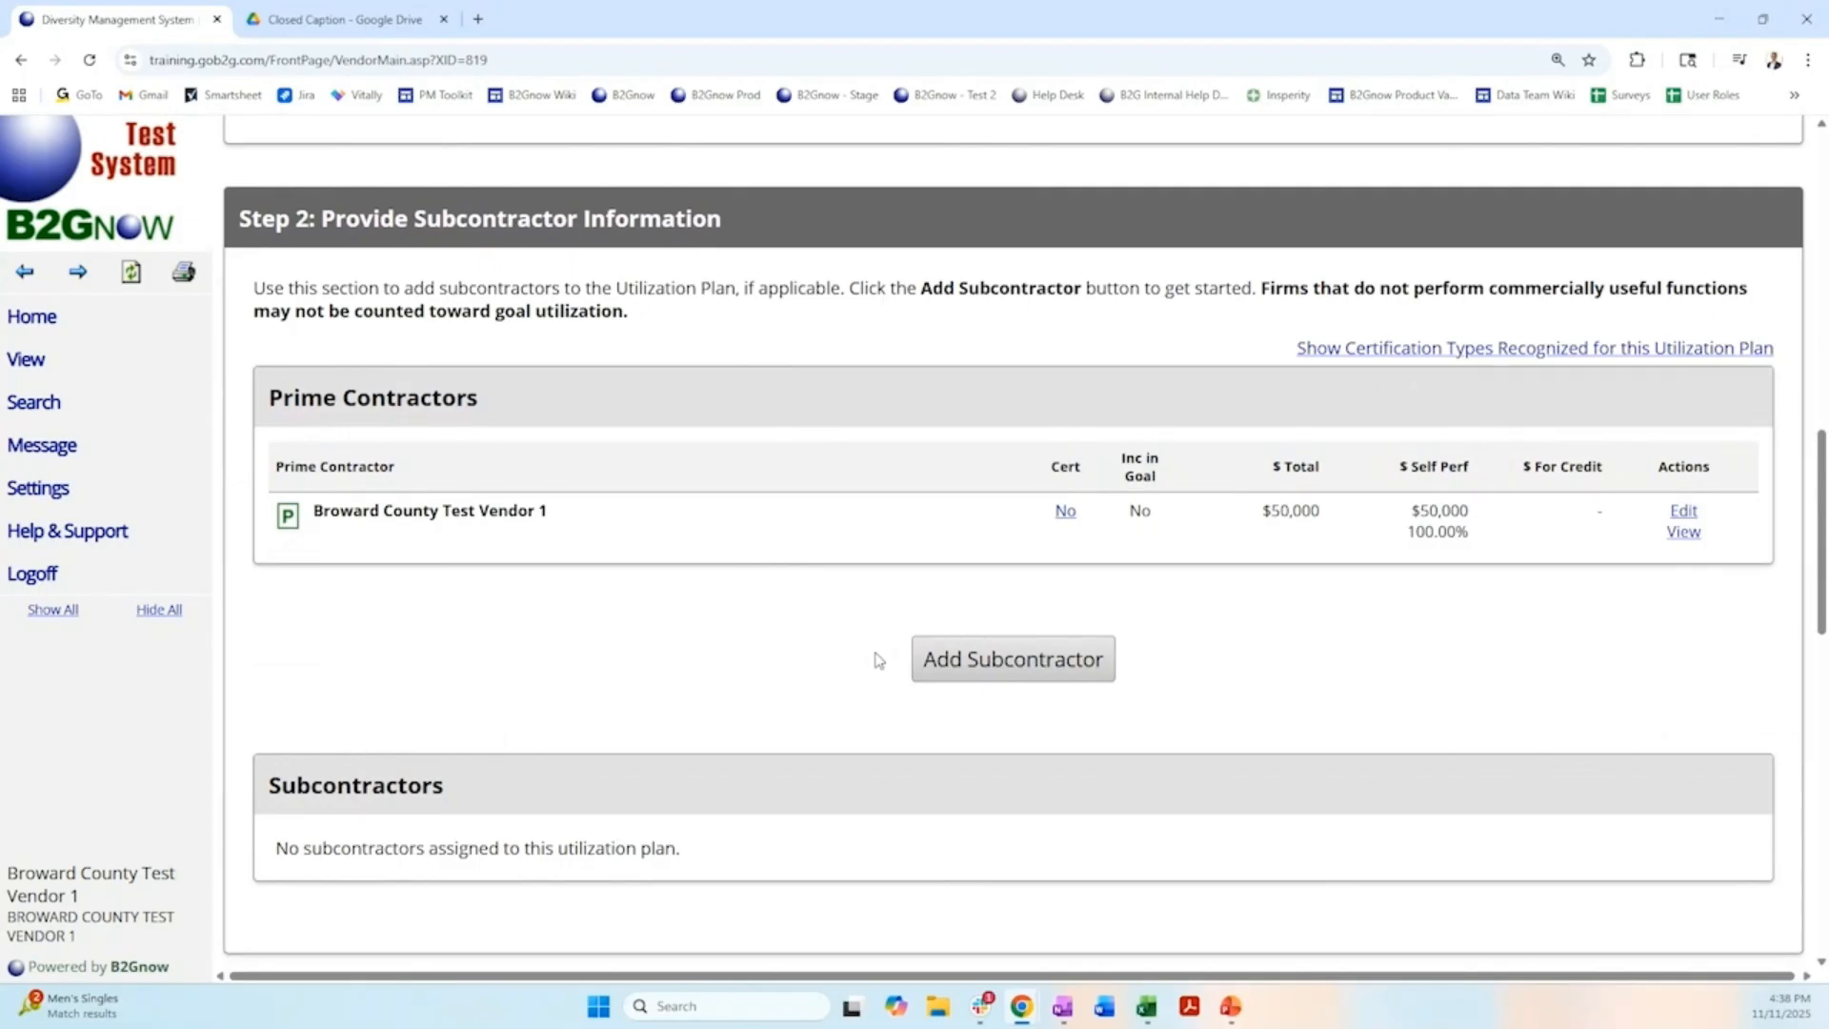
pyautogui.click(1034, 673)
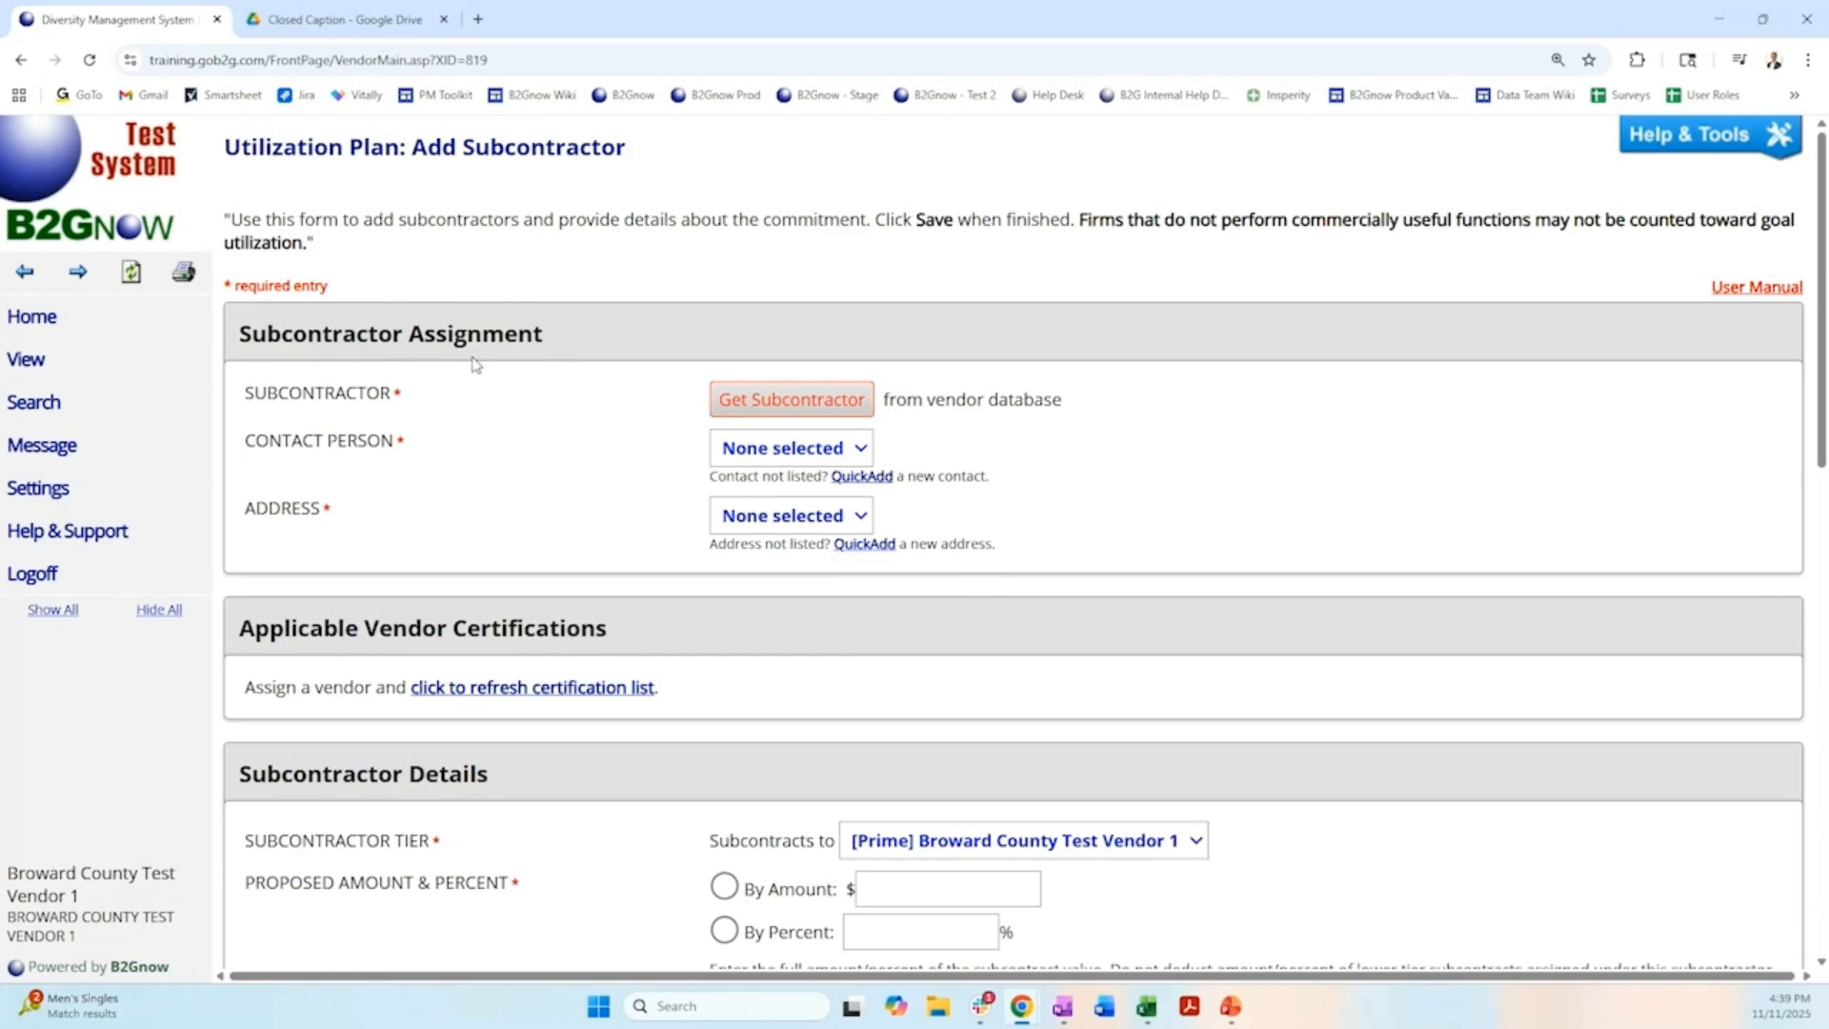
pyautogui.click(777, 411)
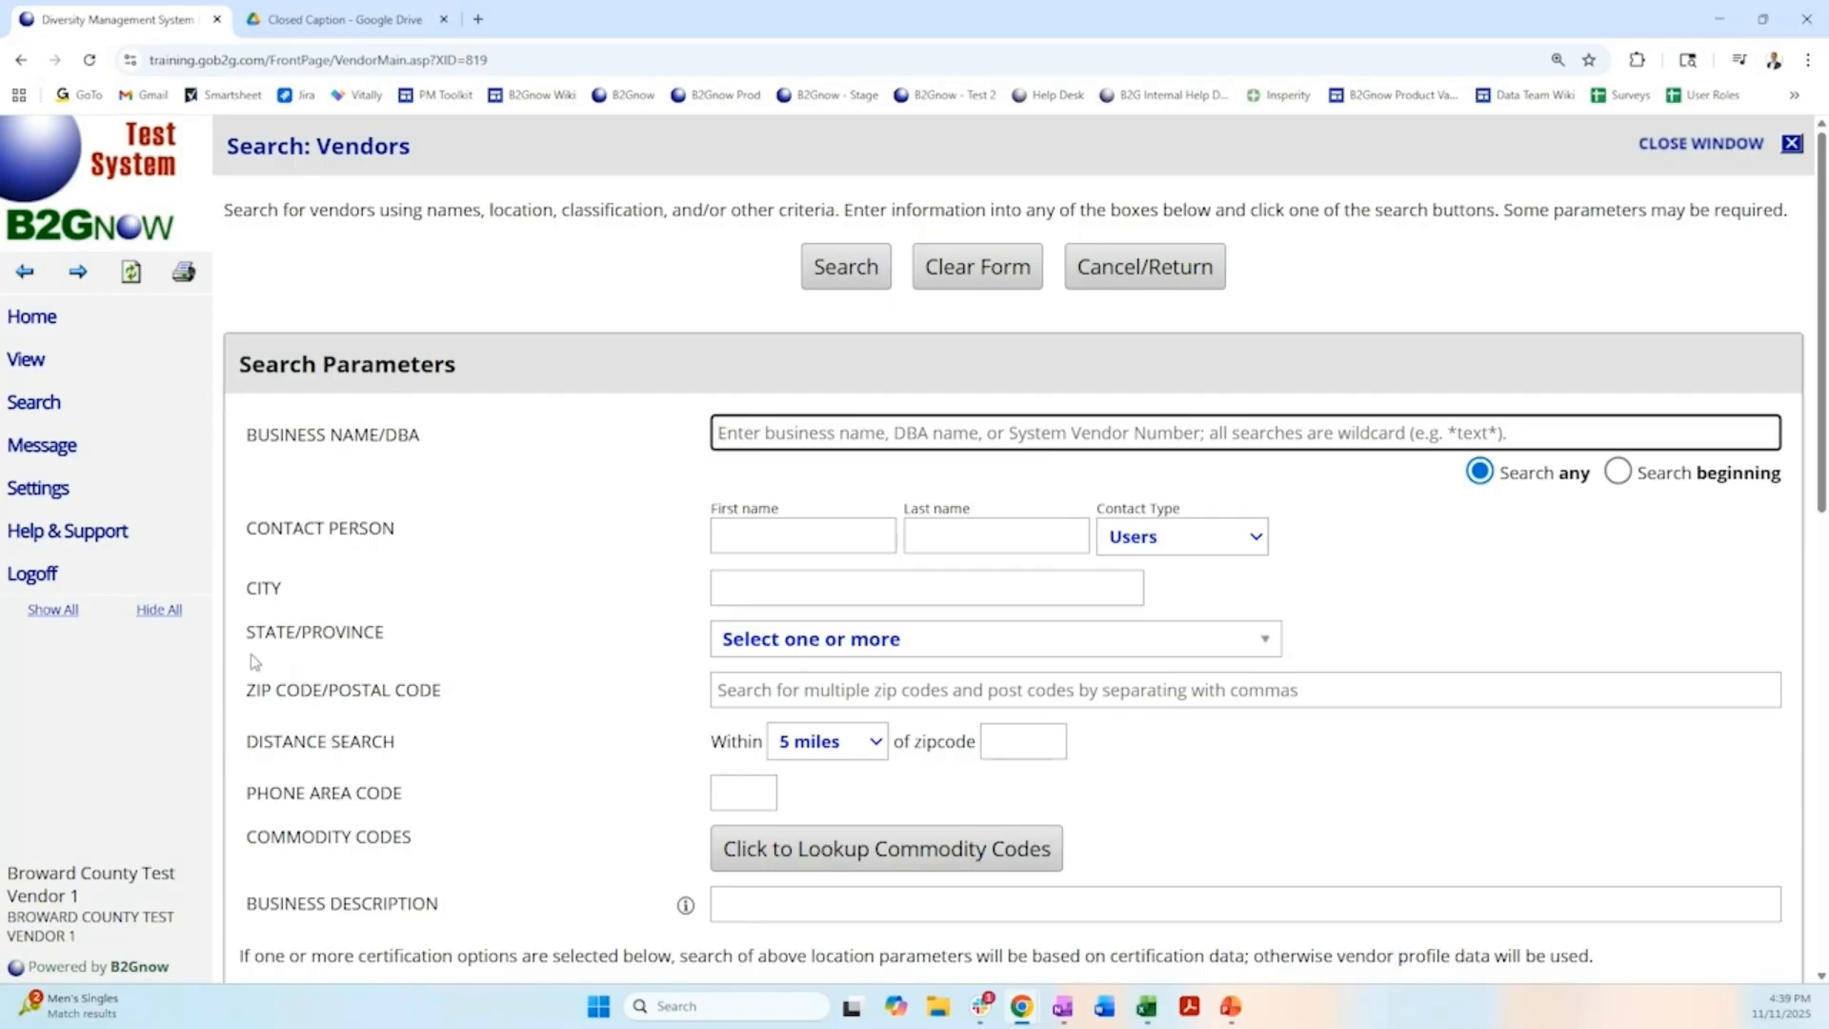
# Search for Broward County Test Vendor 2 by business name and assign it as the subcontractor.
pyautogui.scroll(-3, 507, 652)
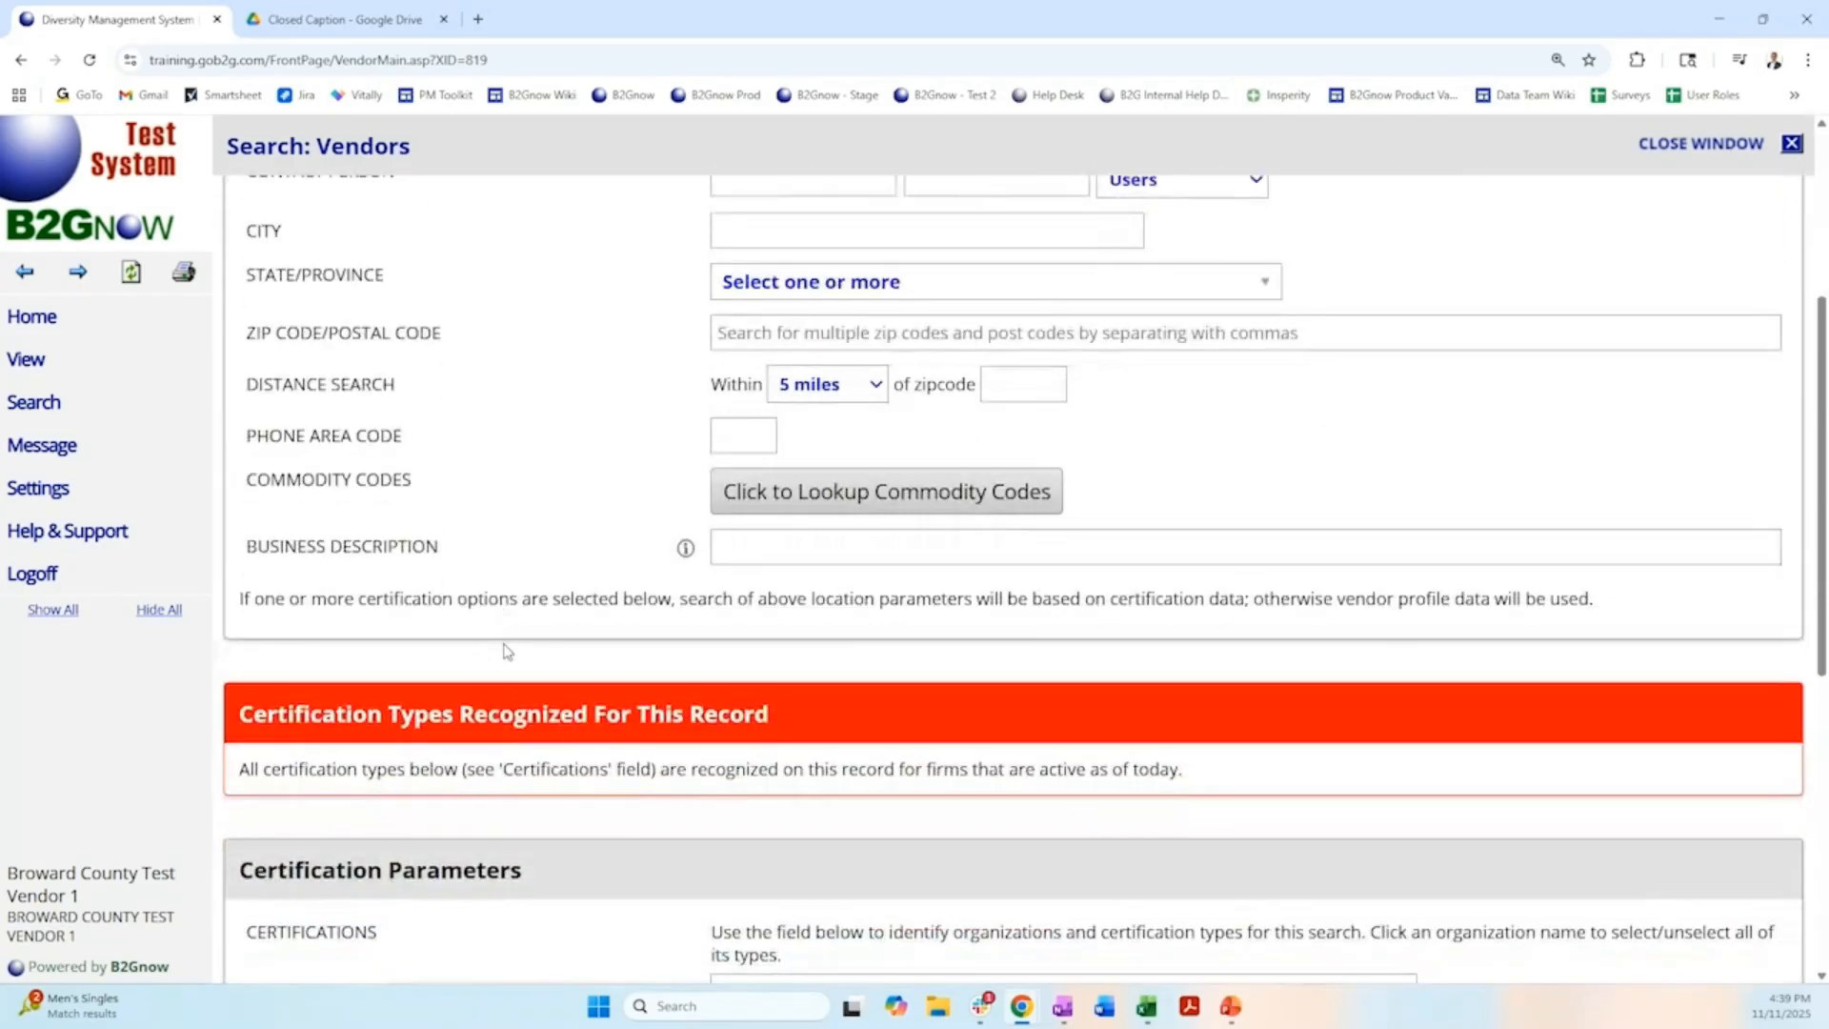
pyautogui.scroll(-6, 507, 652)
pyautogui.tripleClick(550, 672)
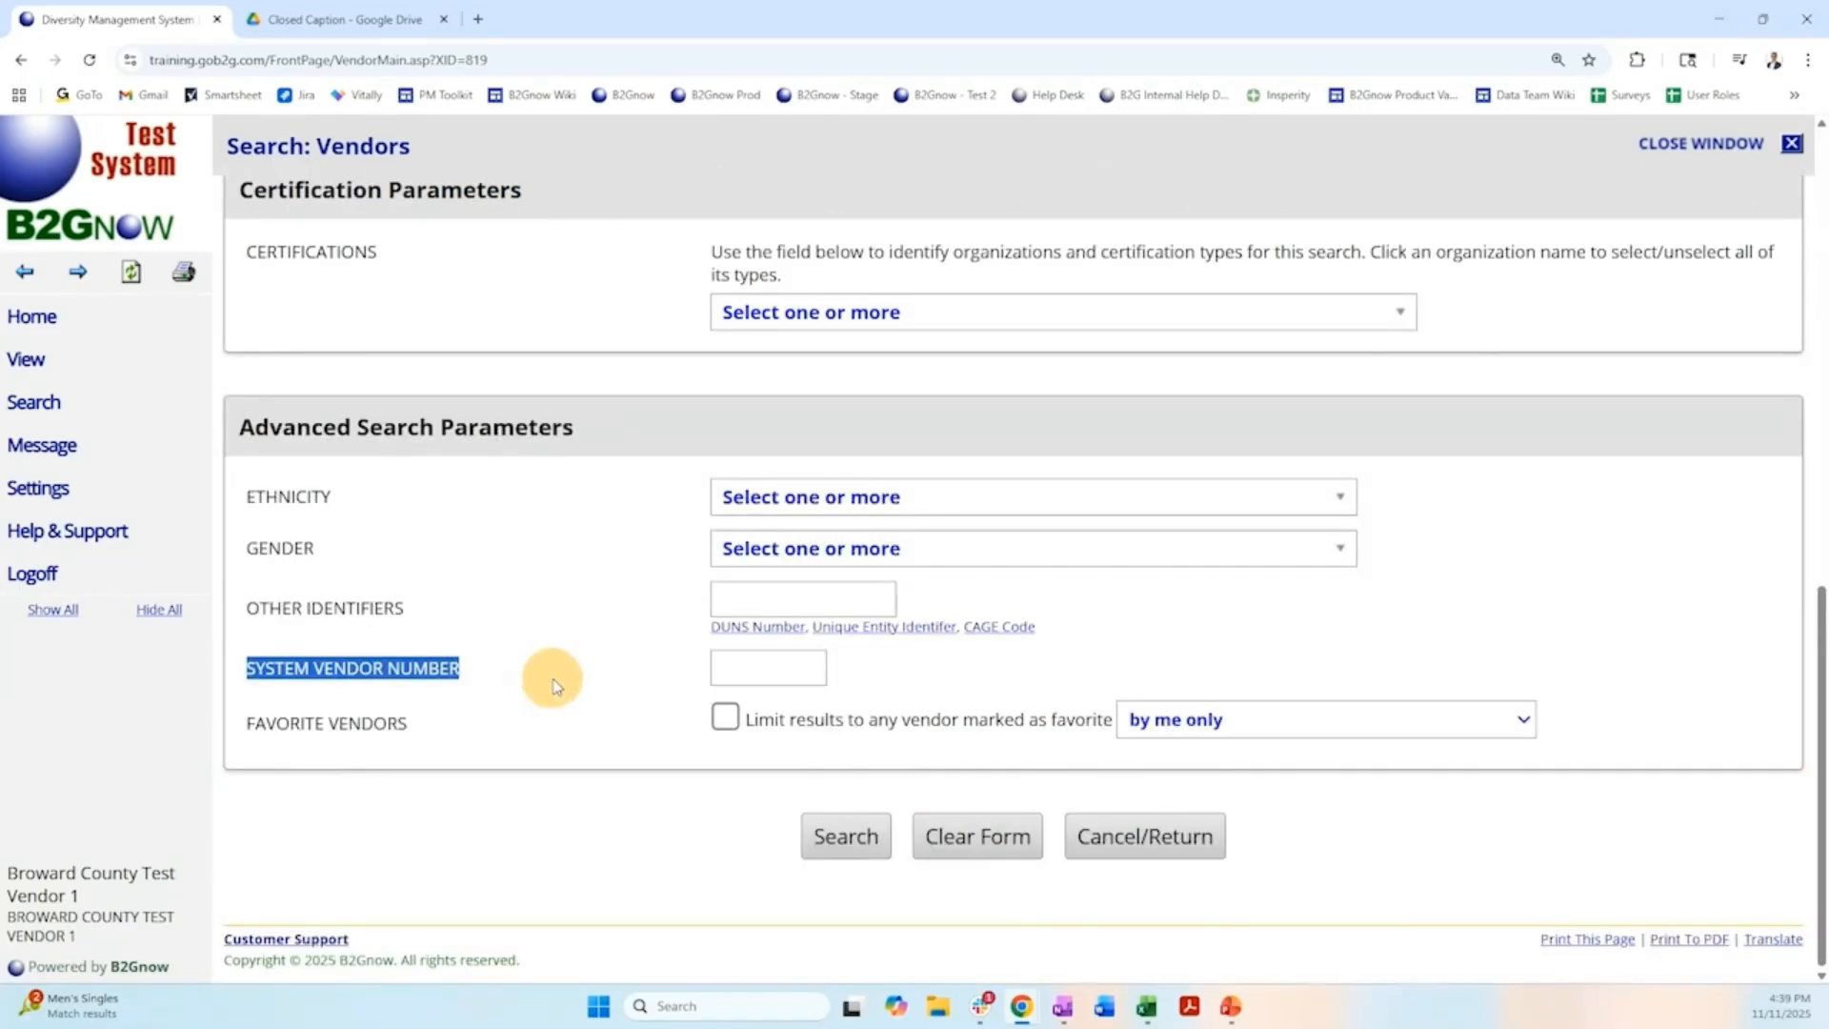
pyautogui.click(883, 667)
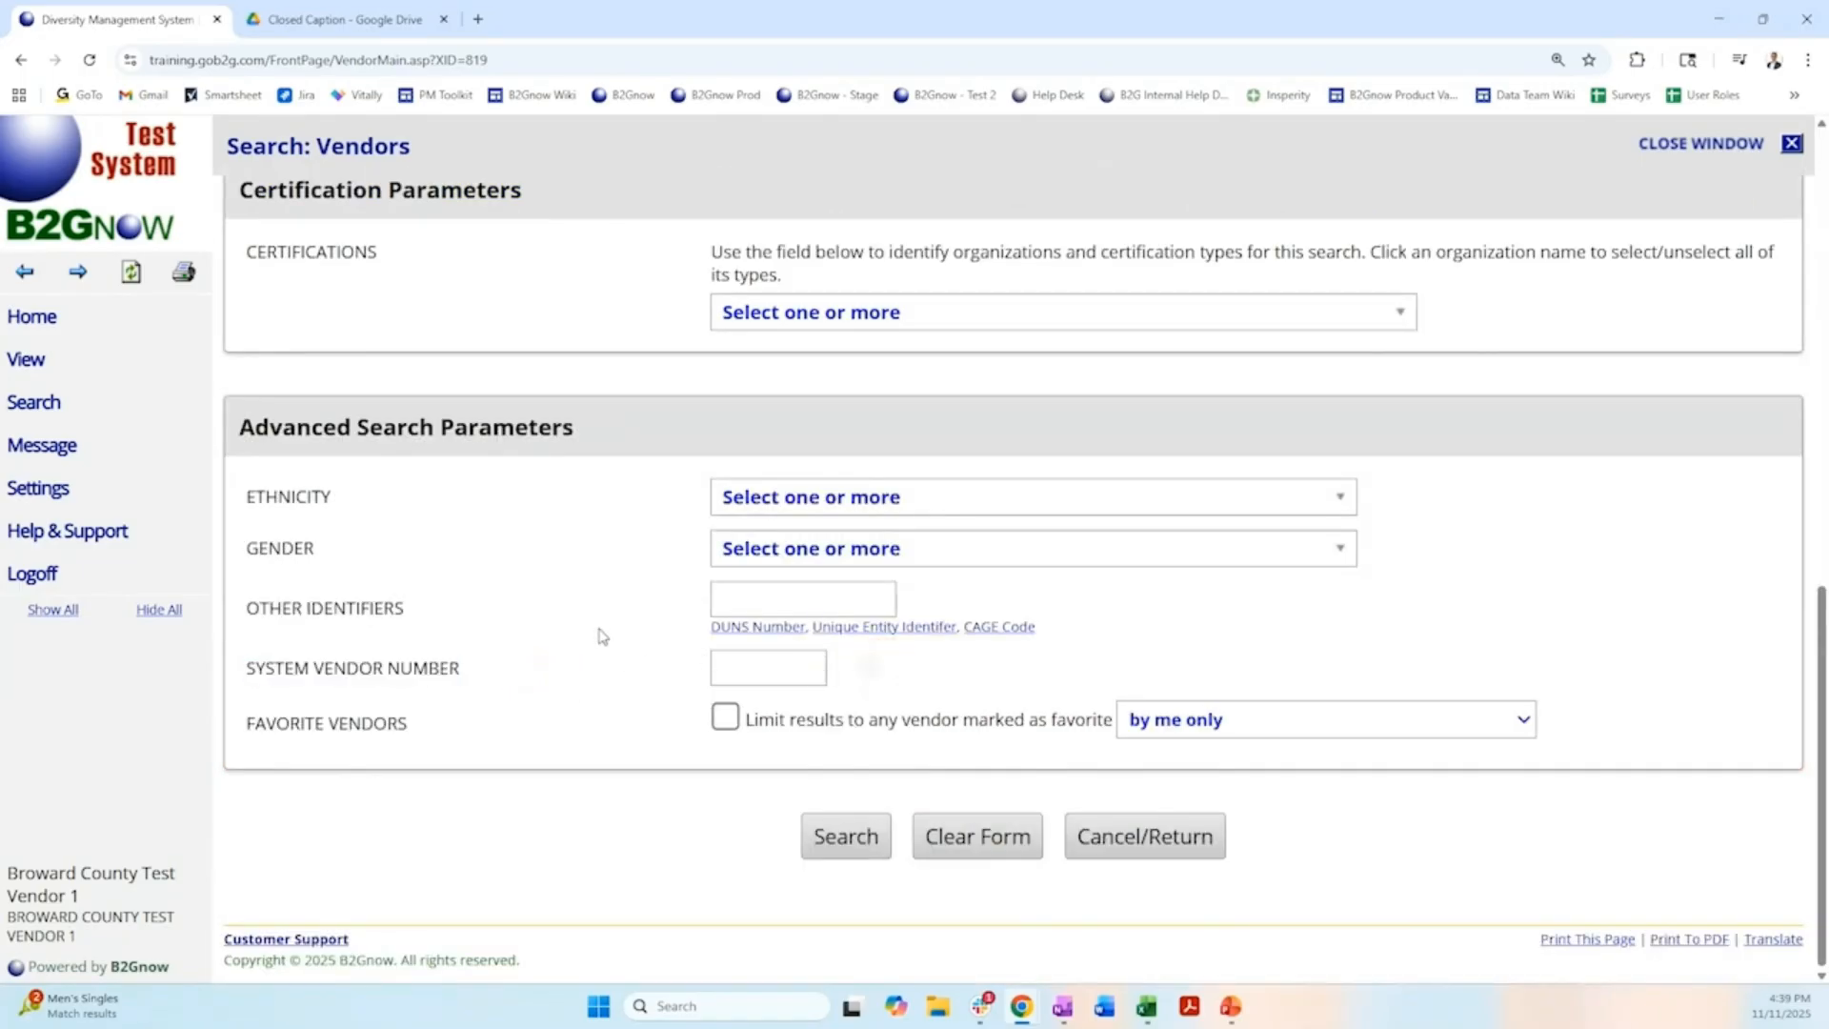
pyautogui.scroll(6, 600, 631)
pyautogui.scroll(3, 603, 625)
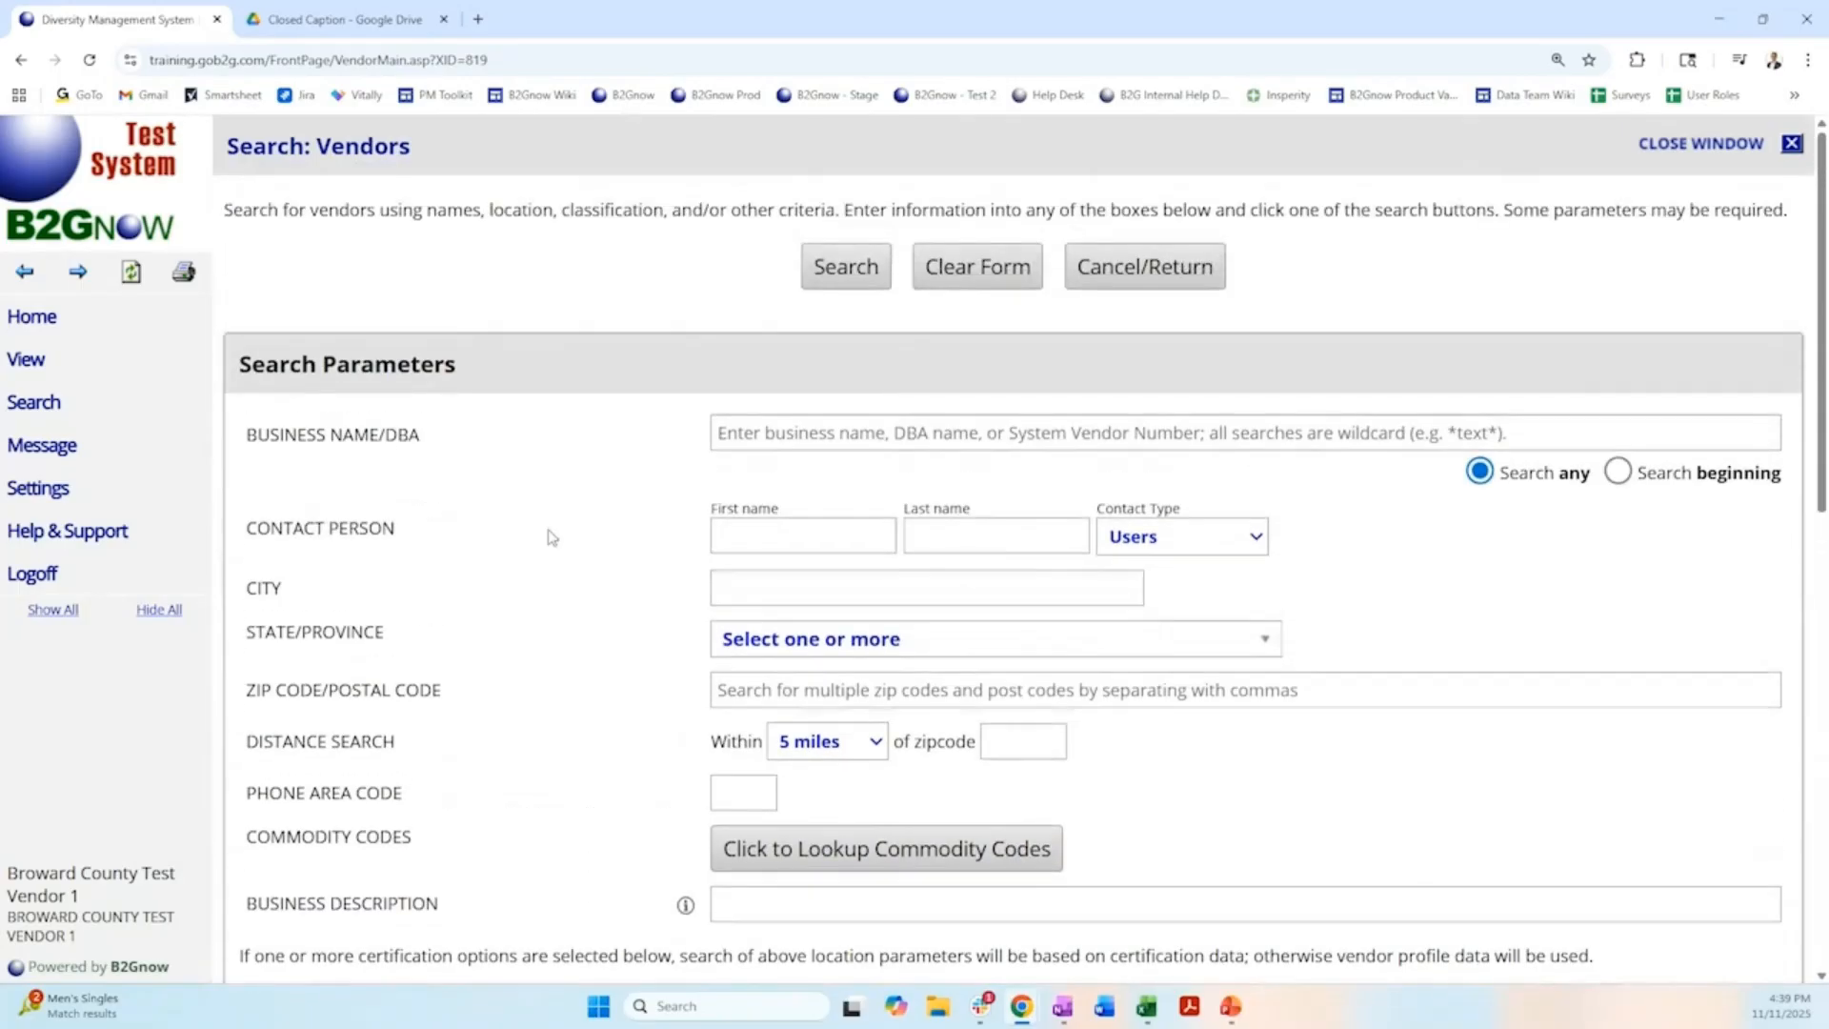
pyautogui.click(798, 427)
pyautogui.click(896, 549)
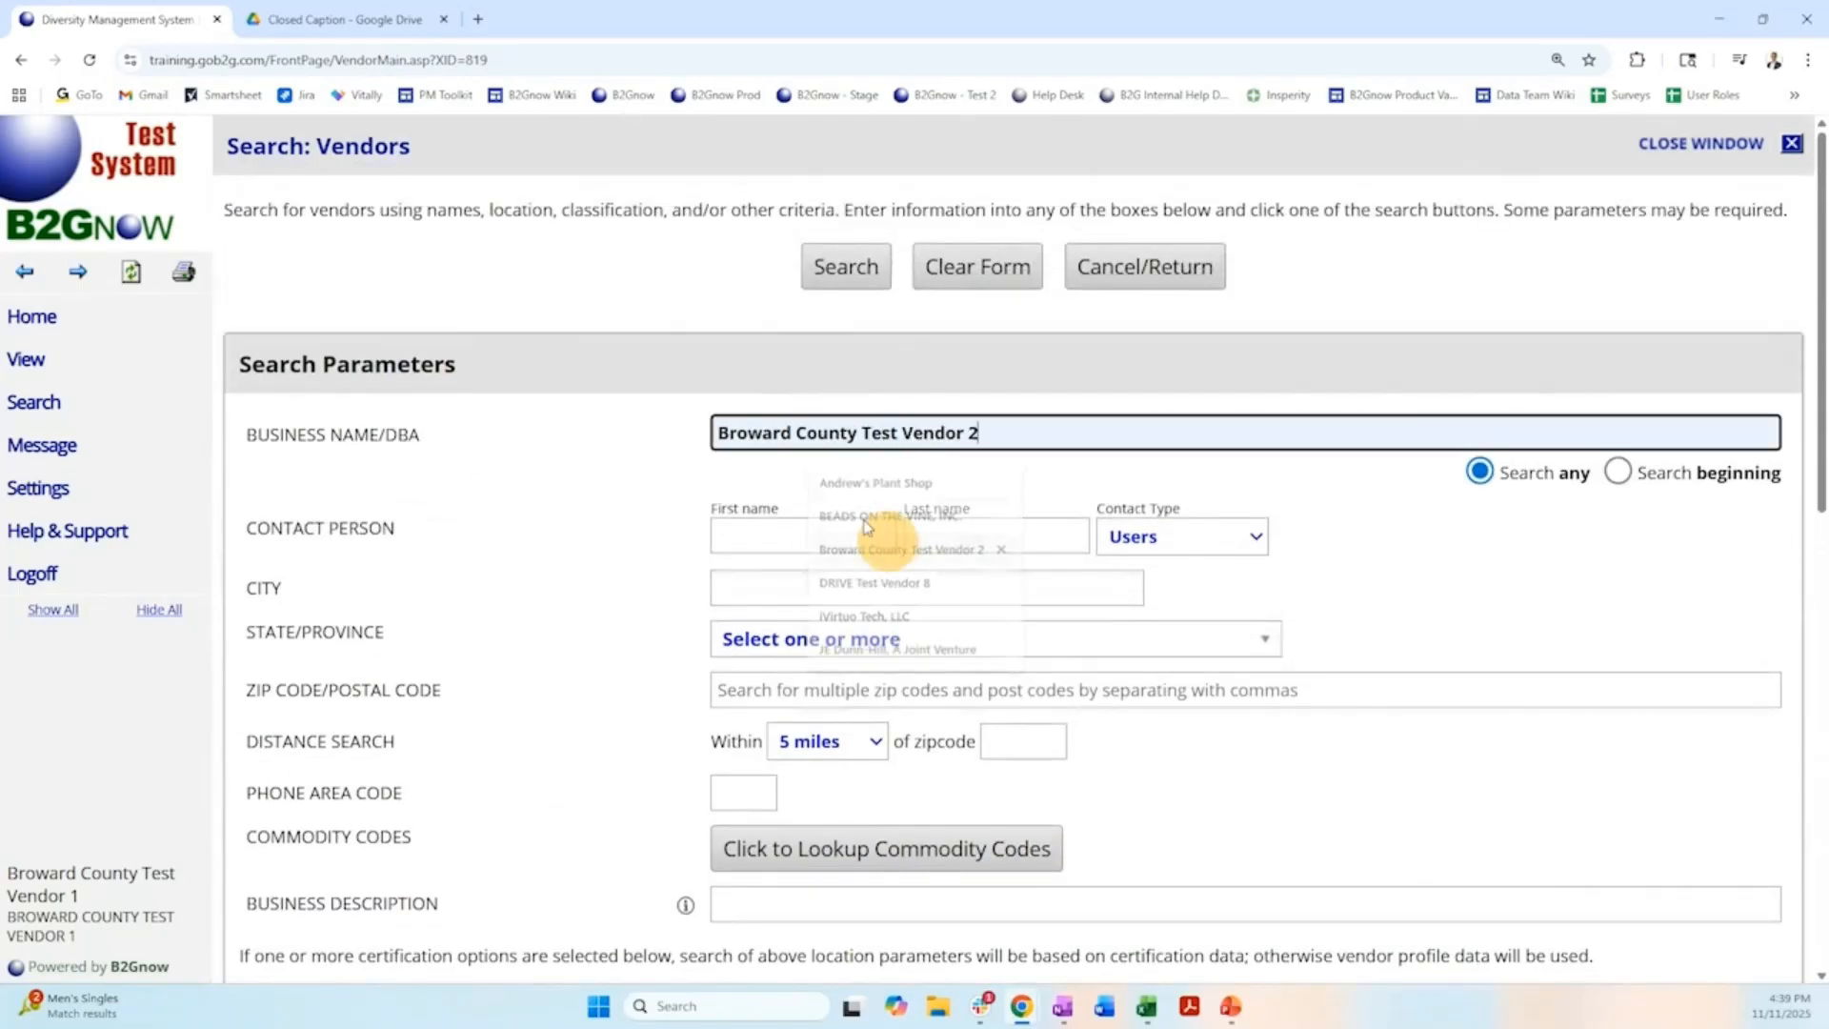
pyautogui.click(846, 271)
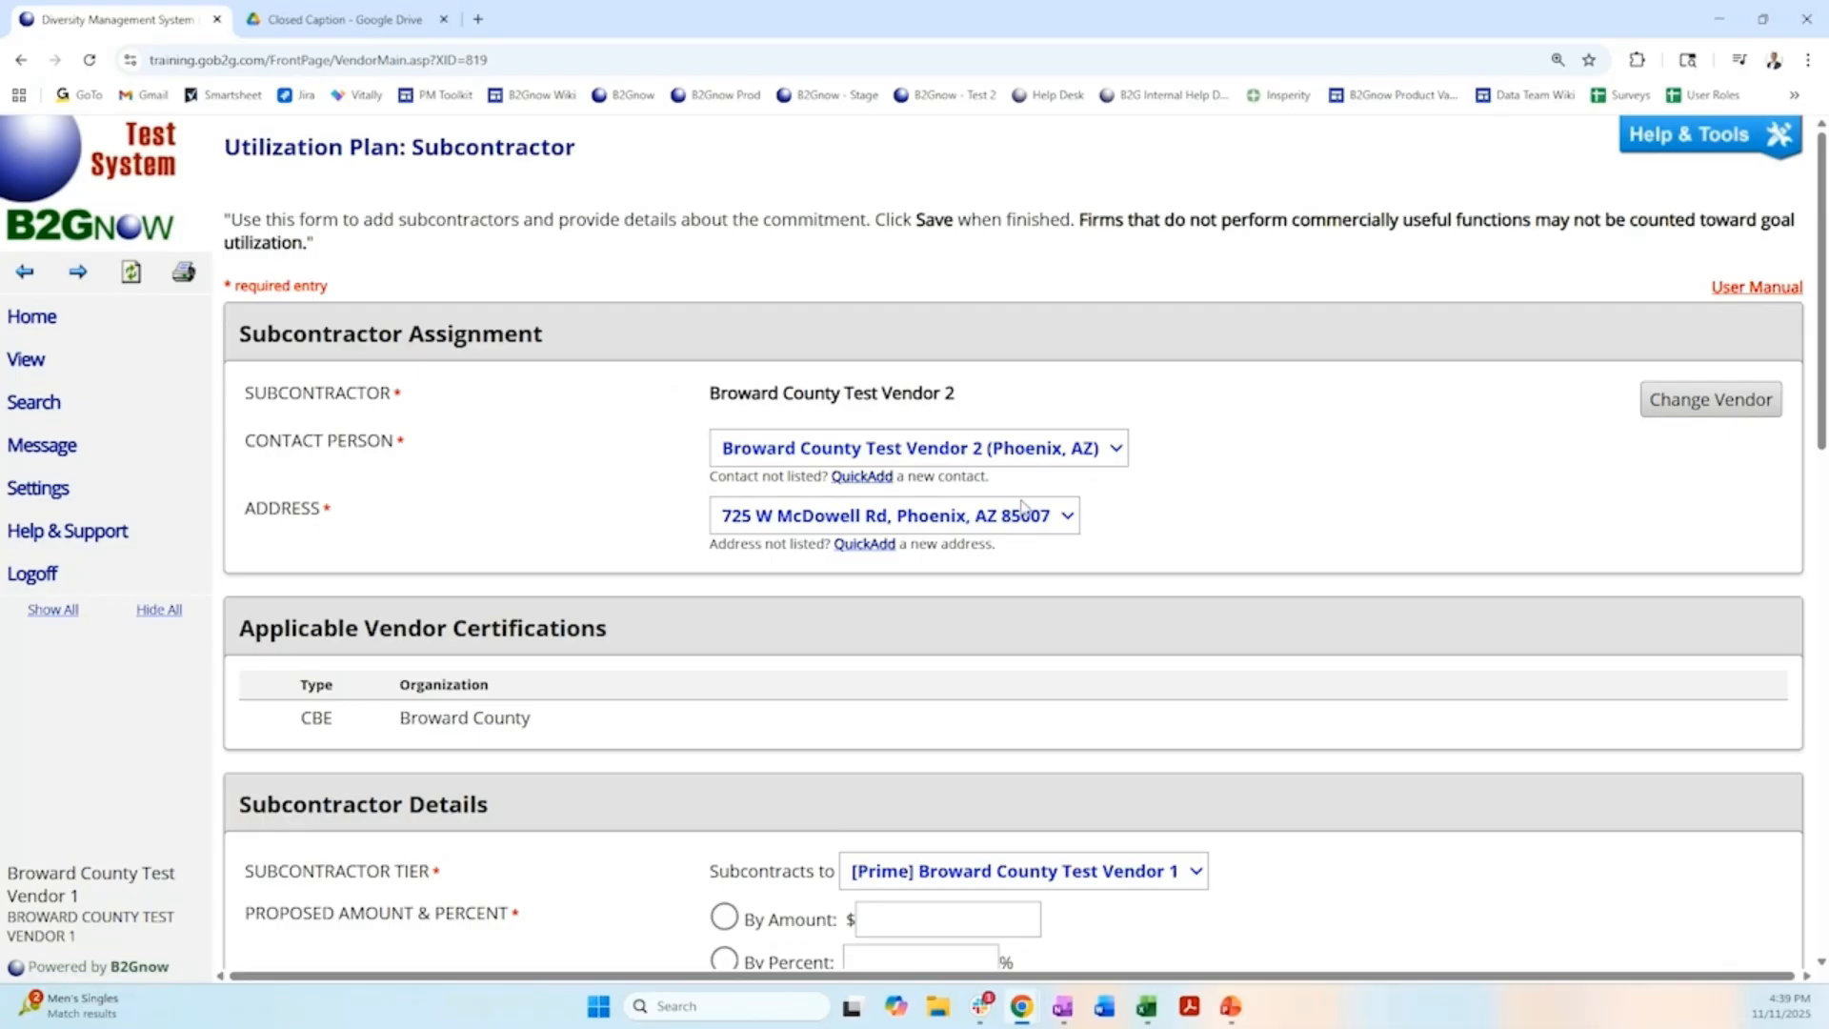
# View the form for adding a vendor contact, close it without saving, and check the subcontractor's applicable certifications.
pyautogui.click(859, 486)
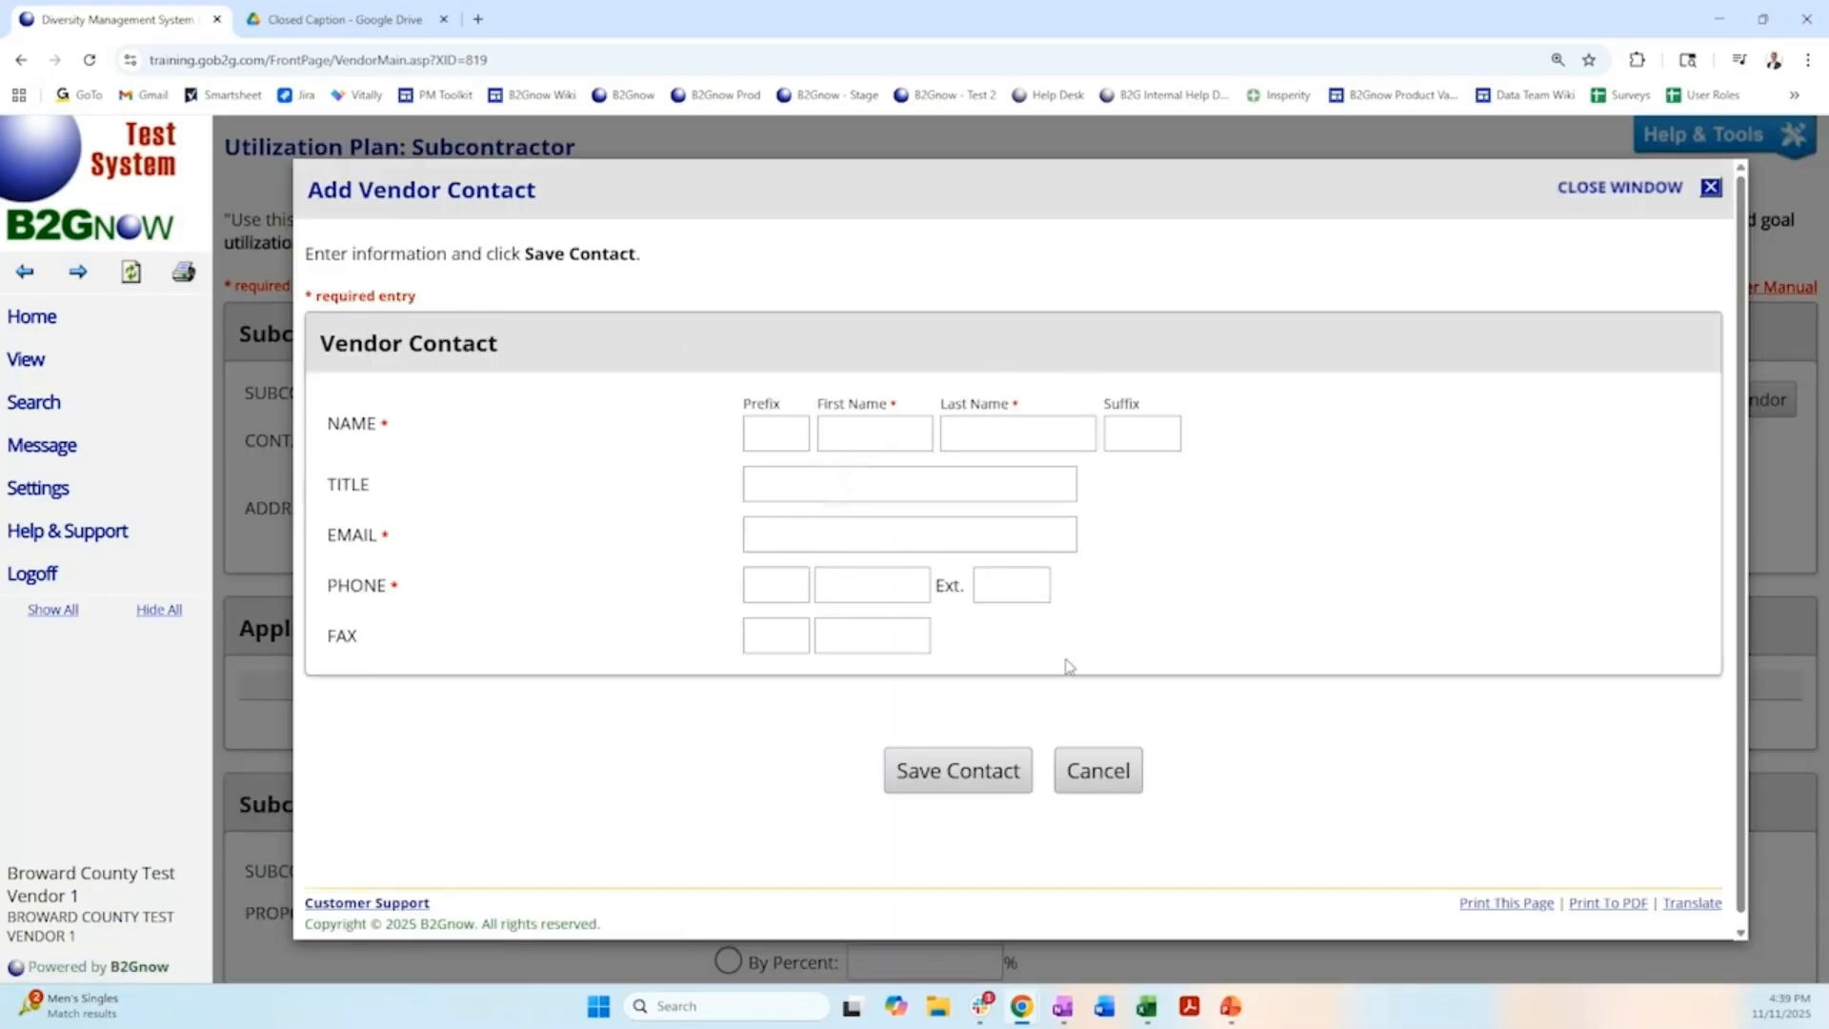
pyautogui.click(1596, 196)
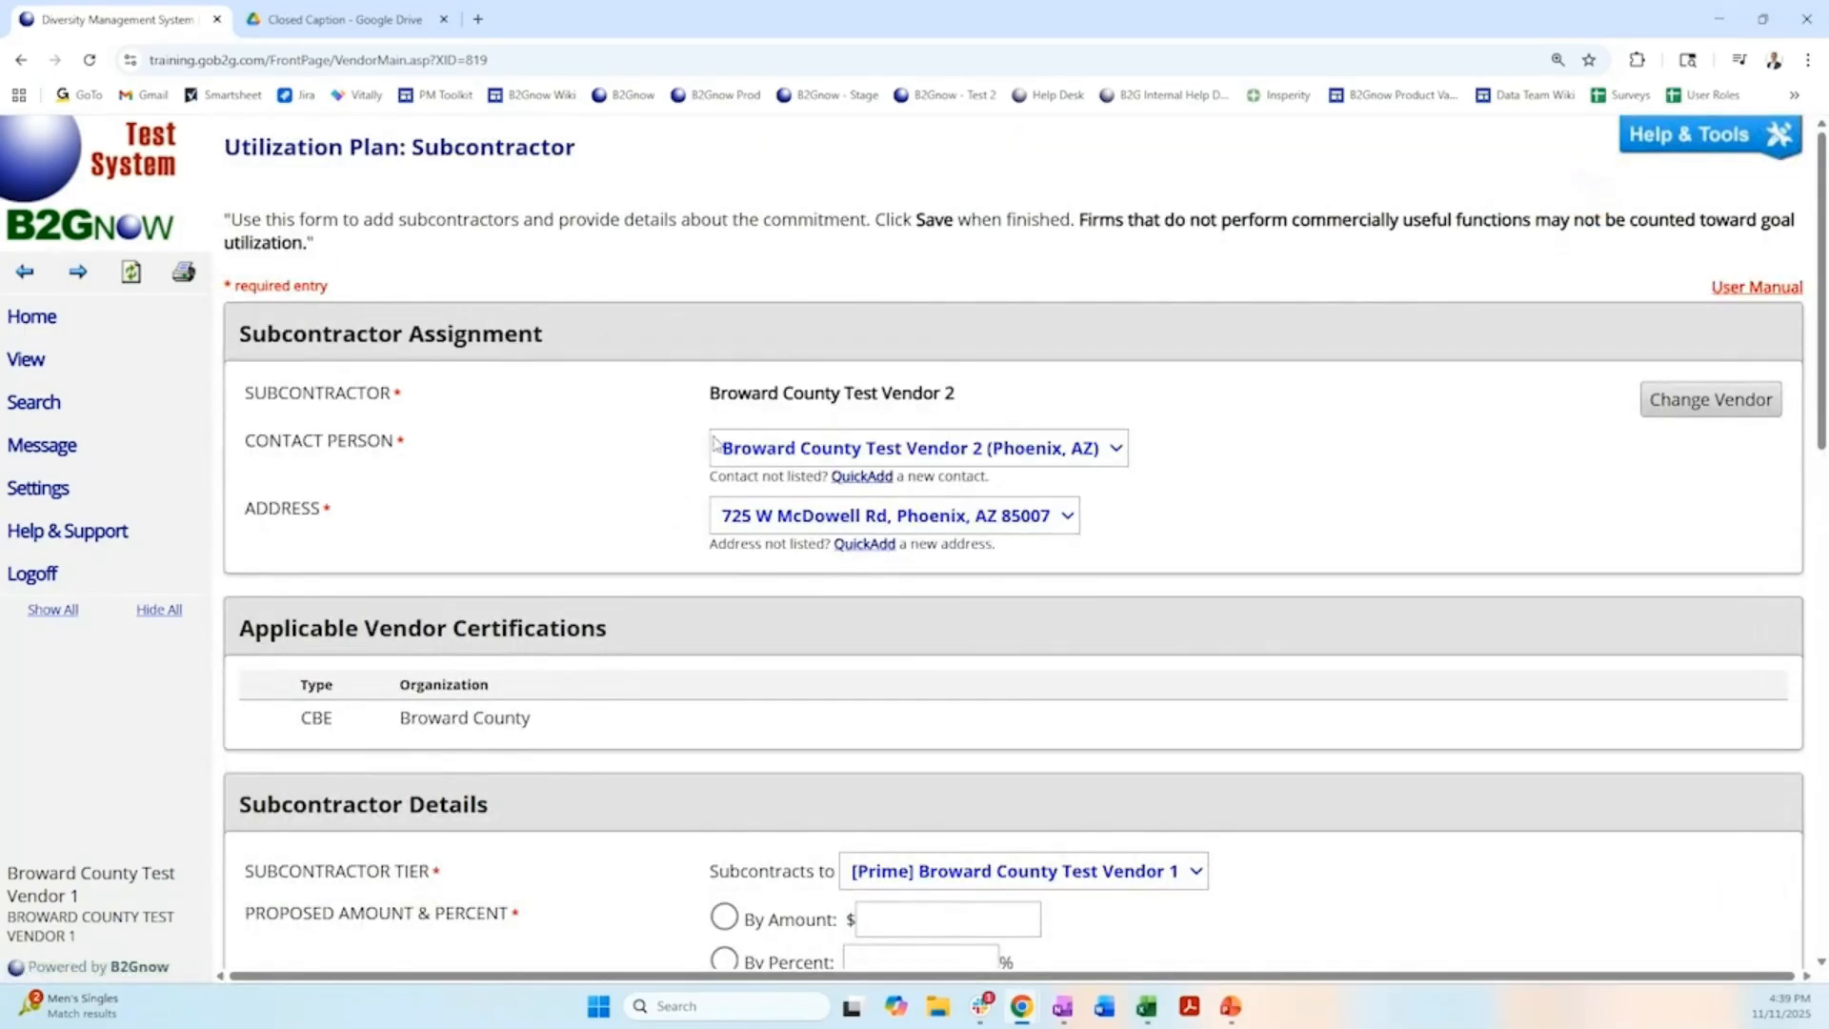
pyautogui.scroll(-3, 641, 441)
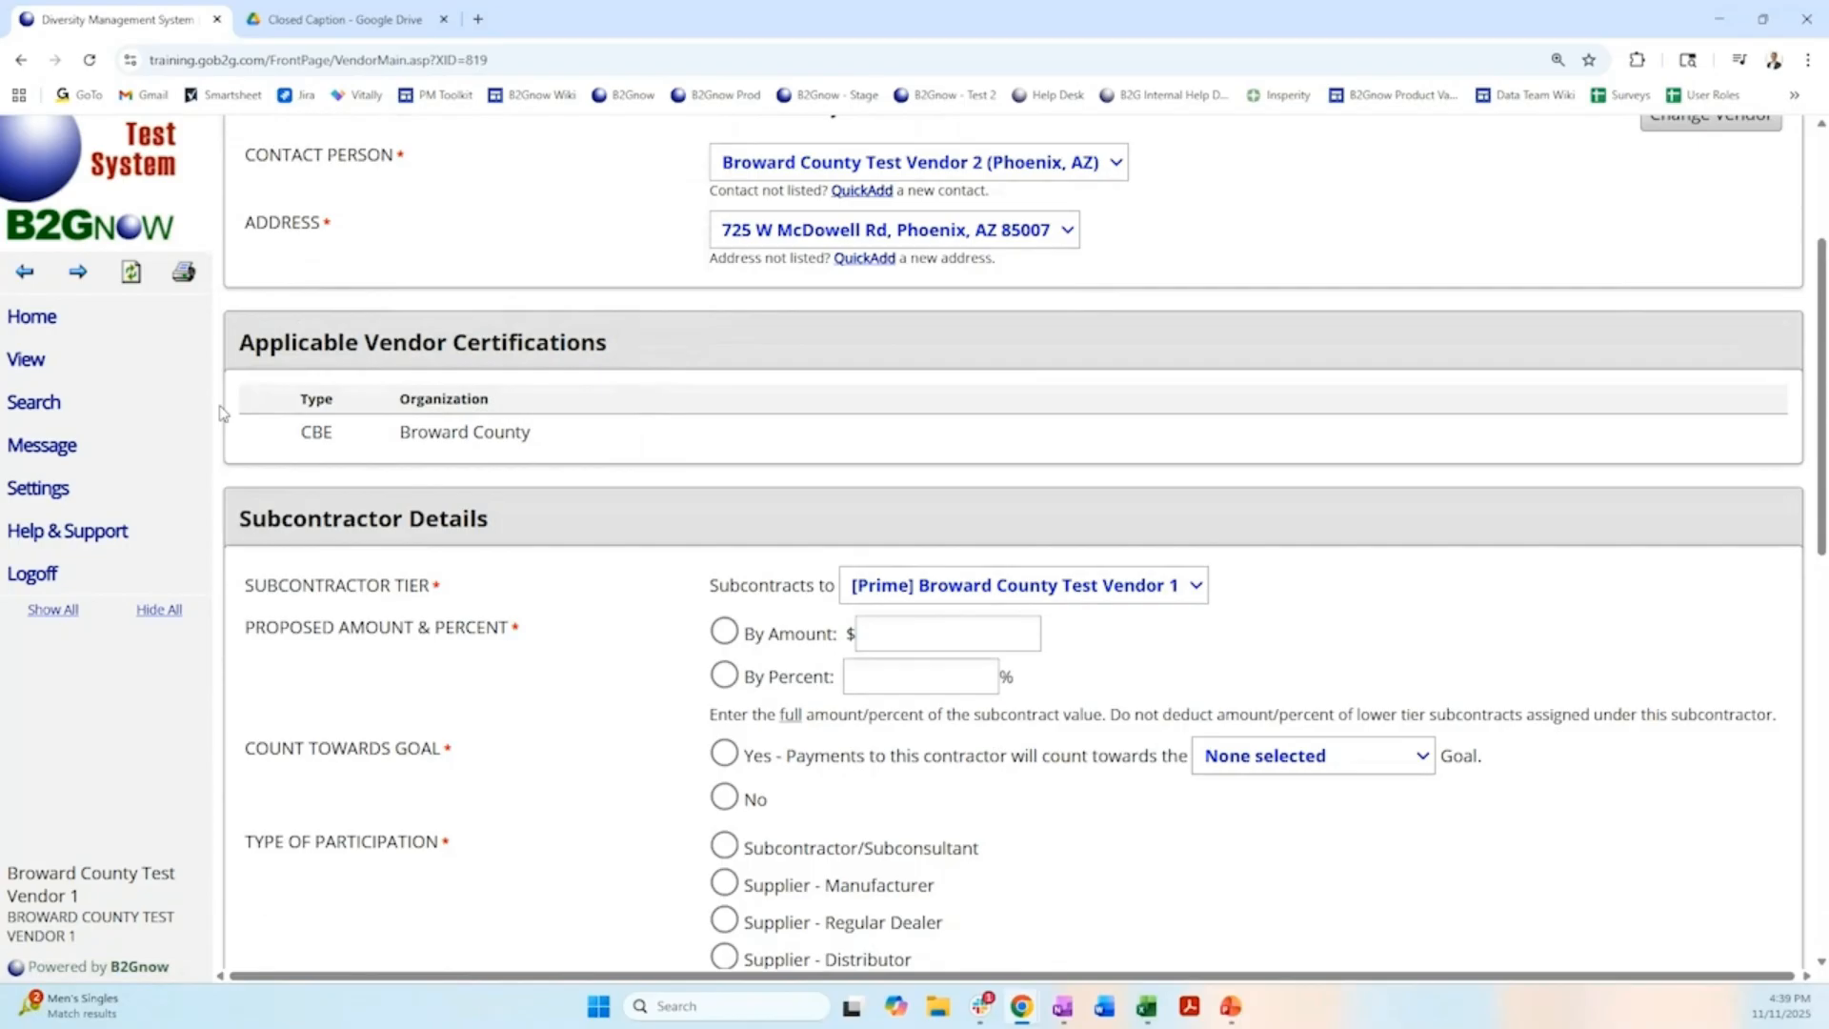
pyautogui.scroll(2, 591, 269)
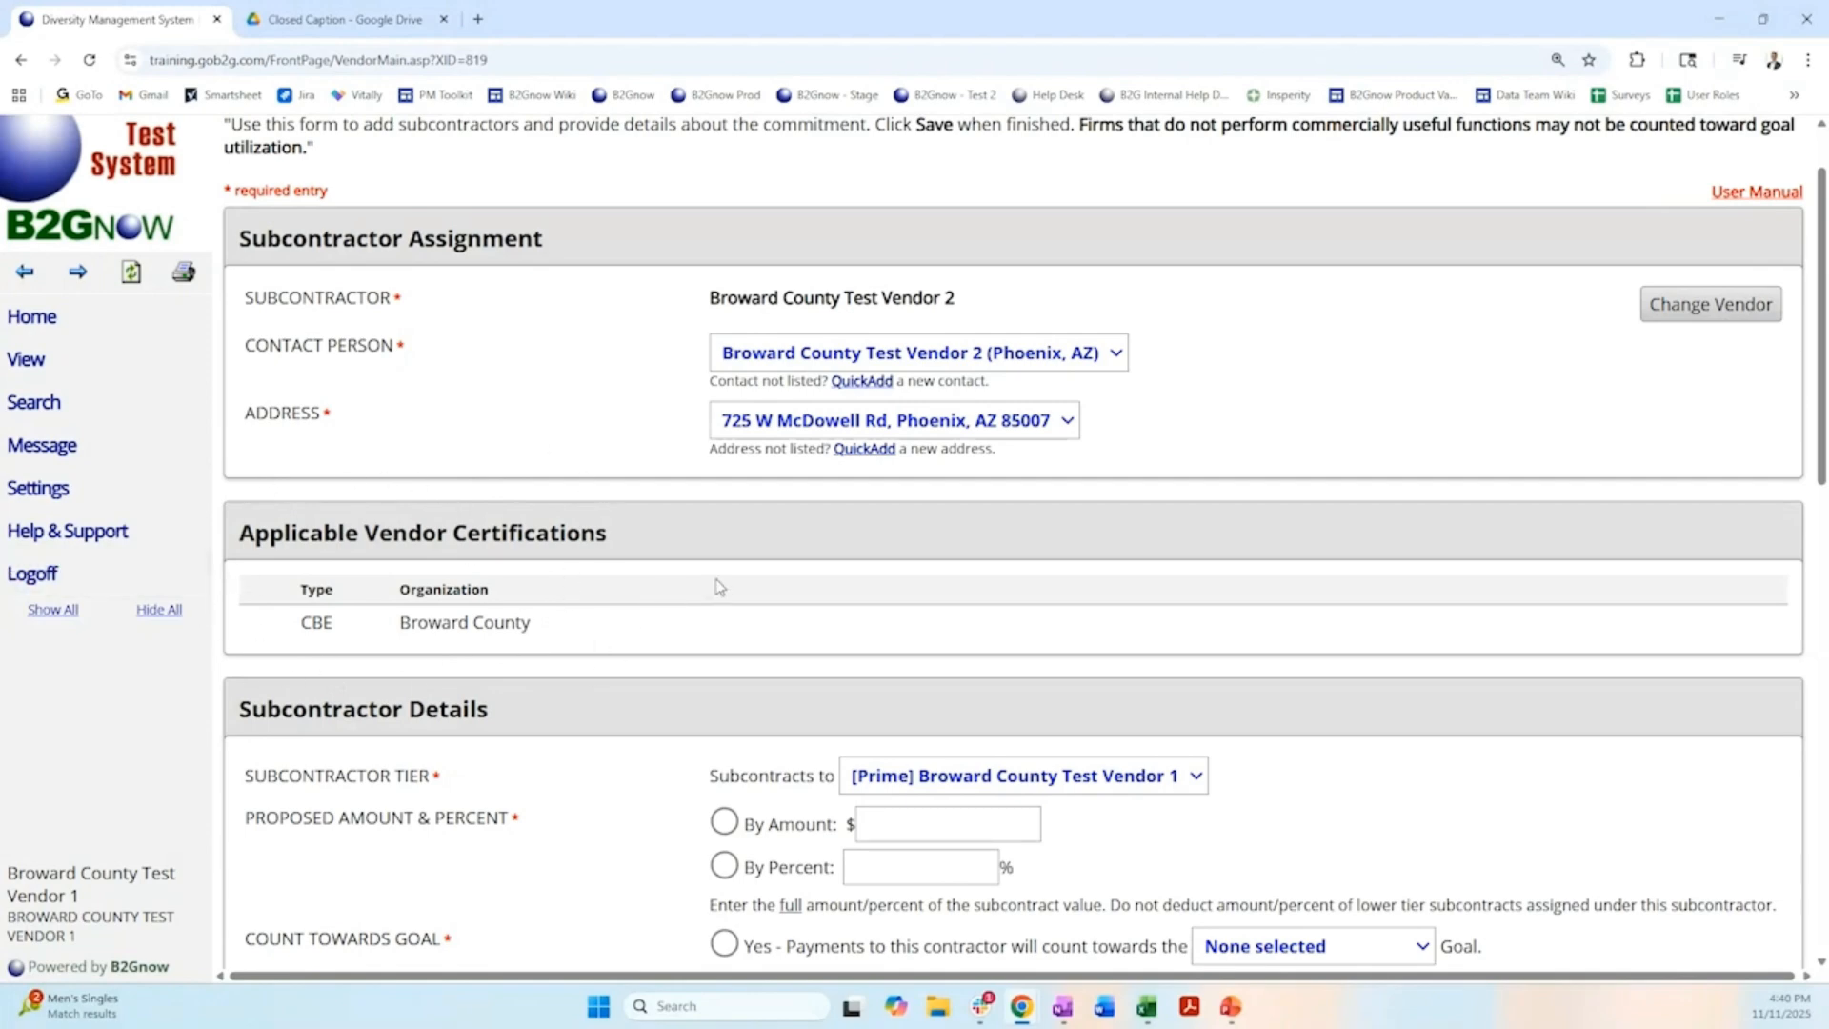
# Set the subcontractor's proposed amount to $10000 and keep Broward County Test Vendor 1 as the prime it subcontracts to.
pyautogui.scroll(-4, 719, 587)
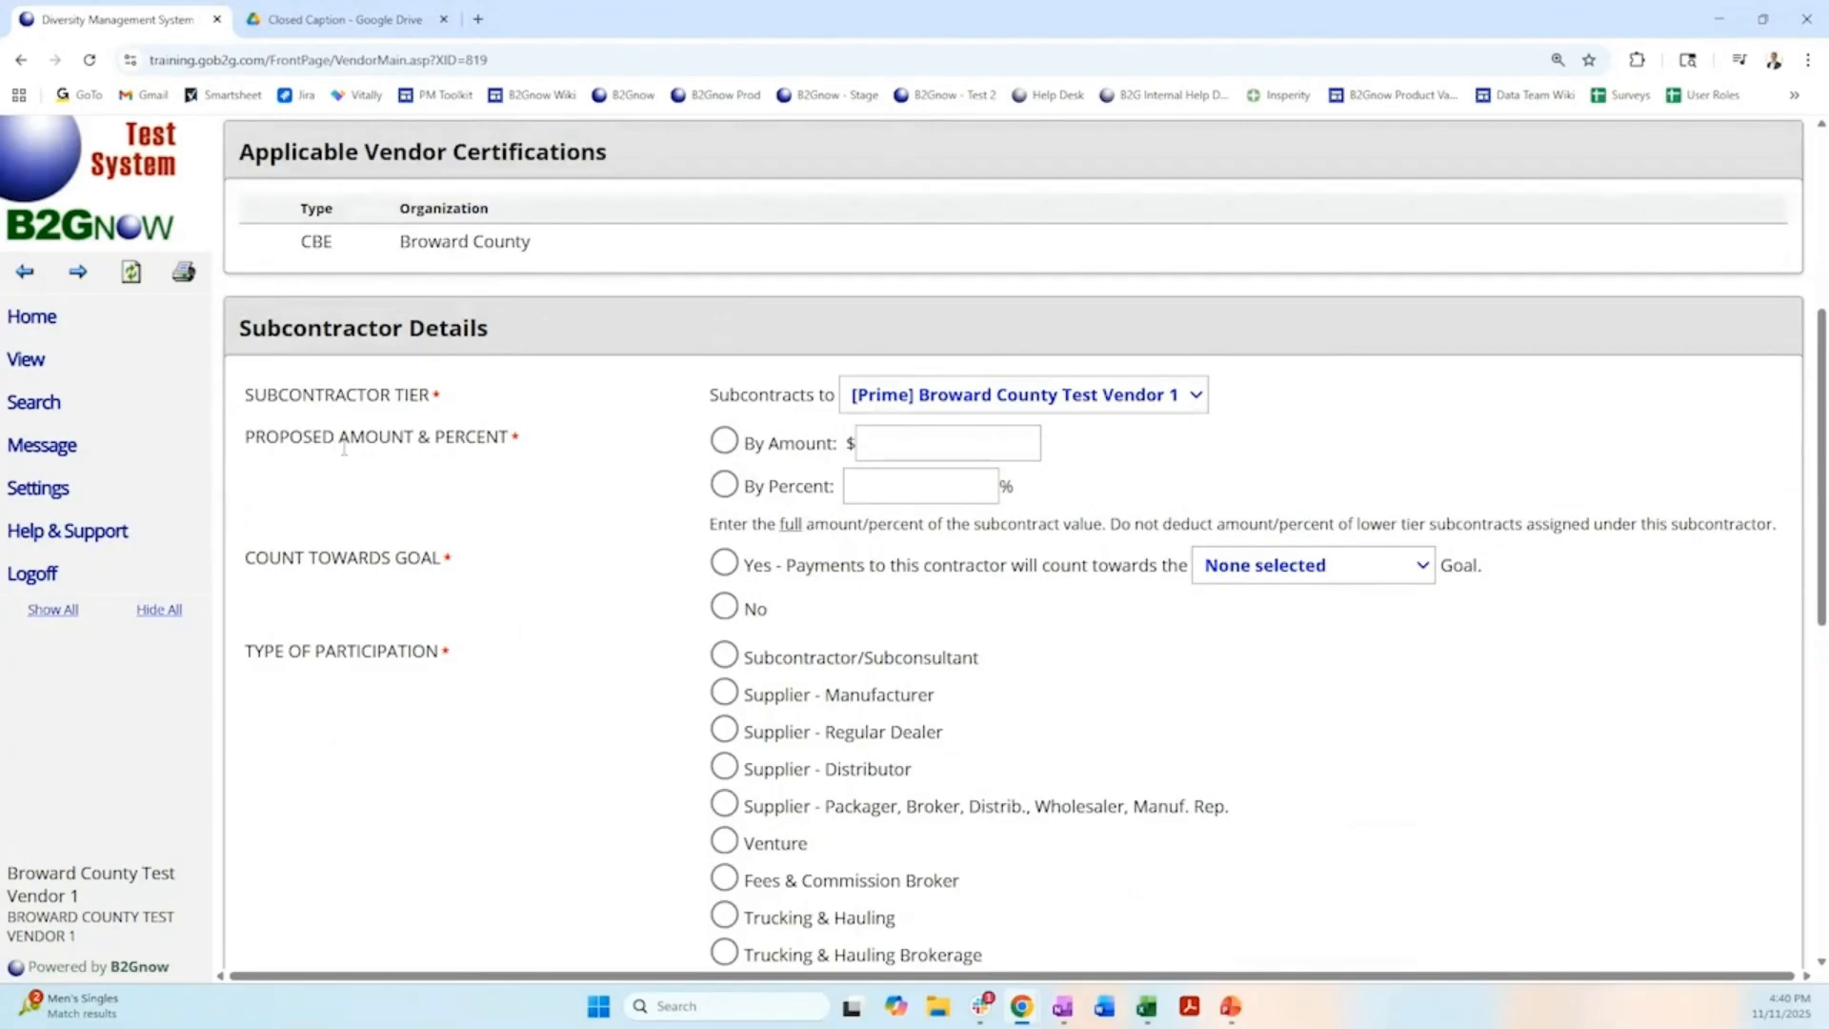
pyautogui.click(724, 441)
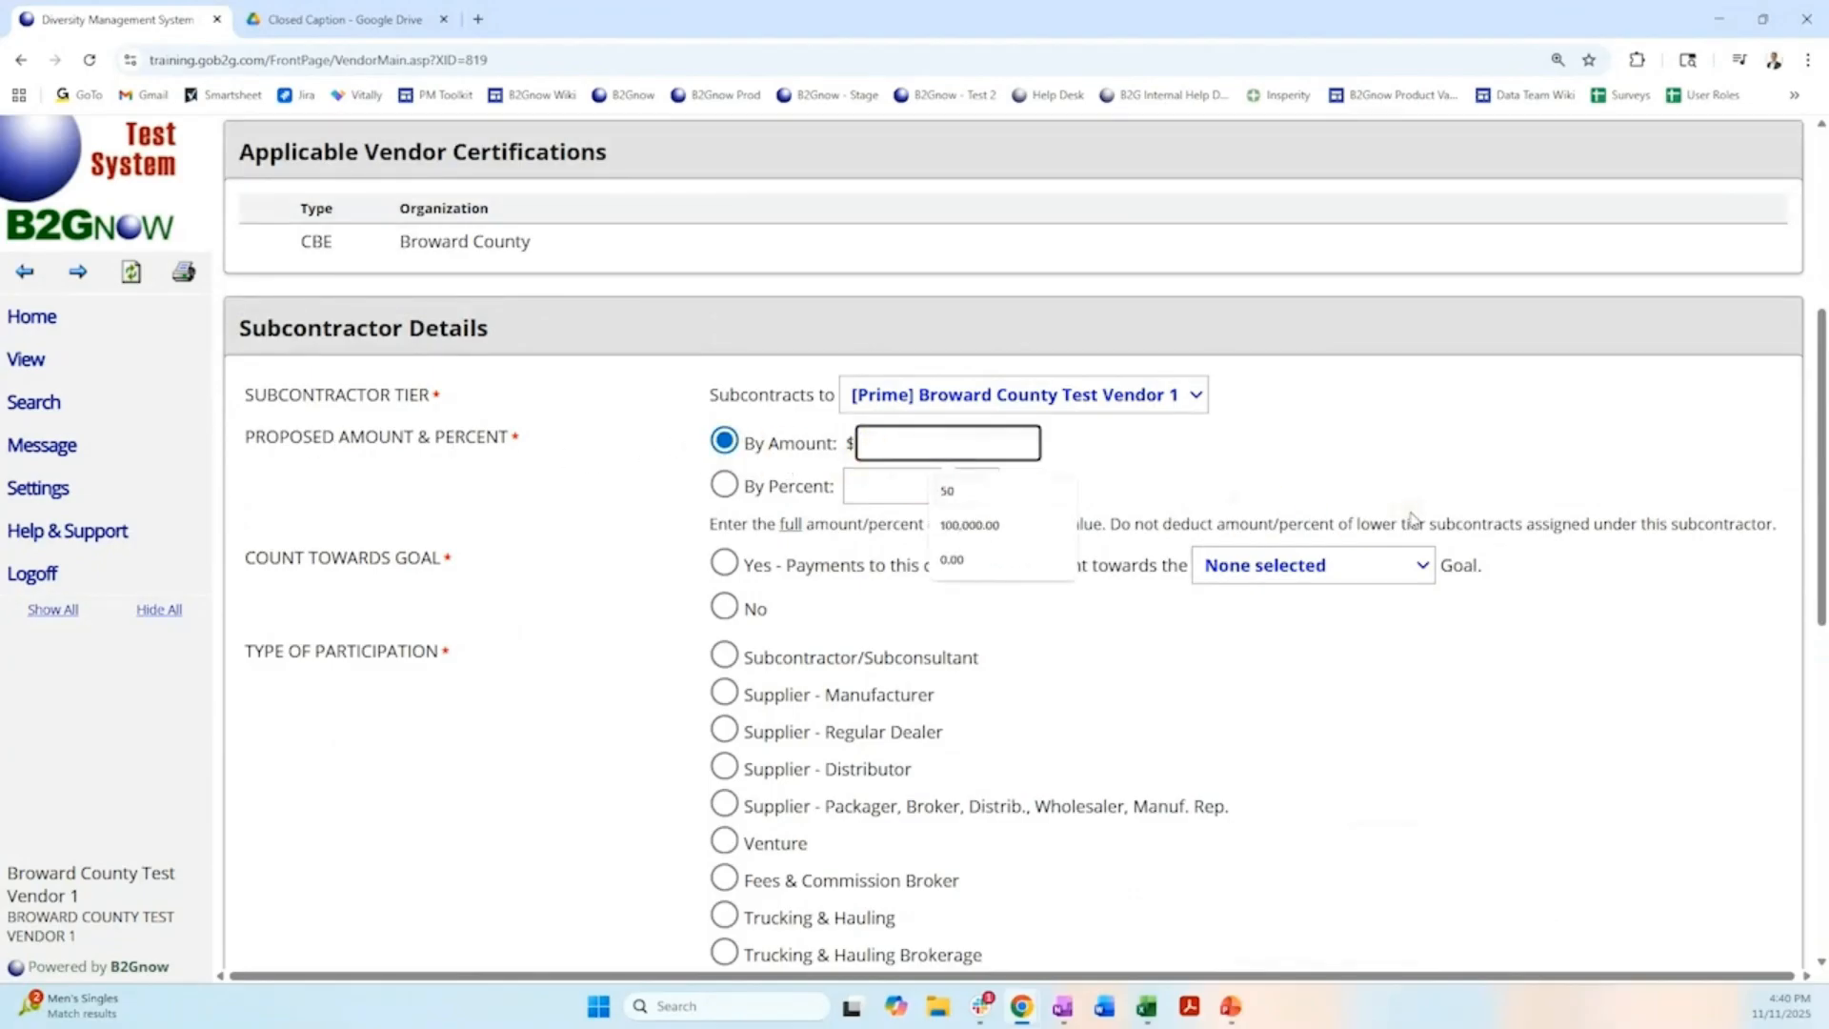
pyautogui.write('10000')
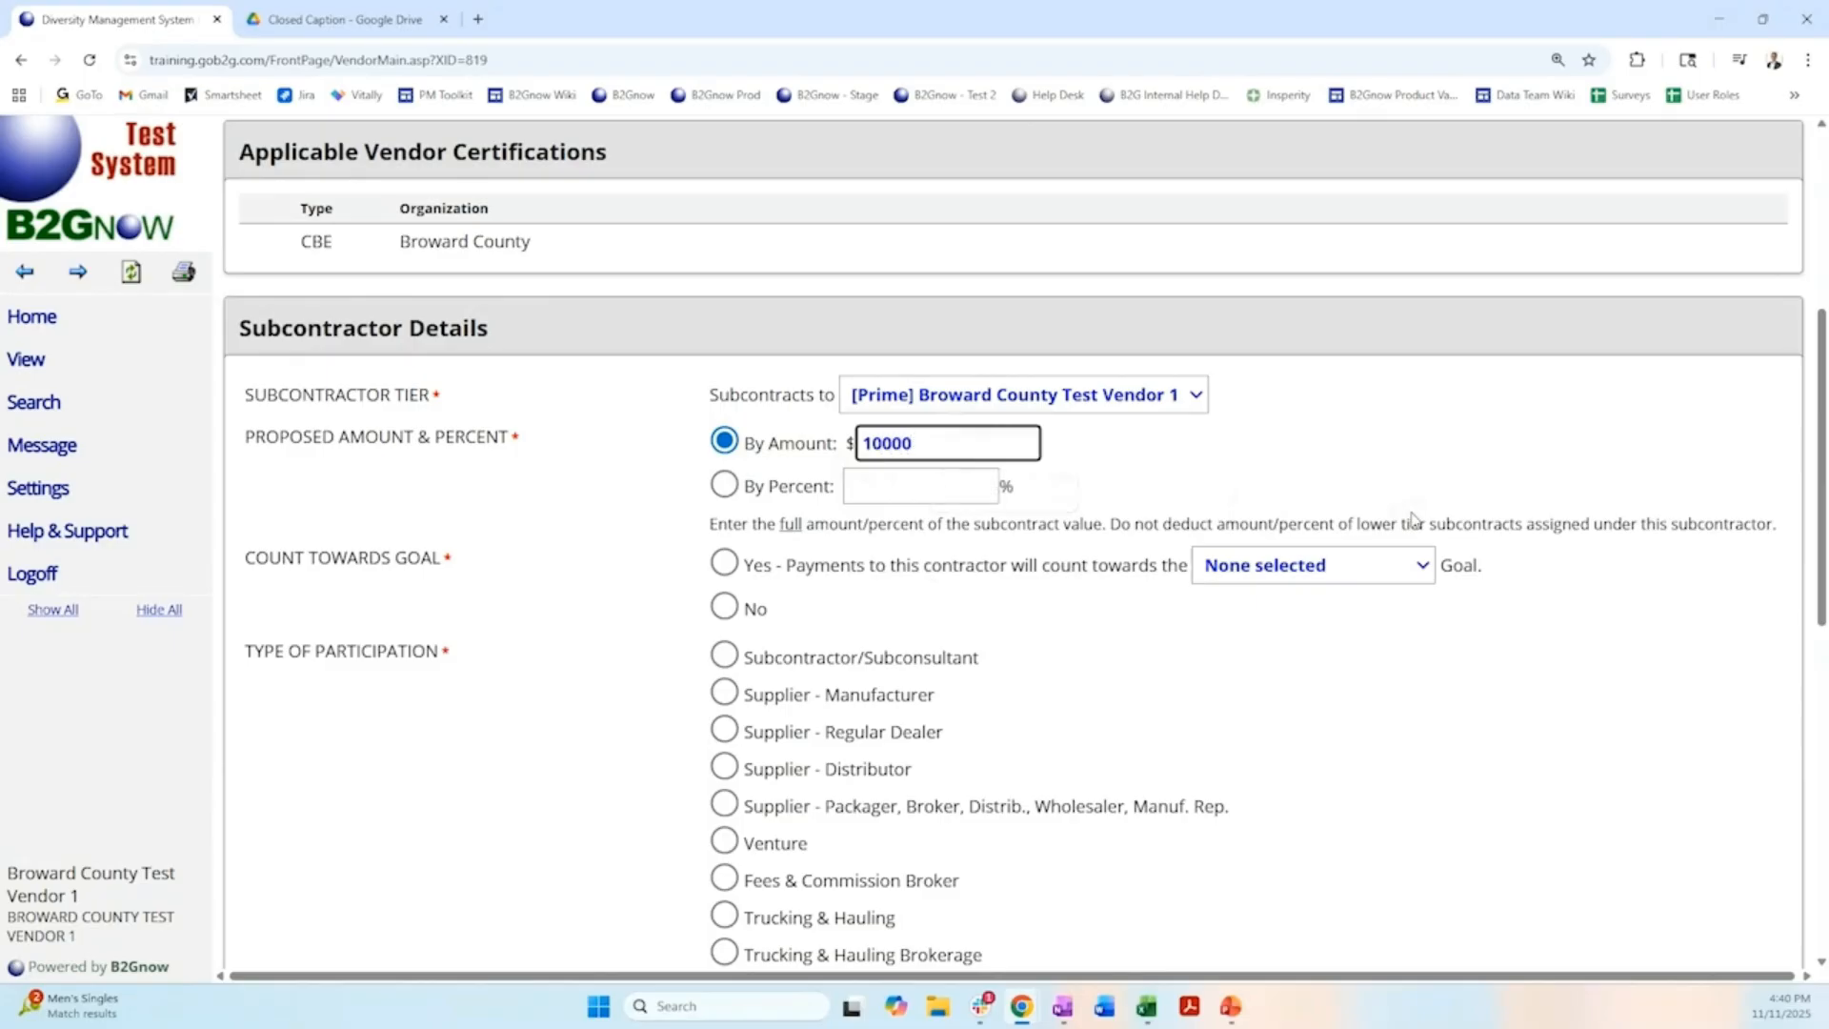
pyautogui.click(1573, 455)
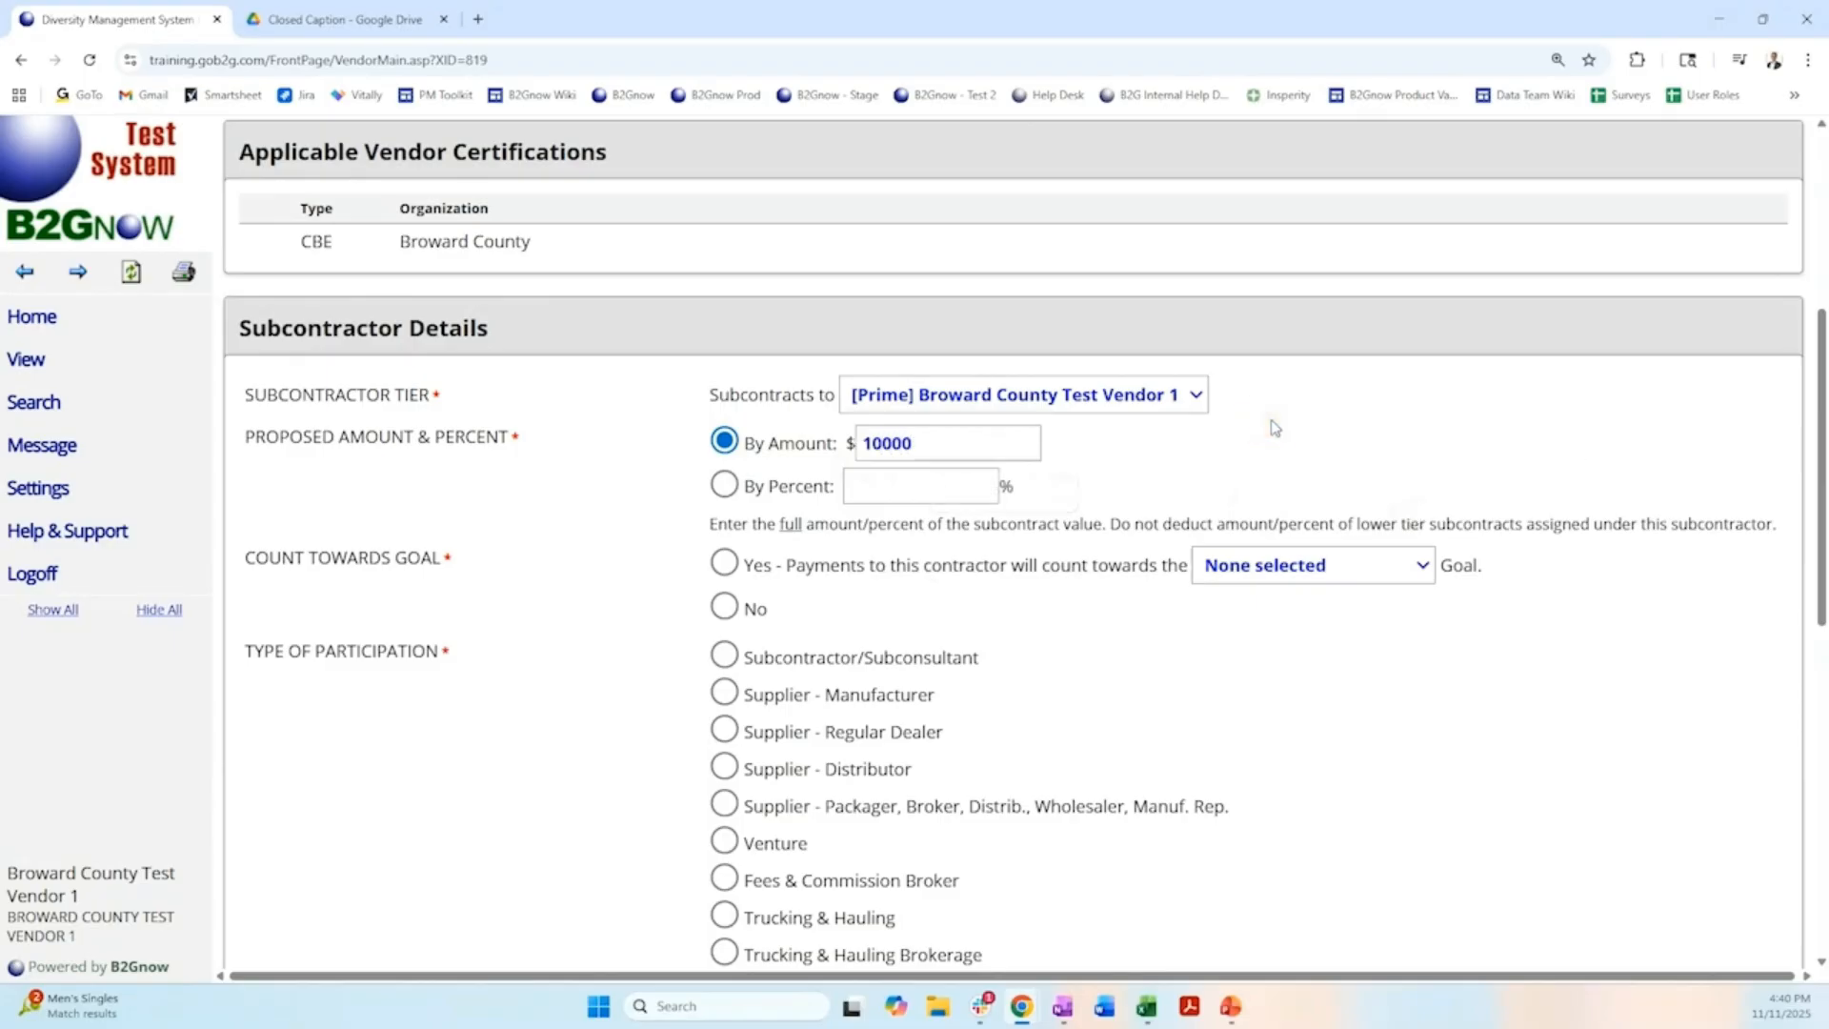
pyautogui.click(1197, 401)
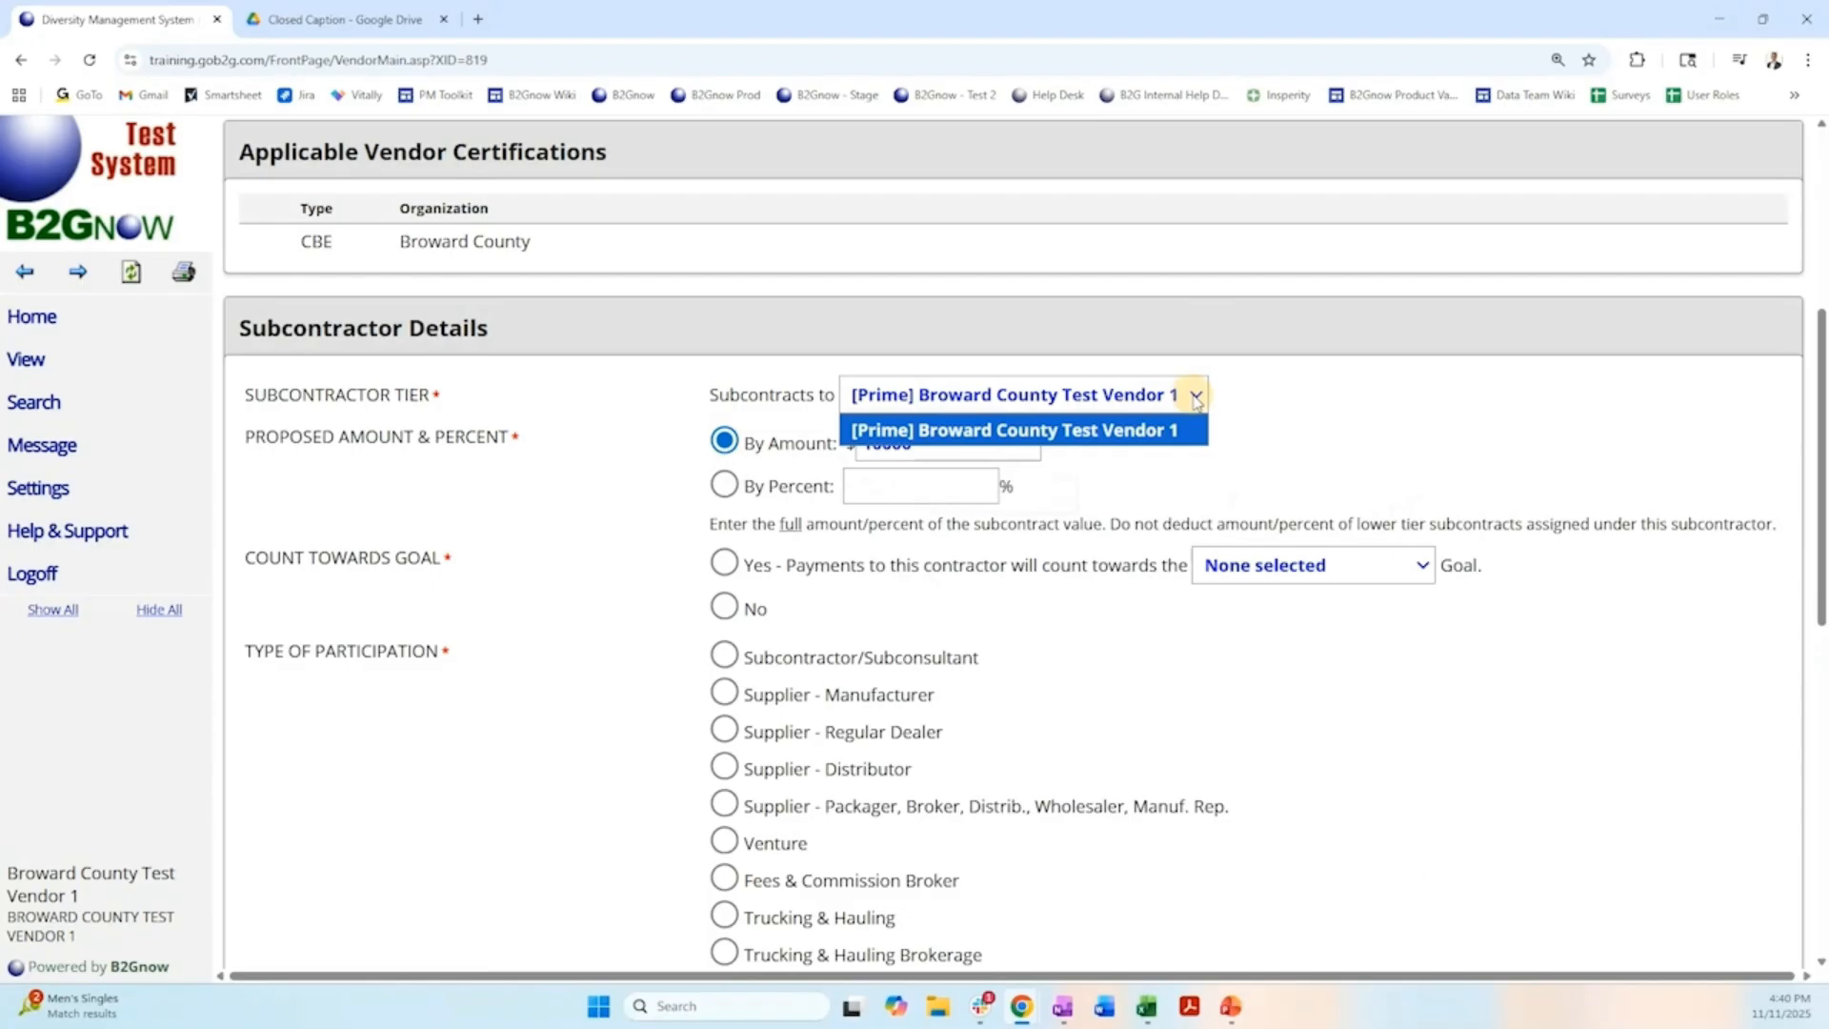
pyautogui.click(1166, 440)
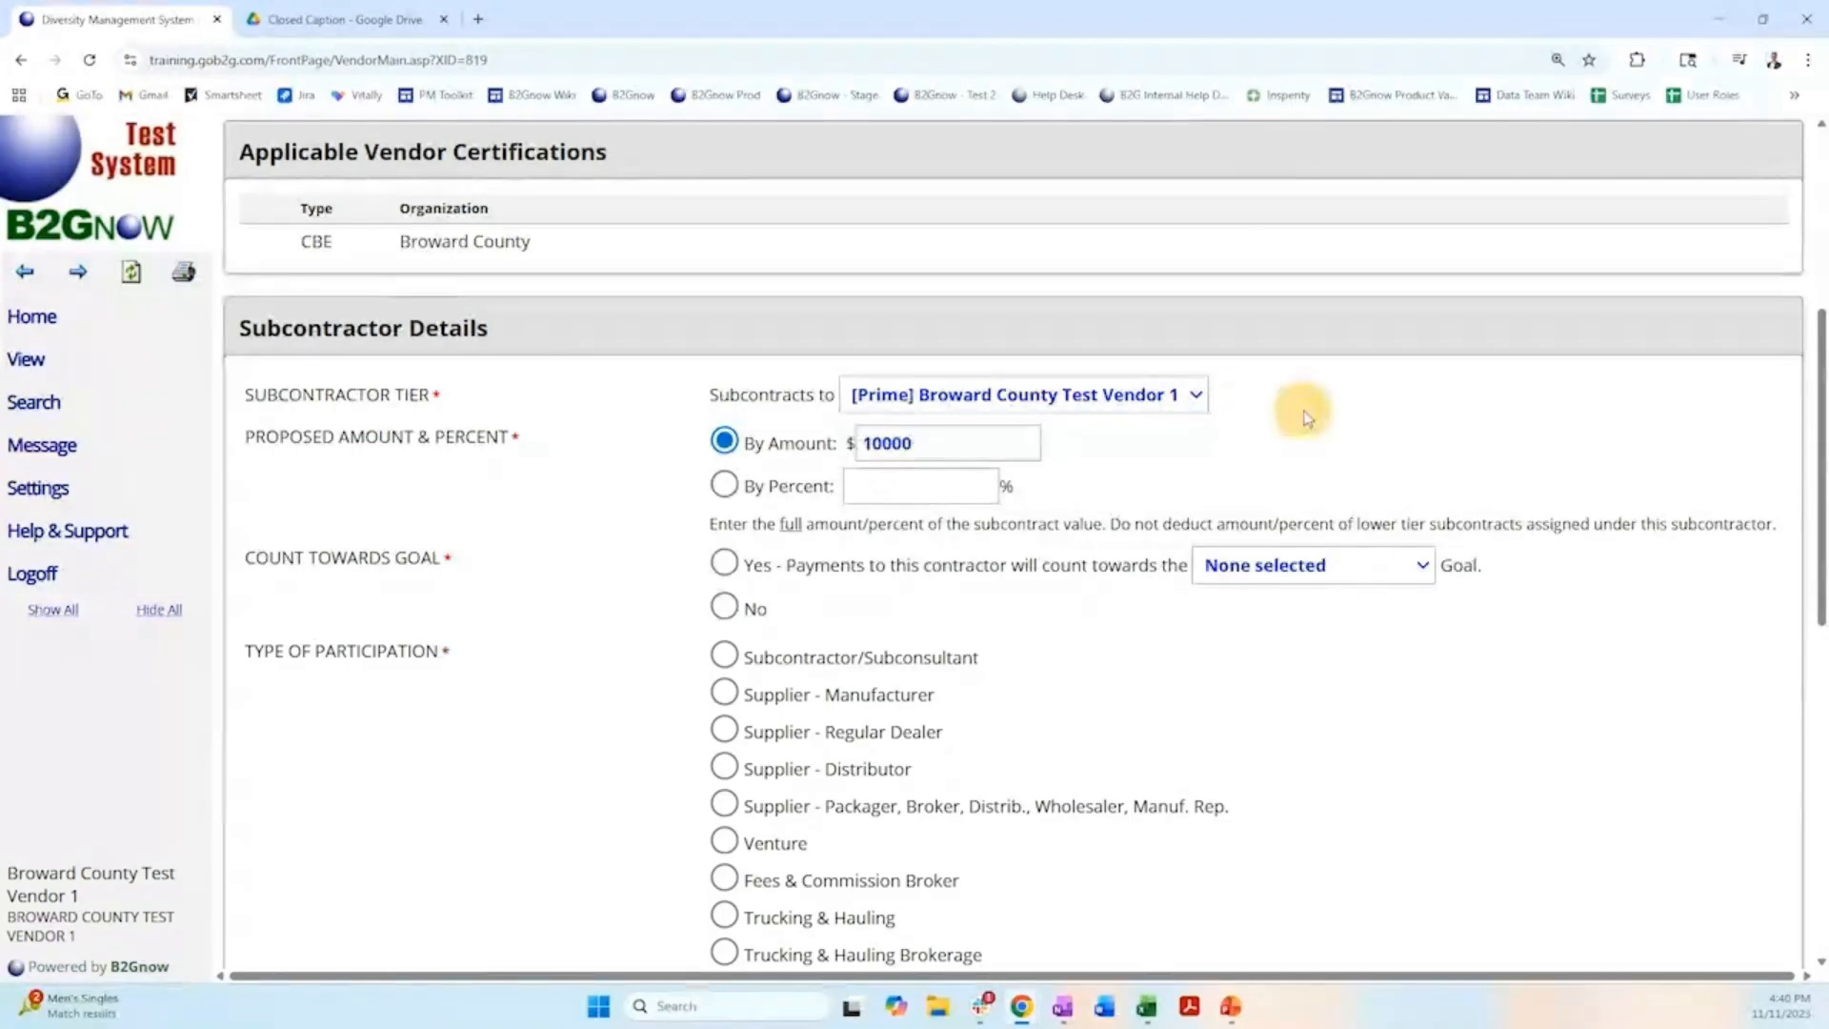
# Count payments to the subcontractor towards the CBE goal and set the type of participation to Subcontractor/Subconsultant.
pyautogui.click(724, 563)
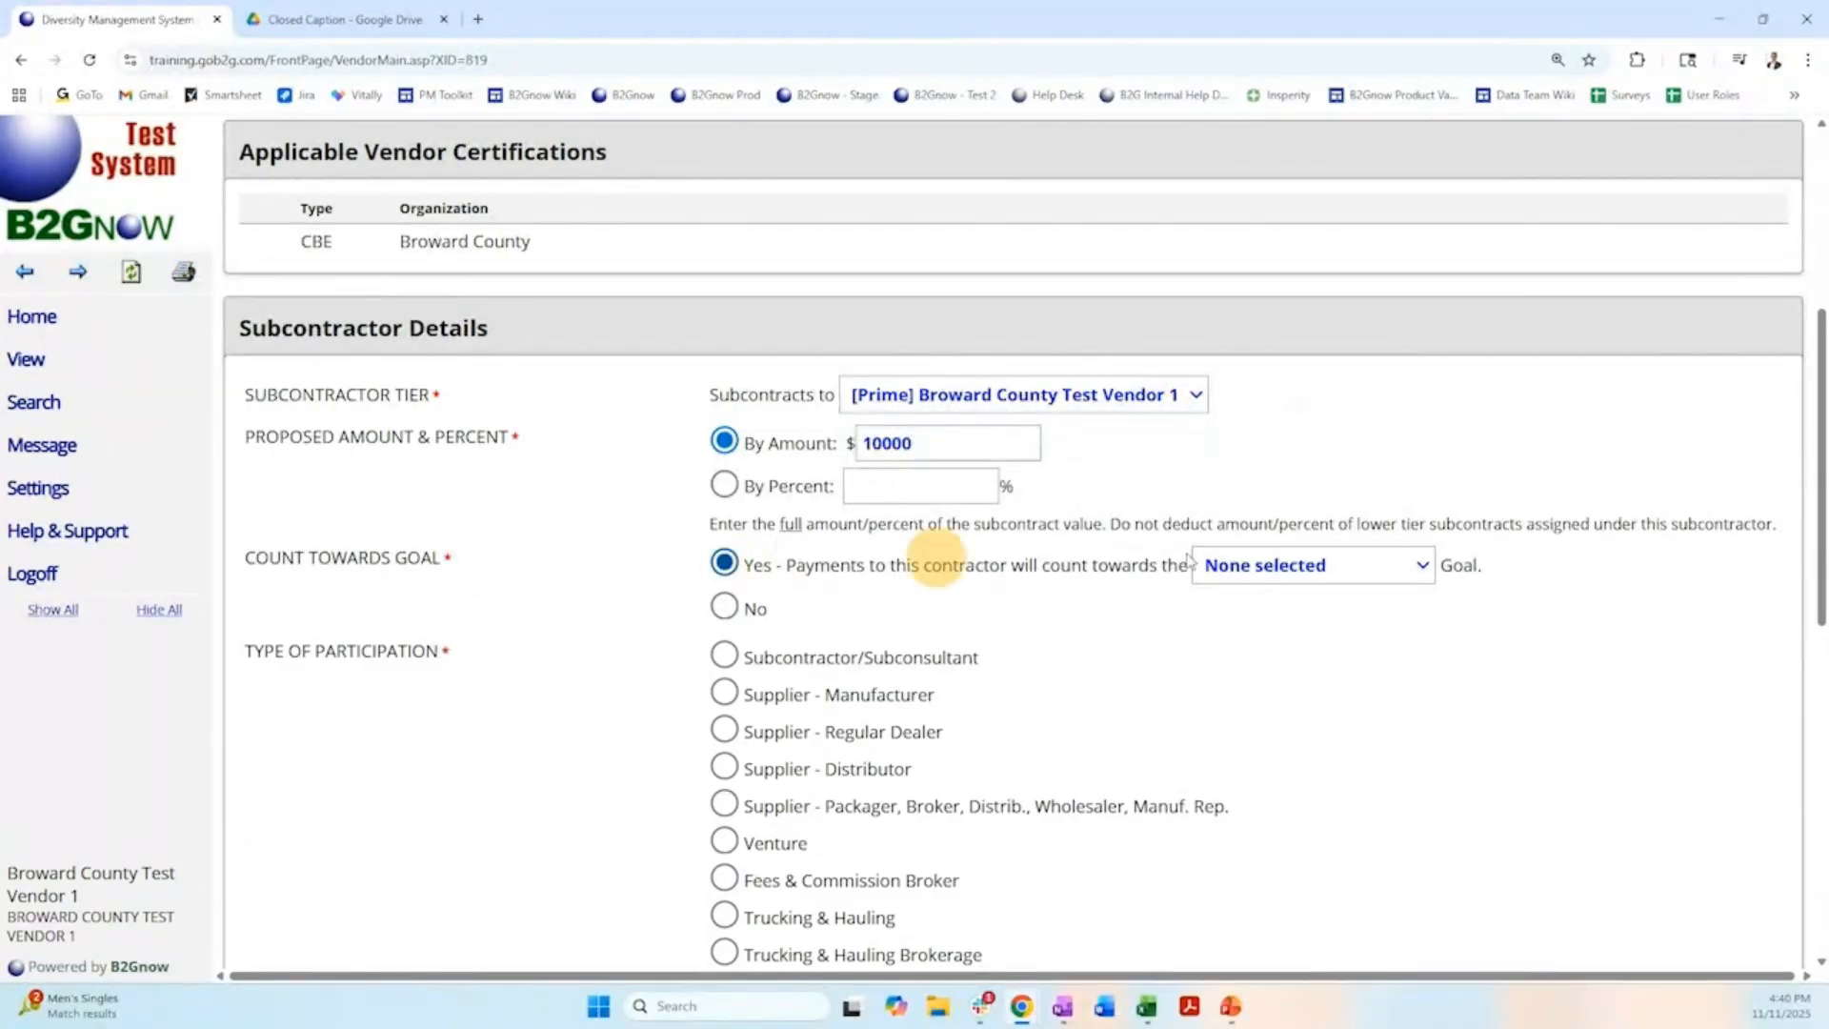
pyautogui.click(1278, 570)
pyautogui.click(1243, 659)
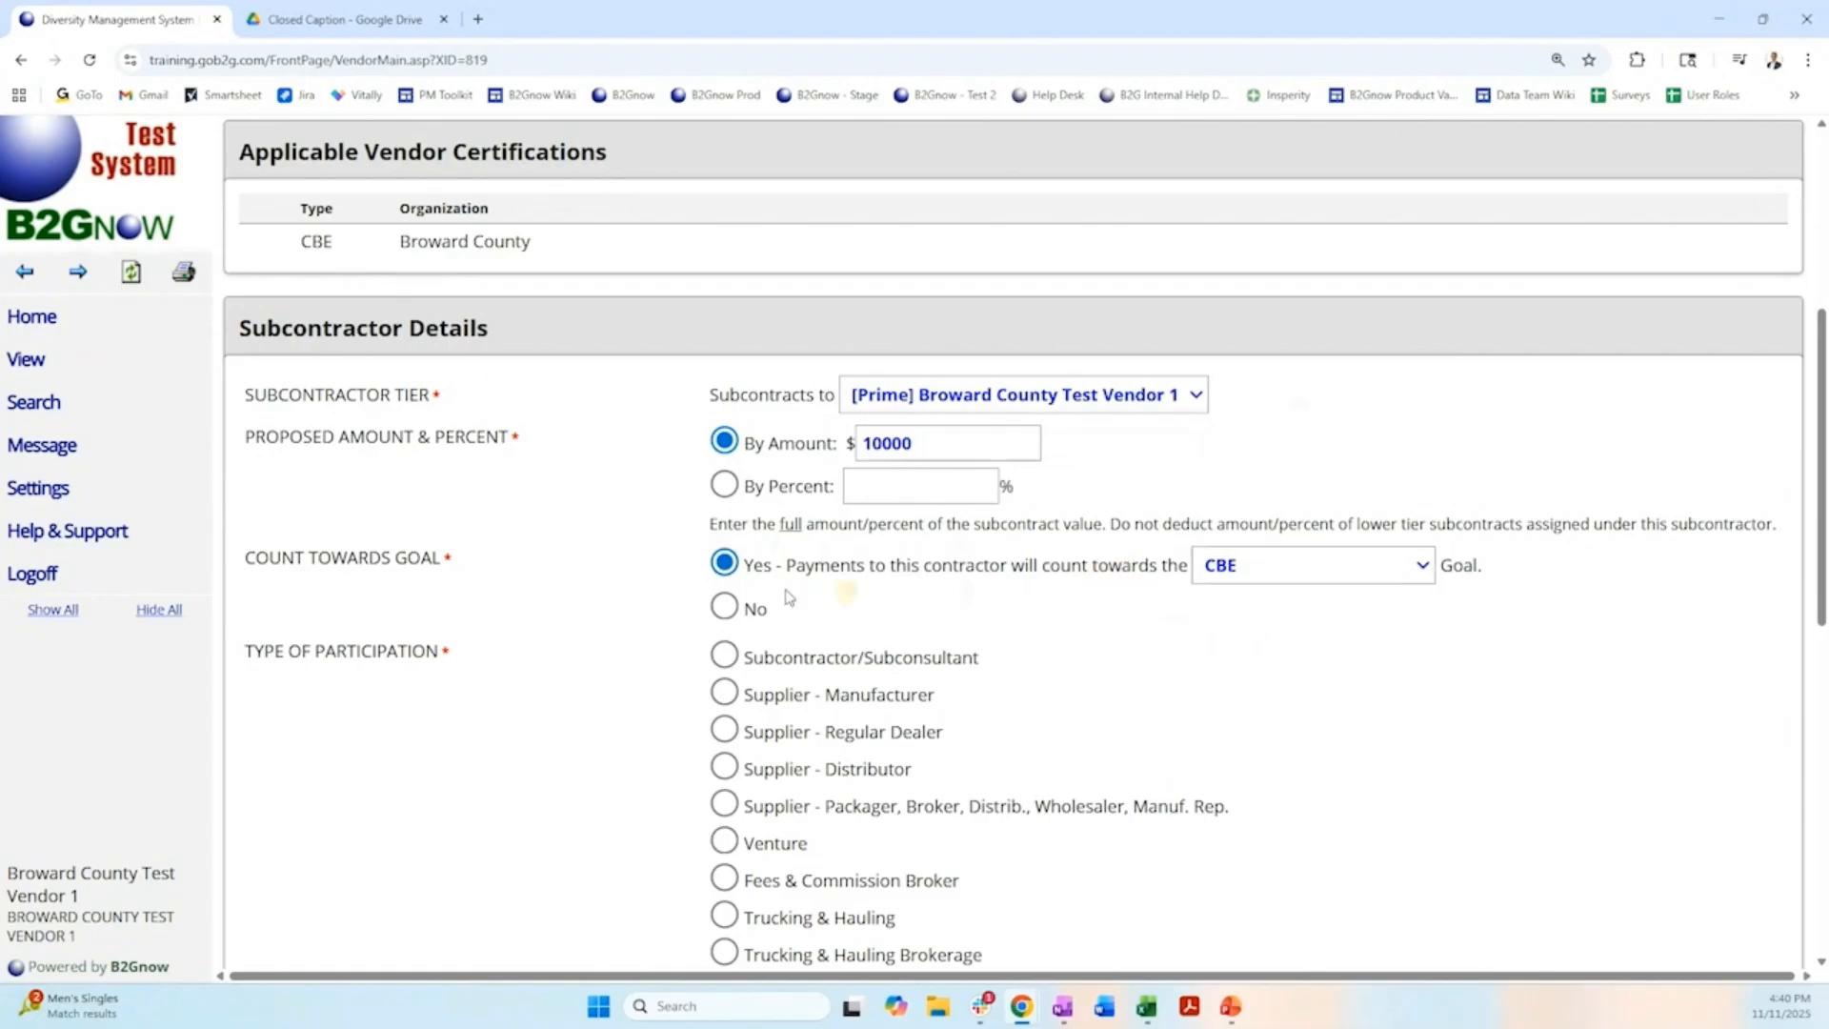
pyautogui.scroll(-2, 600, 592)
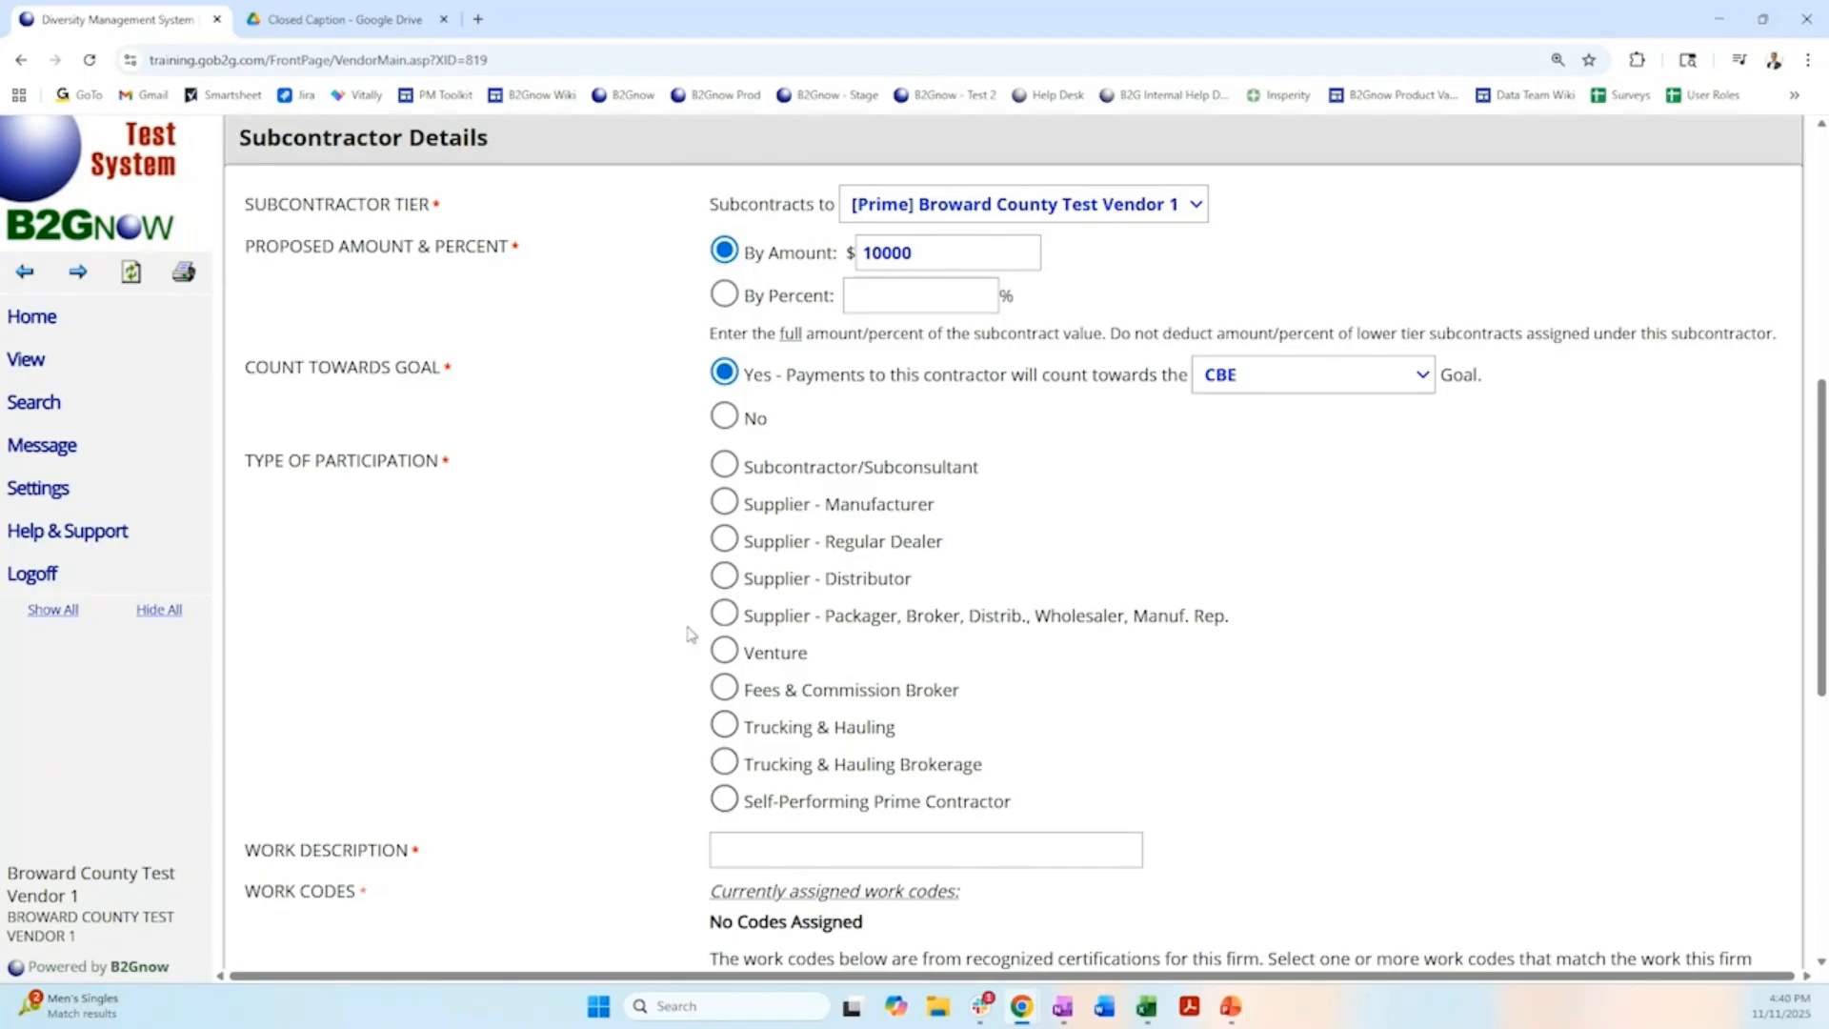
pyautogui.click(725, 466)
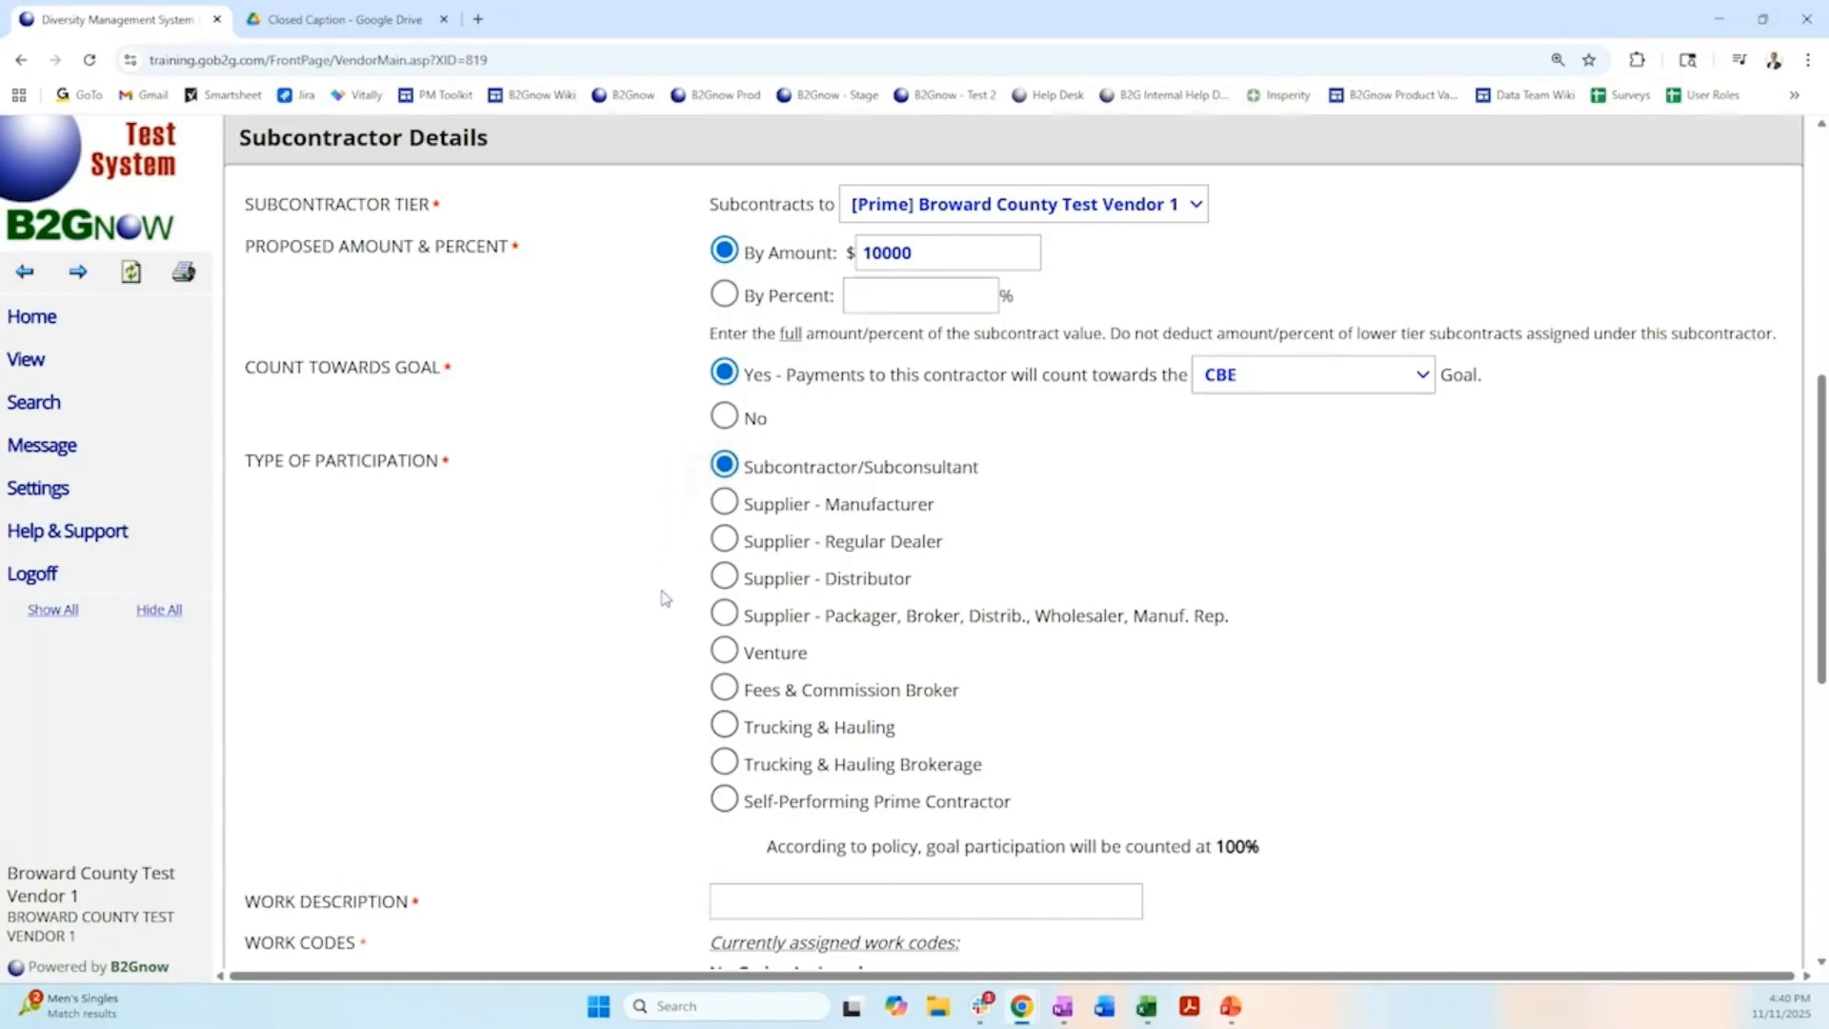
# Try the Supplier - Packager/Broker and Supplier - Distributor participation types to compare goal counting, and return to Subcontractor/Subconsultant.
pyautogui.scroll(-2, 661, 596)
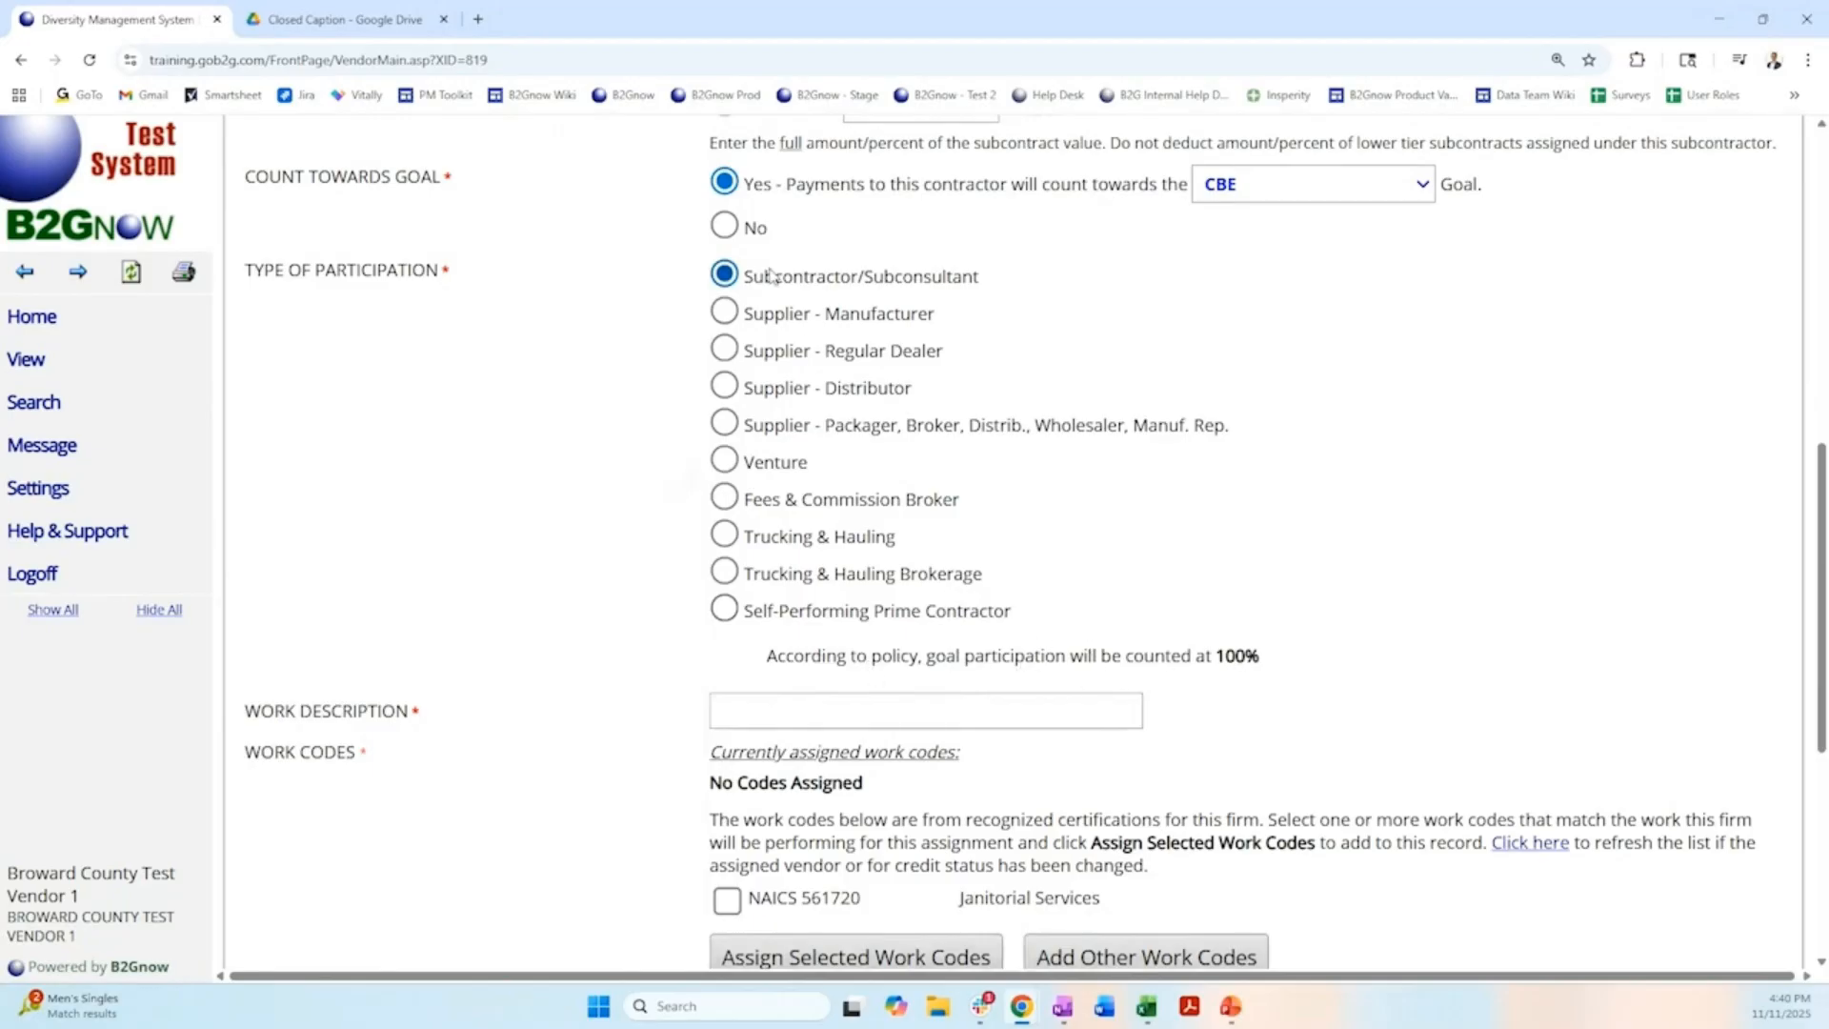
pyautogui.click(724, 423)
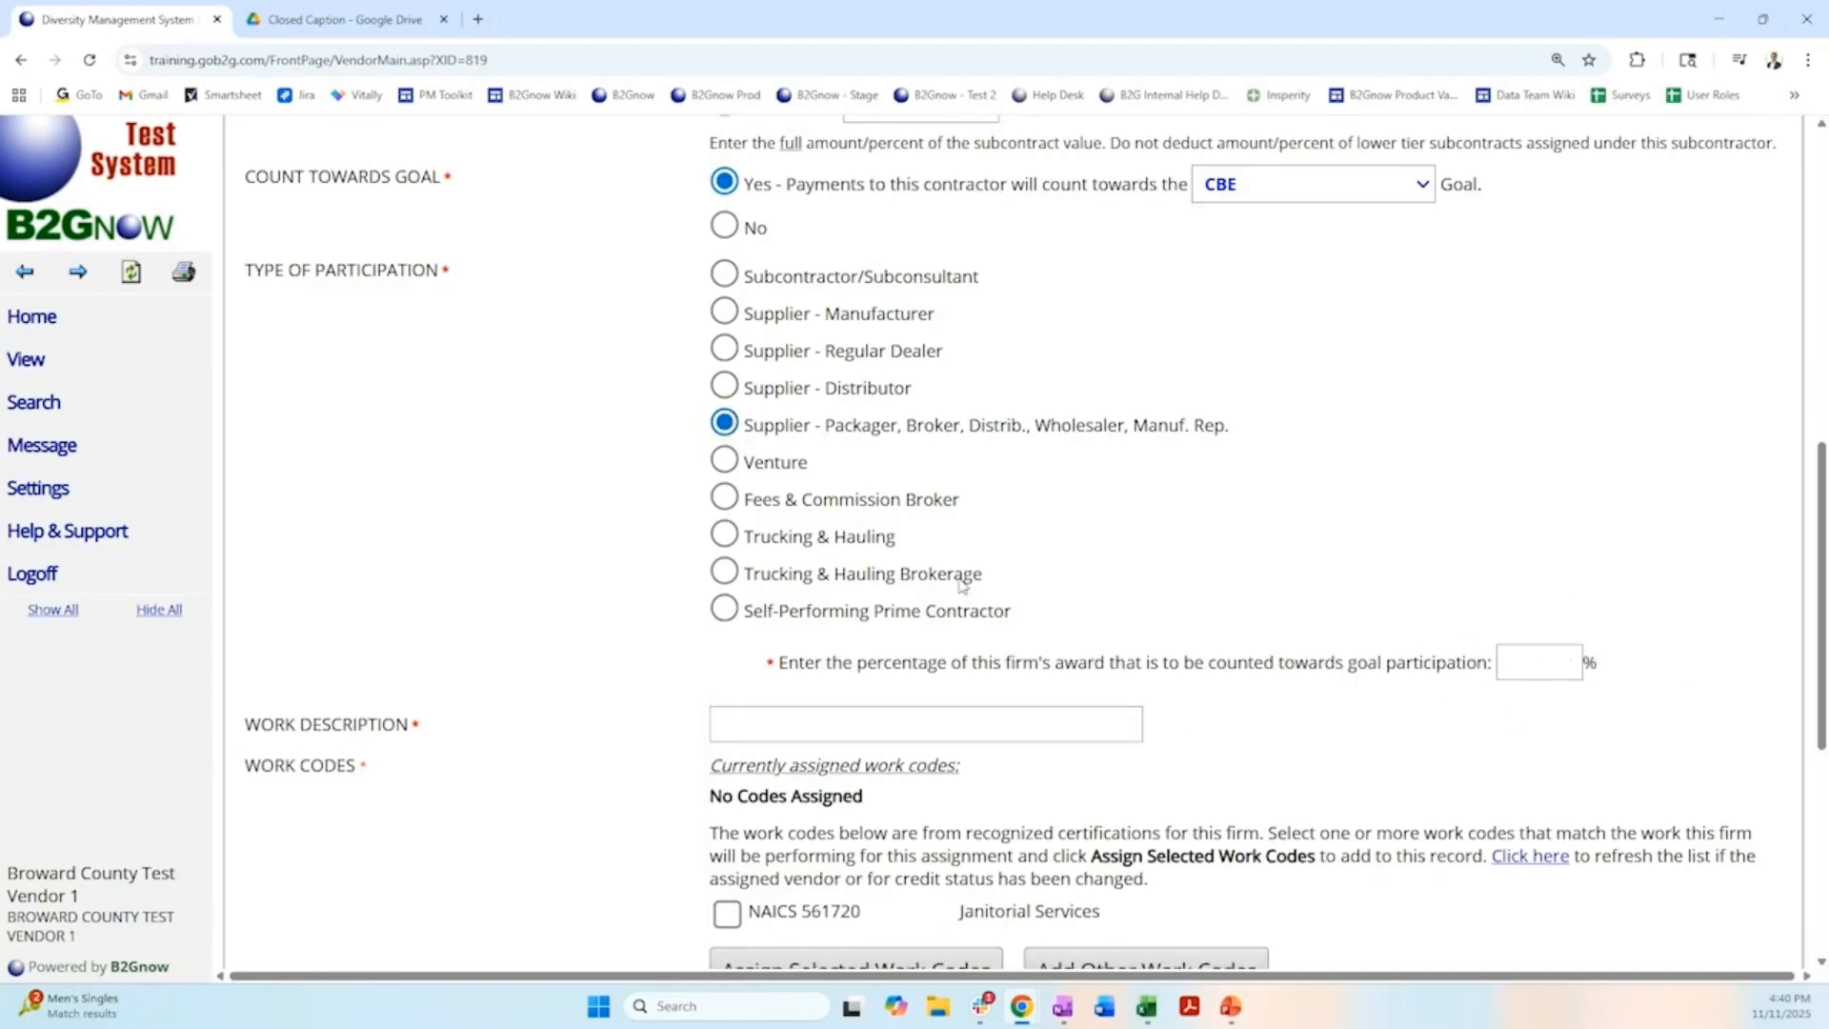
pyautogui.click(726, 388)
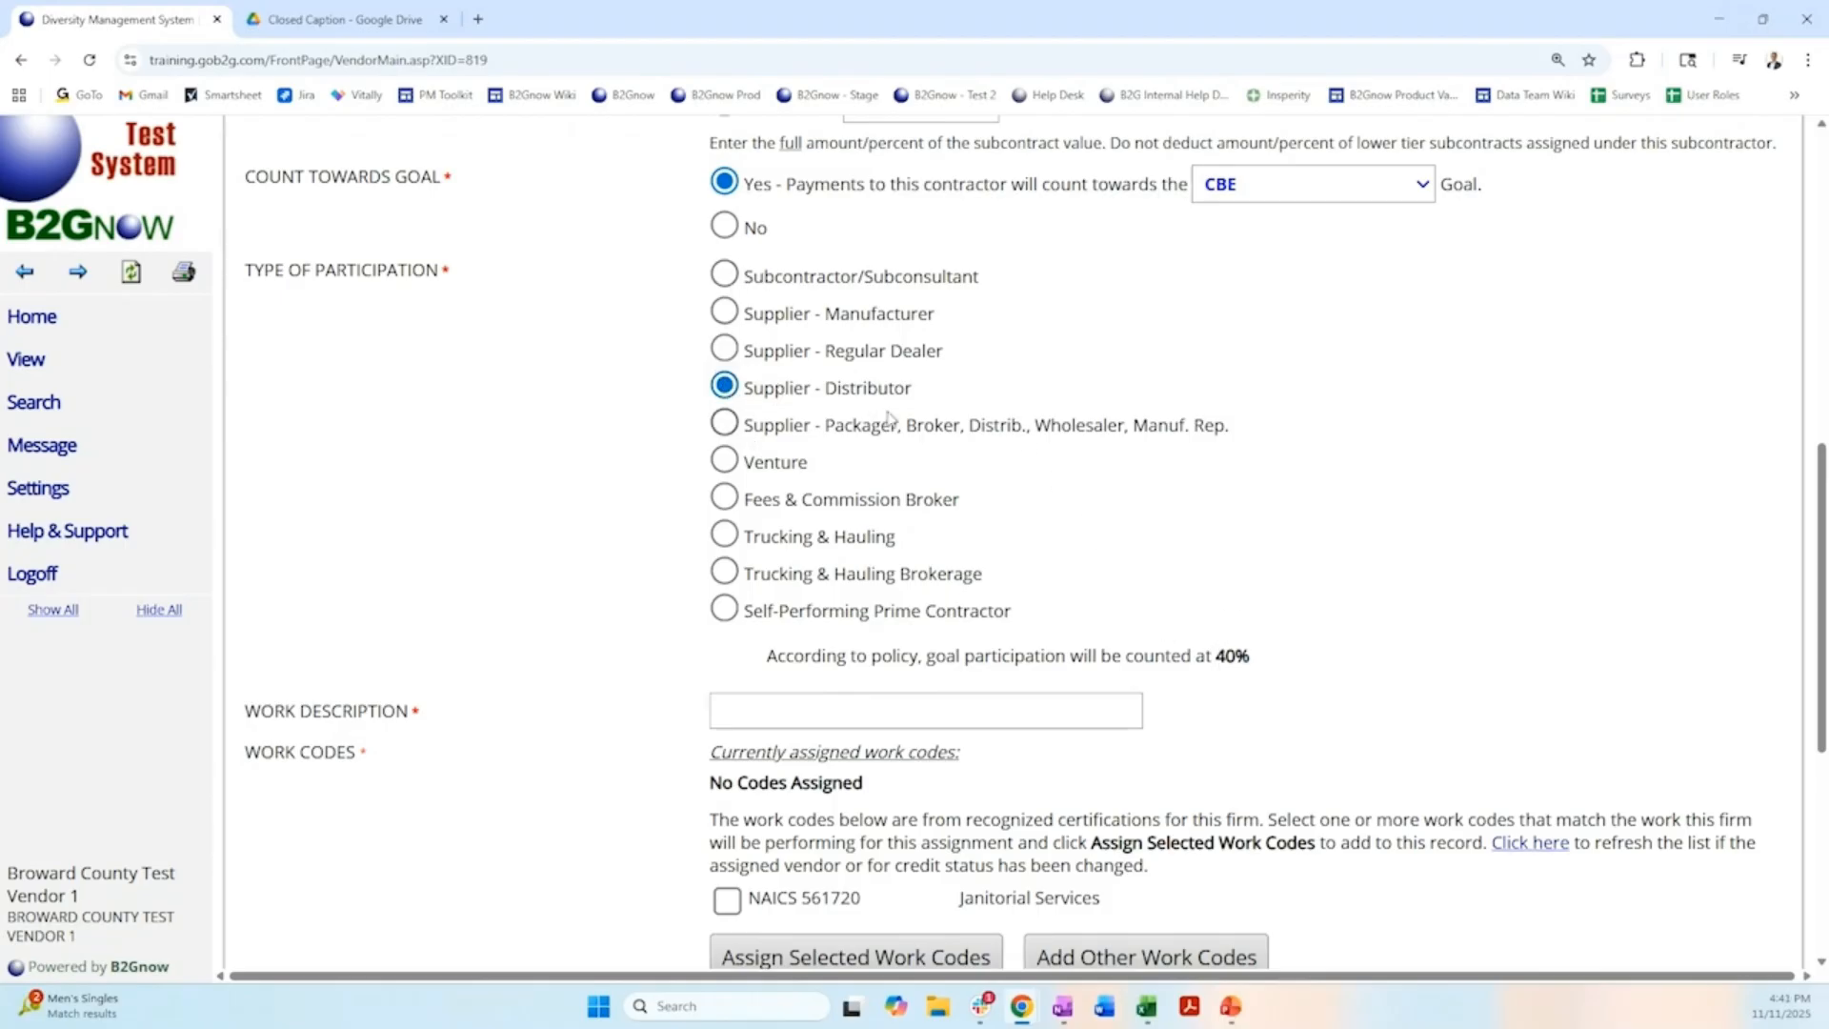
pyautogui.click(726, 277)
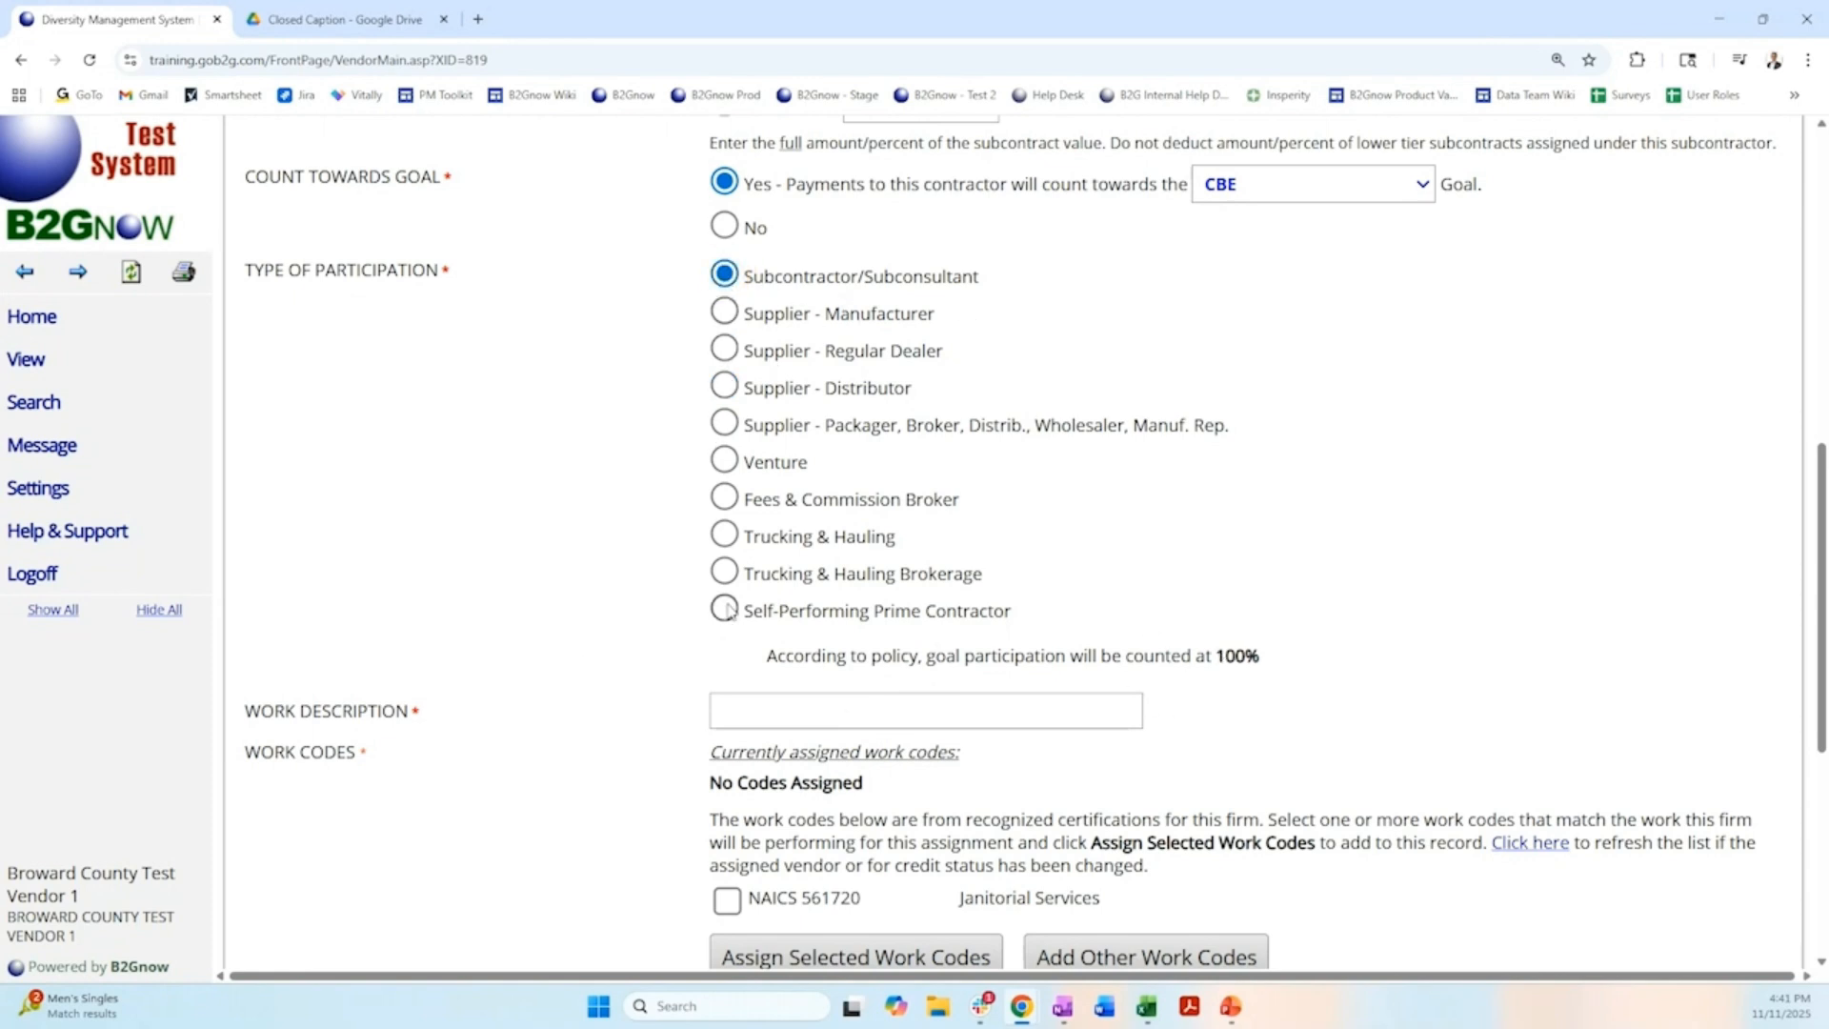
# Assign work code NAICS 561720 to the subcontractor and set the work description to Janitorial Services.
pyautogui.scroll(-3, 658, 616)
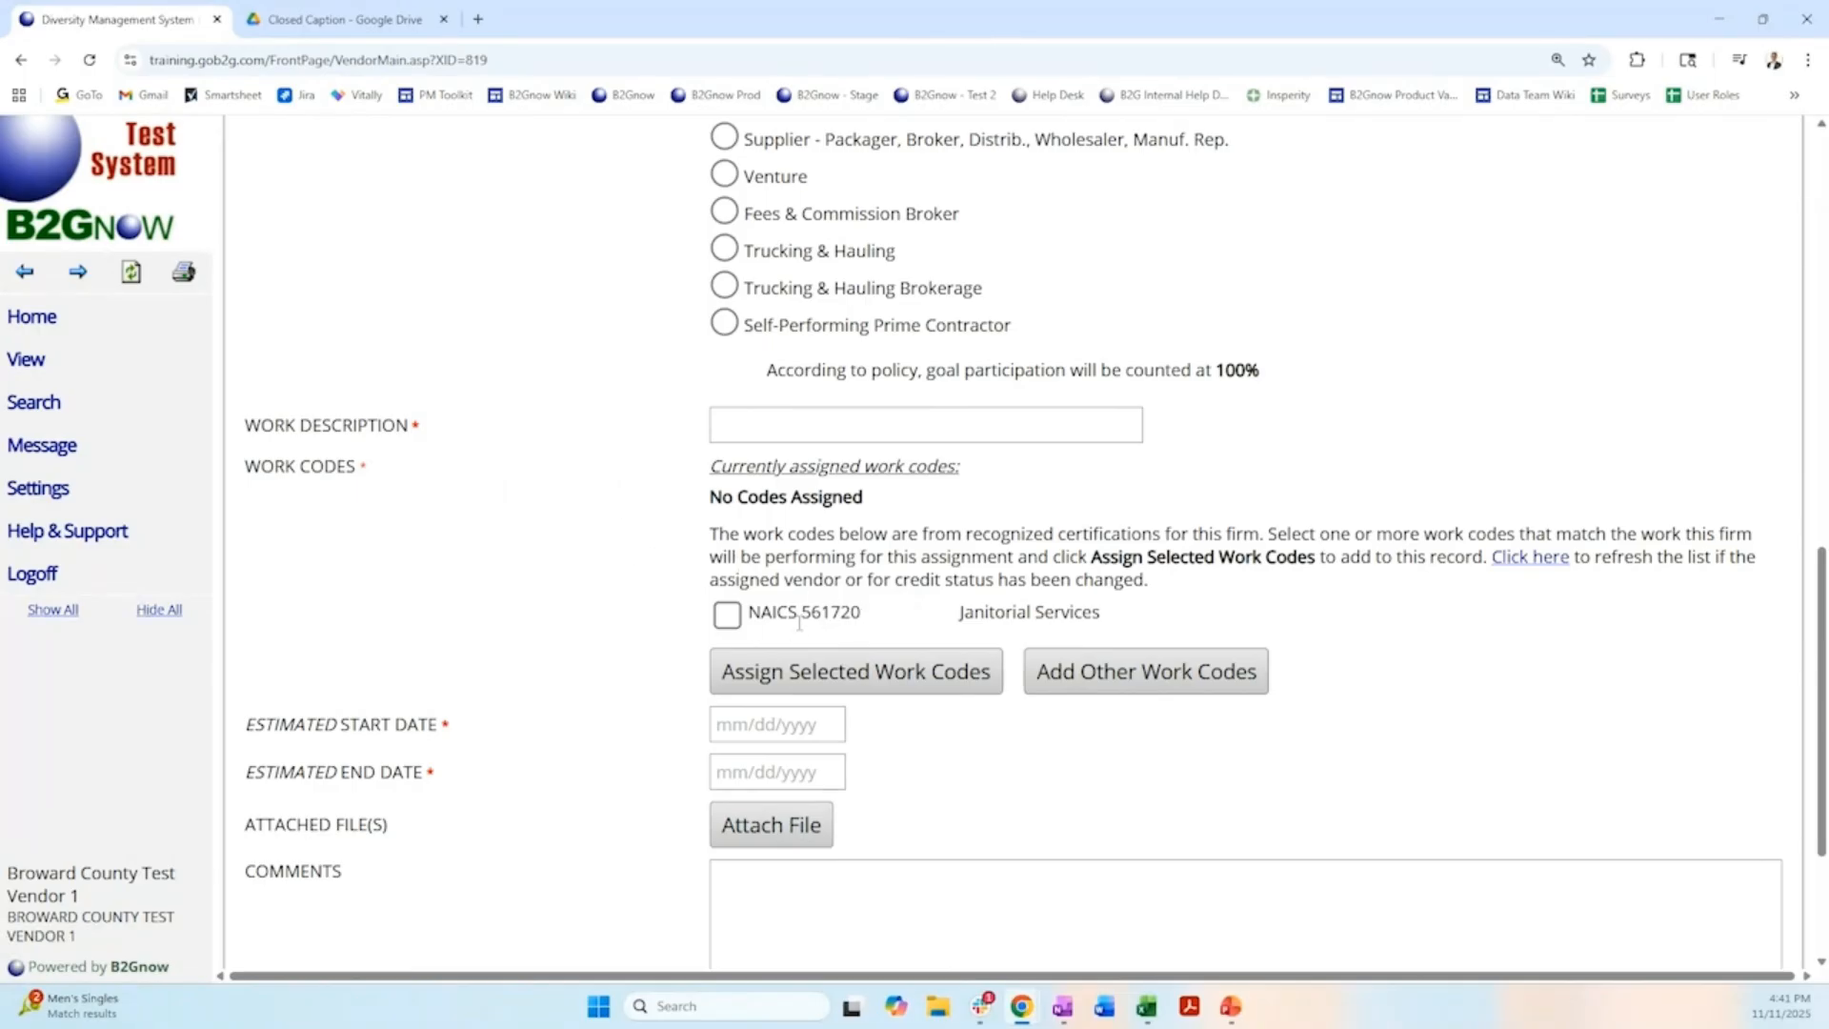
pyautogui.click(727, 617)
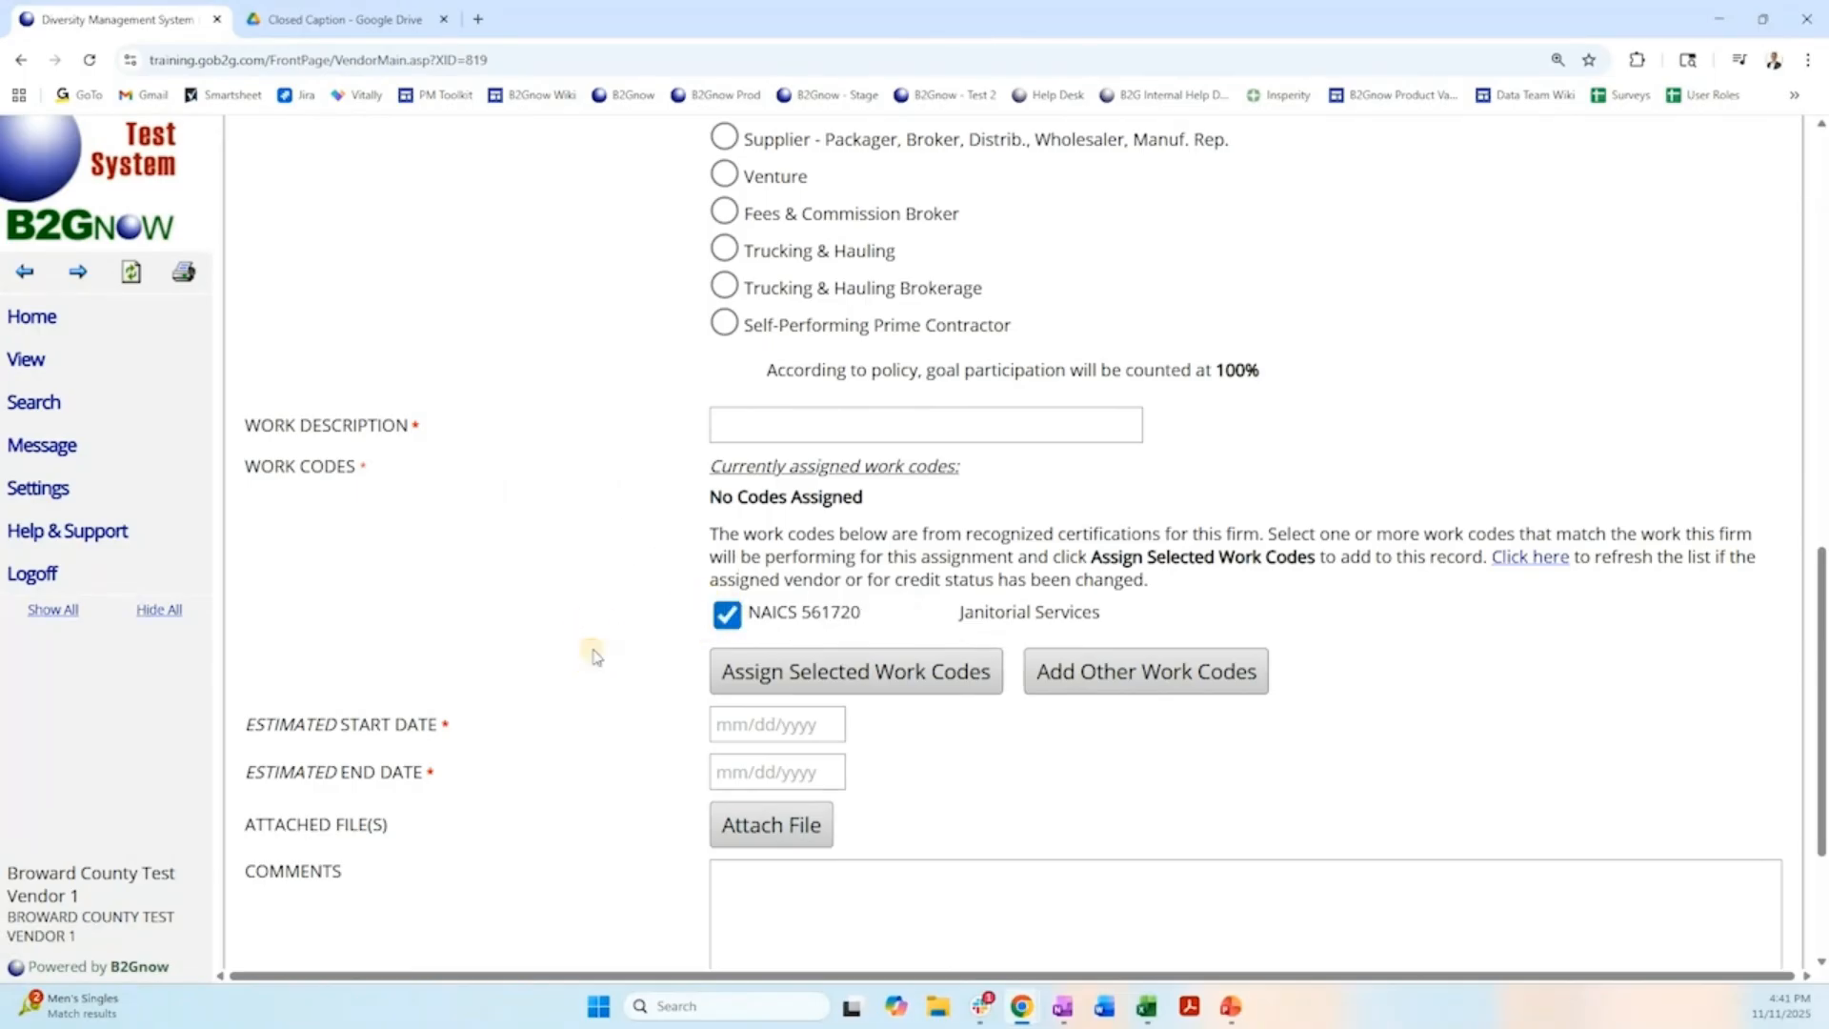
pyautogui.click(878, 684)
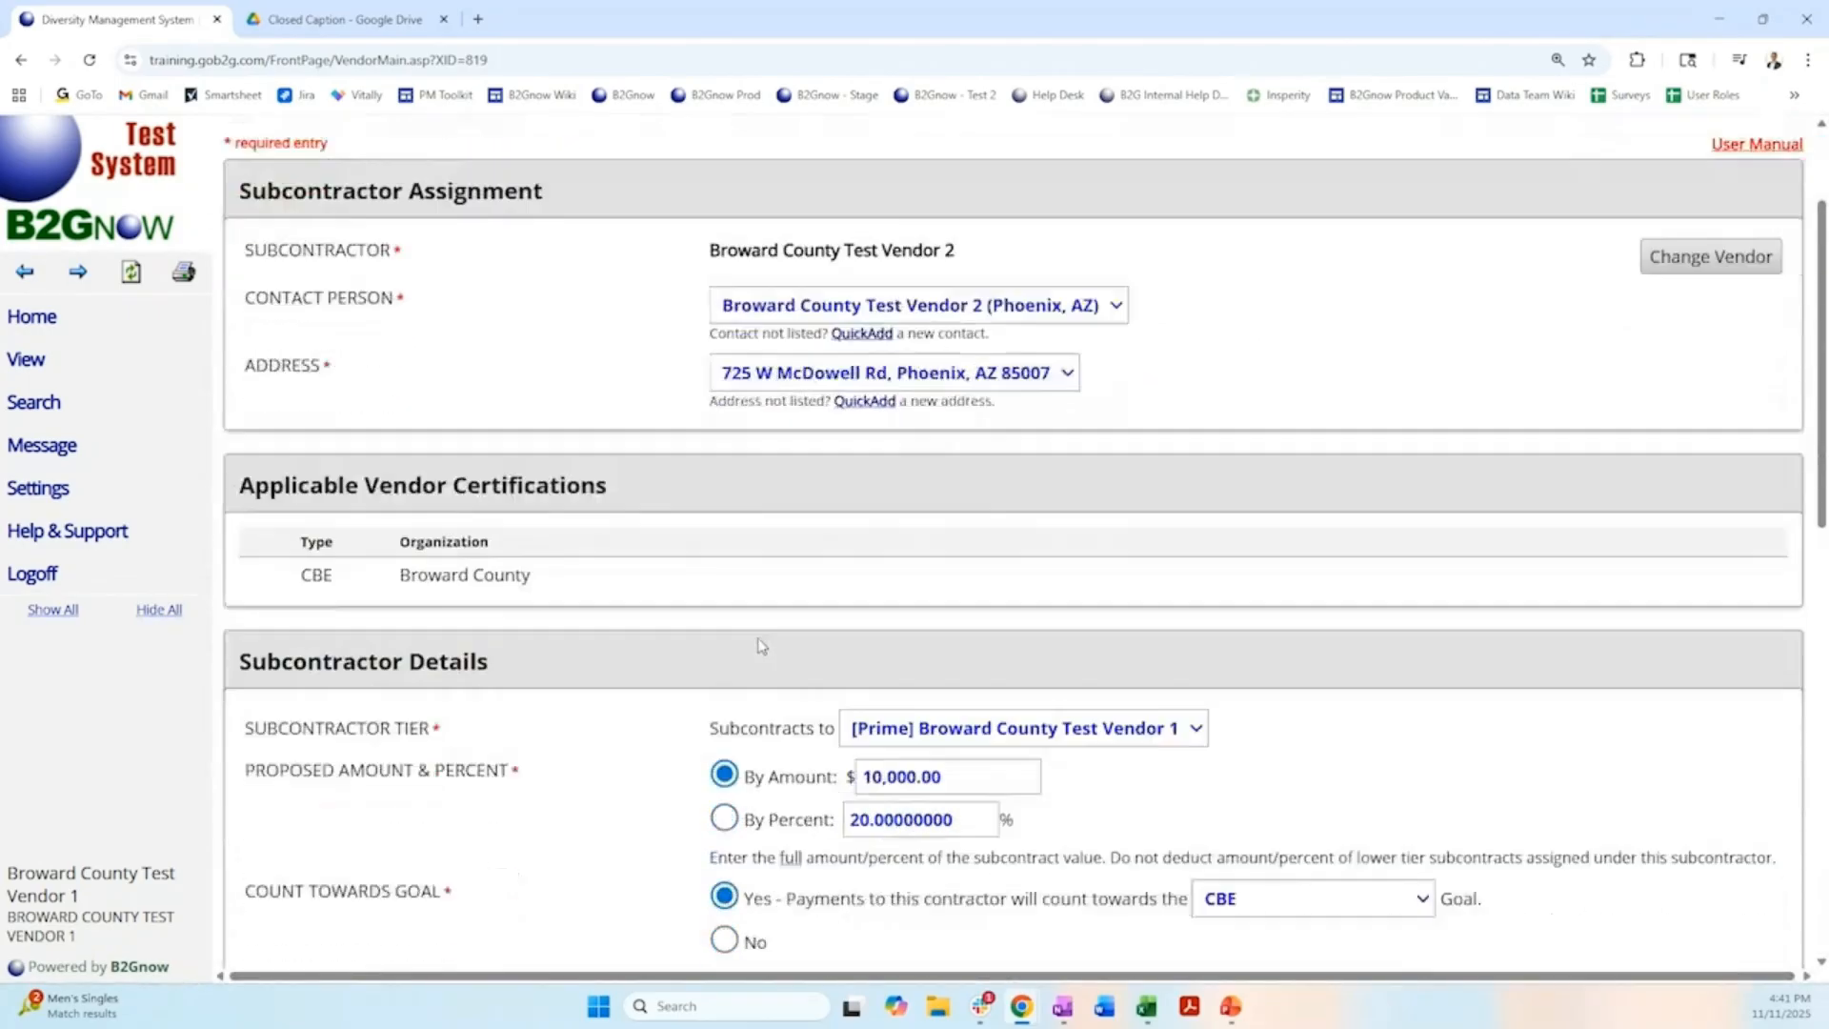
pyautogui.scroll(-10, 762, 646)
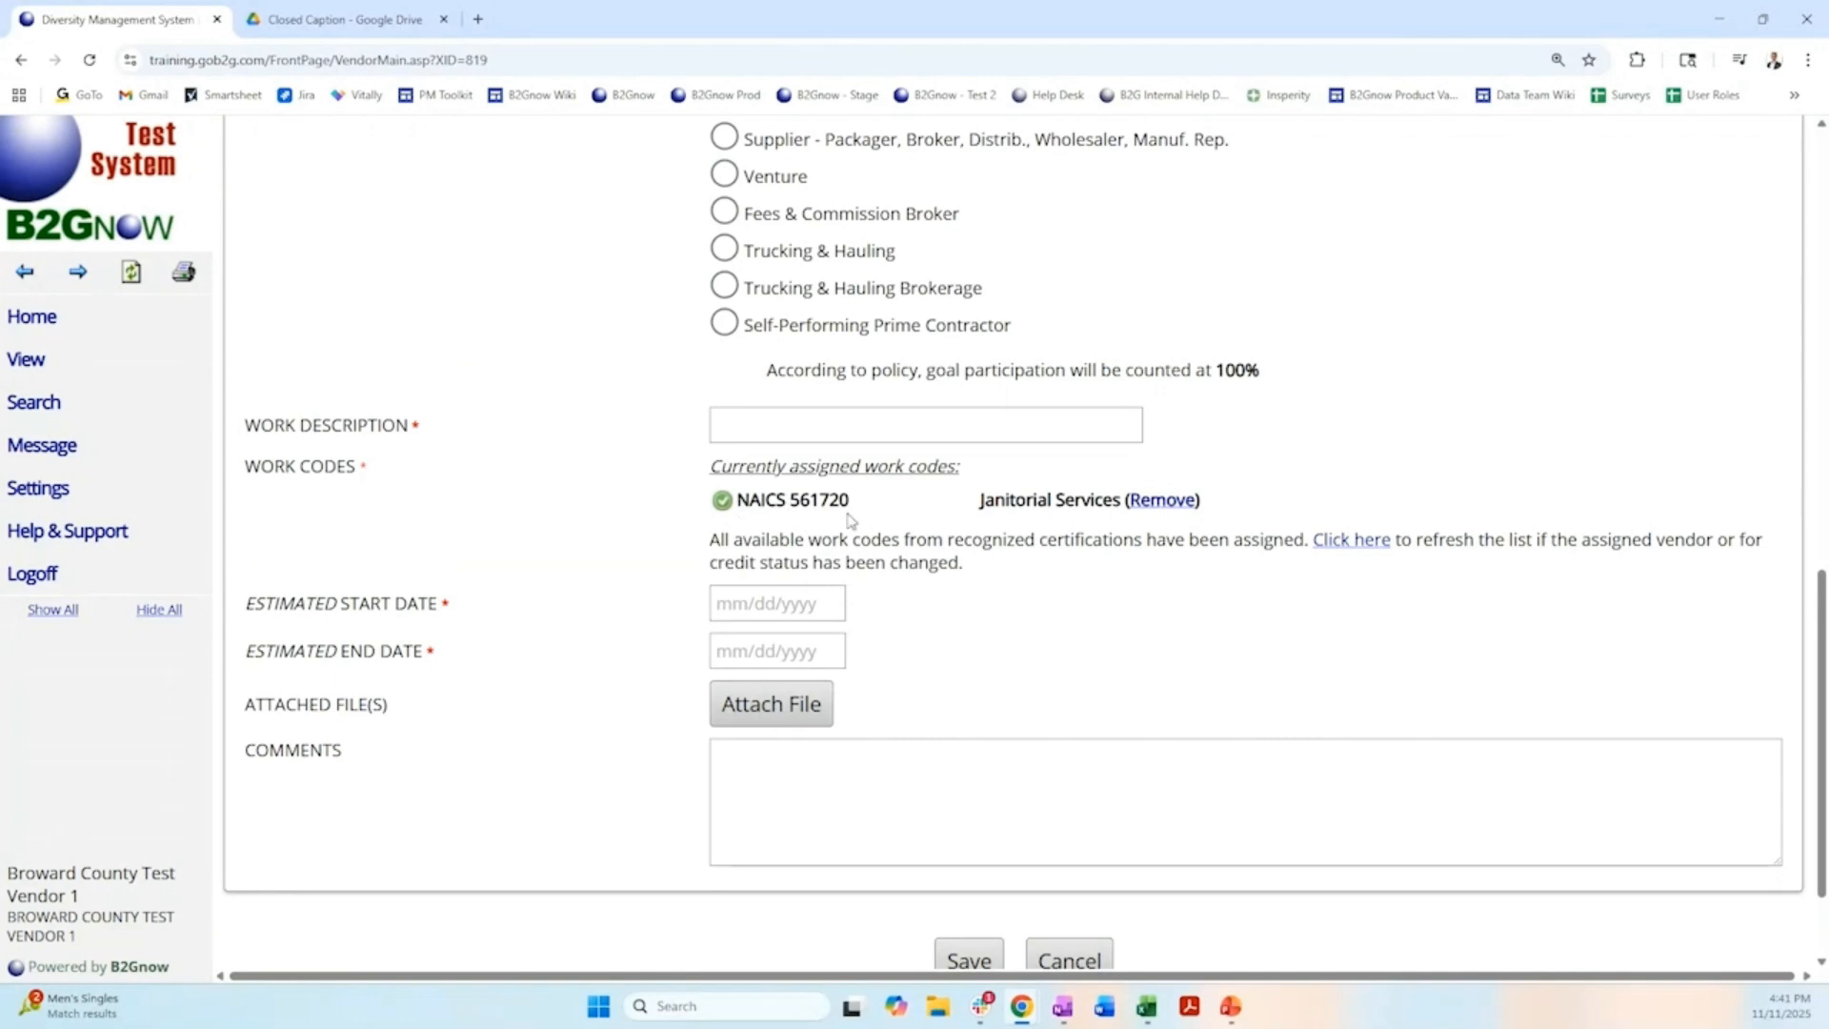
pyautogui.click(934, 431)
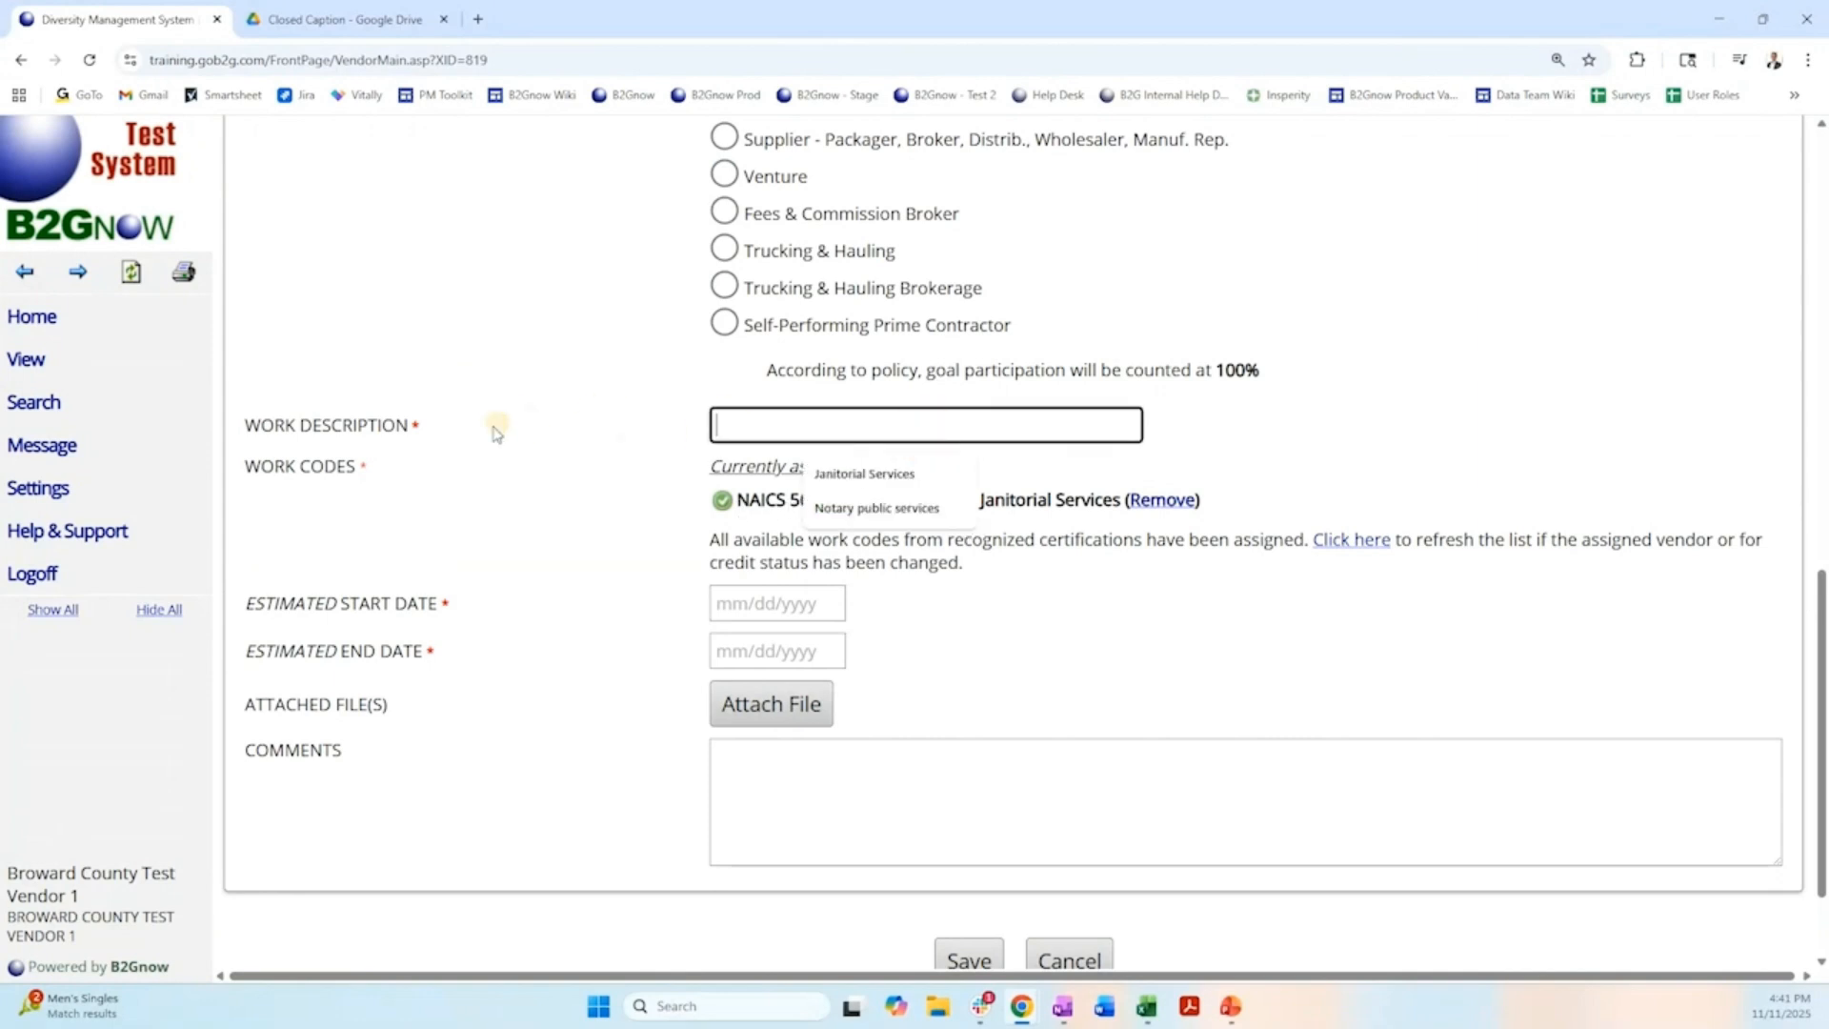
pyautogui.click(869, 474)
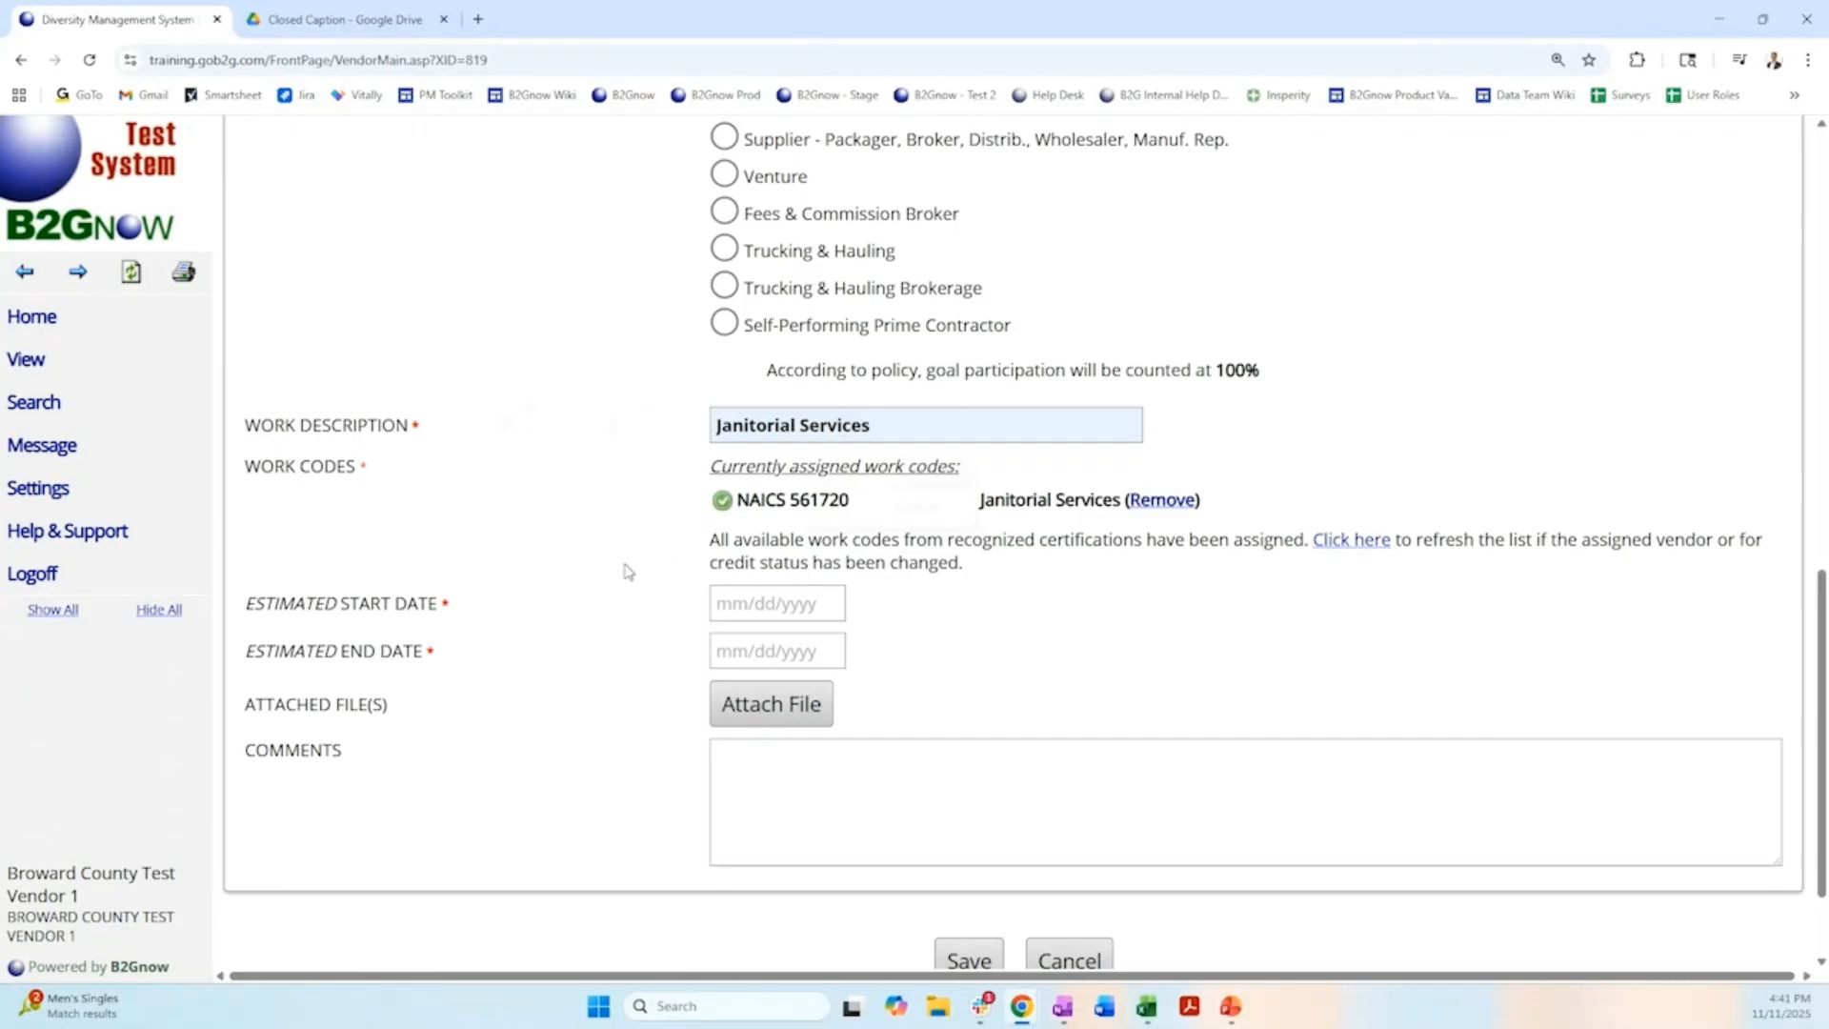
# Set the estimated start date to 11/11/2025 and the estimated end date to 11/11/2026, and save the subcontractor.
pyautogui.click(800, 603)
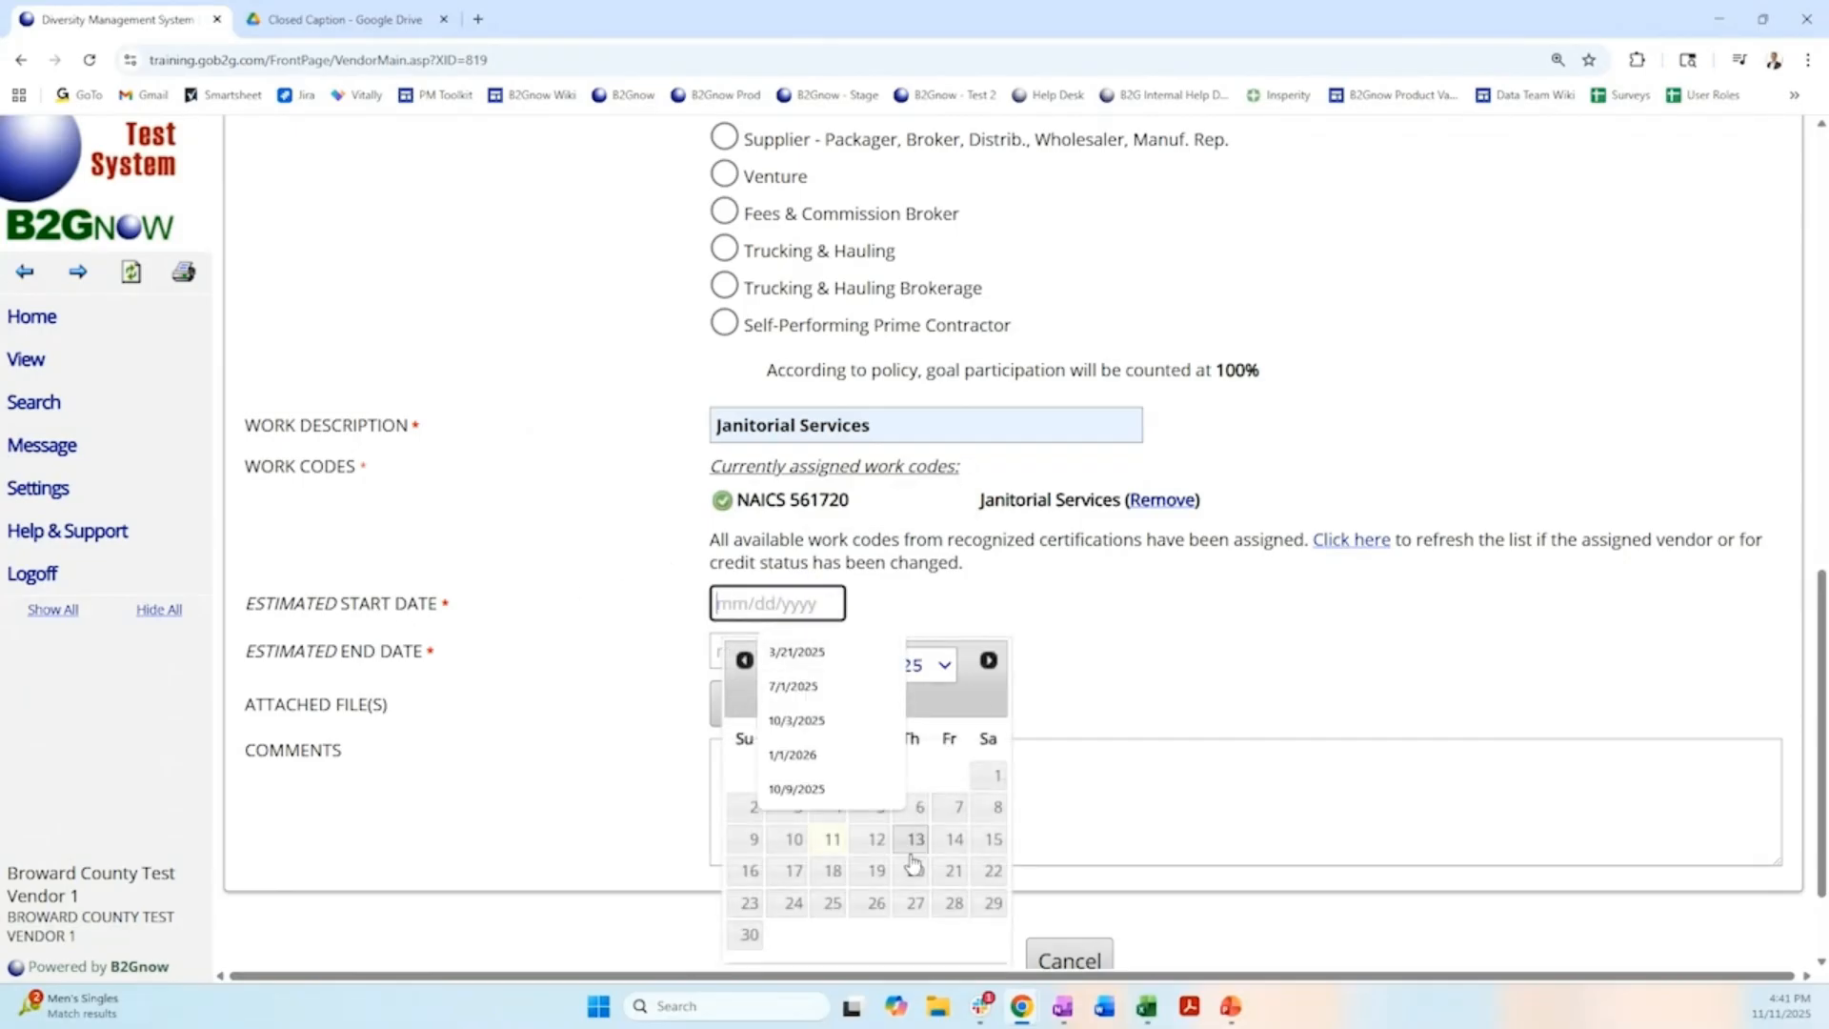
pyautogui.click(820, 839)
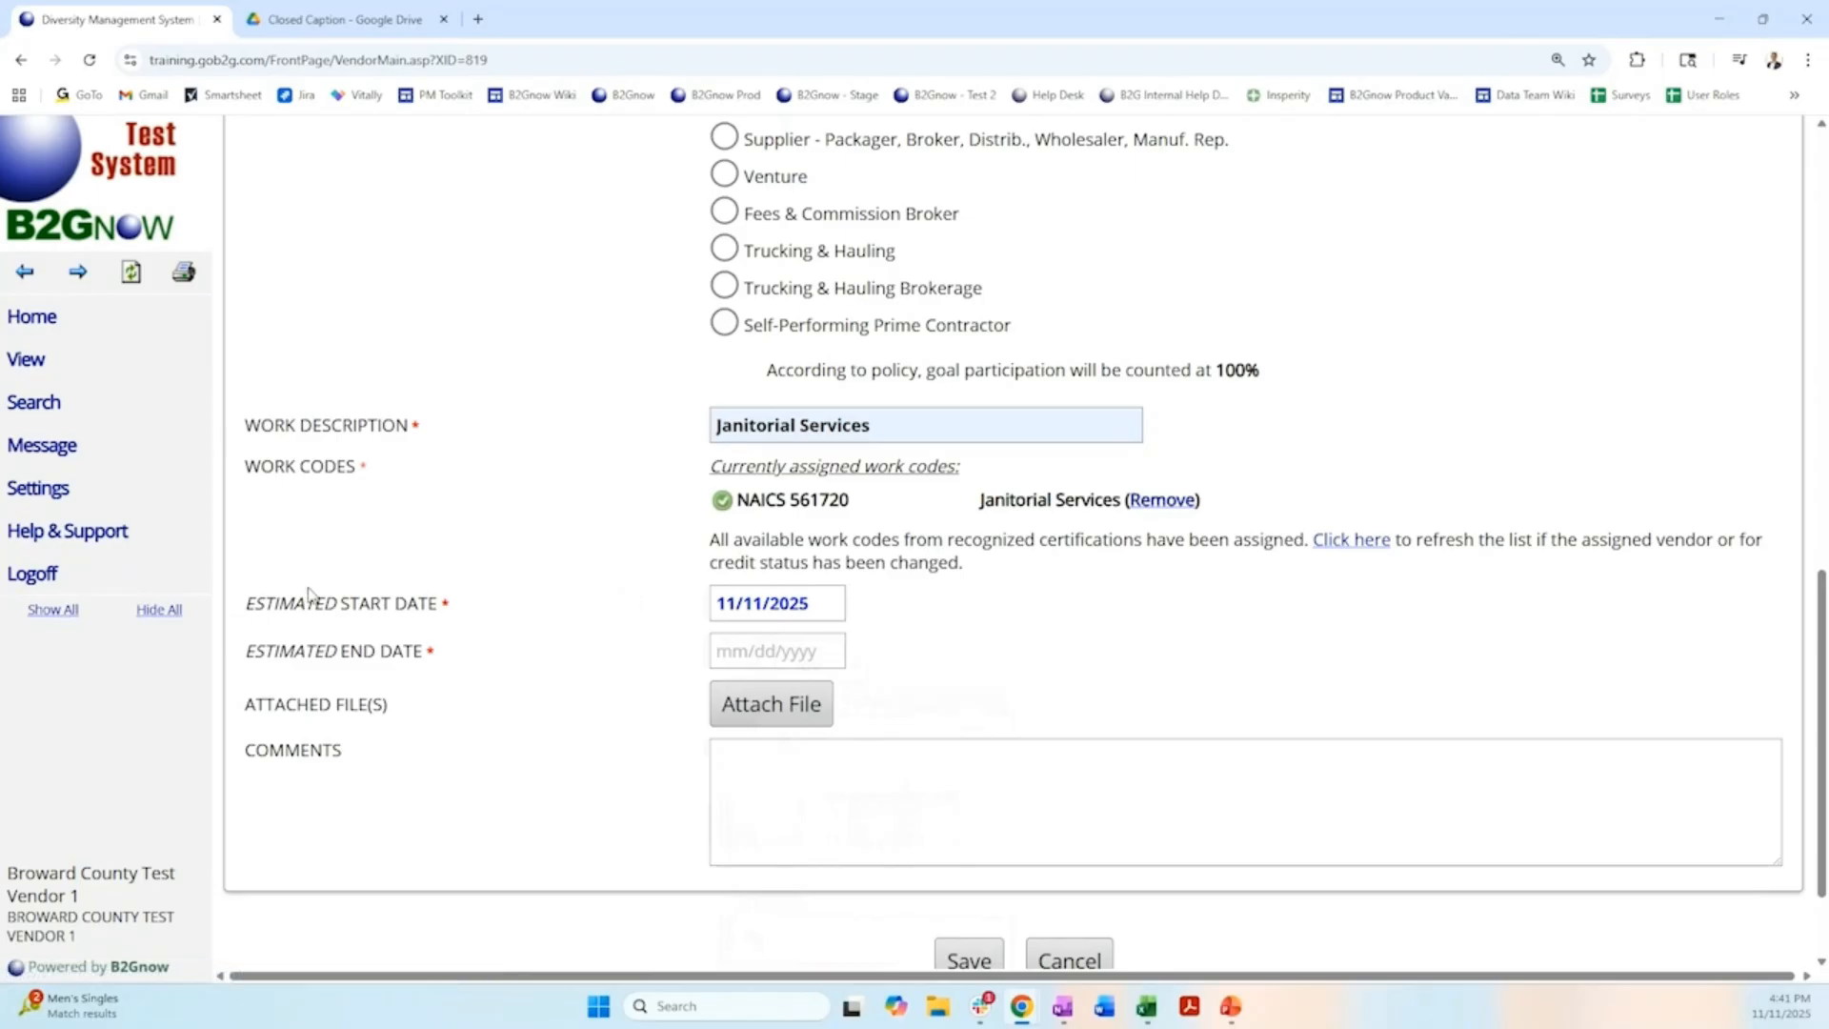
pyautogui.click(747, 651)
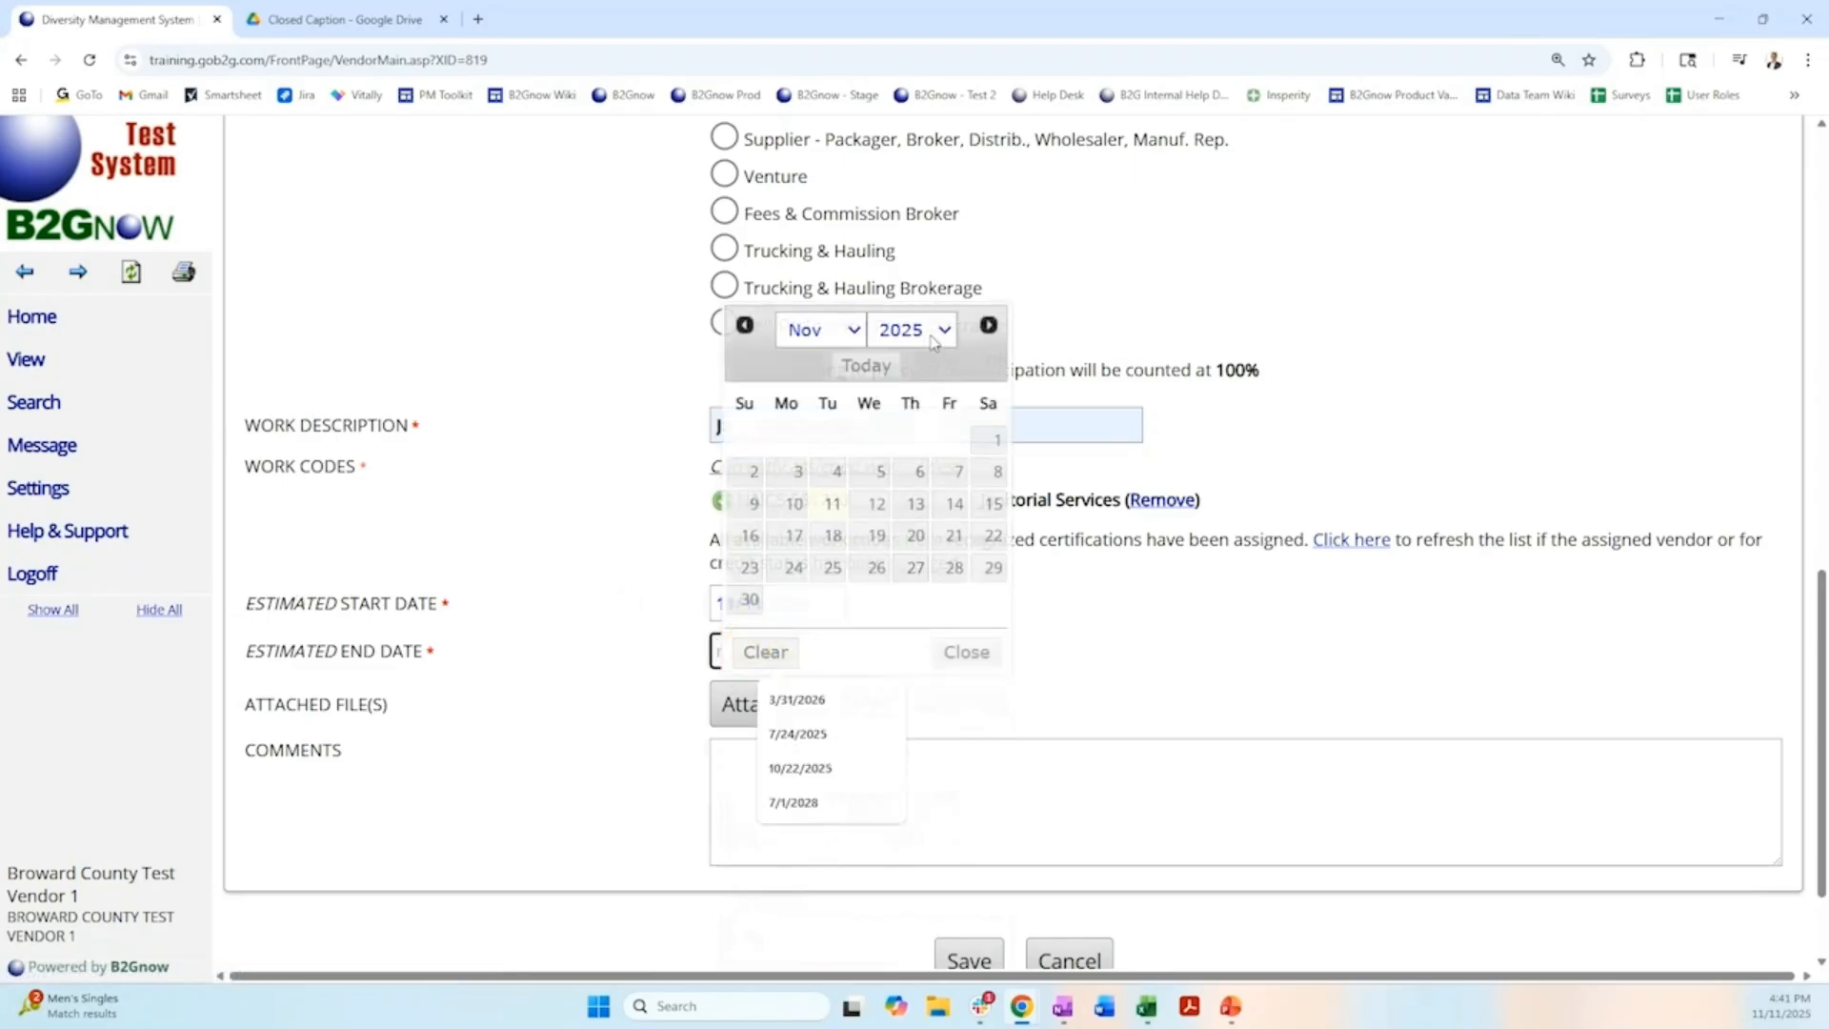
pyautogui.click(929, 333)
pyautogui.click(900, 676)
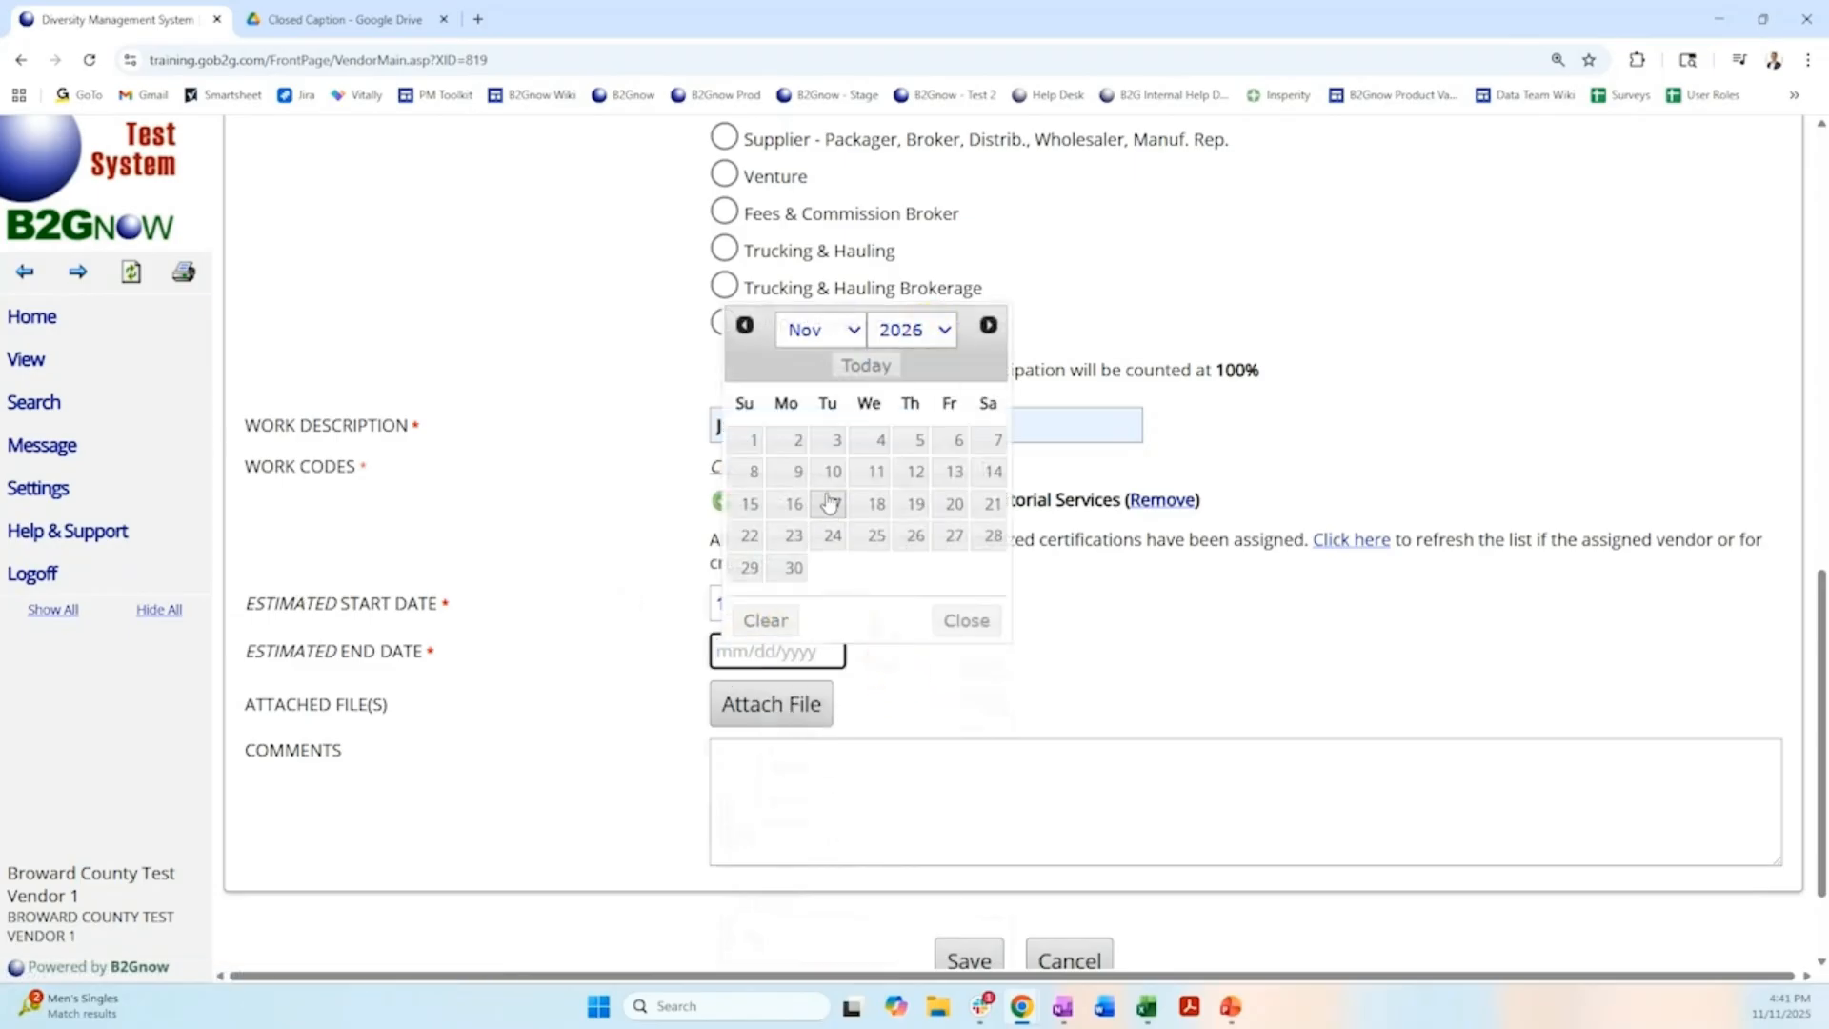
pyautogui.click(877, 471)
pyautogui.scroll(-1, 558, 549)
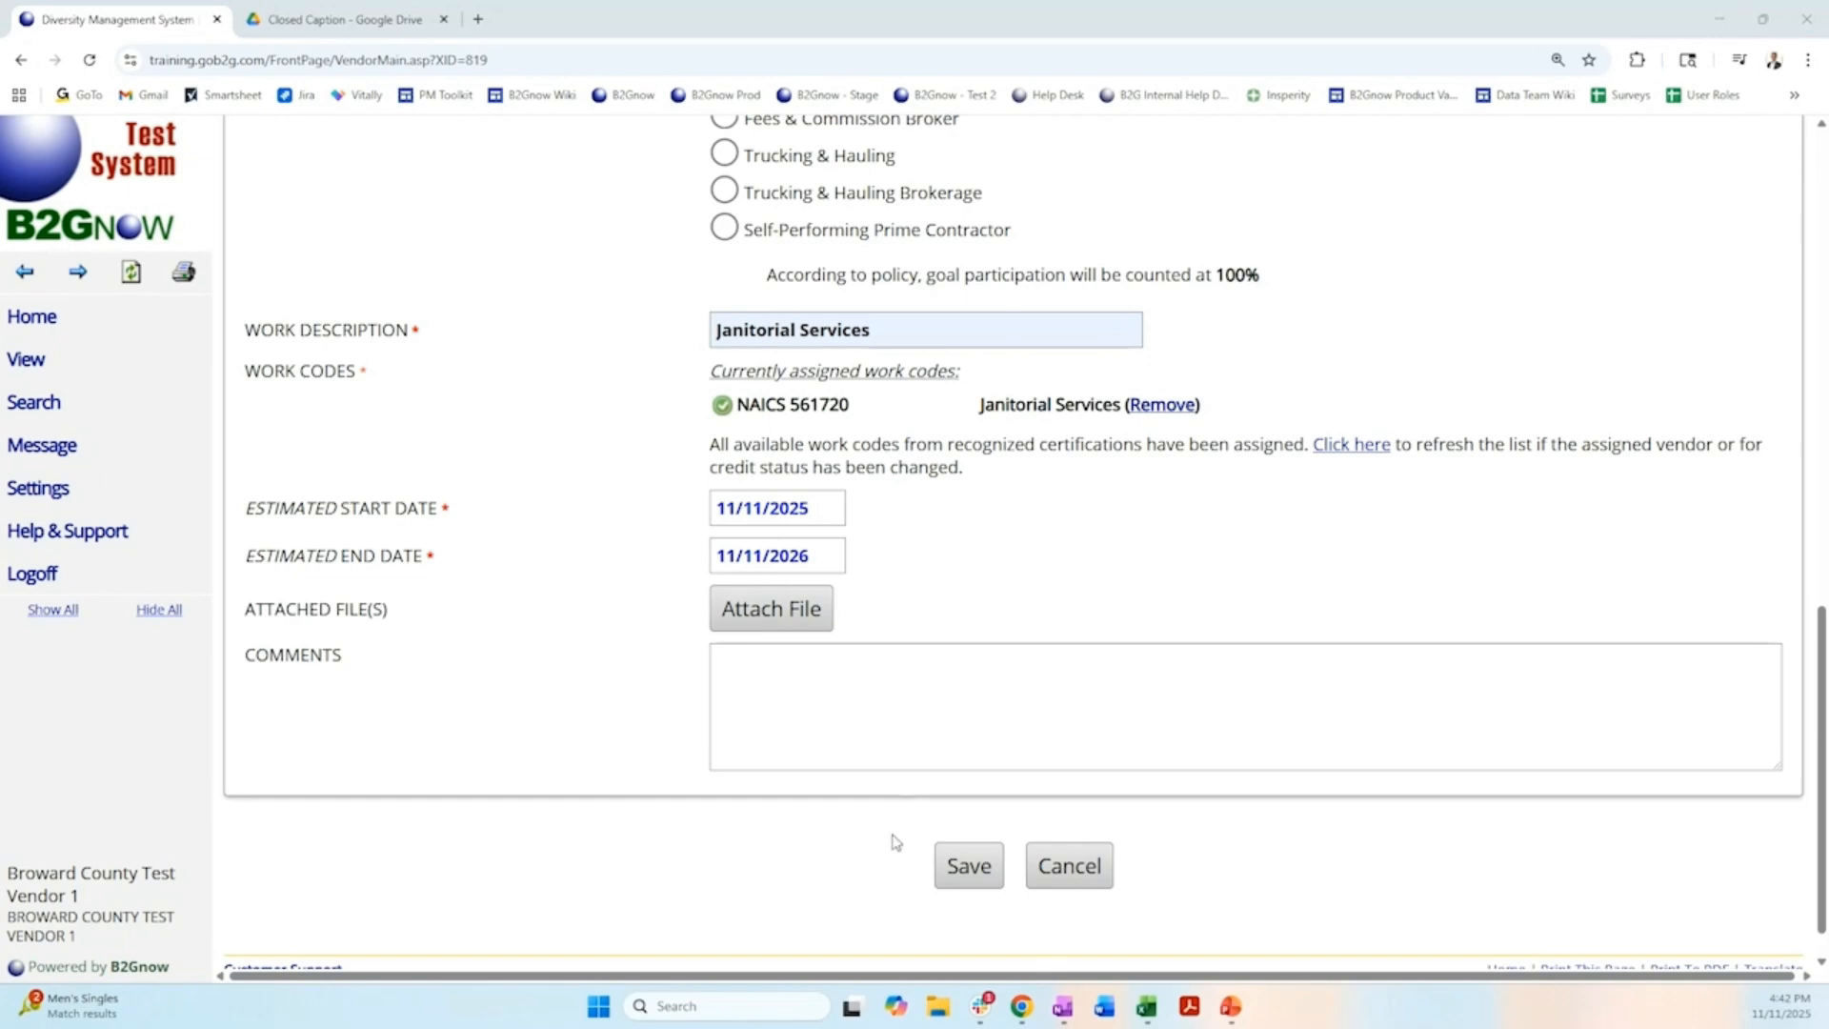
pyautogui.click(972, 871)
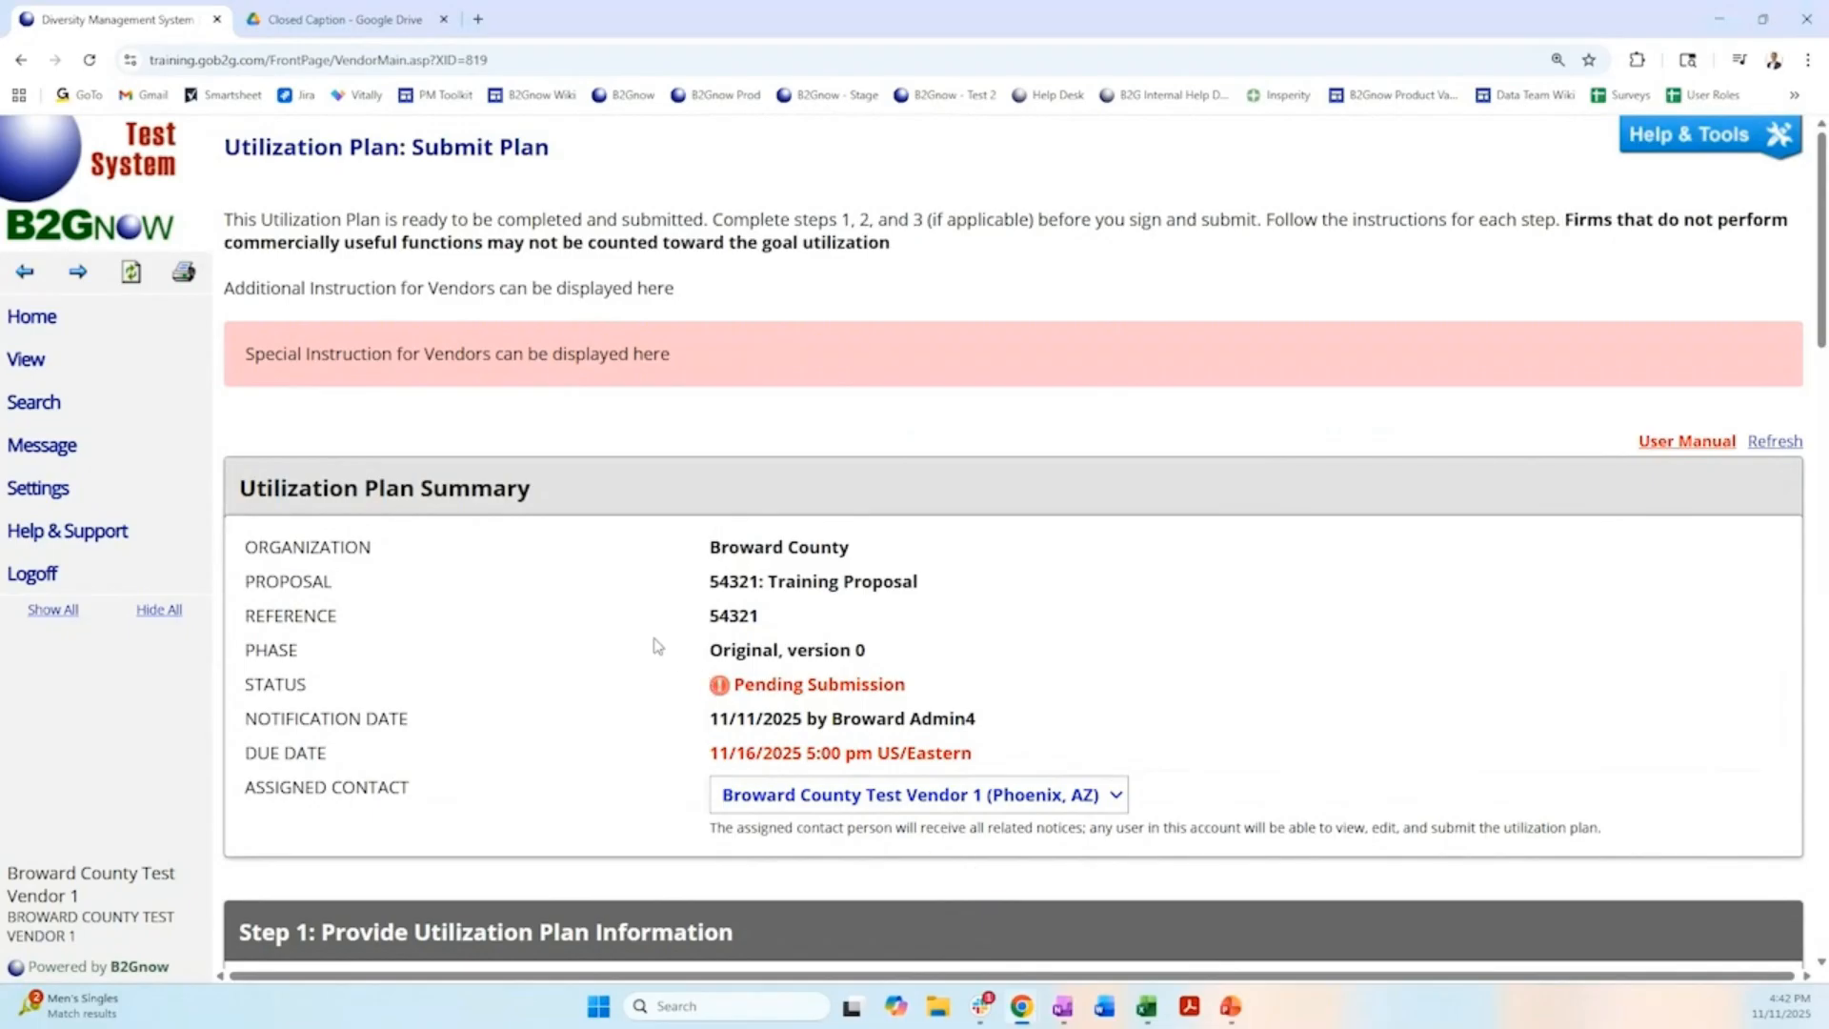
# Review the subcontractor's entry in the utilization plan and compare the CBE plan percentage with its goal in the waiver summary.
pyautogui.scroll(-10, 636, 625)
pyautogui.scroll(-8, 642, 619)
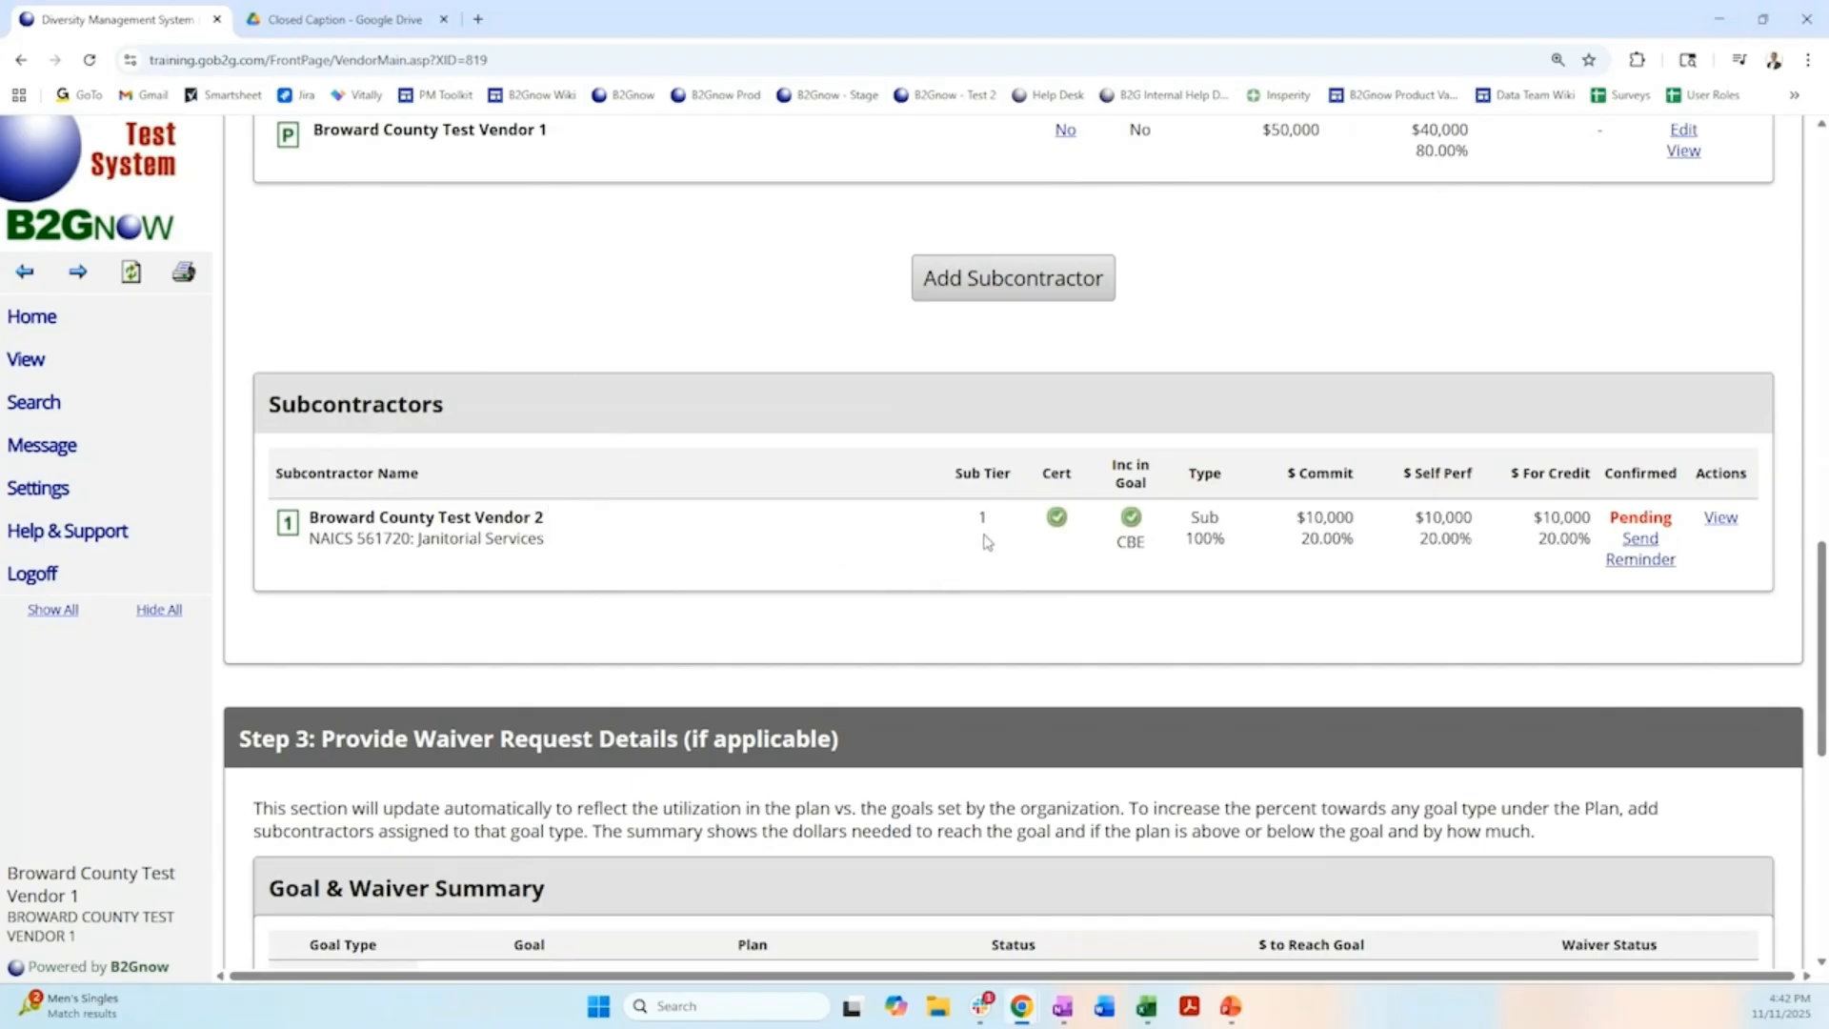
pyautogui.doubleClick(1124, 542)
pyautogui.scroll(-5, 1334, 581)
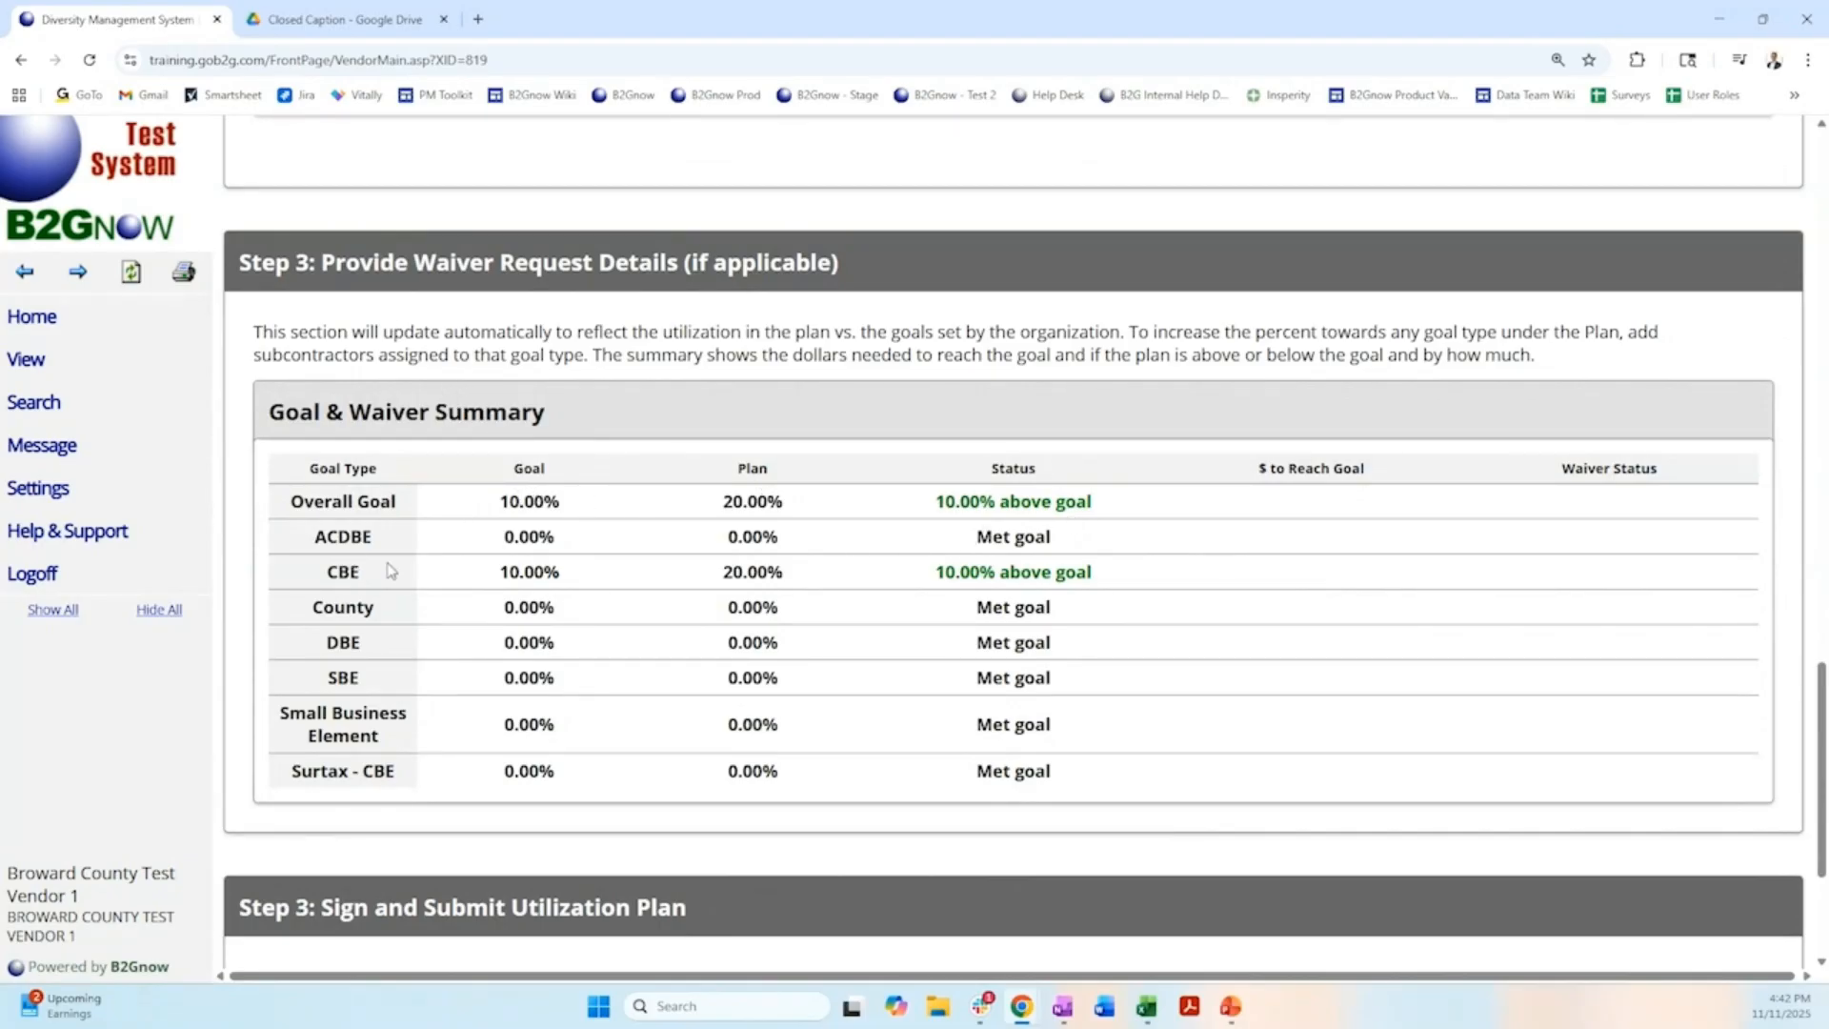
pyautogui.moveTo(722, 572); pyautogui.dragTo(808, 590)
pyautogui.scroll(4, 798, 585)
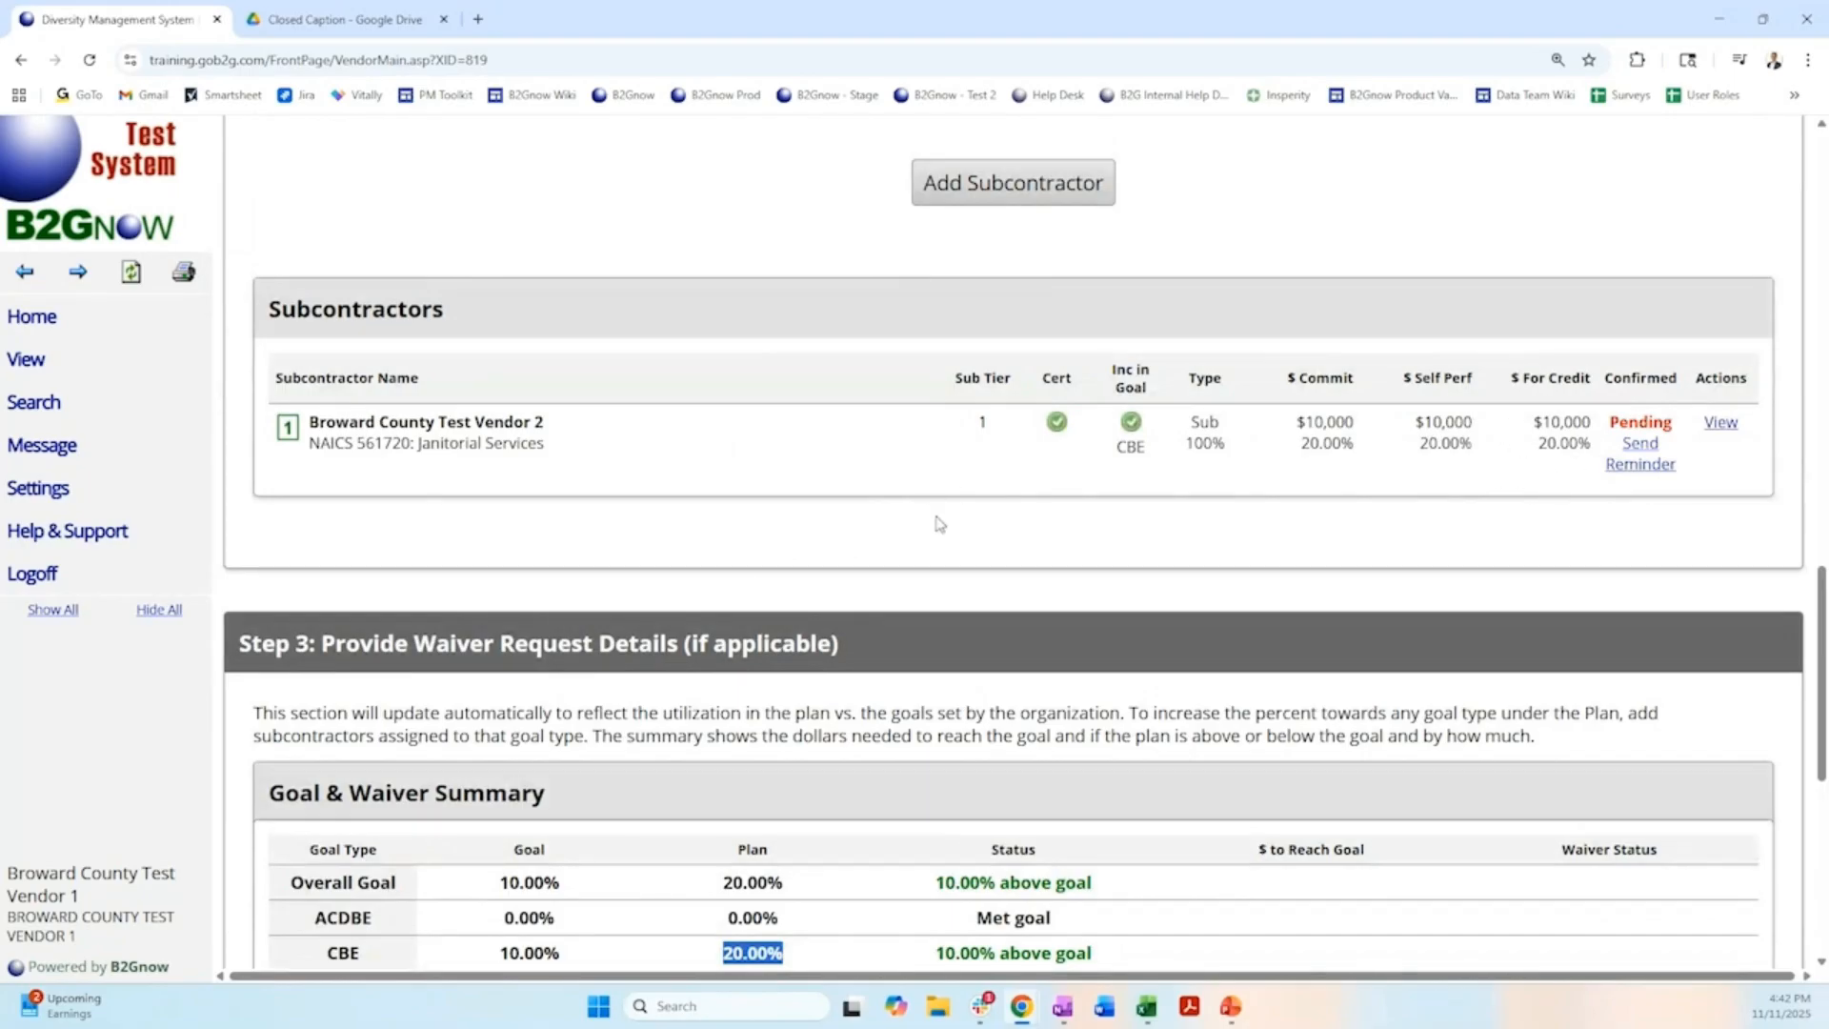
pyautogui.scroll(-2, 934, 523)
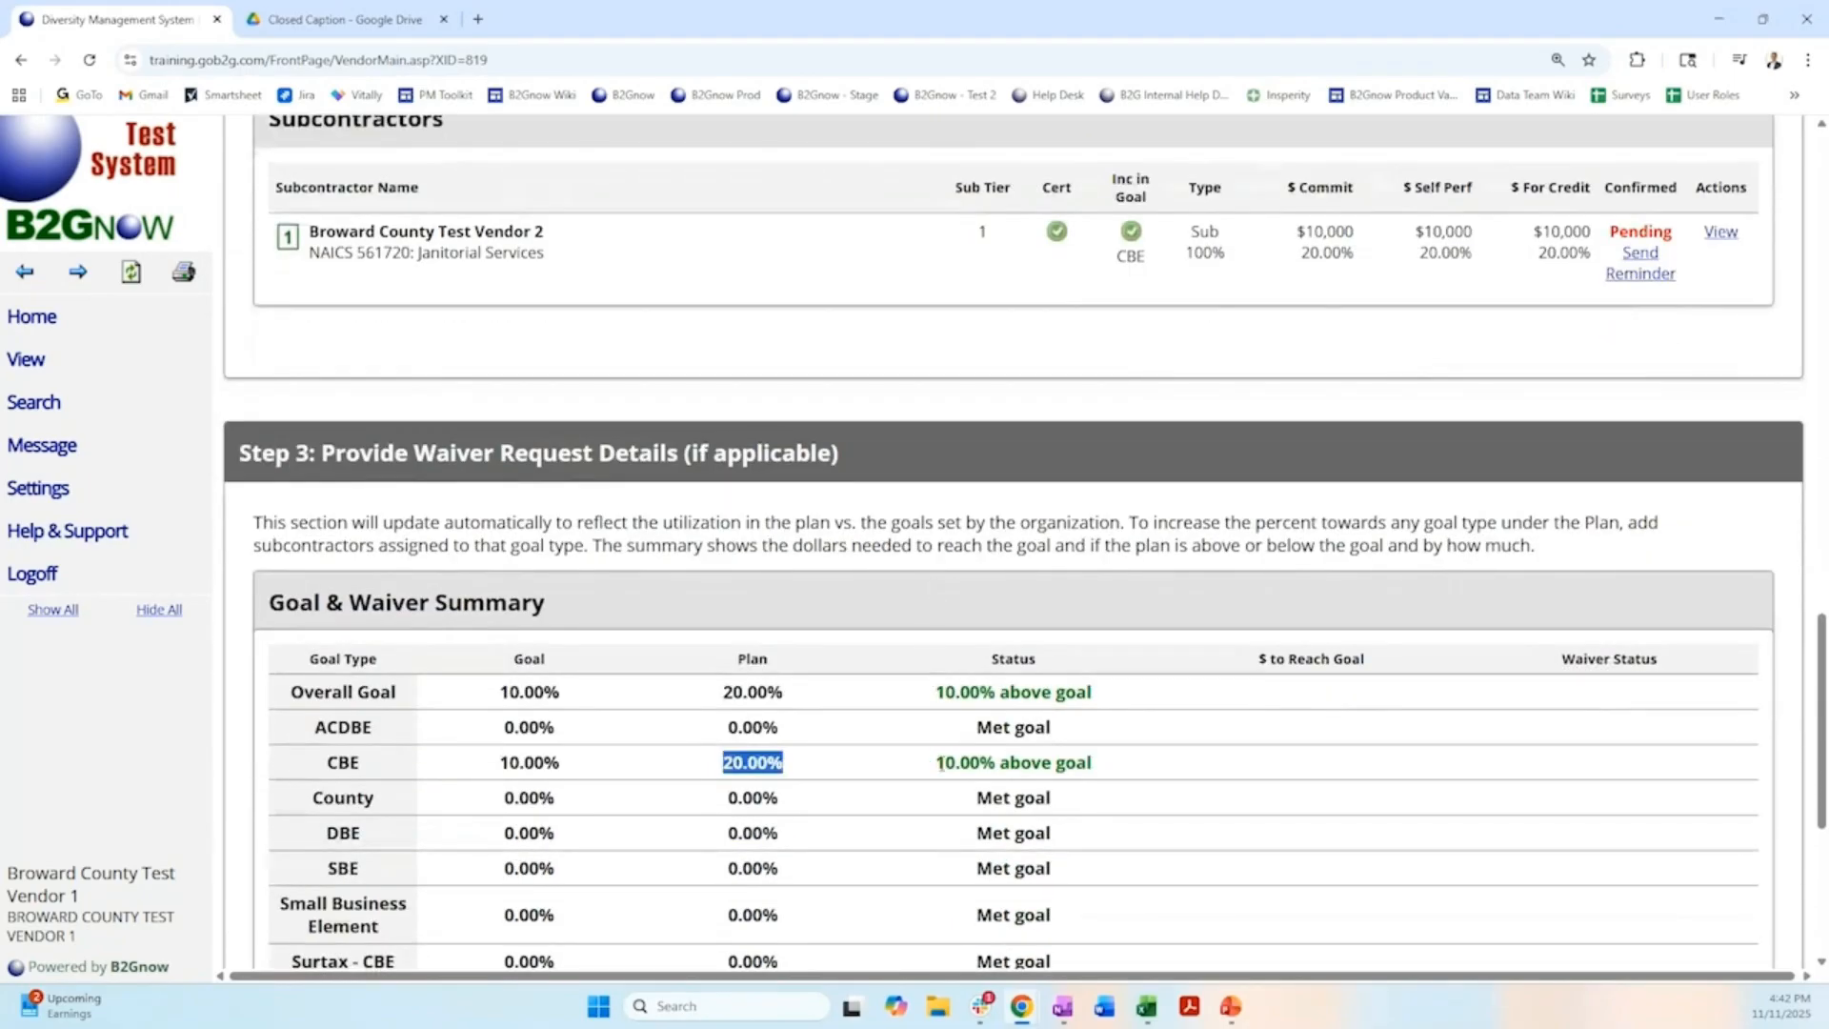
pyautogui.scroll(-2, 941, 762)
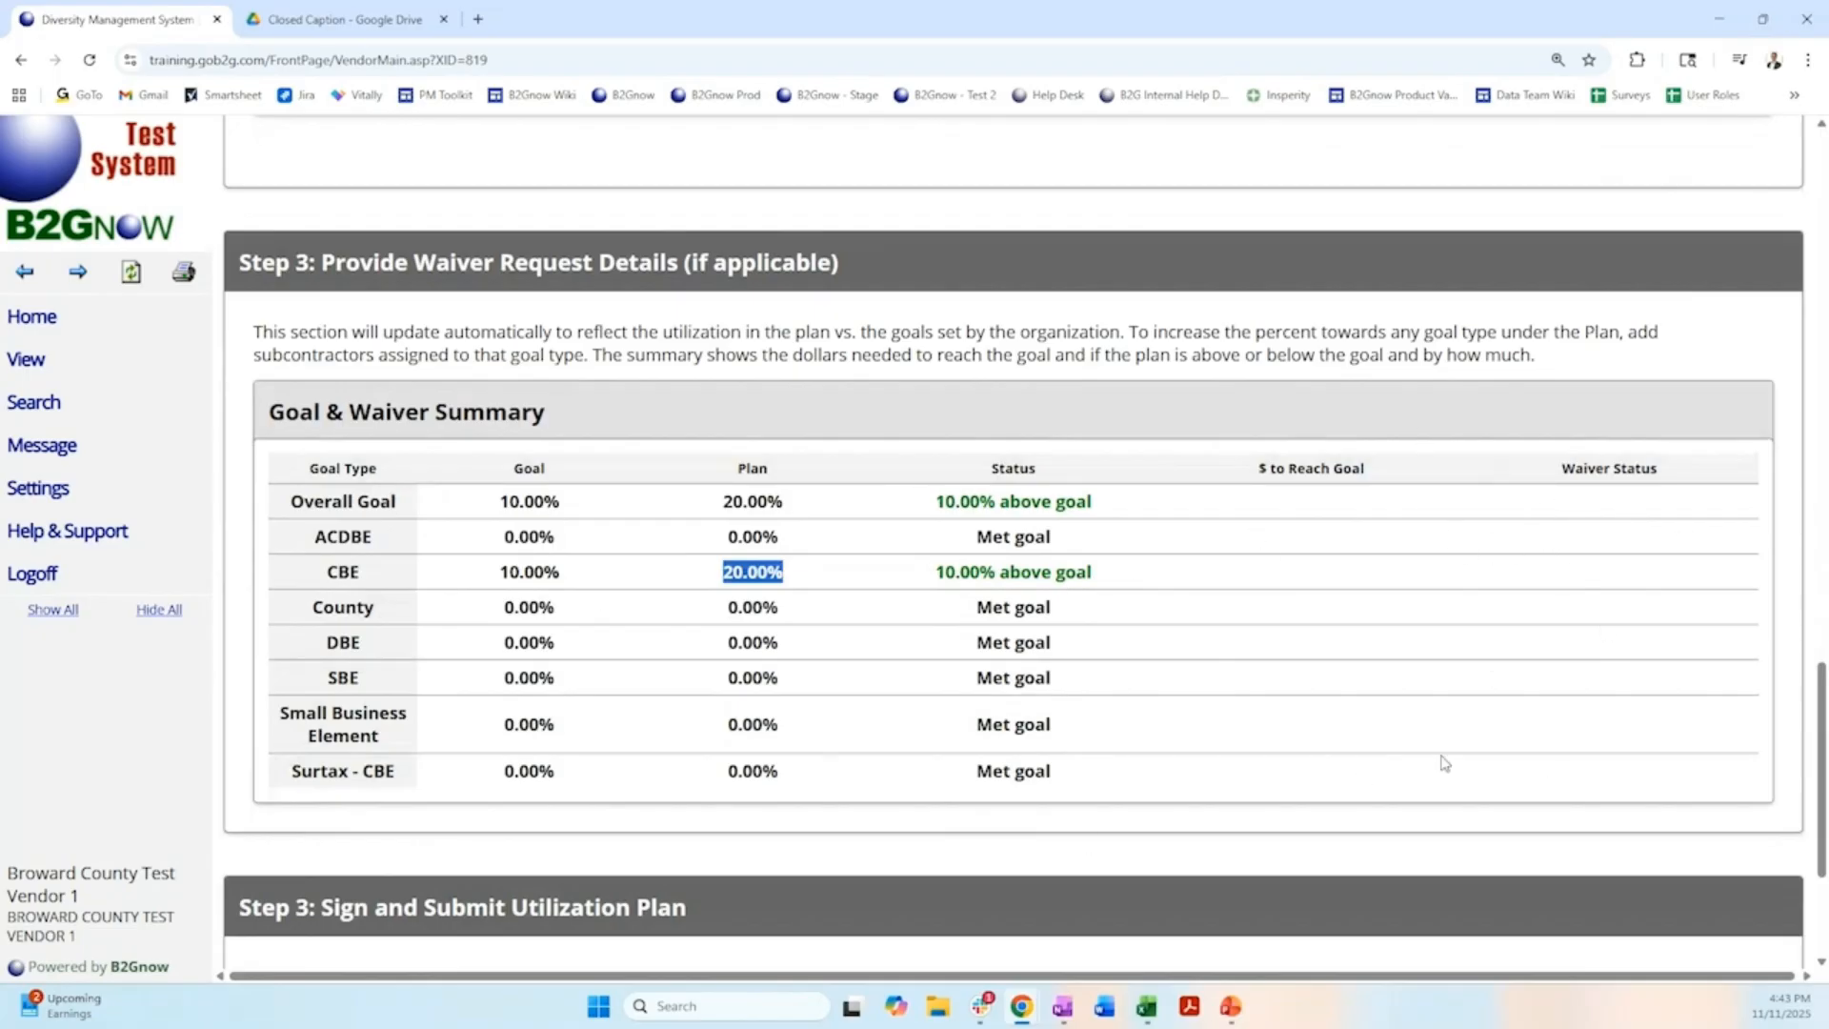
# View the record of Broward County Test Vendor 2 and review its subcontract details, confirmation status and available actions.
pyautogui.scroll(3, 1307, 592)
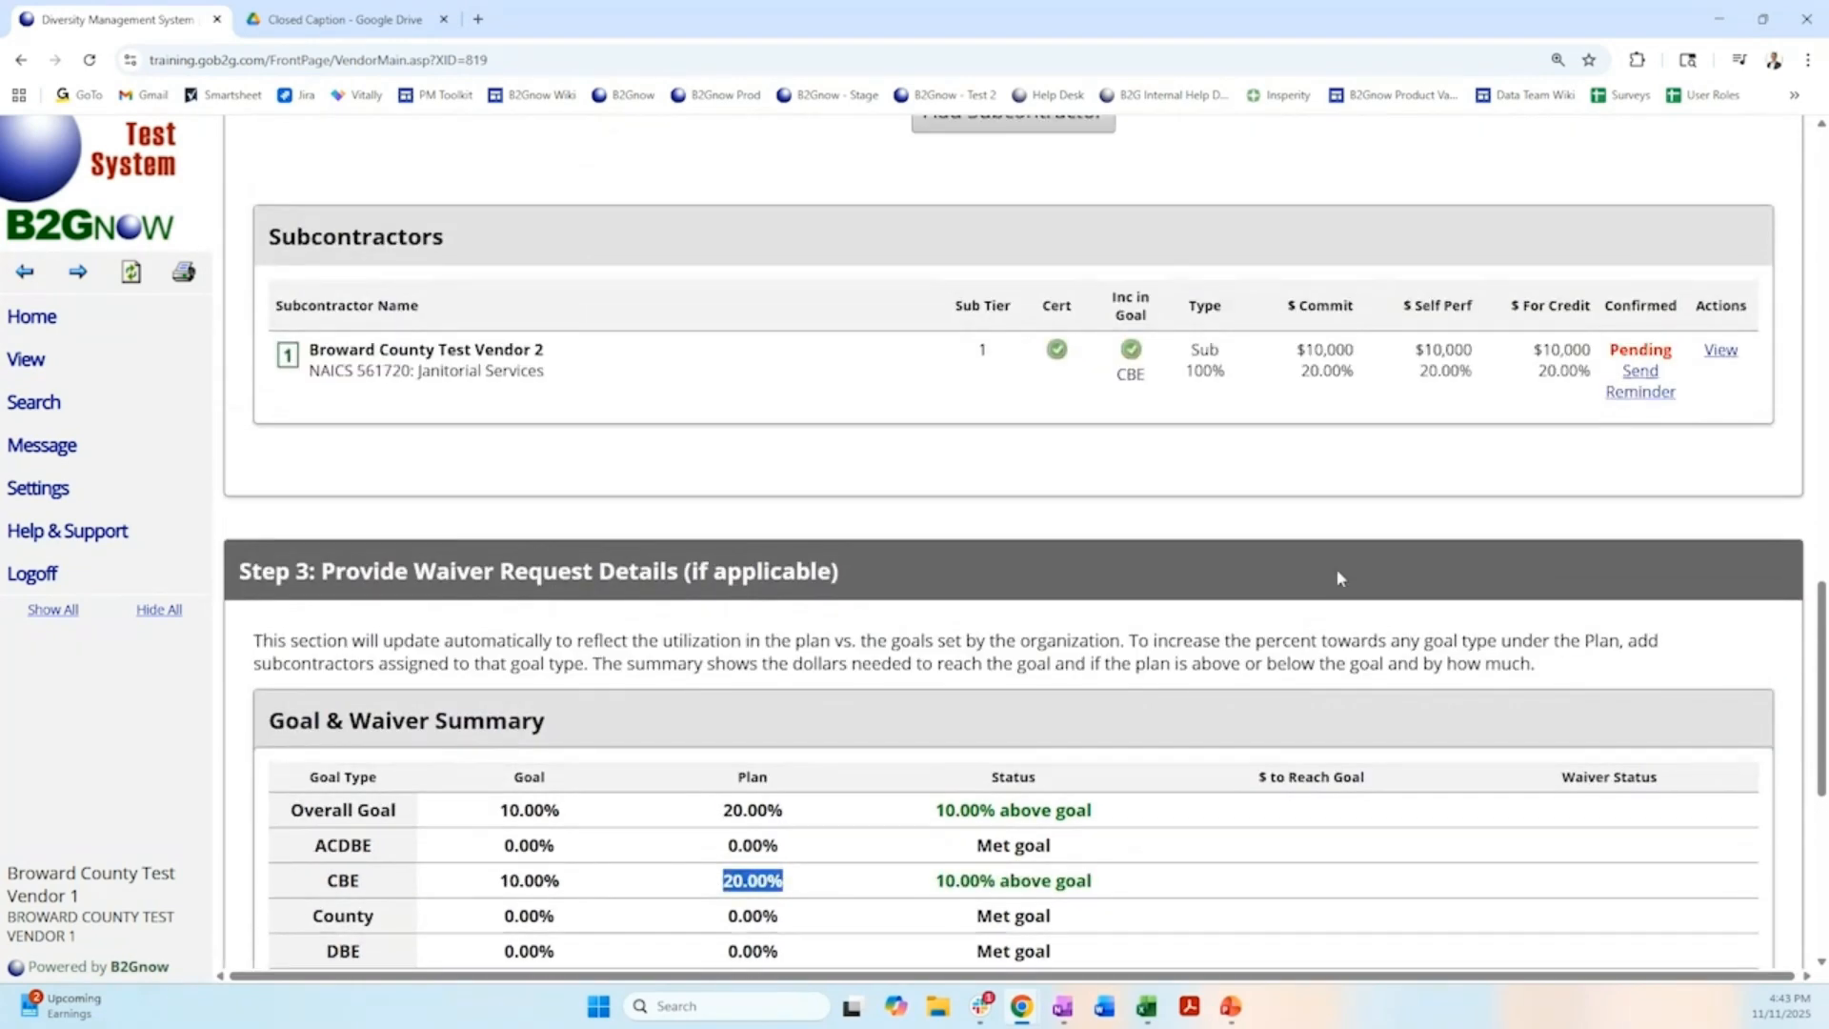
pyautogui.click(1721, 351)
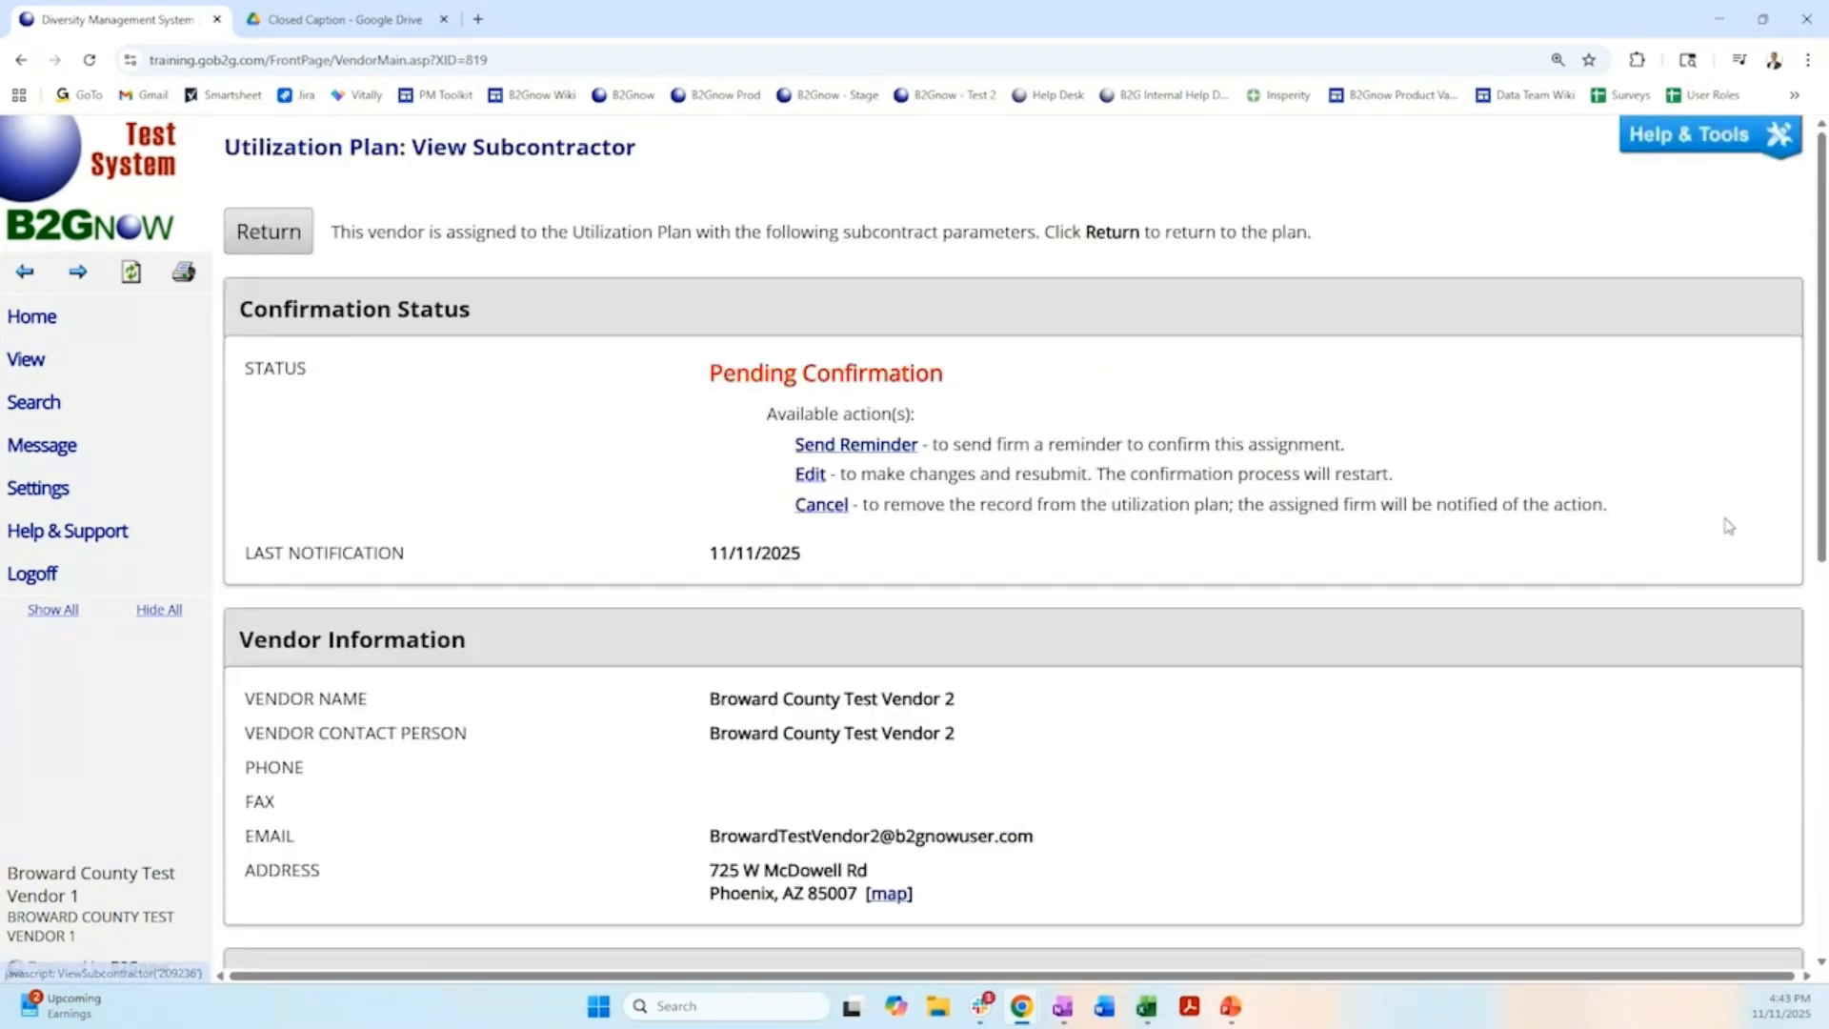
pyautogui.scroll(-5, 1220, 562)
pyautogui.scroll(-3, 1220, 562)
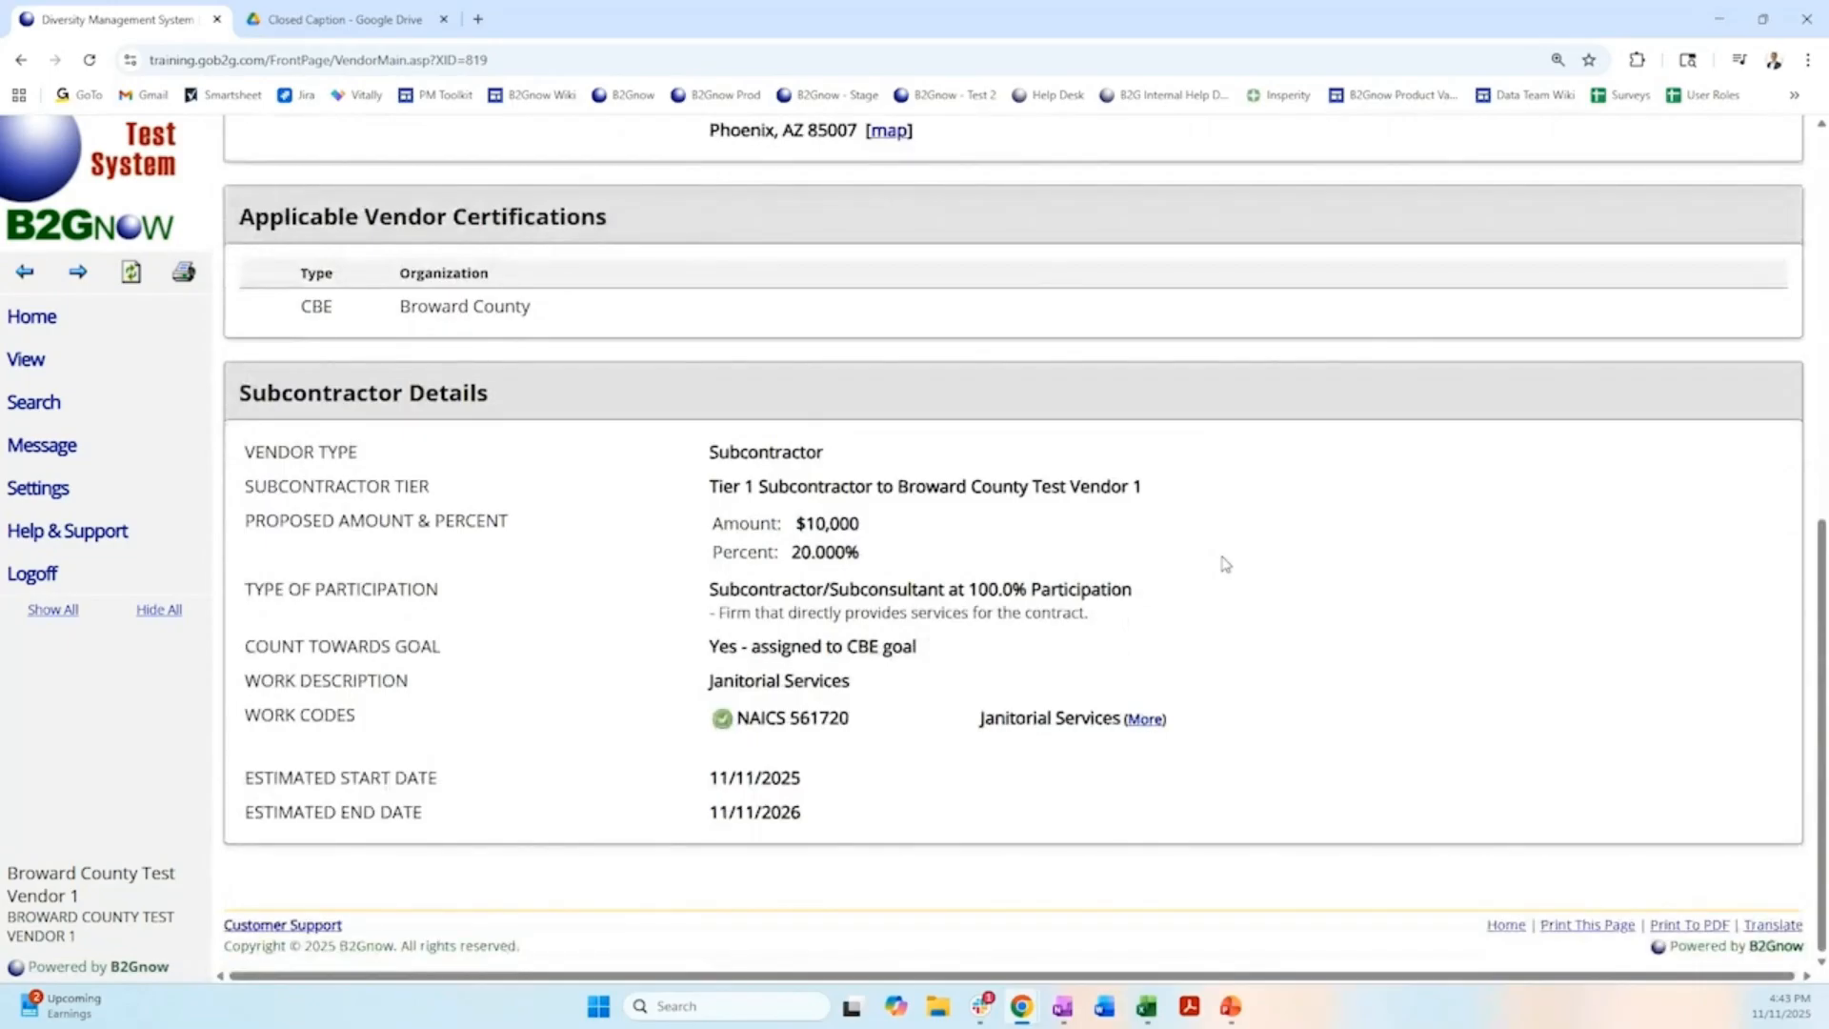
pyautogui.scroll(10, 1225, 564)
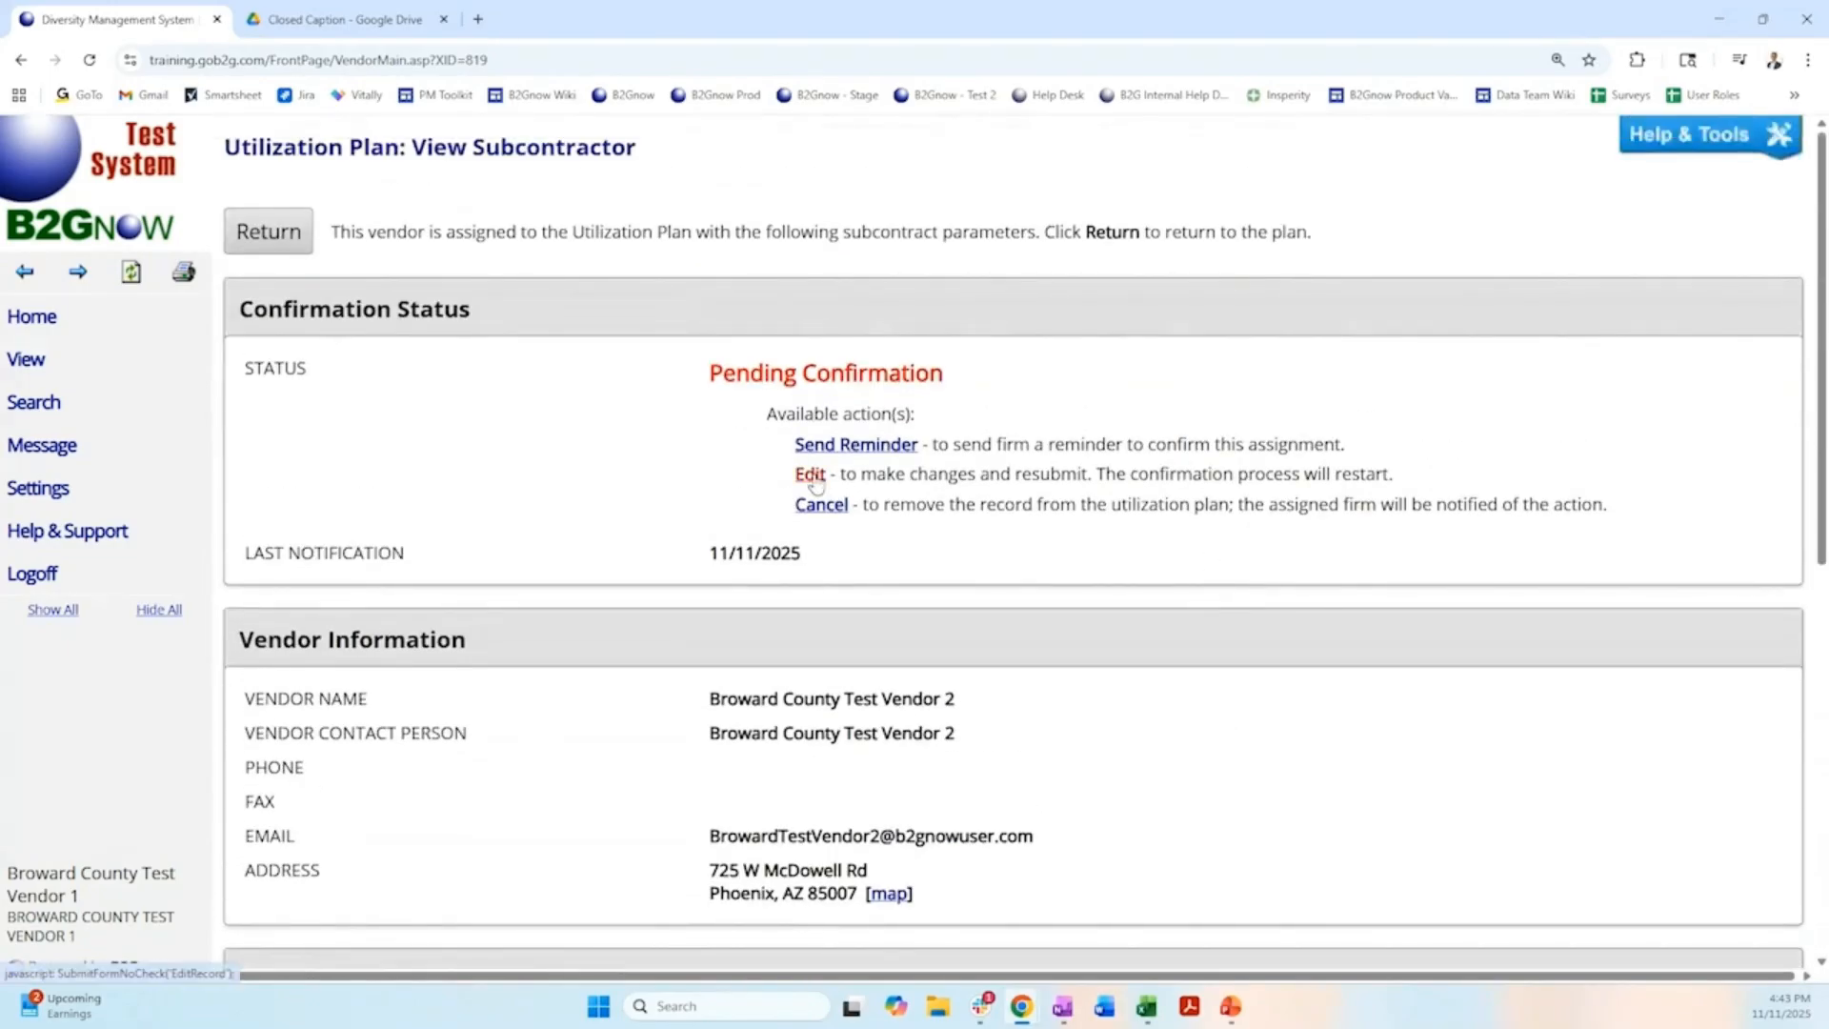
# Edit the subcontract of Broward County Test Vendor 2, set its proposed amount to $1,000 and save the change.
pyautogui.click(811, 474)
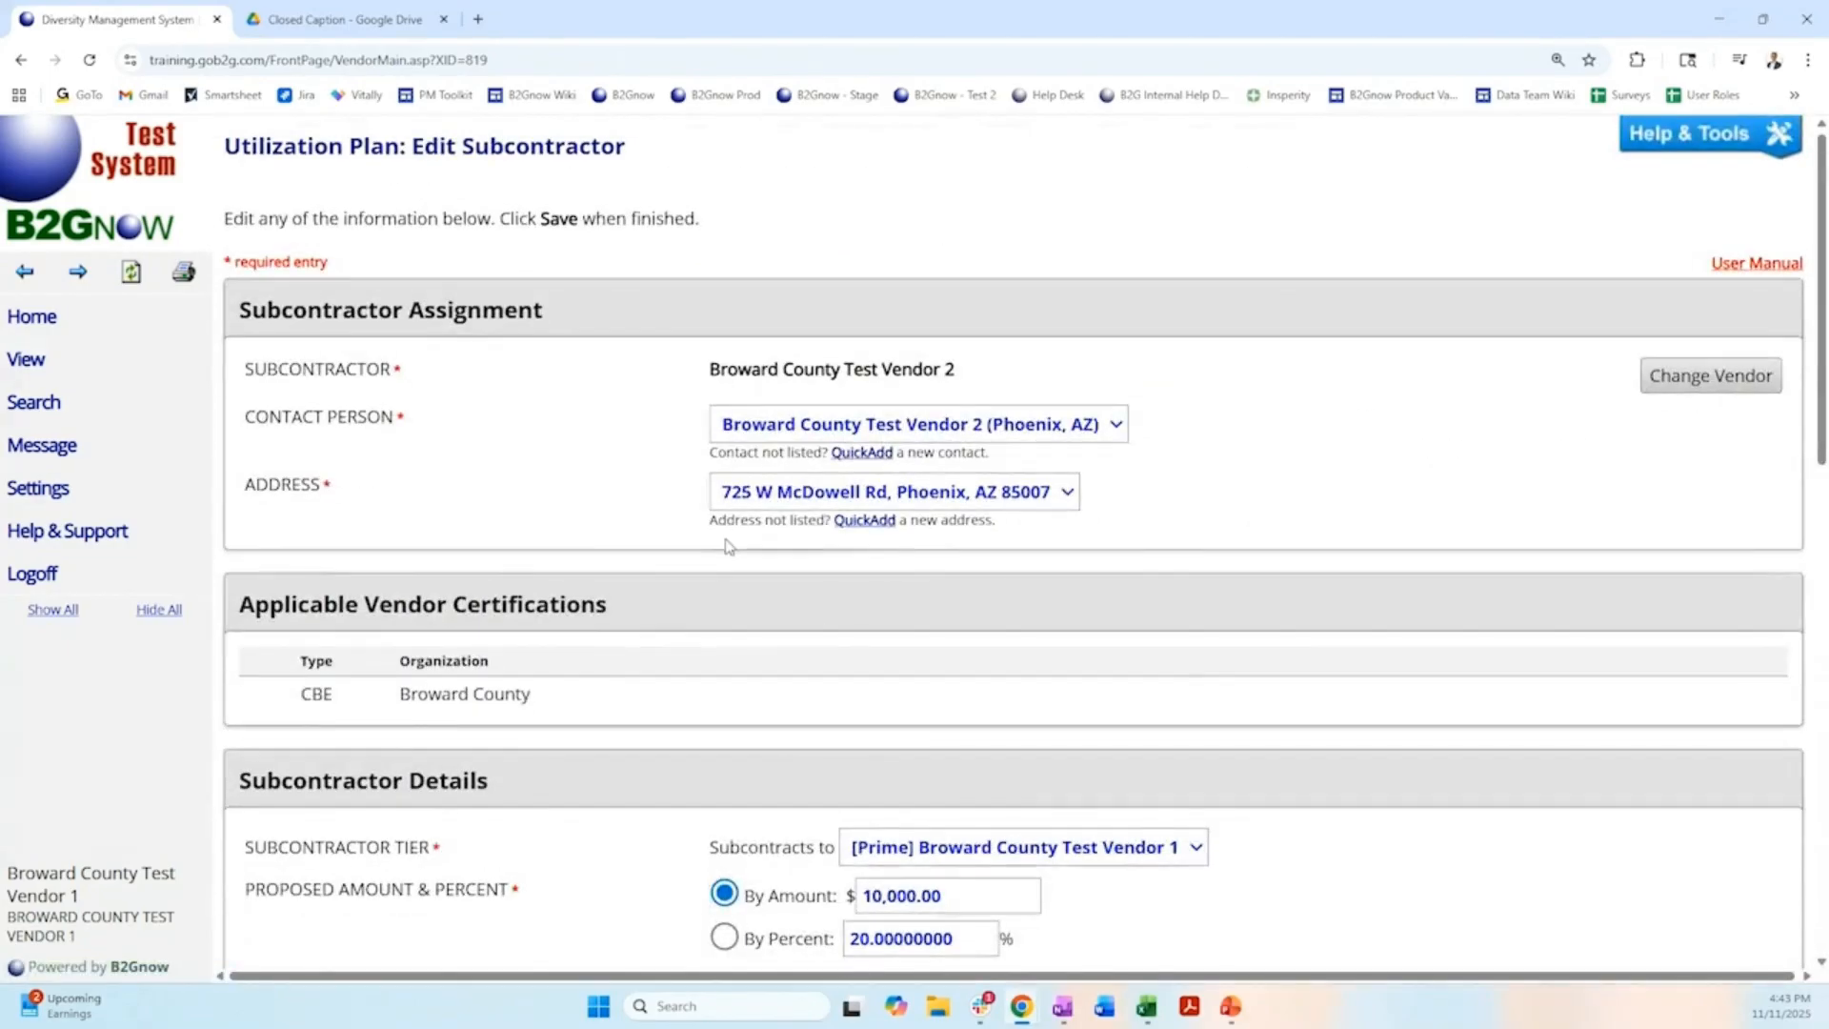
pyautogui.scroll(-3, 727, 539)
pyautogui.scroll(-1, 726, 539)
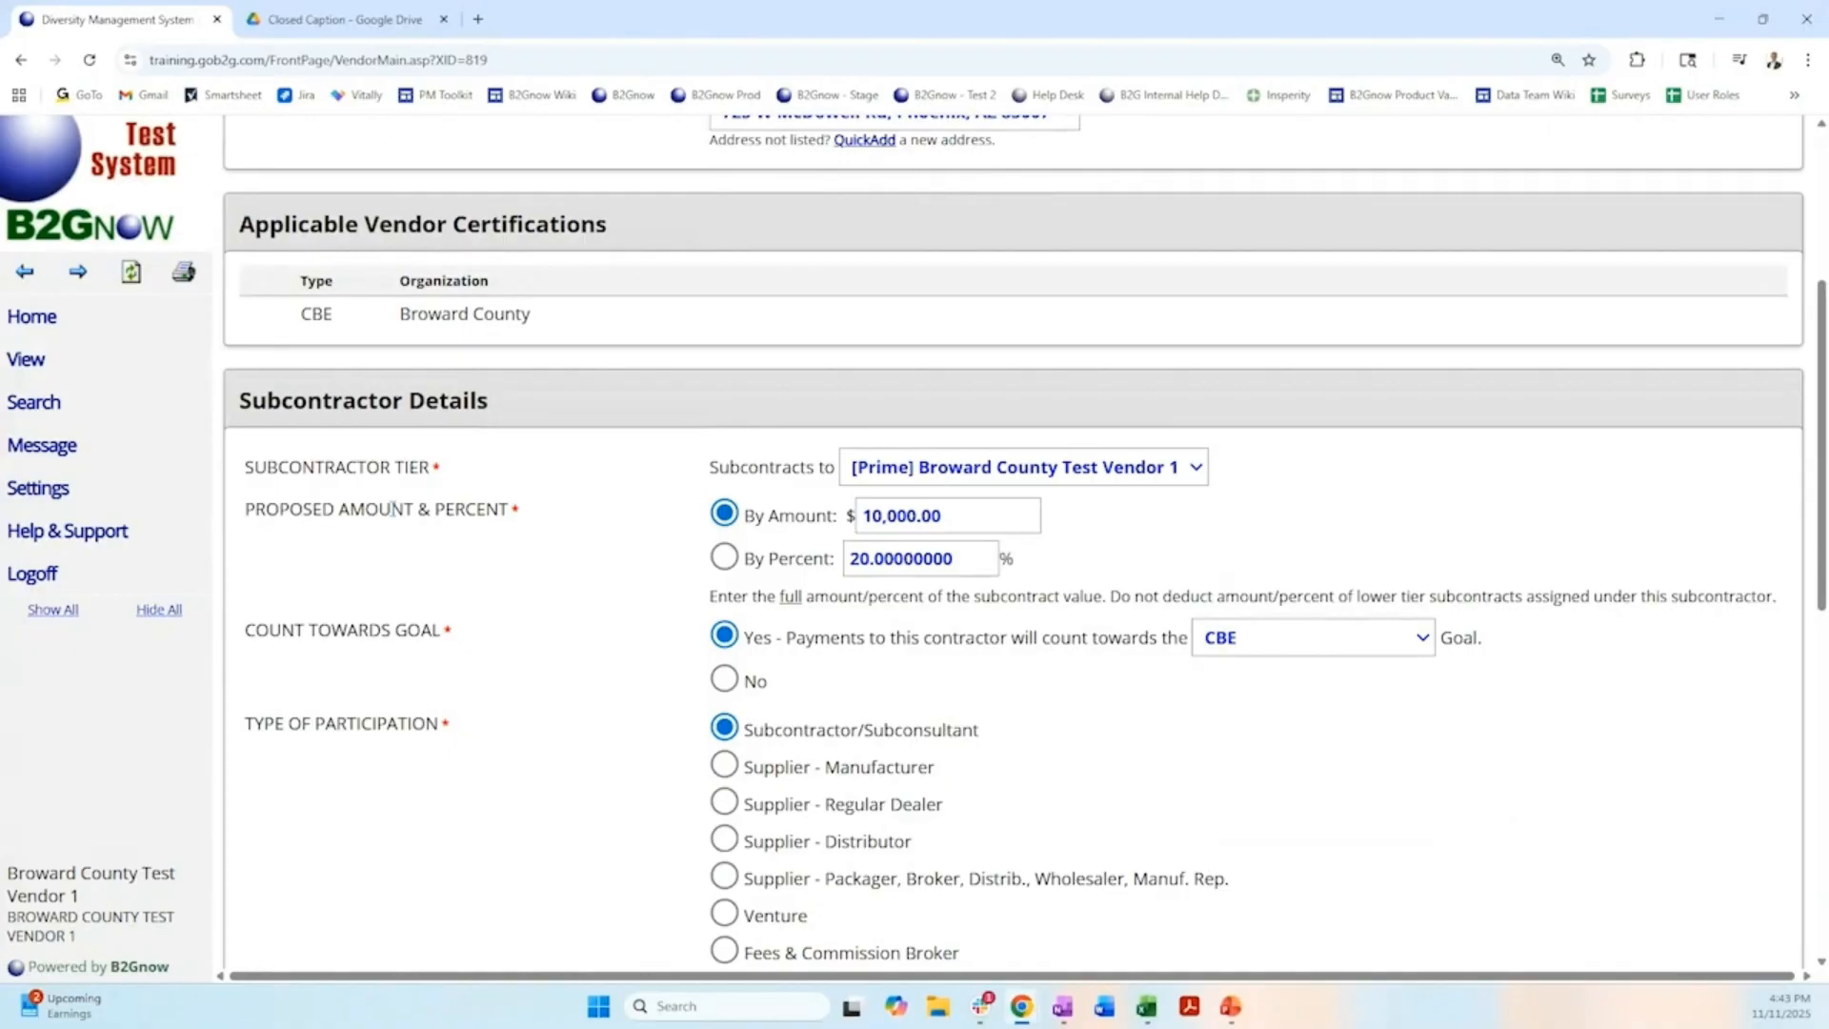
pyautogui.doubleClick(991, 515)
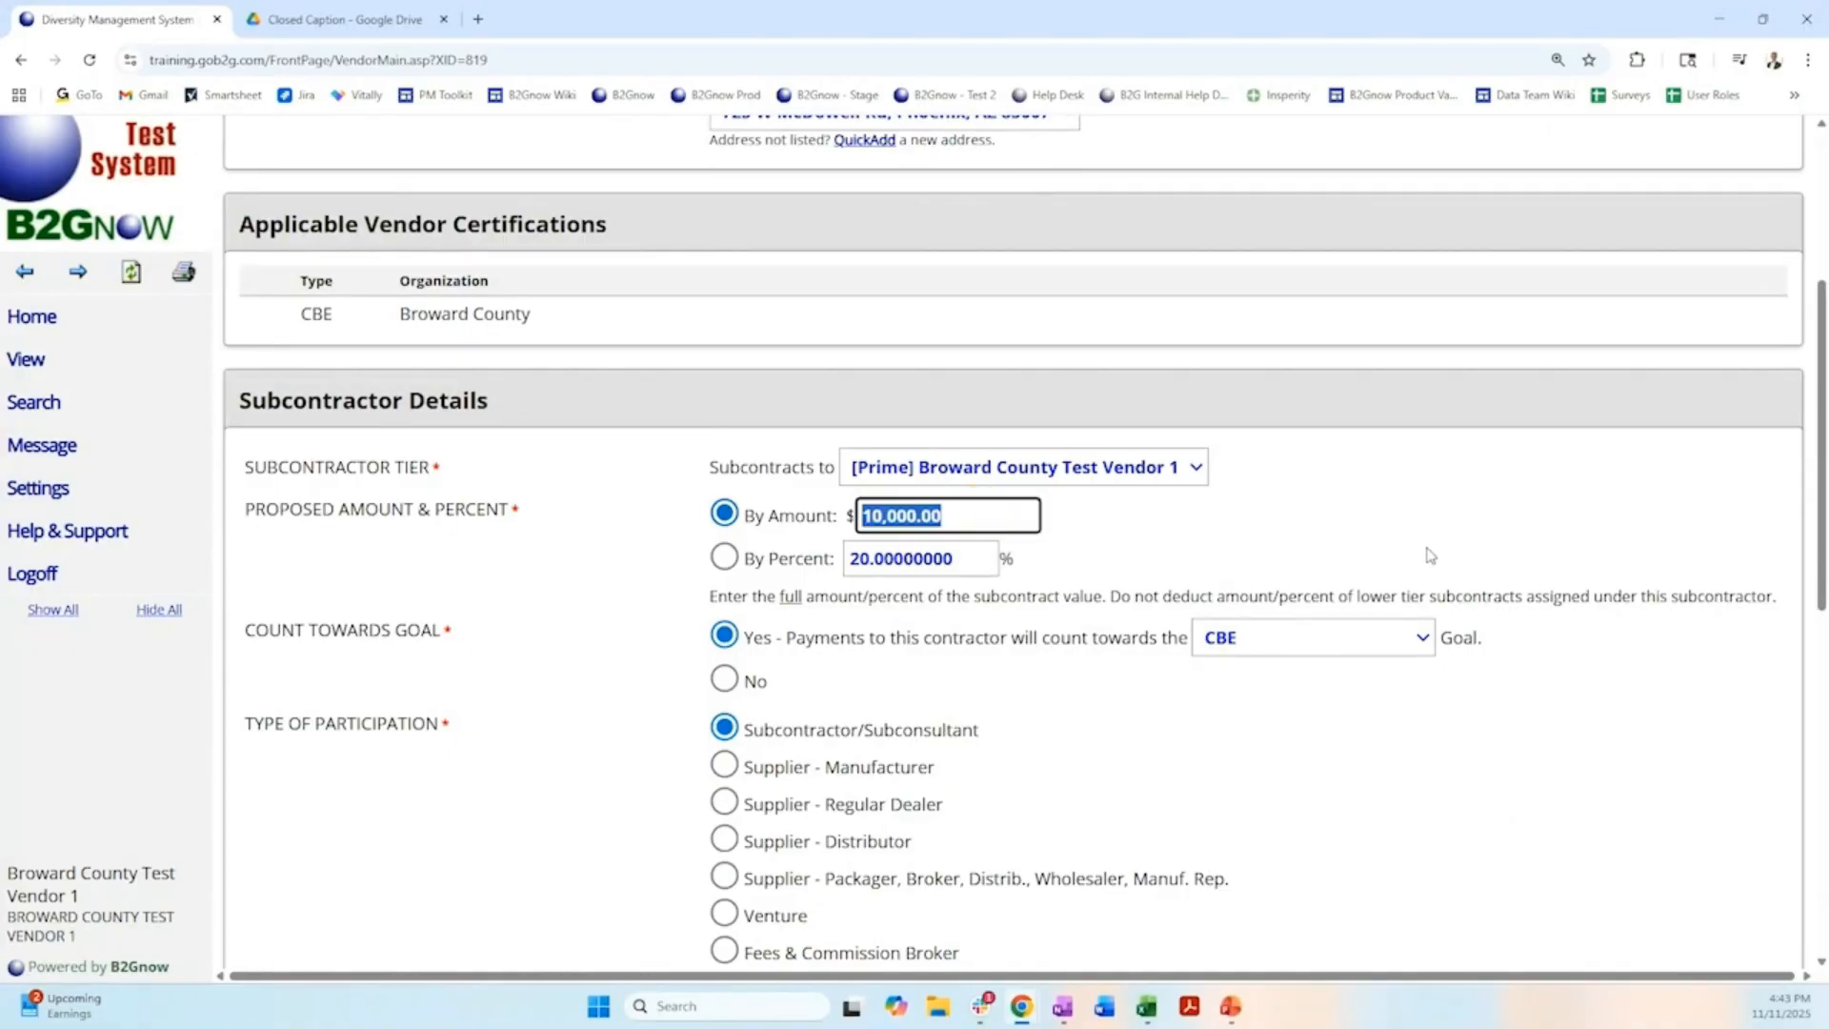
pyautogui.write('1000')
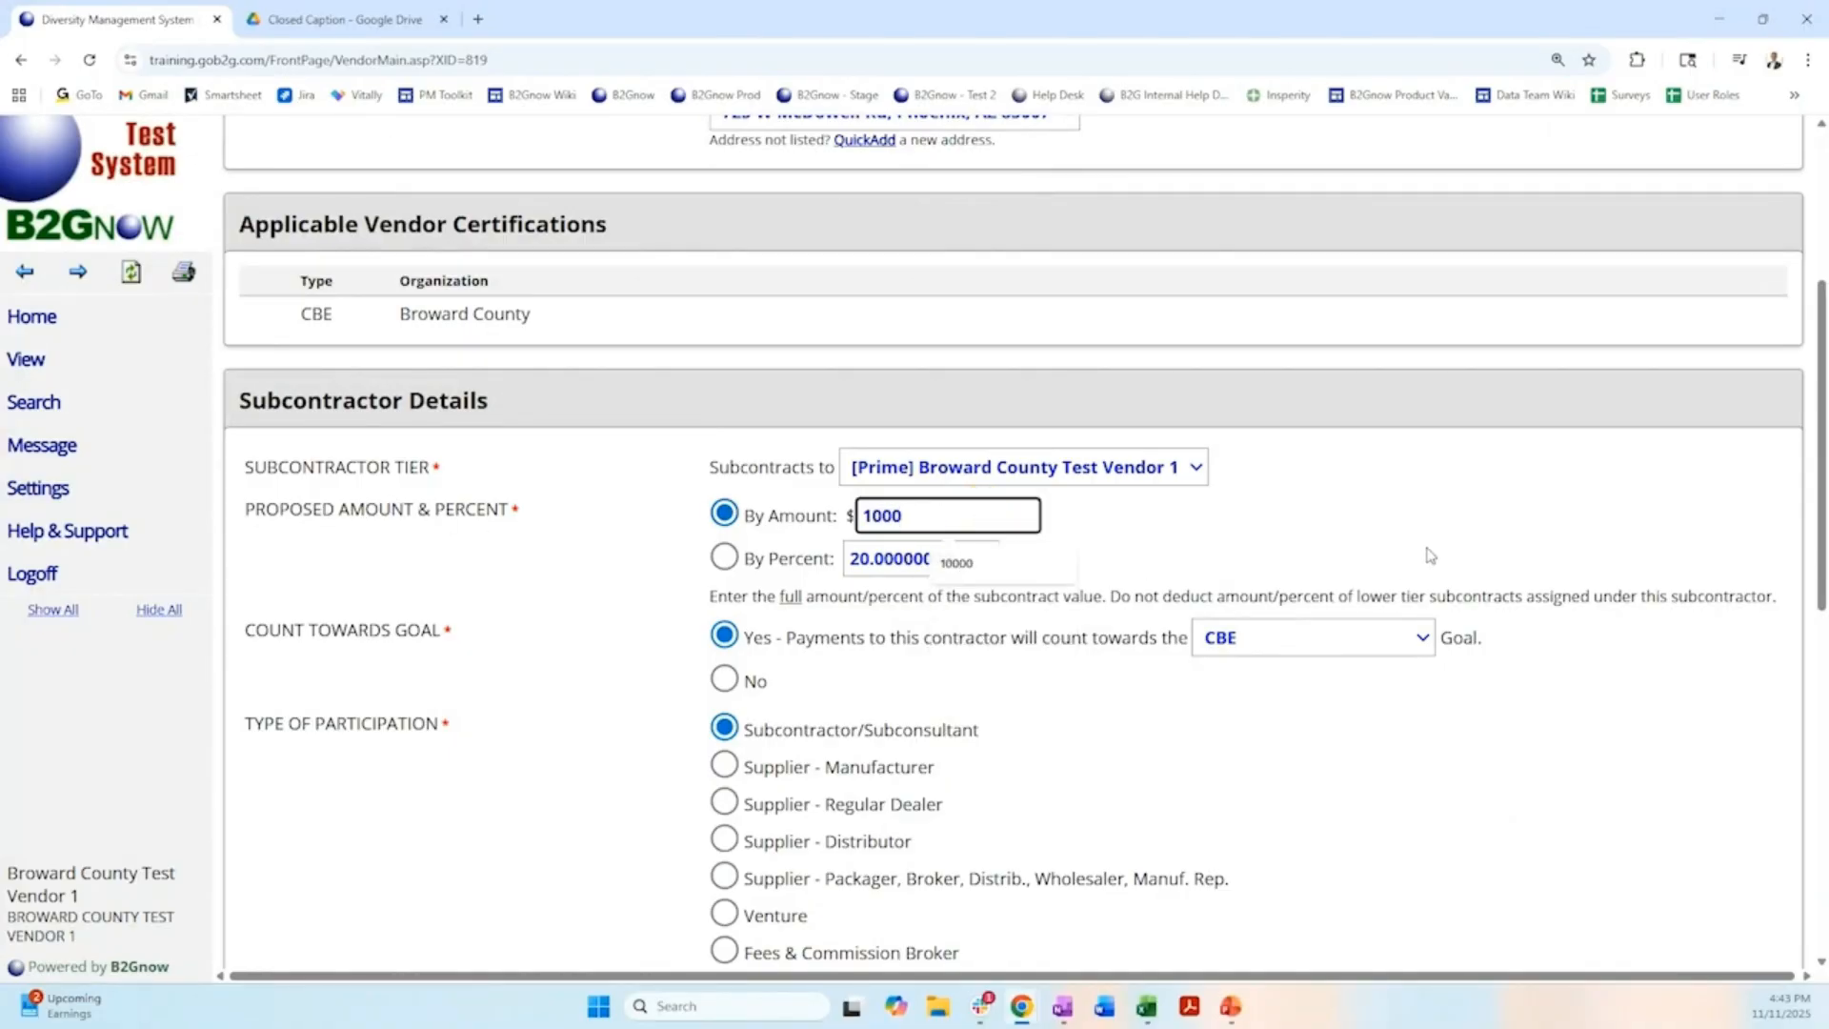
pyautogui.click(1429, 554)
pyautogui.scroll(-9, 1051, 530)
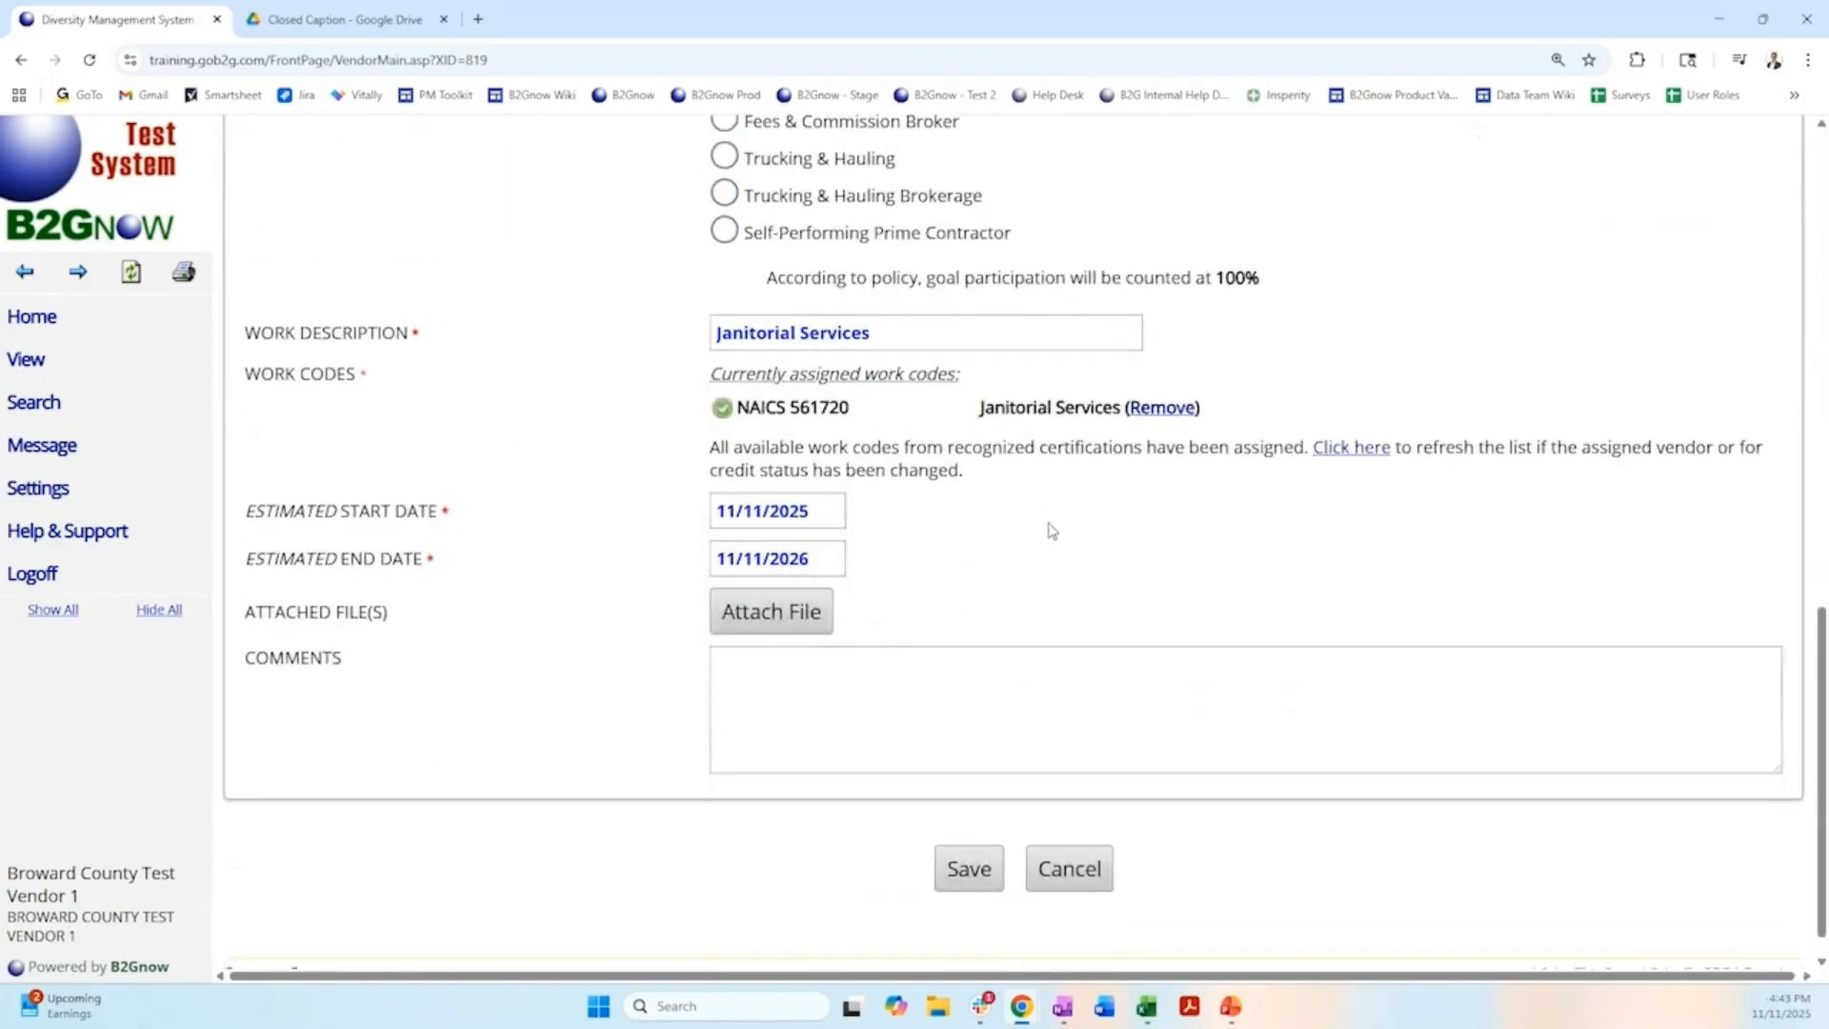
pyautogui.click(969, 868)
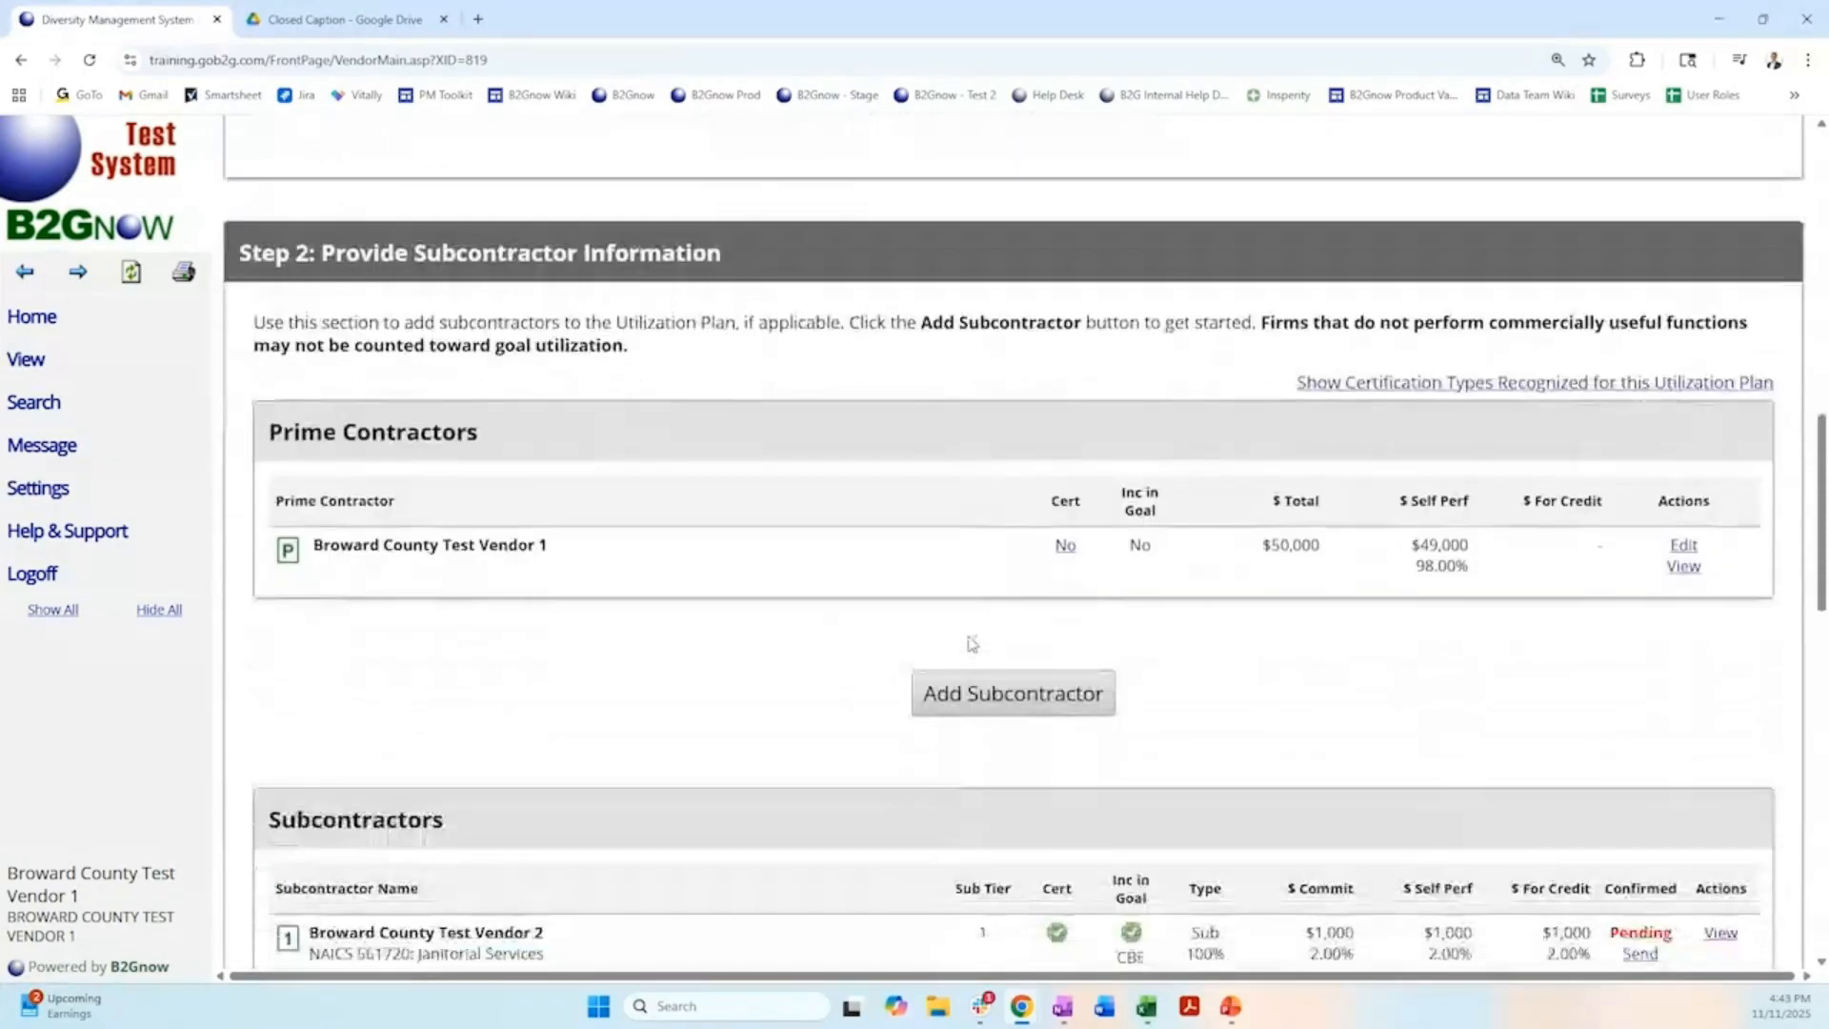
# Attach the file Utilization Plan - Vendor Training.pptx to the CBE waiver request and close the attachment window.
pyautogui.scroll(-2, 972, 648)
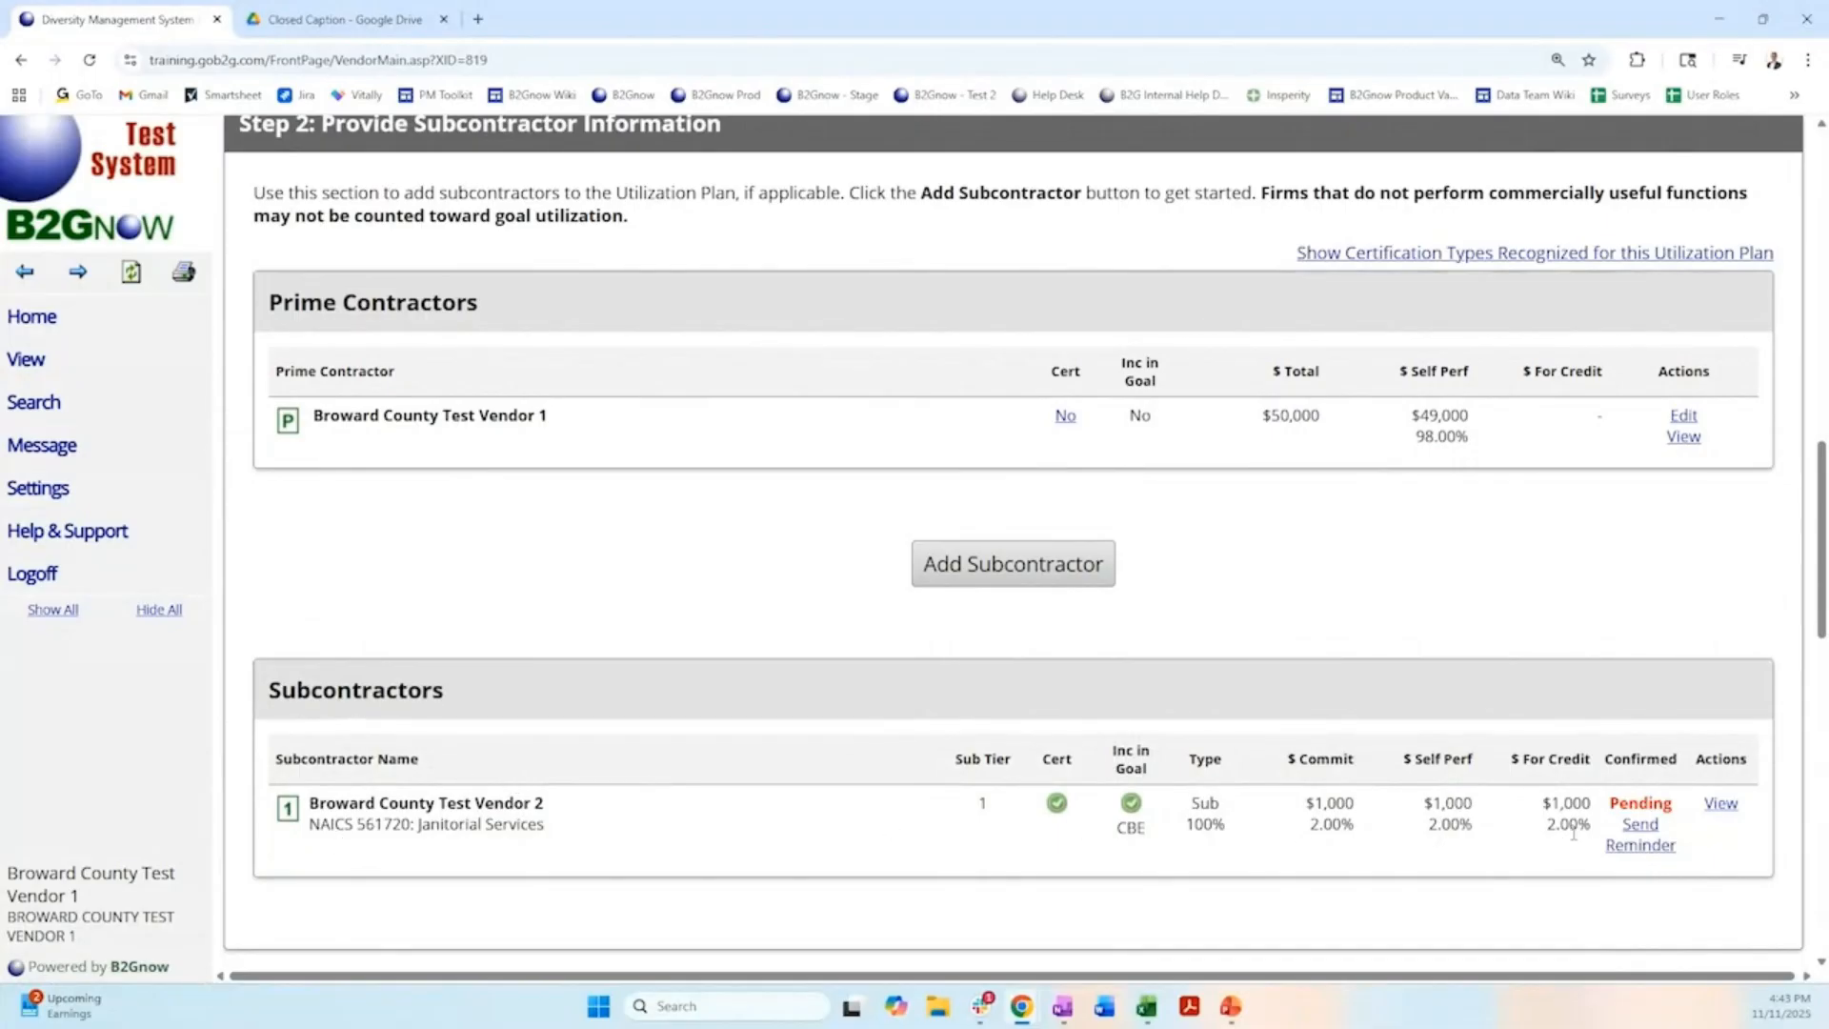
pyautogui.scroll(-8, 982, 710)
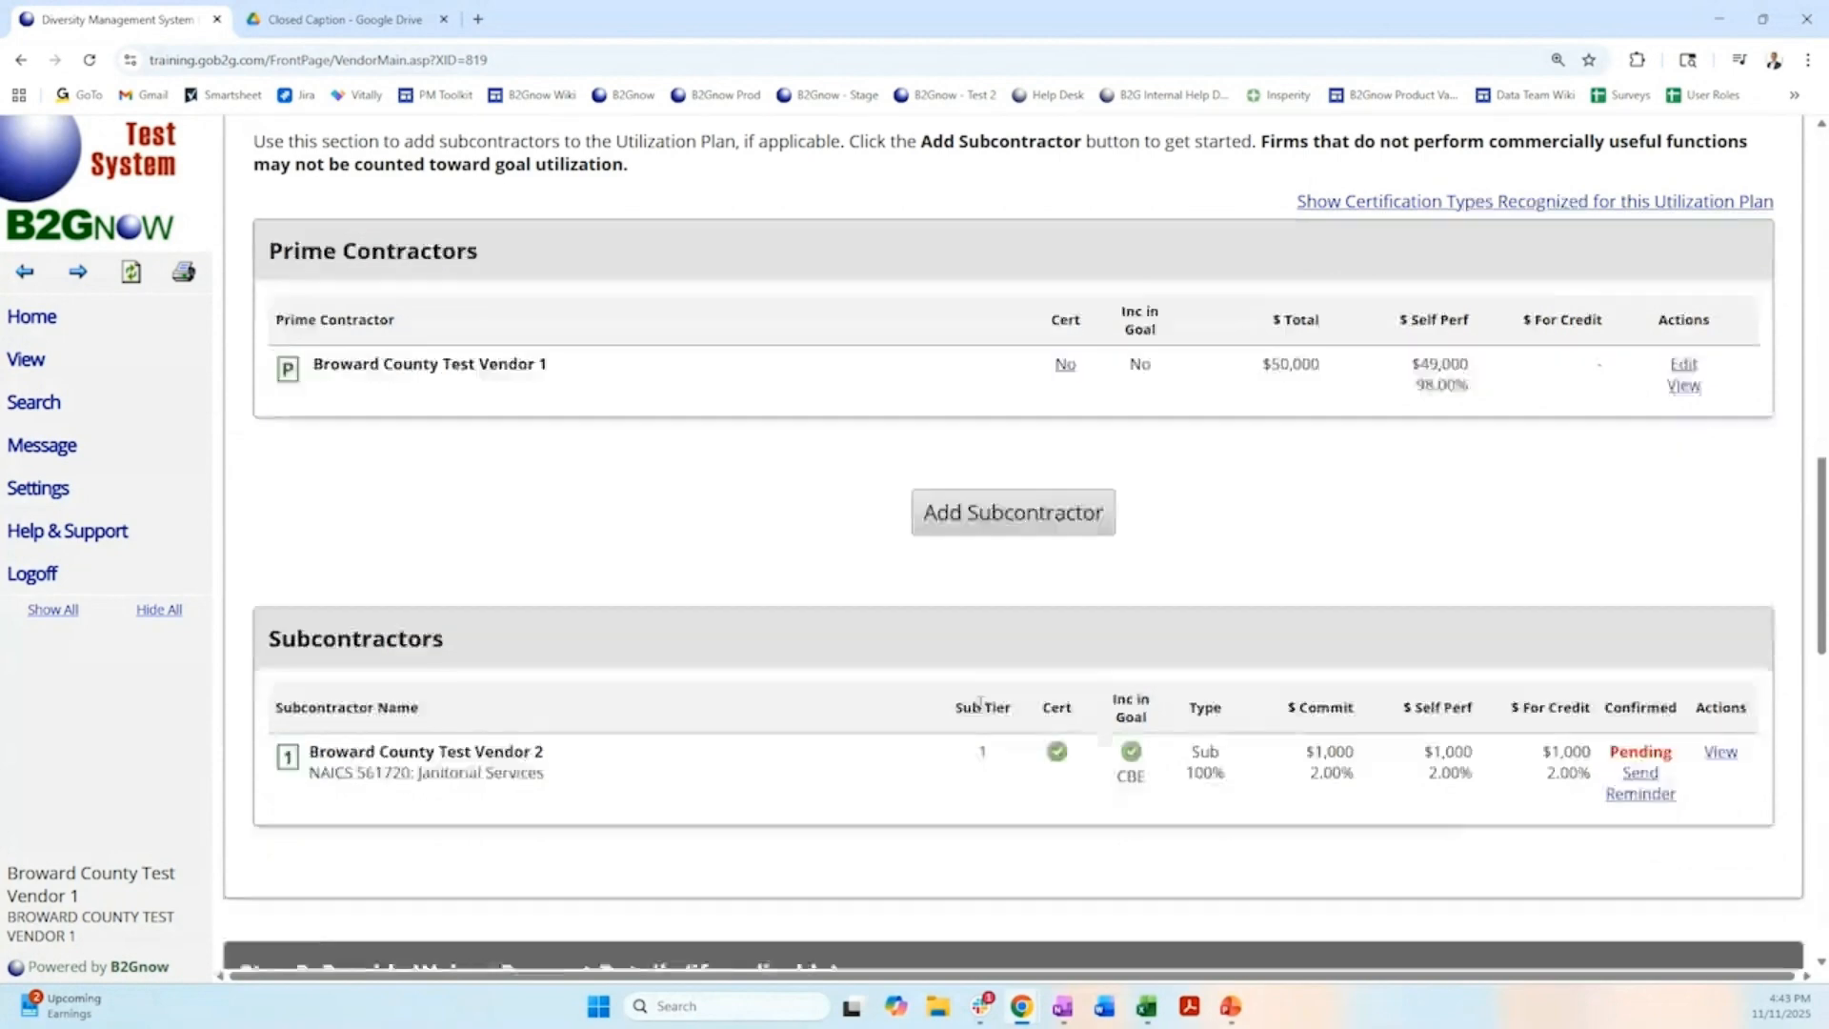
pyautogui.scroll(-1, 983, 717)
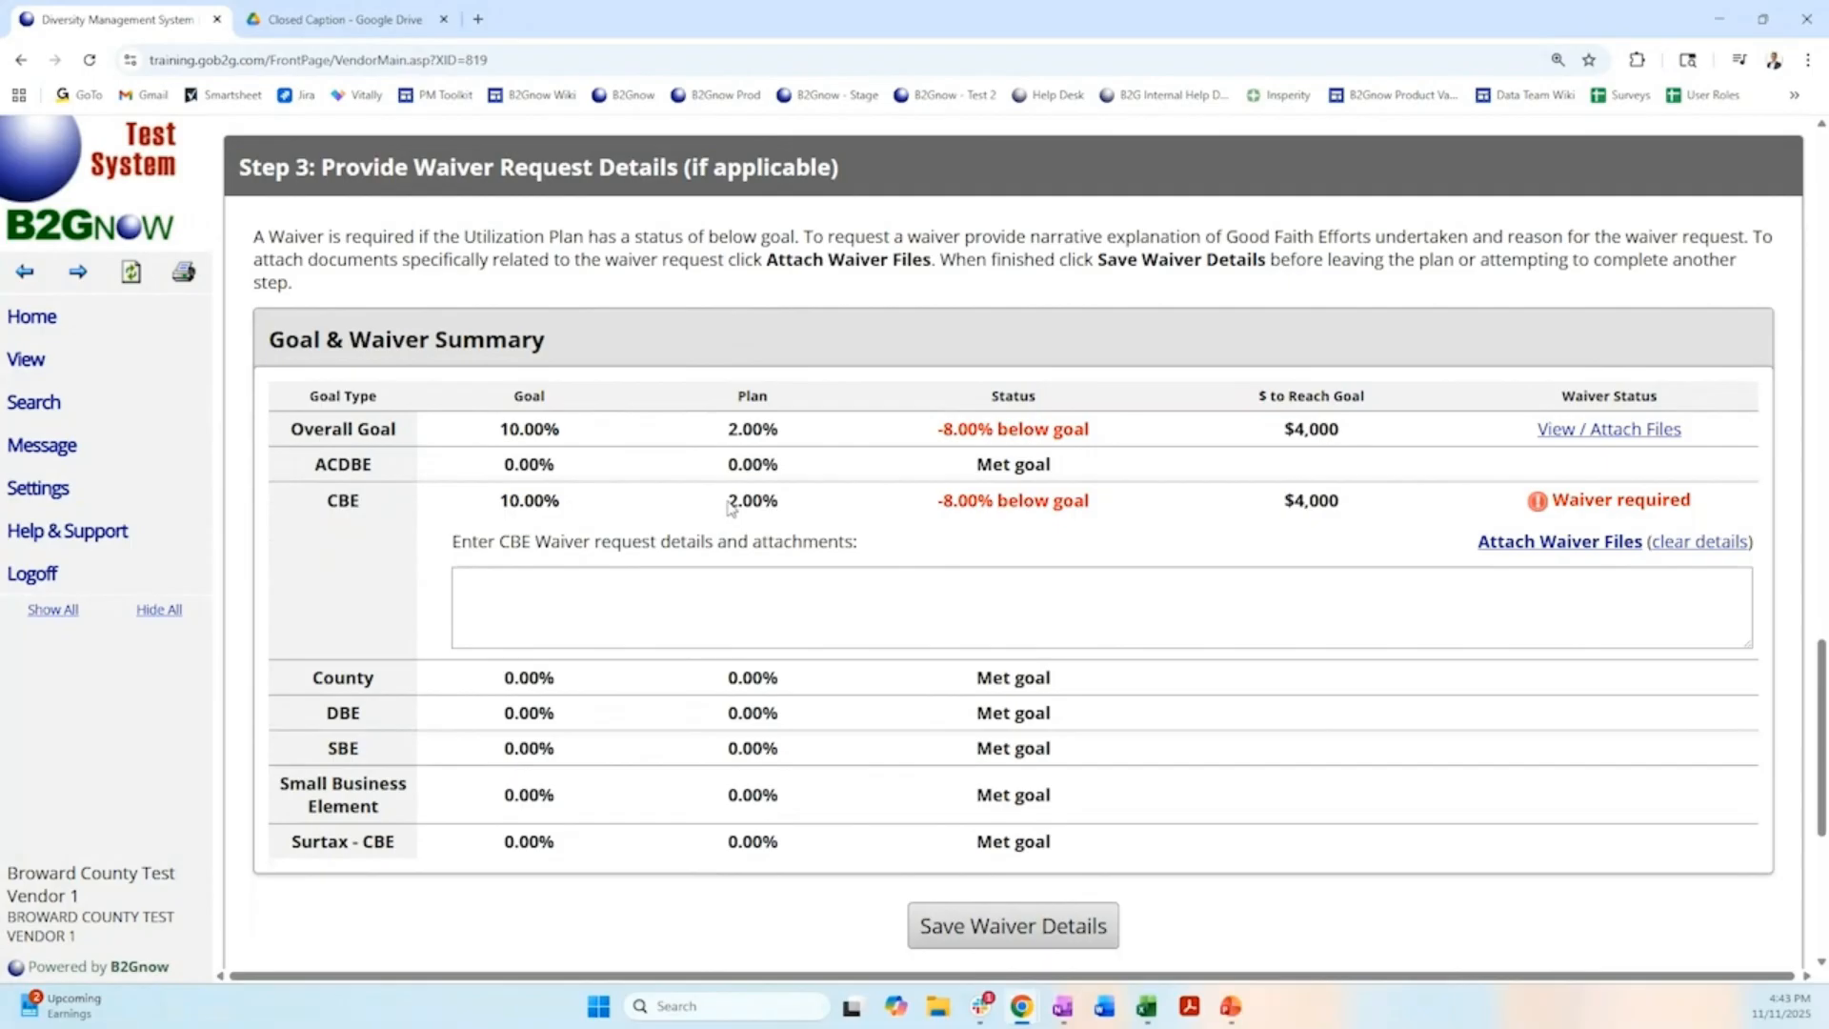
pyautogui.moveTo(728, 500); pyautogui.dragTo(800, 495)
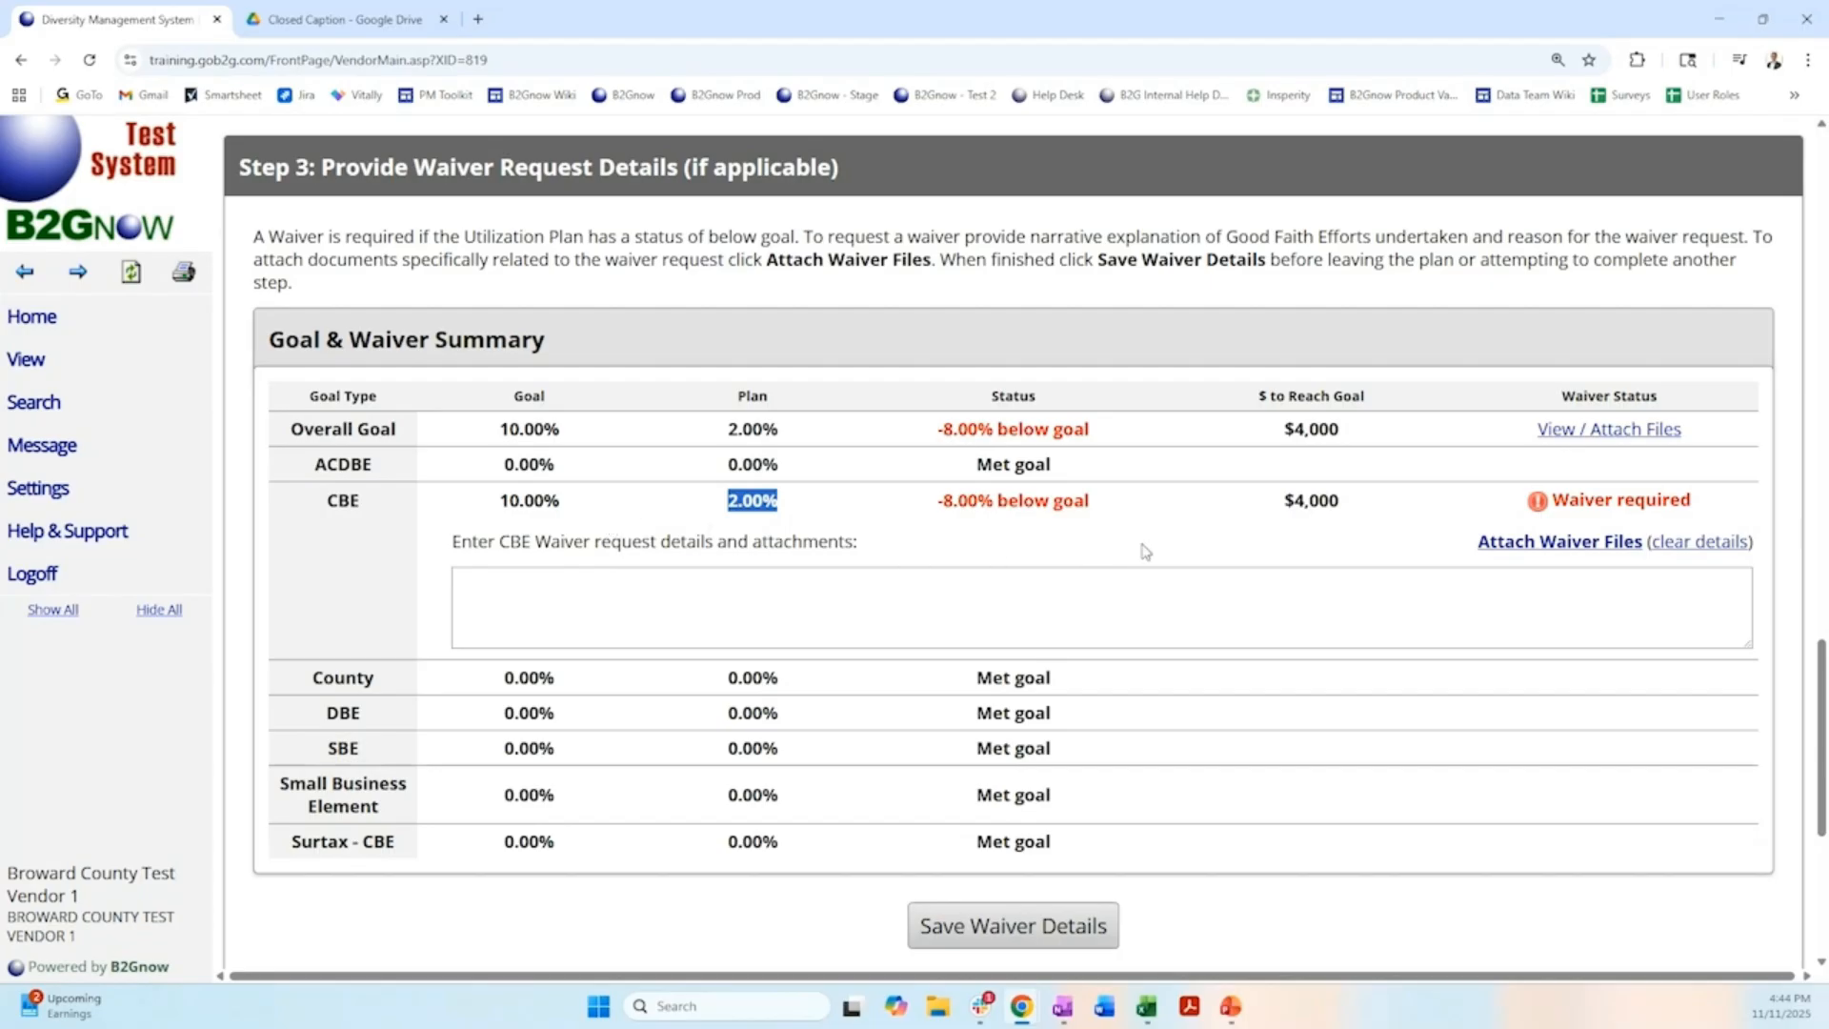
pyautogui.click(1556, 543)
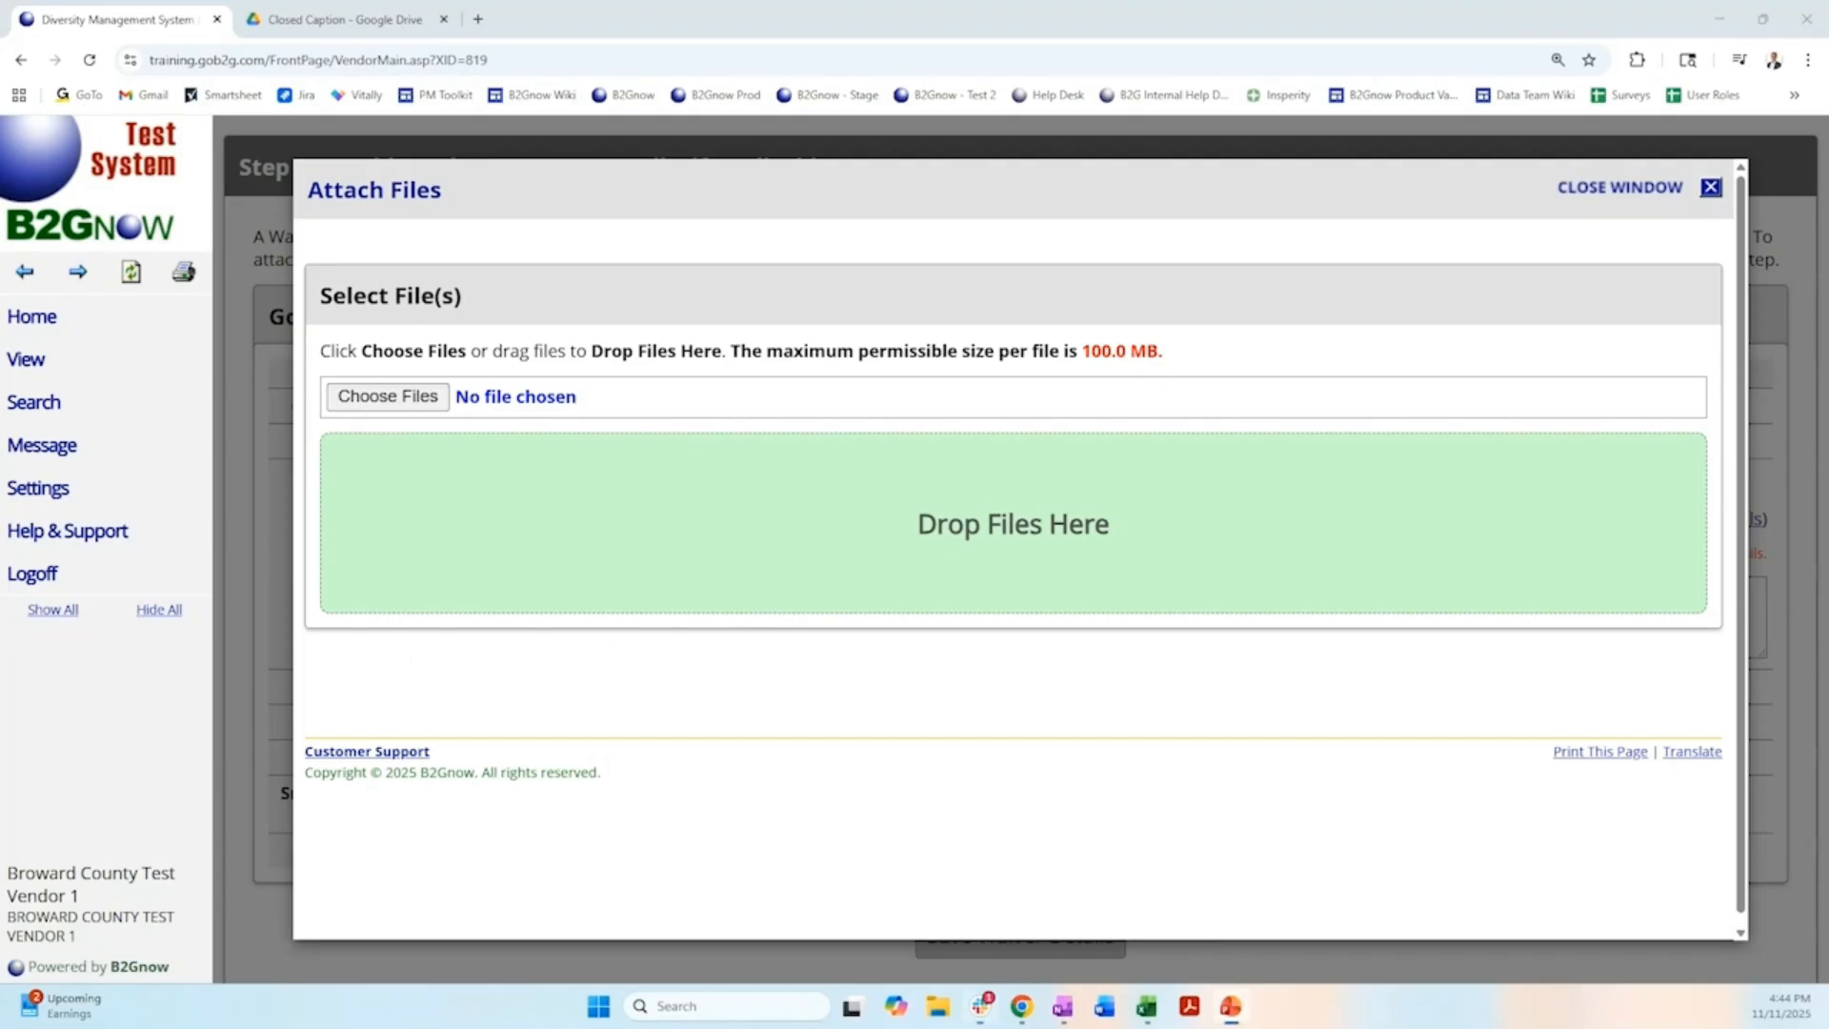
pyautogui.moveTo(305, 358); pyautogui.dragTo(1108, 522)
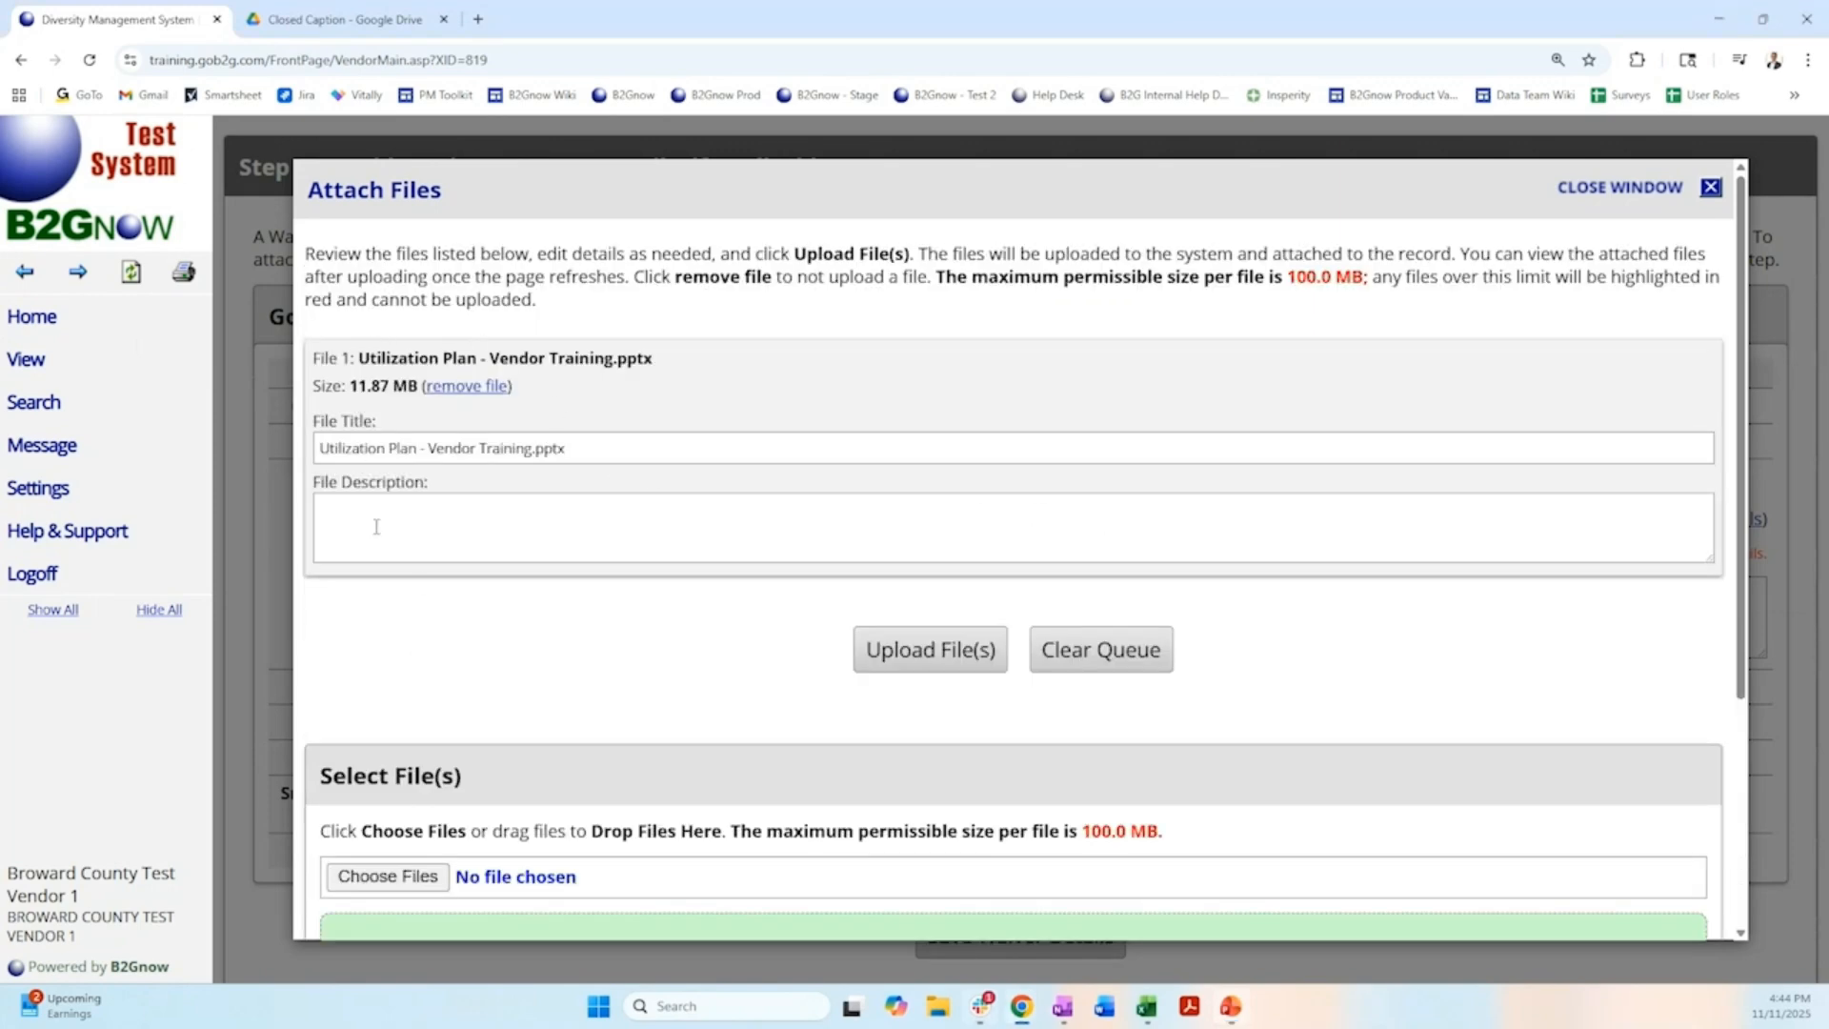
pyautogui.click(950, 651)
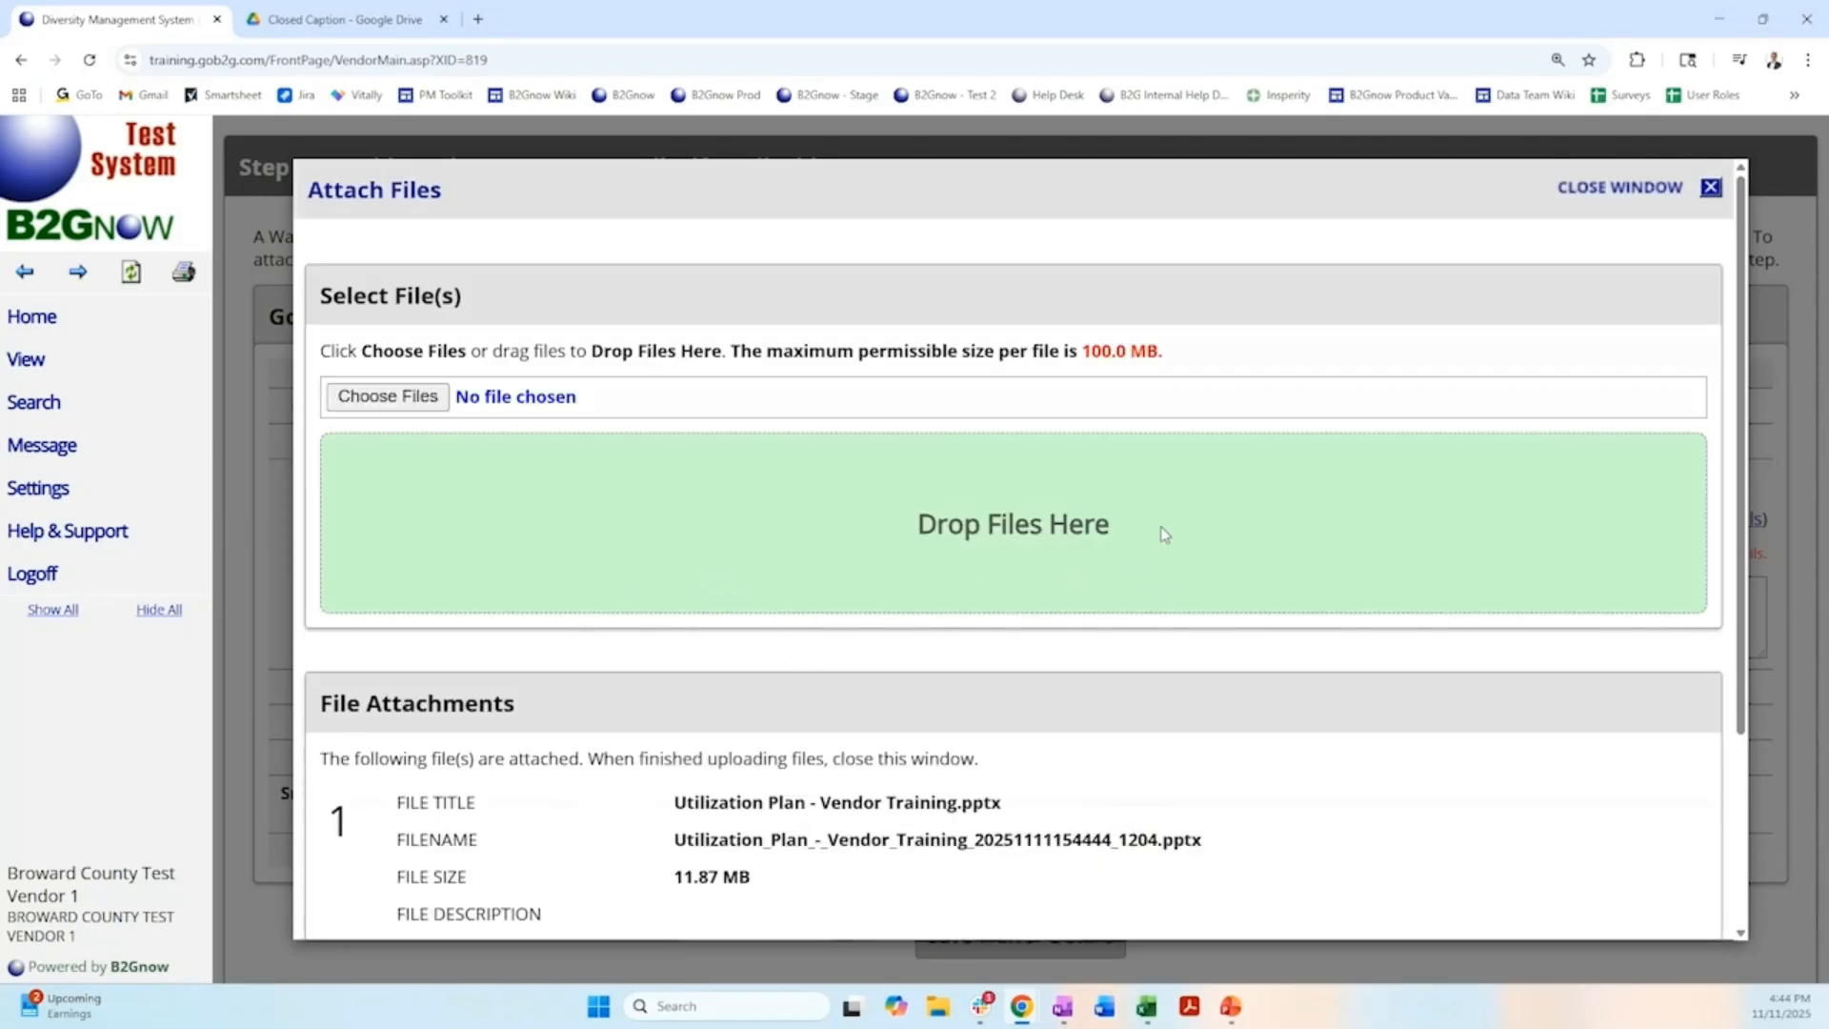
pyautogui.scroll(-1, 671, 585)
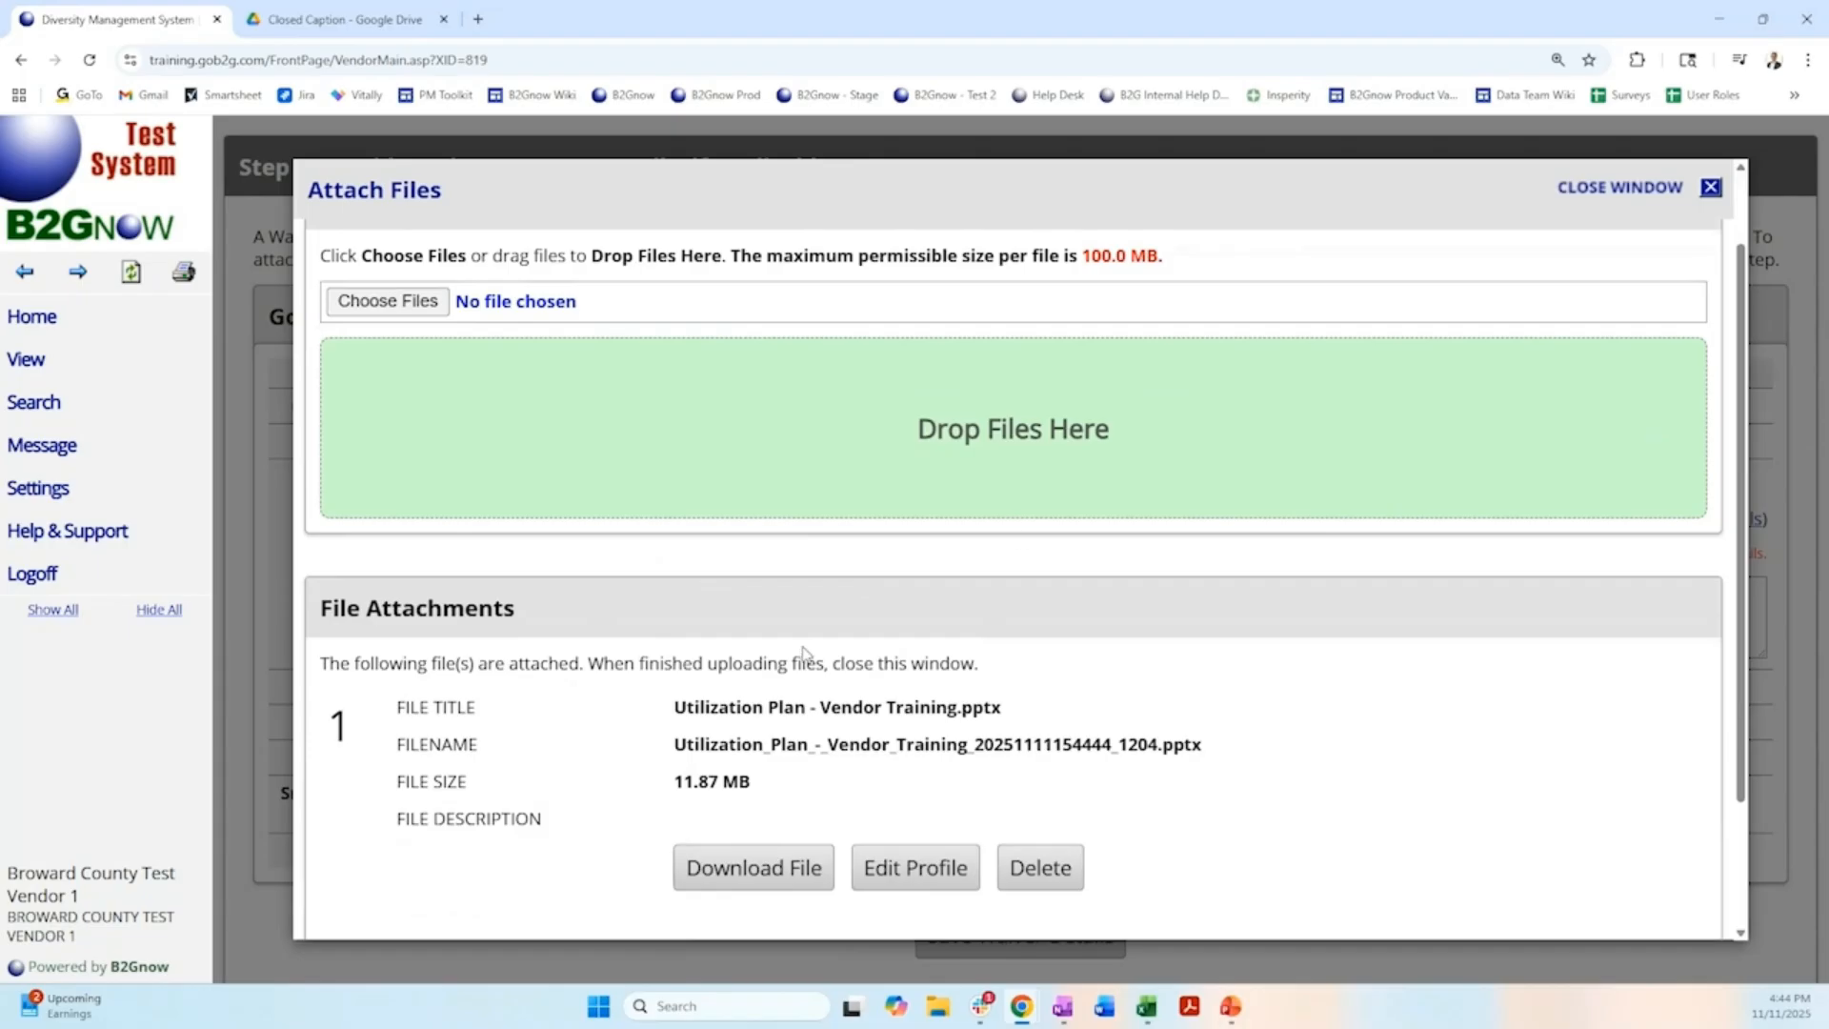
pyautogui.scroll(1, 805, 654)
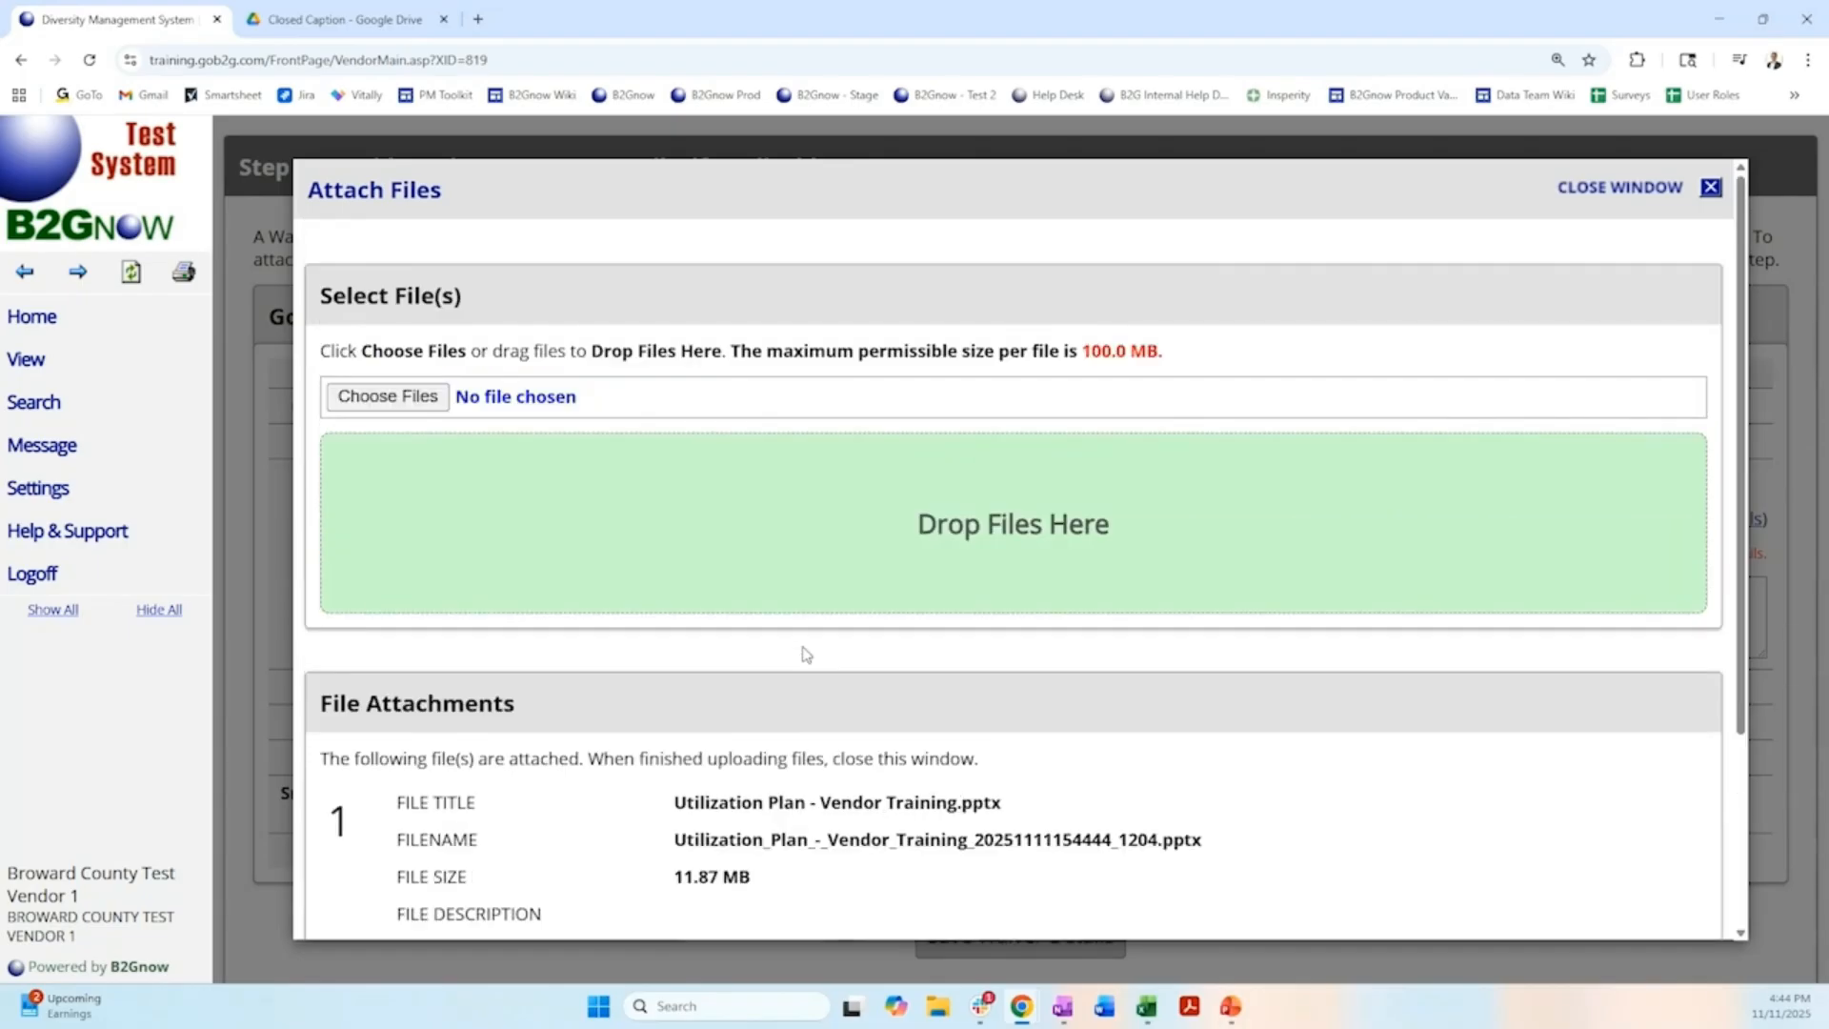
pyautogui.click(1588, 188)
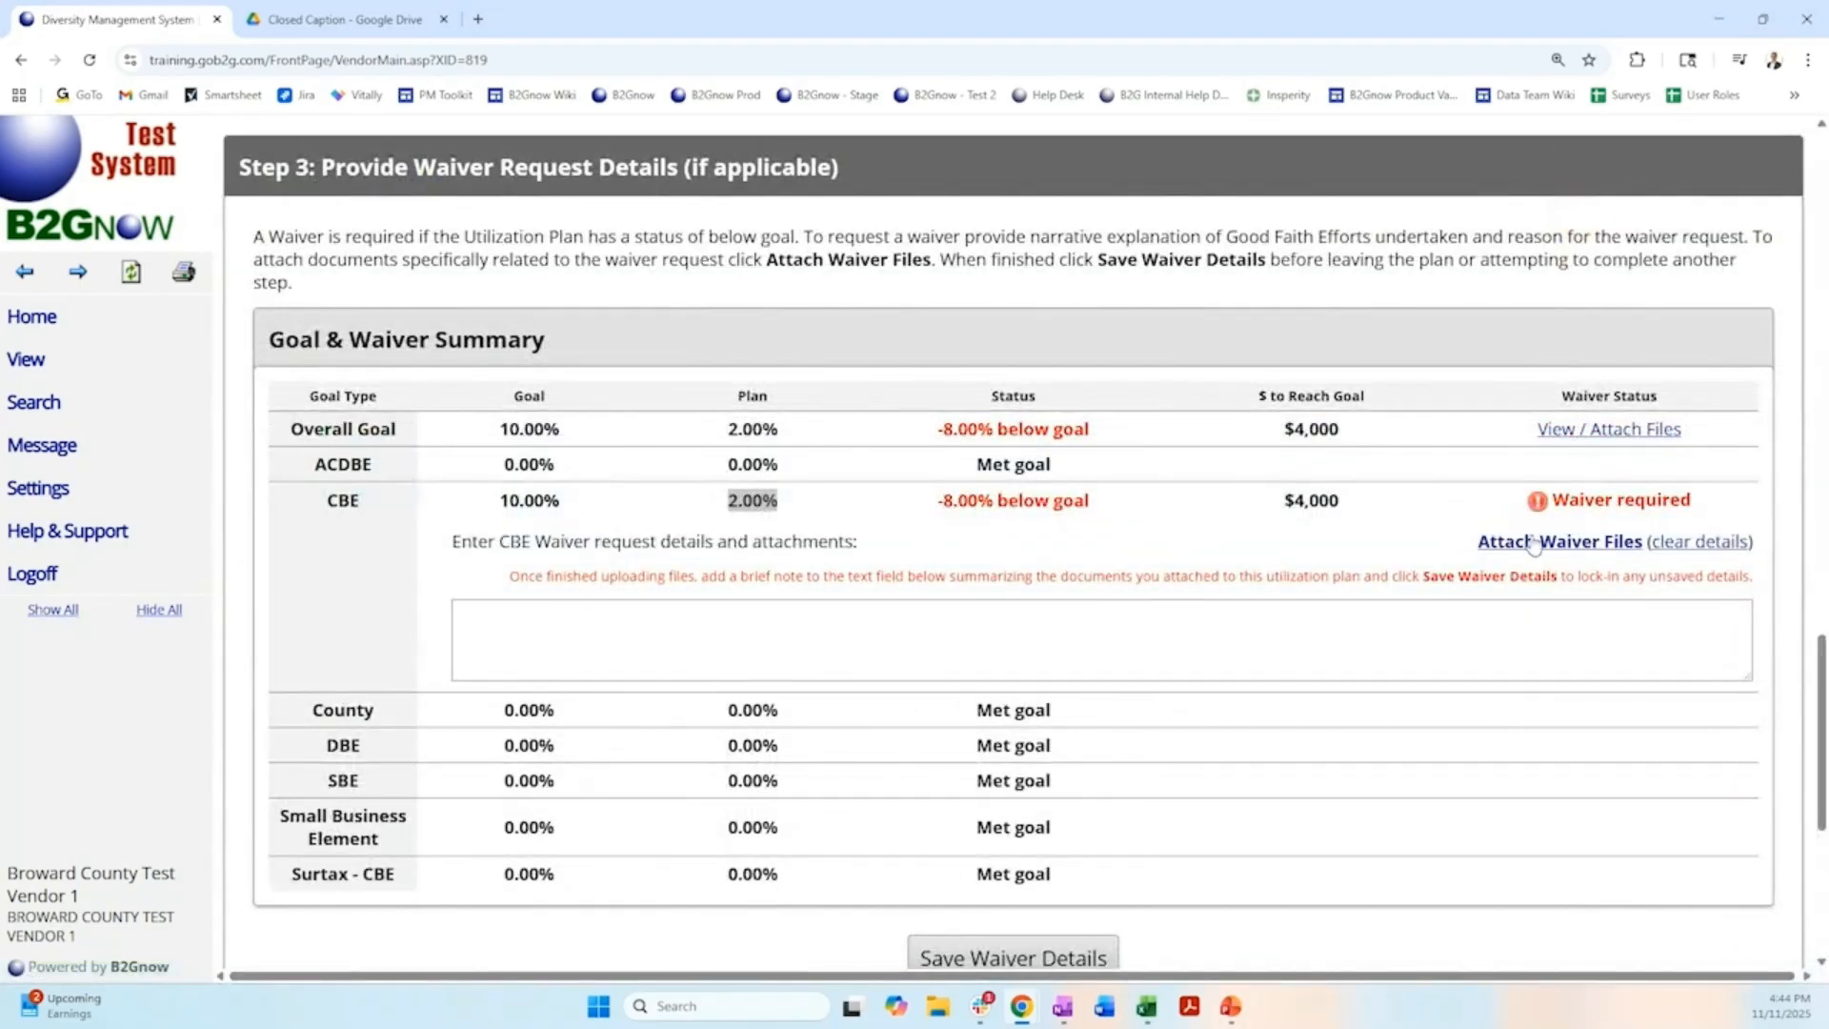
# Enter "Businesses are not available, good faith efforts are attached." as the CBE waiver request details.
pyautogui.click(526, 640)
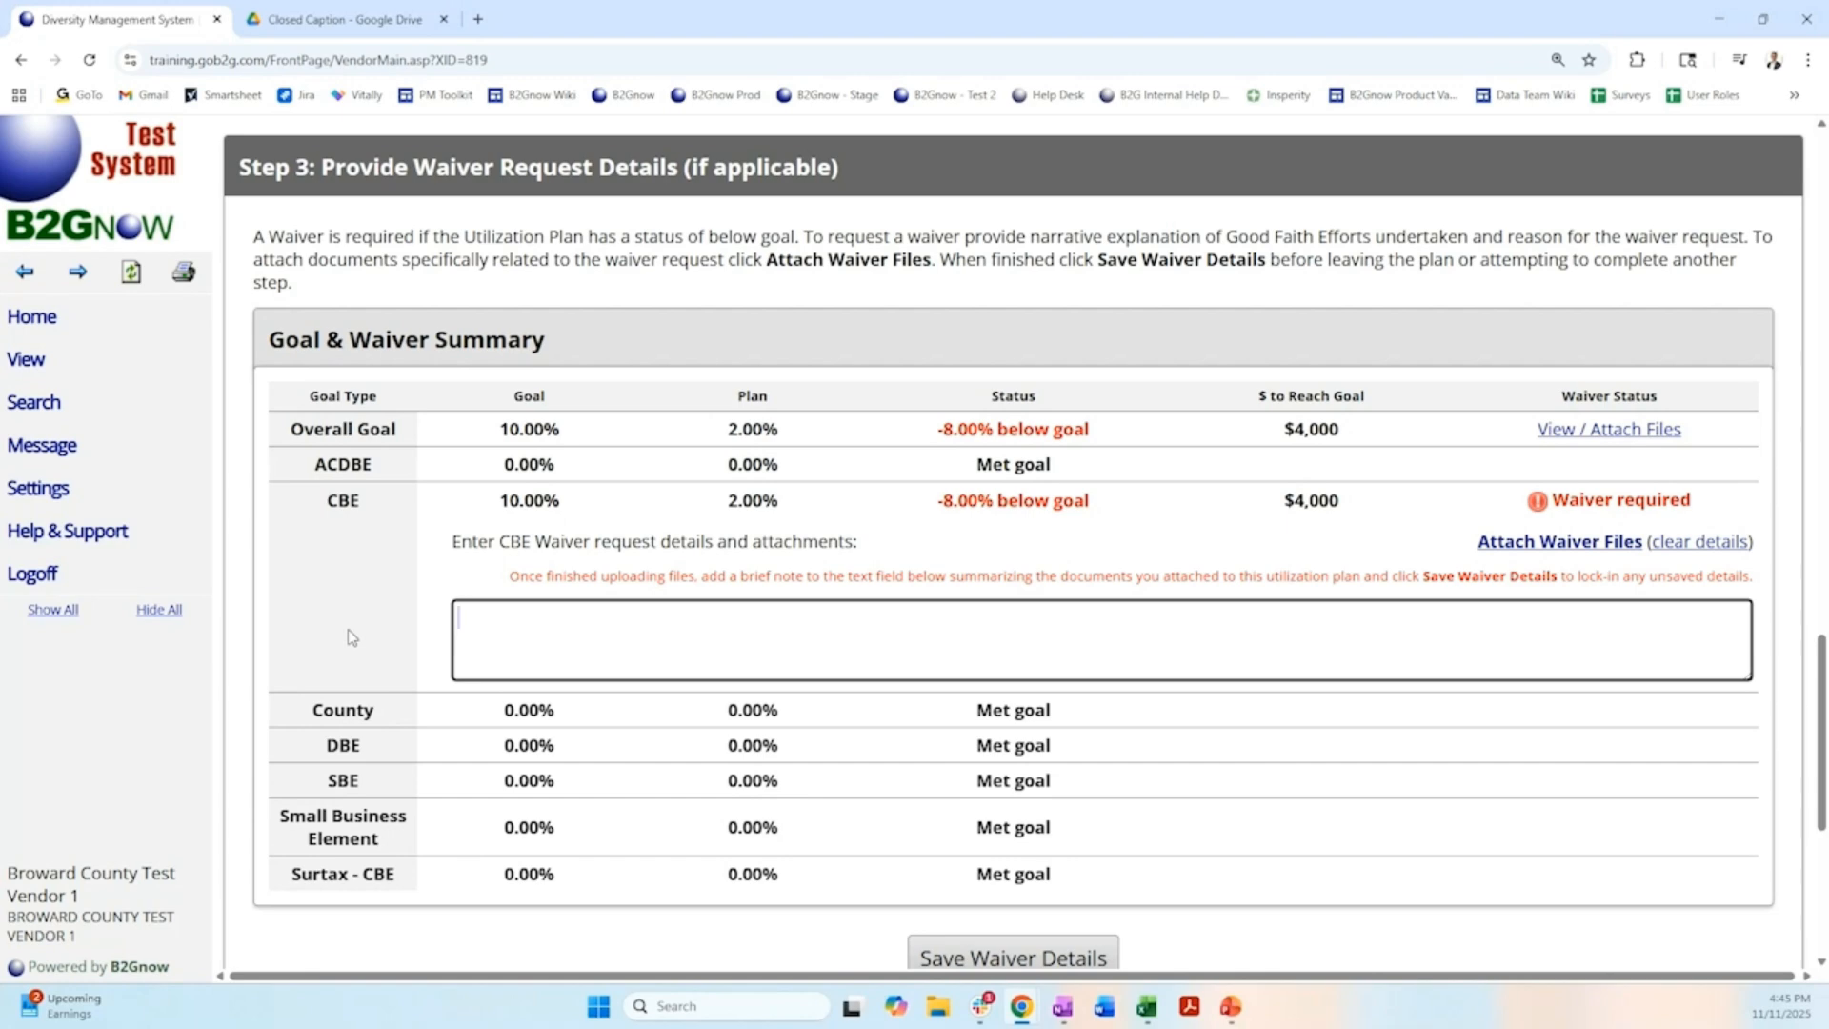
pyautogui.write('Businesses are not av')
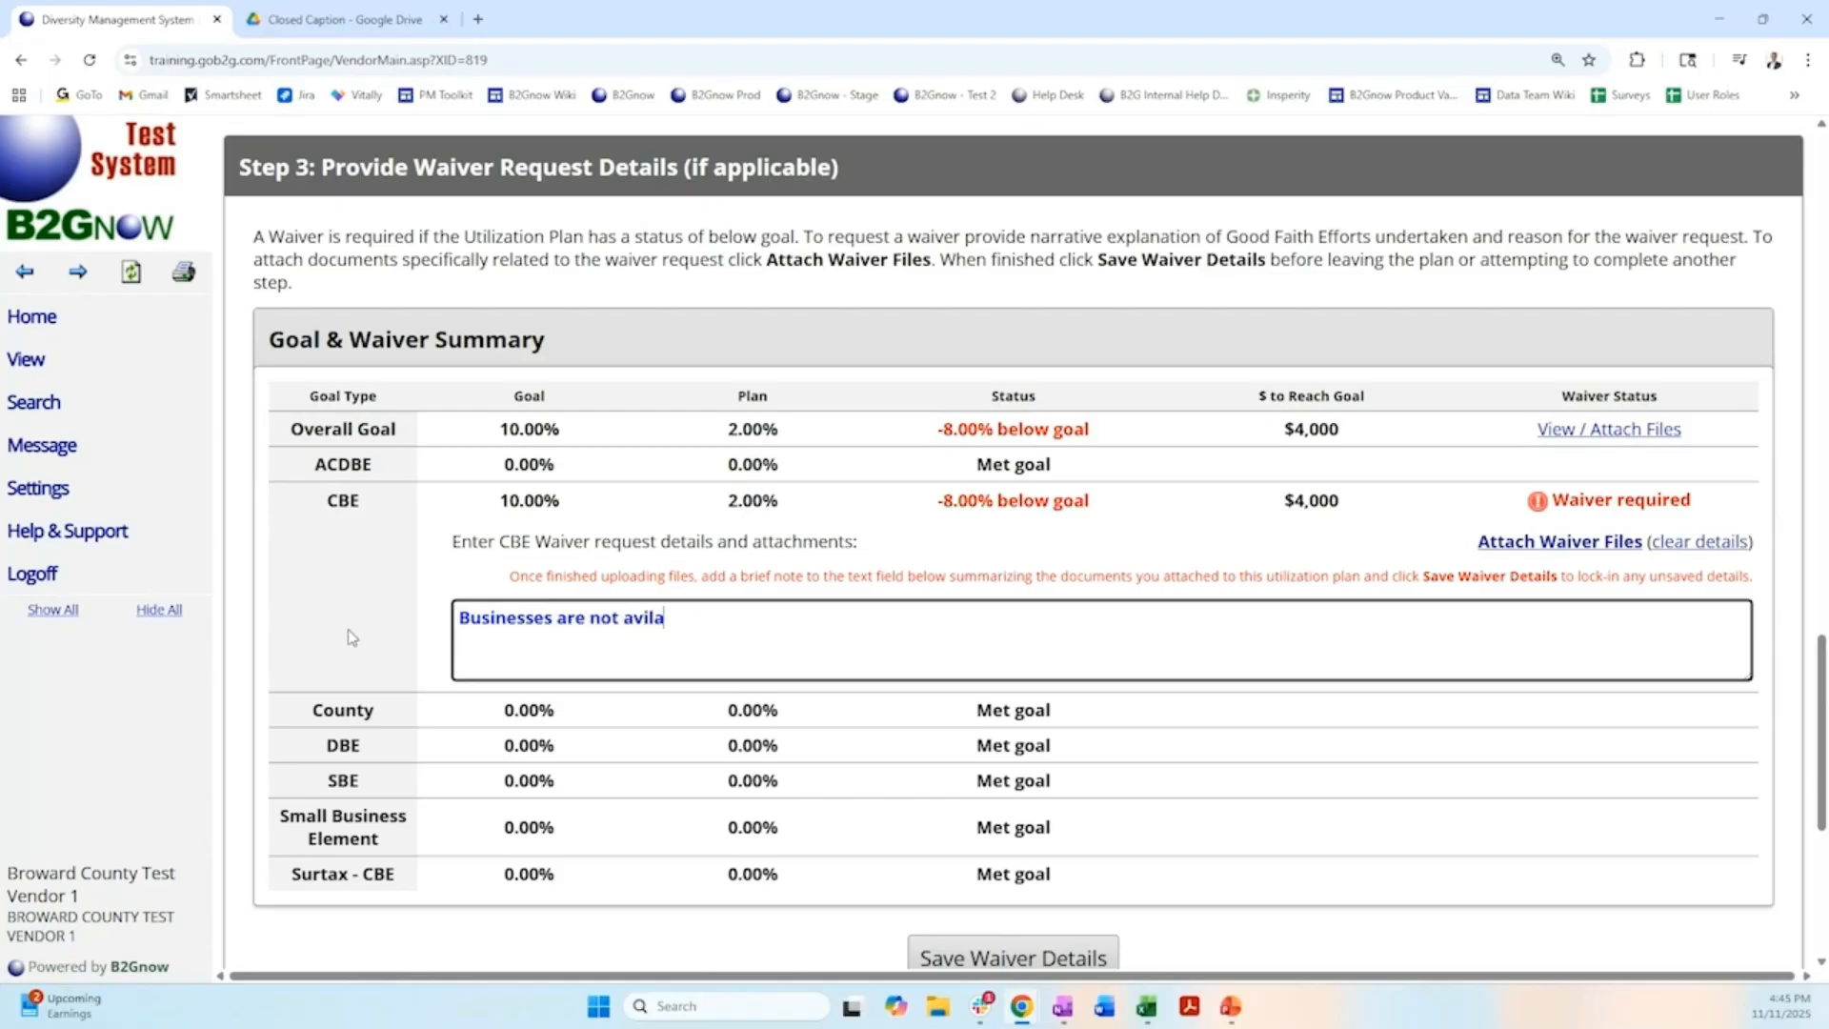
pyautogui.write('ailable, ')
pyautogui.write('so')
pyautogui.press('BackSpace')
pyautogui.press('BackSpace')
pyautogui.write('good faith eff')
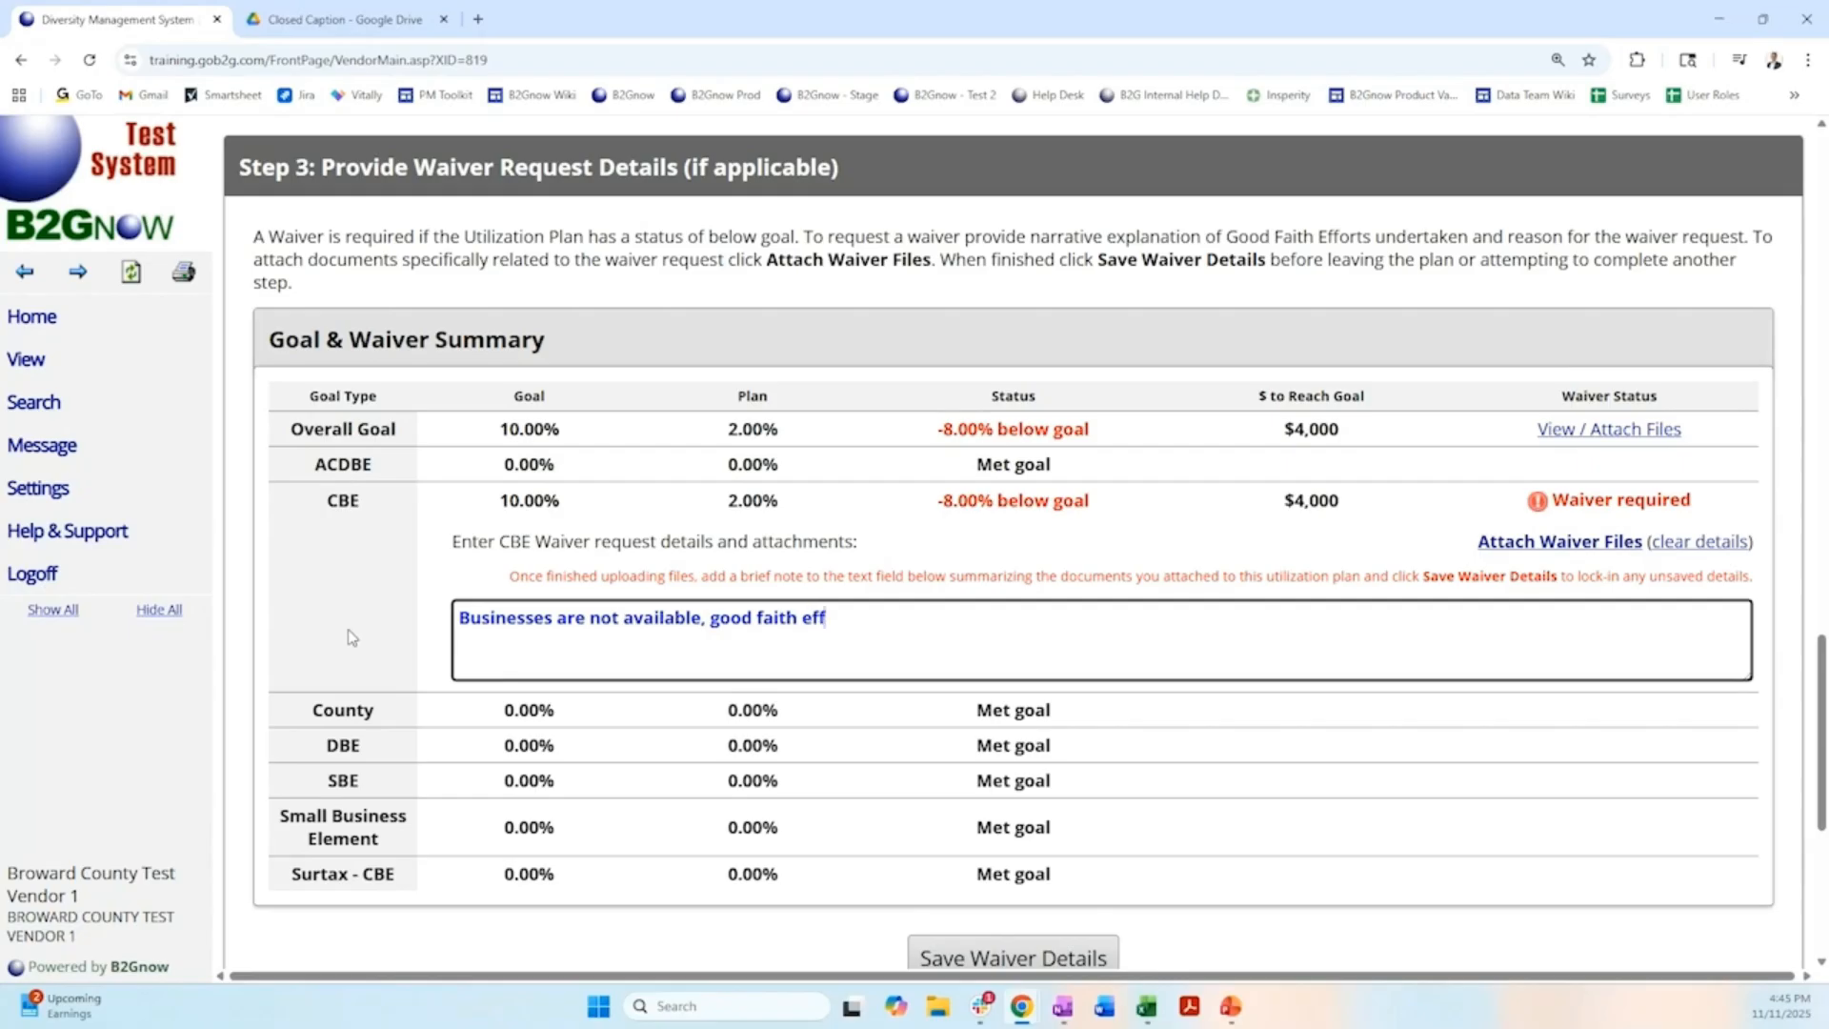
pyautogui.write('orts are attached.')
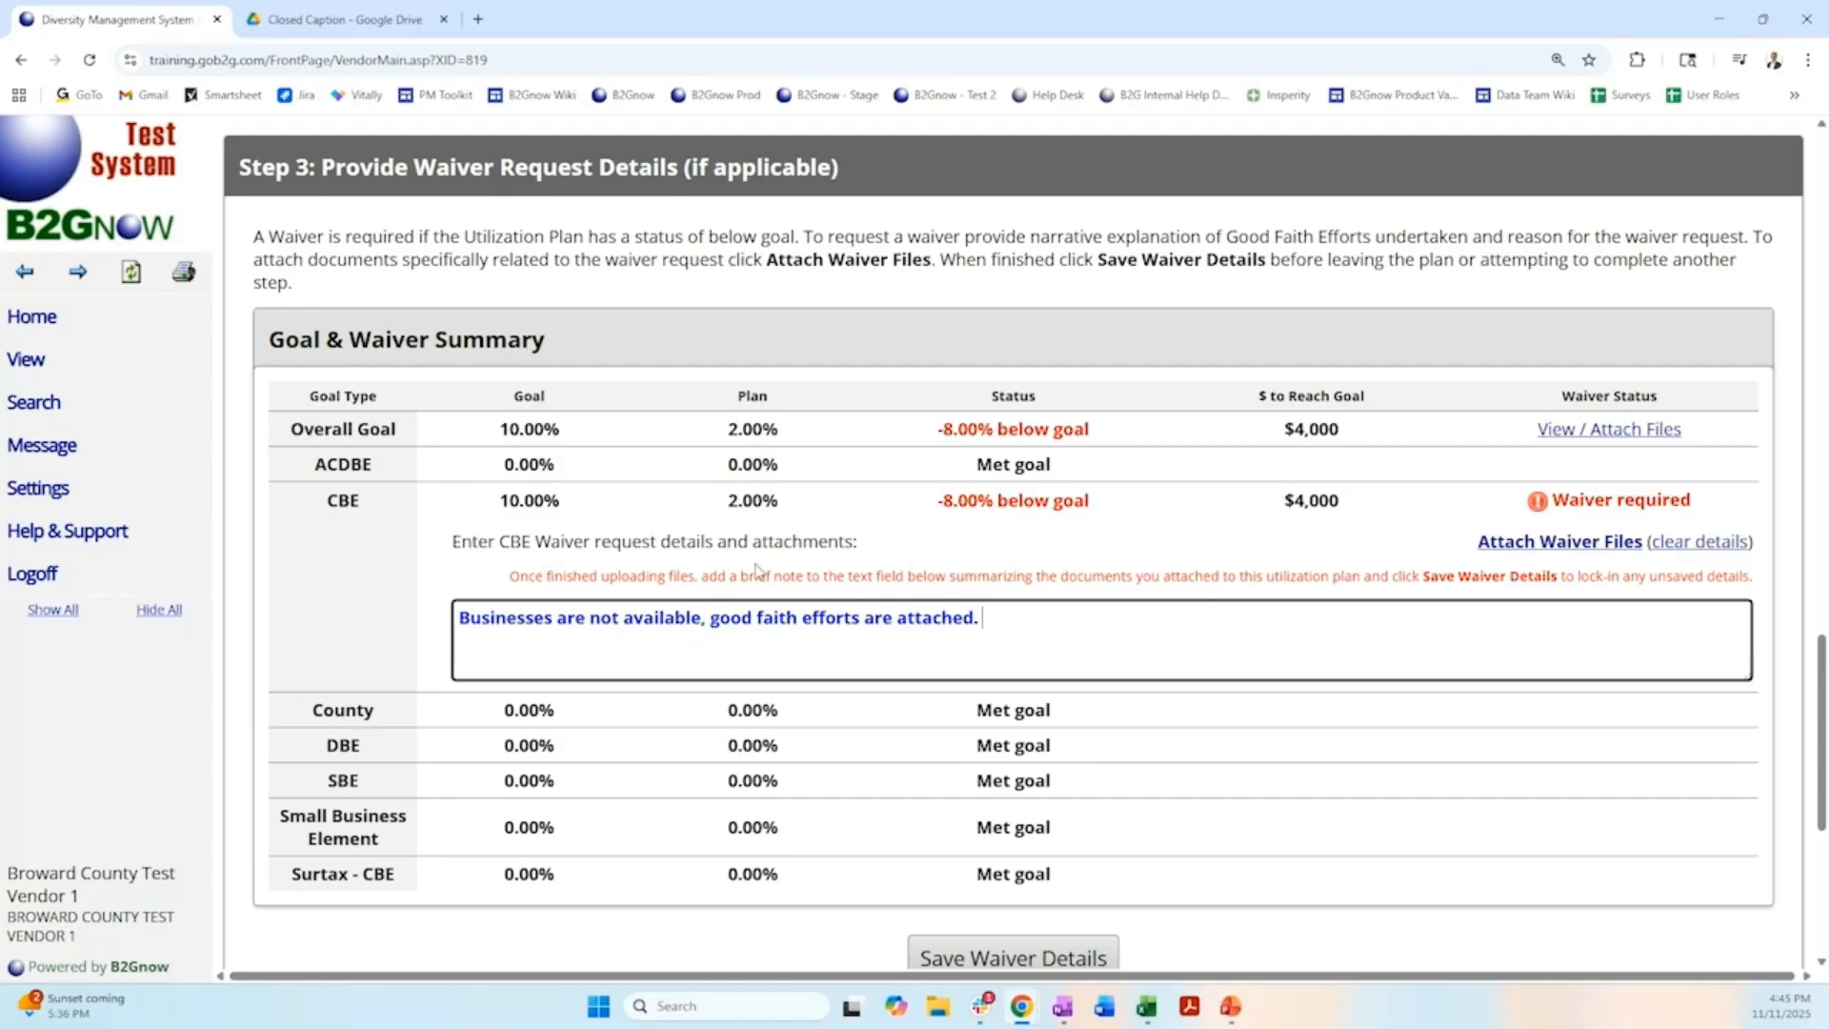
pyautogui.click(871, 558)
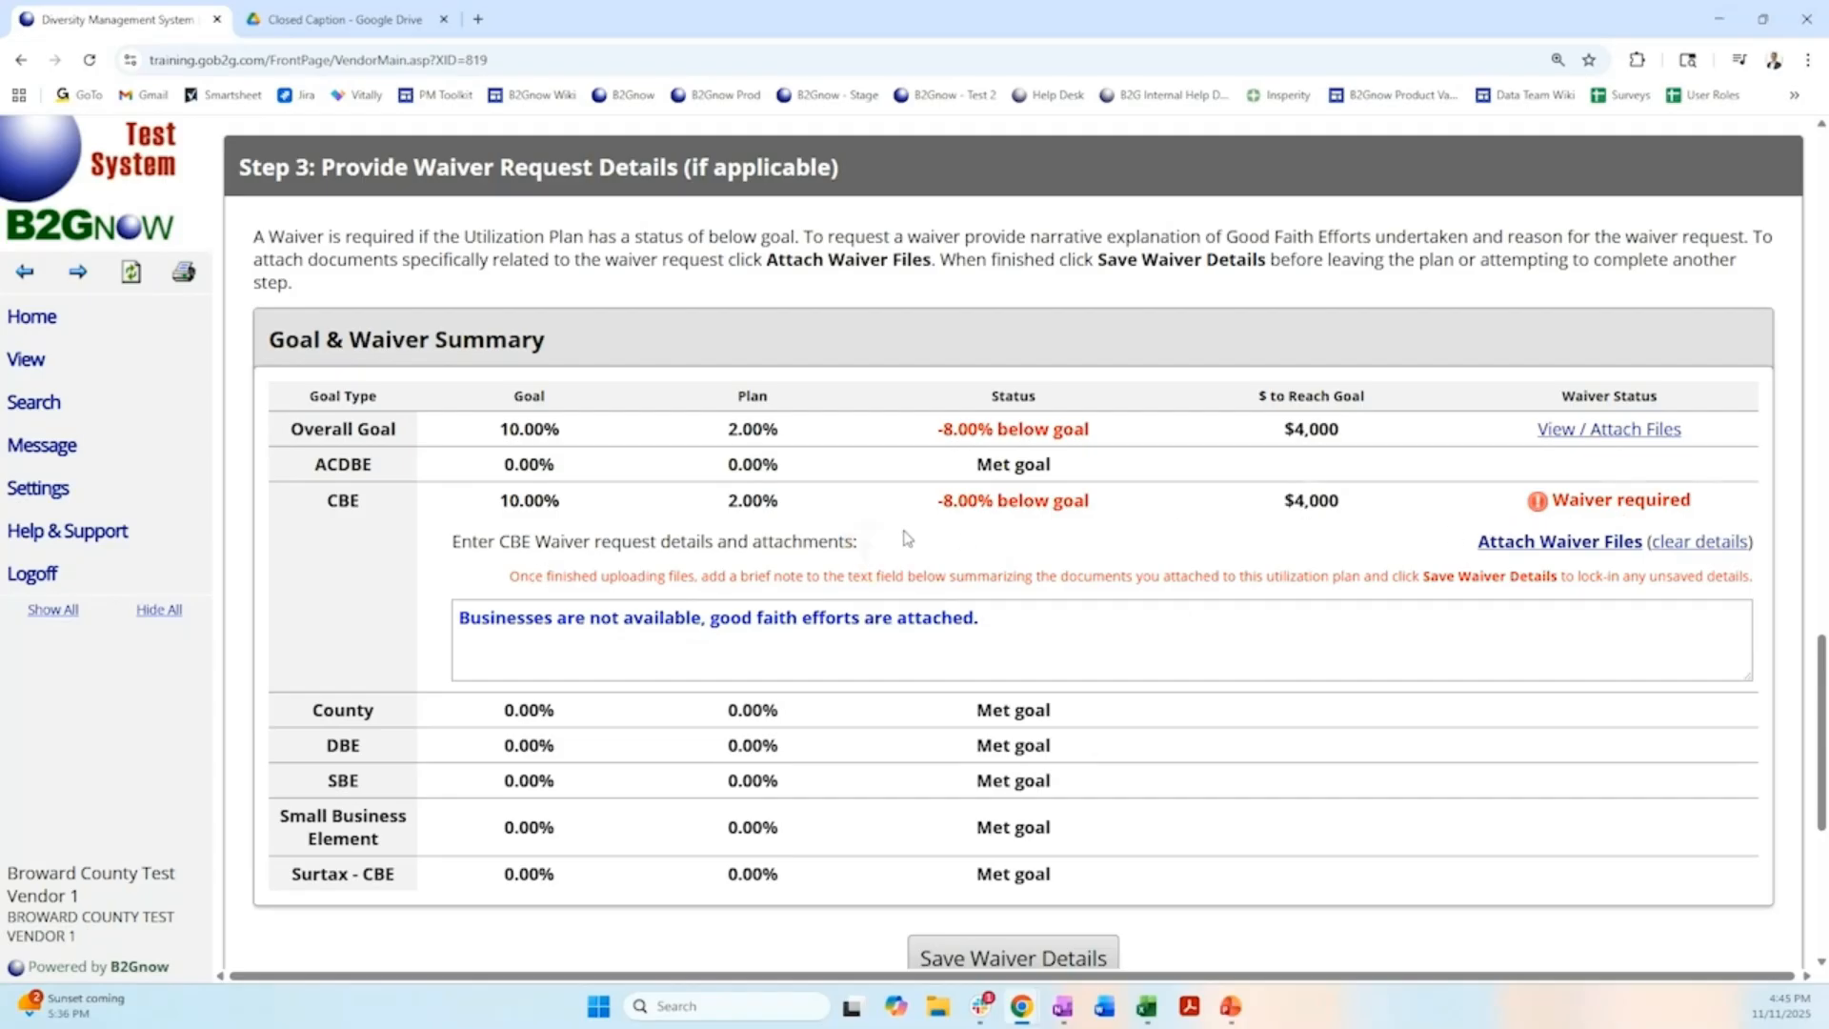
# Save the waiver details, and review the saved CBE waiver request and the plan's sign and submit section.
pyautogui.scroll(-1, 910, 539)
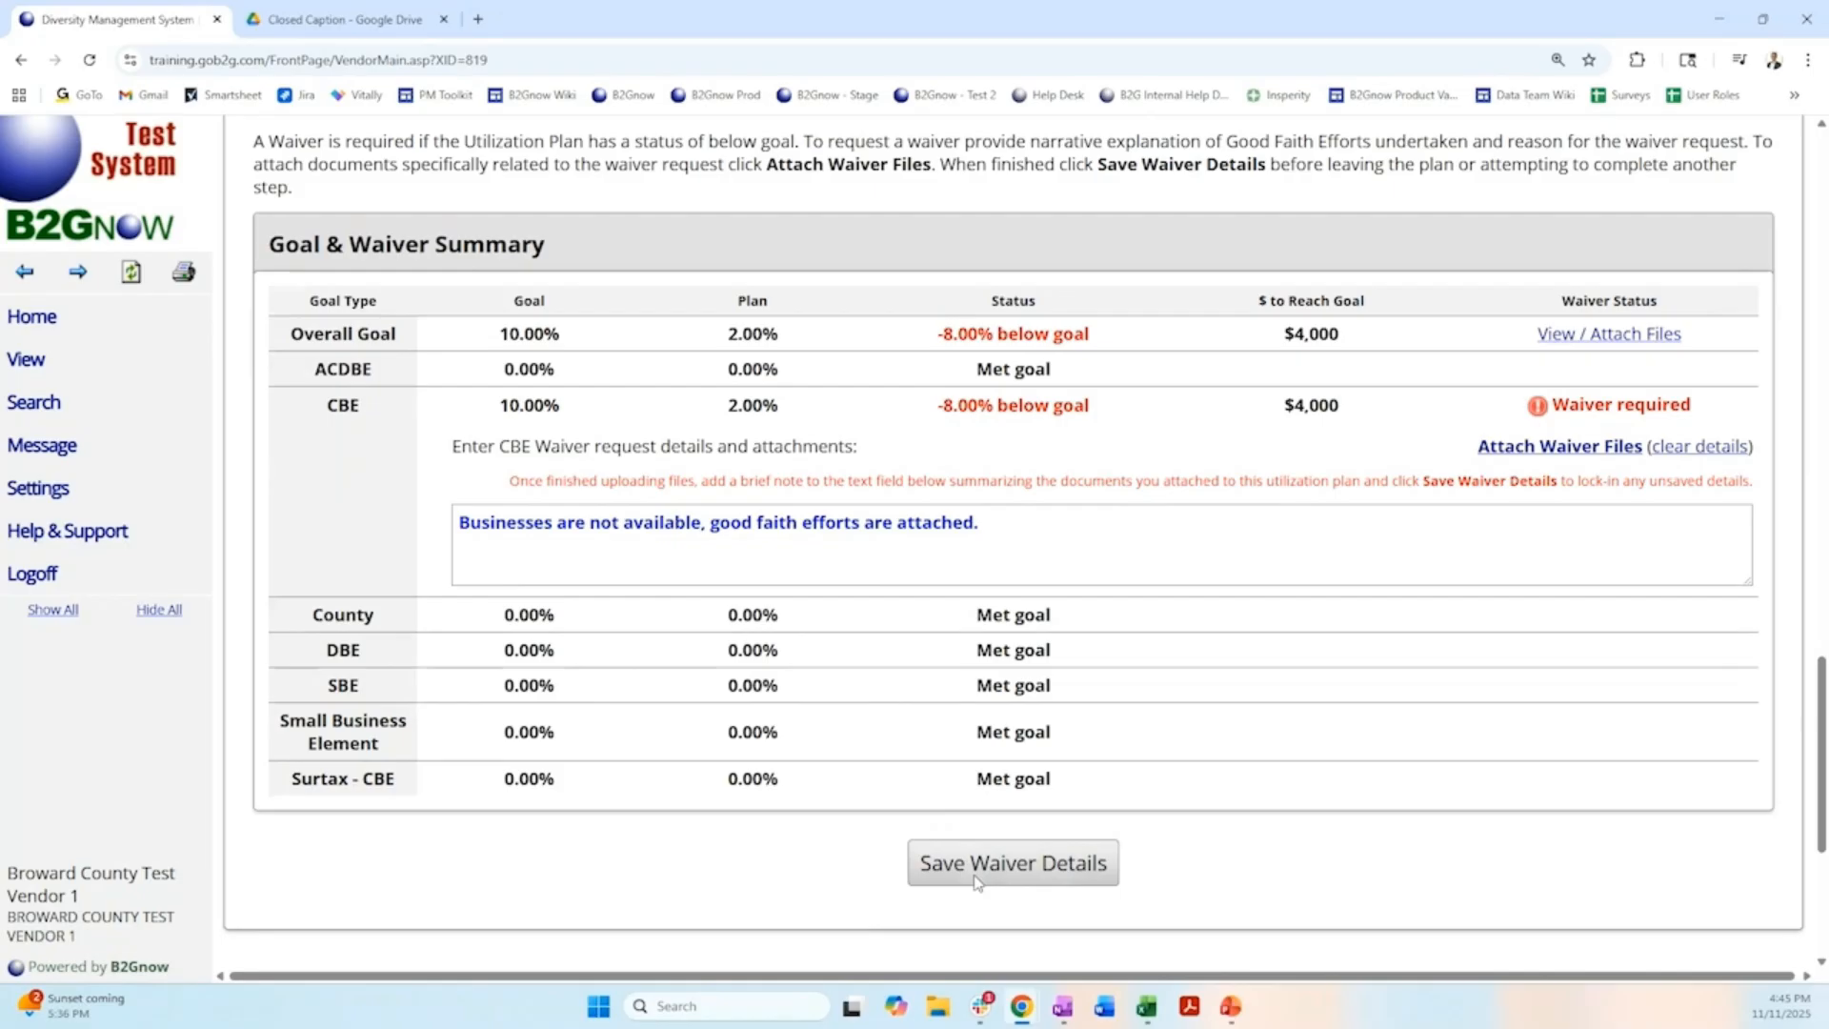
pyautogui.click(974, 874)
pyautogui.click(994, 182)
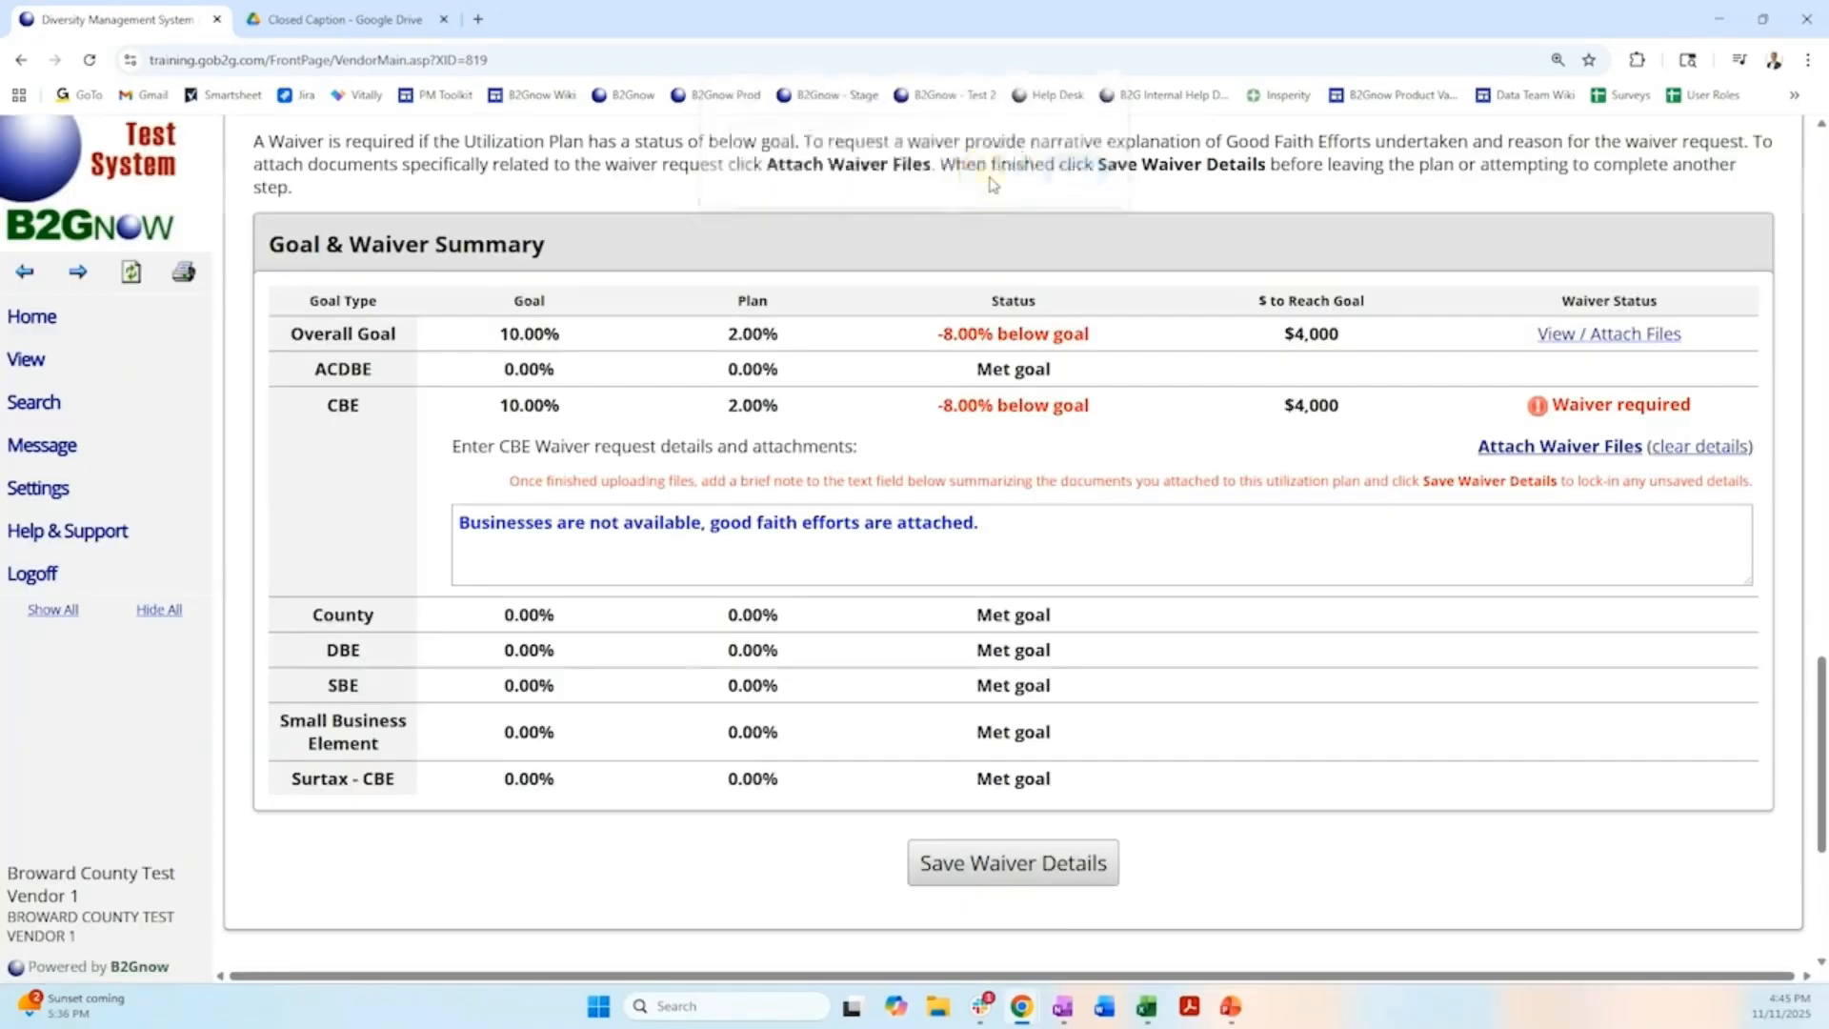
pyautogui.scroll(-10, 702, 367)
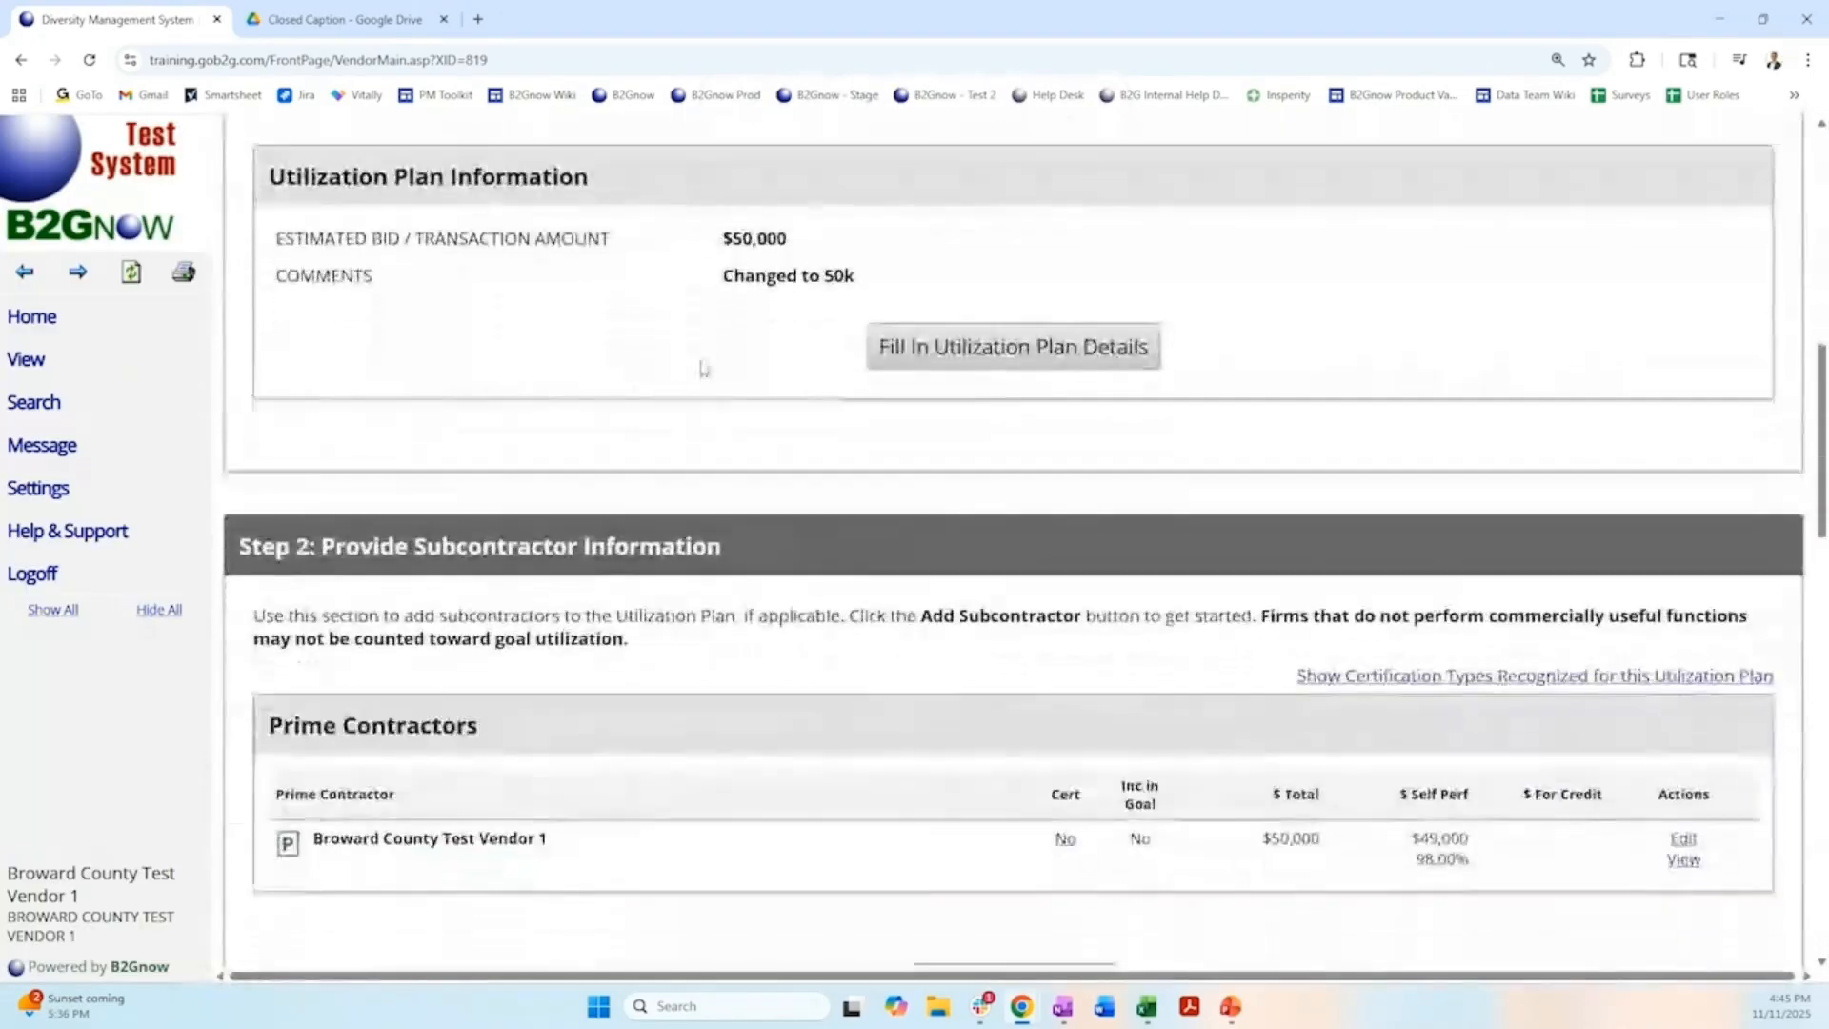
pyautogui.scroll(-14, 702, 368)
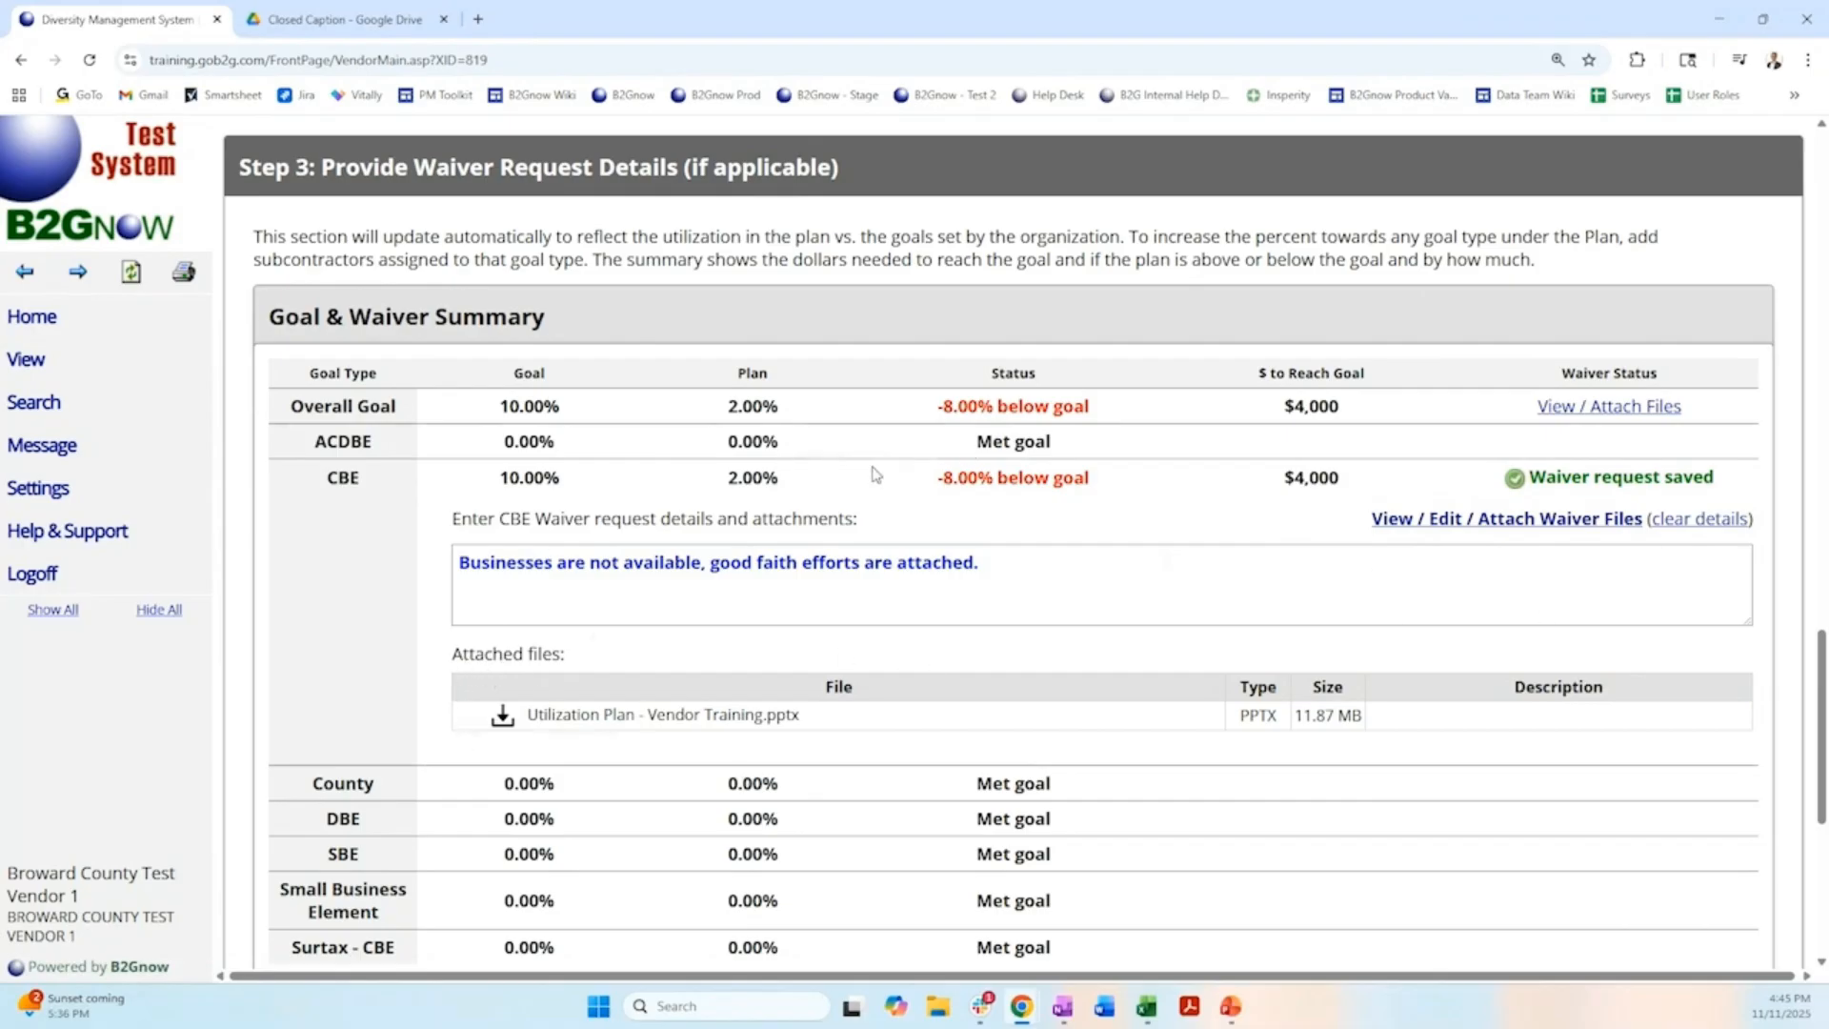
pyautogui.scroll(-5, 876, 473)
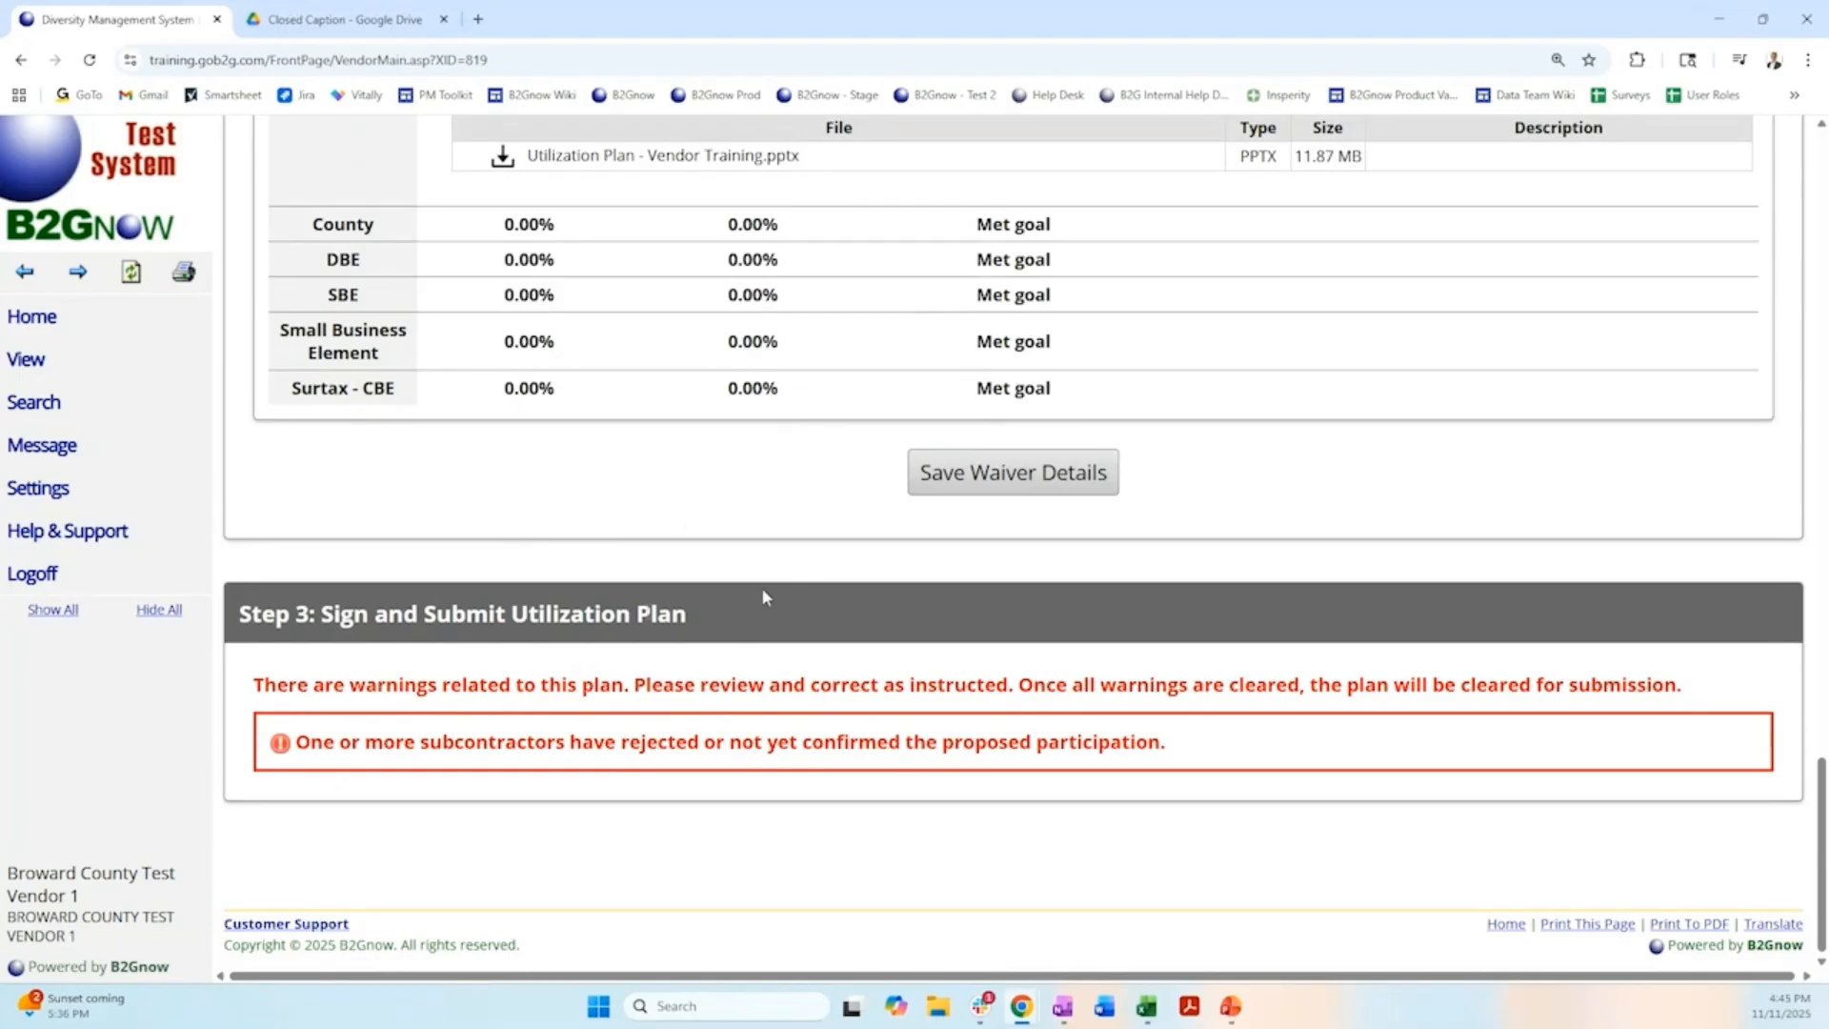
# Send a confirmation reminder to Broward County Test Vendor 2 from its entry in the subcontractor list.
pyautogui.scroll(9, 762, 587)
pyautogui.scroll(3, 764, 597)
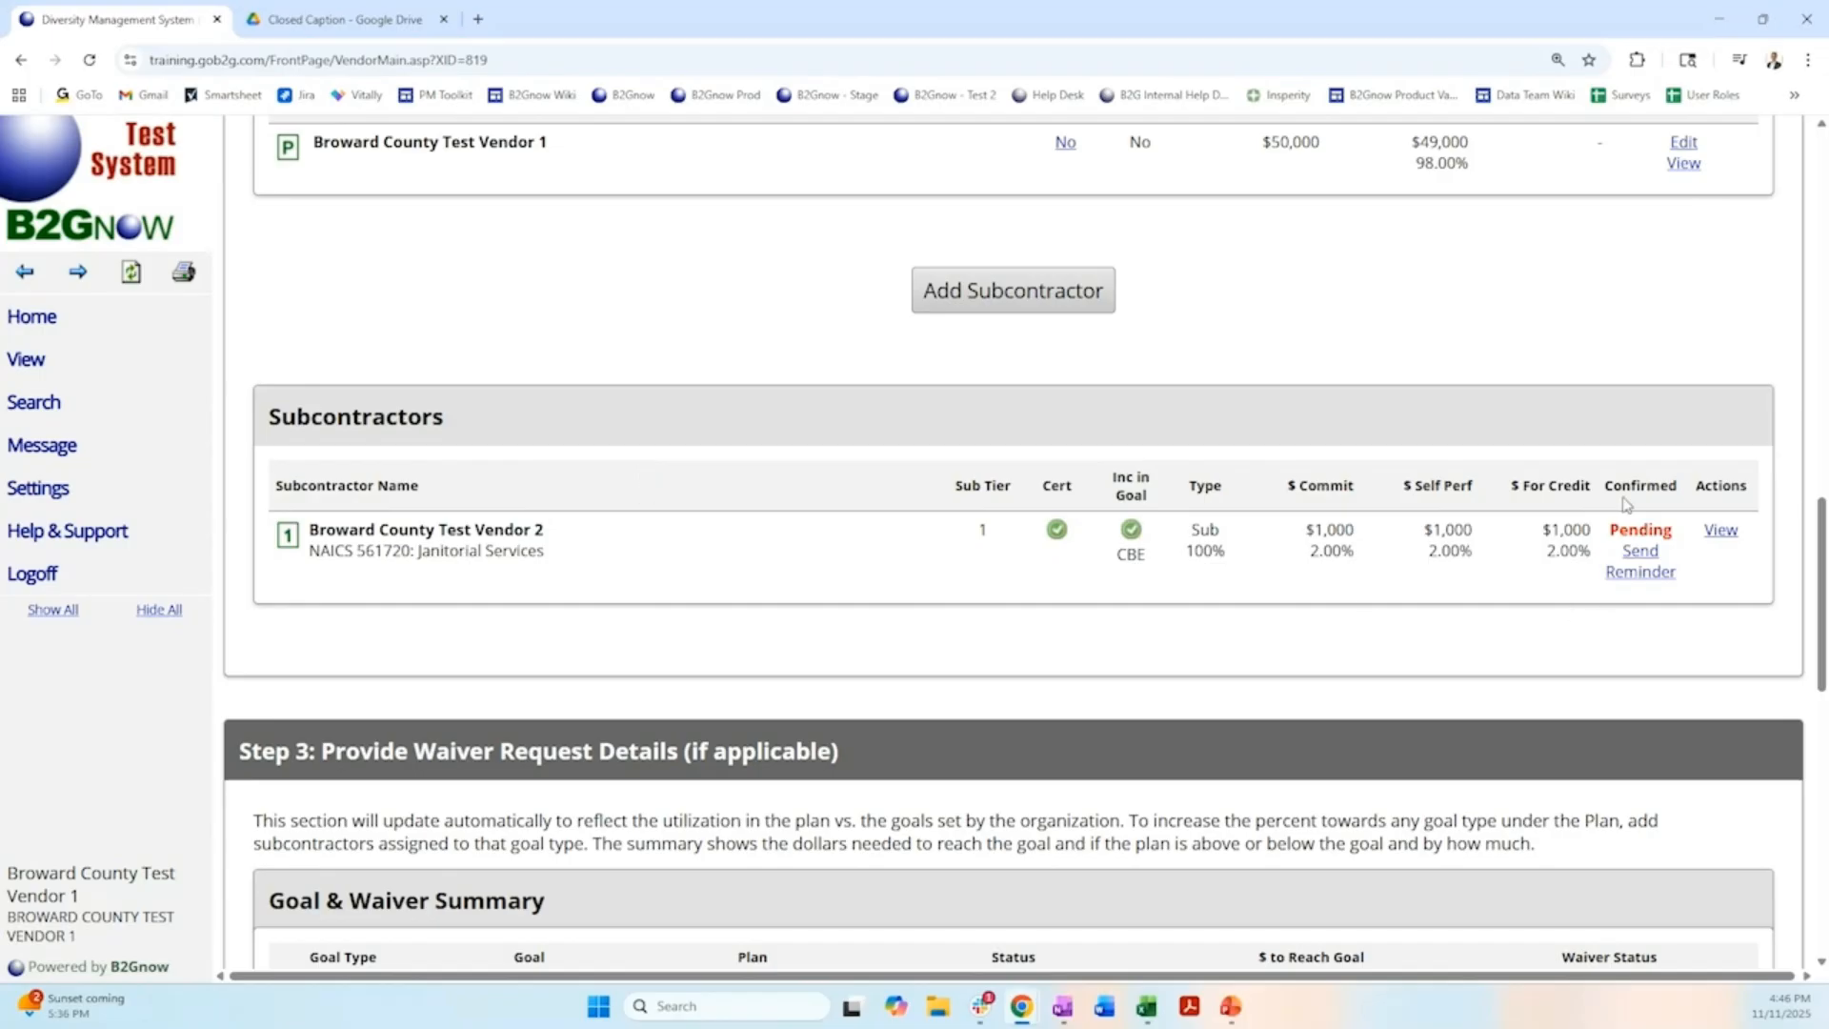
pyautogui.moveTo(1606, 486); pyautogui.dragTo(1682, 515)
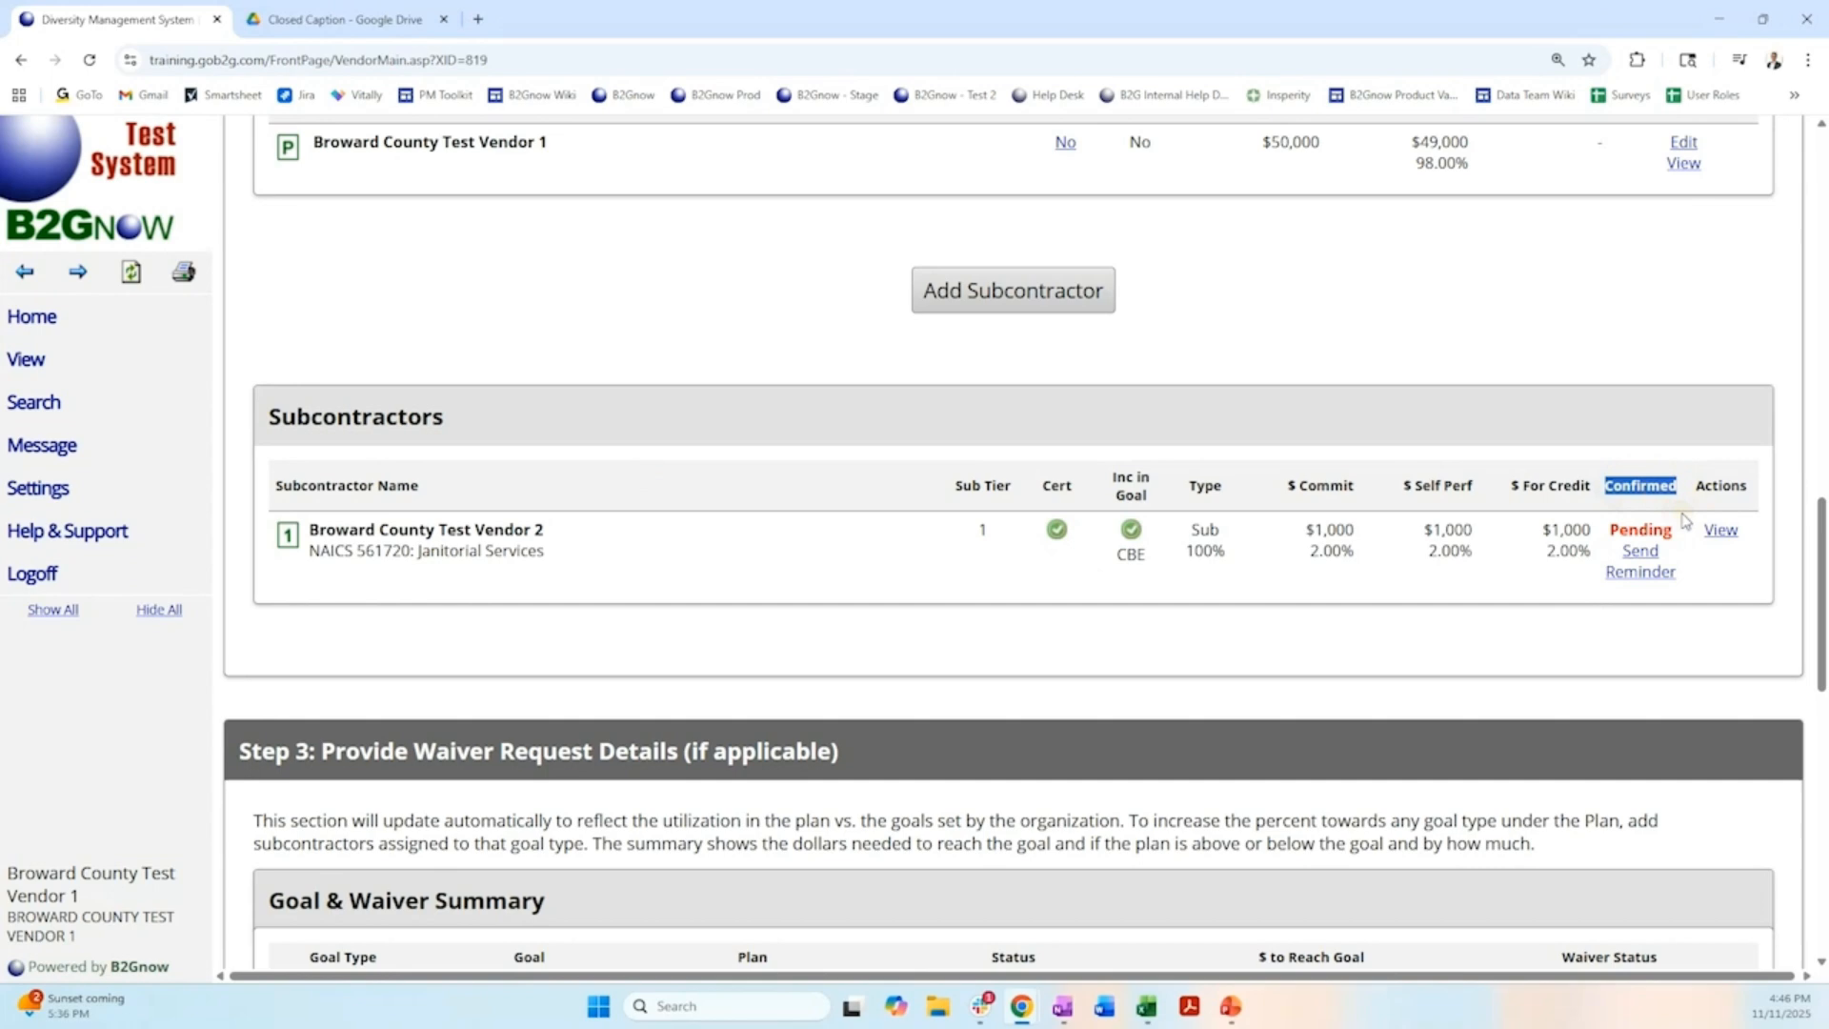
pyautogui.click(1640, 562)
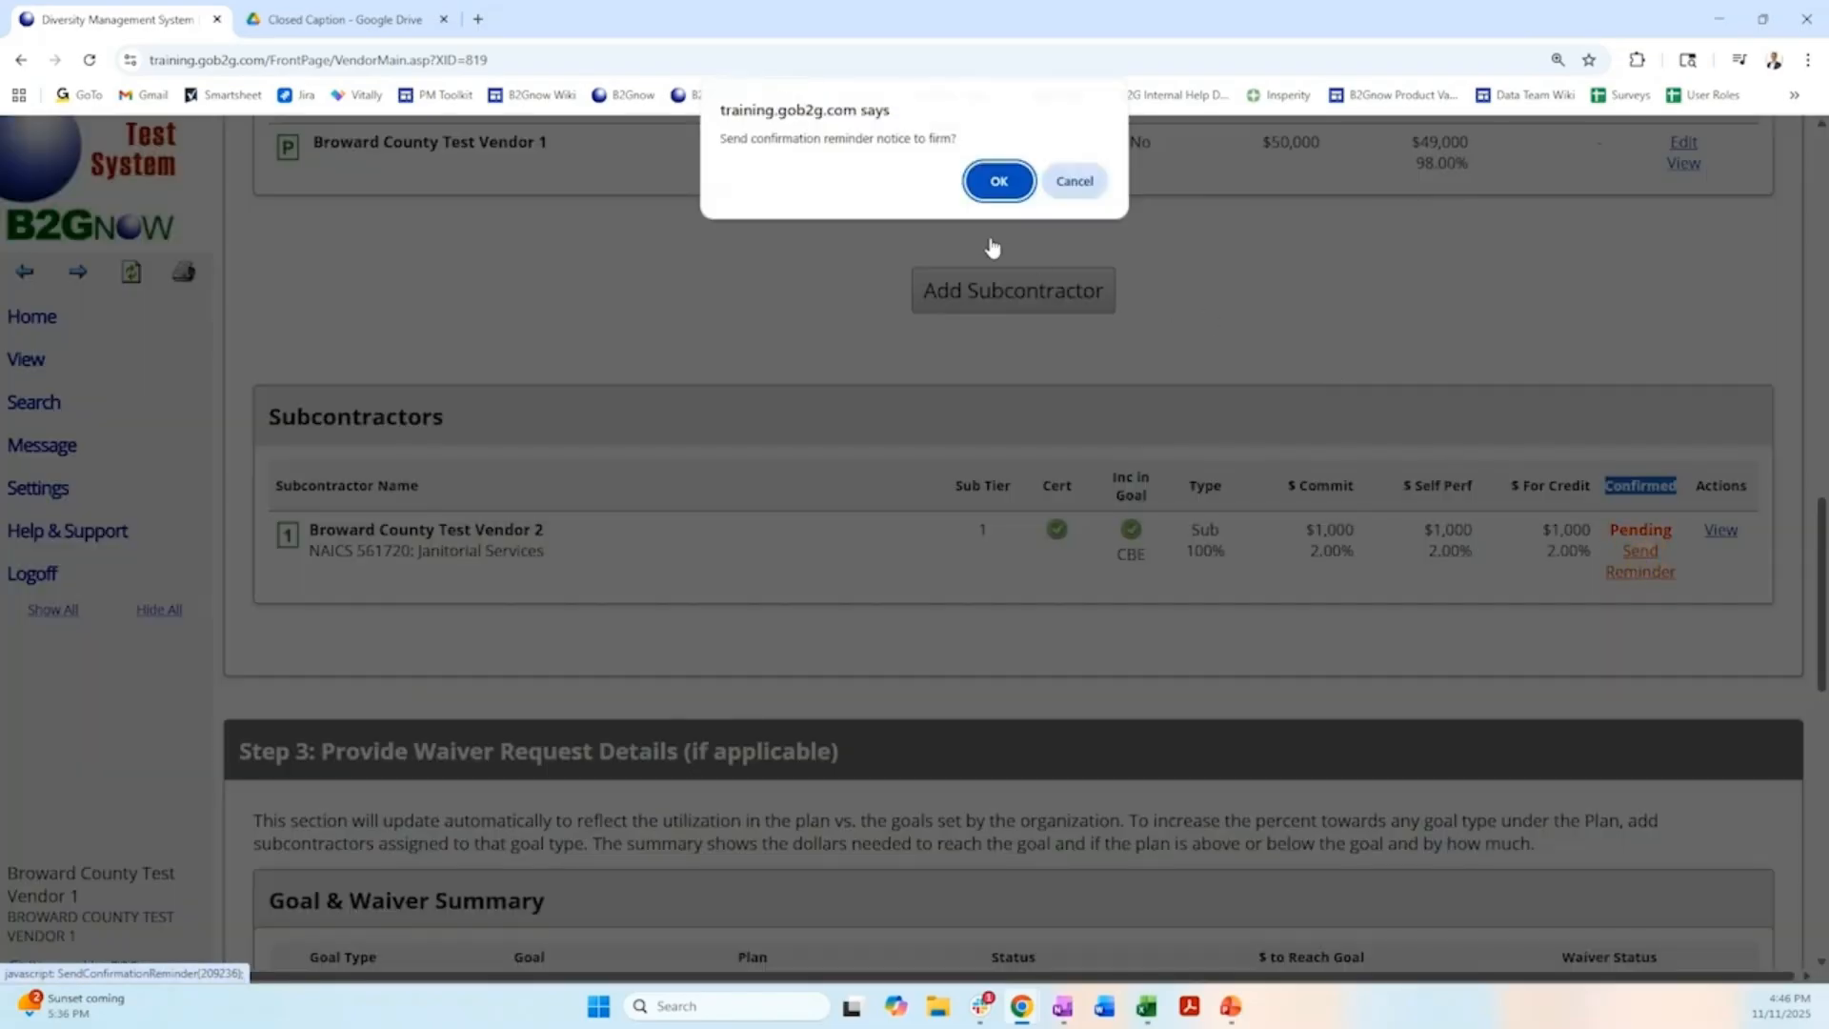
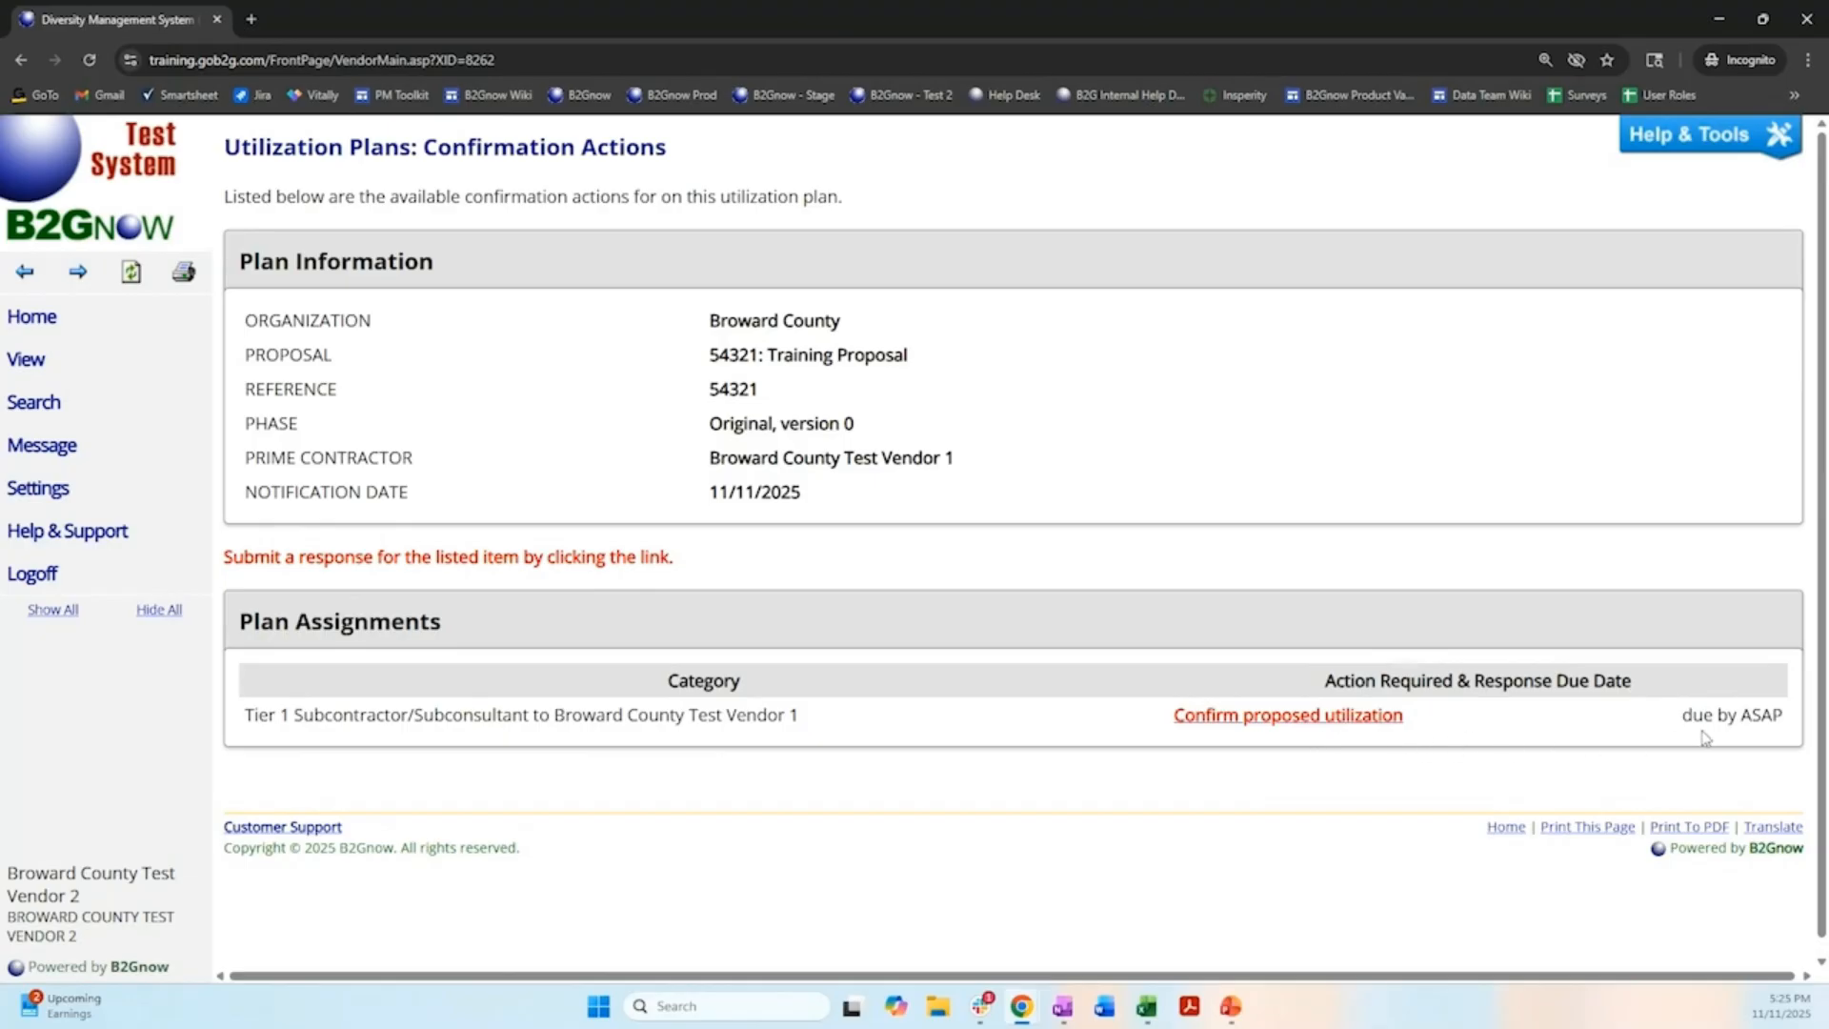
# Open the proposed utilization awaiting confirmation for the Tier 1 subcontractor assignment and answer YES, the proposed utilization is confirmed.
pyautogui.click(1278, 724)
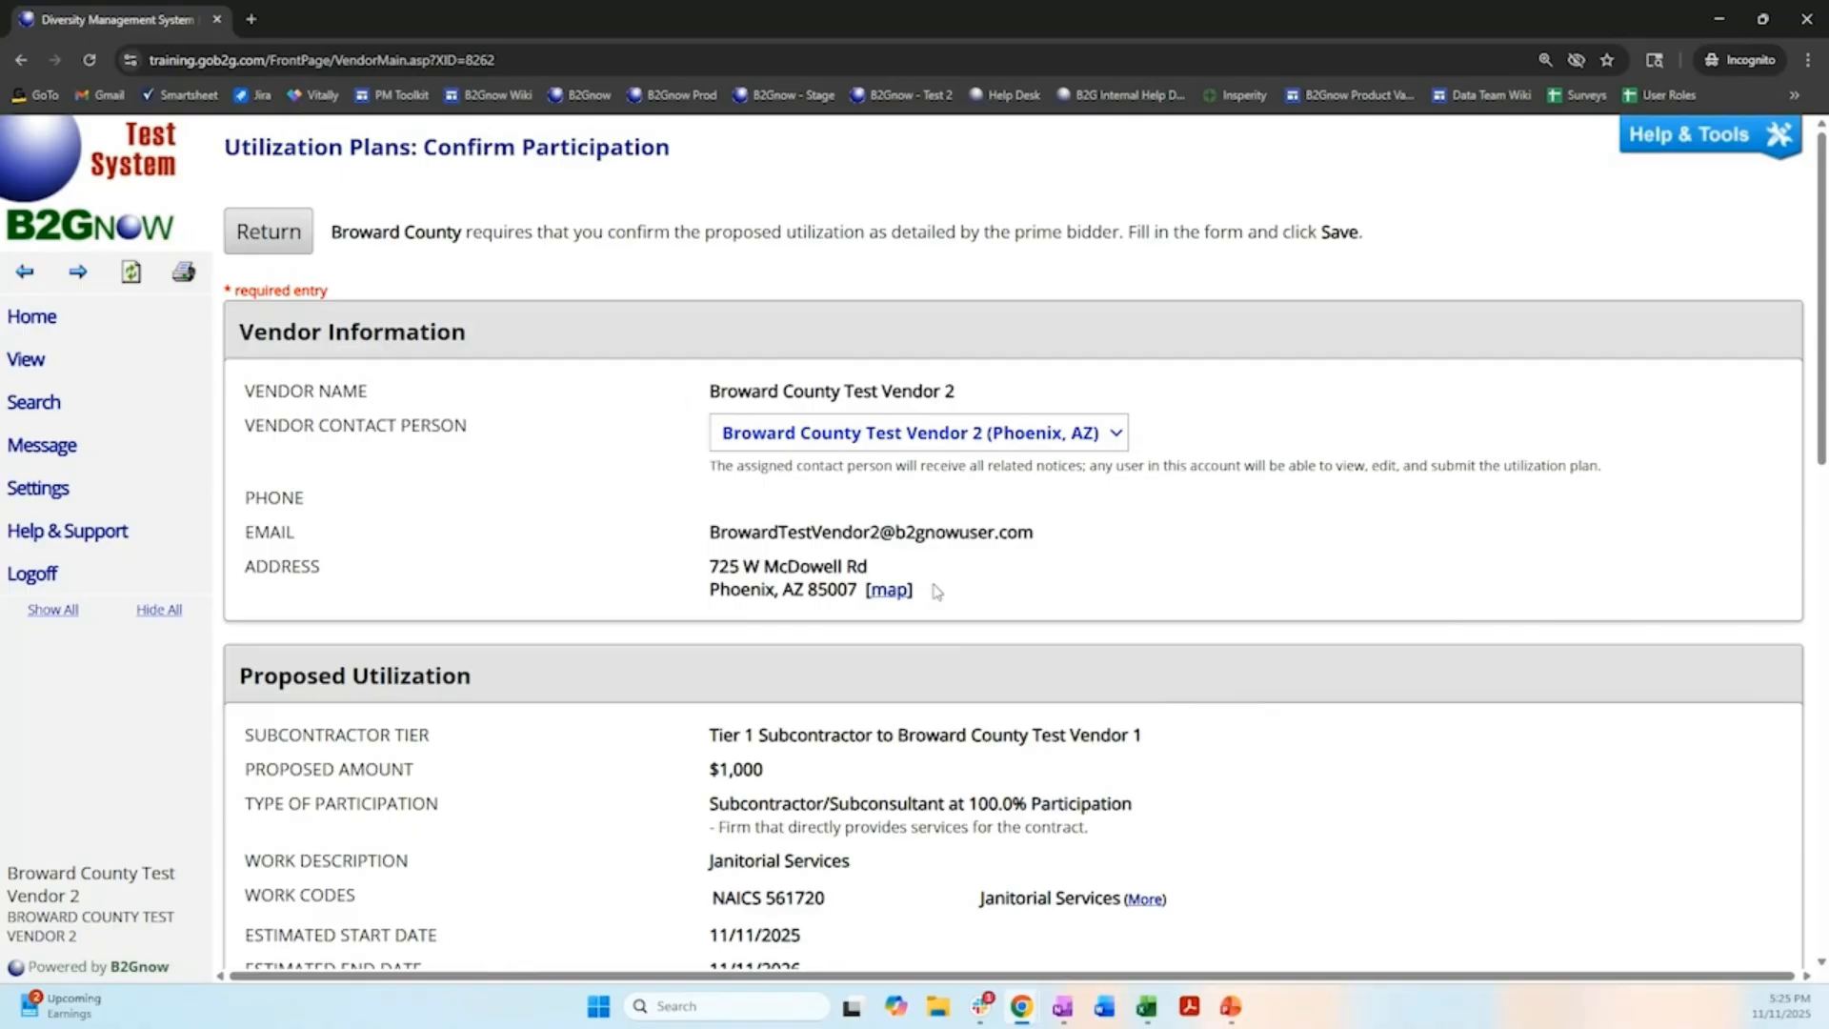
pyautogui.scroll(-4, 936, 592)
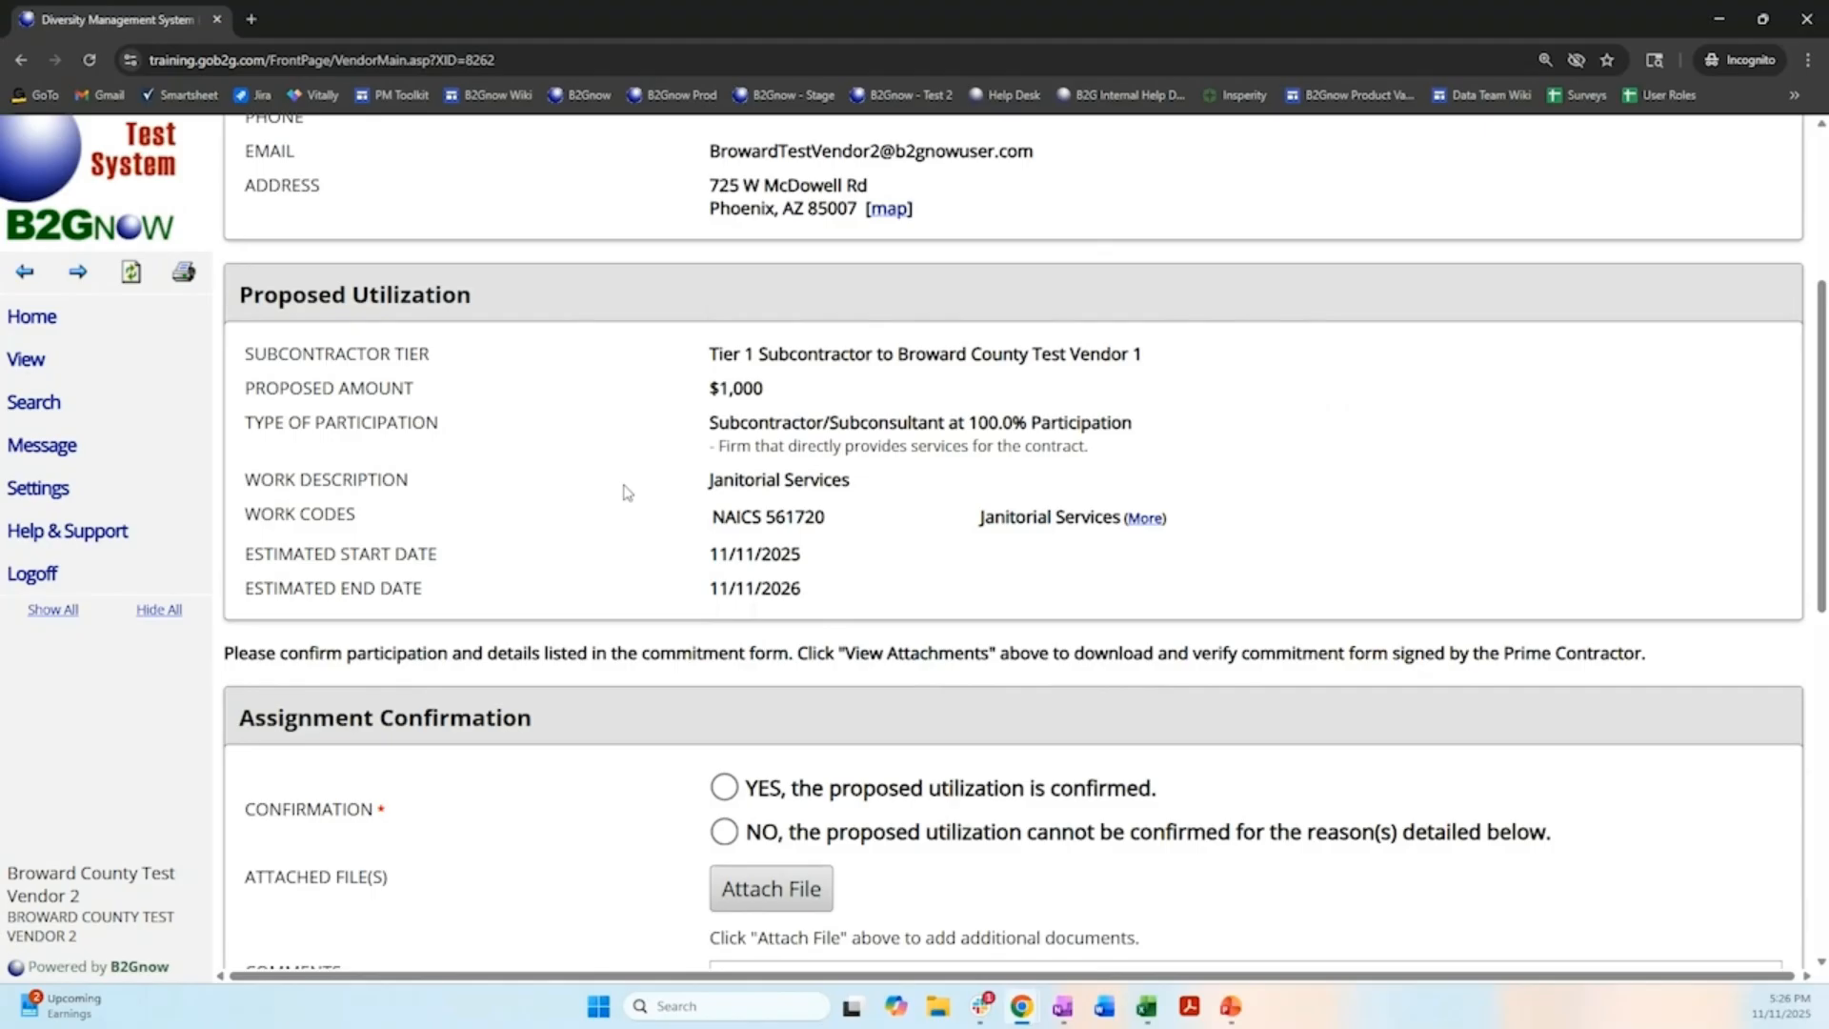
pyautogui.scroll(-4, 626, 491)
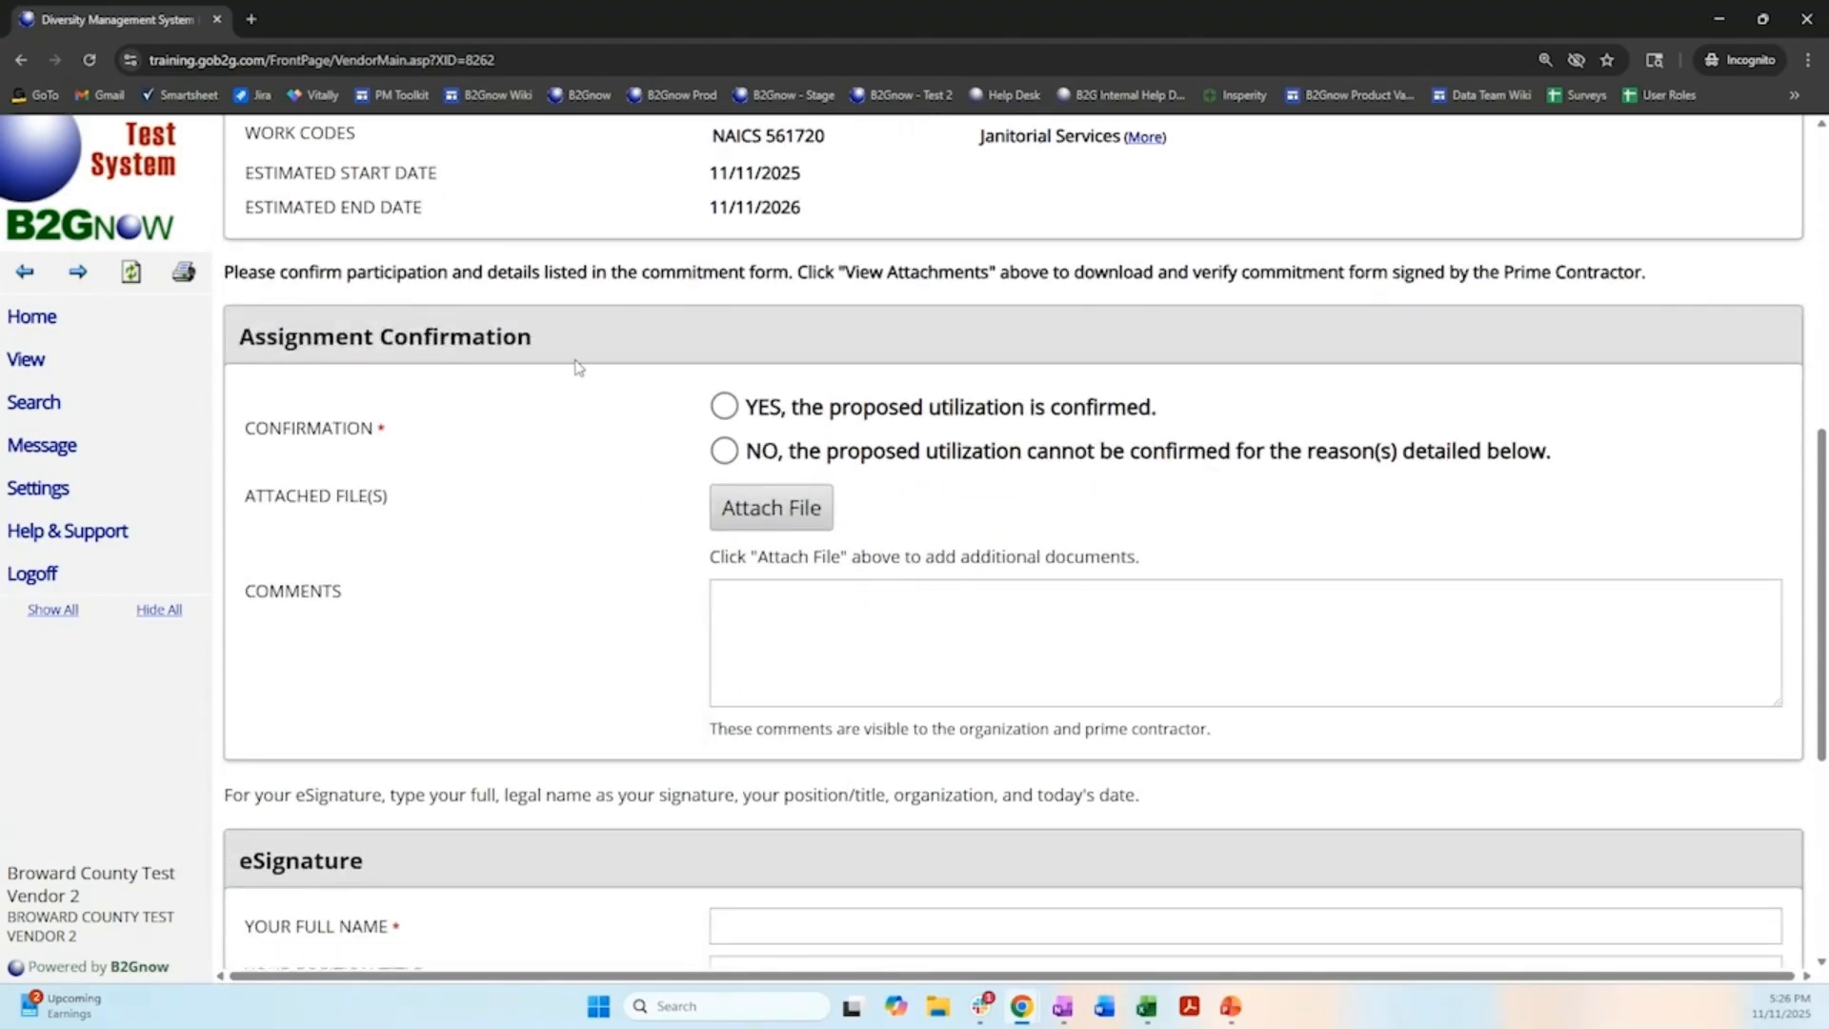
pyautogui.click(723, 407)
pyautogui.click(724, 452)
pyautogui.click(725, 410)
# Fill in the subcontractor's eSignature with the signer's full name and the position CEO.
pyautogui.scroll(-5, 637, 469)
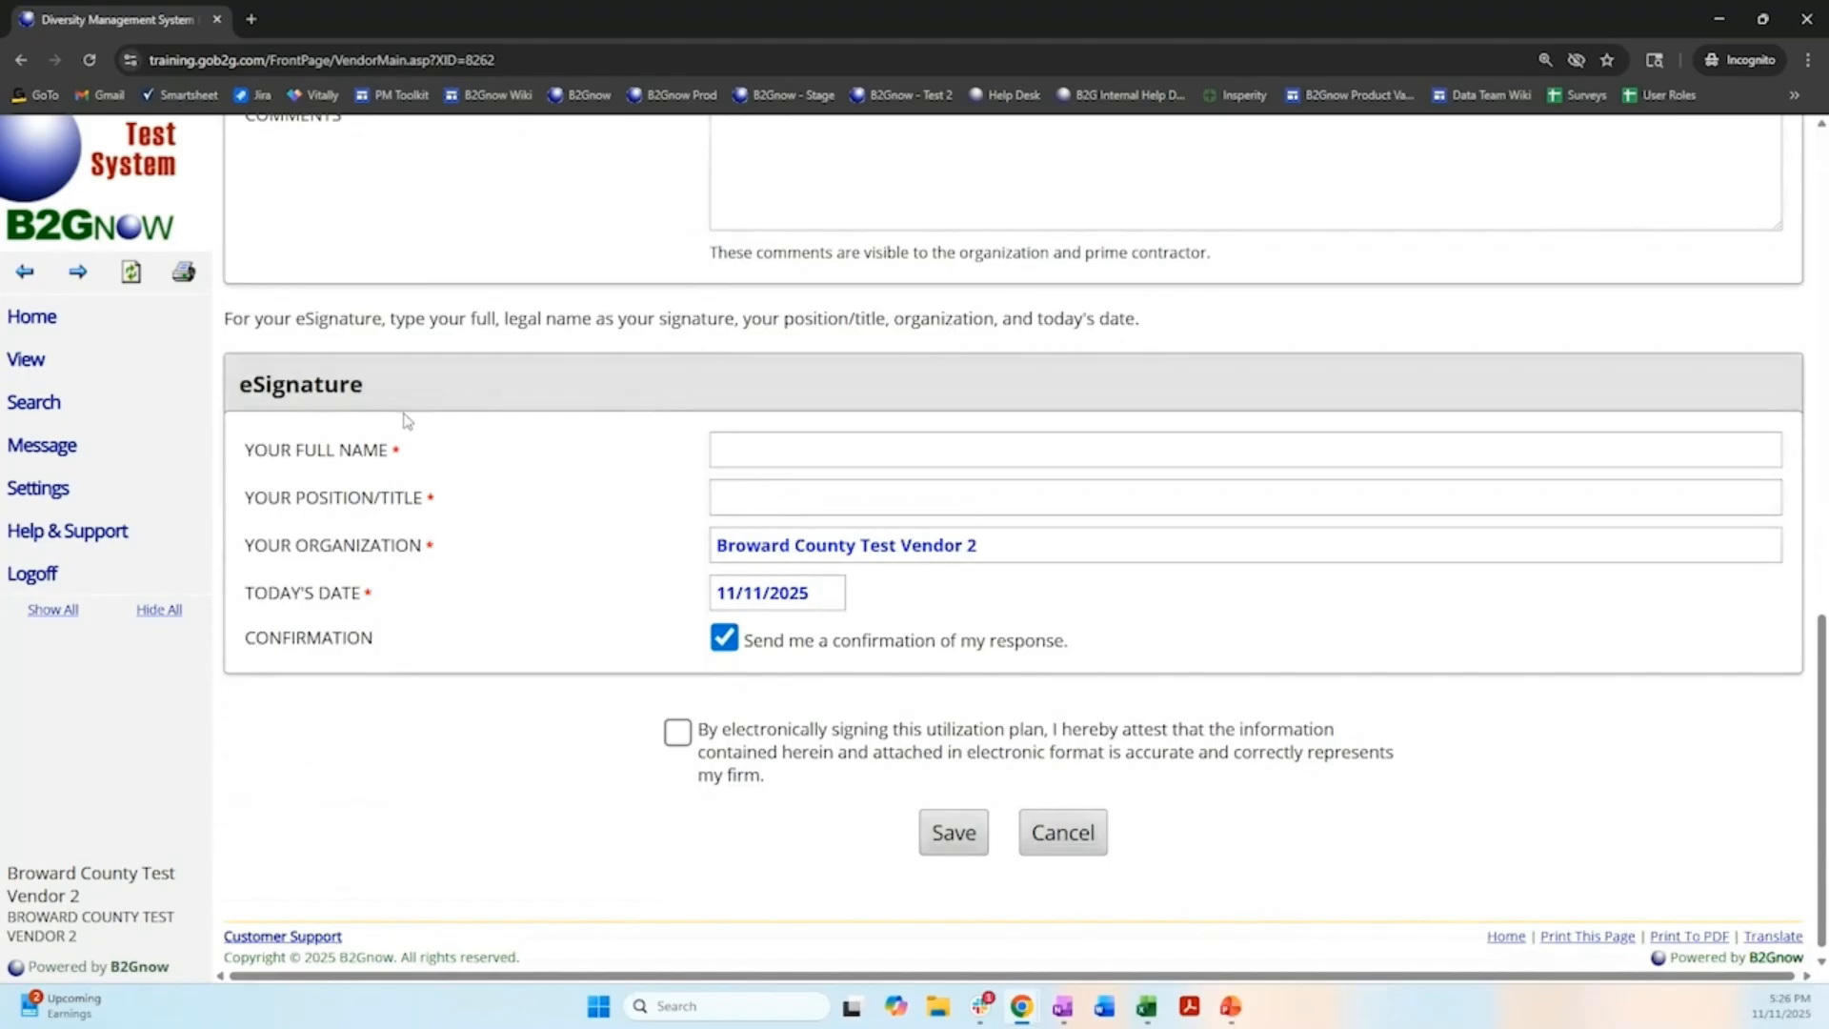
pyautogui.click(755, 449)
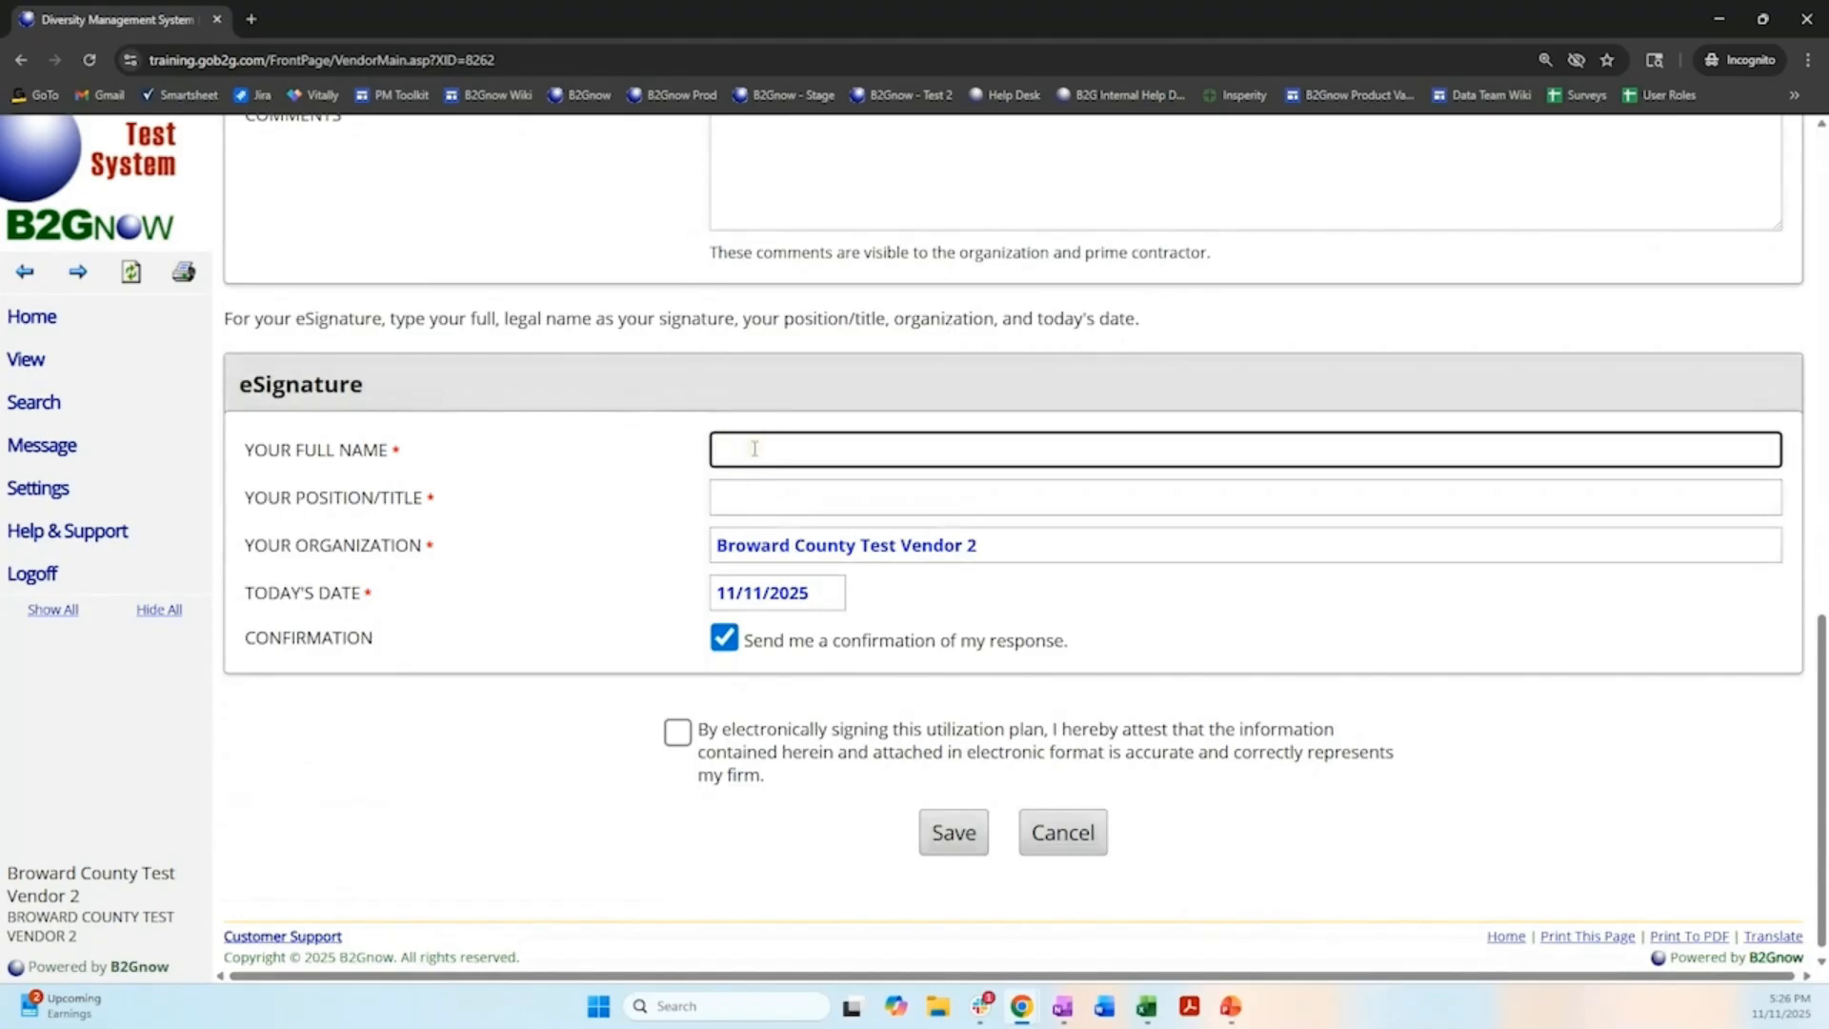
pyautogui.press('Tab')
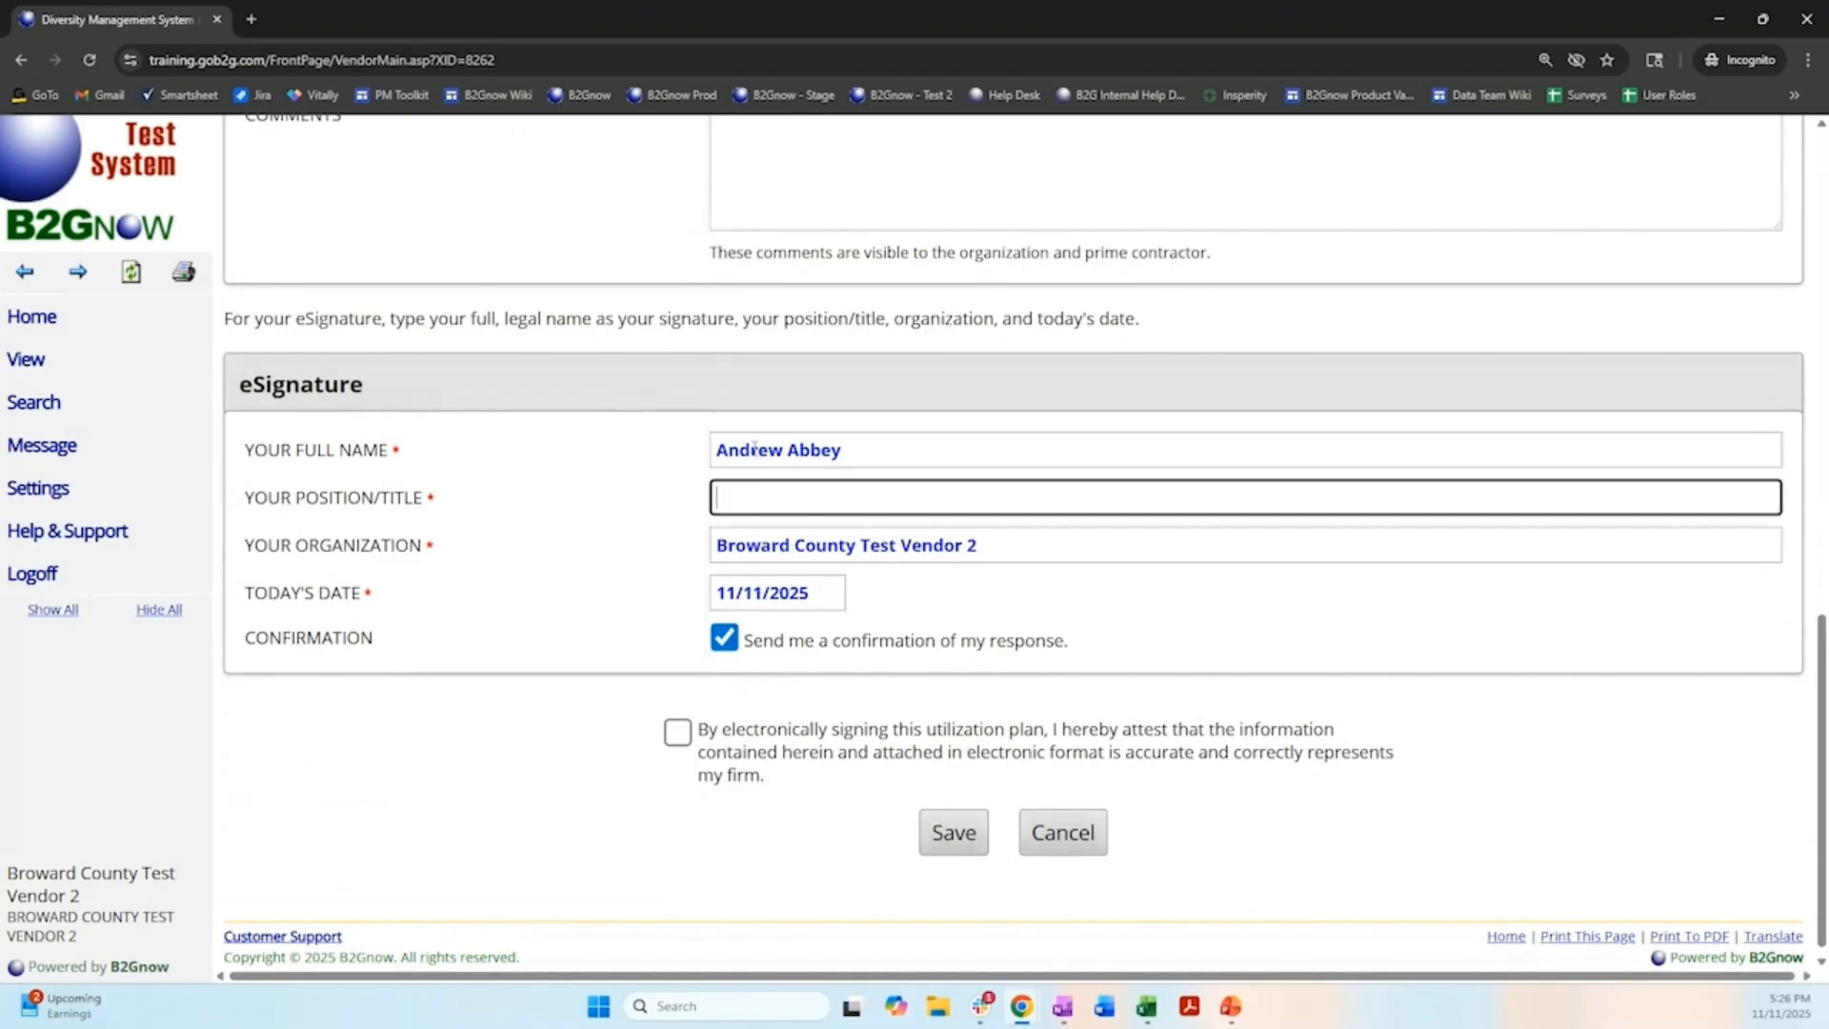
pyautogui.write('CEO')
pyautogui.click(799, 545)
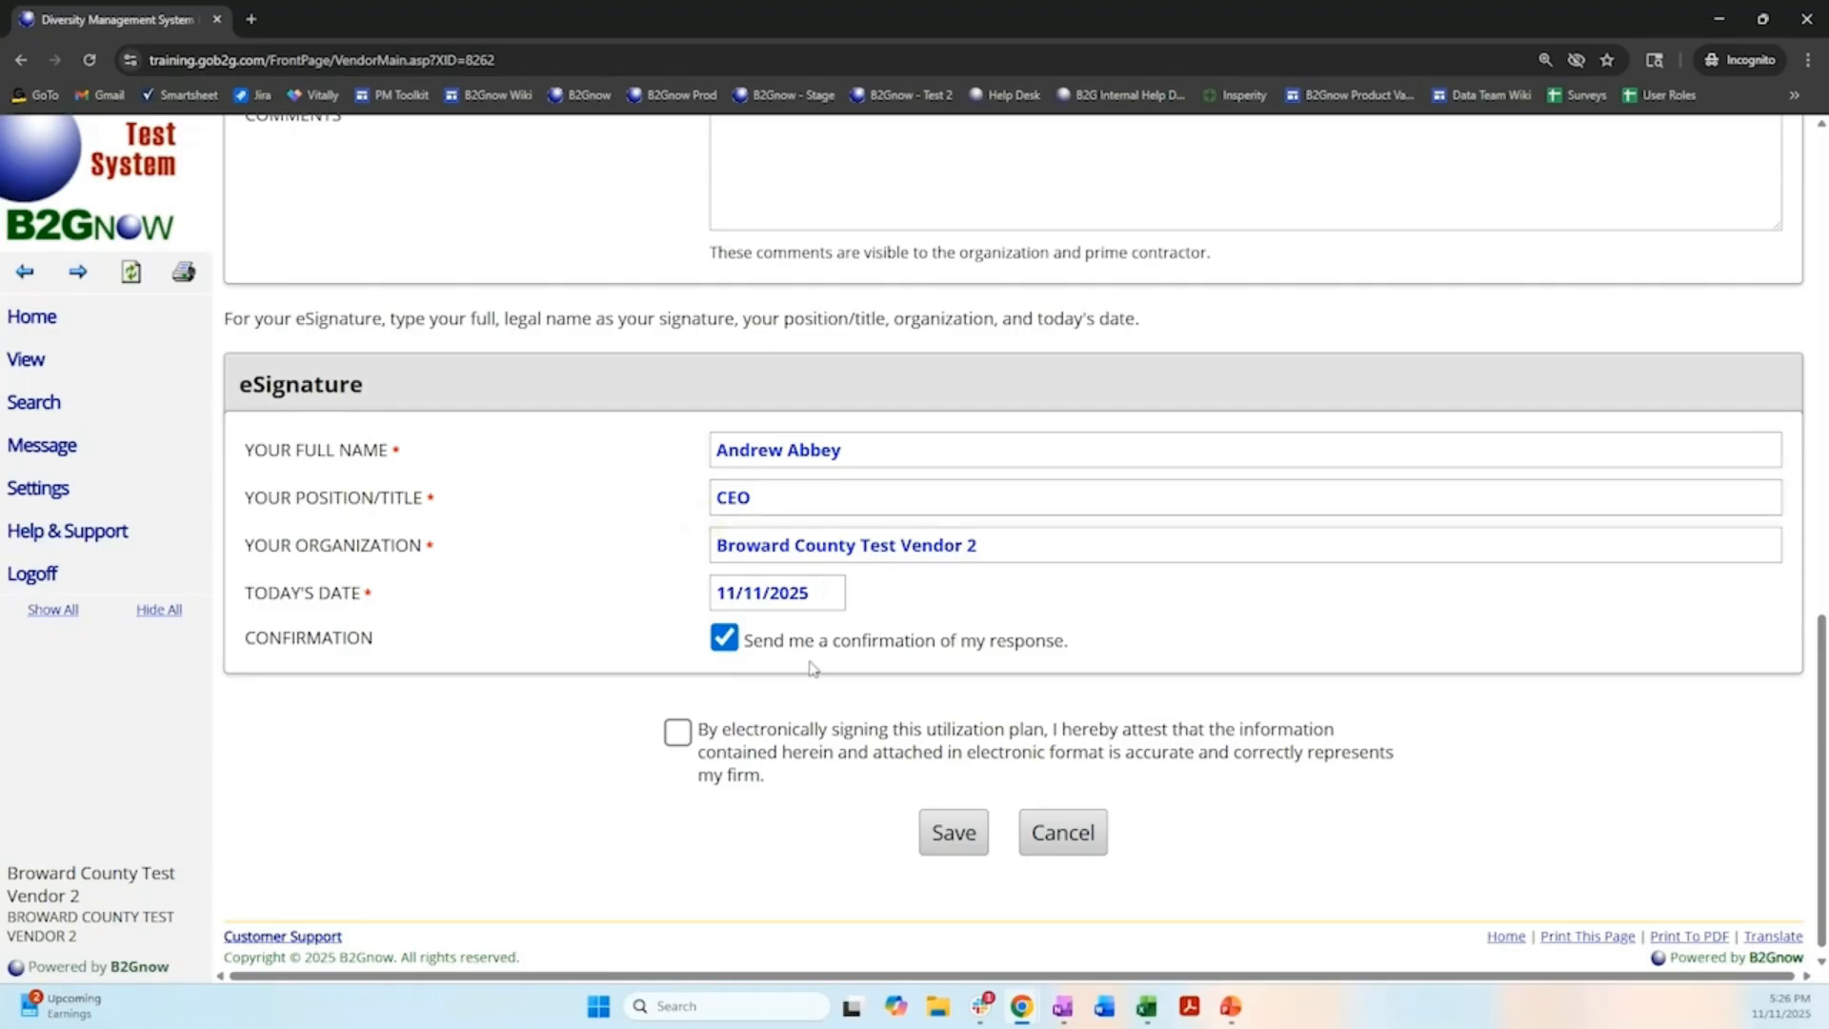
# Attest that the signed information is accurate, then save and submit the subcontractor's confirmation response.
pyautogui.click(674, 739)
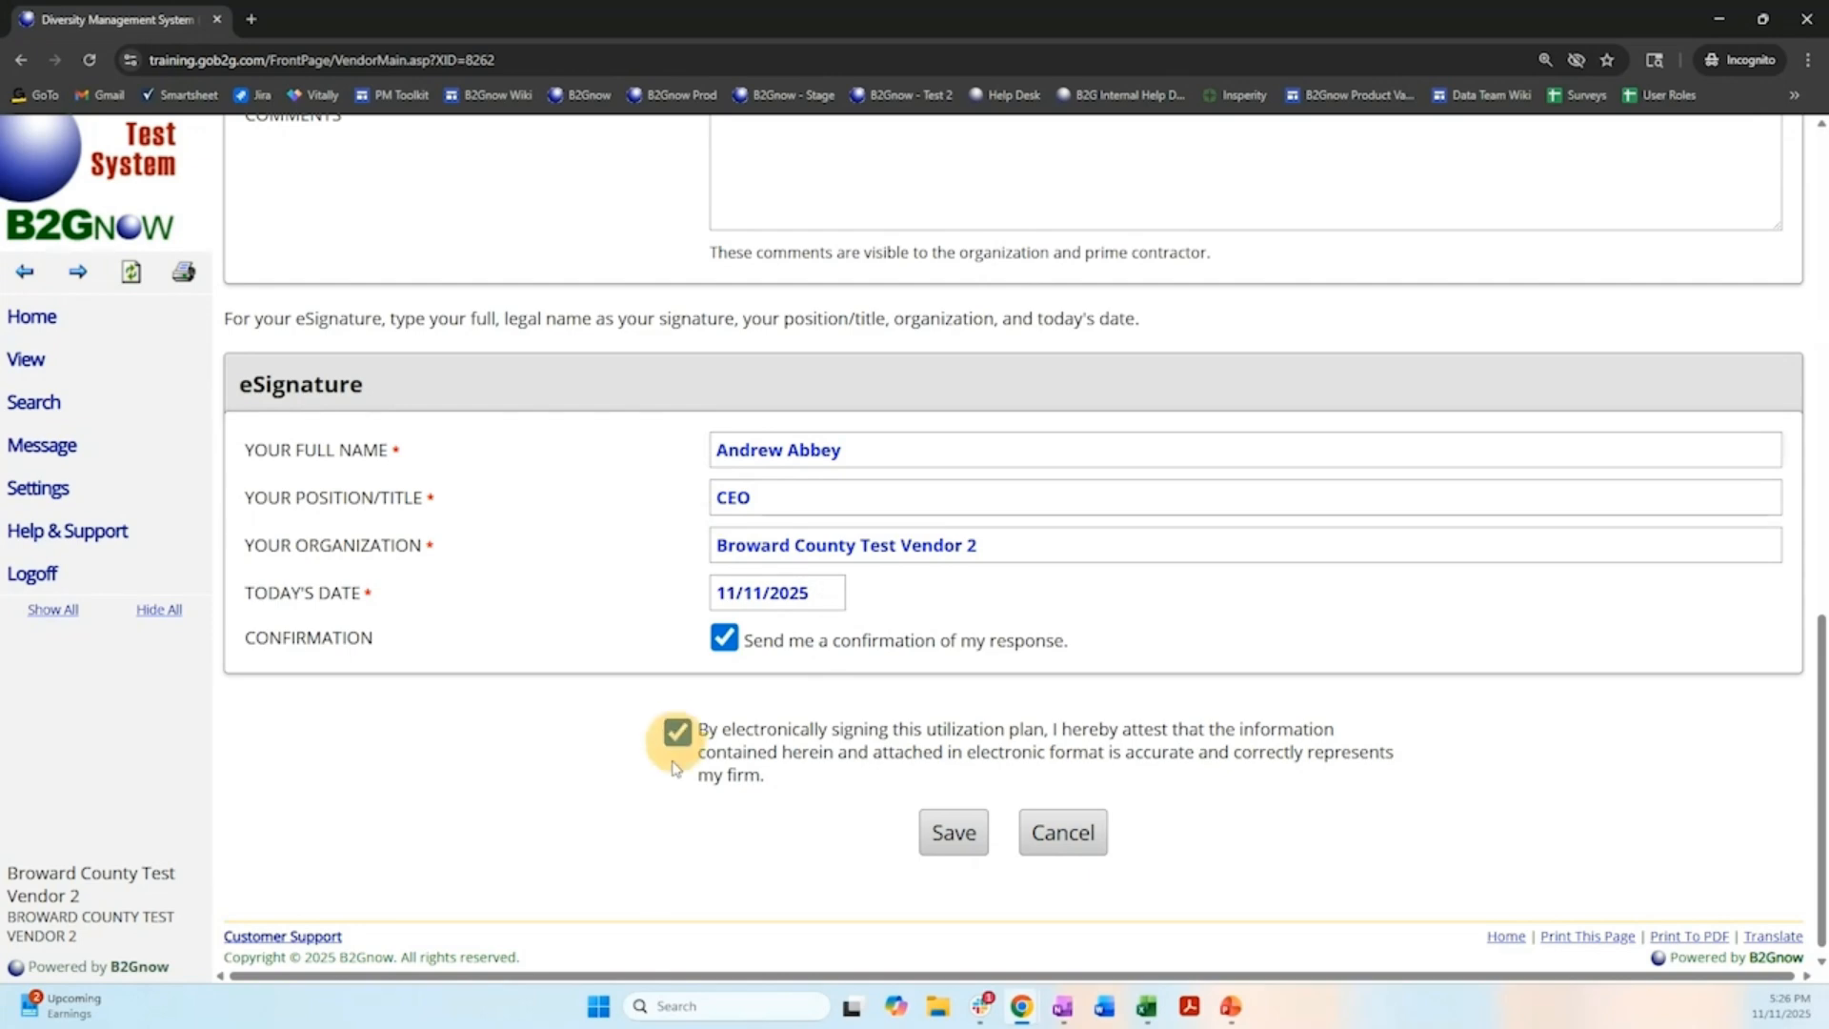
pyautogui.click(949, 836)
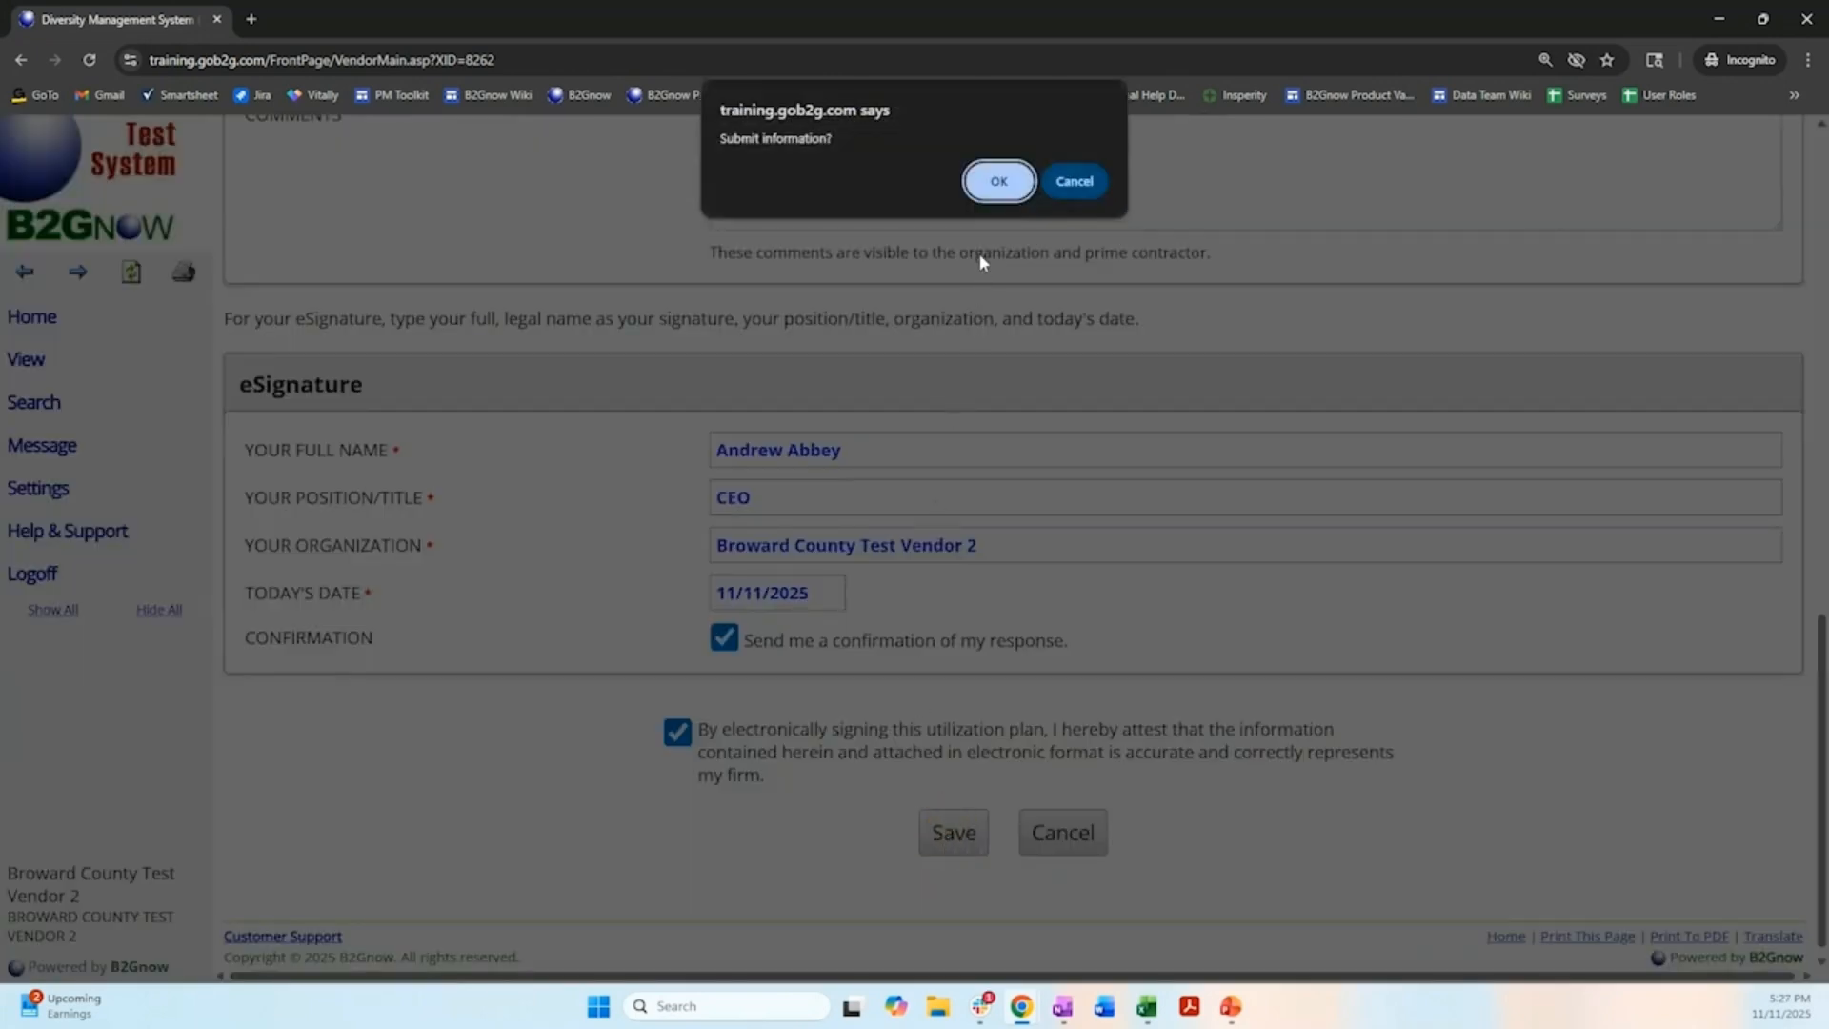
pyautogui.click(1000, 184)
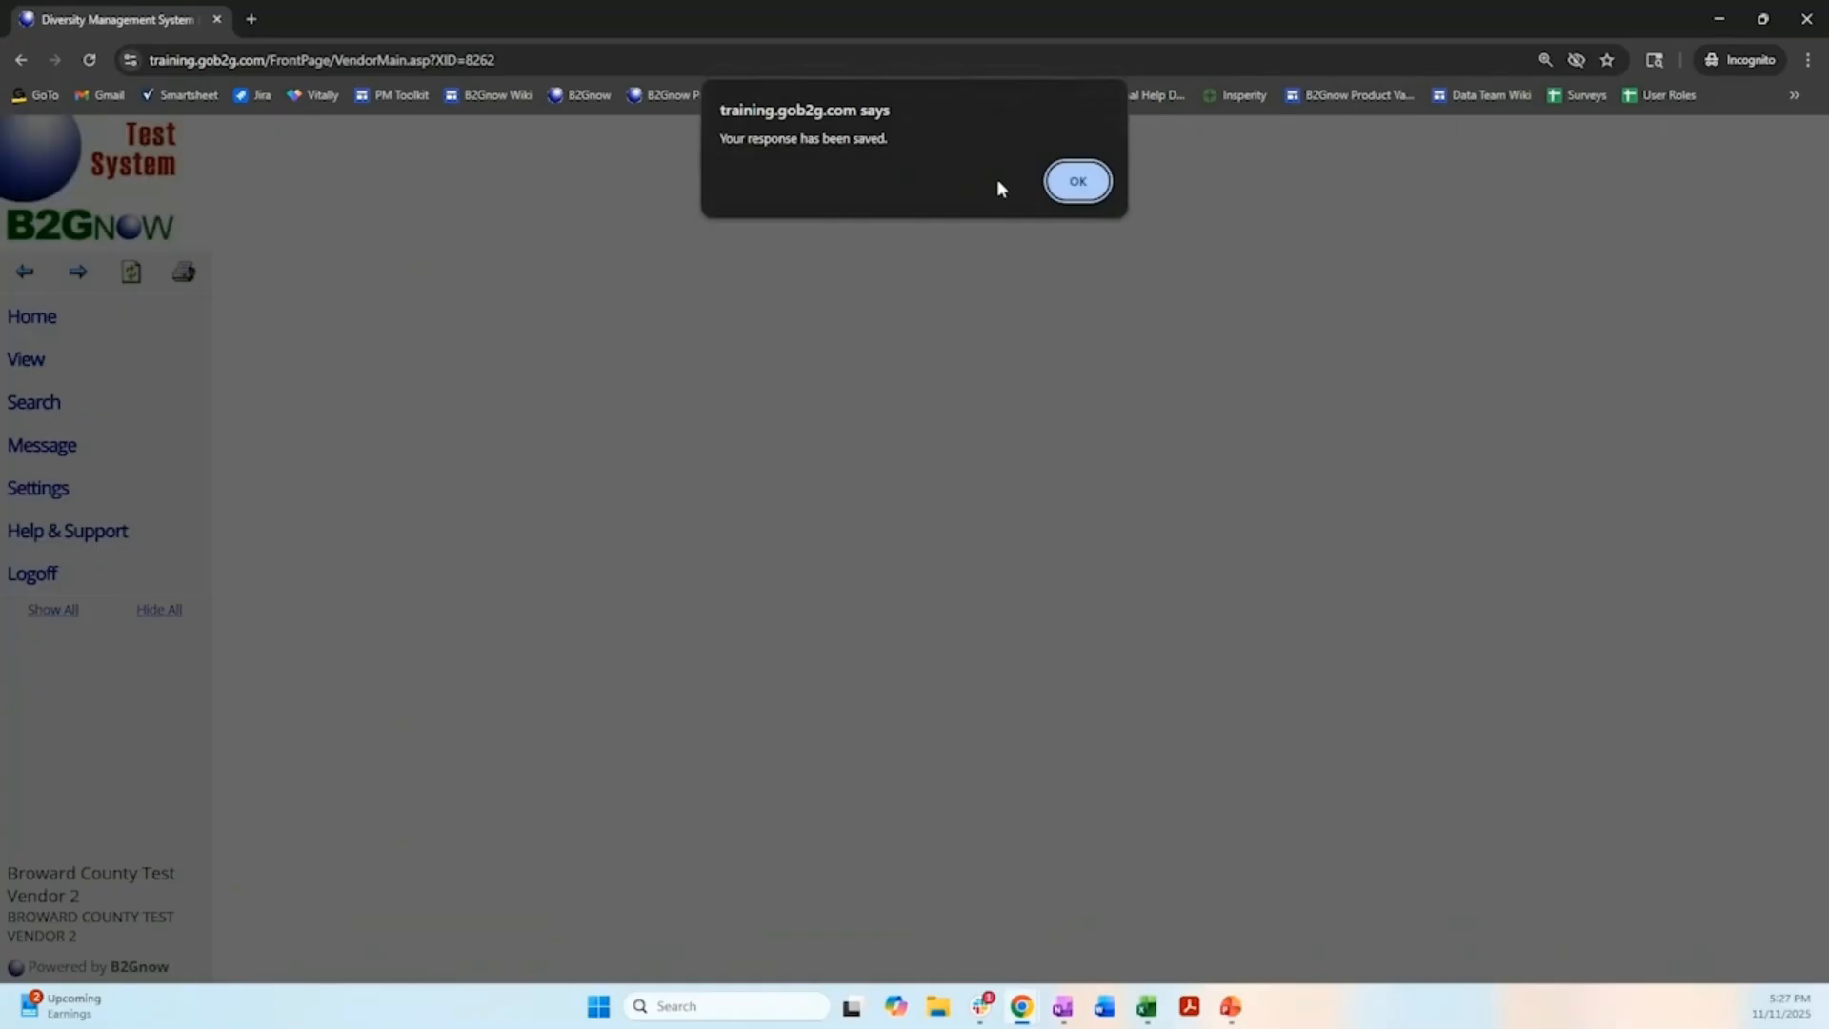
pyautogui.click(1078, 182)
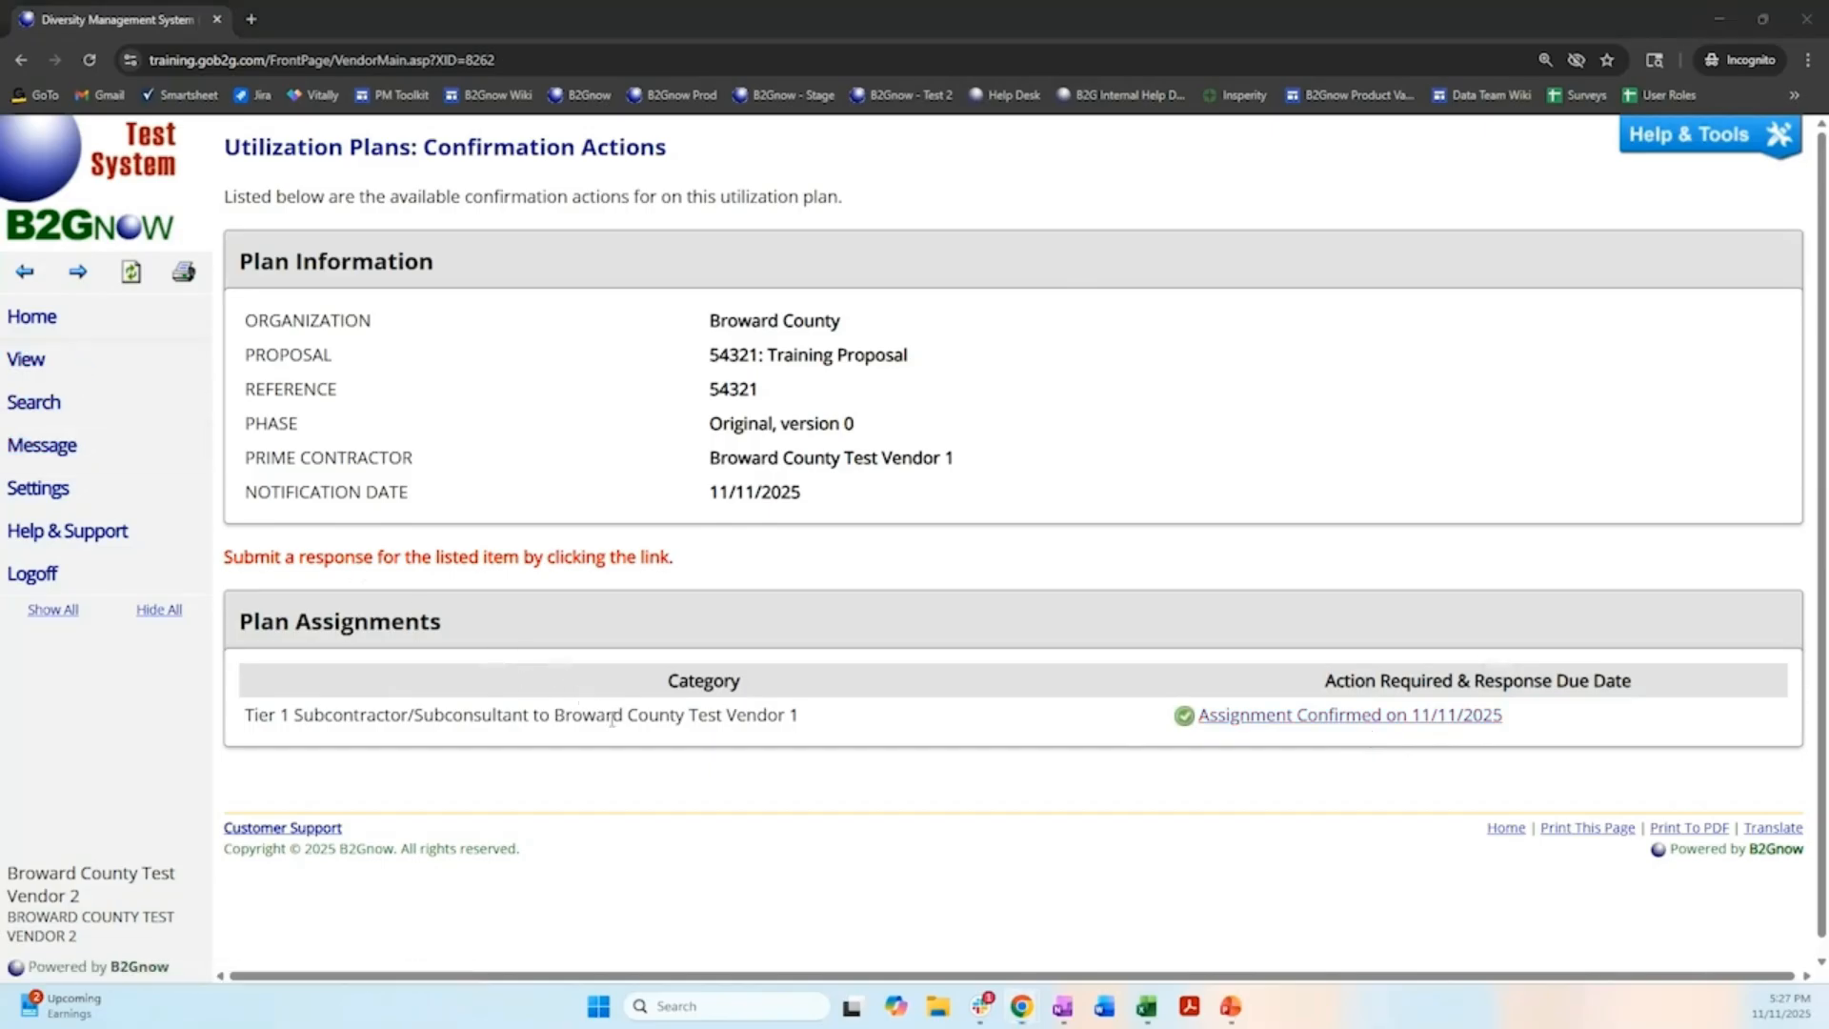
# Switch to the Broward County Test Vendor 1 browser window, check the subcontractor and waiver sections, and open the plan's sign and submit form.
pyautogui.moveTo(1026, 1012)
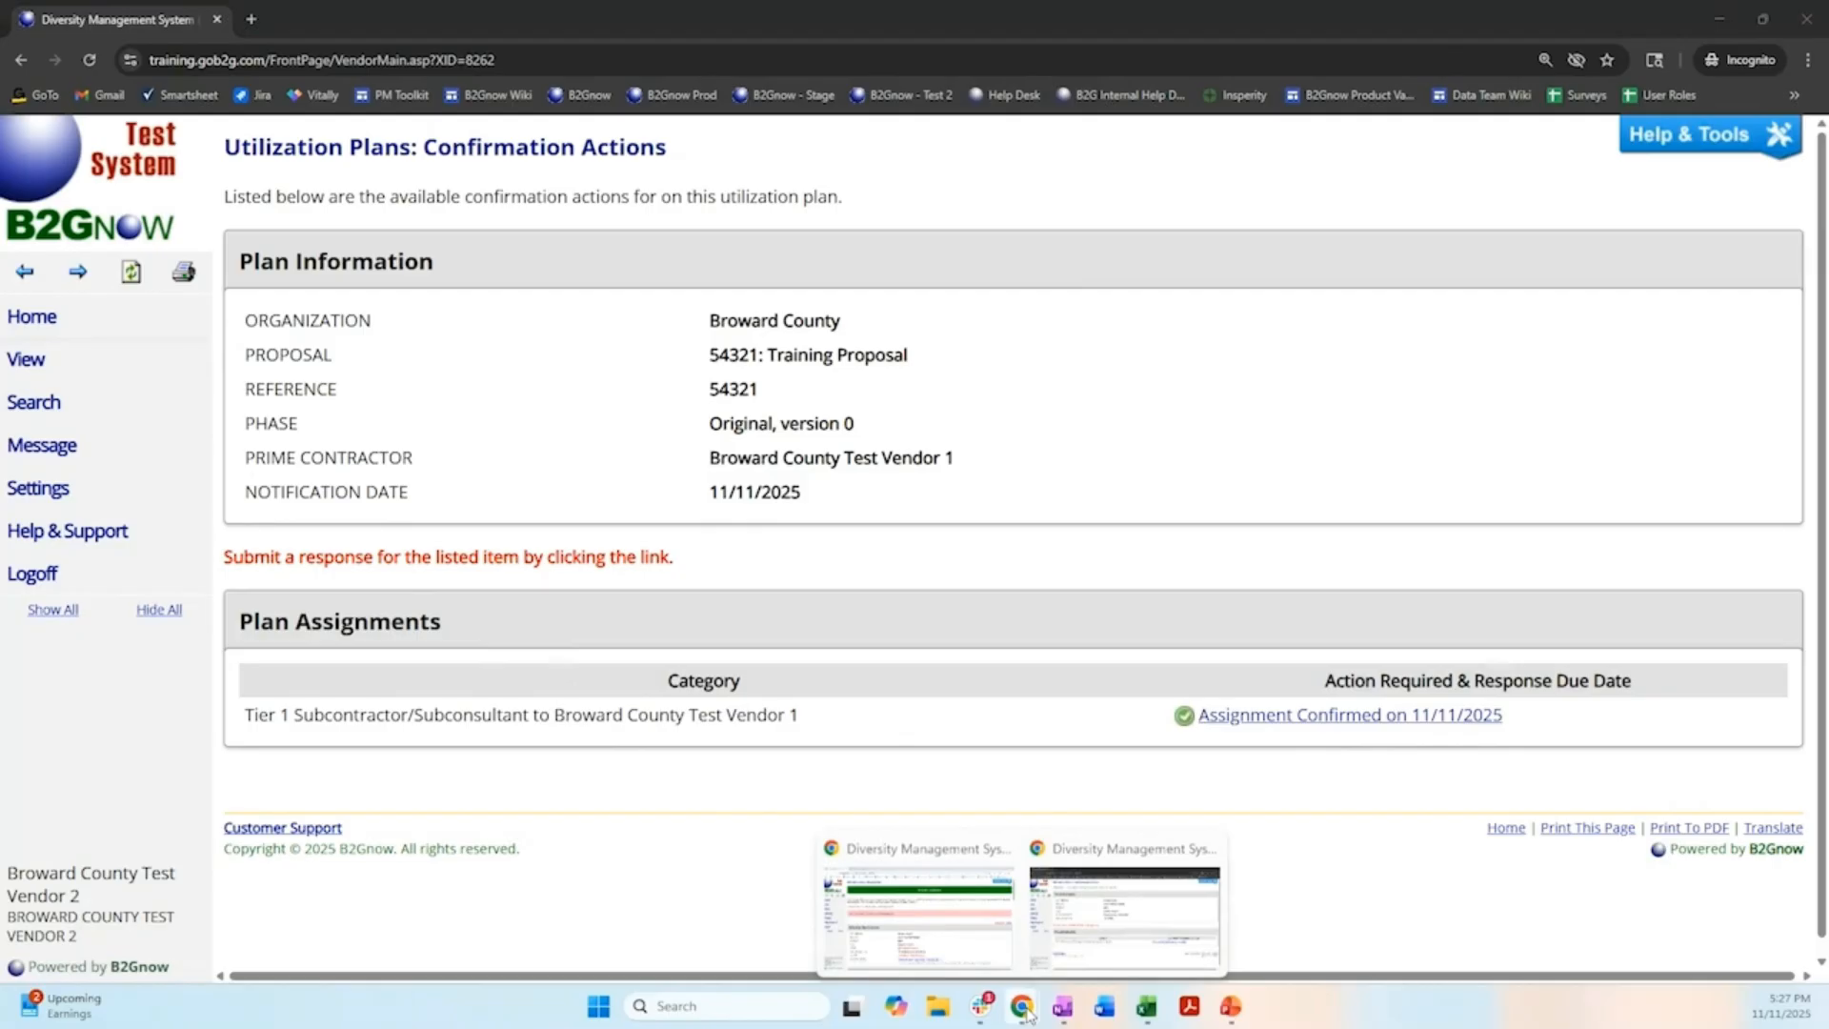
pyautogui.click(988, 928)
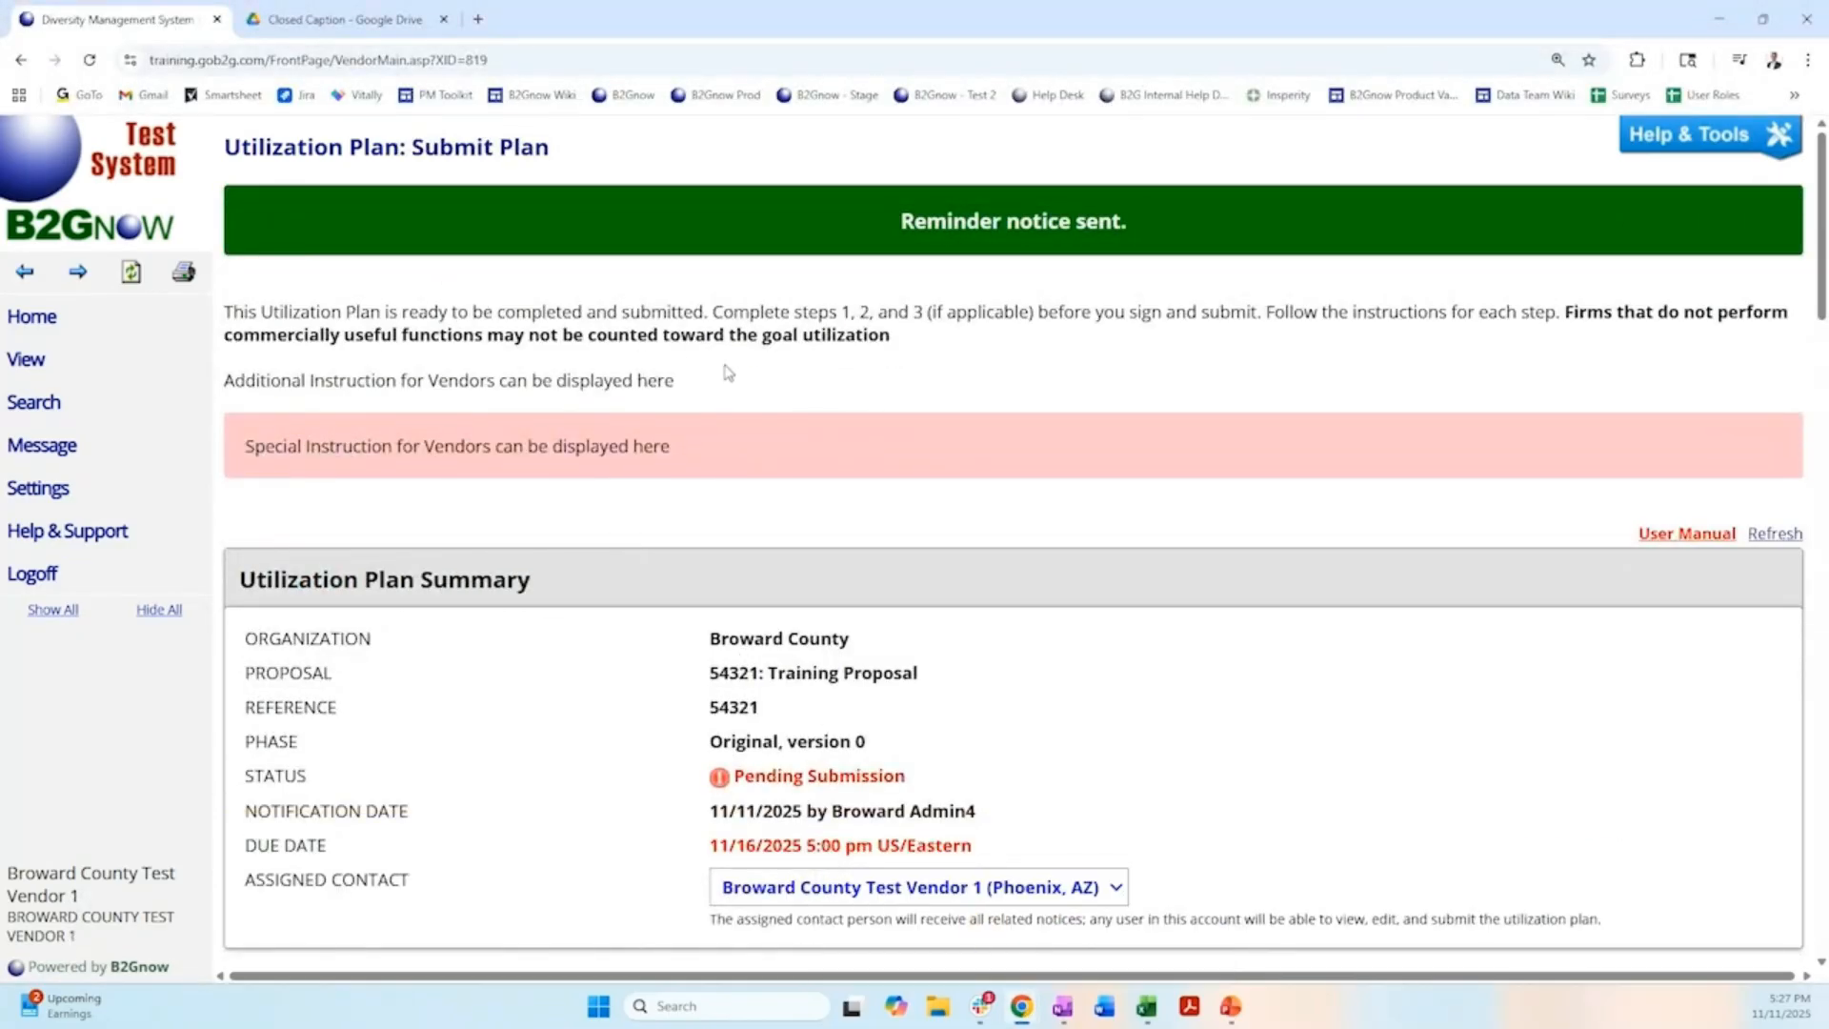
pyautogui.scroll(-4, 669, 458)
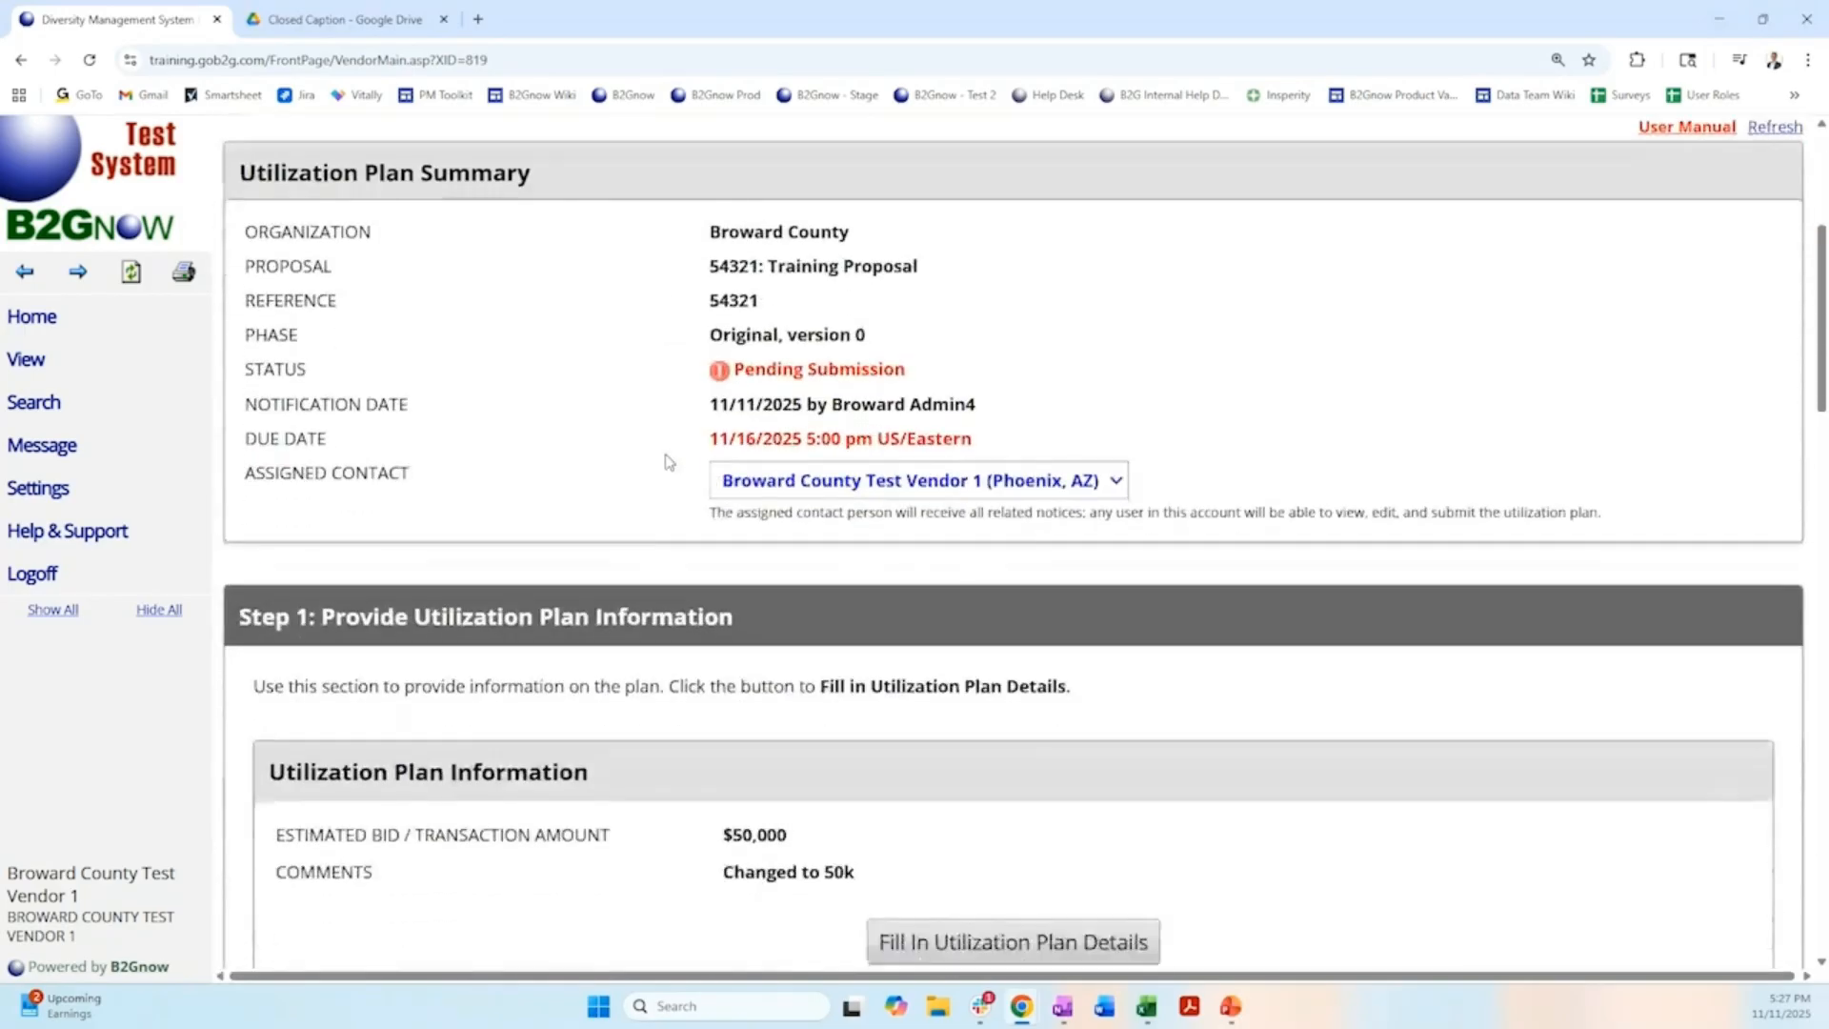
pyautogui.scroll(-14, 667, 462)
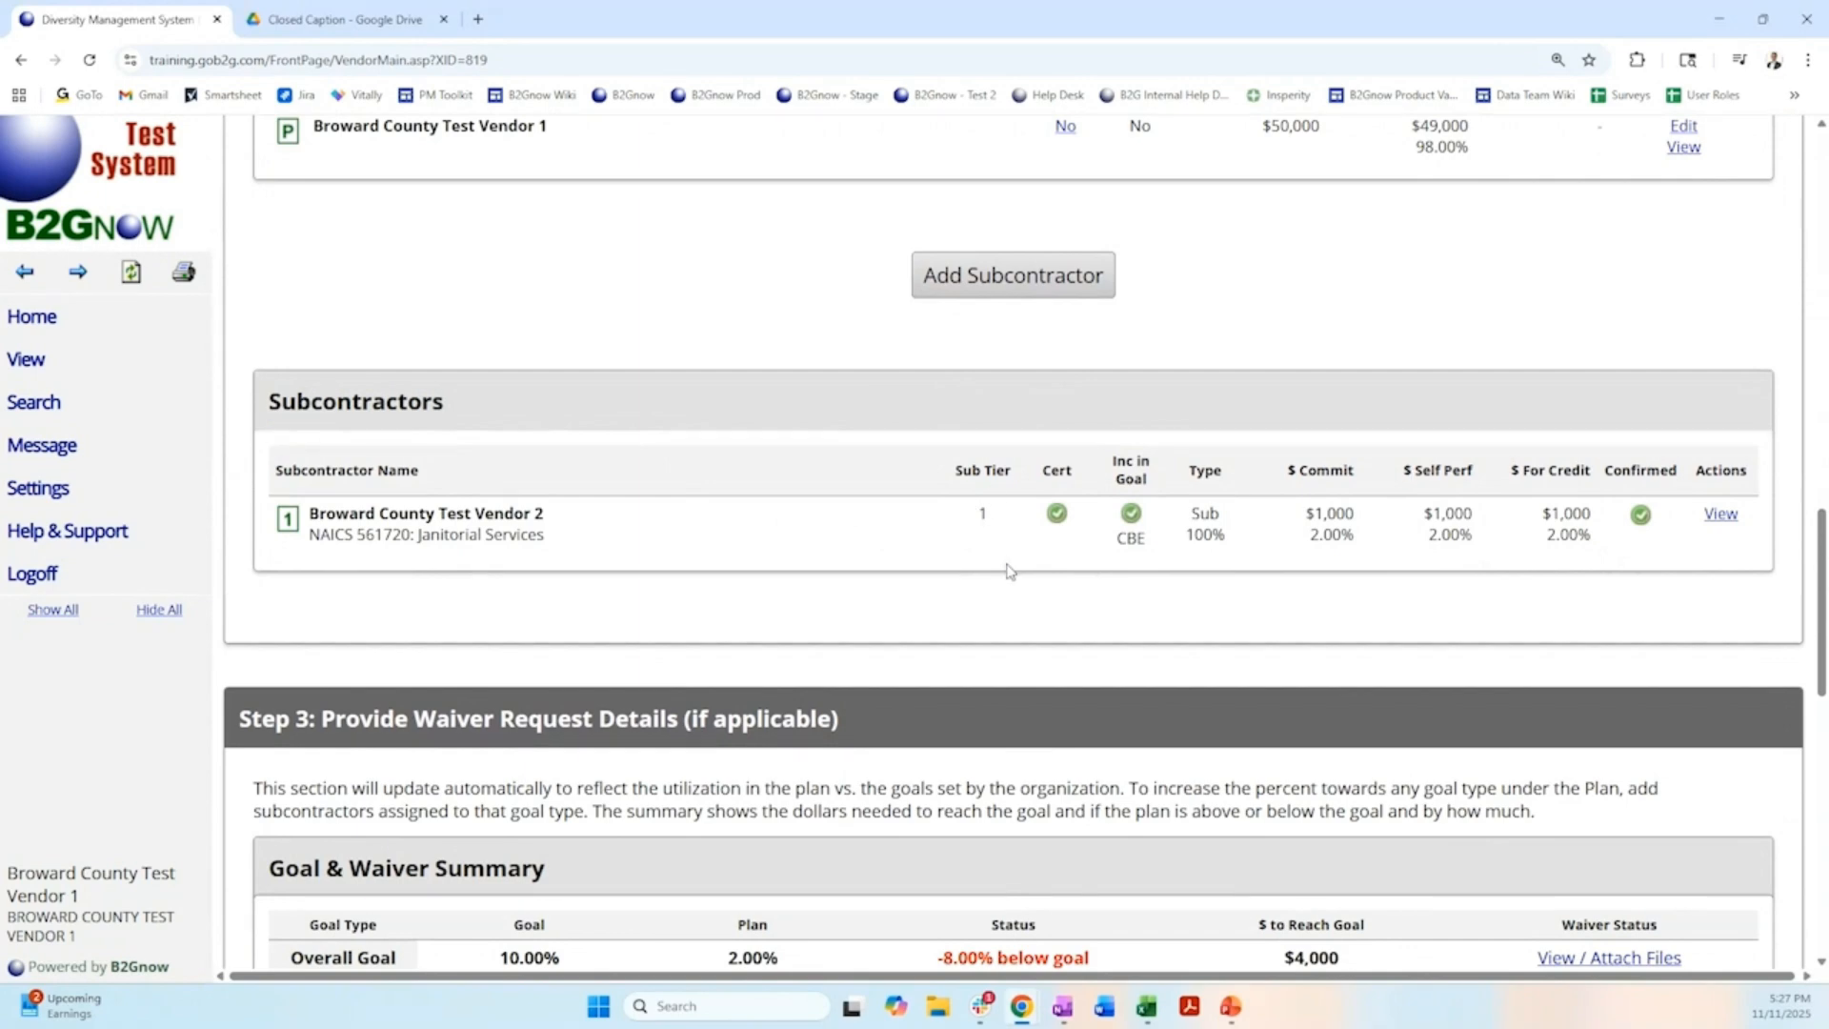
pyautogui.scroll(-1, 1015, 571)
pyautogui.scroll(-6, 1015, 570)
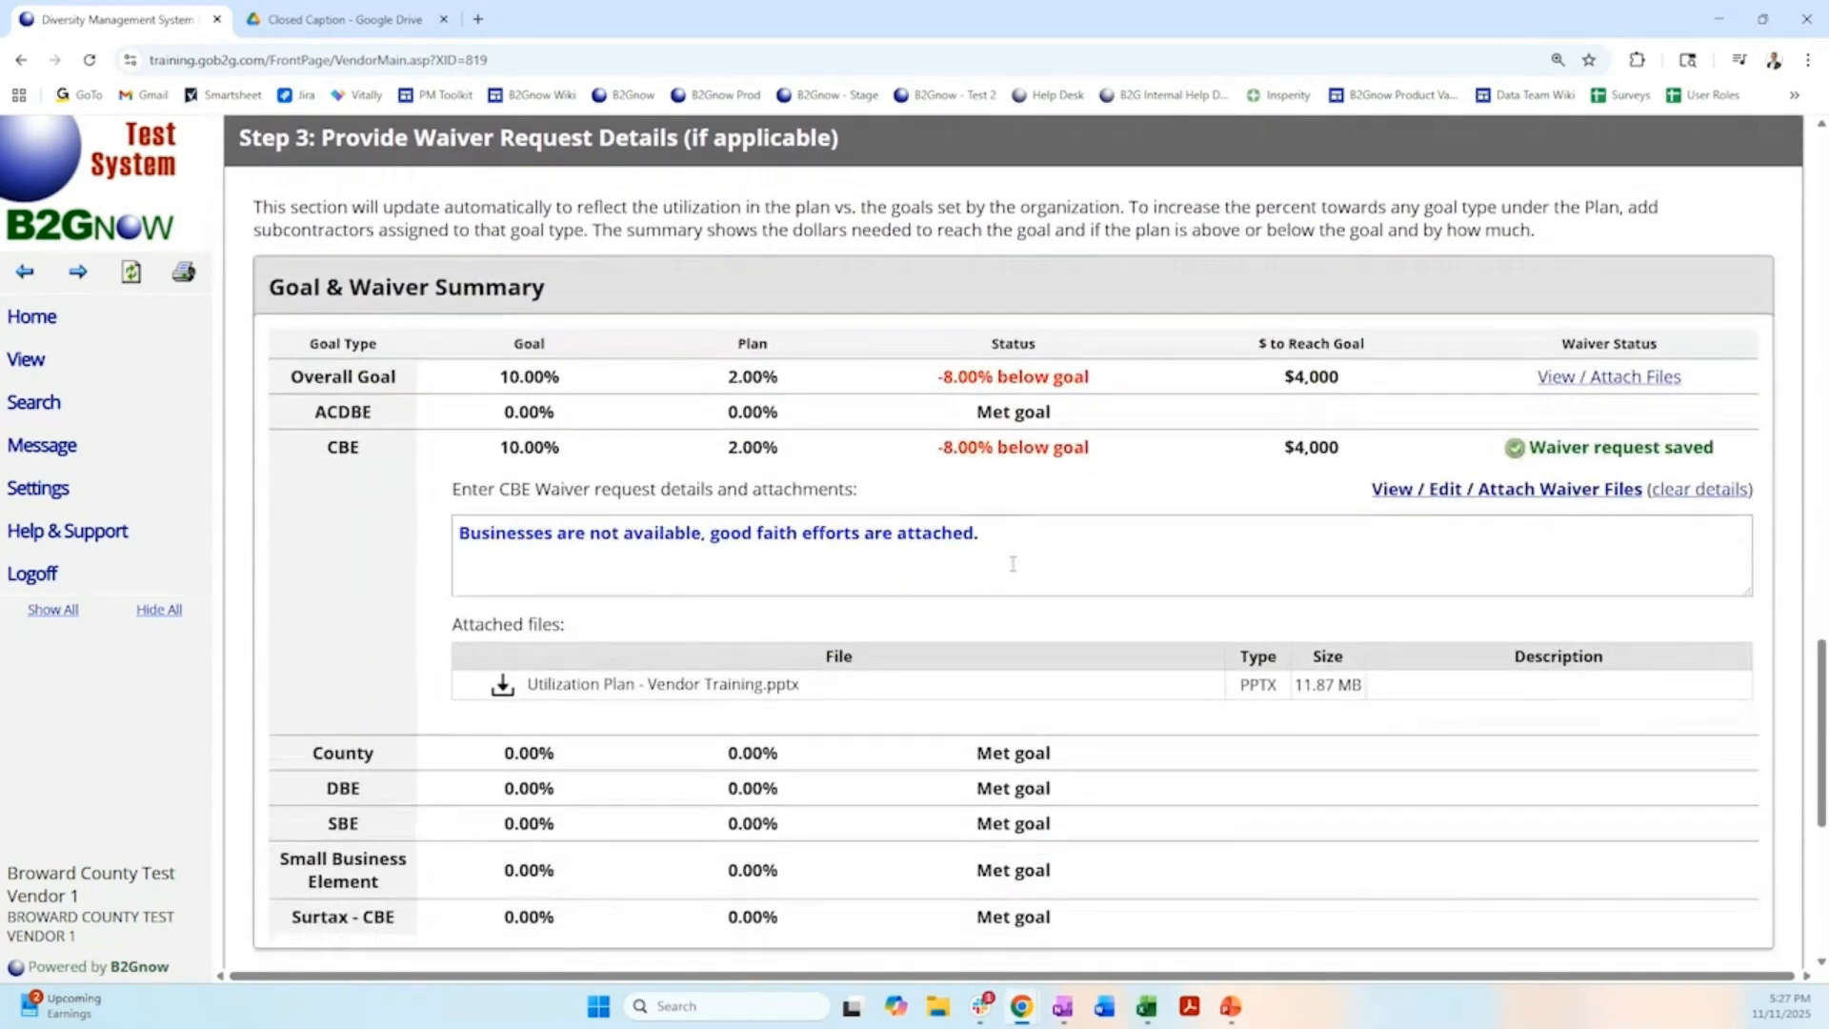
pyautogui.scroll(-6, 1013, 564)
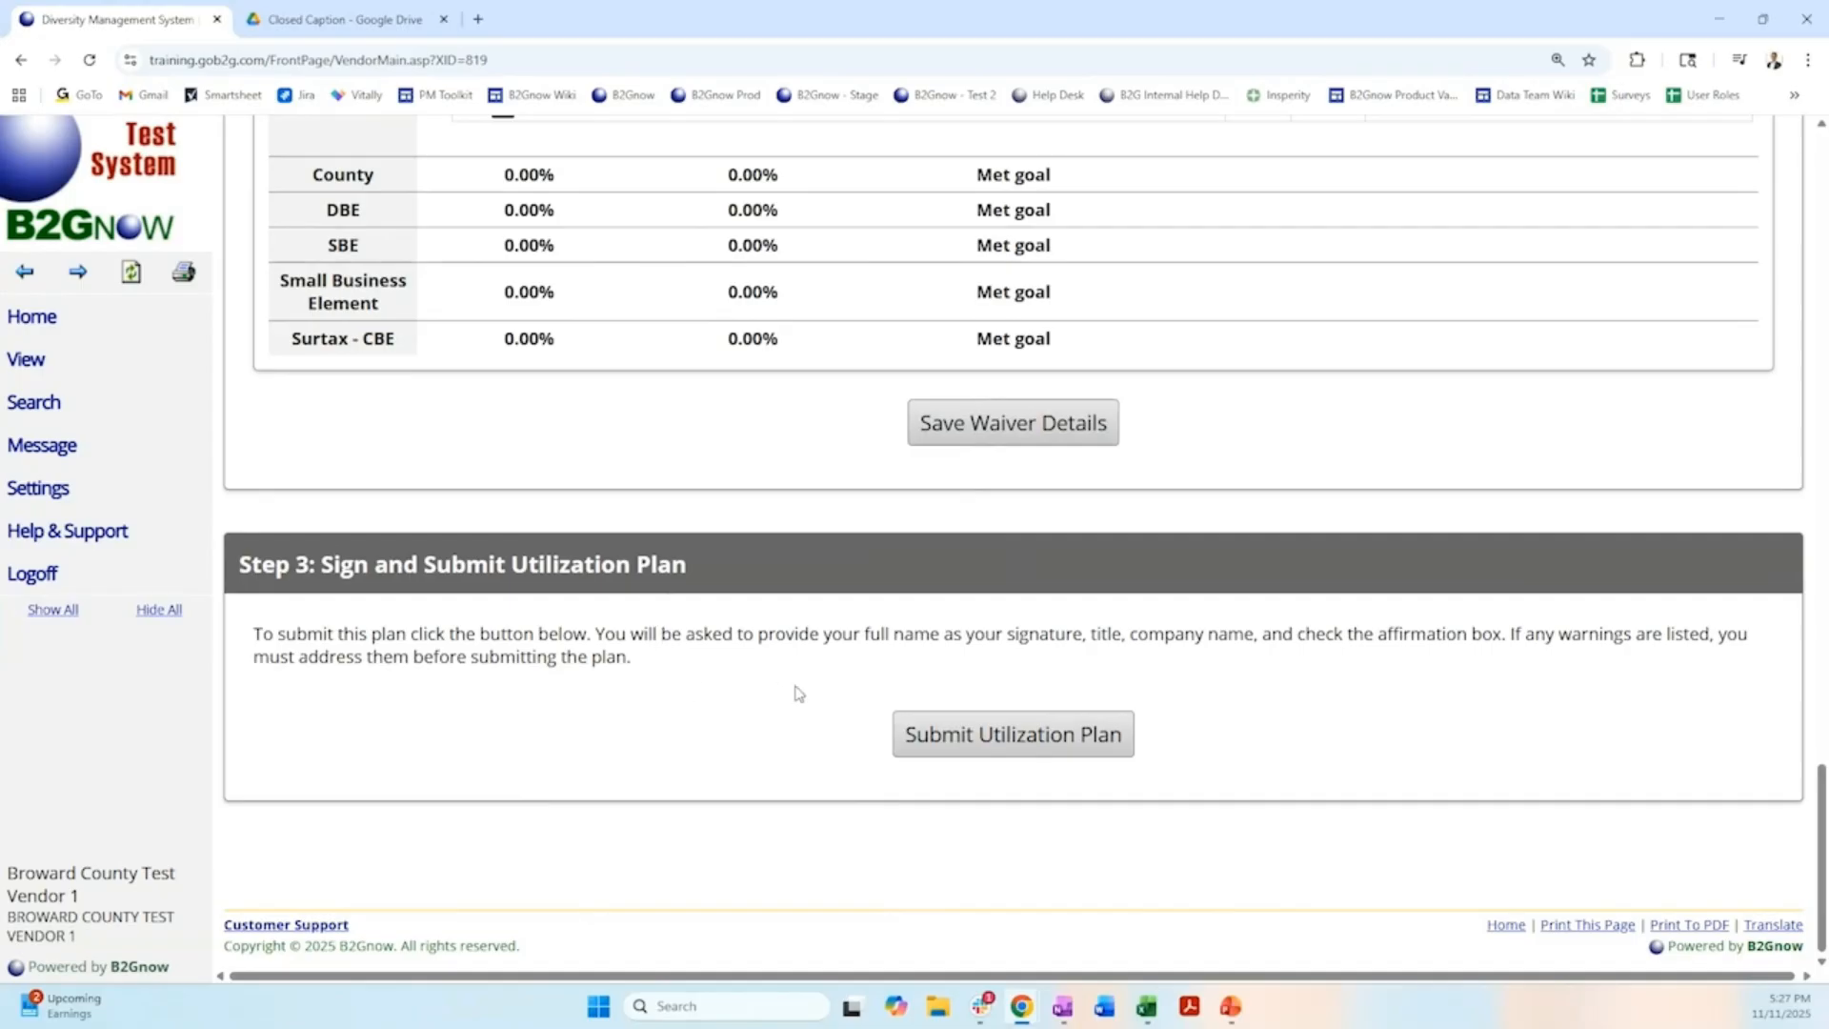
pyautogui.click(1006, 749)
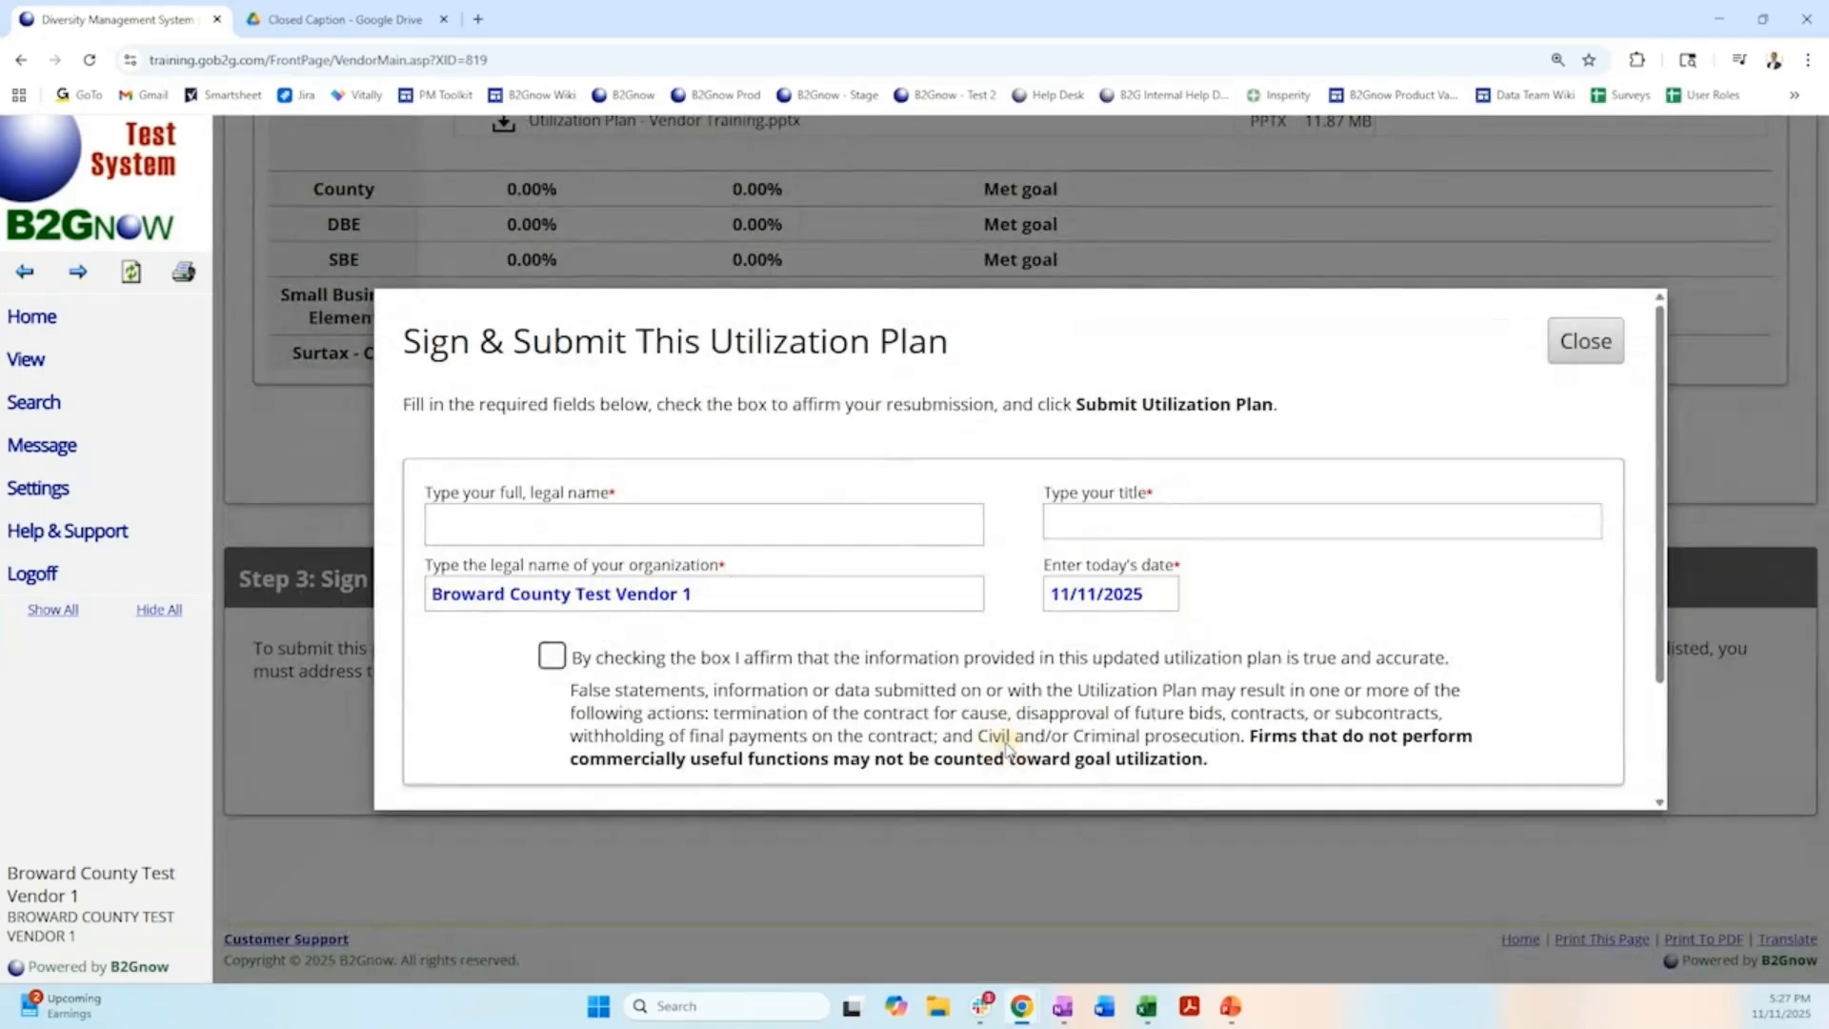
# Enter the signer's full legal name and the title Chief Manager in the plan's signature form.
pyautogui.click(703, 525)
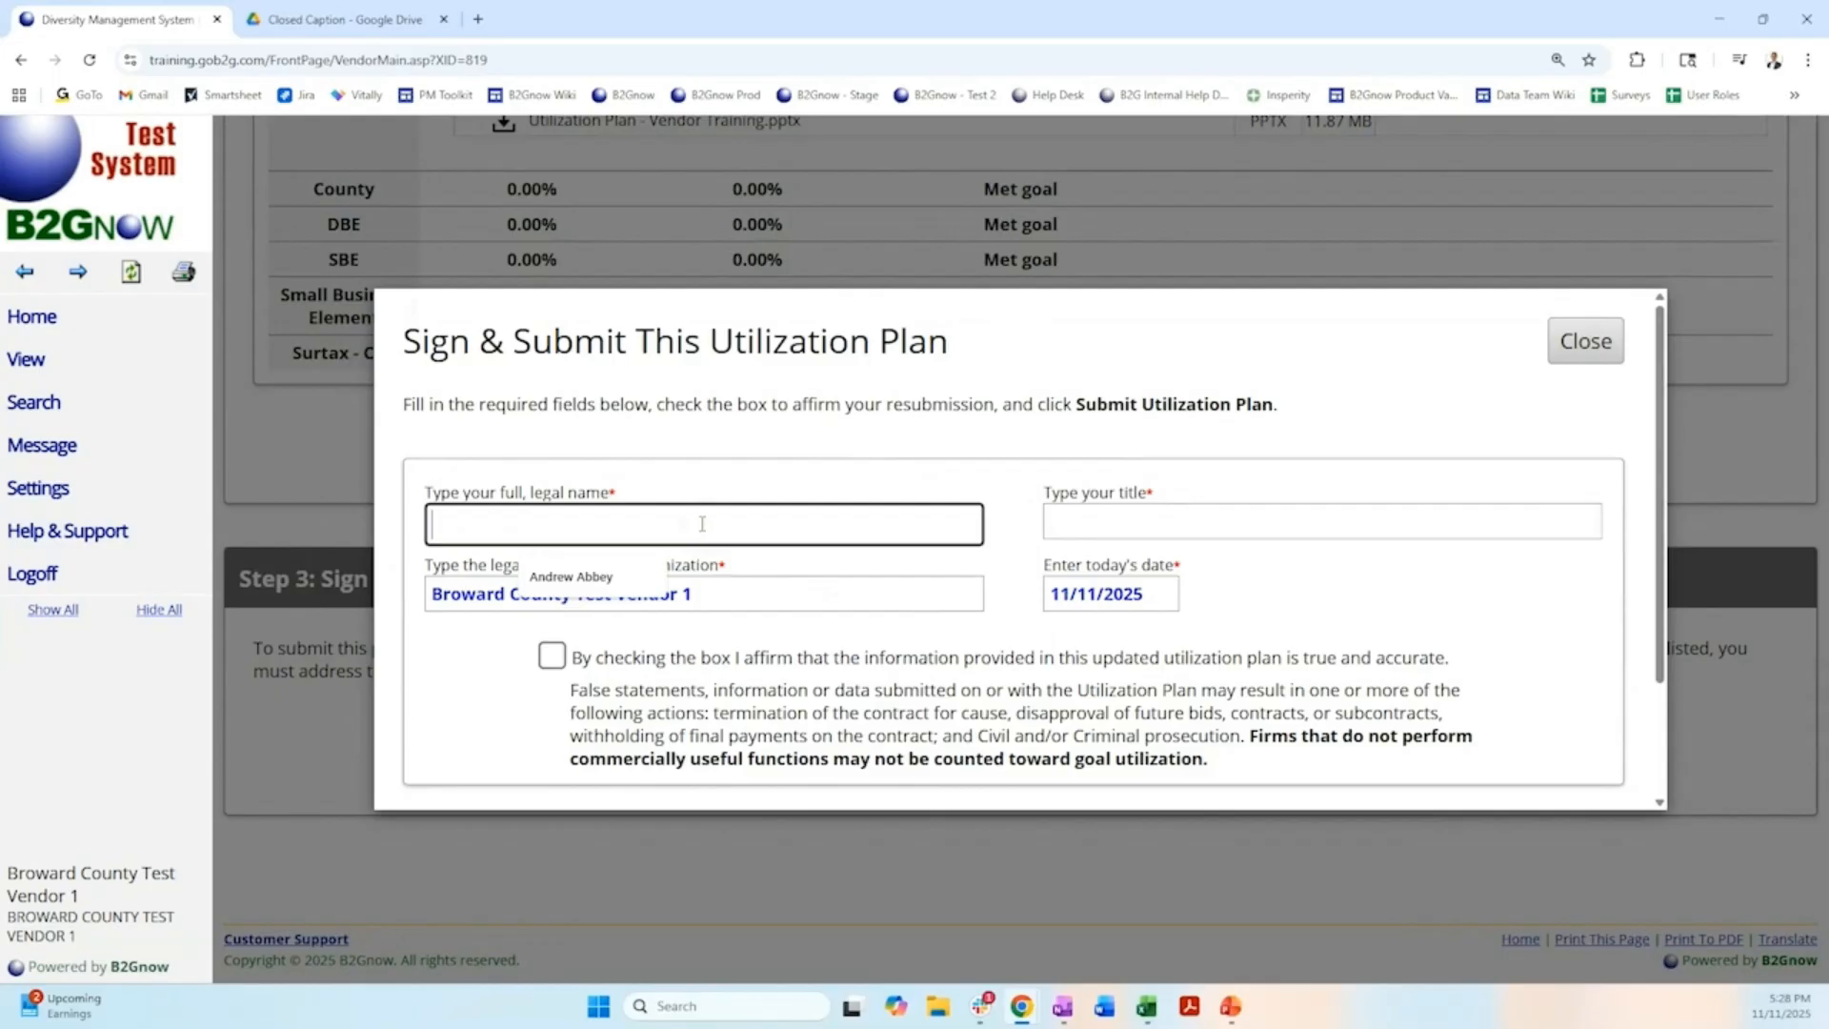
pyautogui.click(629, 572)
pyautogui.click(1113, 526)
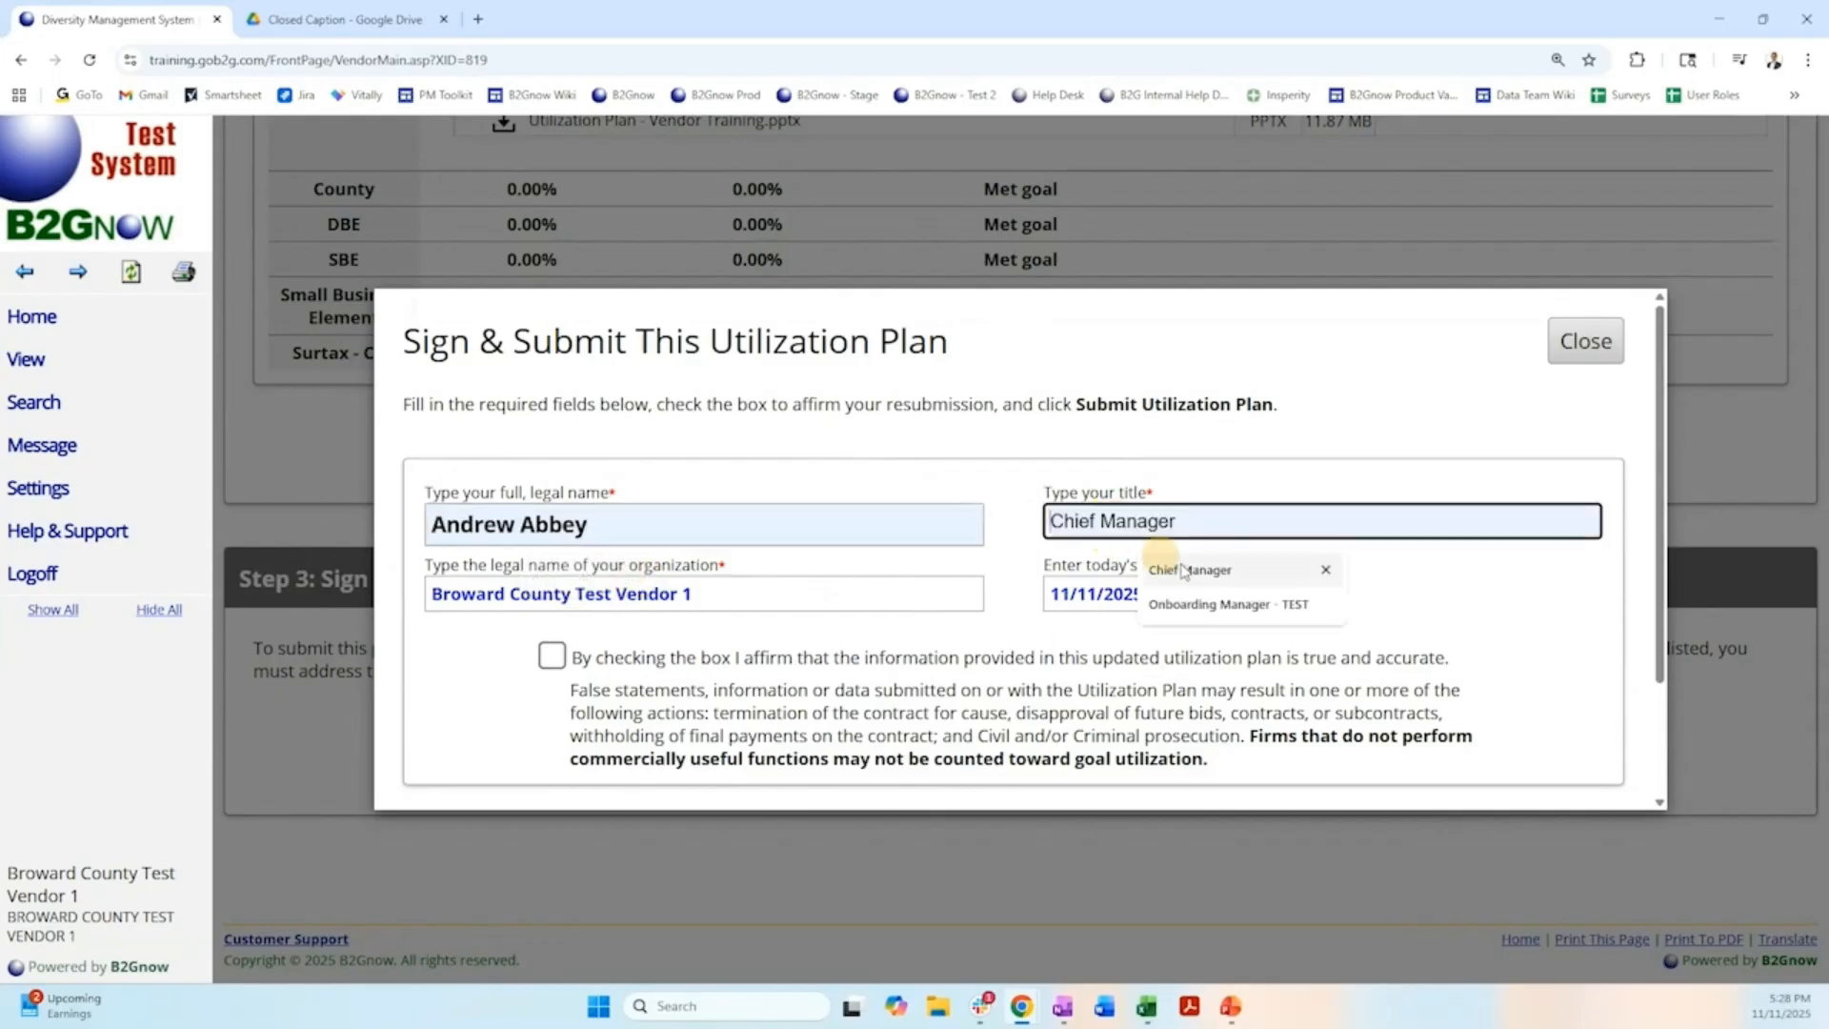
pyautogui.click(1187, 570)
pyautogui.click(972, 599)
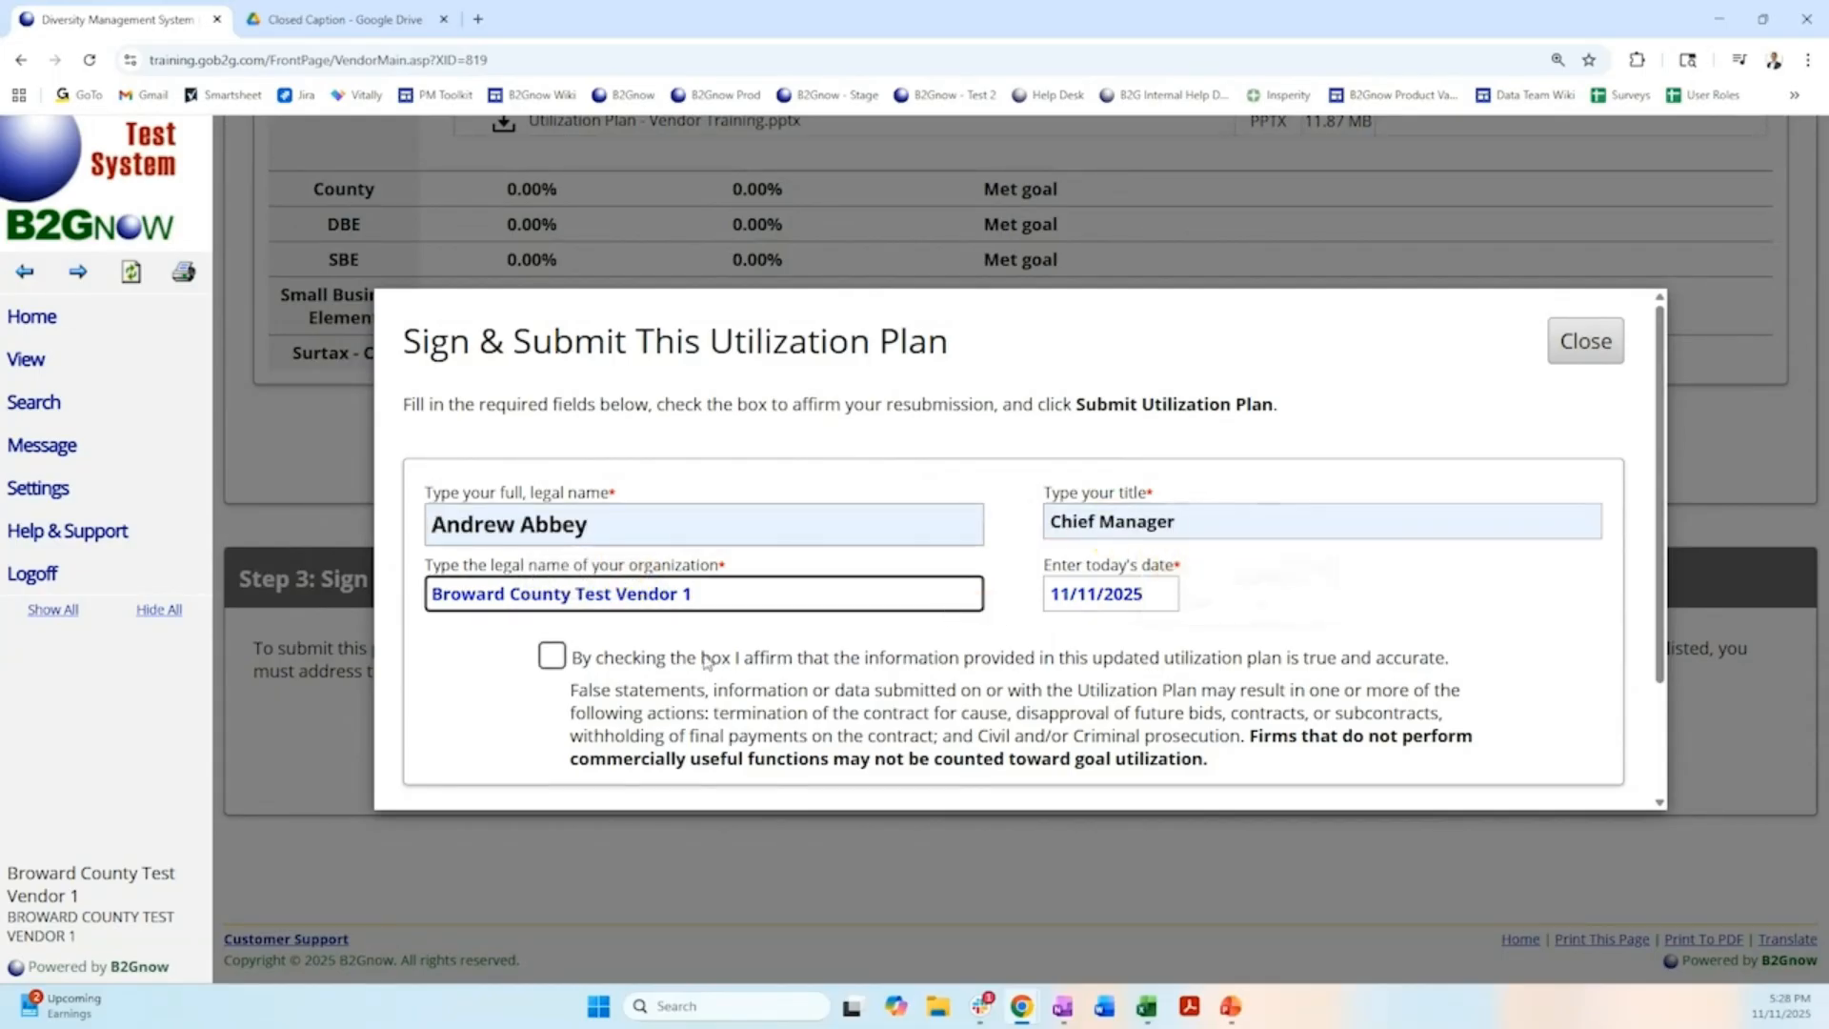
pyautogui.click(612, 617)
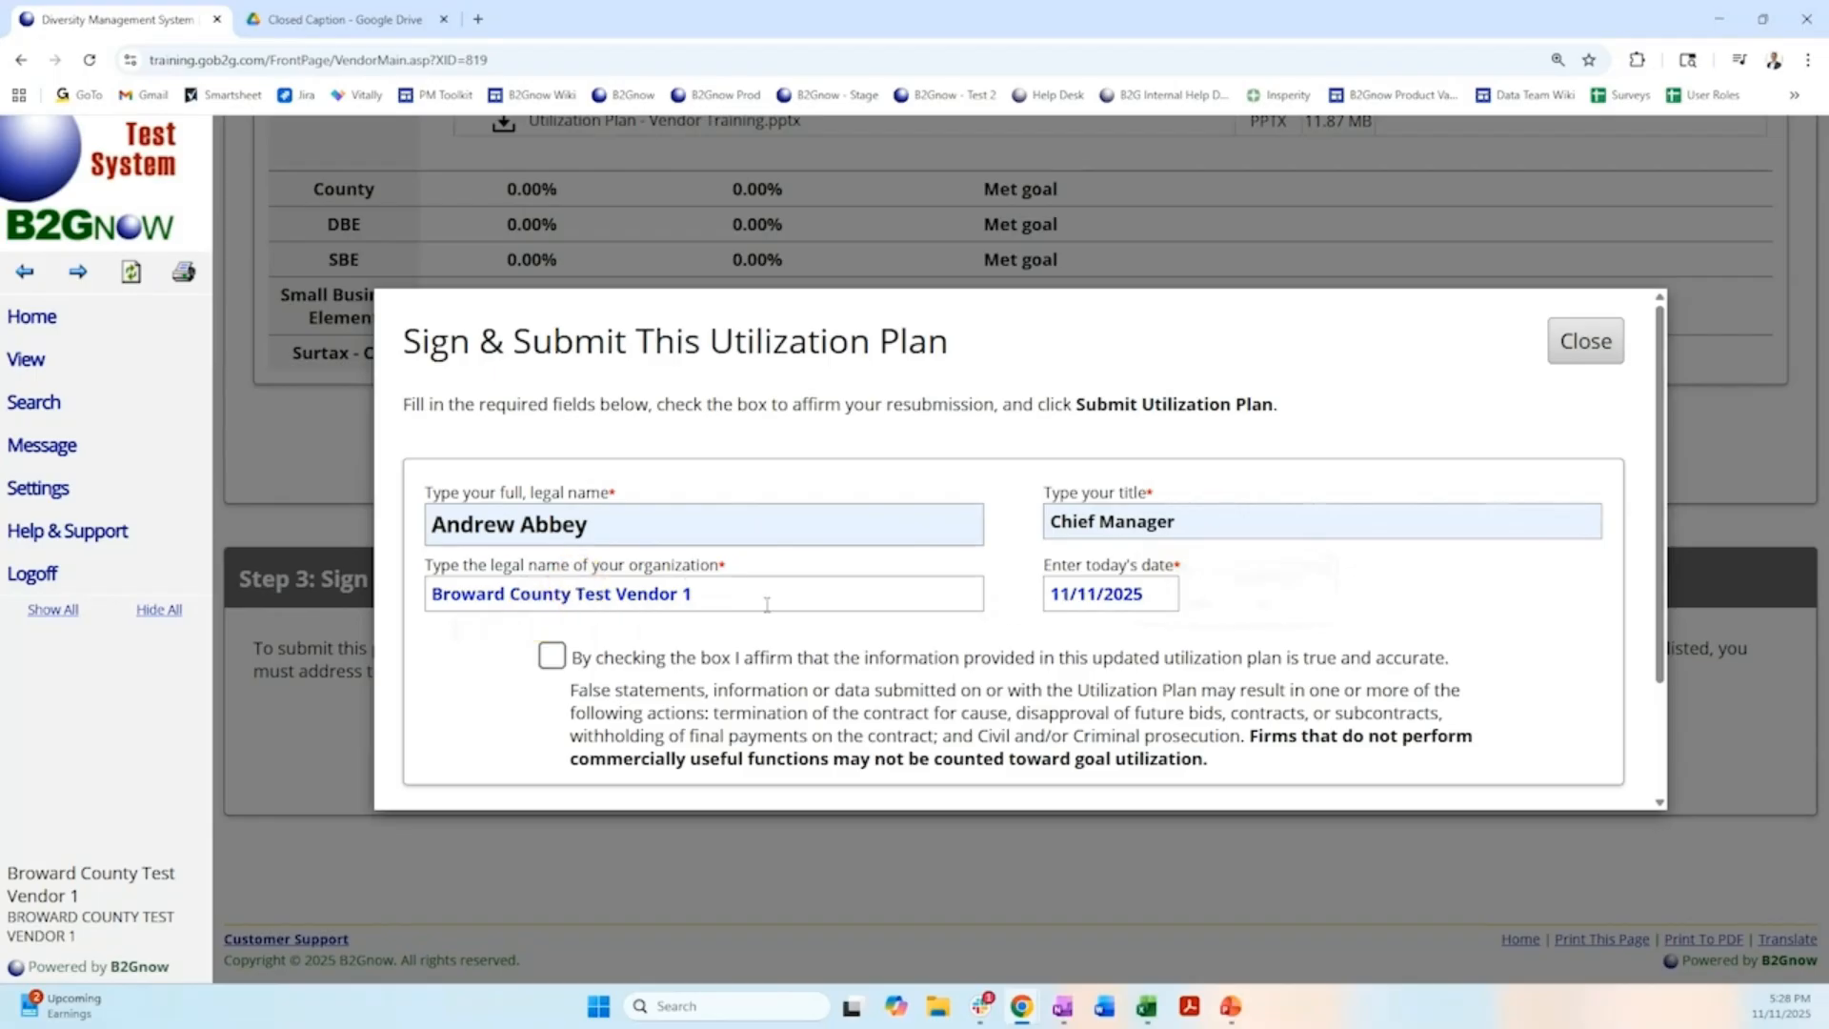
# Affirm that the utilization plan information is true and accurate, and submit the plan.
pyautogui.scroll(-1, 767, 605)
pyautogui.click(552, 561)
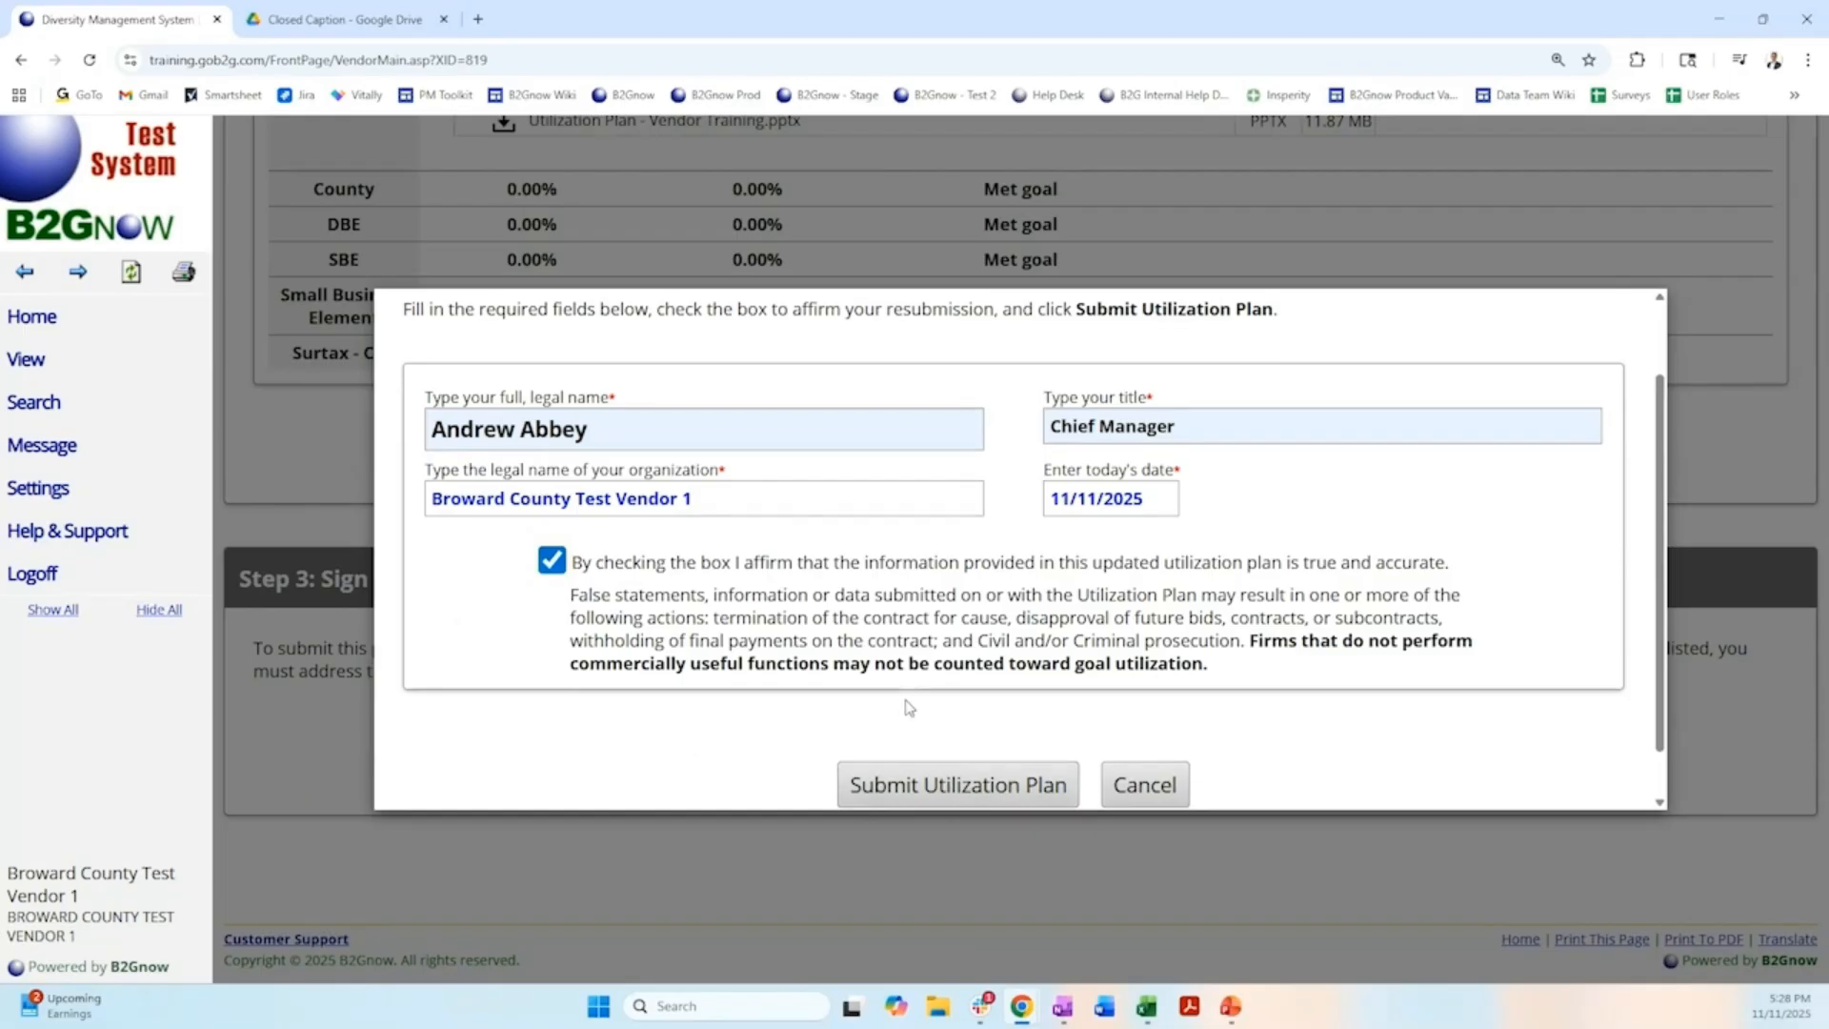
pyautogui.scroll(-1, 910, 708)
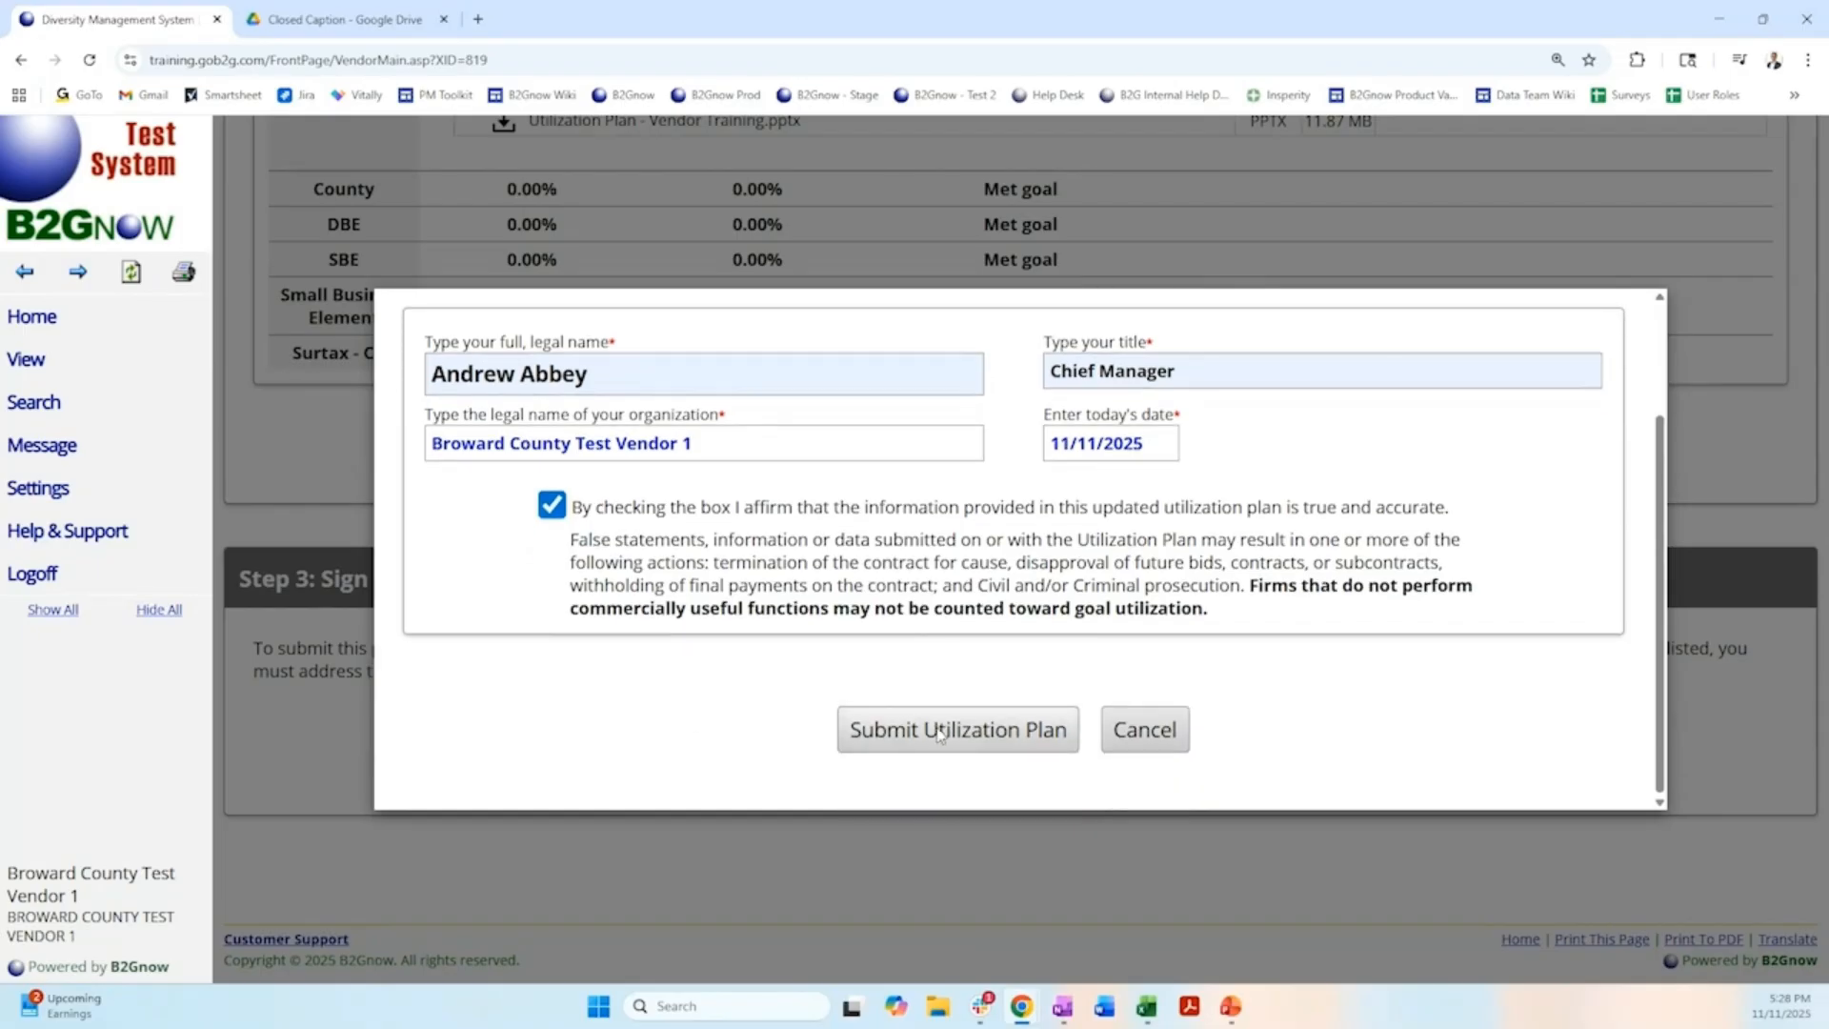
pyautogui.click(940, 732)
pyautogui.click(1003, 189)
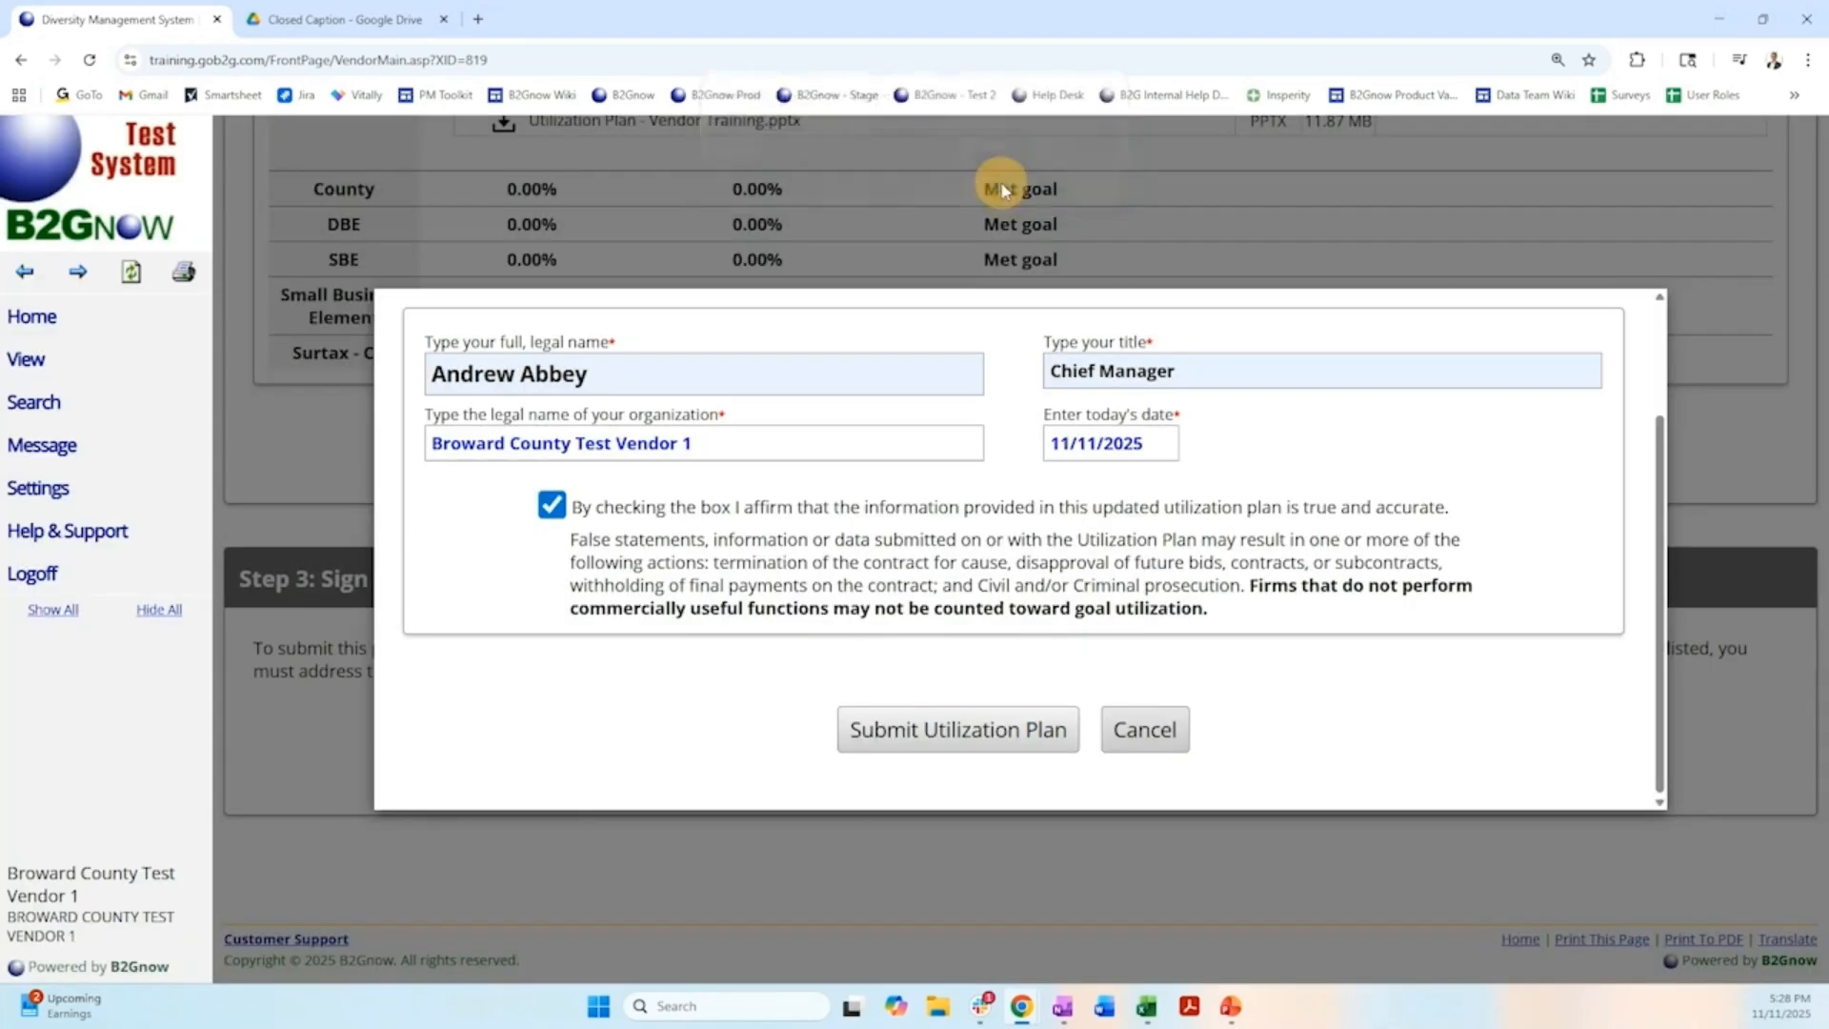
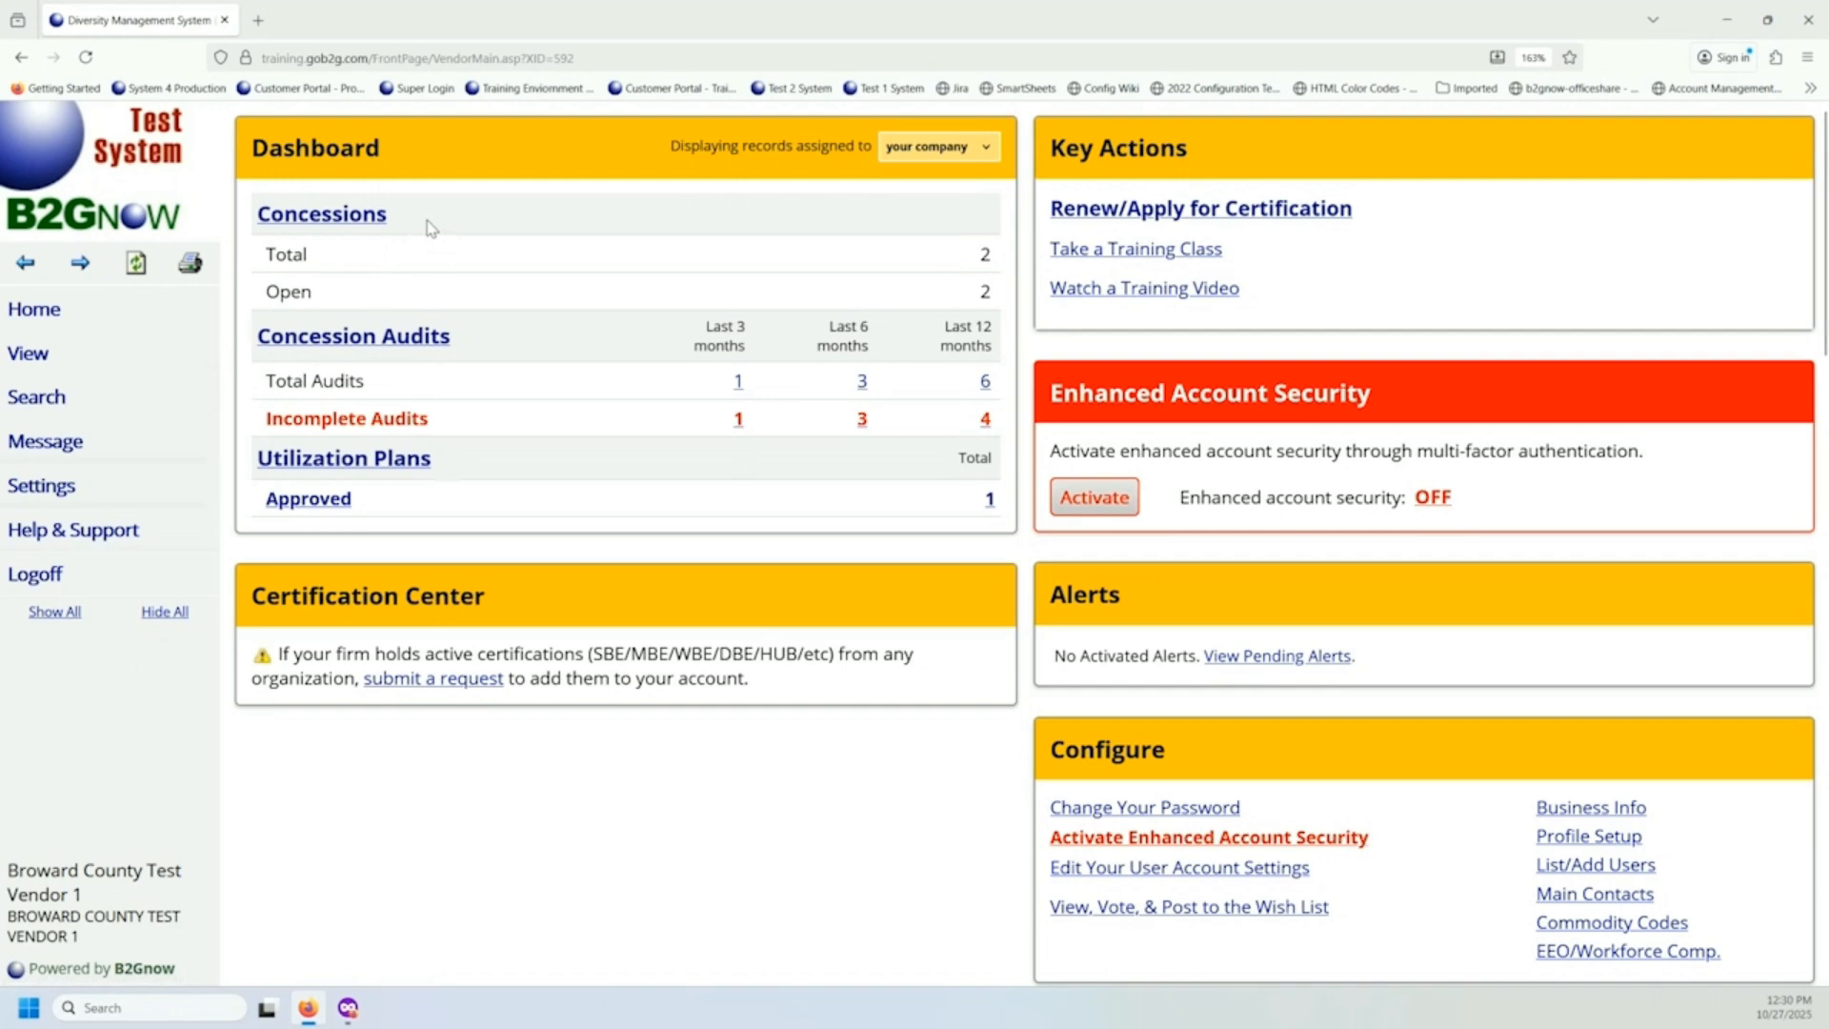
# Check the dashboard's concession sections, open the vendor's concessions list and expand the list of viewable record types.
pyautogui.moveTo(410, 227); pyautogui.dragTo(259, 217)
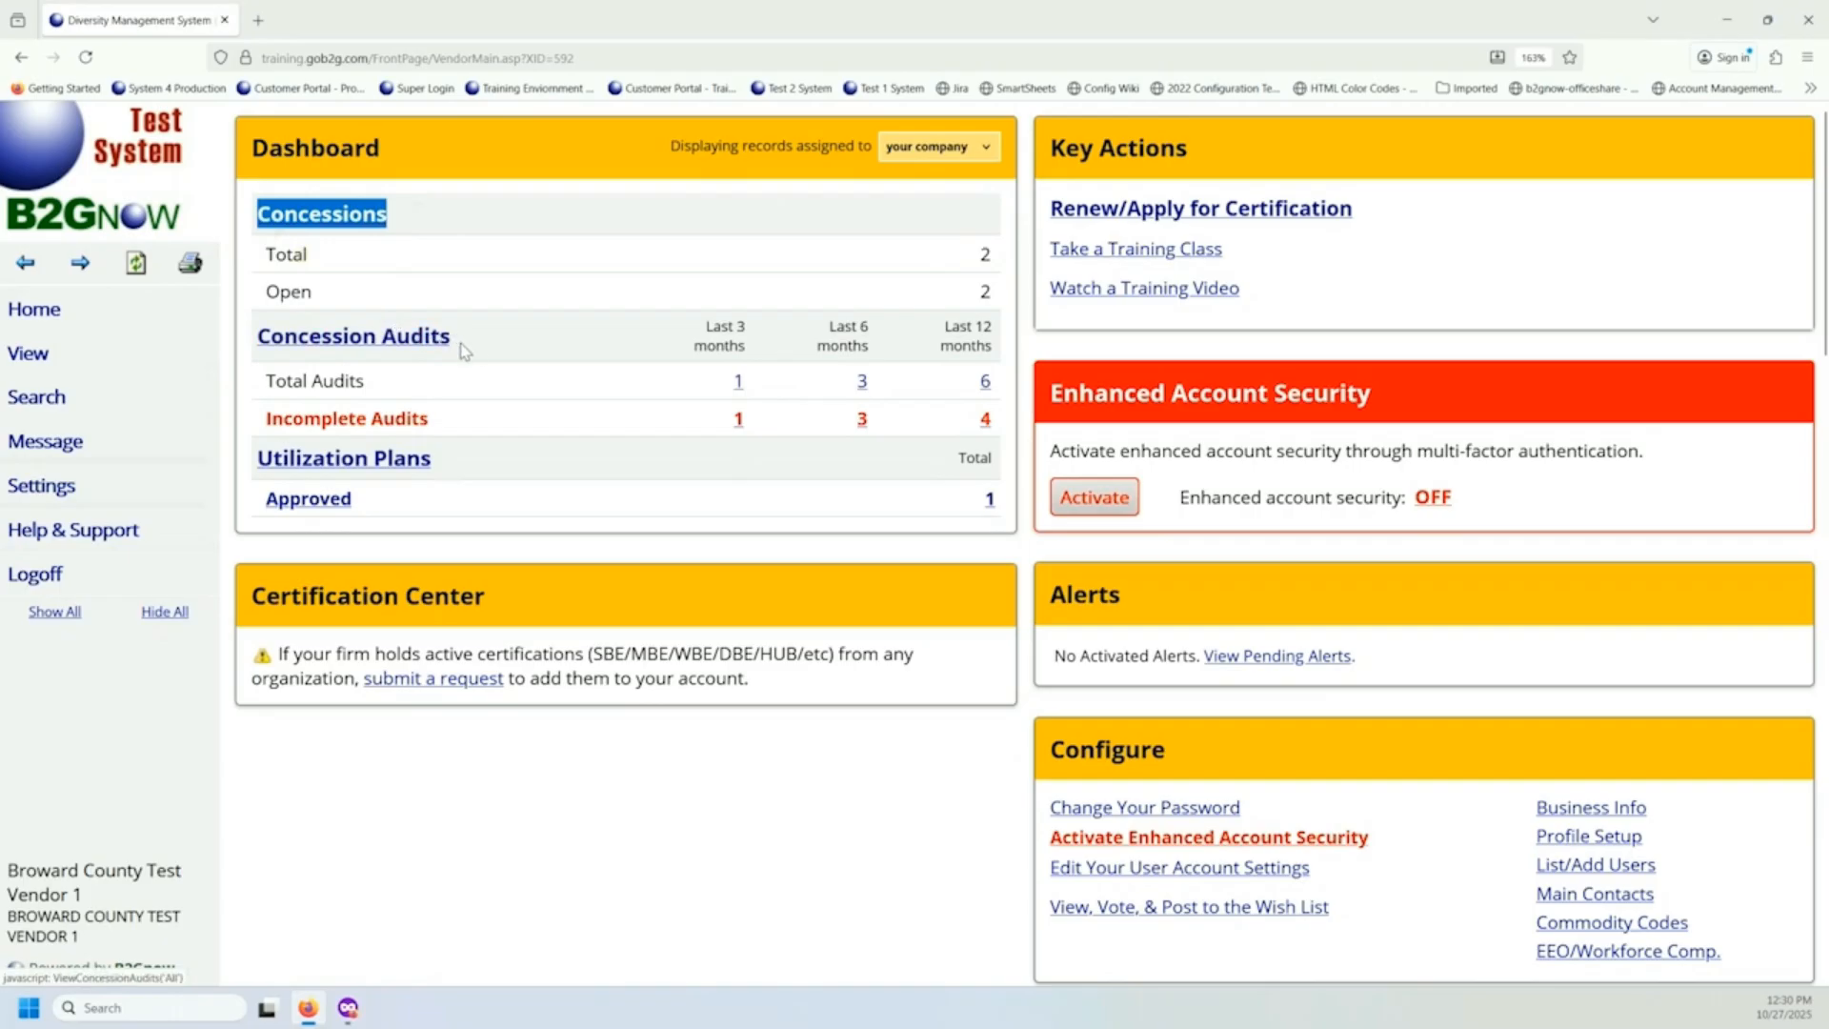
pyautogui.moveTo(486, 346); pyautogui.dragTo(263, 337)
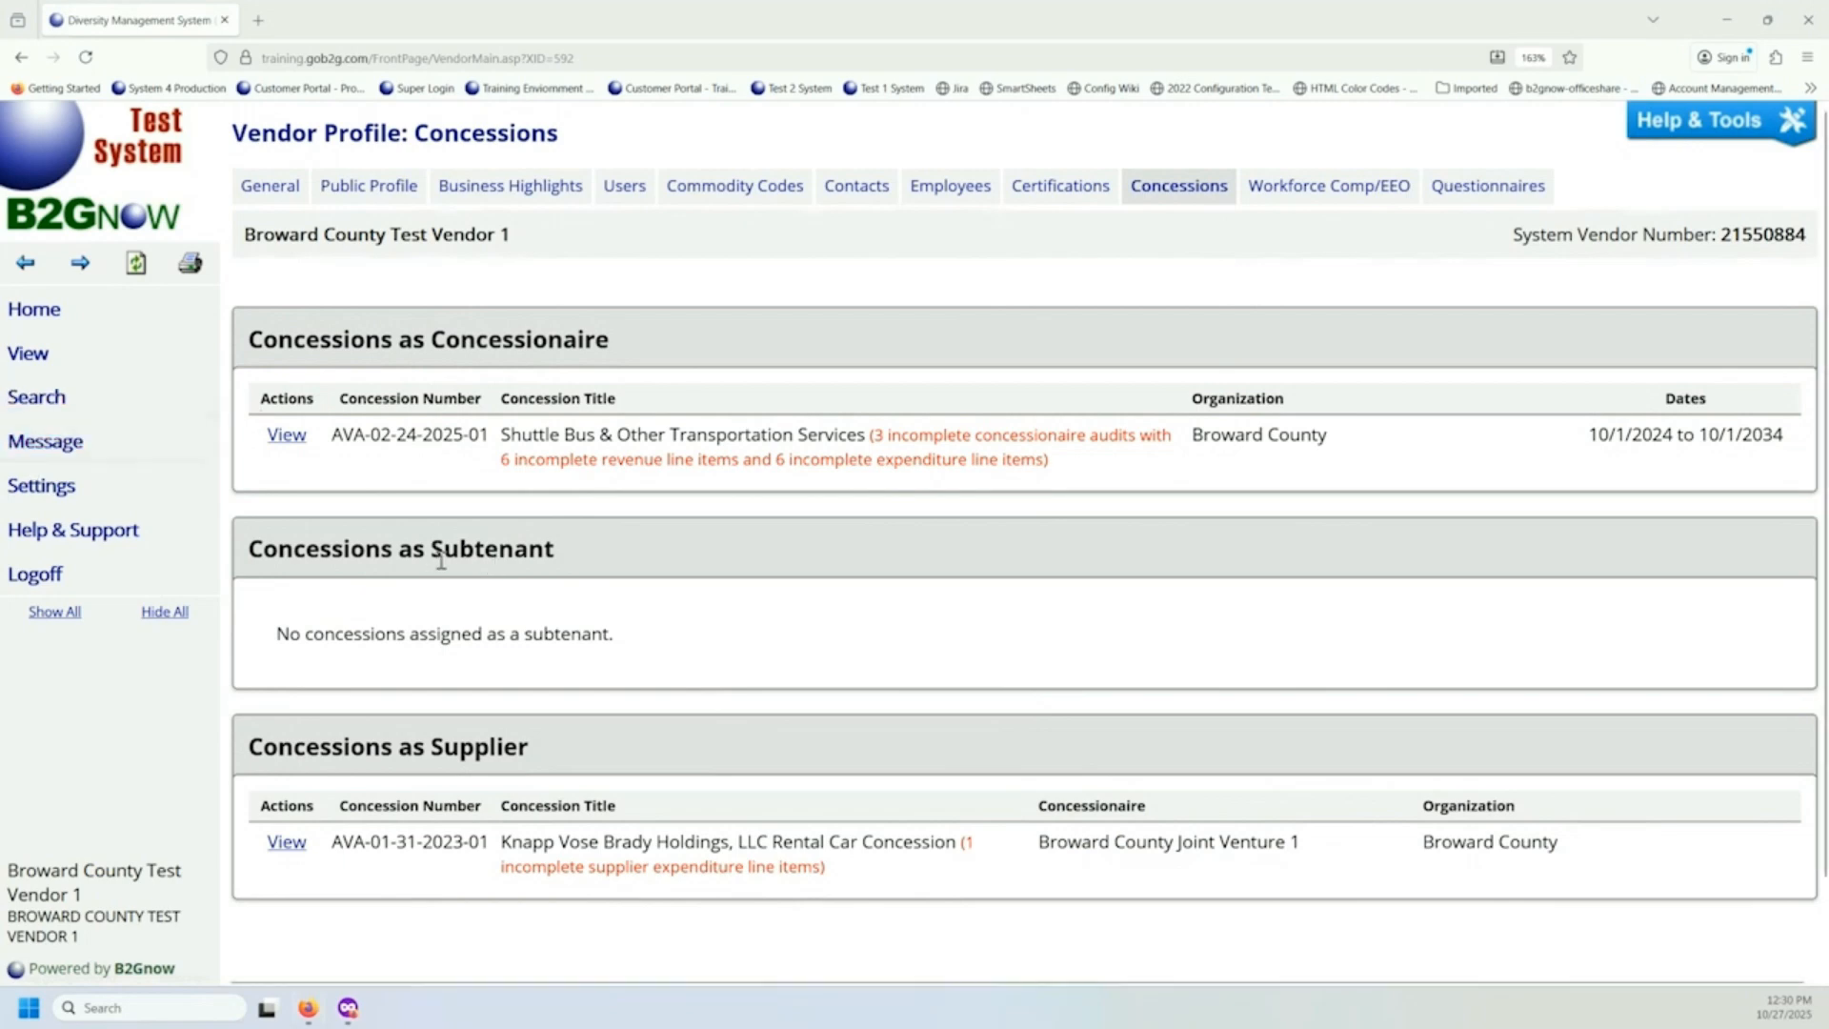
pyautogui.click(84, 355)
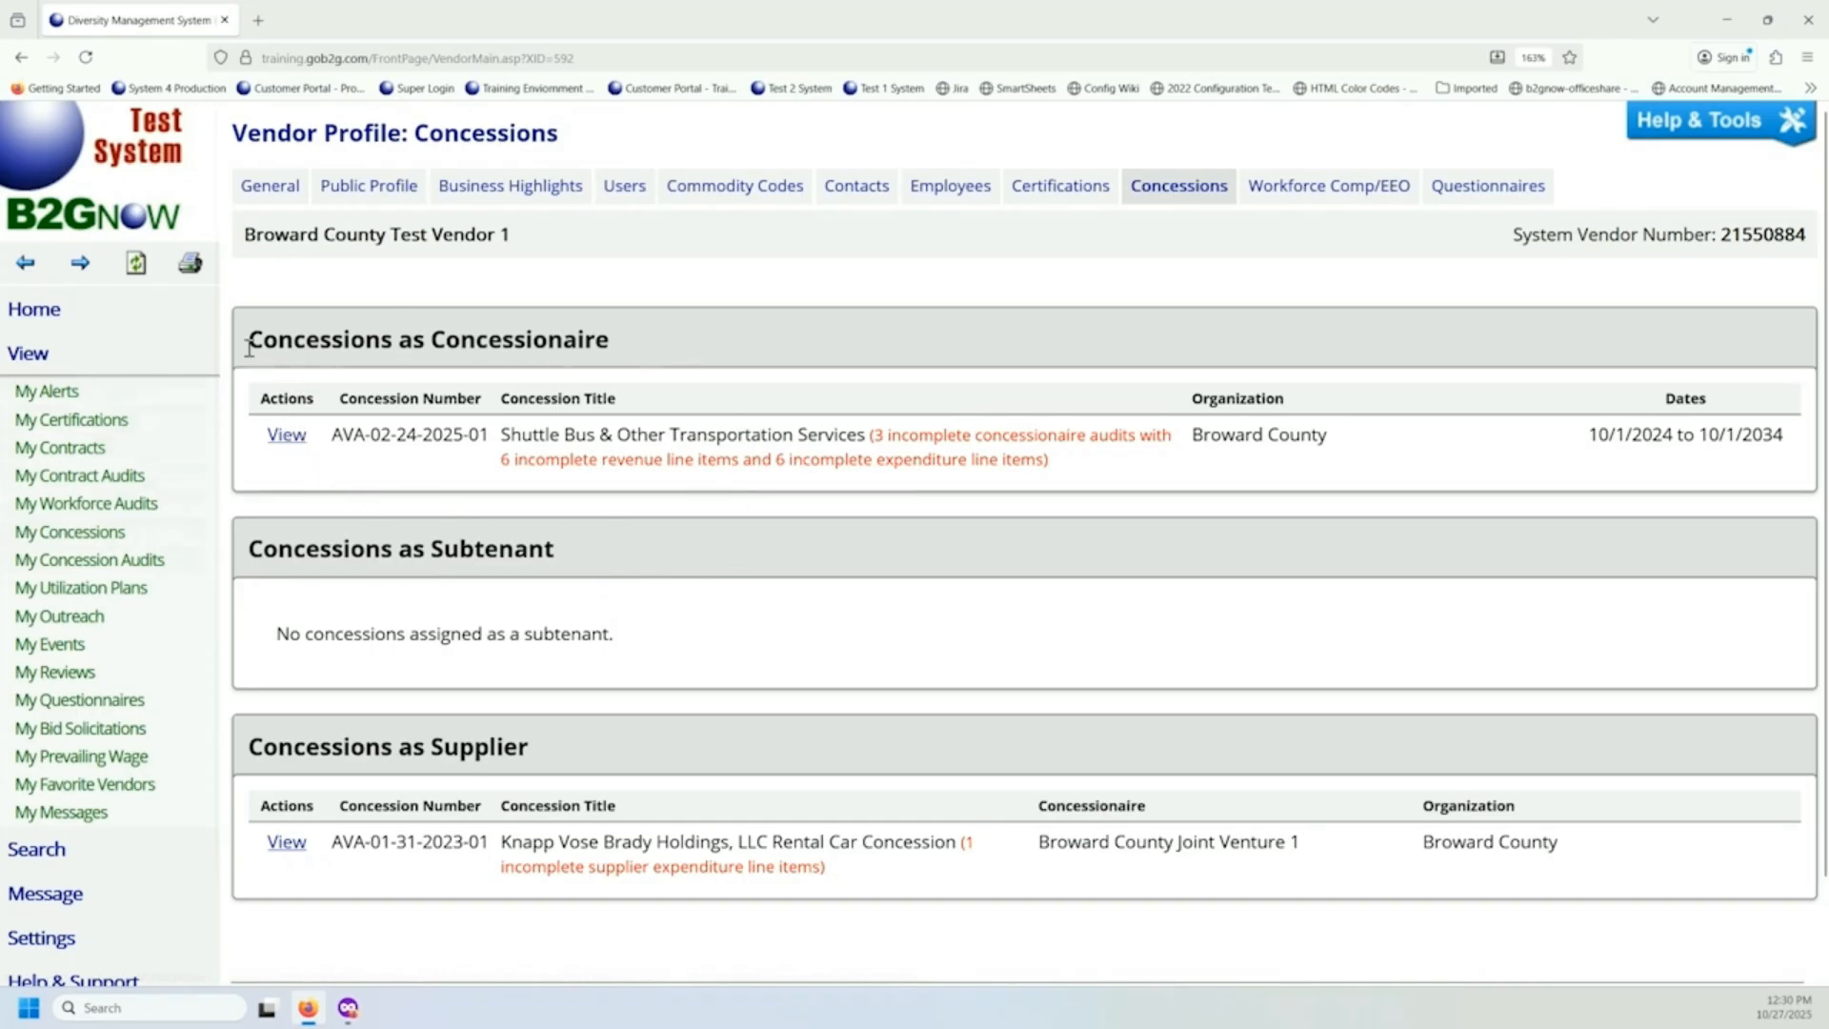
# Review which concessions the vendor holds as concessionaire, as subtenant and as supplier.
pyautogui.moveTo(393, 341); pyautogui.dragTo(610, 340)
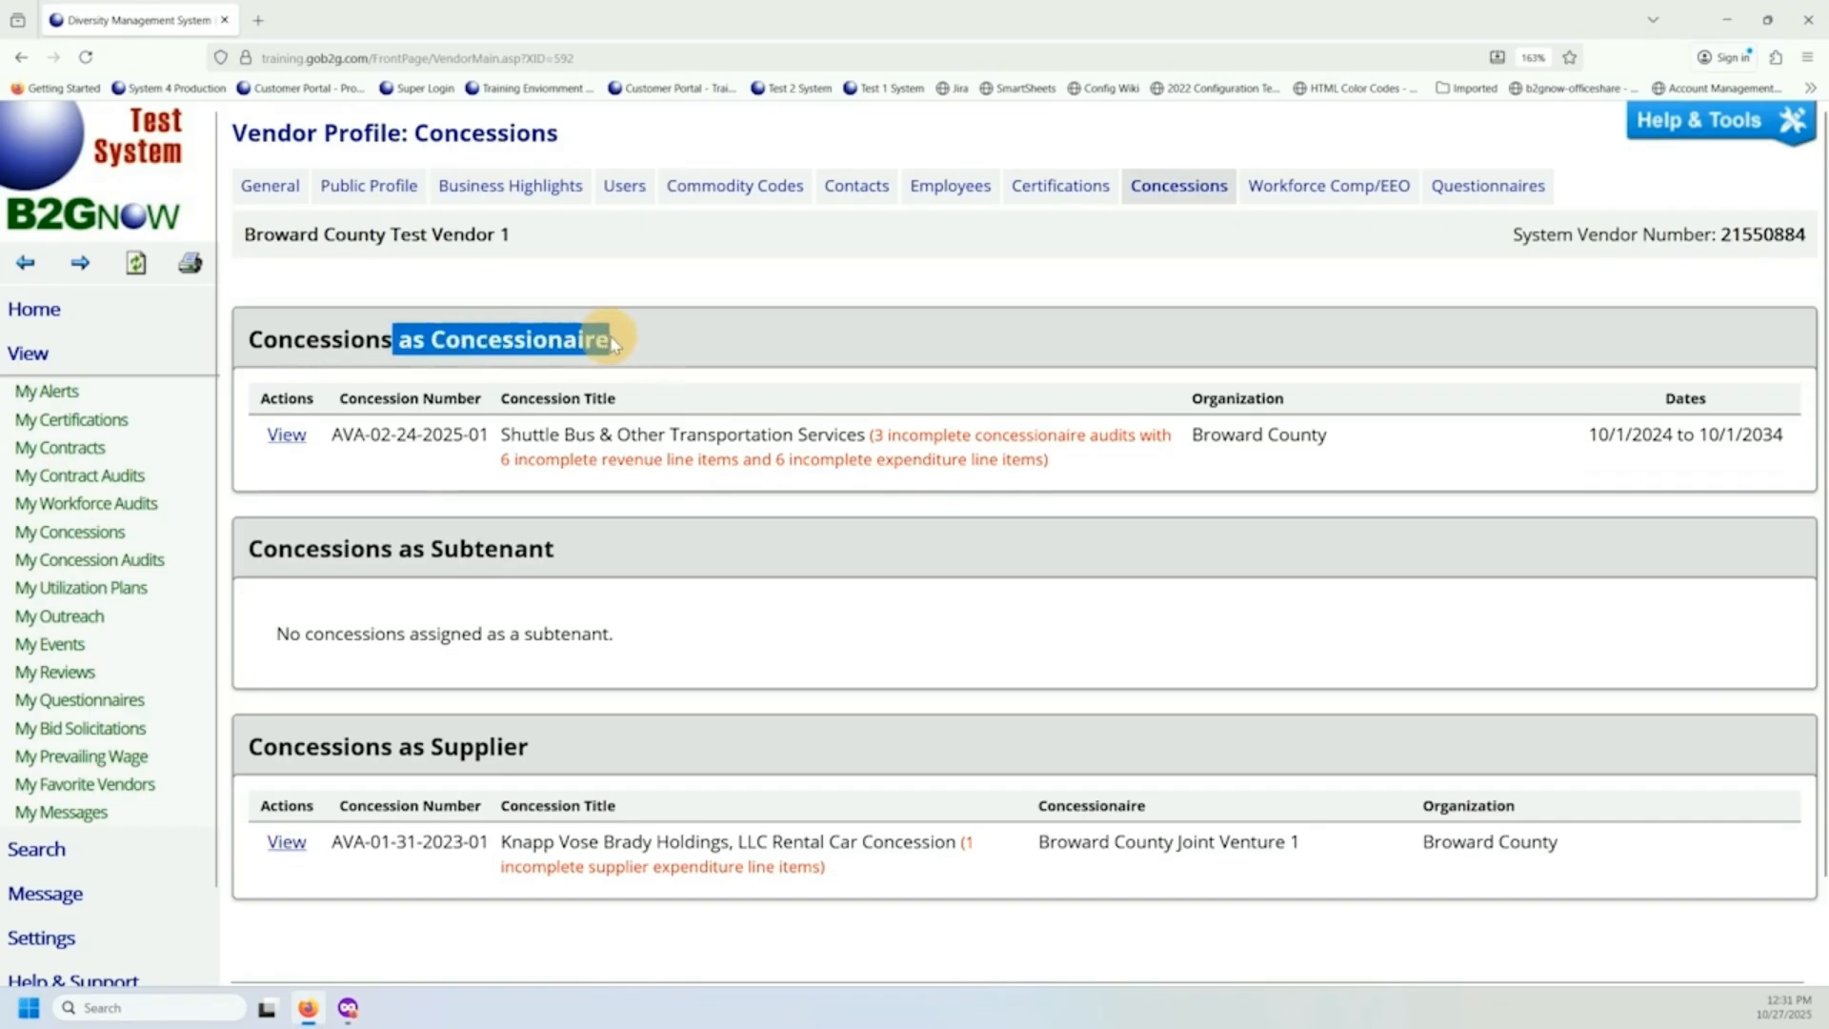
pyautogui.click(305, 550)
pyautogui.moveTo(262, 553); pyautogui.dragTo(593, 570)
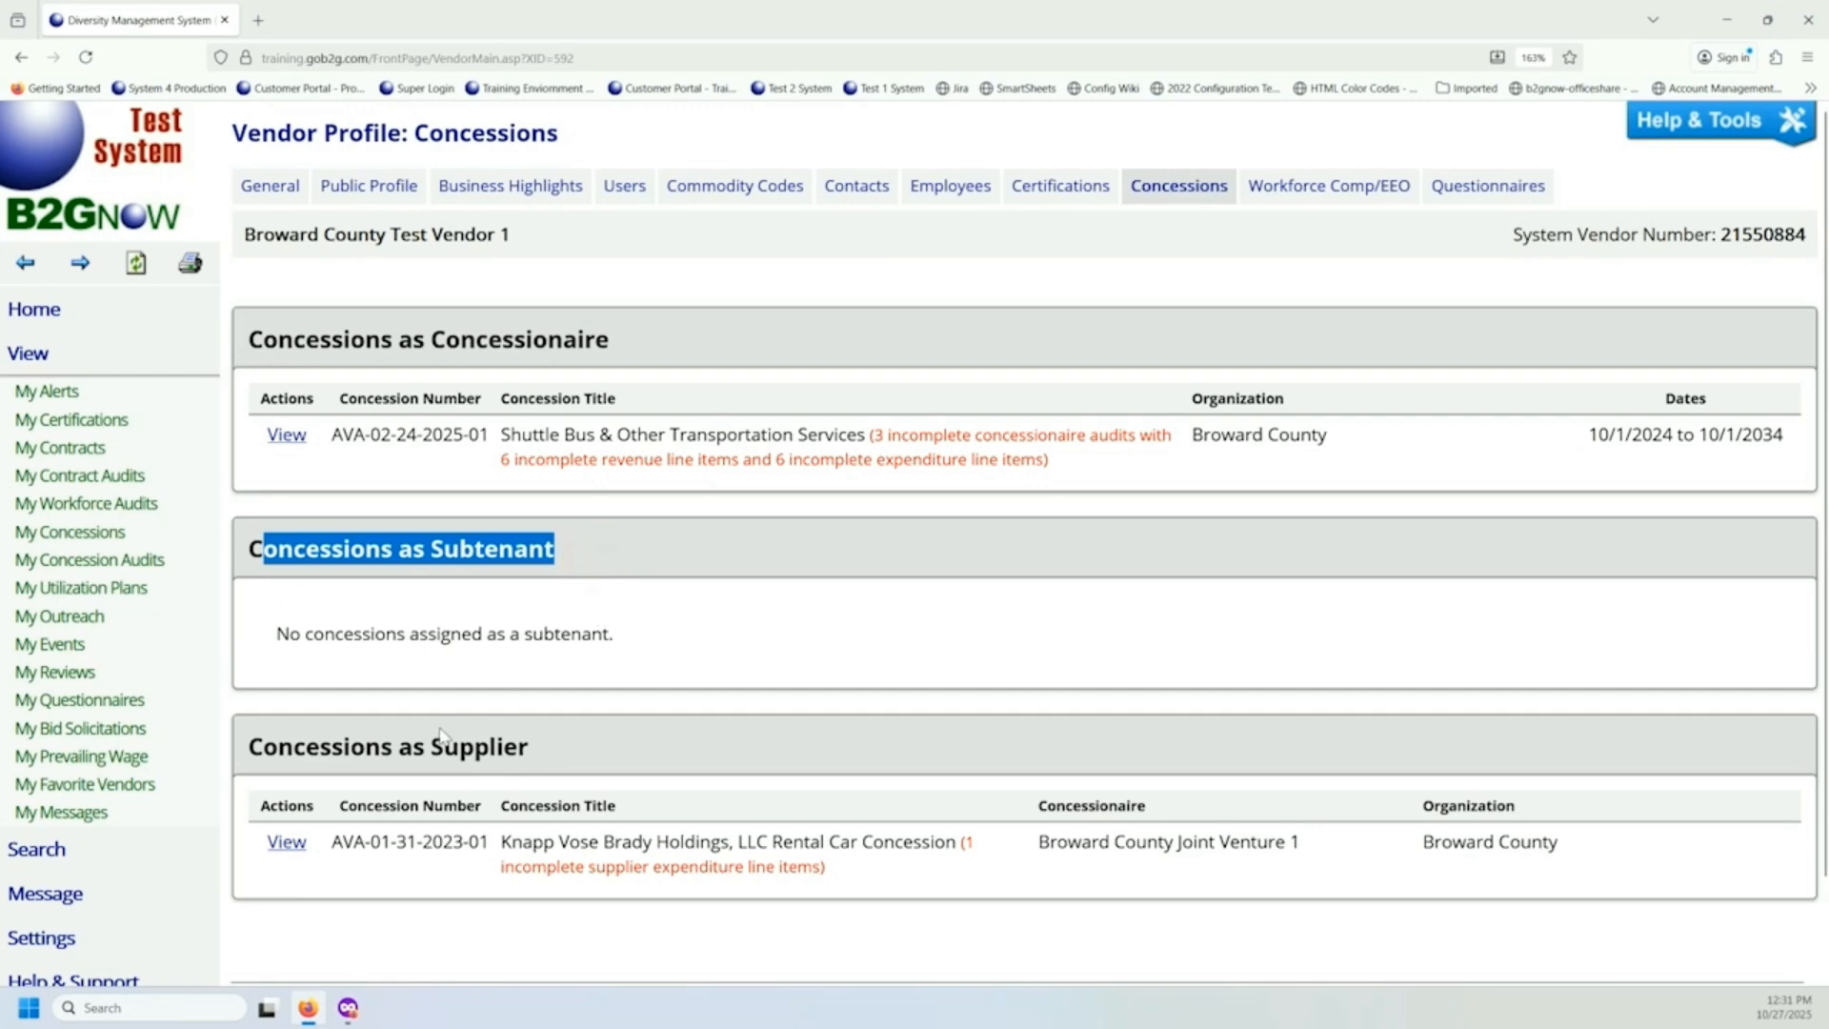
pyautogui.moveTo(294, 746); pyautogui.dragTo(541, 760)
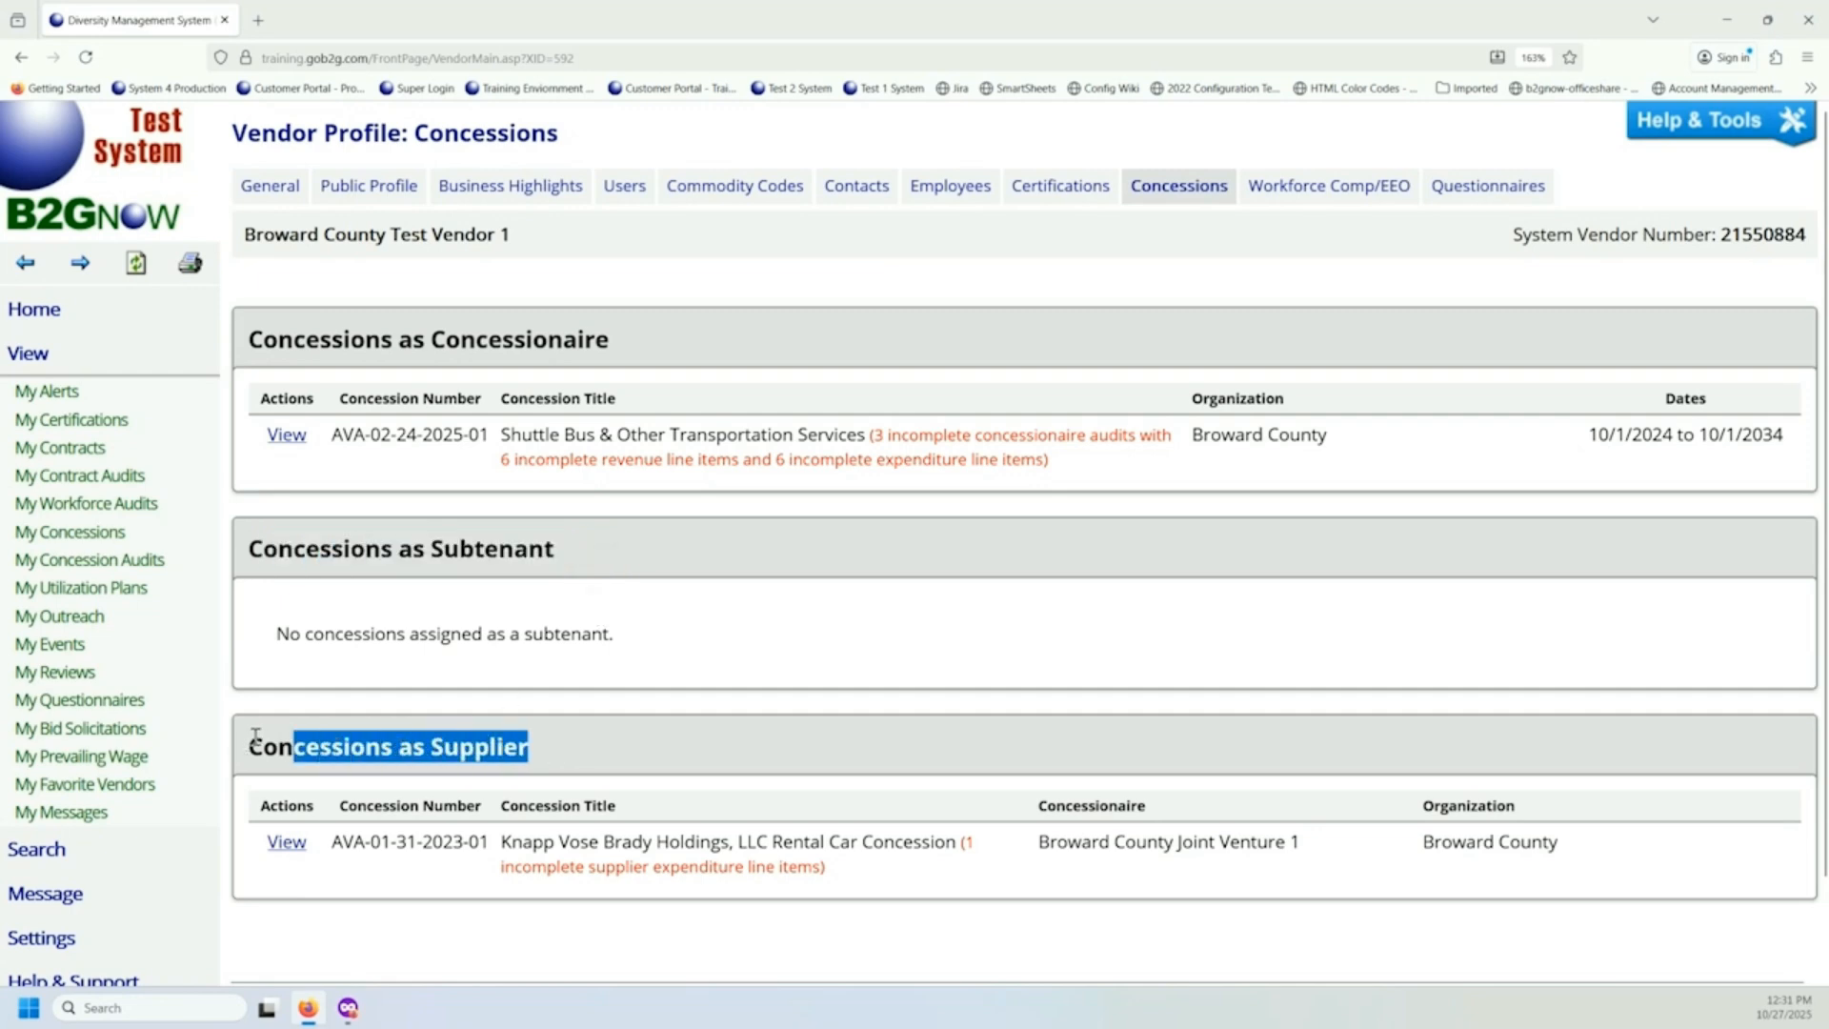
pyautogui.moveTo(249, 746); pyautogui.dragTo(576, 755)
# Open the Shuttle Bus & Other Transportation Services concession and review its information, supplier requests, status and audit history.
pyautogui.click(286, 434)
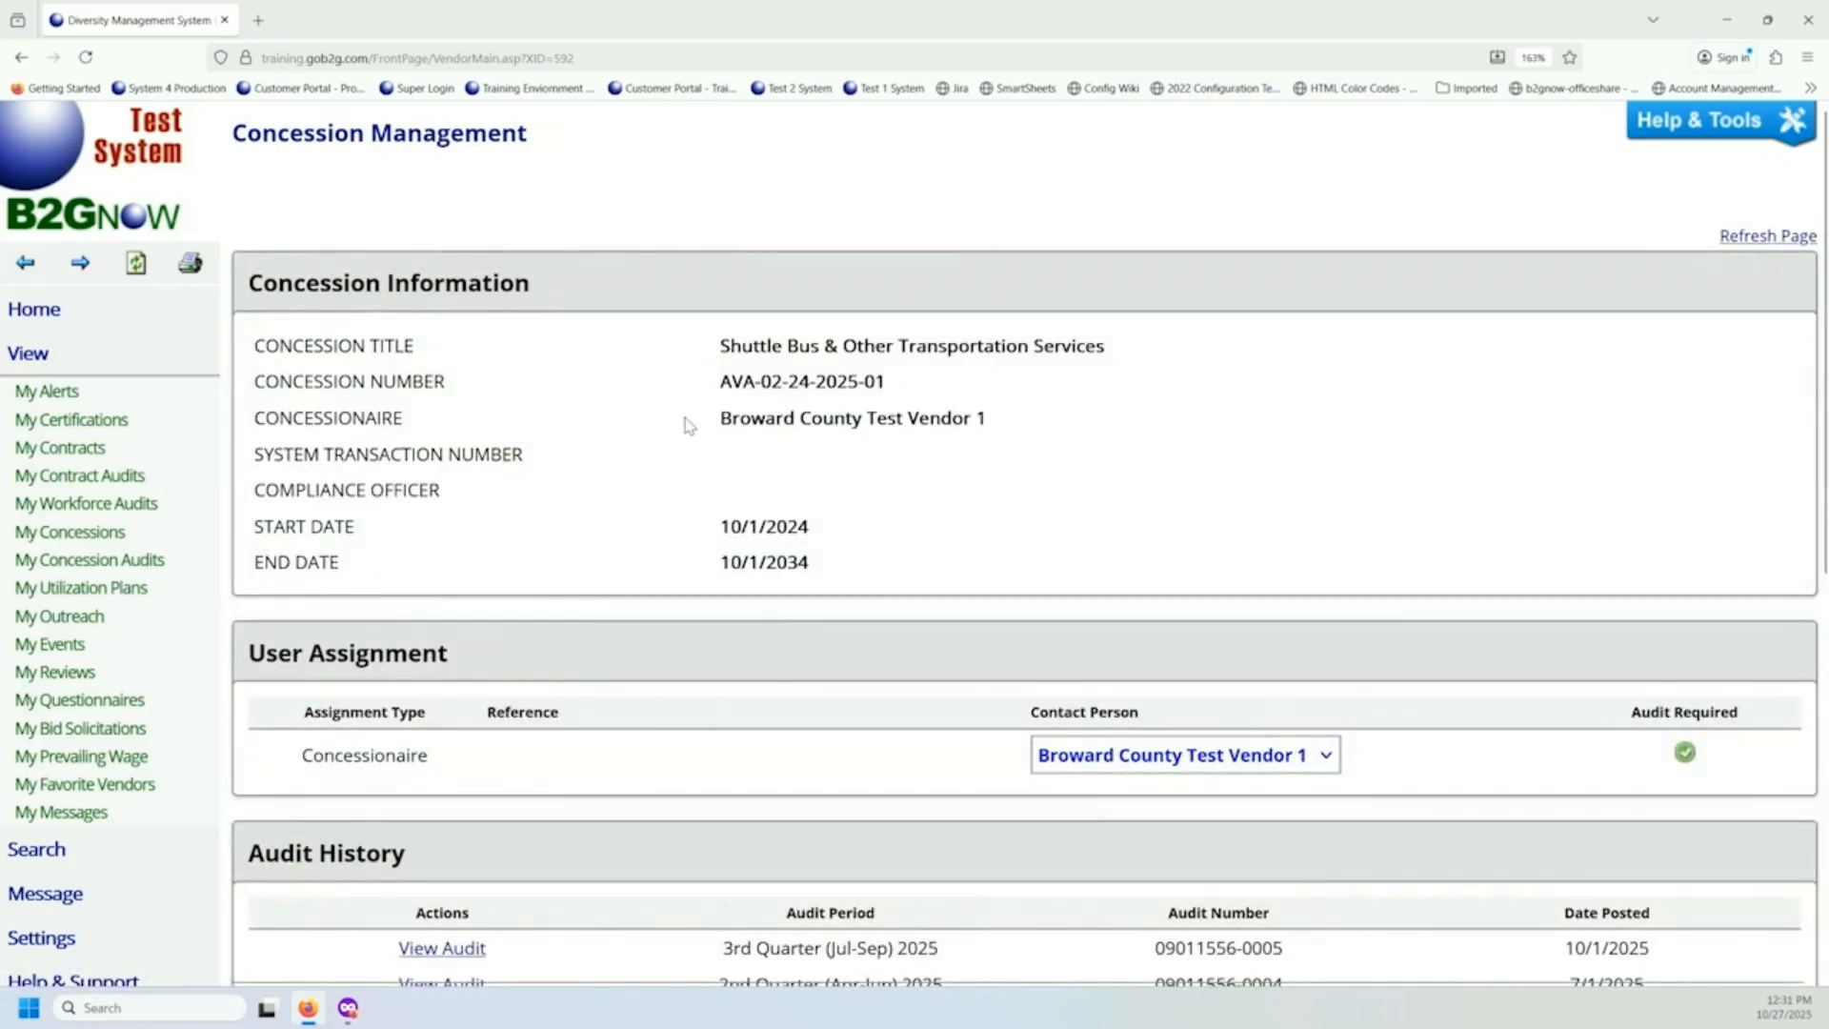
pyautogui.scroll(-5, 688, 440)
pyautogui.scroll(-2, 692, 446)
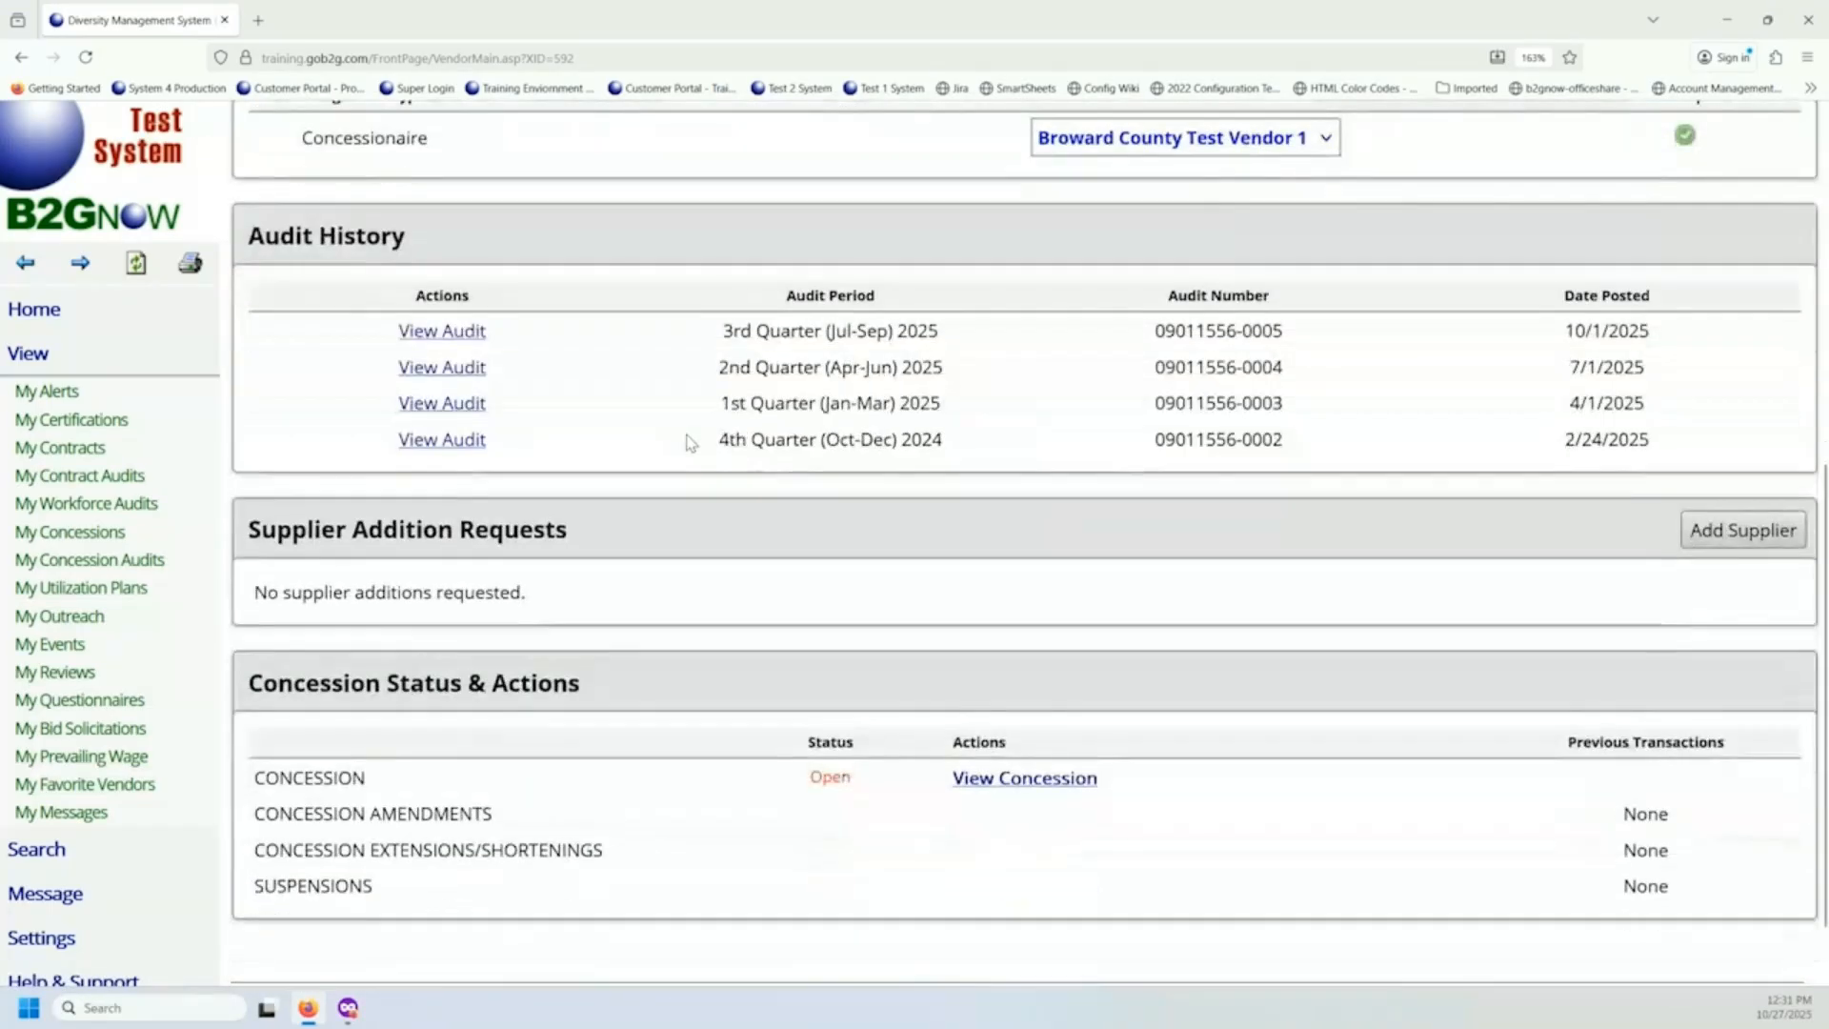
pyautogui.scroll(5, 705, 462)
pyautogui.scroll(2, 717, 475)
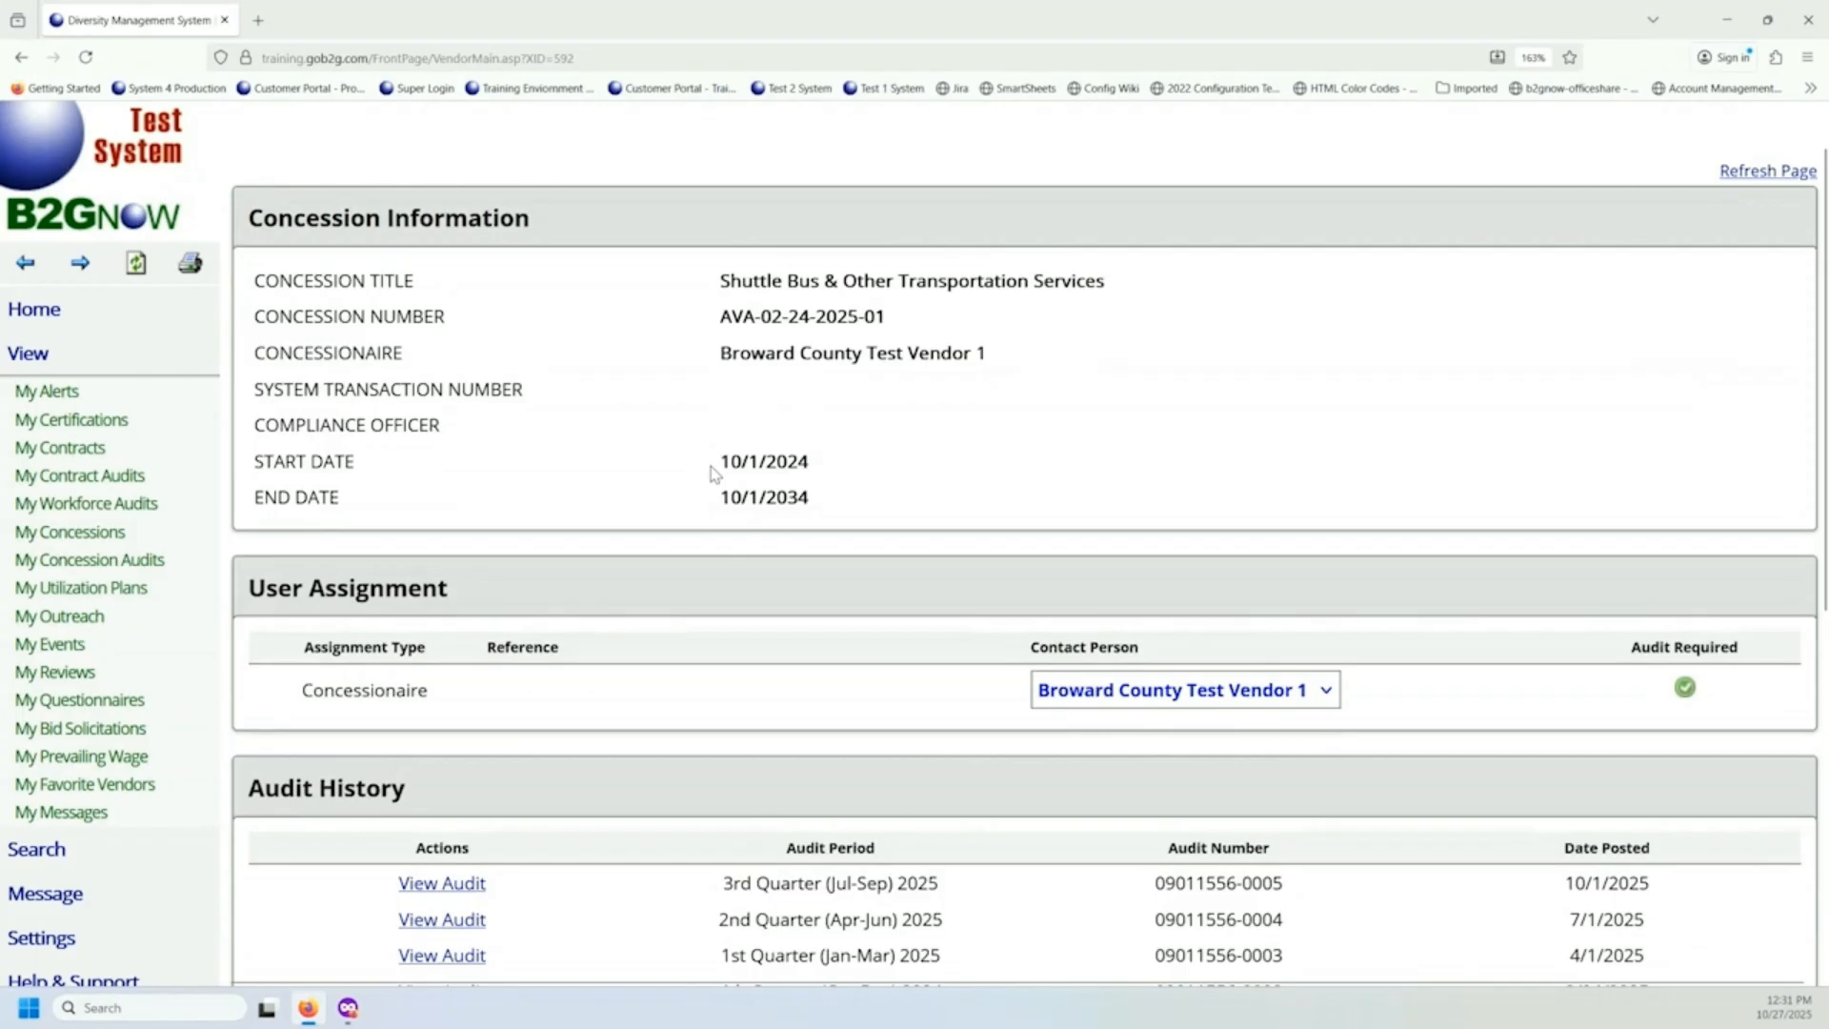
pyautogui.scroll(-3, 715, 474)
pyautogui.tripleClick(427, 491)
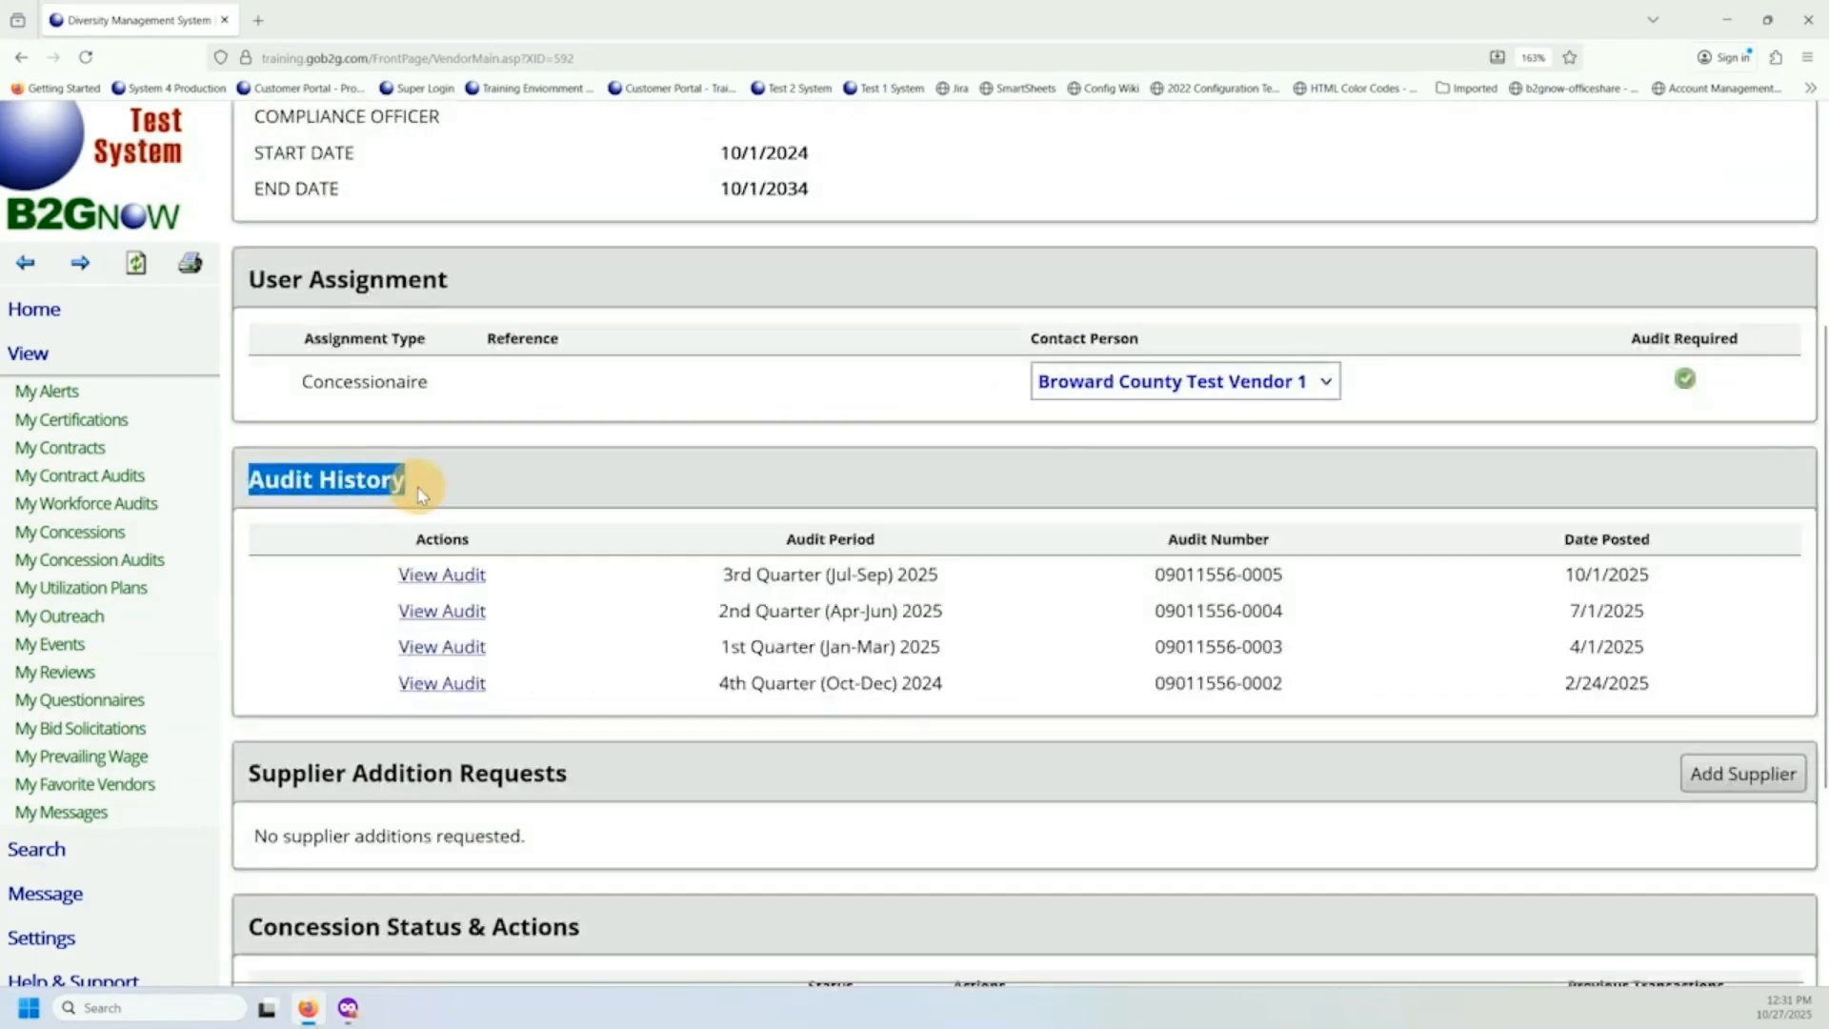
# Open the 3rd Quarter (Jul-Sep) 2025 audit notice and locate the concession compliance officer's information.
pyautogui.click(451, 582)
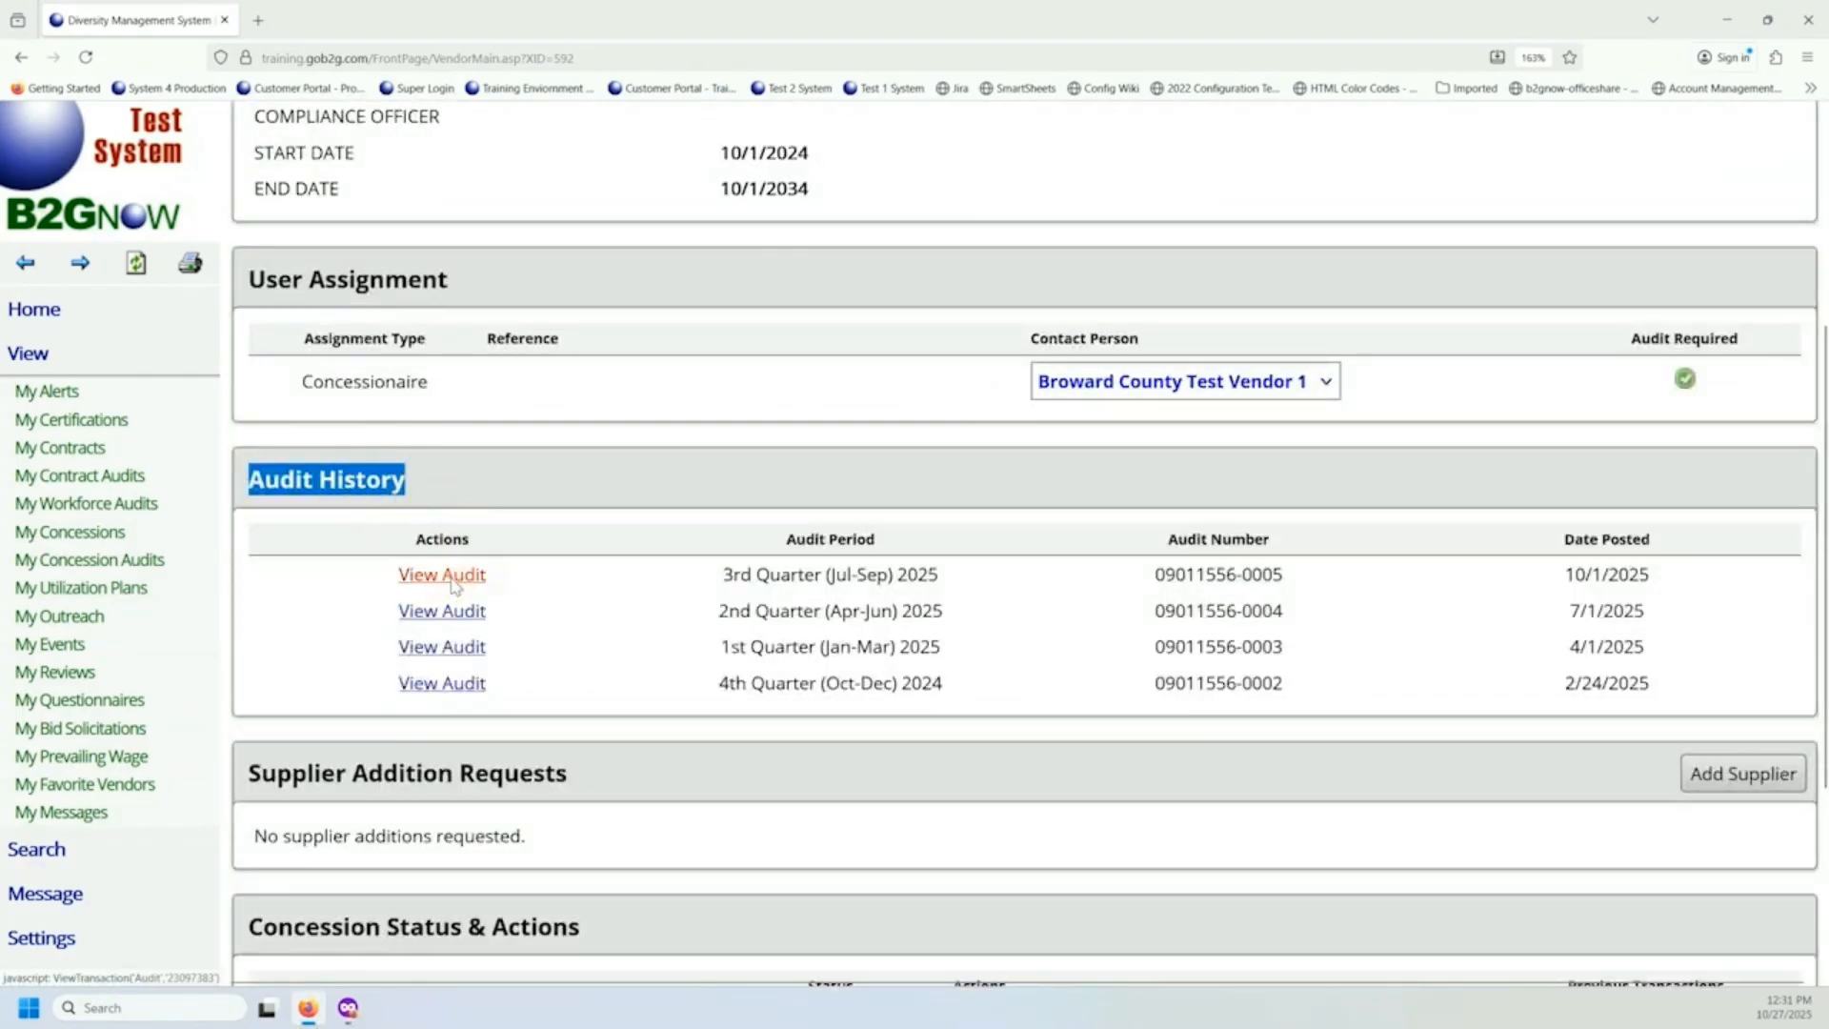
pyautogui.scroll(-3, 543, 441)
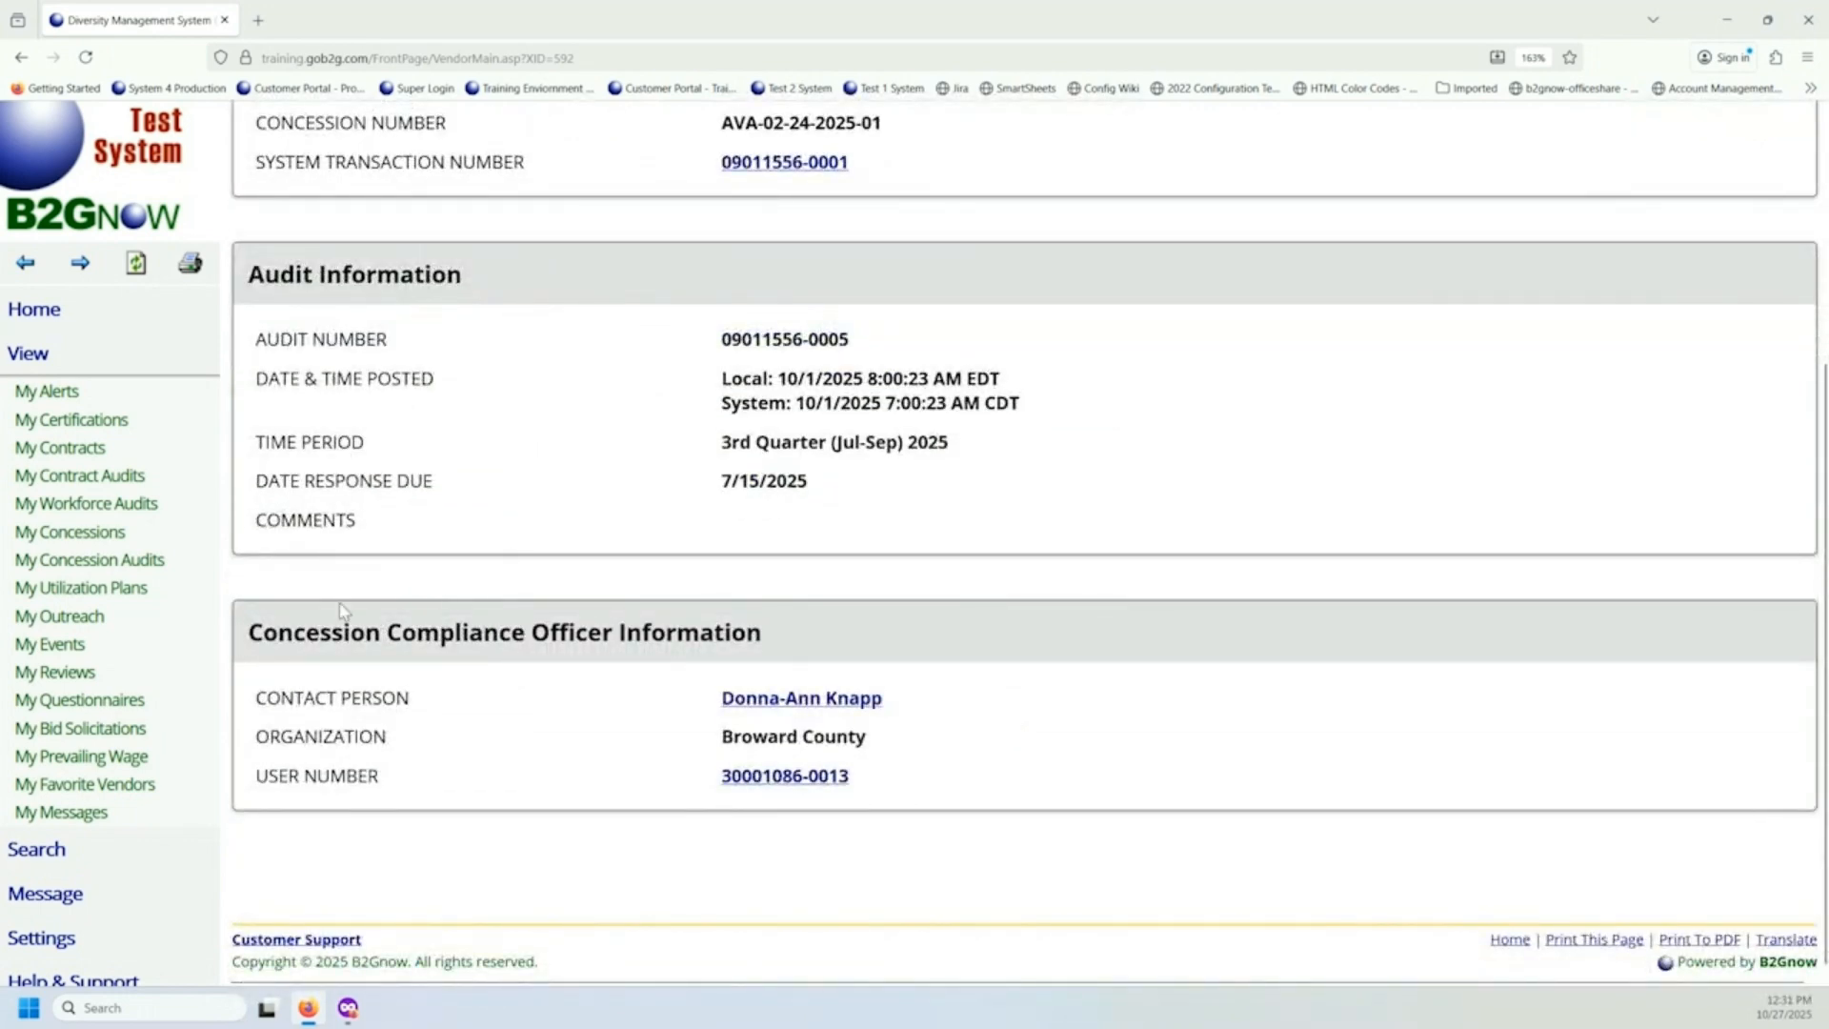
pyautogui.moveTo(251, 633); pyautogui.dragTo(817, 645)
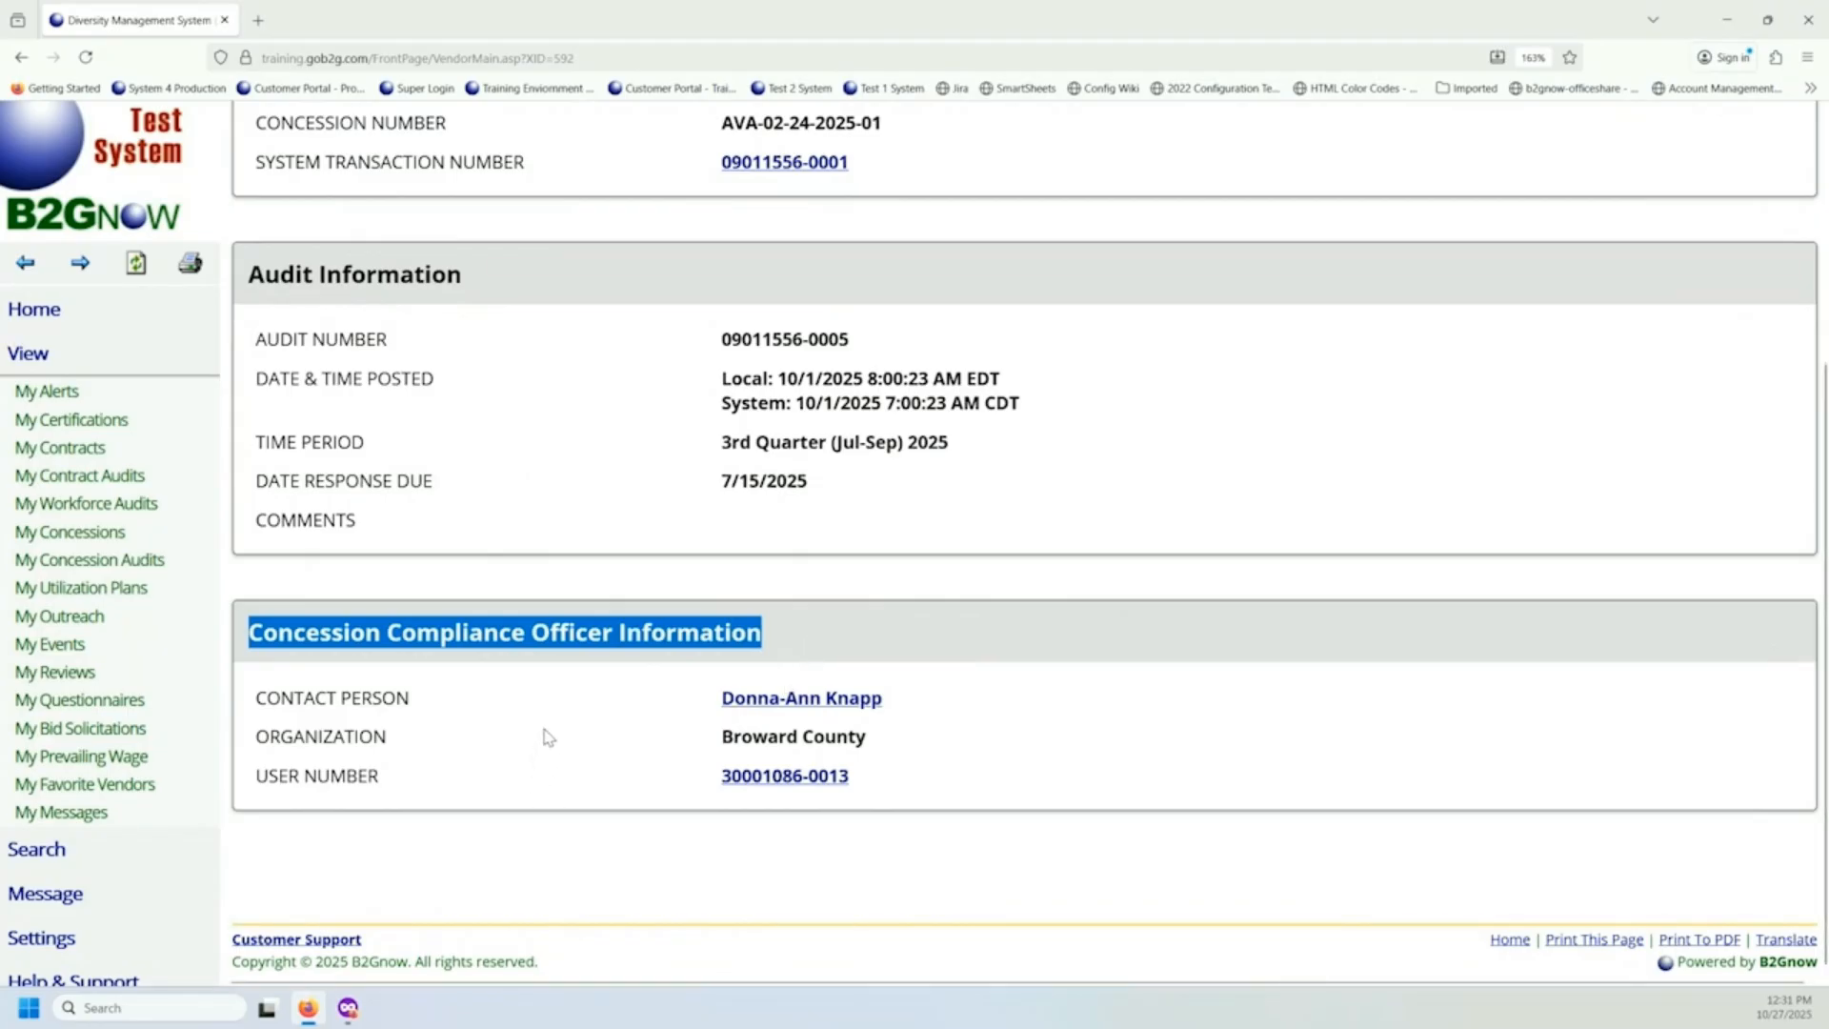
# Open a message to the audit's compliance officer, look over the compose form, and discard the message.
pyautogui.click(759, 714)
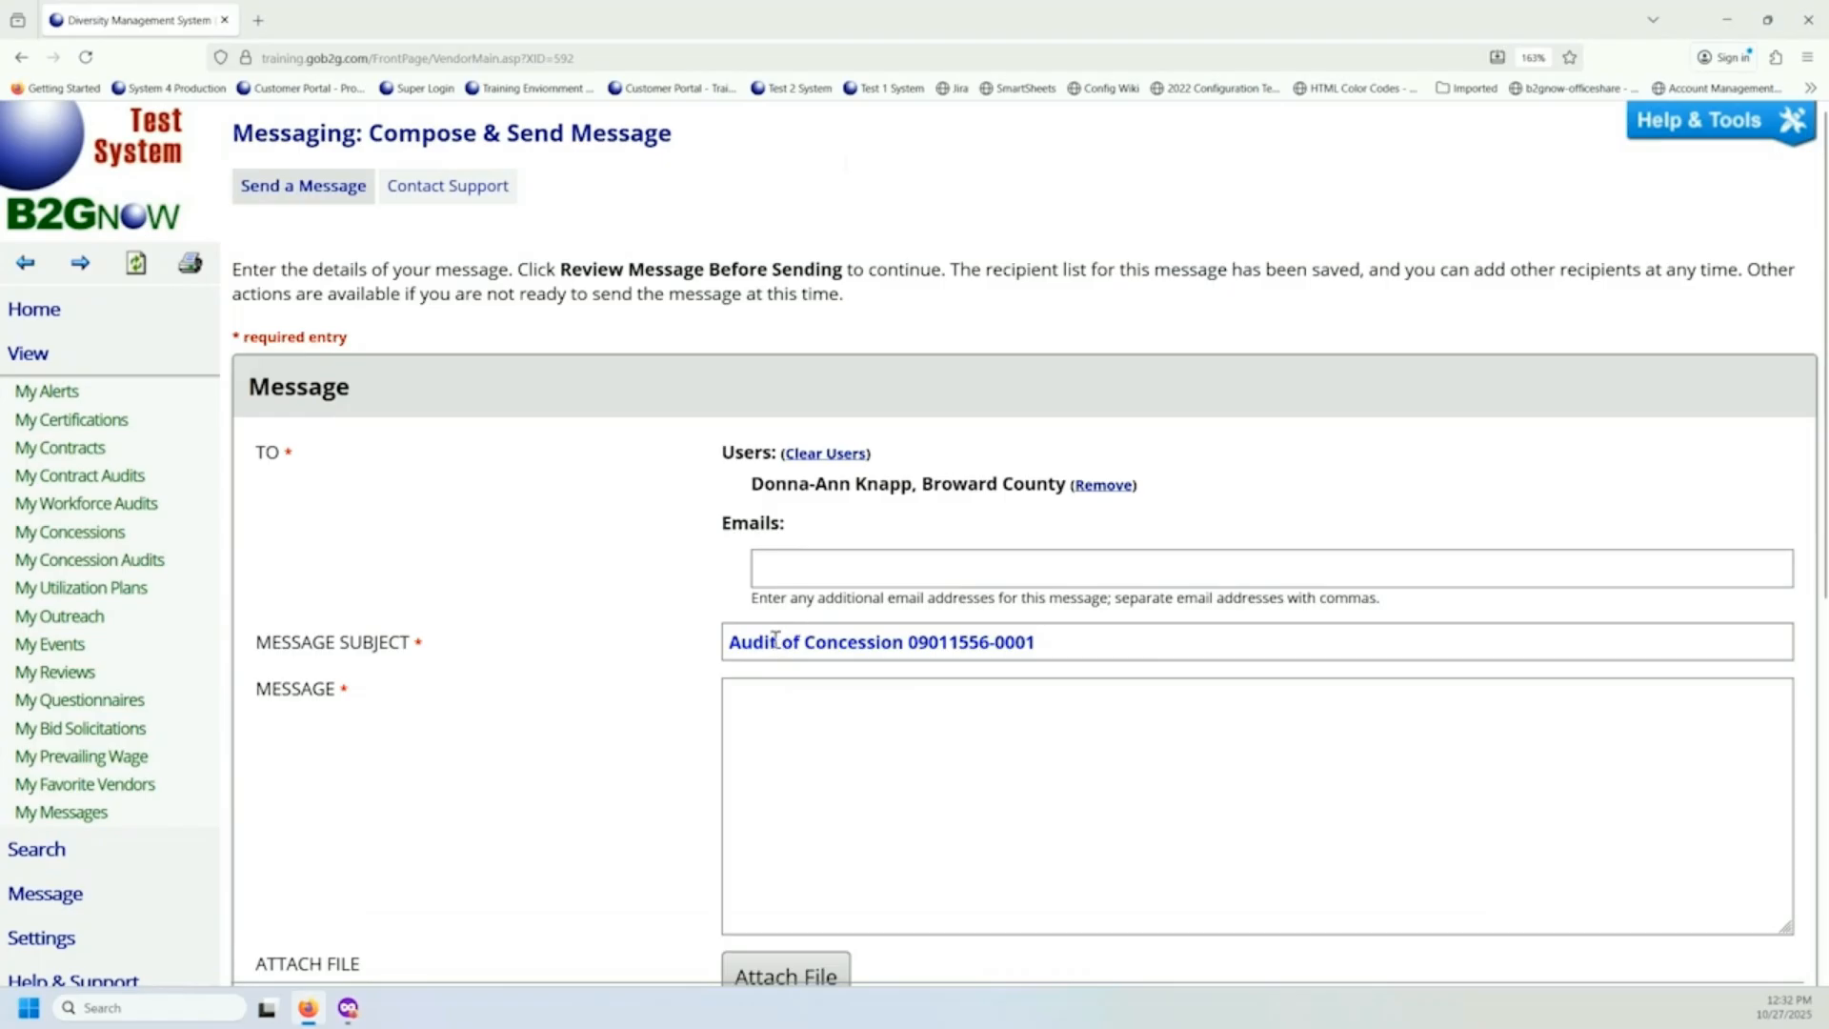
pyautogui.click(1100, 643)
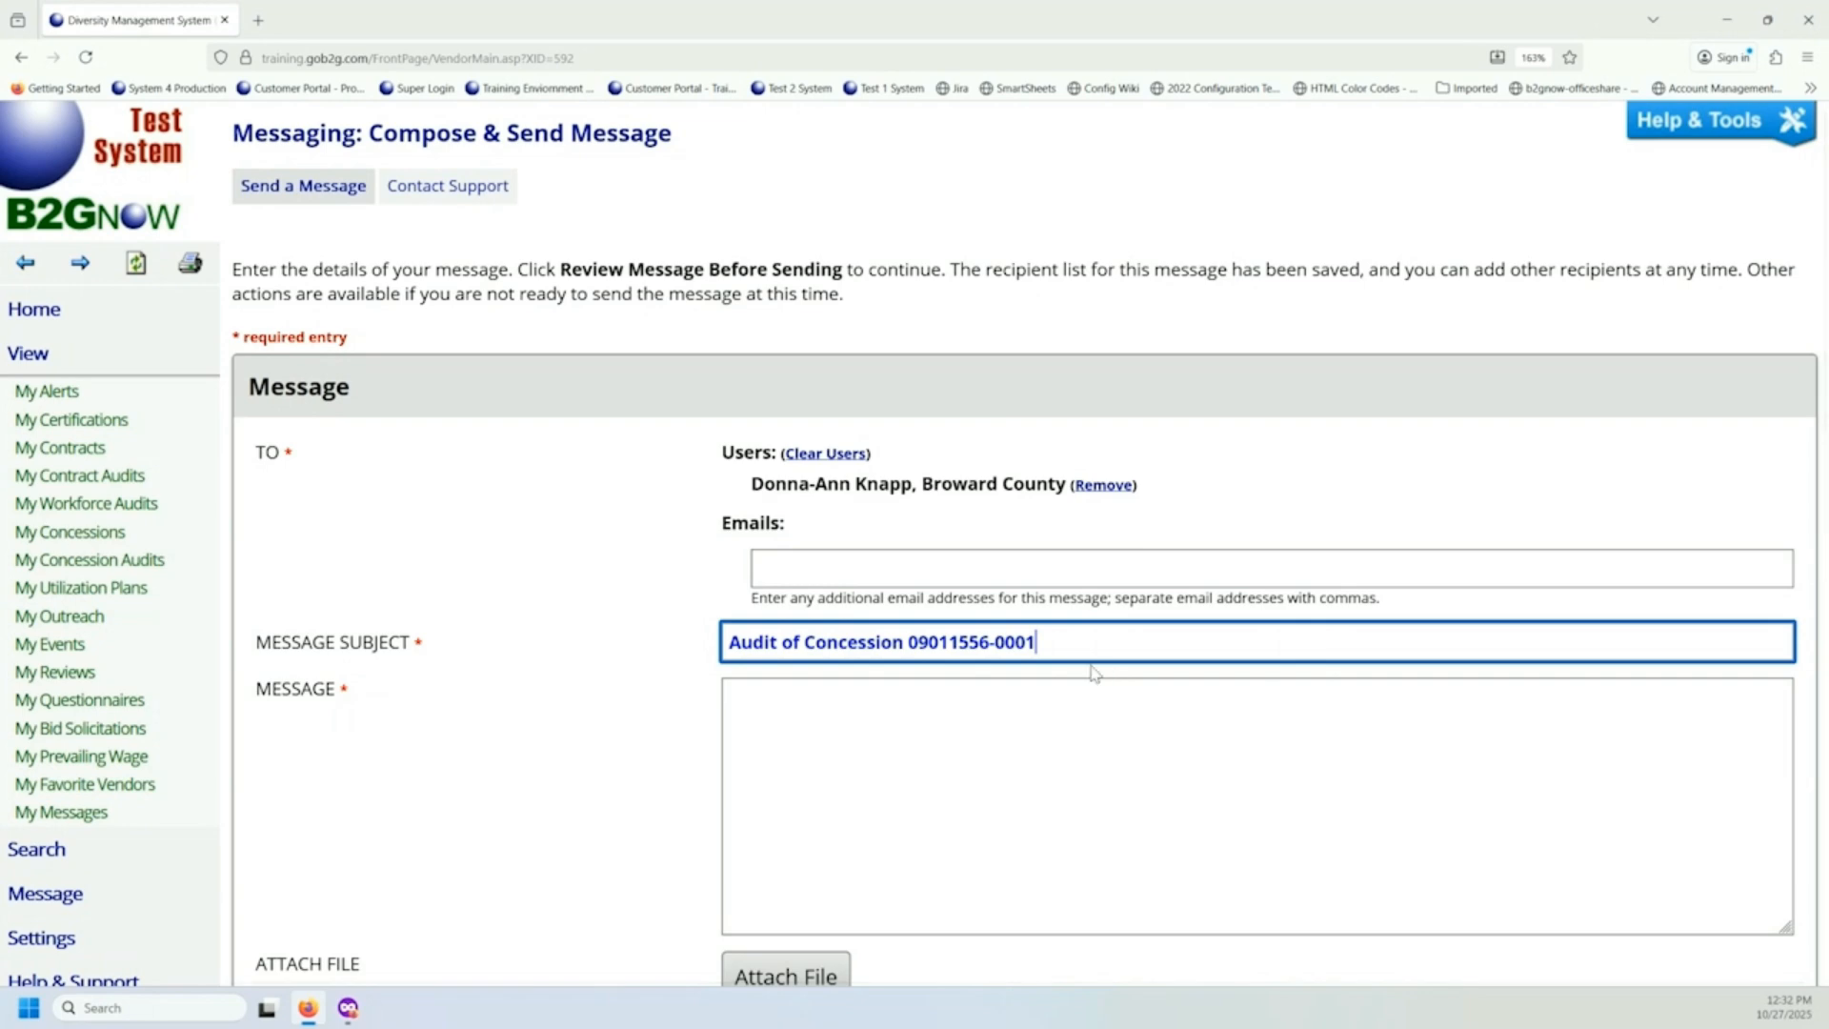
pyautogui.scroll(-5, 842, 743)
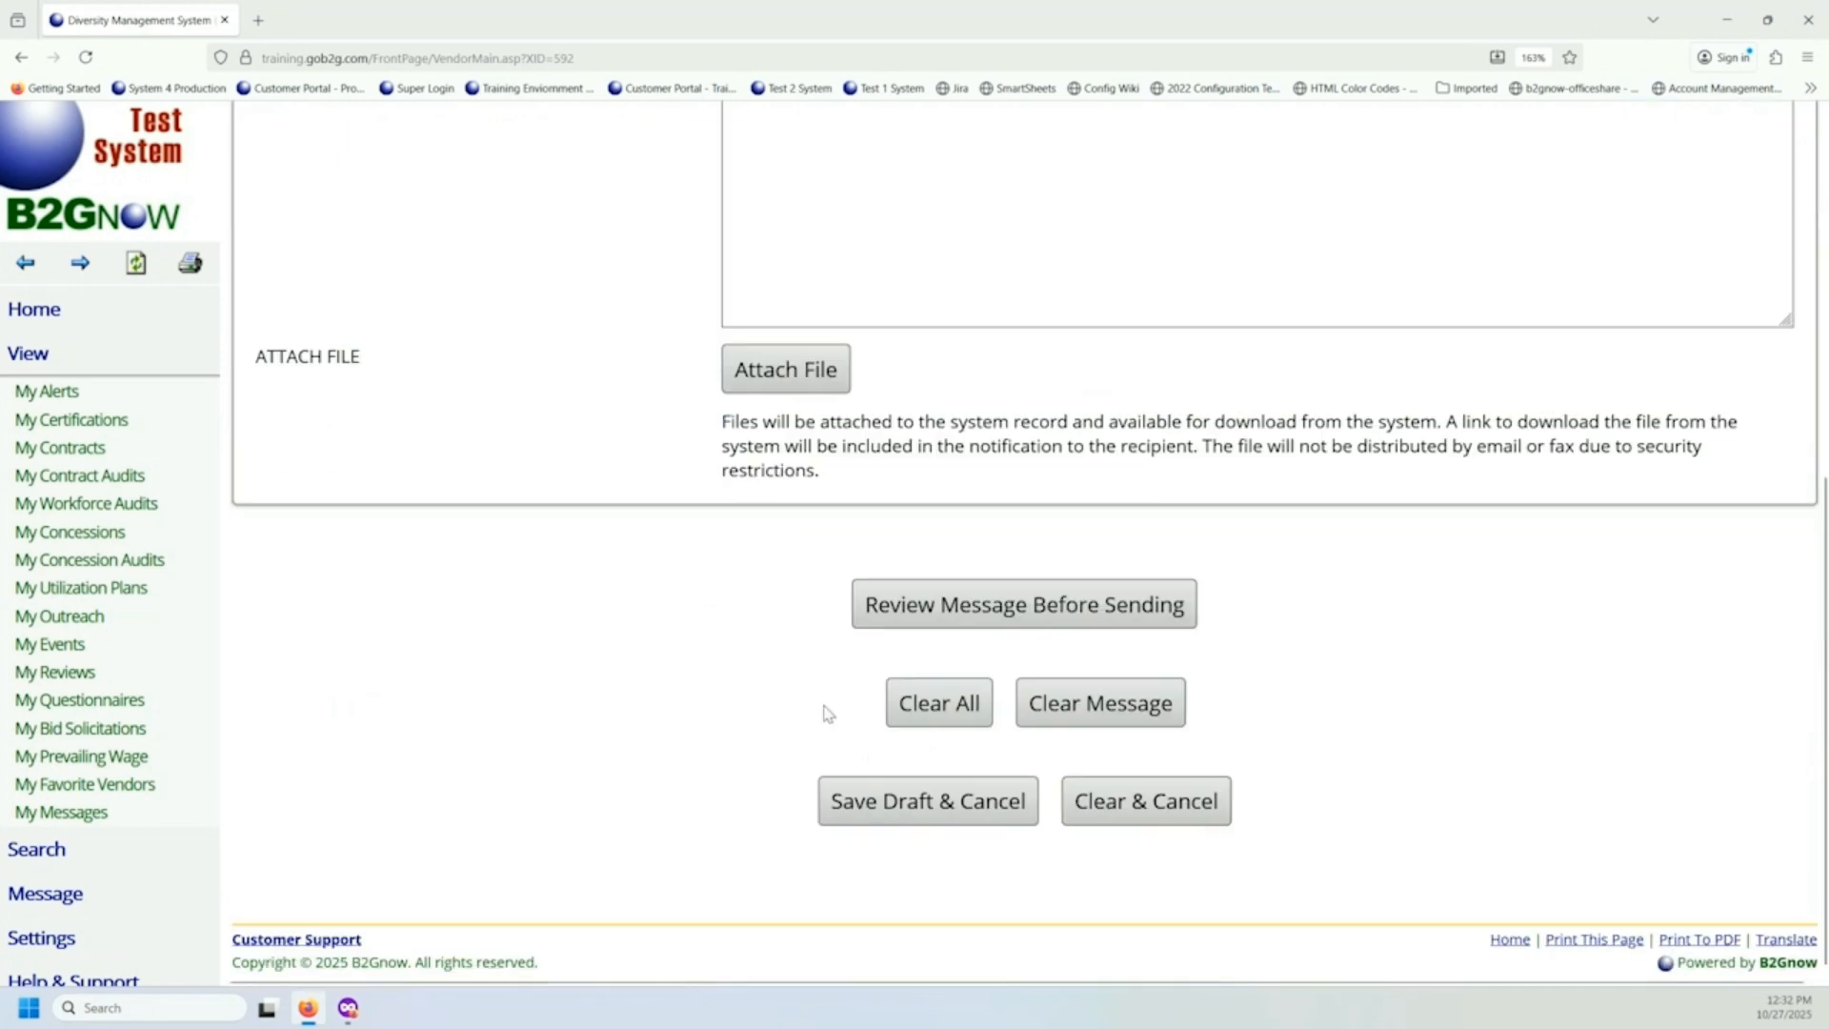
pyautogui.click(1198, 820)
pyautogui.click(963, 577)
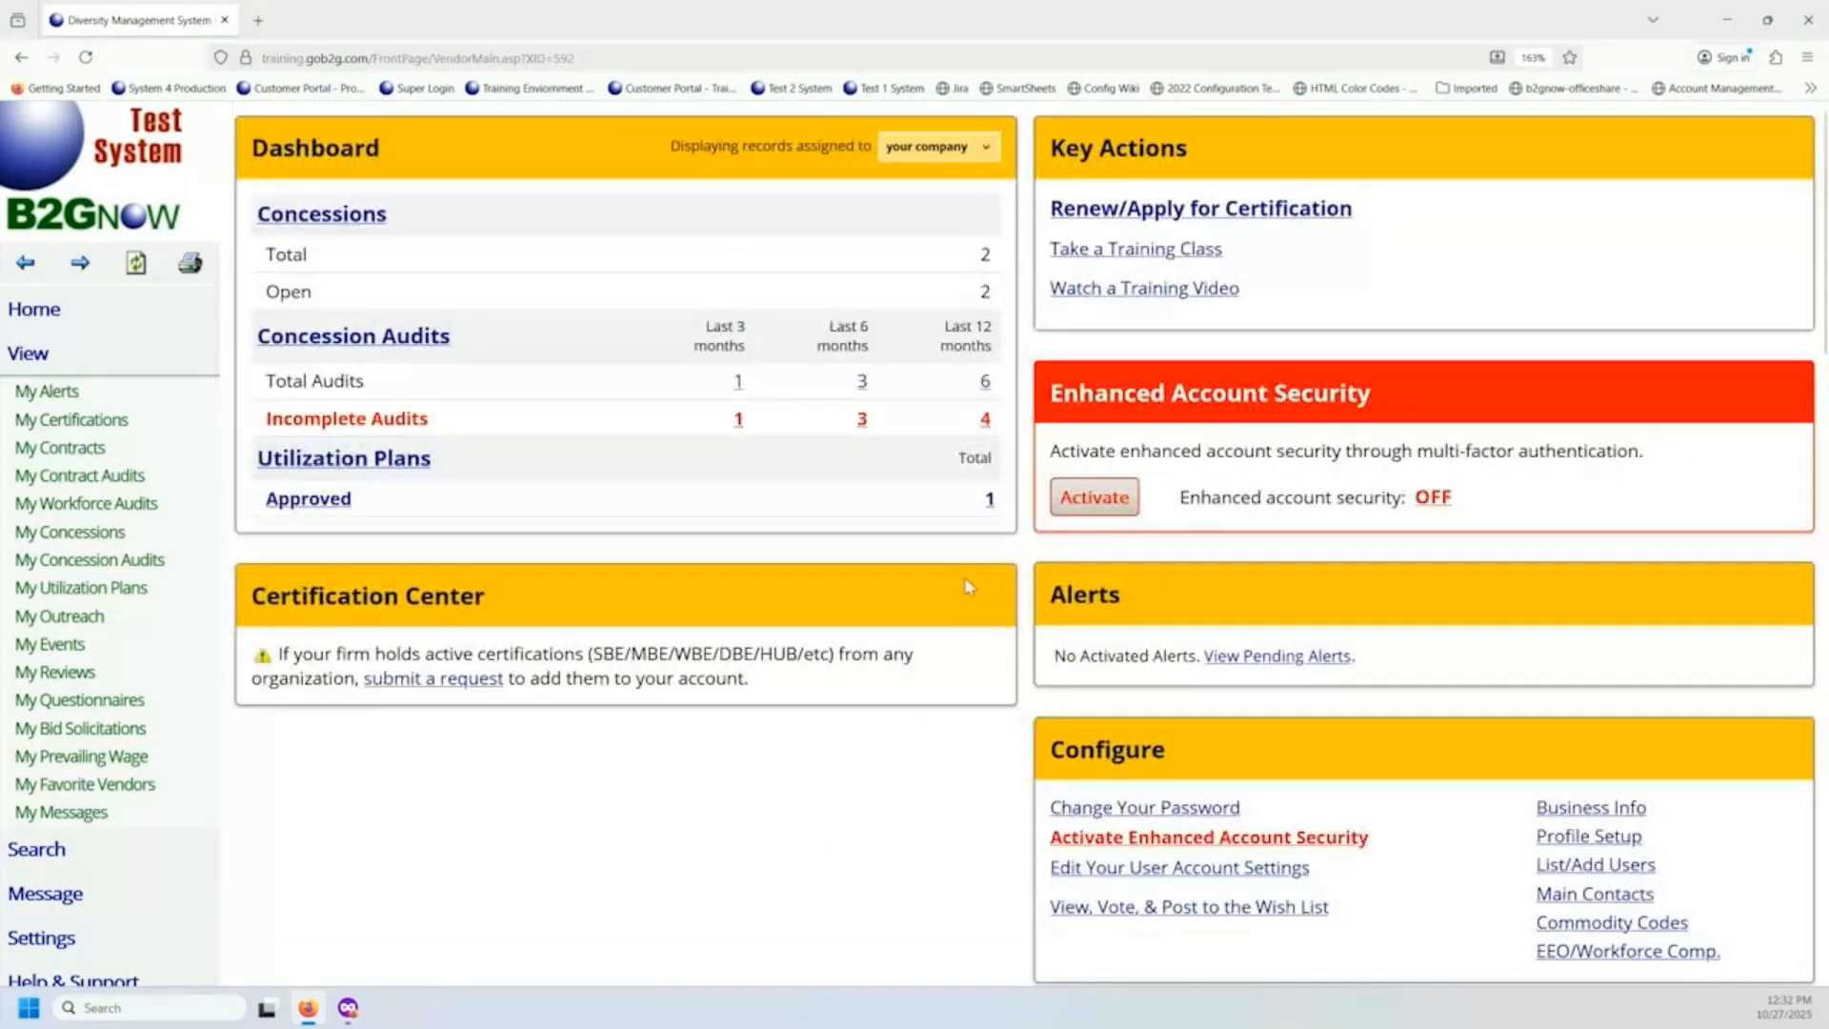
# Reopen the Shuttle Bus & Other Transportation Services concession's 3rd Quarter (Jul-Sep) 2025 audit notice and review its details.
pyautogui.click(338, 221)
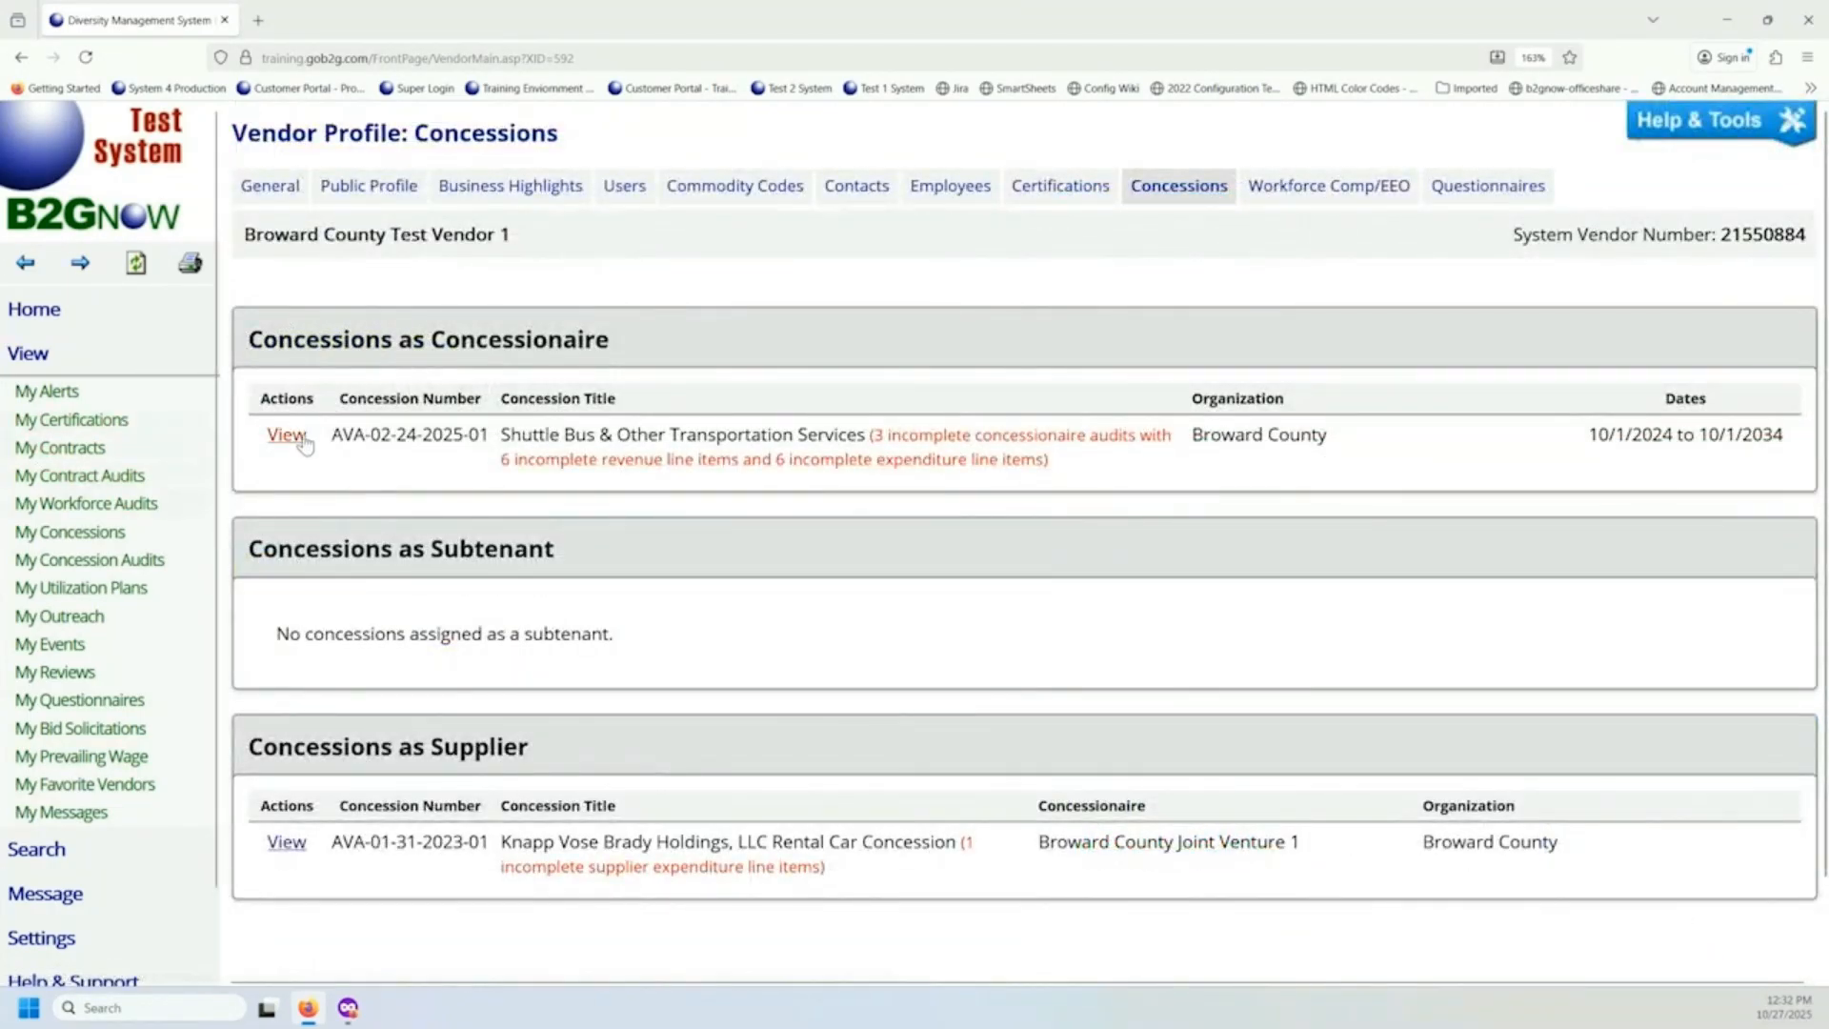
pyautogui.click(286, 436)
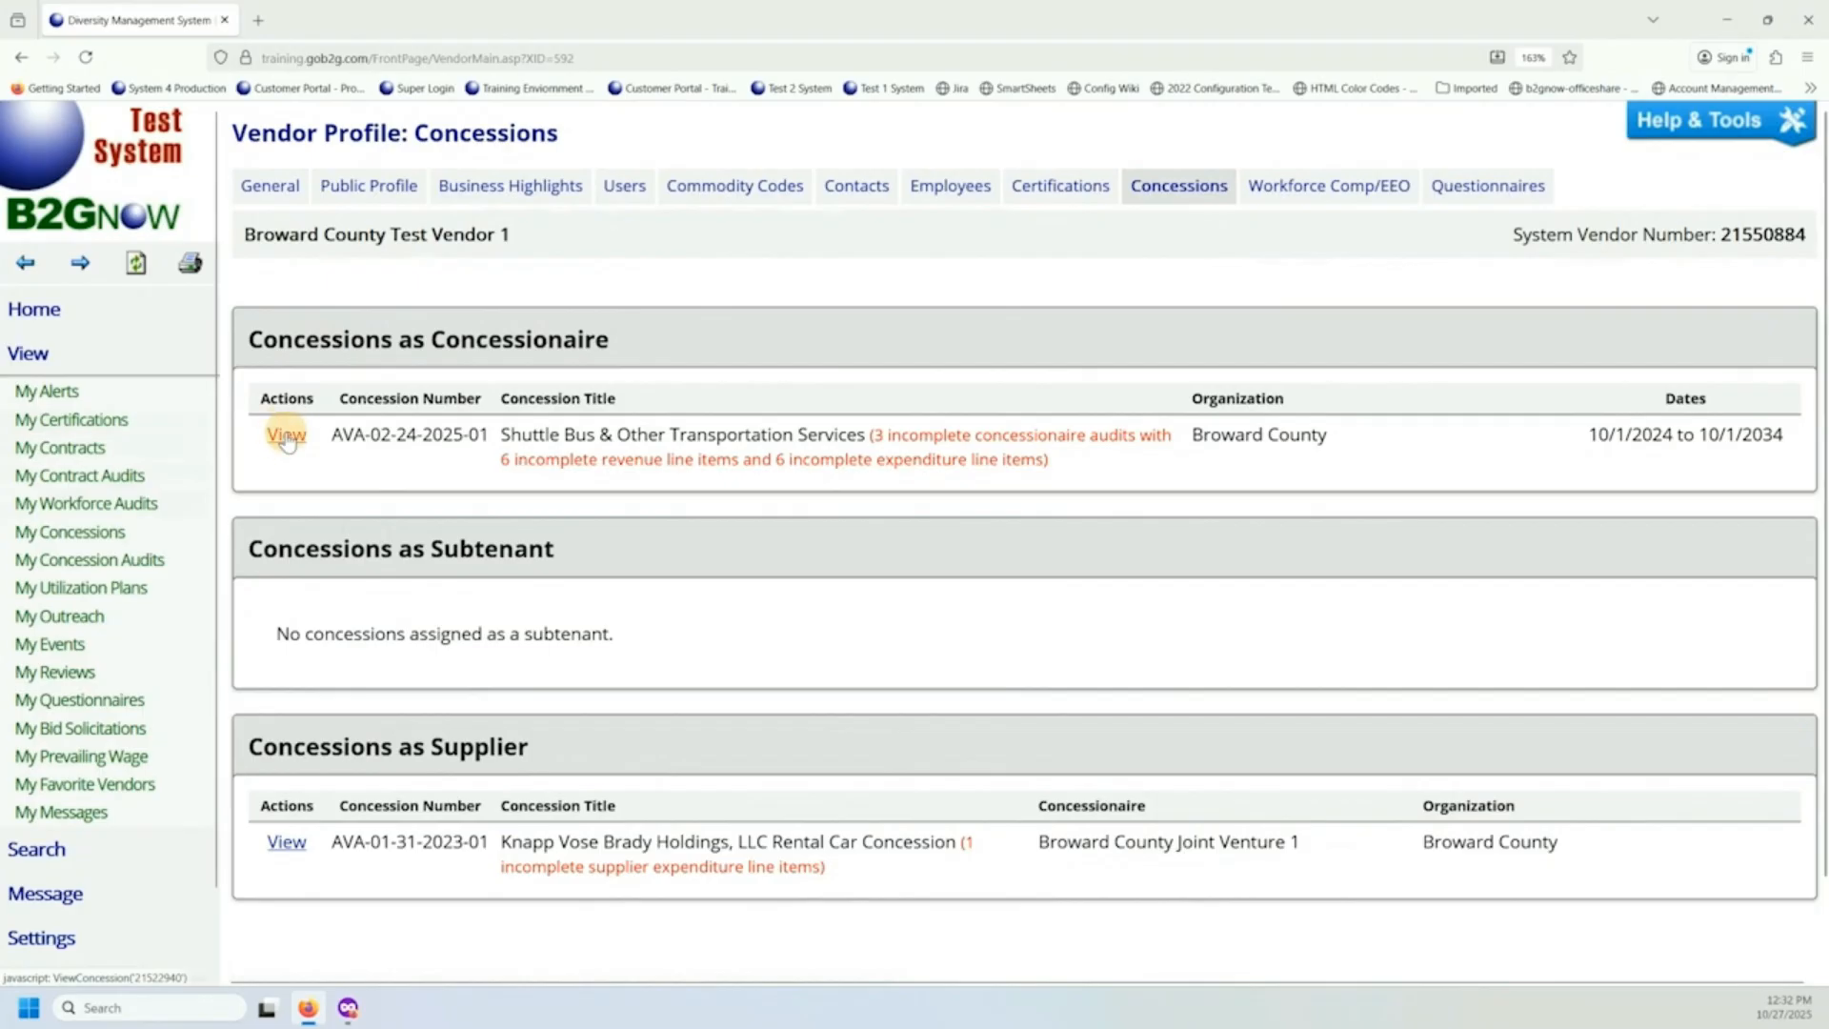
pyautogui.scroll(-5, 491, 562)
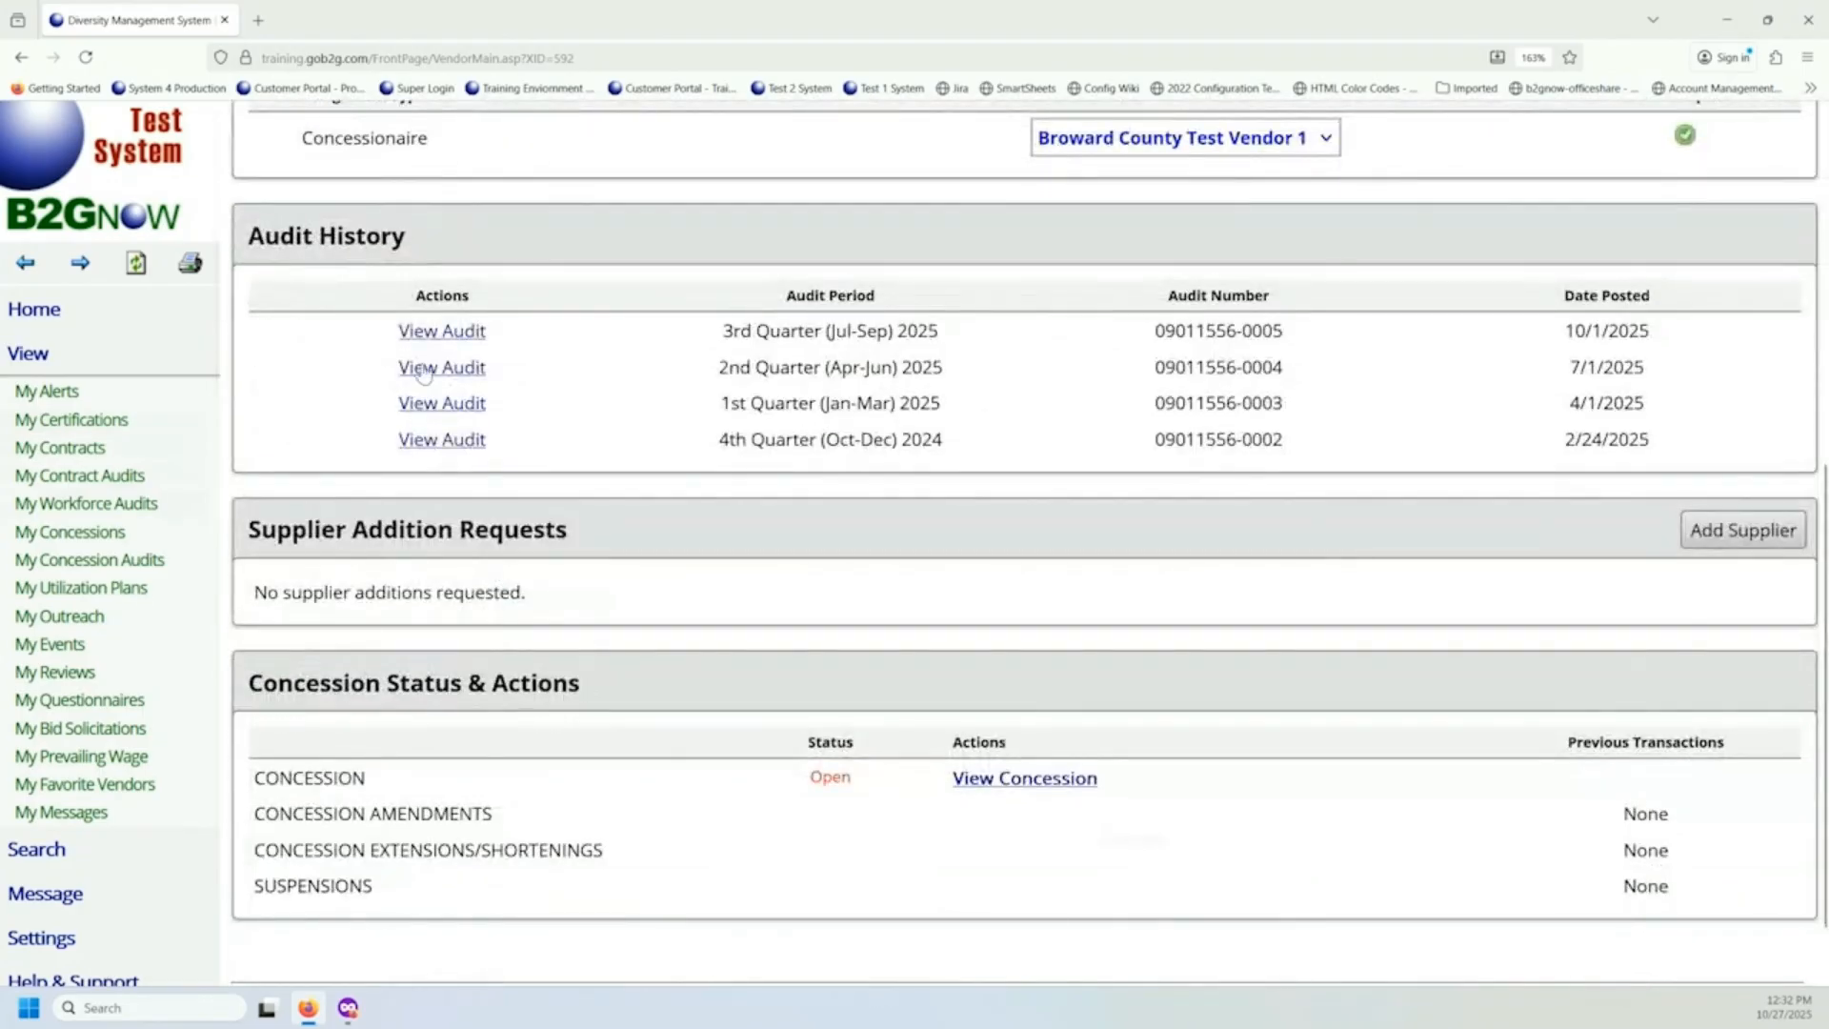
pyautogui.click(436, 334)
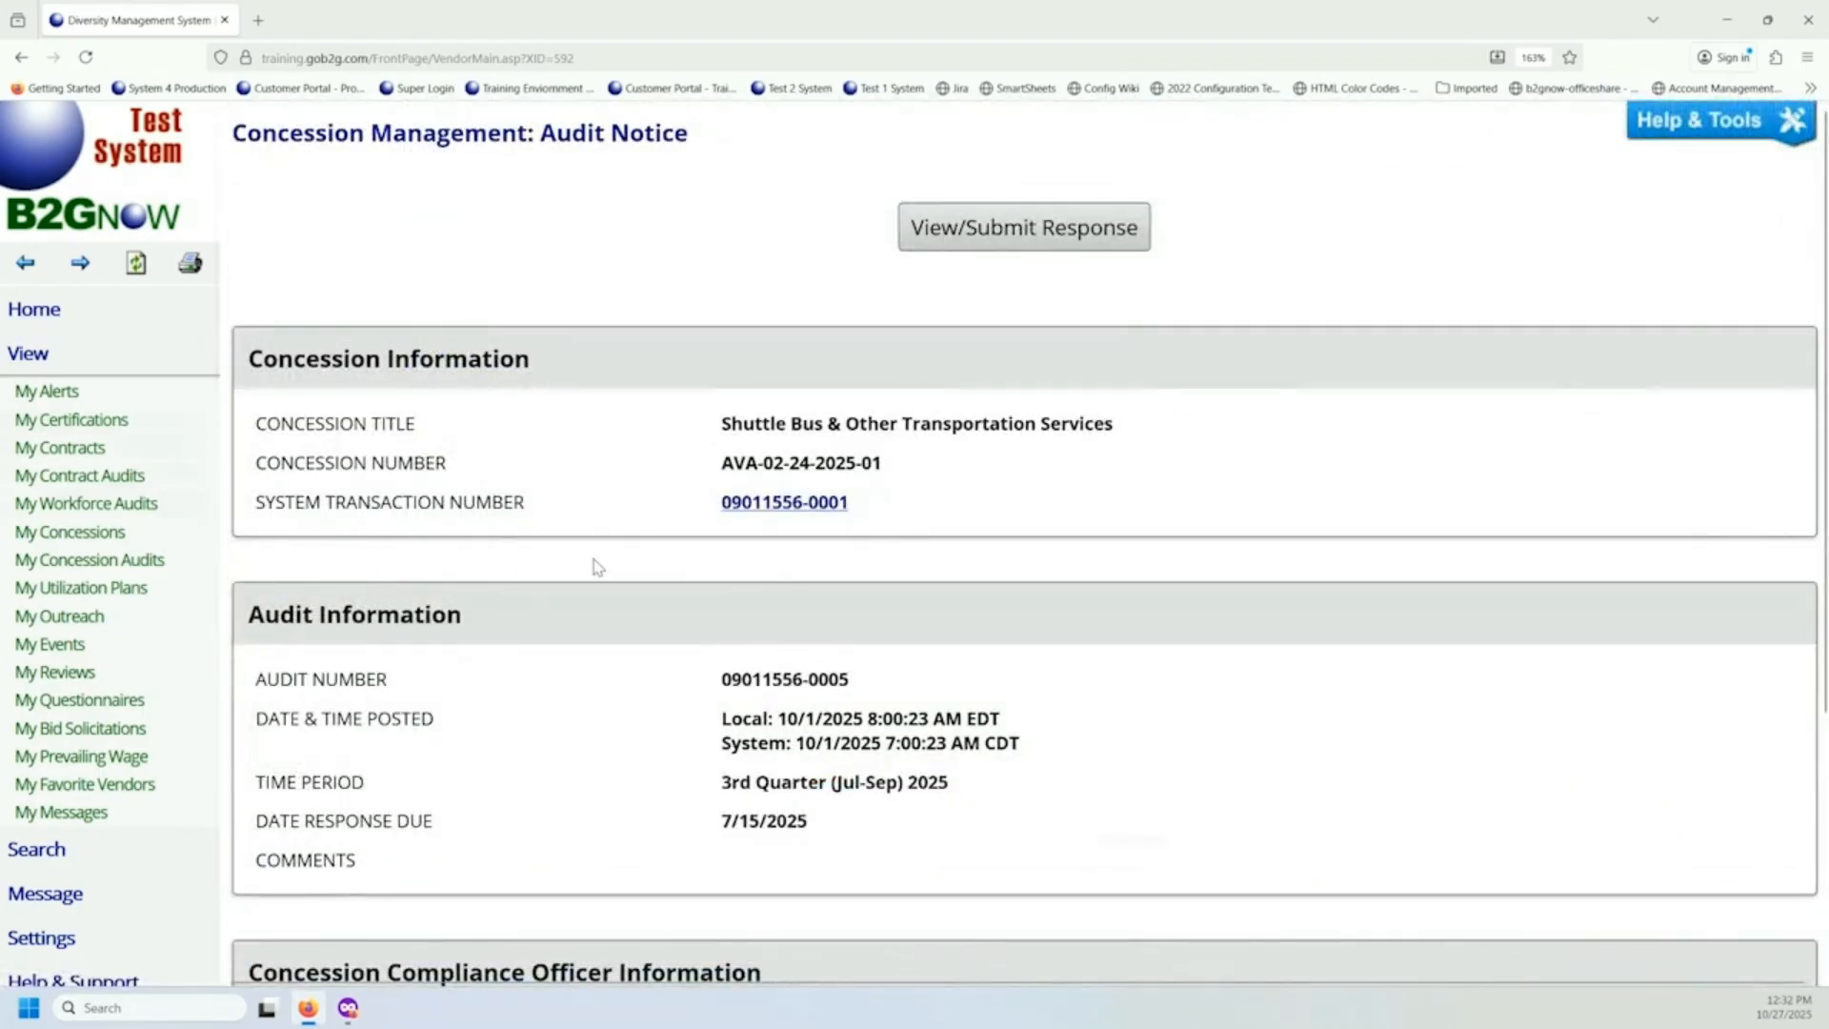
pyautogui.scroll(-3, 710, 531)
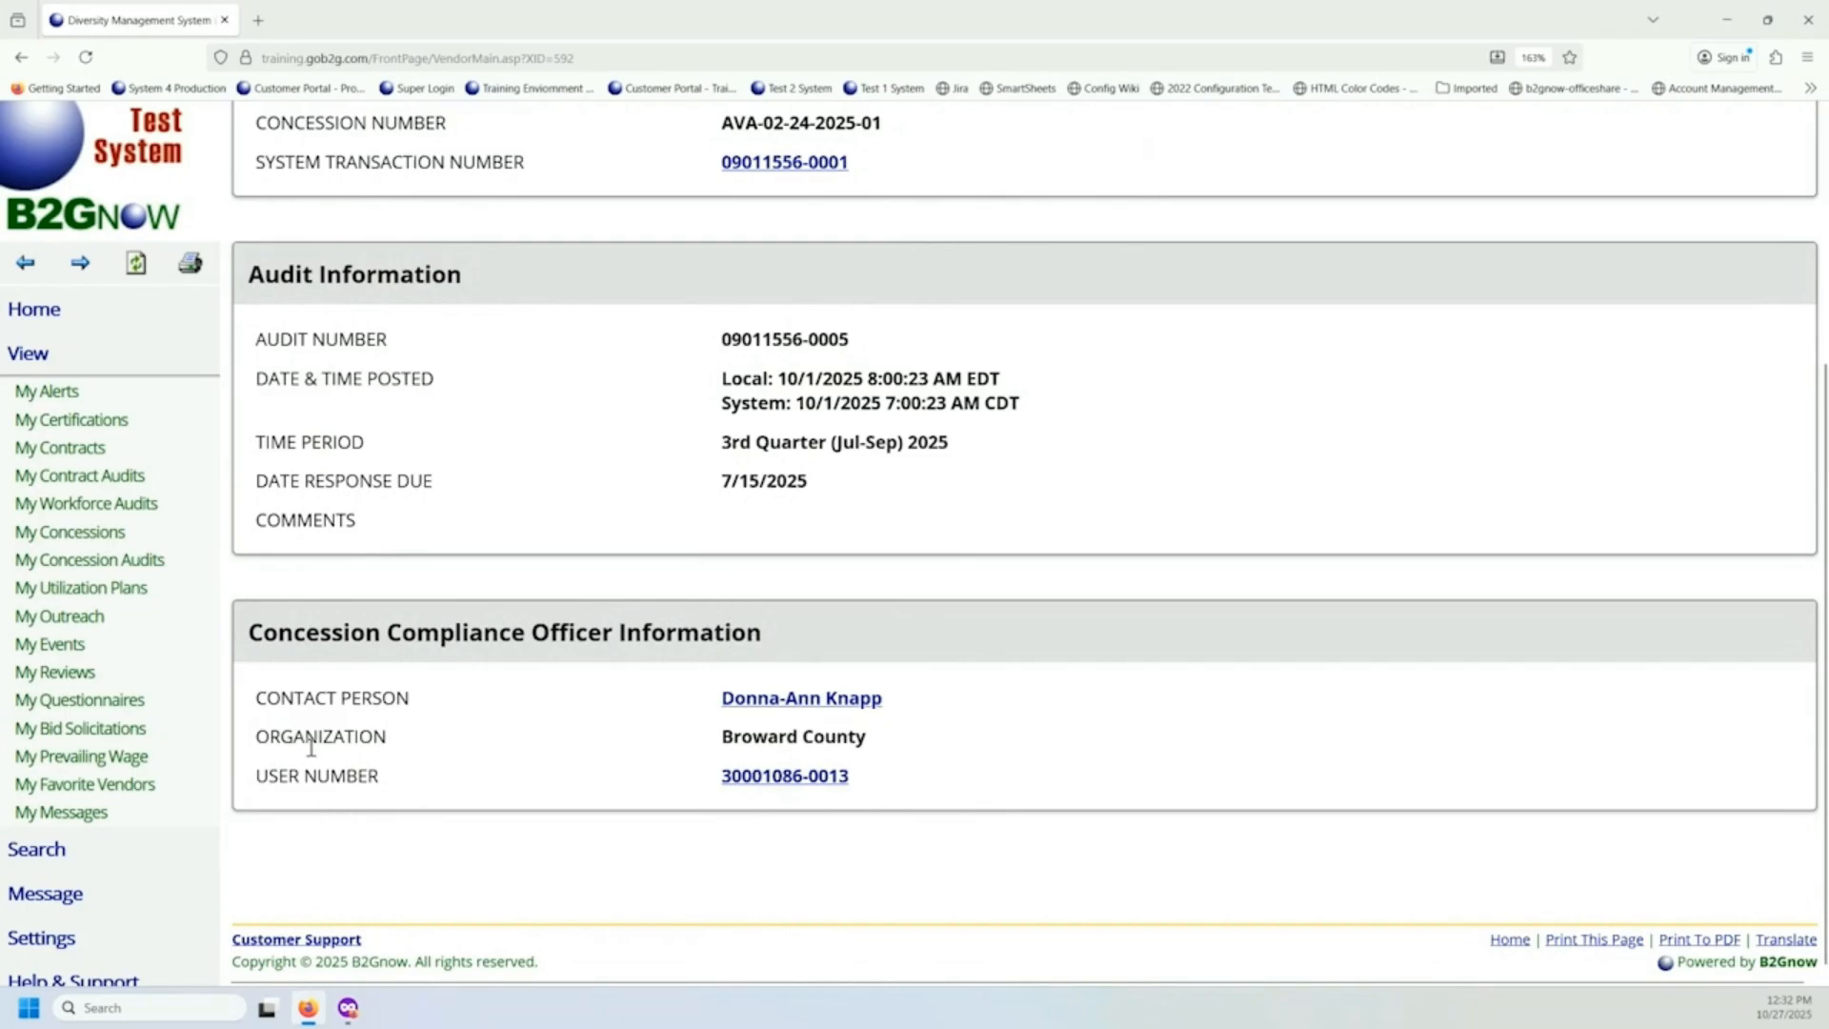
pyautogui.scroll(3, 287, 767)
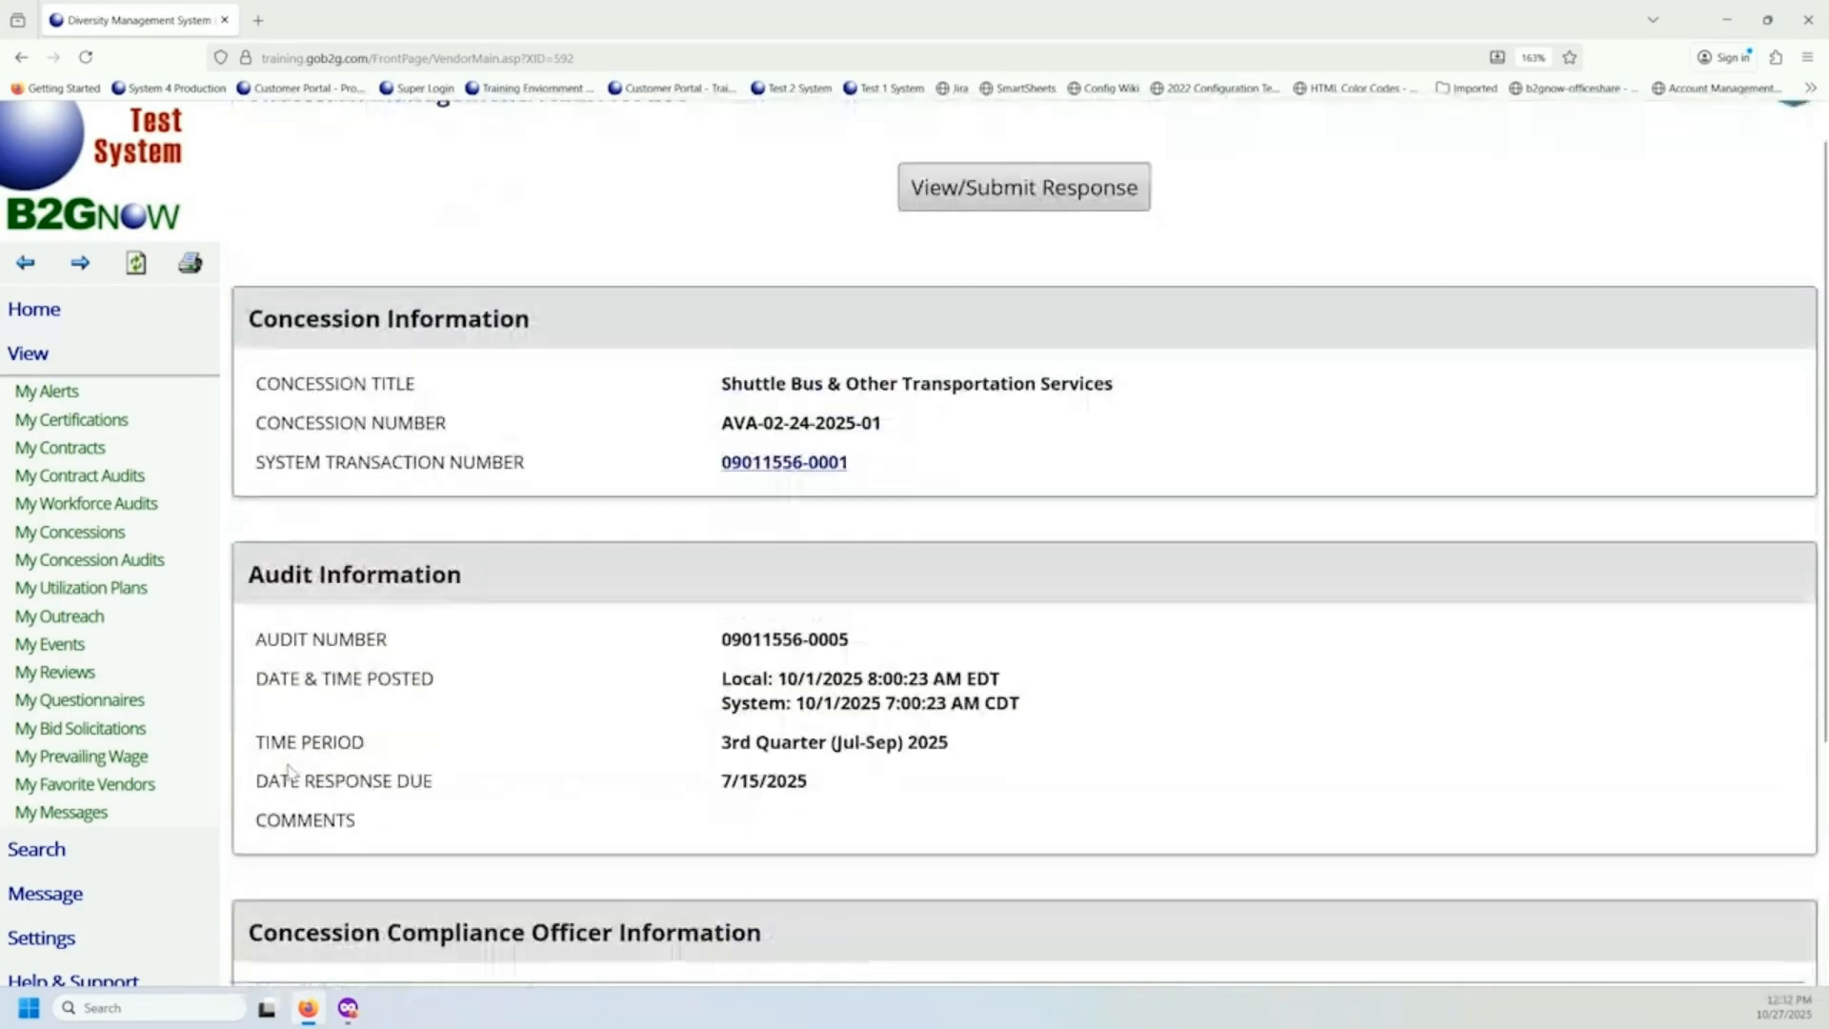
pyautogui.scroll(-2, 291, 769)
pyautogui.scroll(-1, 109, 572)
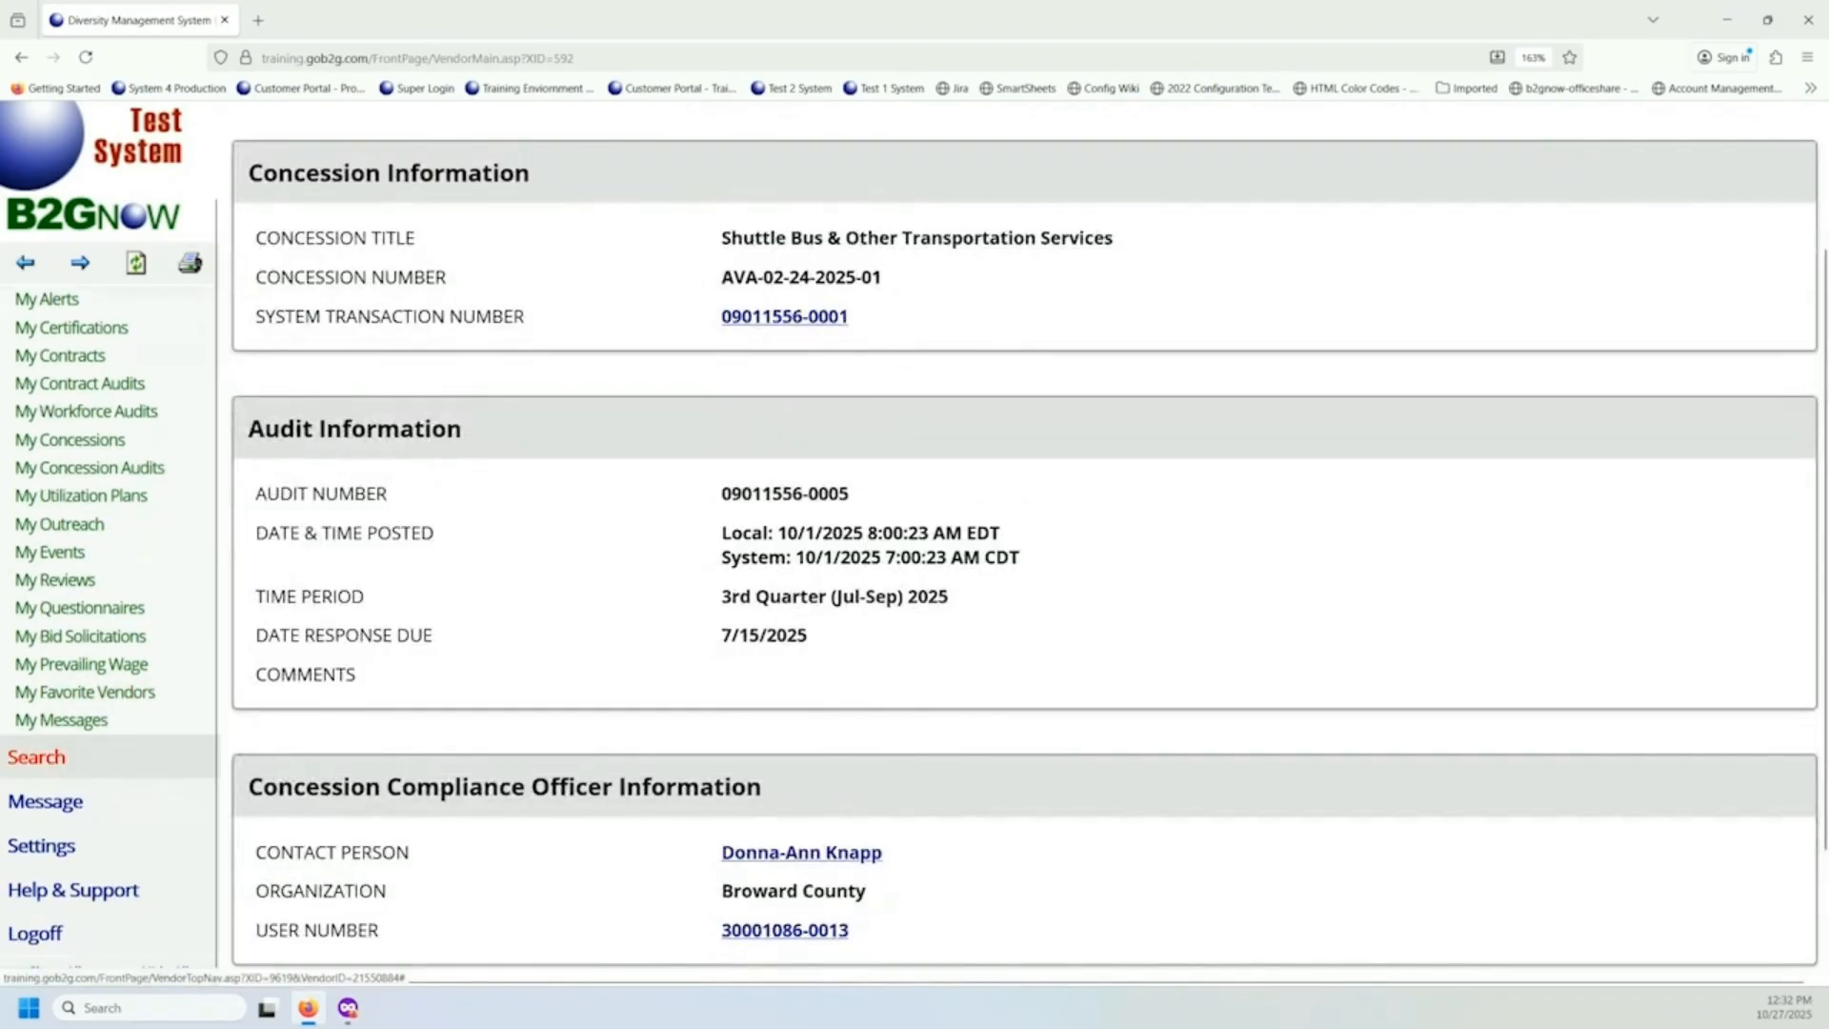
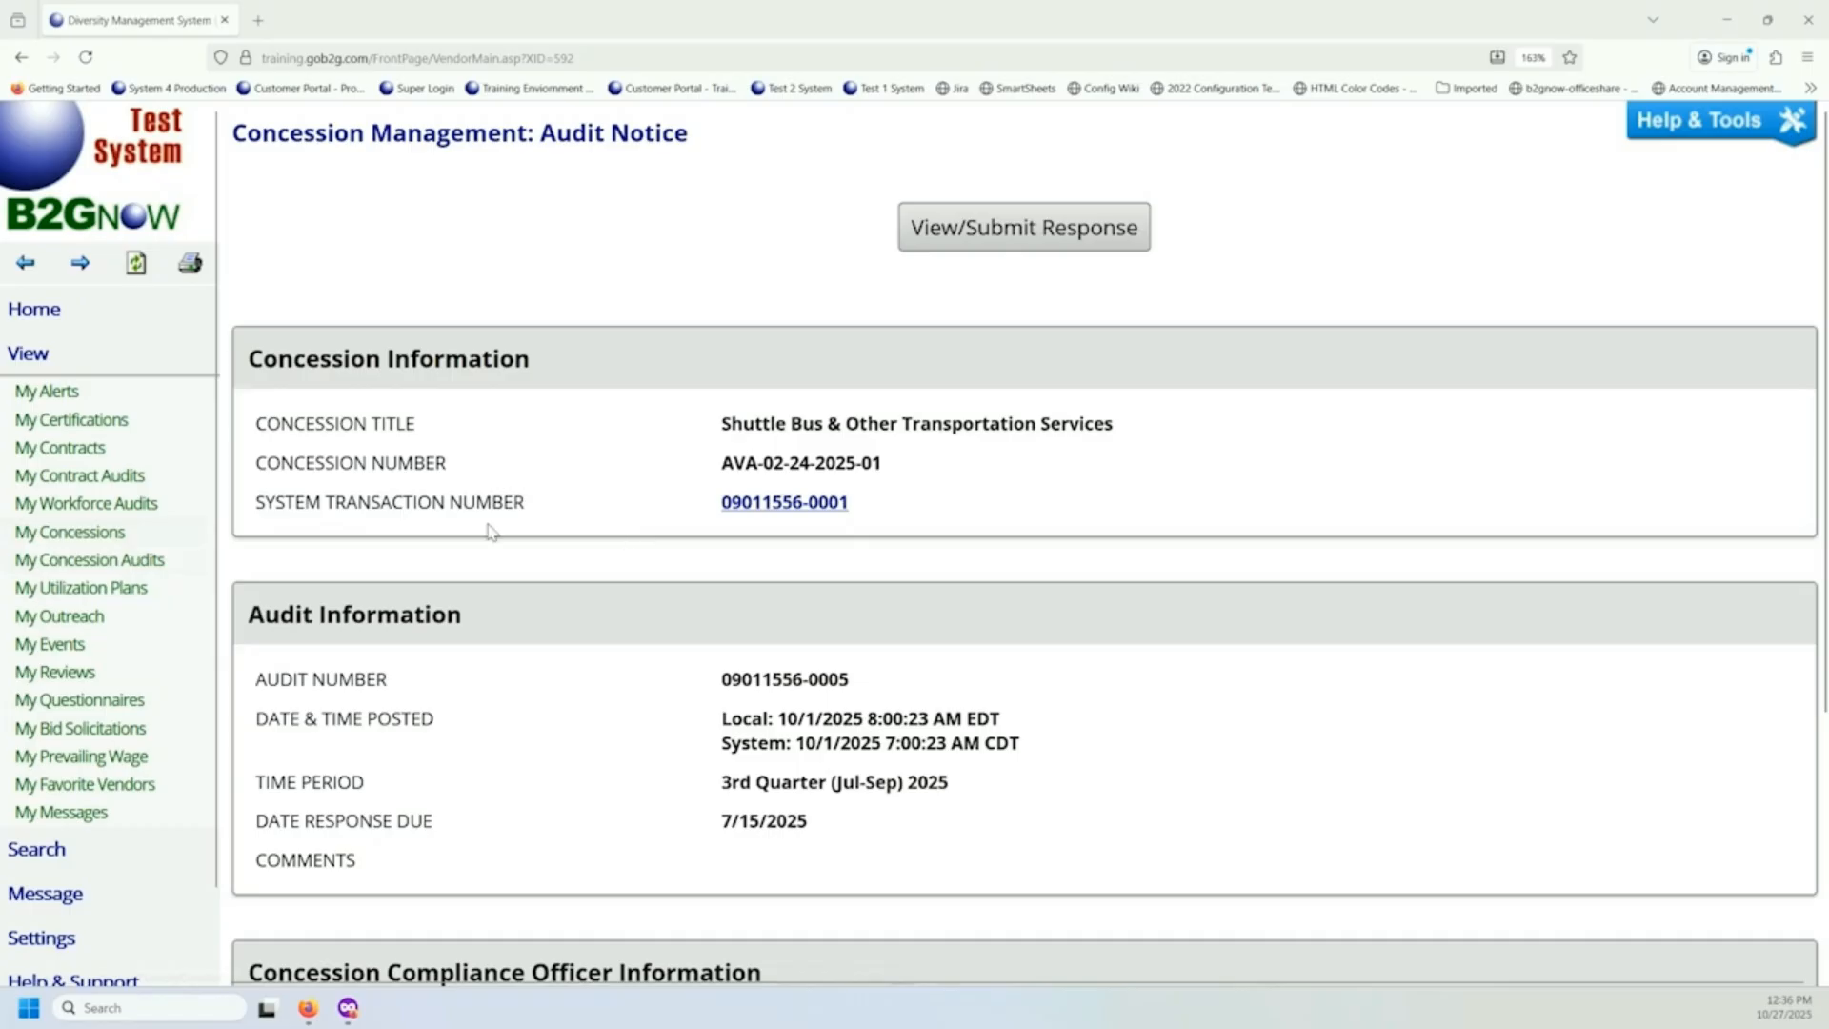
# Return to the Shuttle Bus & Other Transportation Services concession record and review its audit history.
pyautogui.click(13, 61)
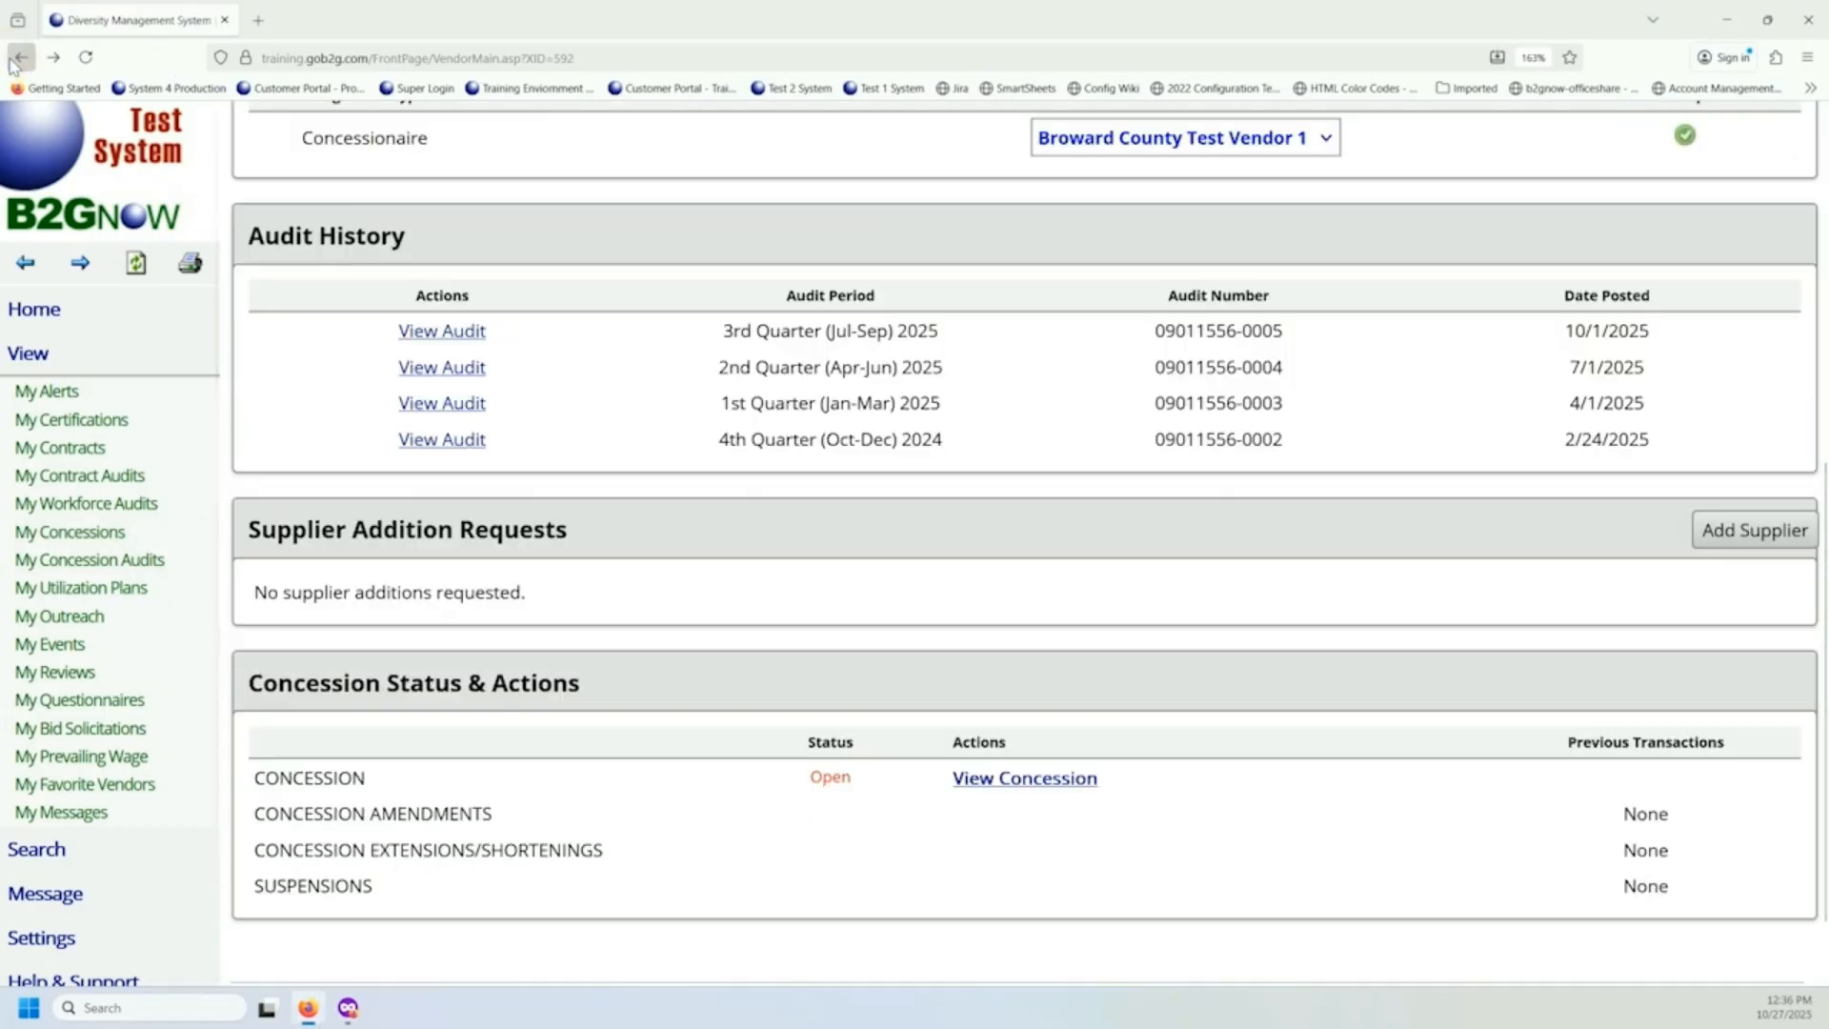
pyautogui.scroll(6, 843, 408)
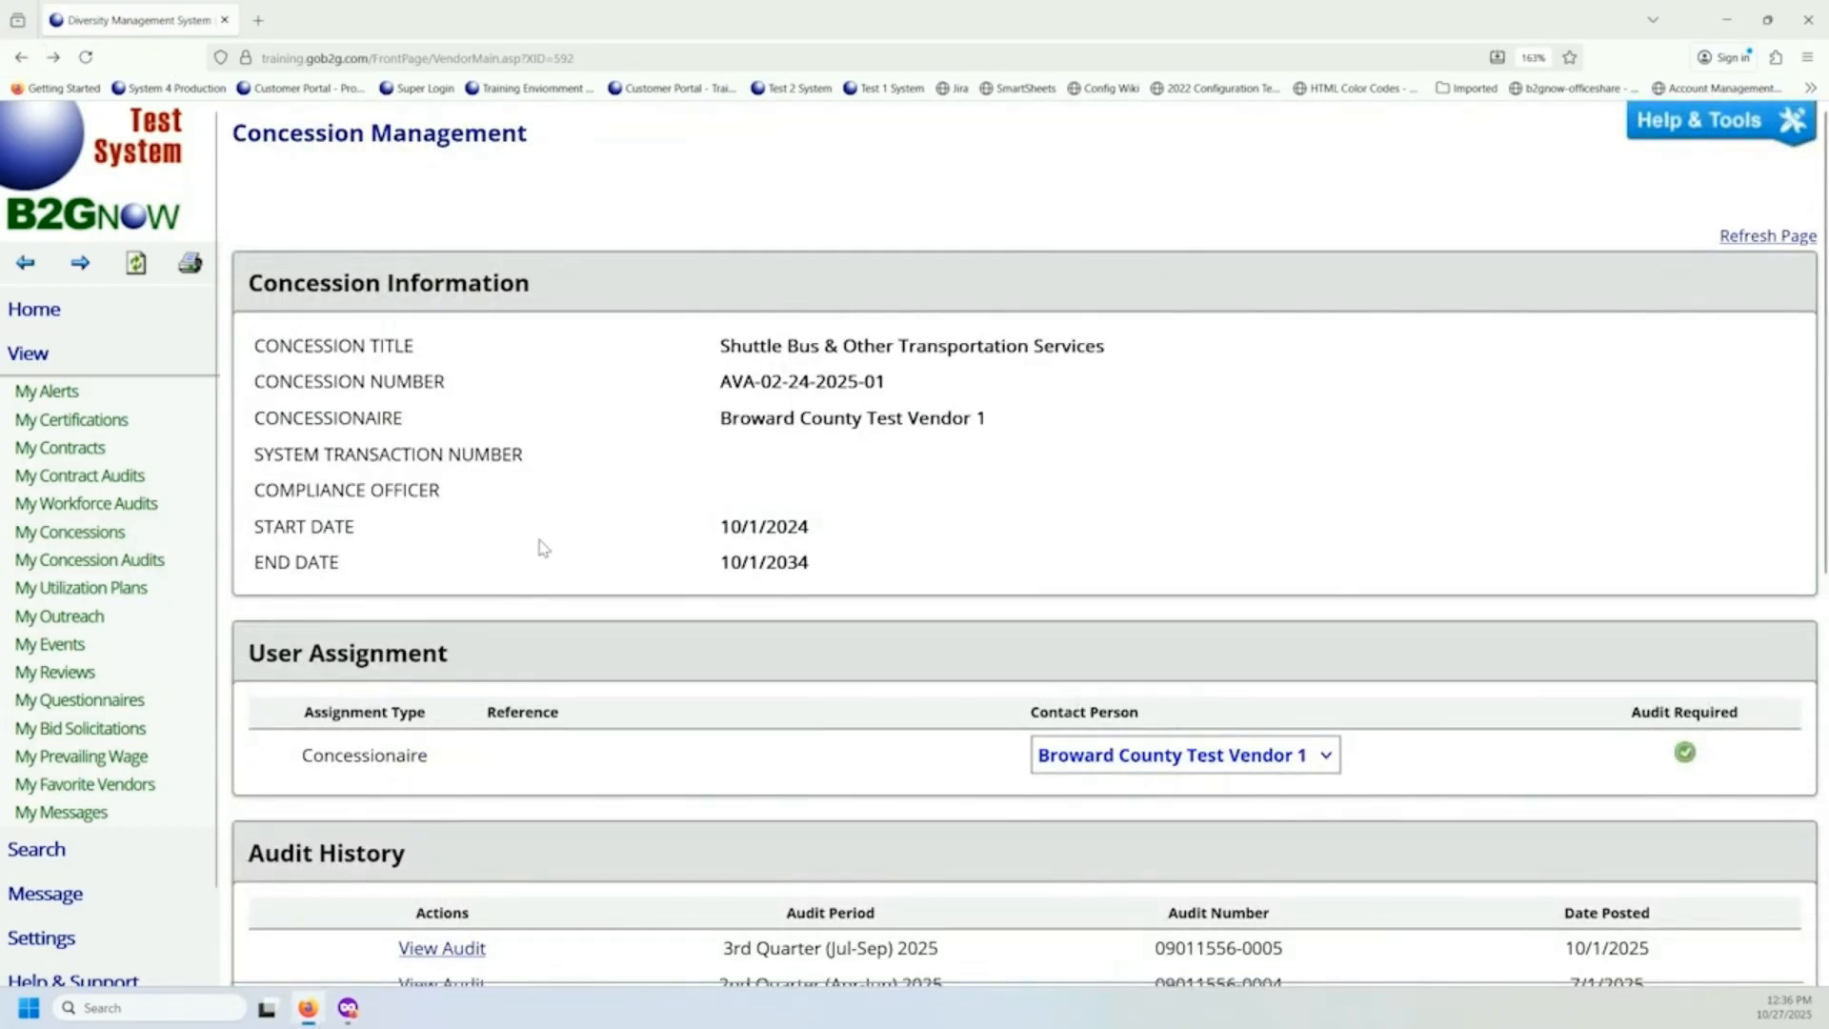
pyautogui.scroll(-5, 648, 446)
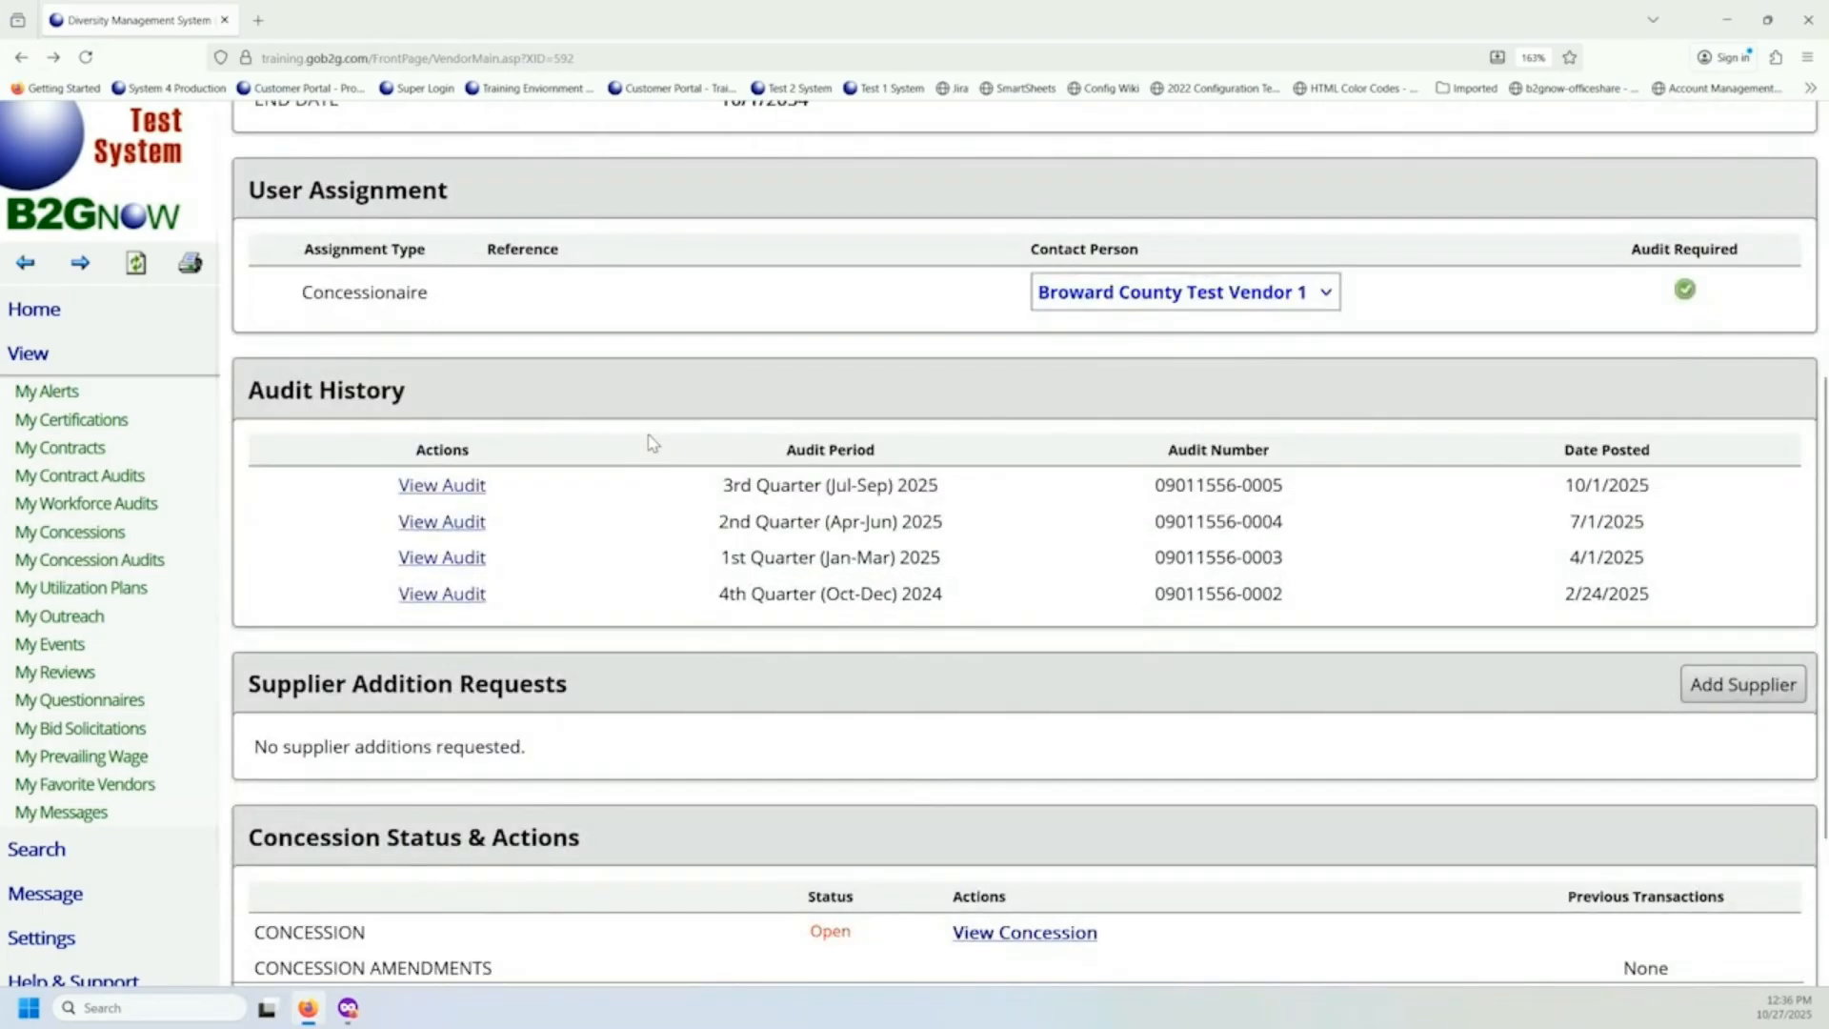
pyautogui.moveTo(251, 398); pyautogui.dragTo(443, 404)
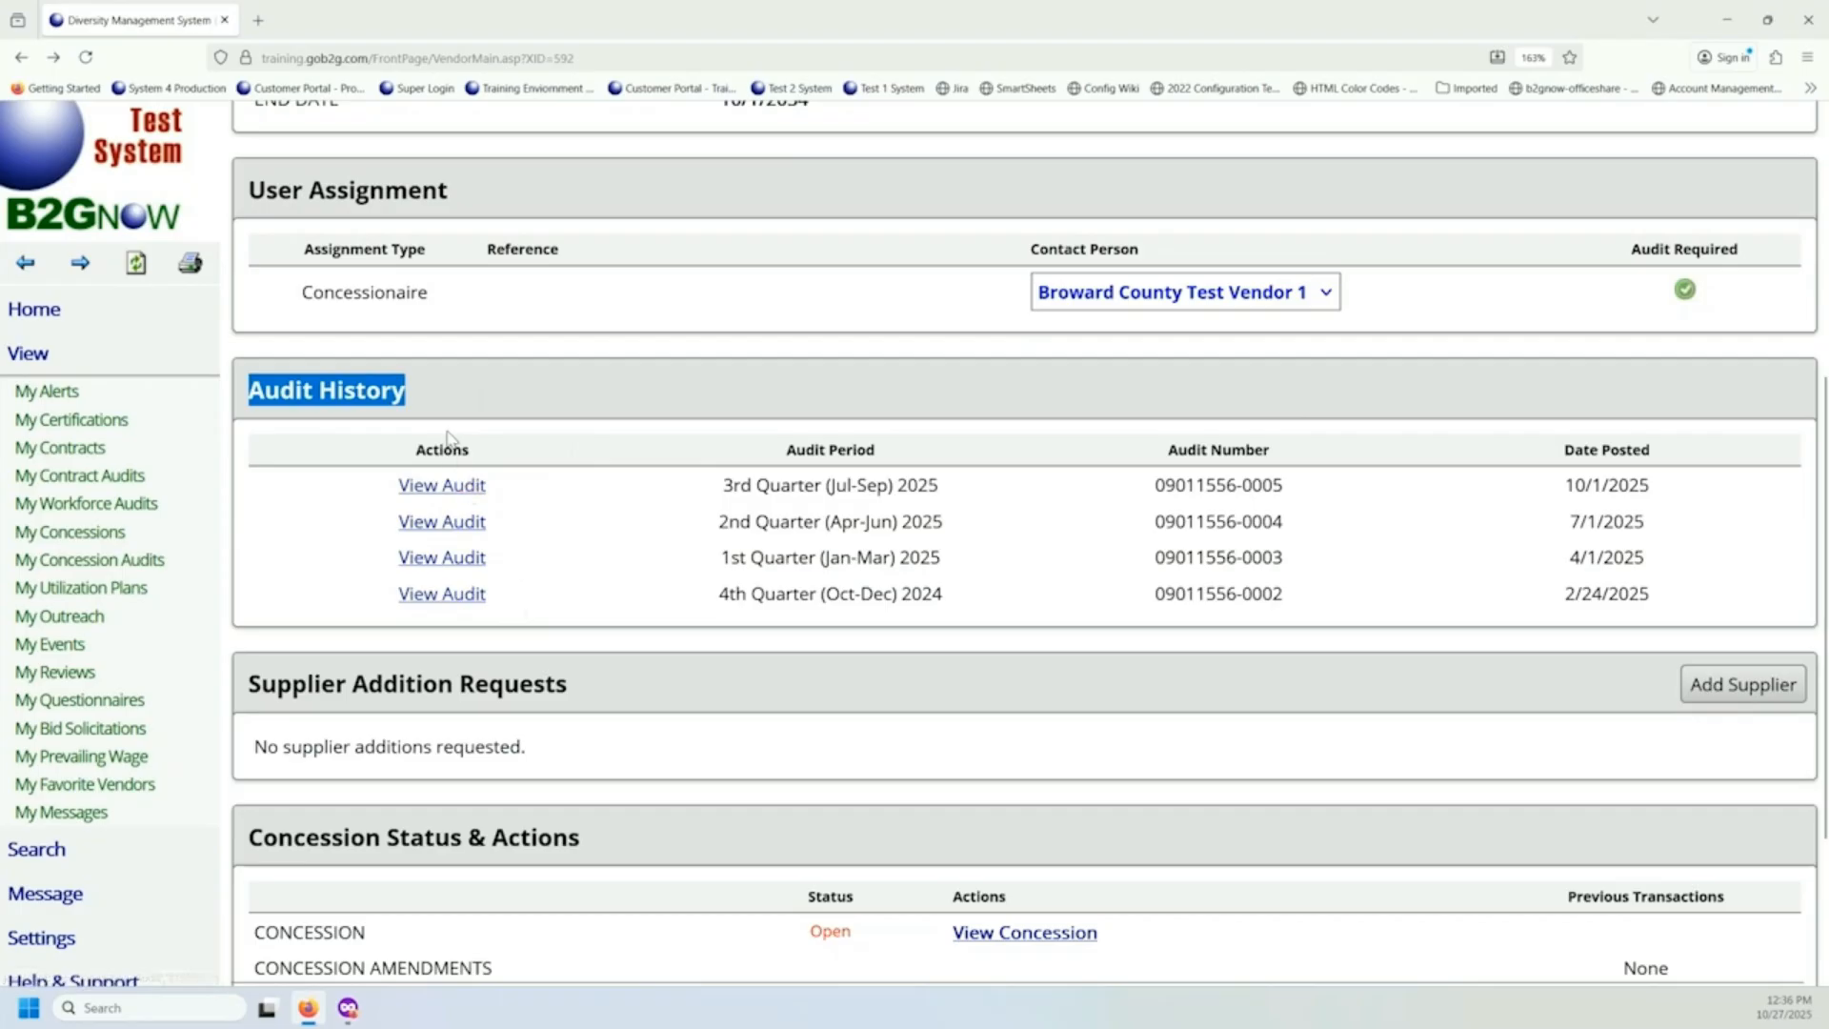
# Open the 3rd Quarter (Jul-Sep) 2025 audit notice and examine its audit number, time period and response due date.
pyautogui.click(436, 486)
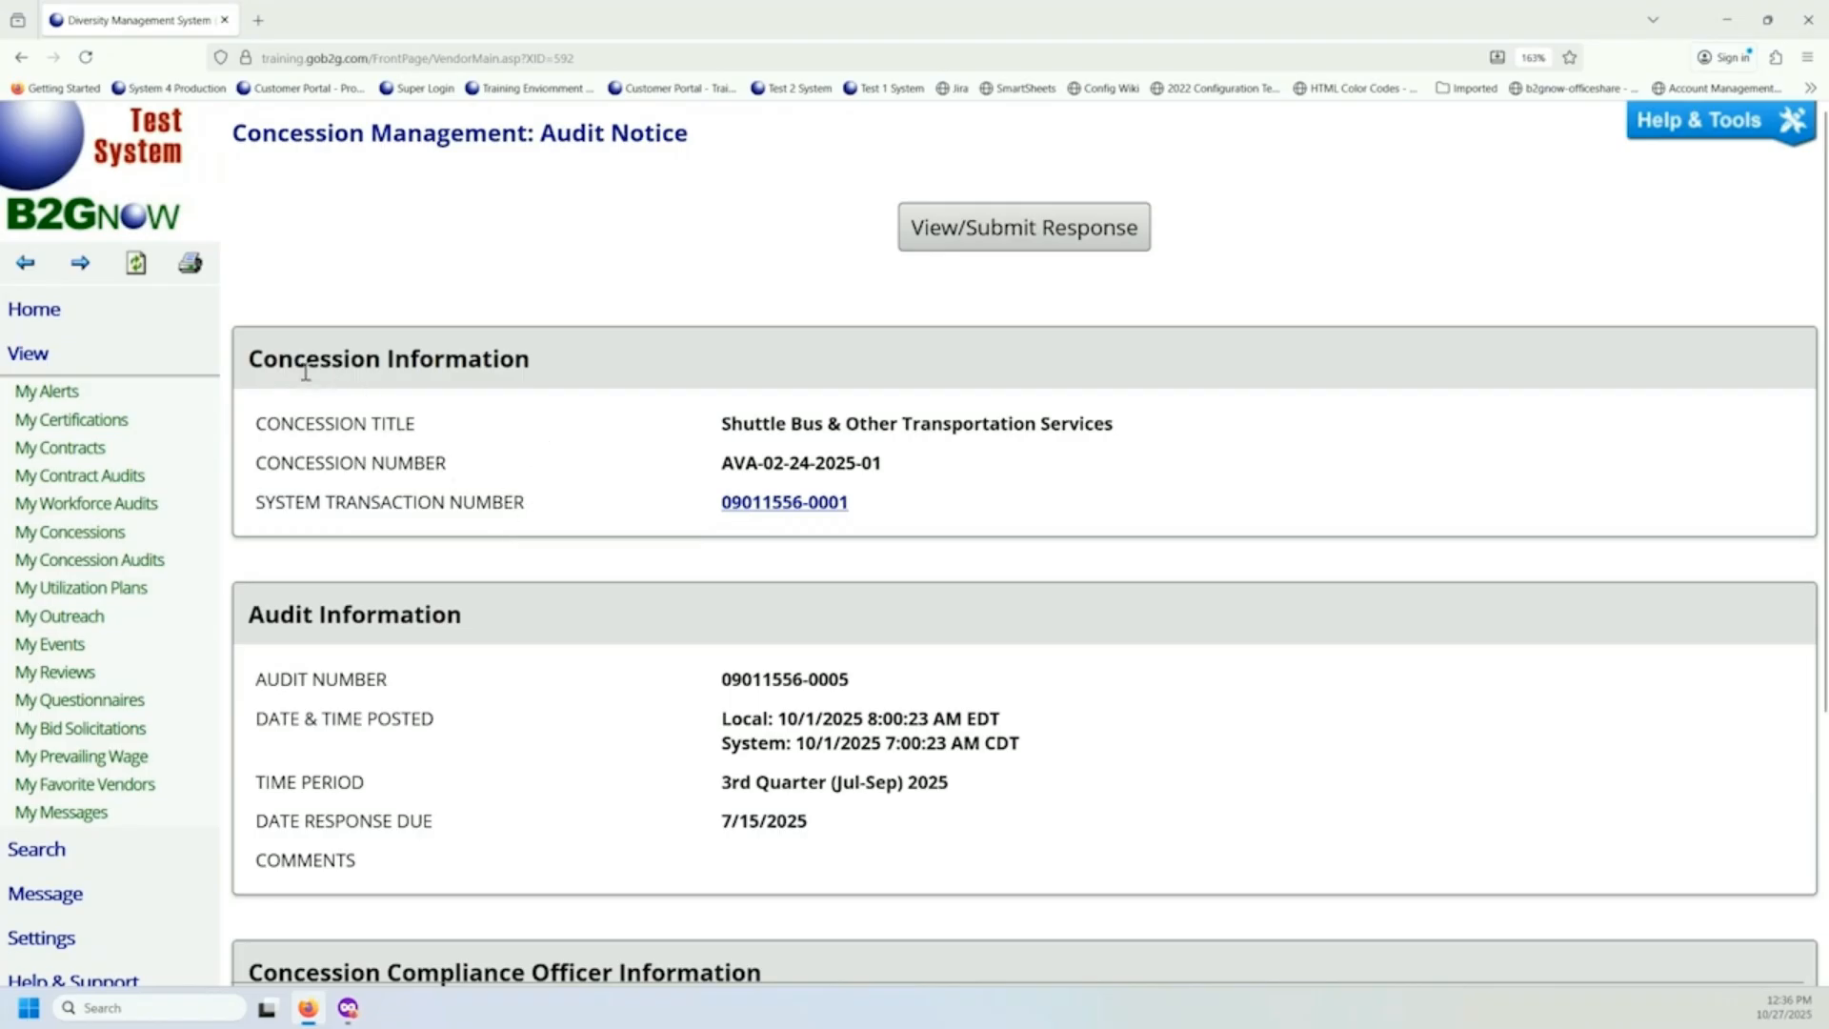
pyautogui.scroll(-2, 452, 390)
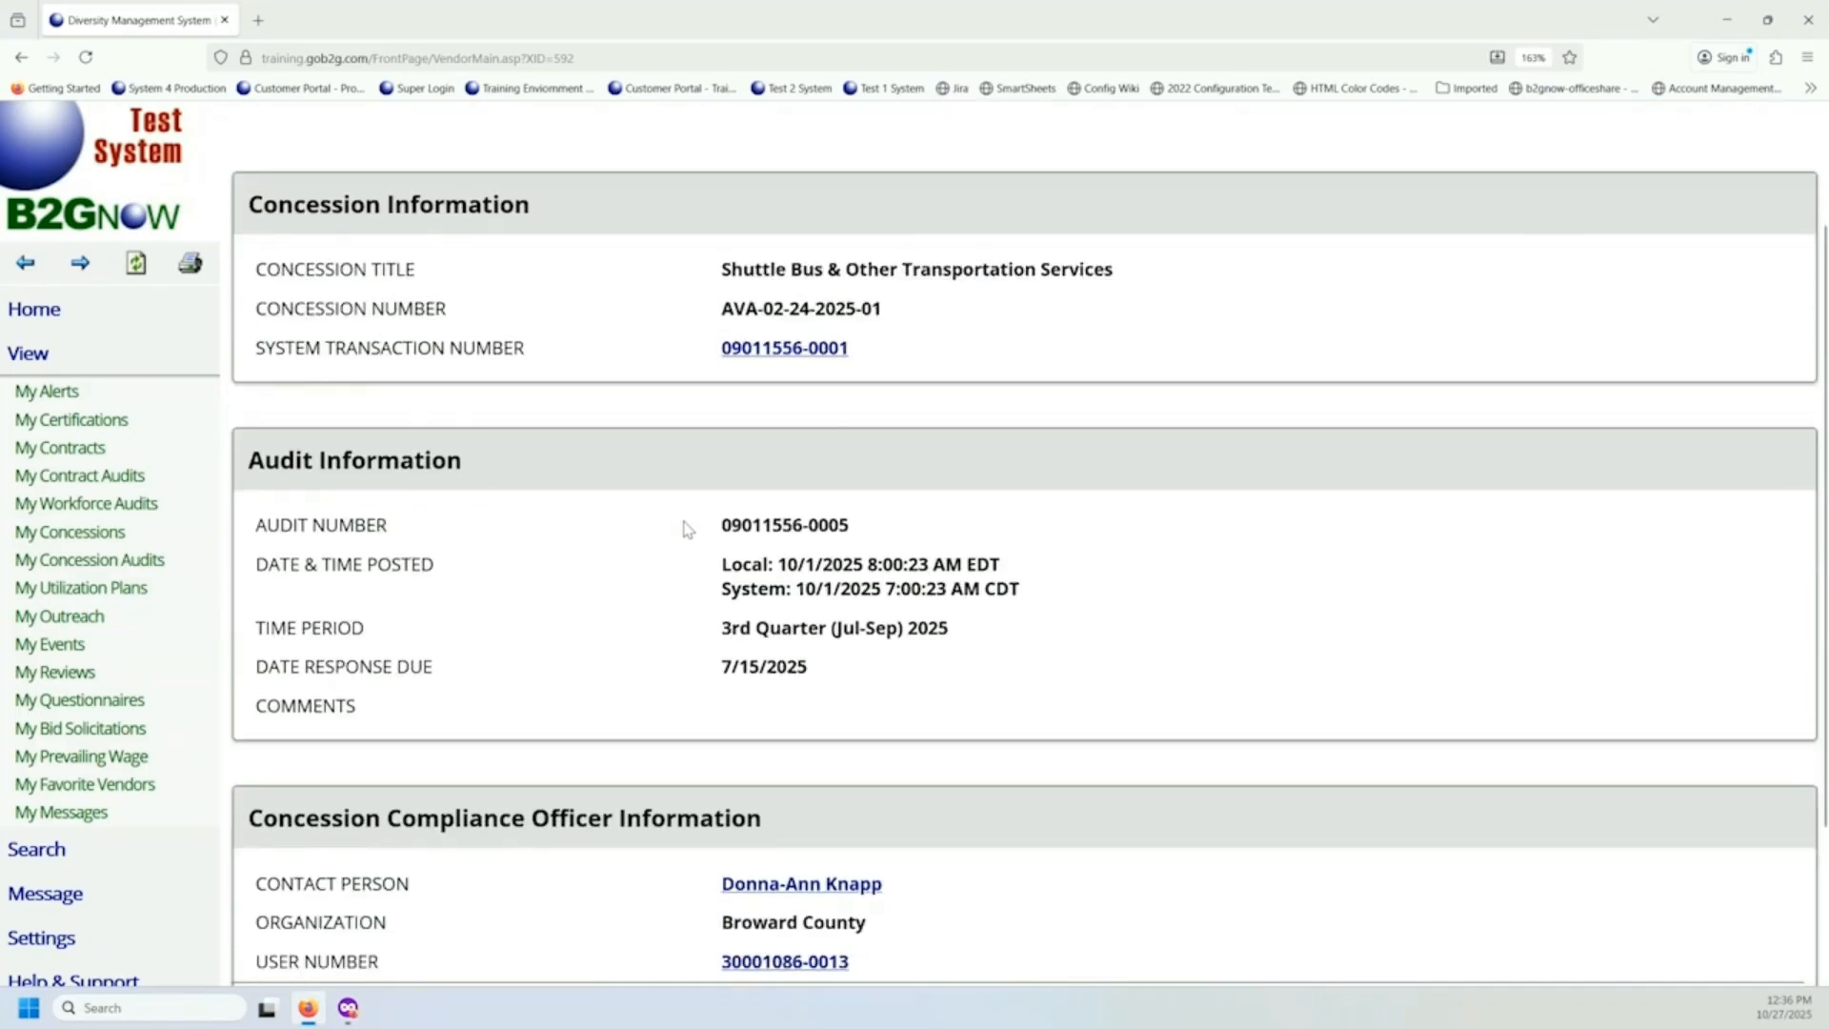
pyautogui.moveTo(716, 525); pyautogui.dragTo(834, 530)
pyautogui.scroll(-2, 515, 519)
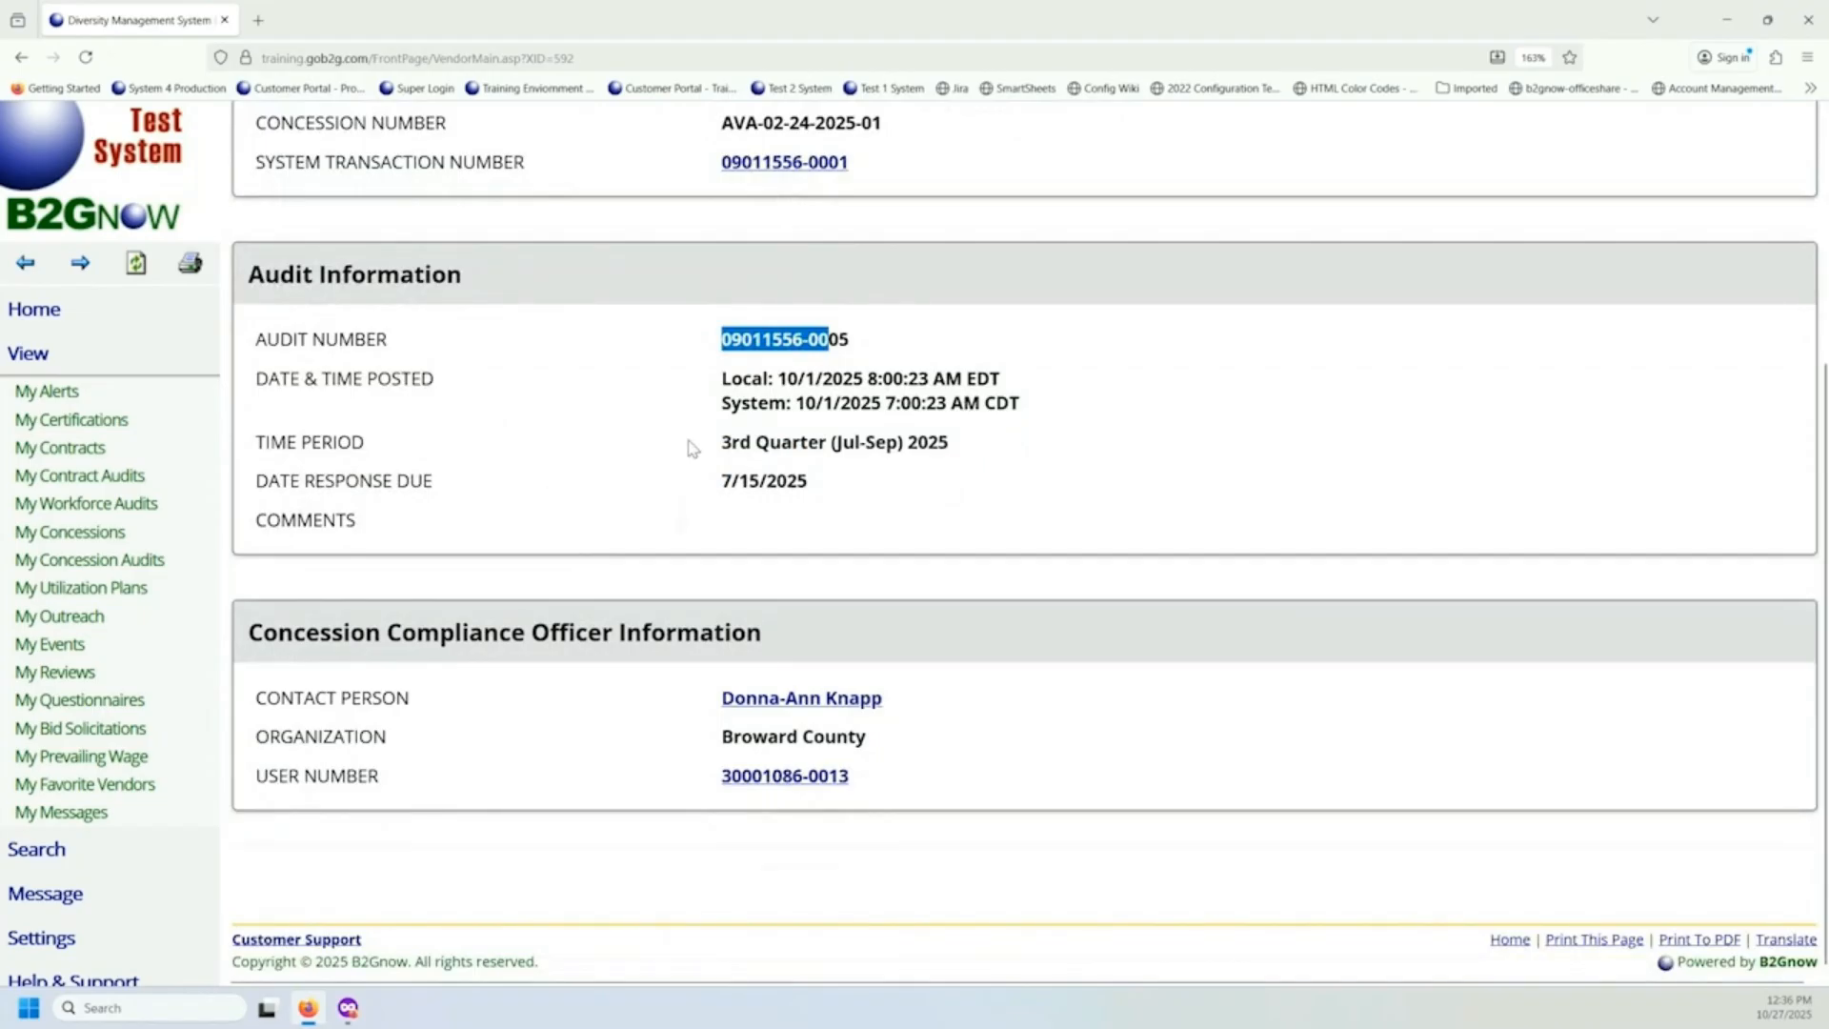
pyautogui.moveTo(721, 442); pyautogui.dragTo(908, 446)
pyautogui.moveTo(694, 499); pyautogui.dragTo(804, 486)
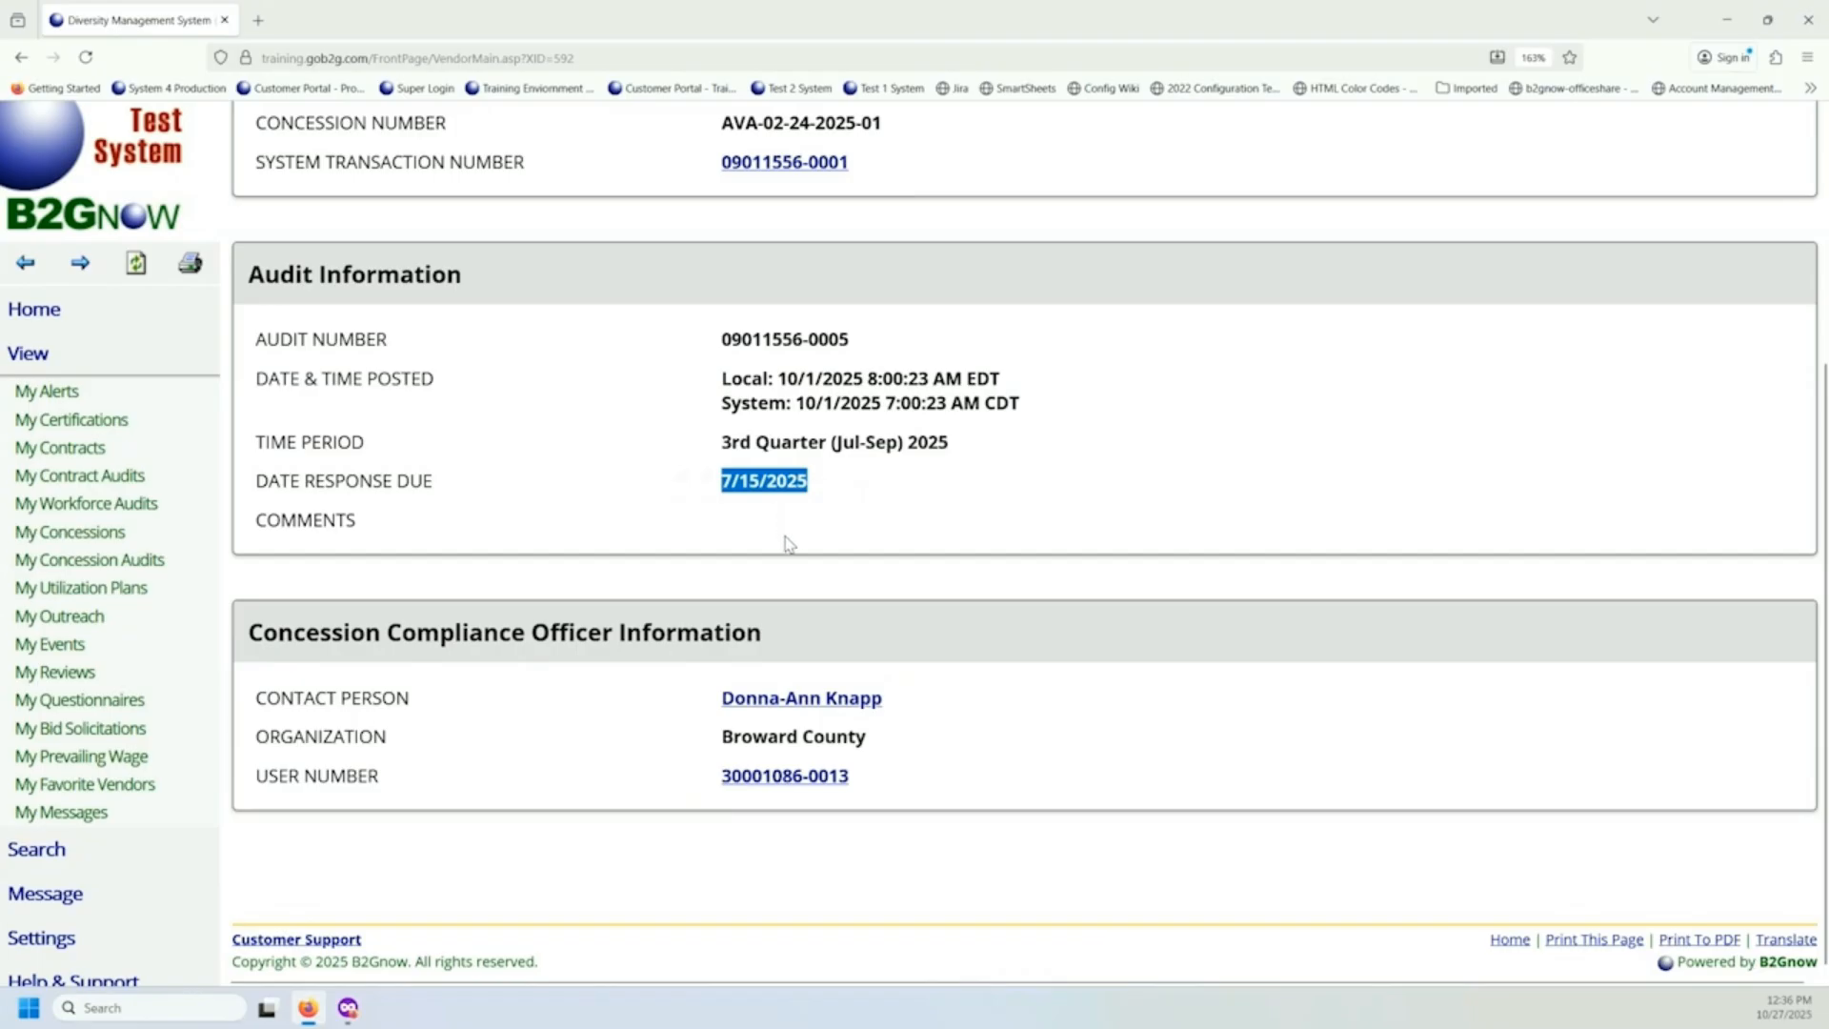
pyautogui.scroll(3, 837, 624)
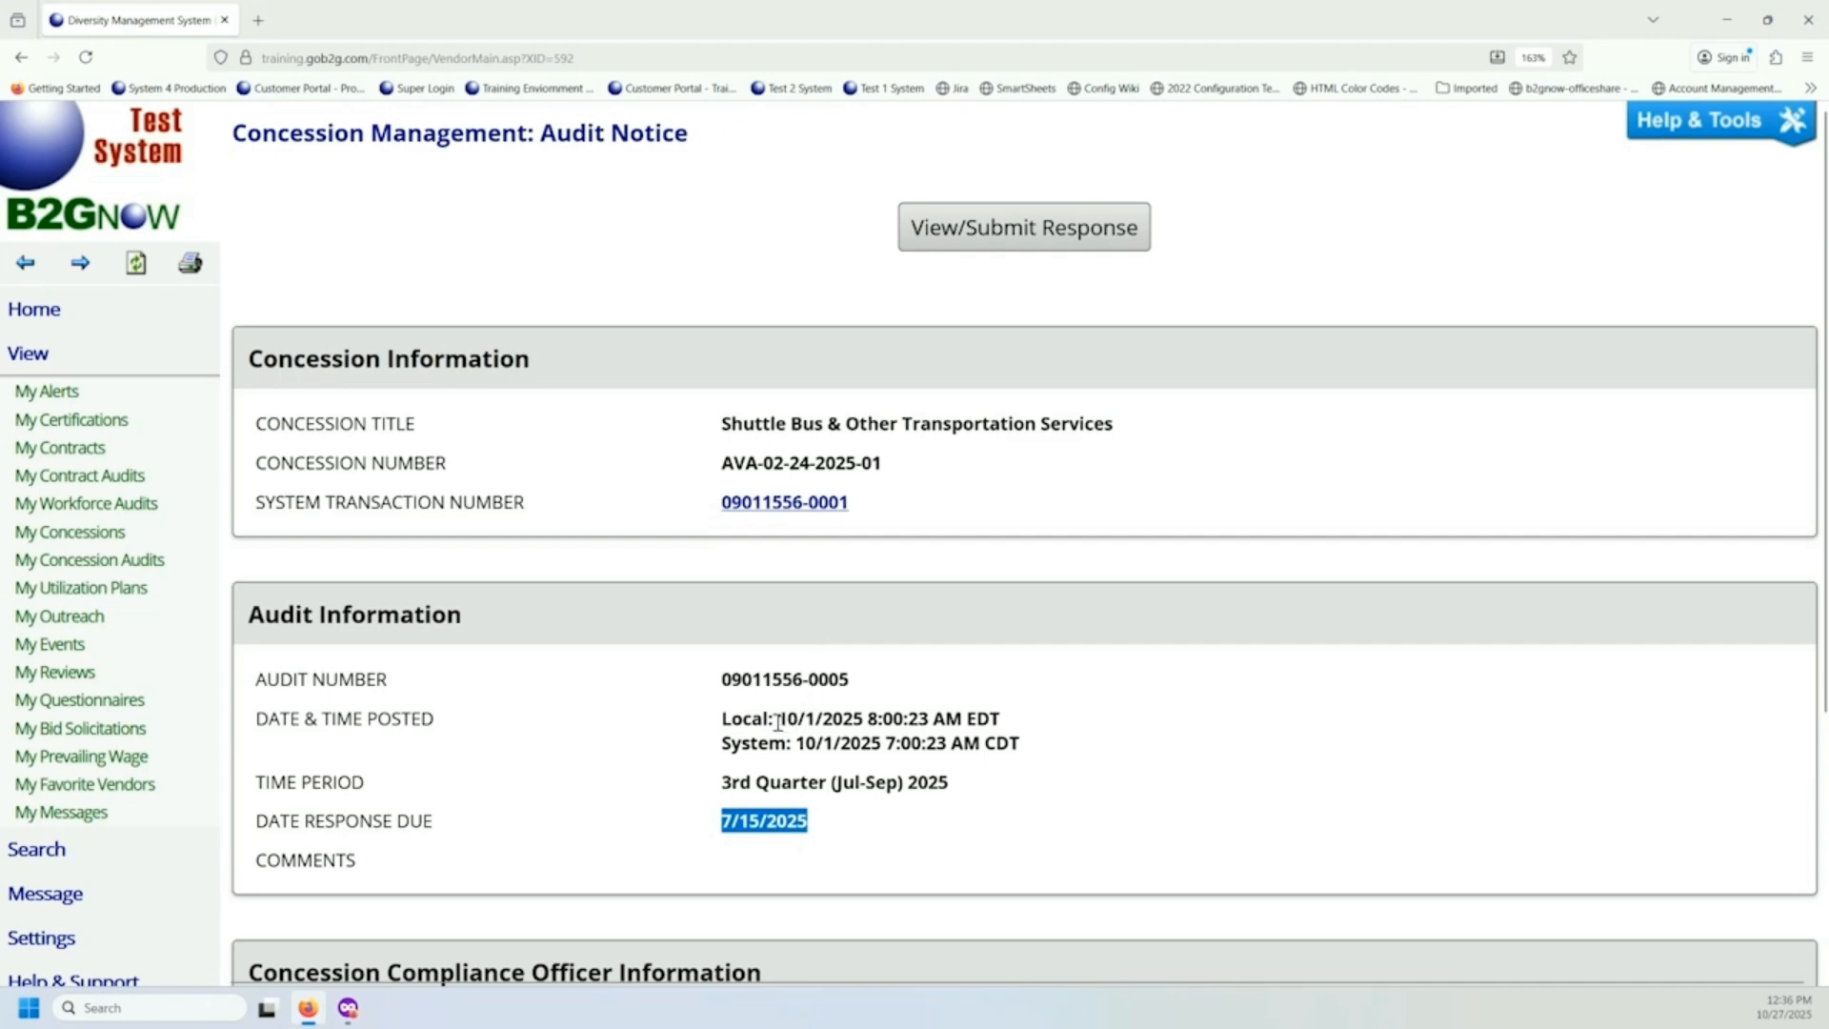
# Look up the contact person in the audit notice's concession compliance officer information.
pyautogui.scroll(-3, 779, 721)
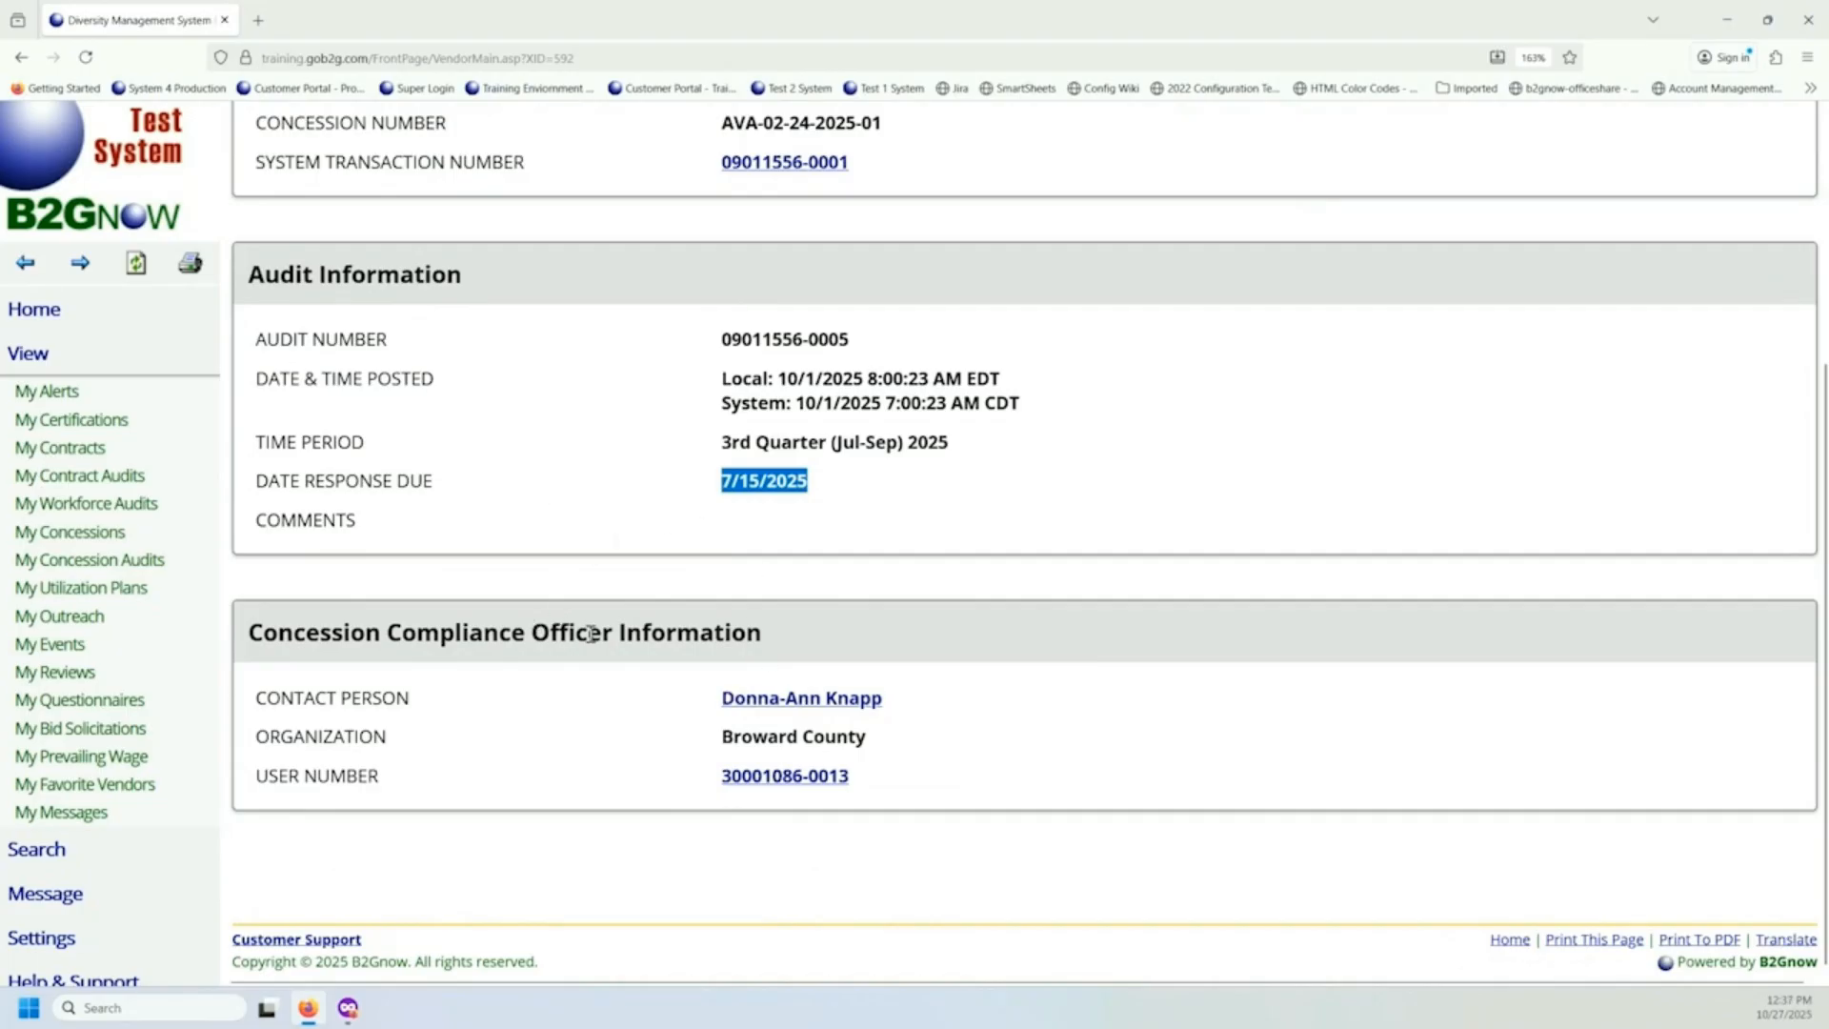
pyautogui.moveTo(720, 700); pyautogui.dragTo(896, 706)
pyautogui.click(278, 696)
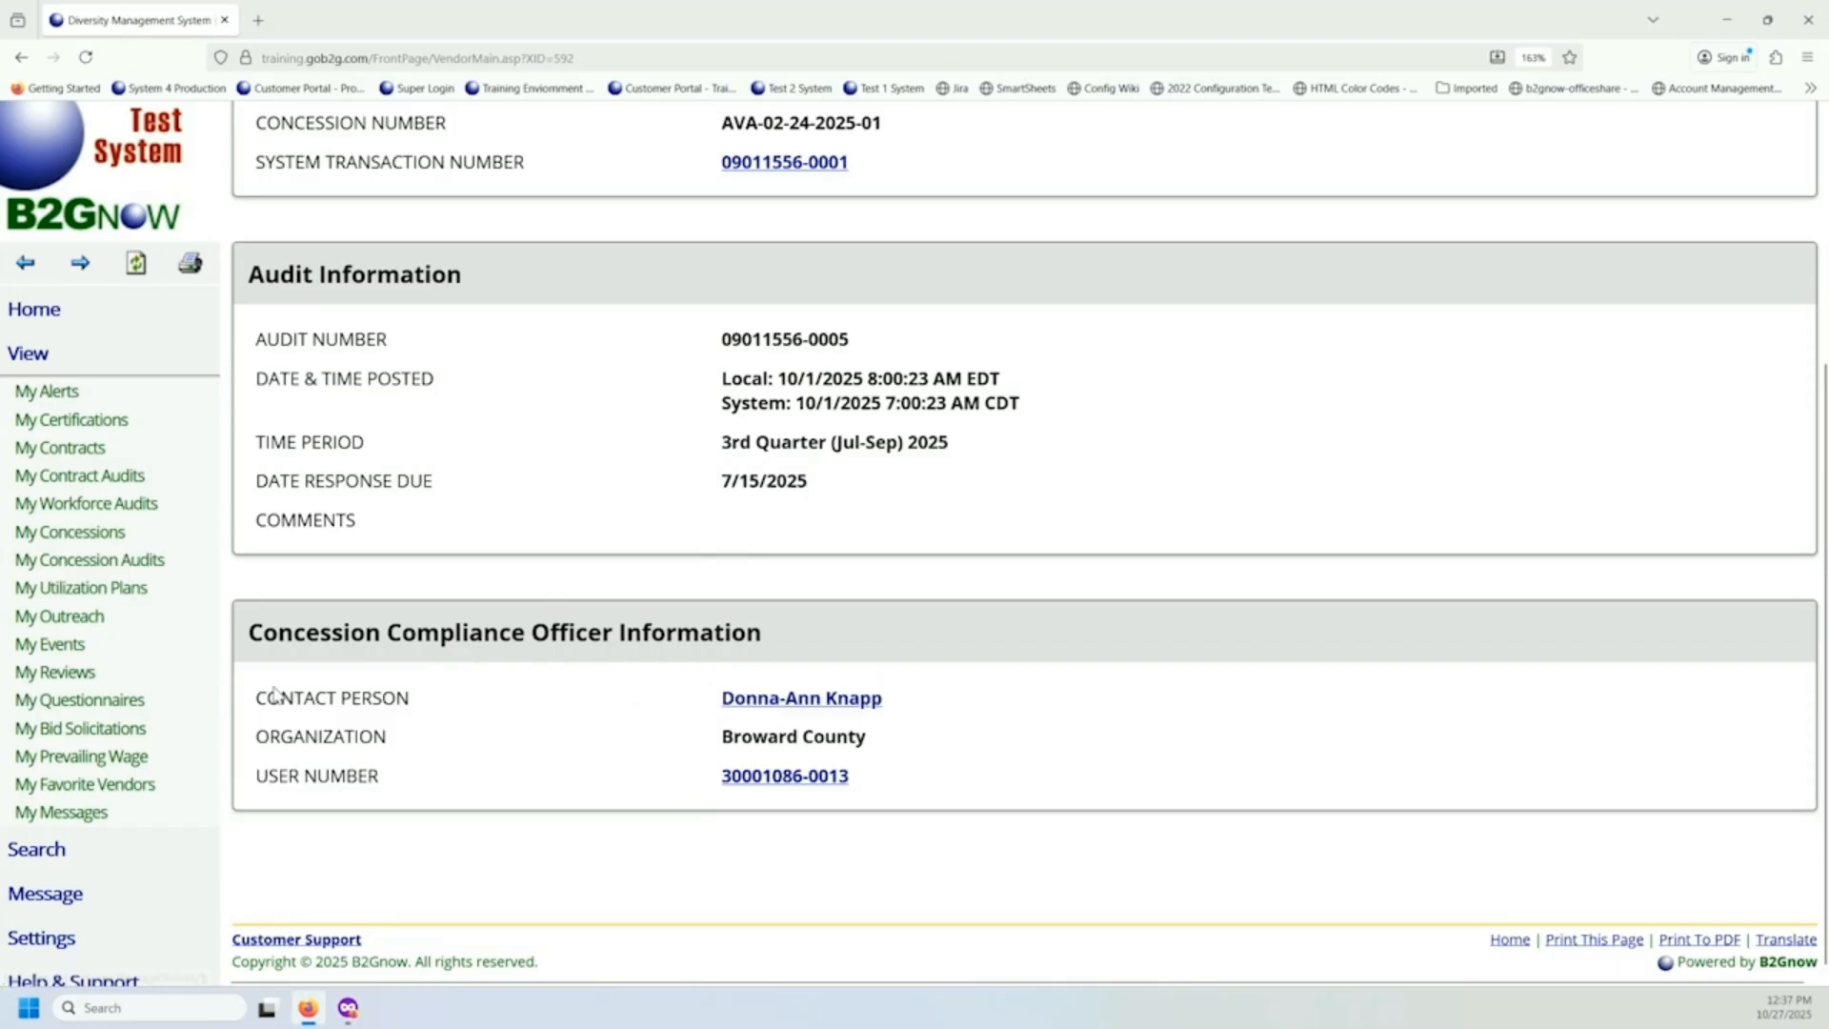
pyautogui.moveTo(252, 703); pyautogui.dragTo(425, 715)
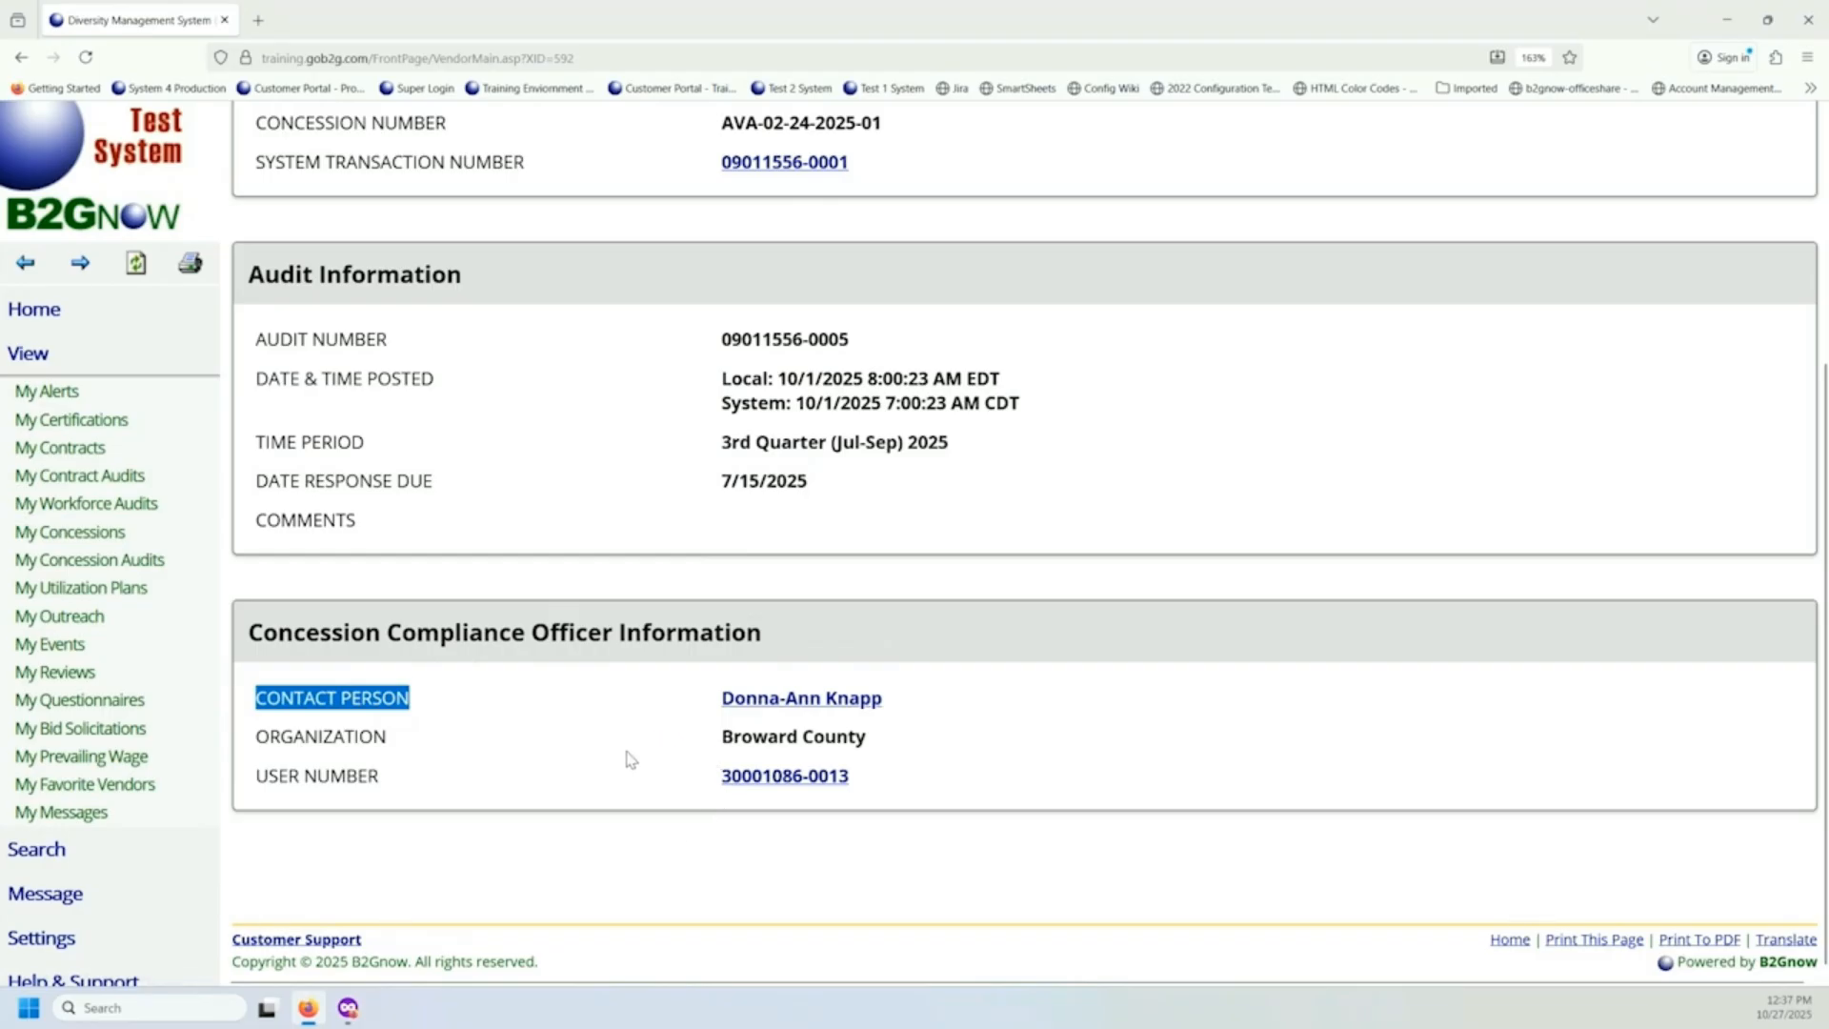
pyautogui.scroll(3, 628, 760)
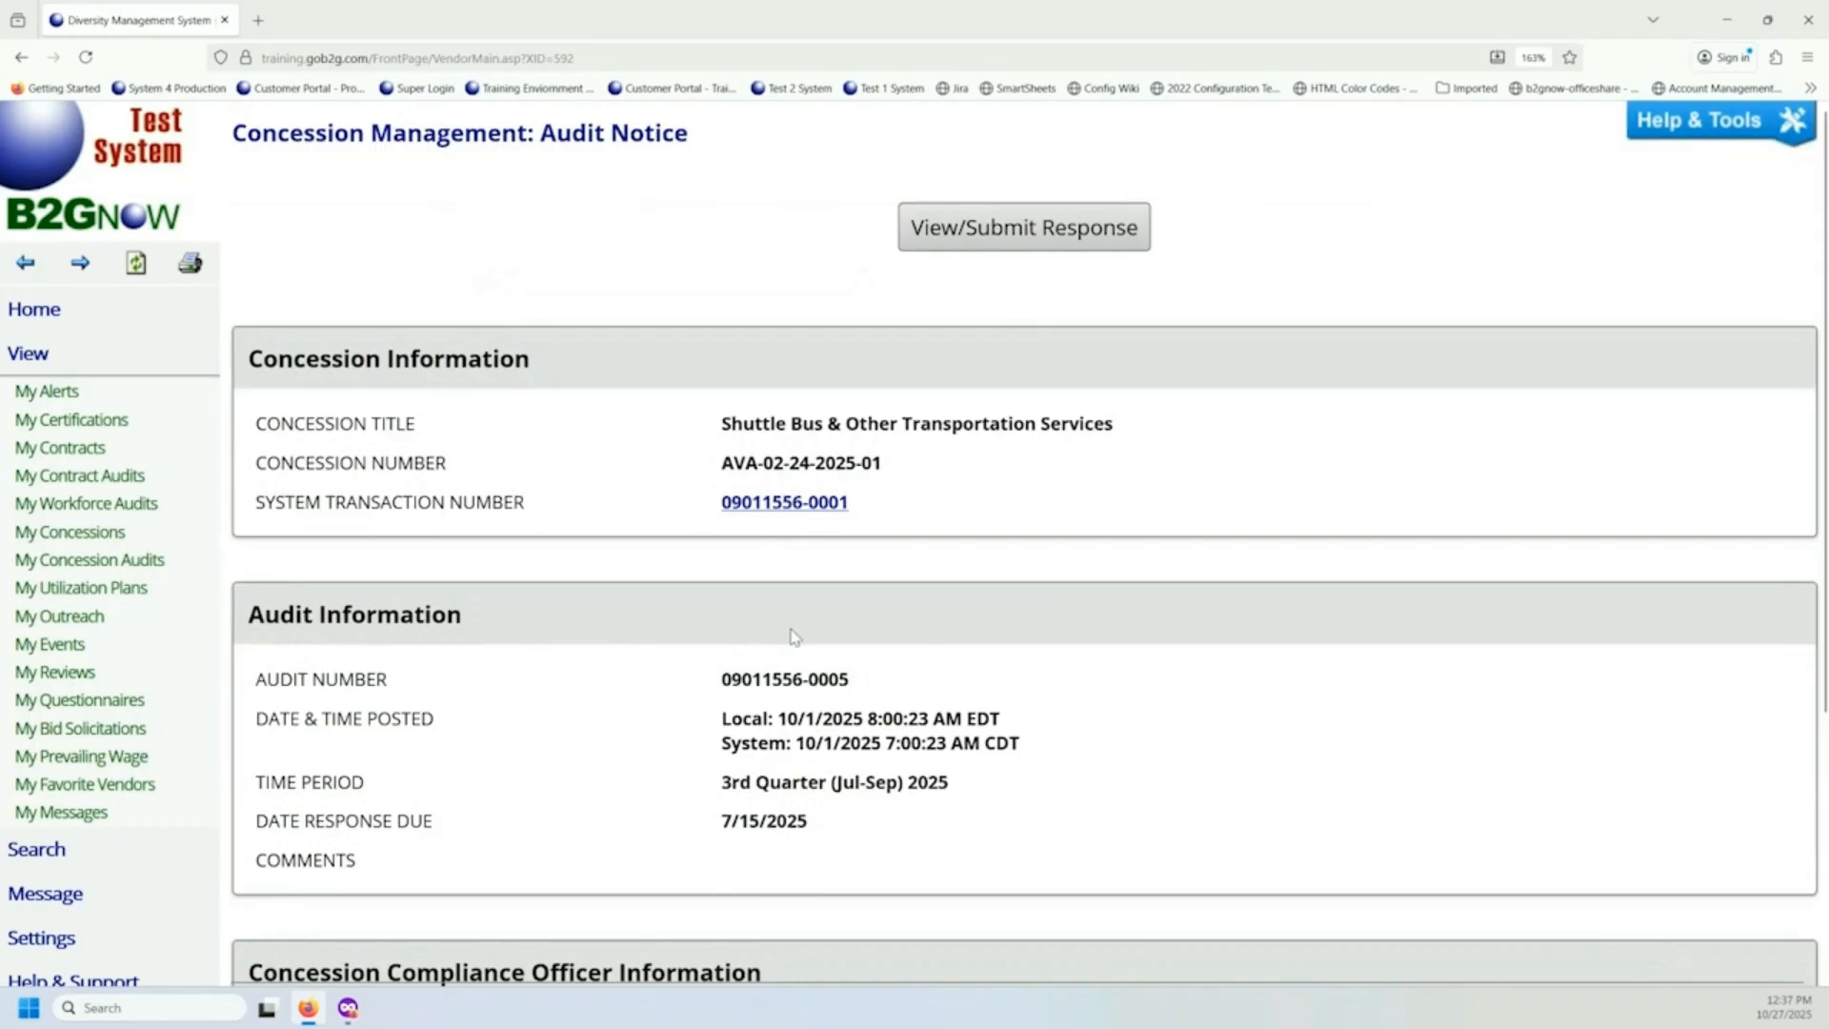
# Open the response page for the 3rd Quarter (Jul-Sep) 2025 audit and review its summary and location/subtenant revenue details.
pyautogui.click(960, 224)
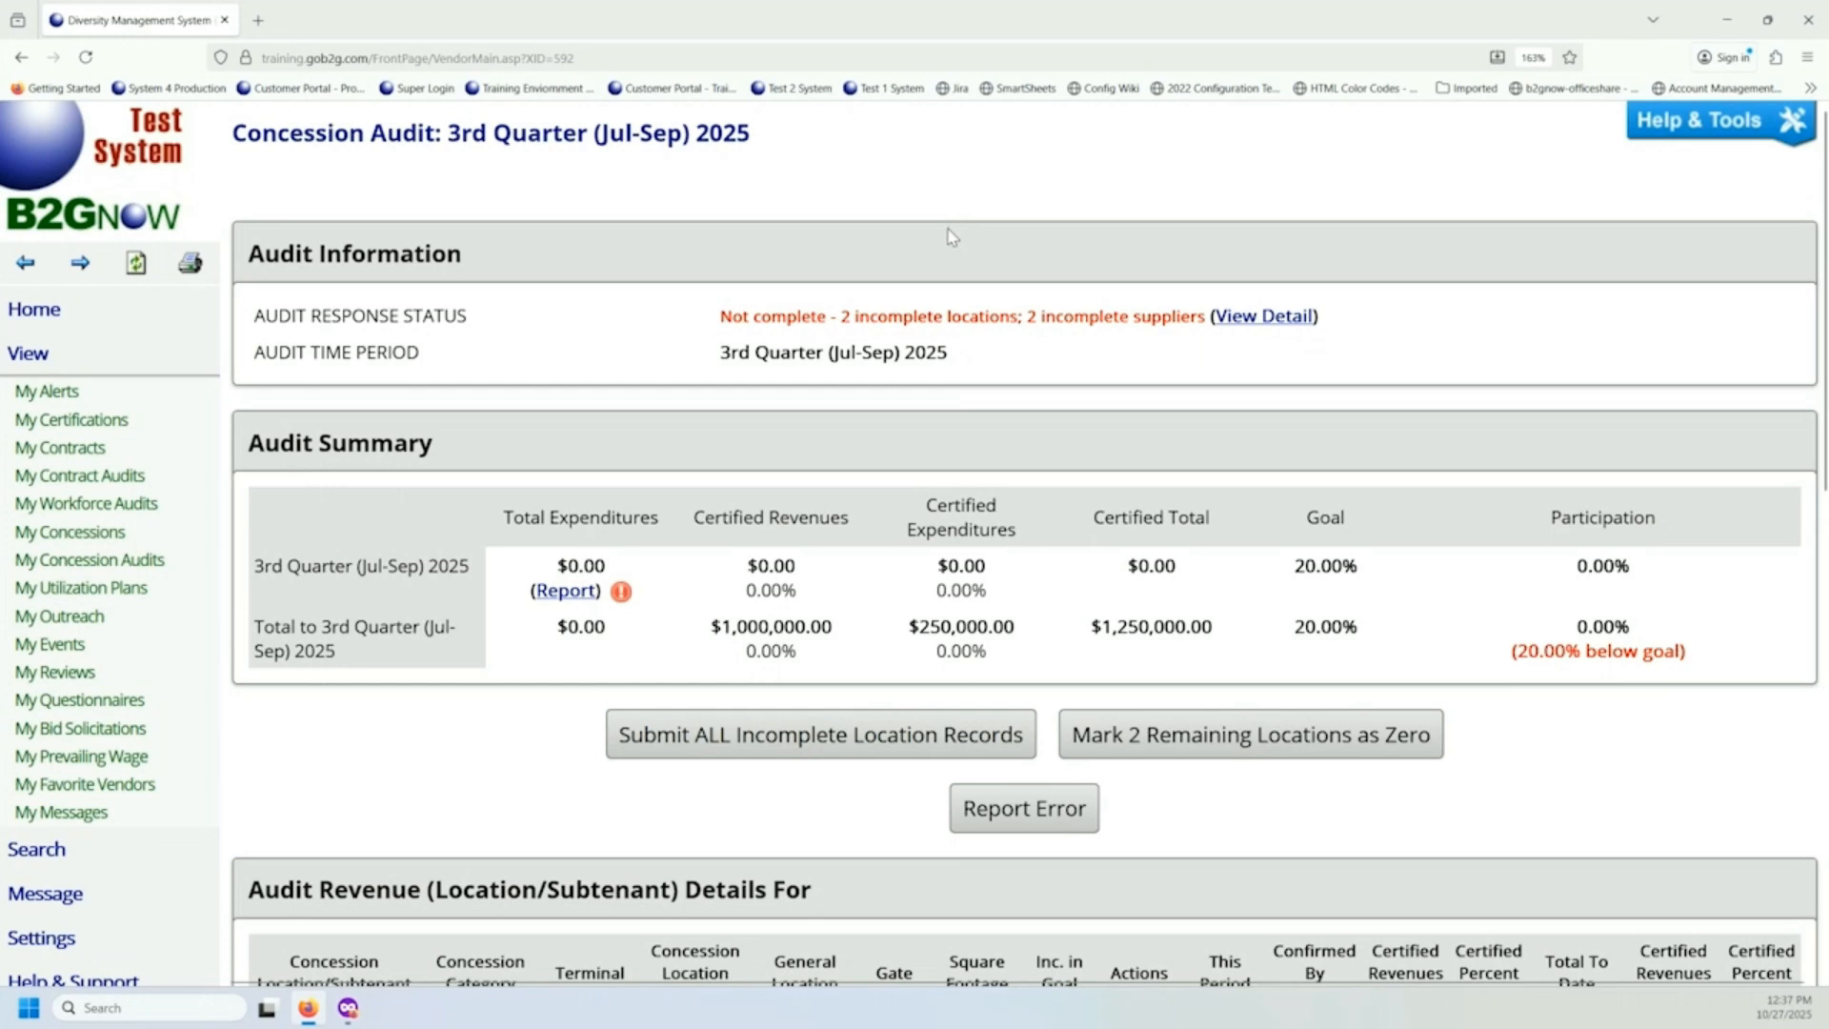
pyautogui.scroll(-2, 939, 253)
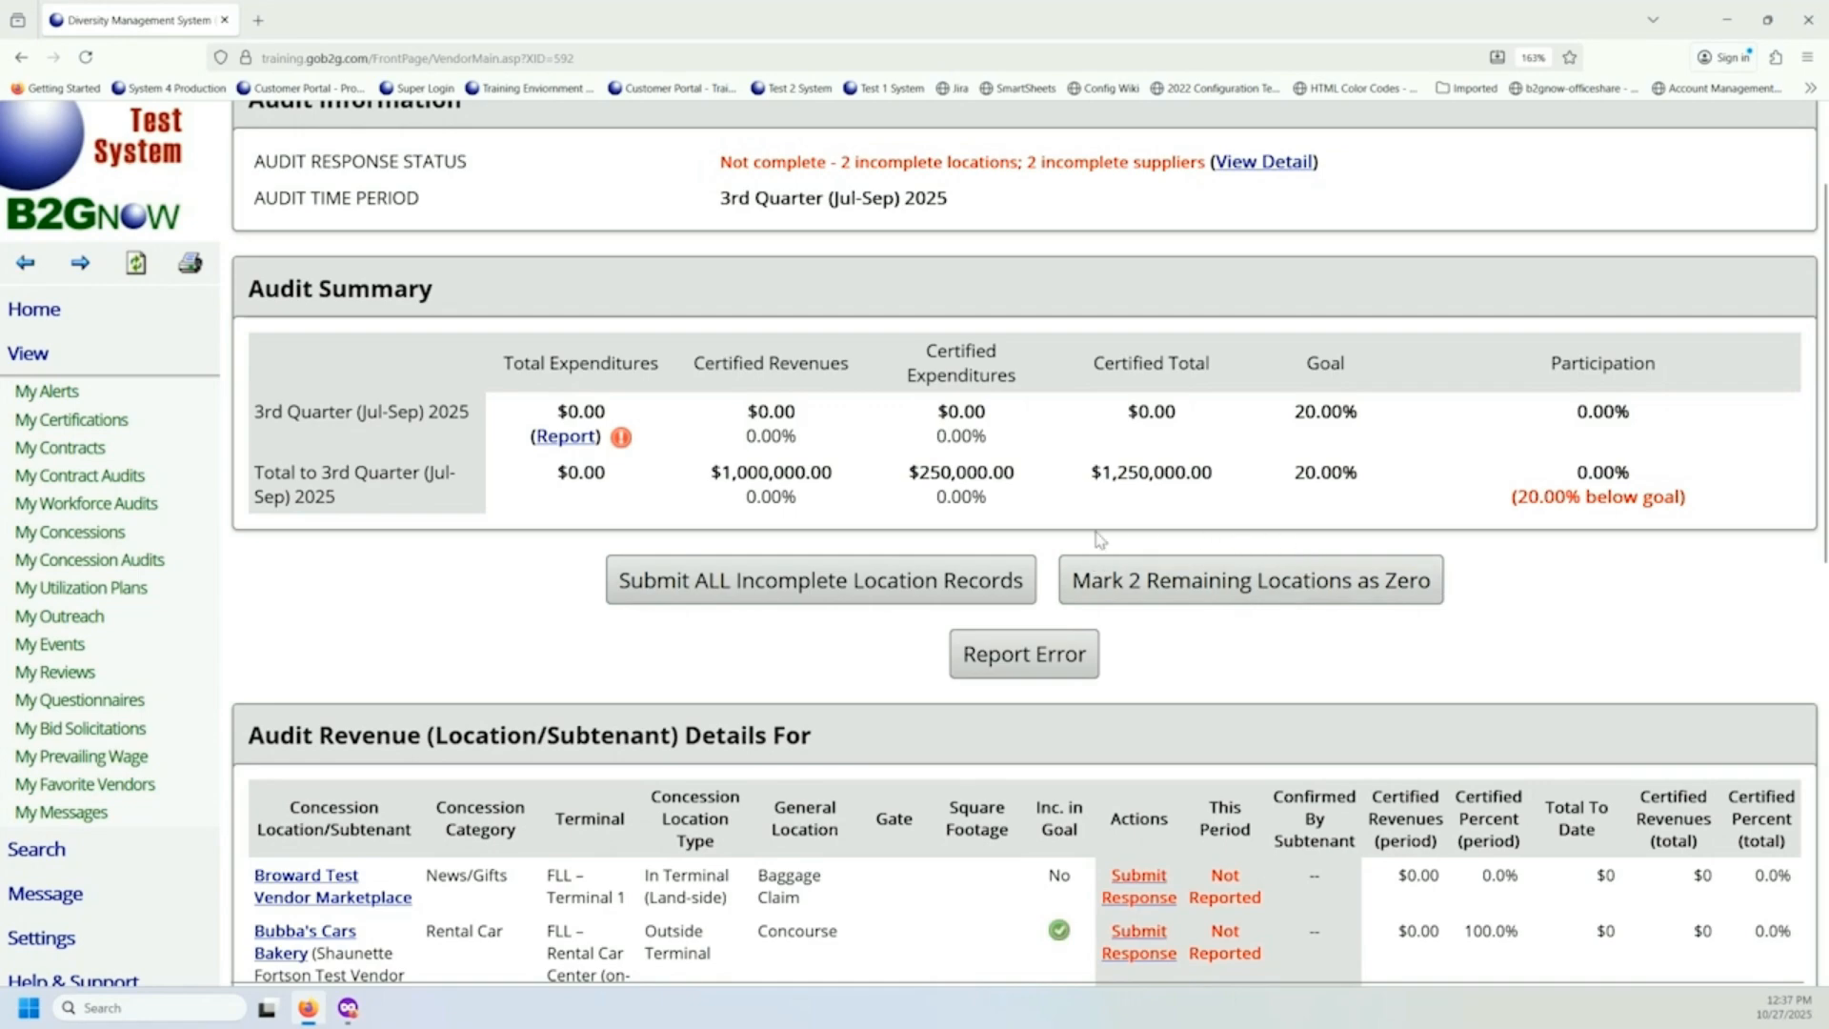
pyautogui.scroll(-5, 1164, 514)
pyautogui.scroll(3, 1164, 514)
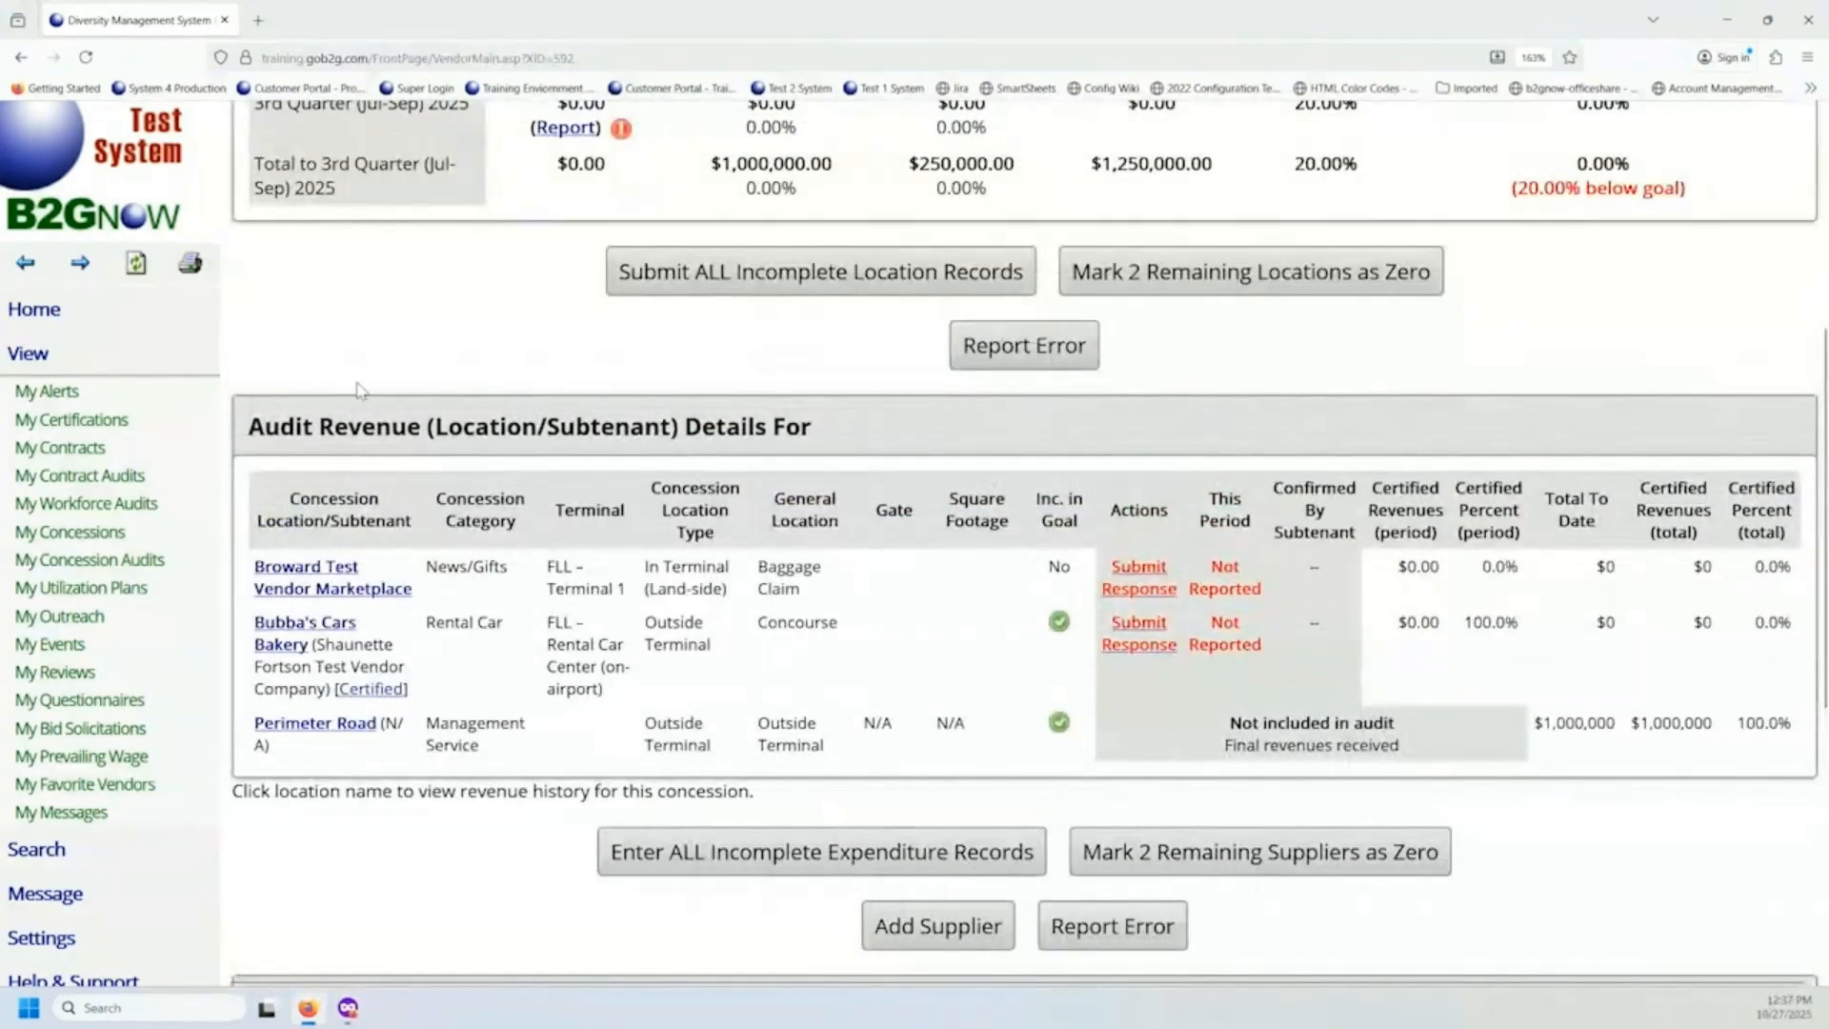
pyautogui.moveTo(244, 426); pyautogui.dragTo(872, 429)
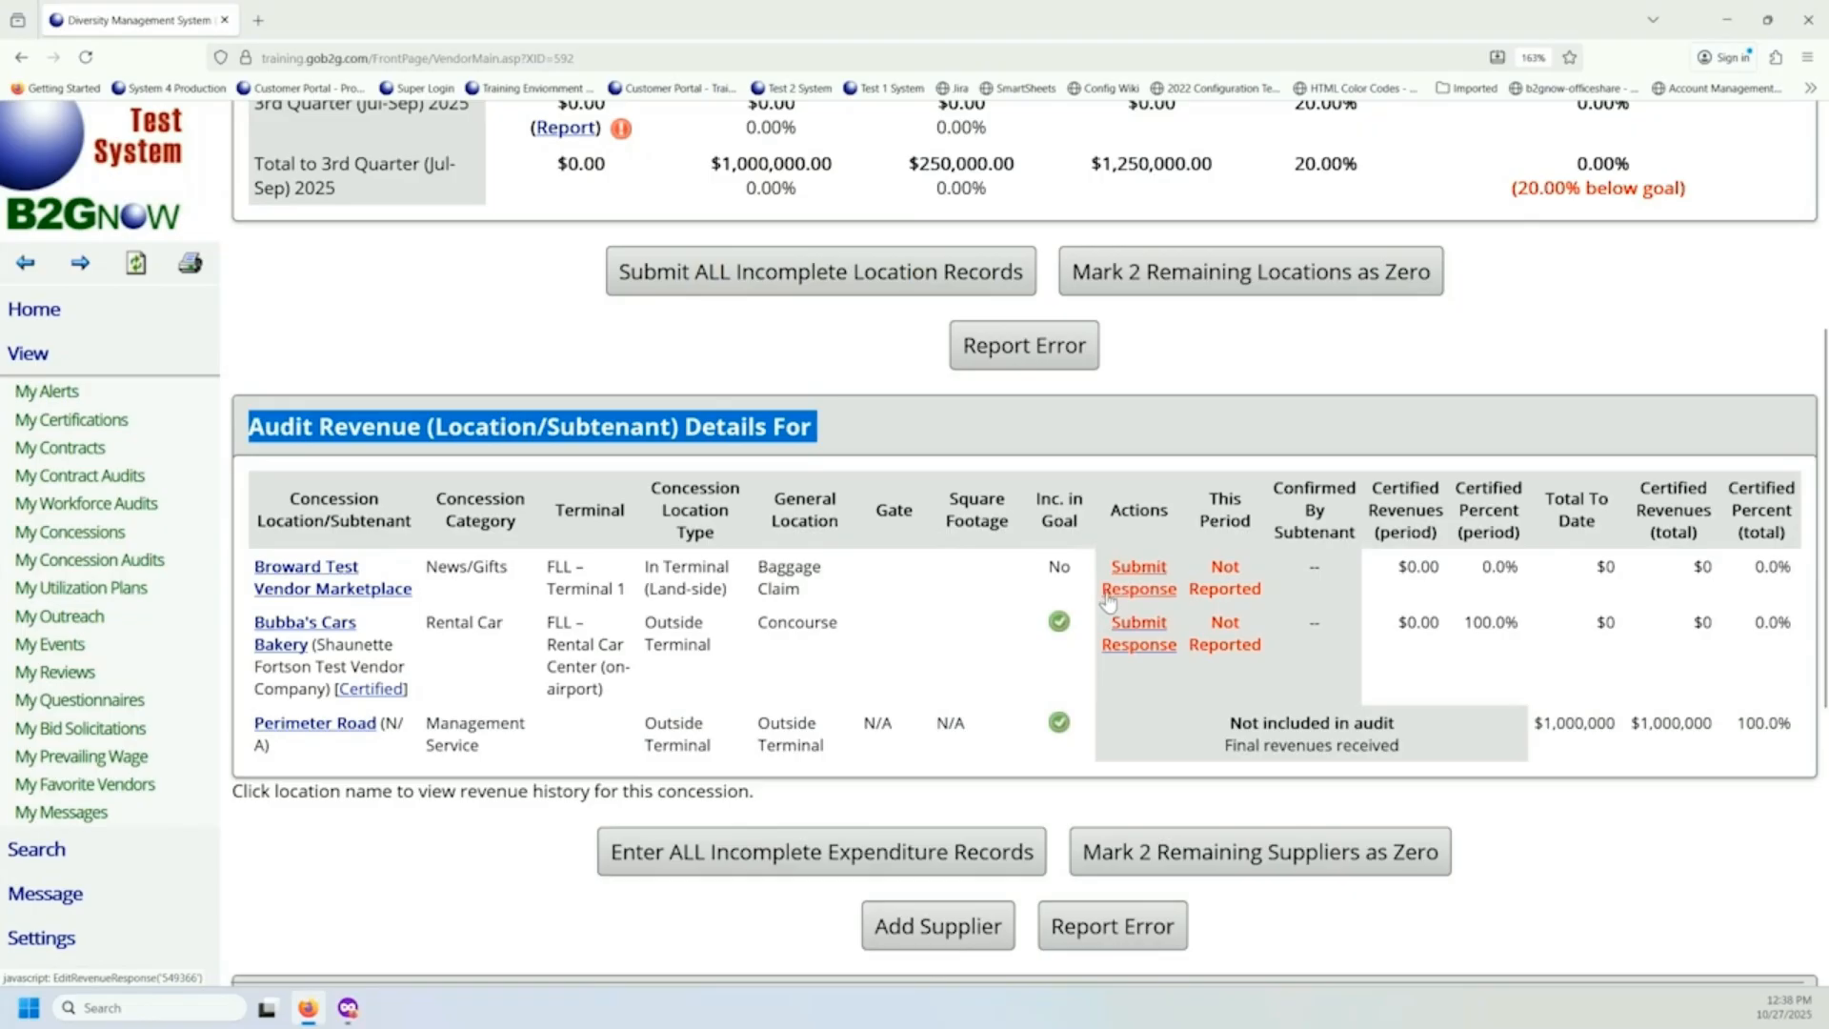
# Open the revenue response form for Bubba's Cars Bakery and review its subtenant, location, previous revenue and required revenue information.
pyautogui.click(1156, 650)
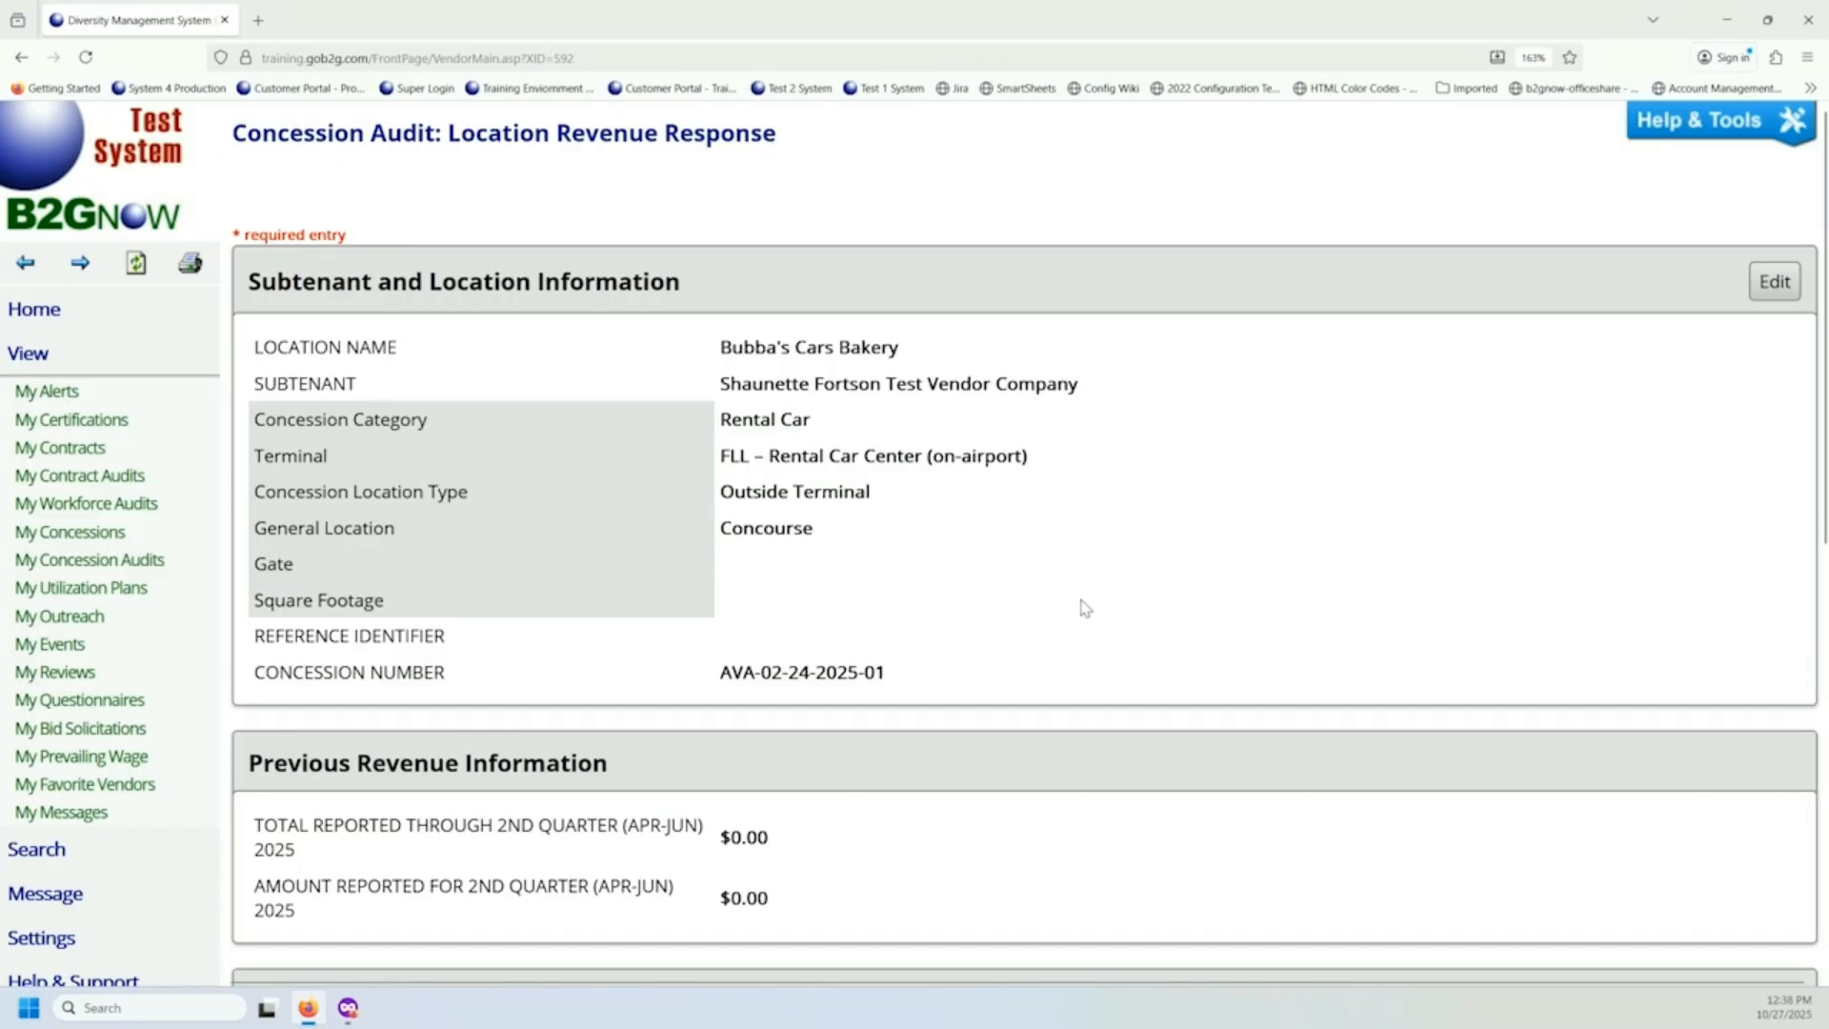
pyautogui.scroll(-3, 1078, 601)
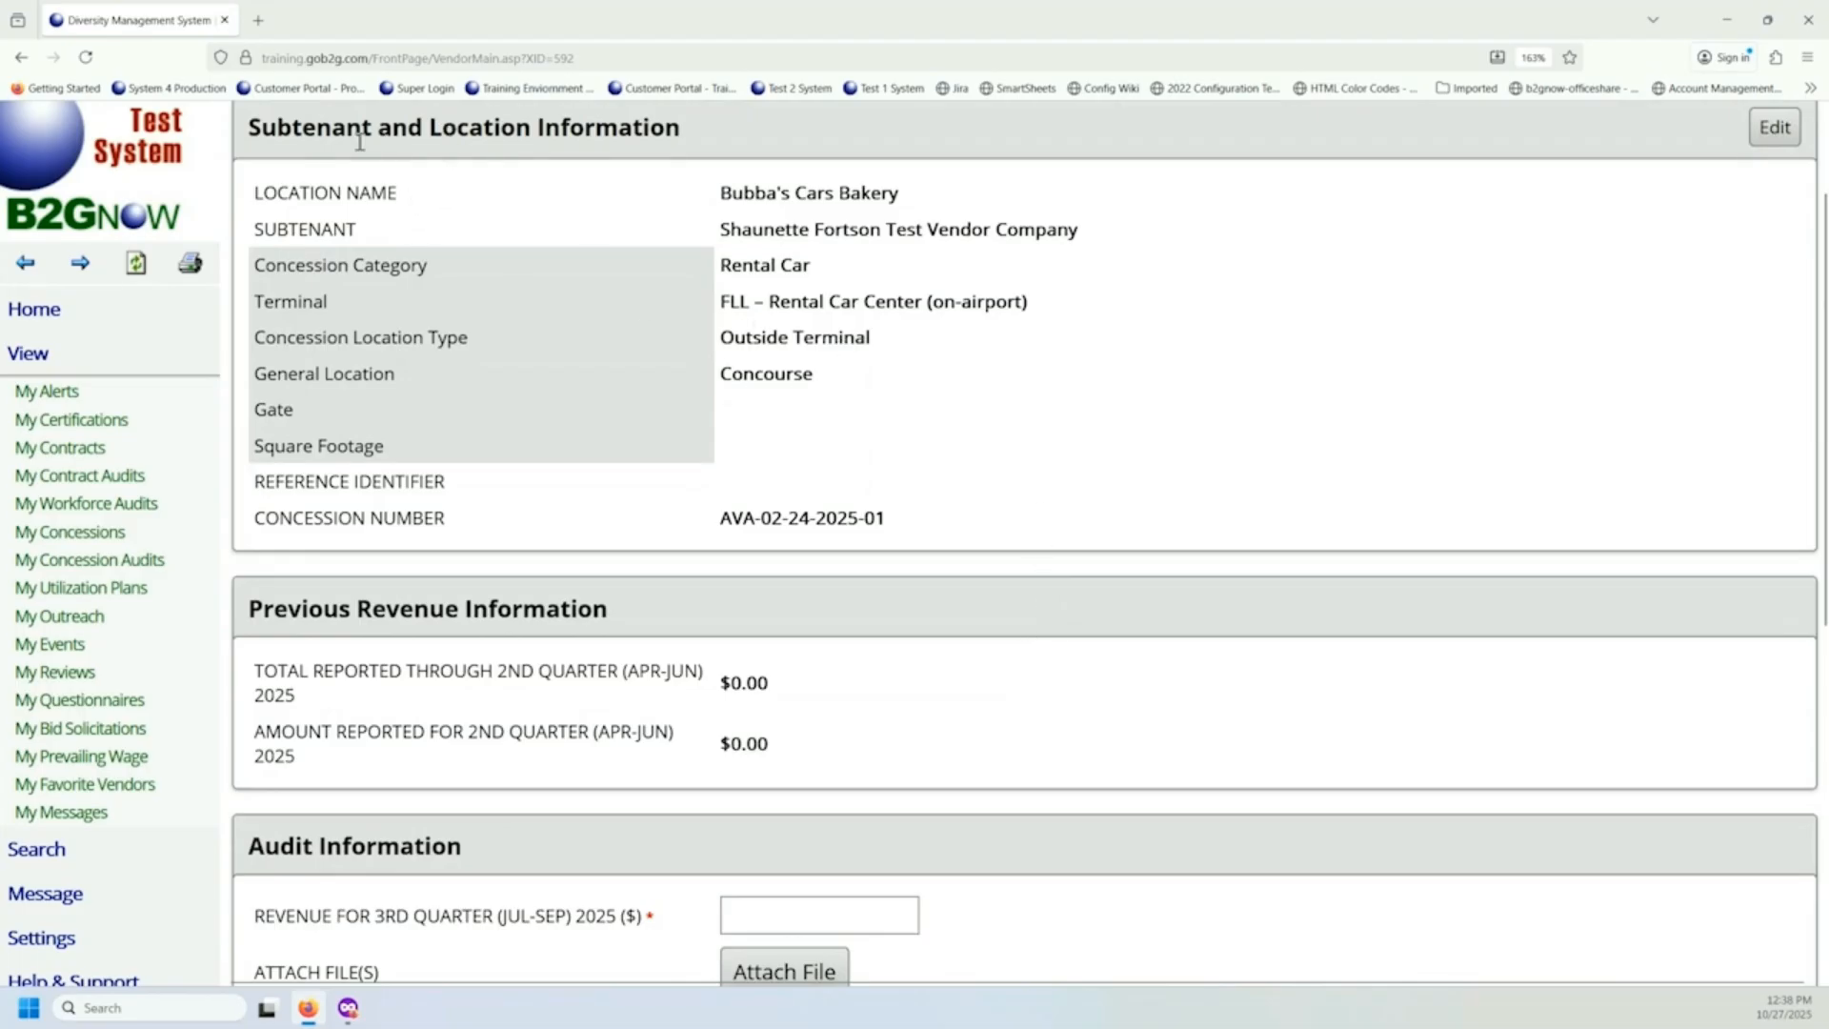
pyautogui.moveTo(250, 127); pyautogui.dragTo(700, 144)
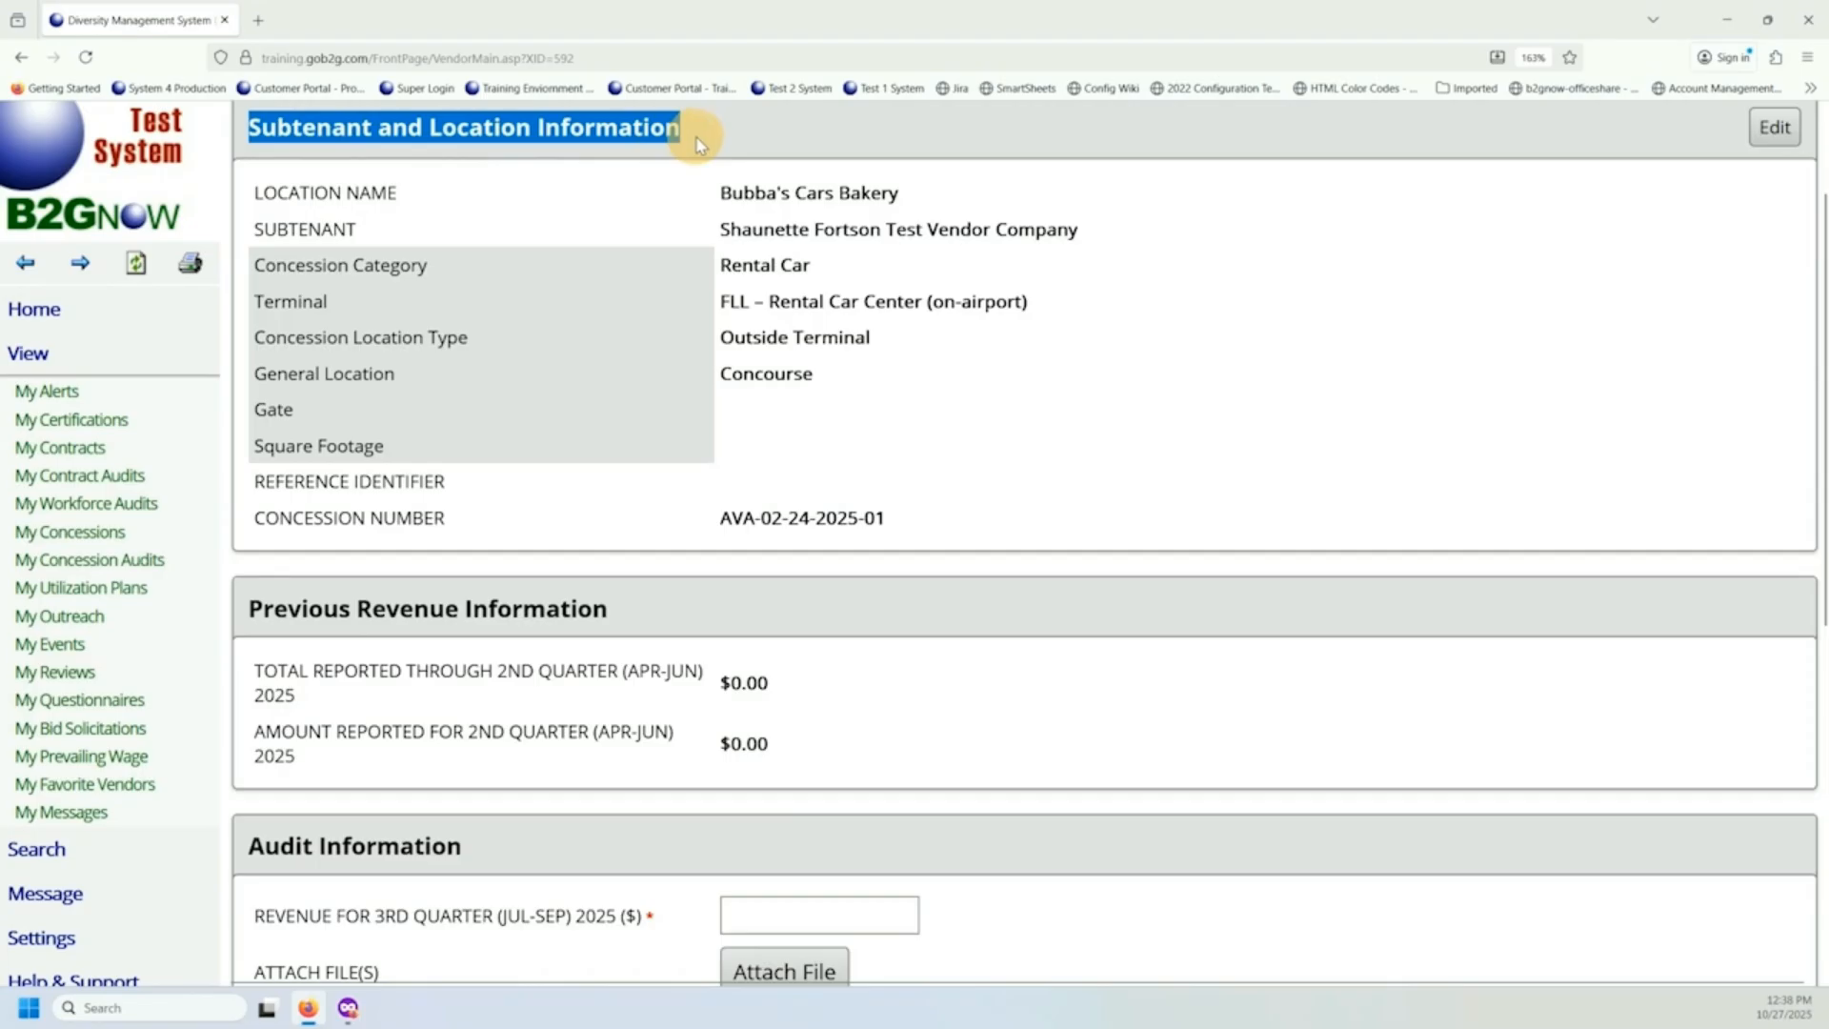
pyautogui.scroll(-3, 484, 566)
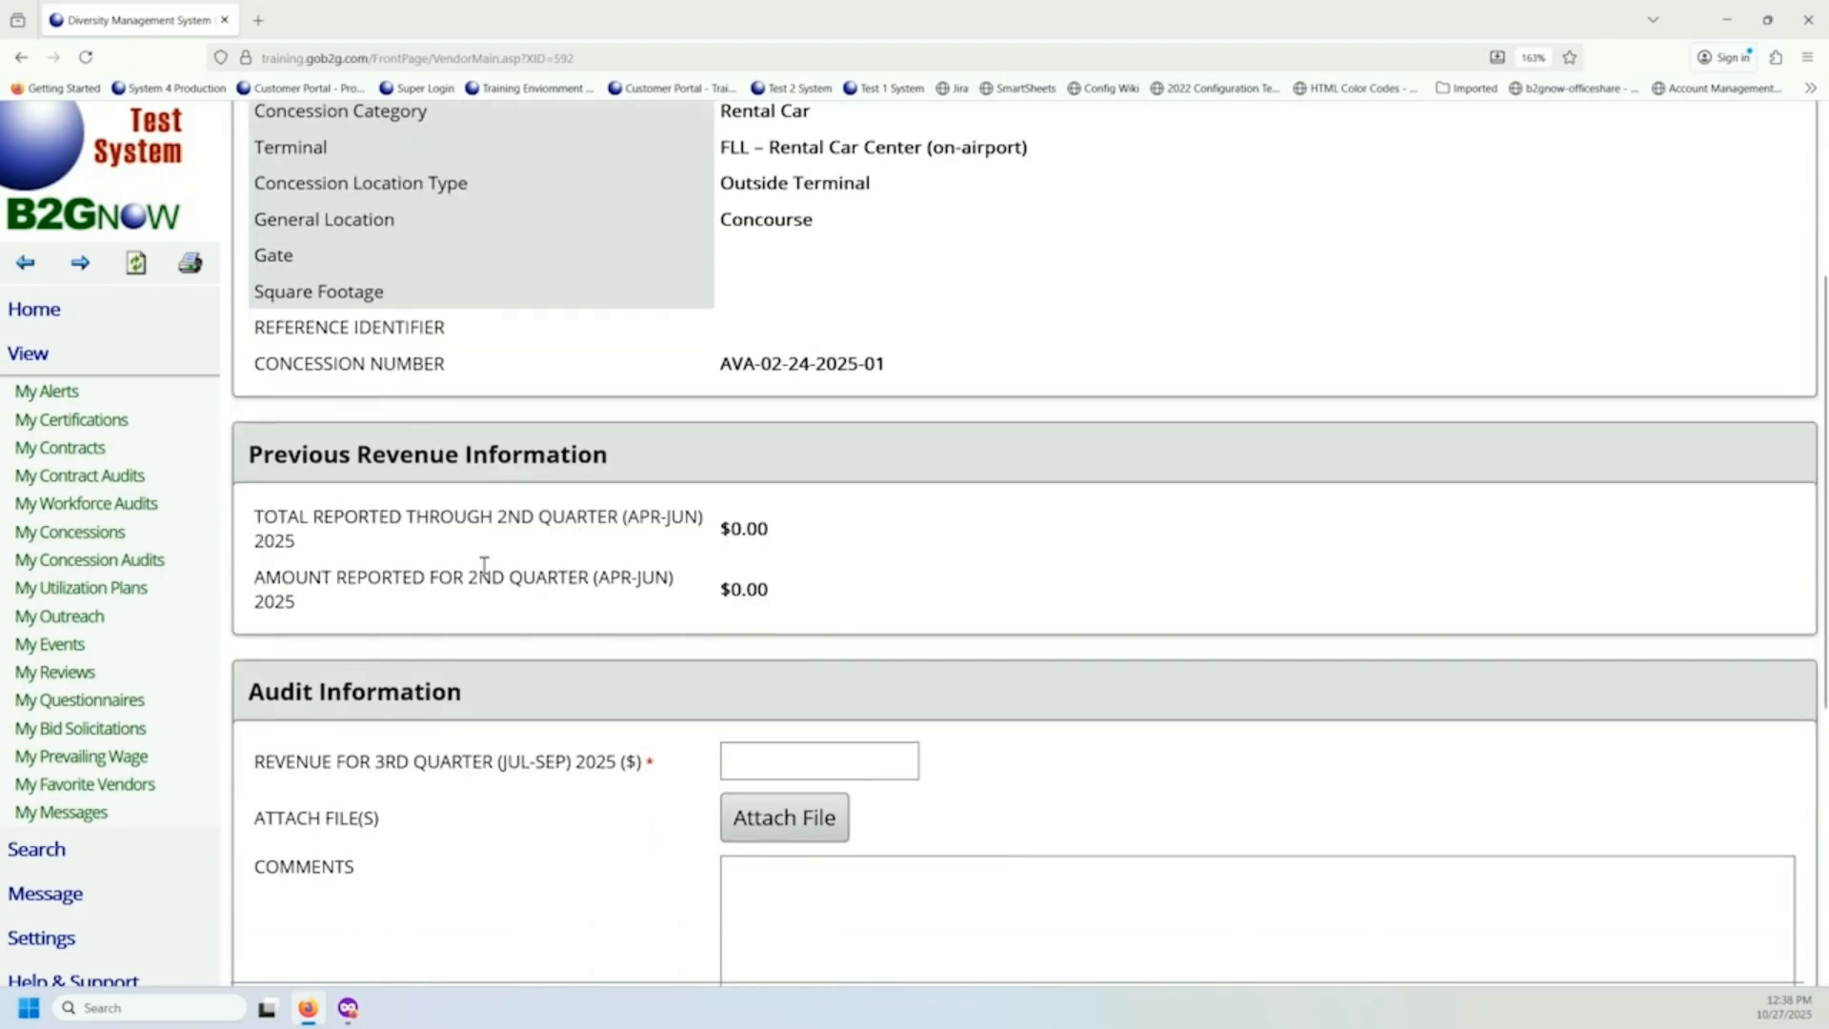
pyautogui.moveTo(250, 455); pyautogui.dragTo(604, 465)
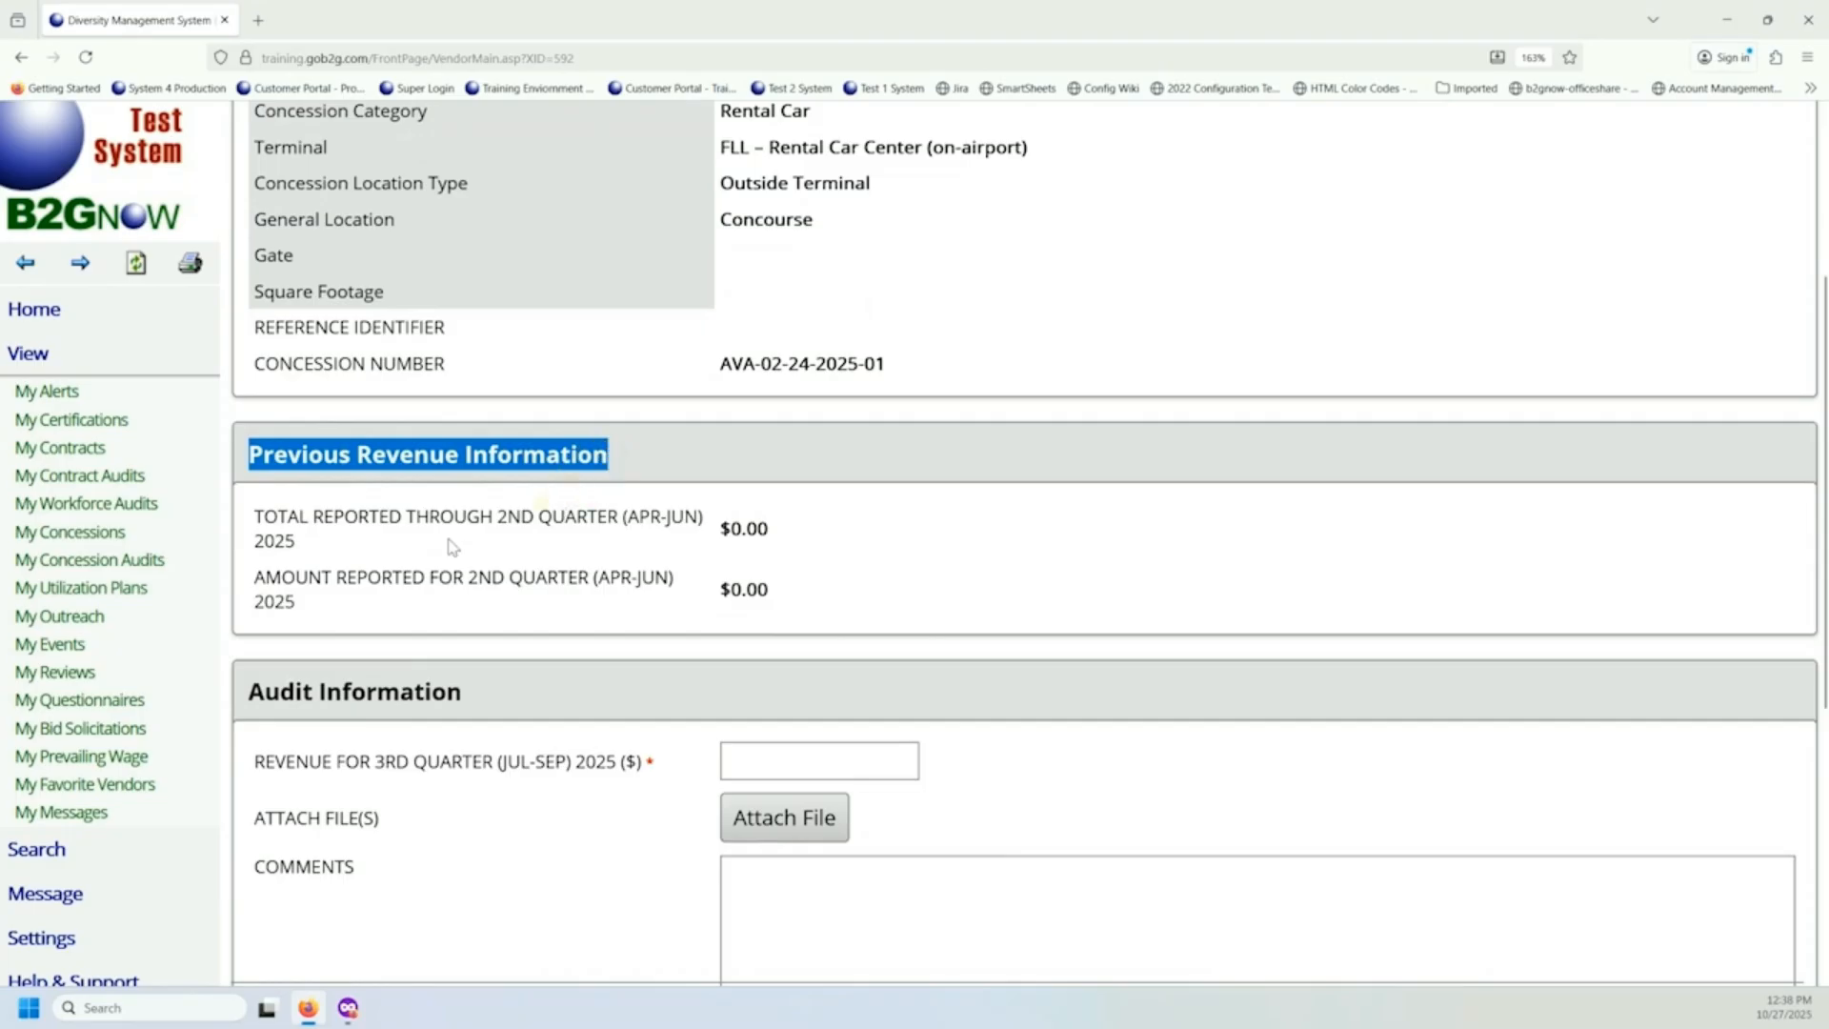
pyautogui.scroll(-1, 437, 566)
pyautogui.scroll(-3, 437, 566)
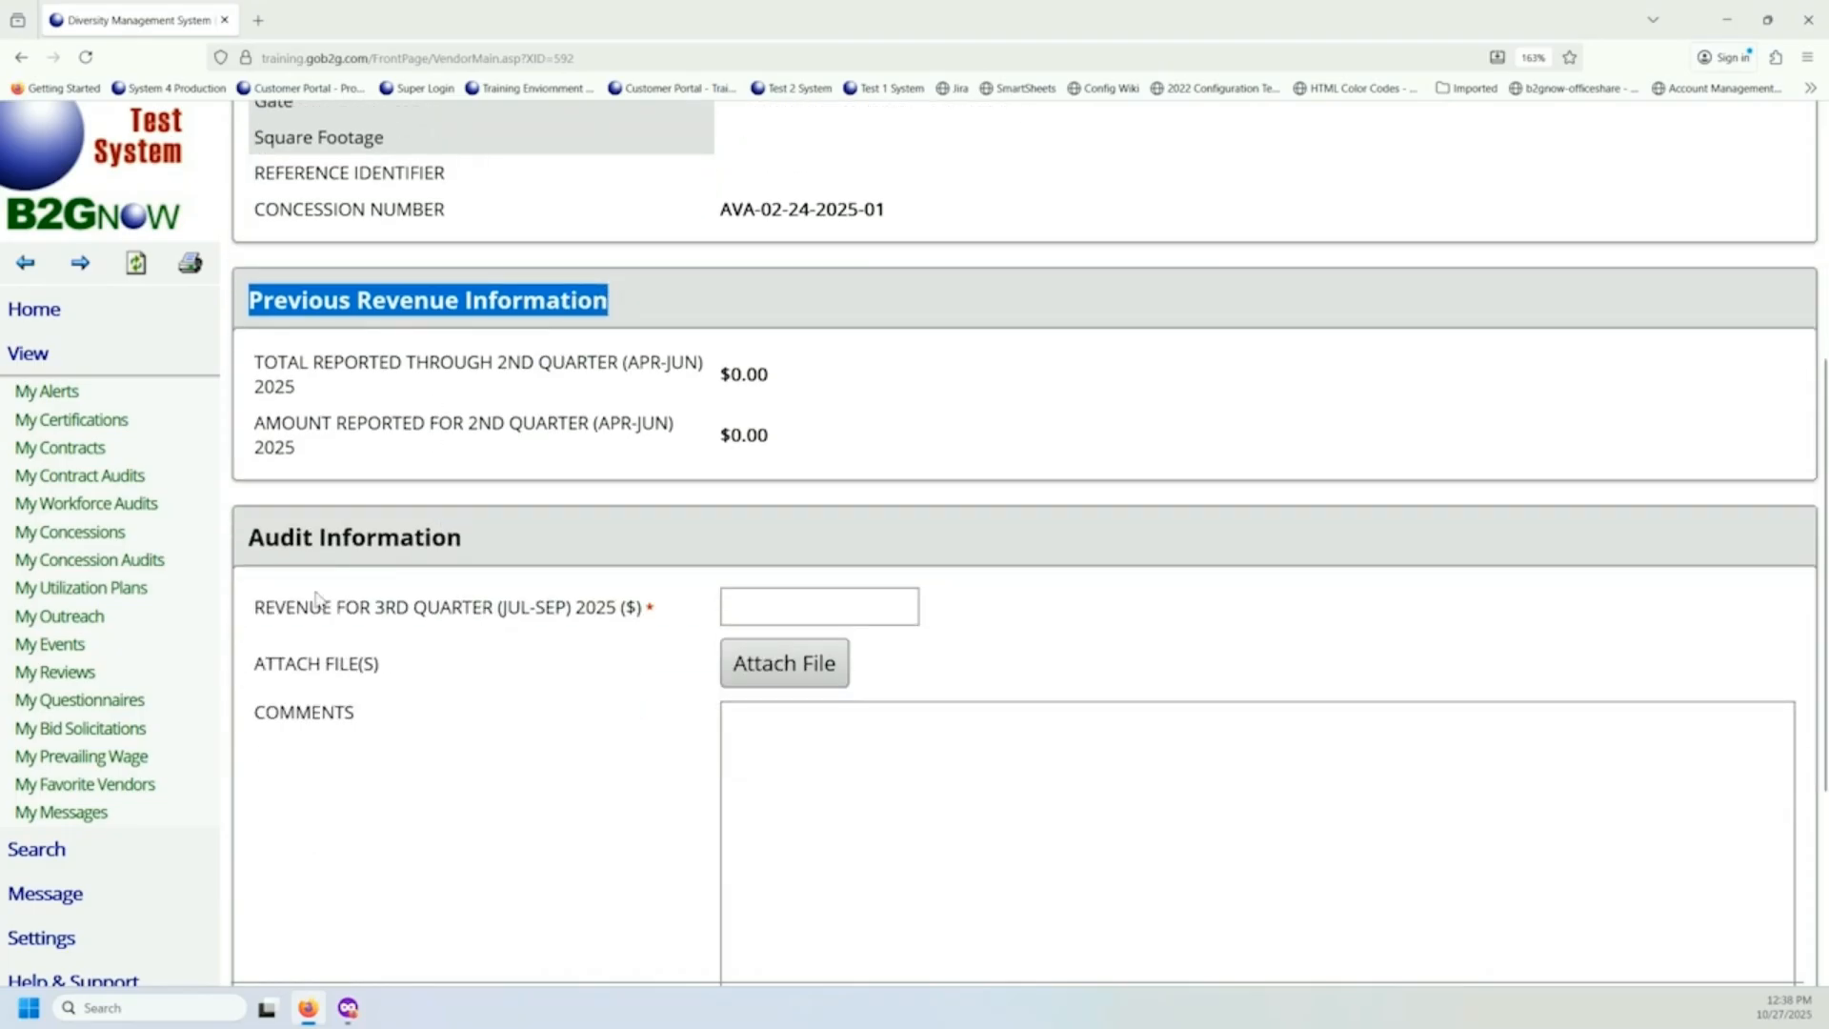
pyautogui.moveTo(254, 611); pyautogui.dragTo(636, 636)
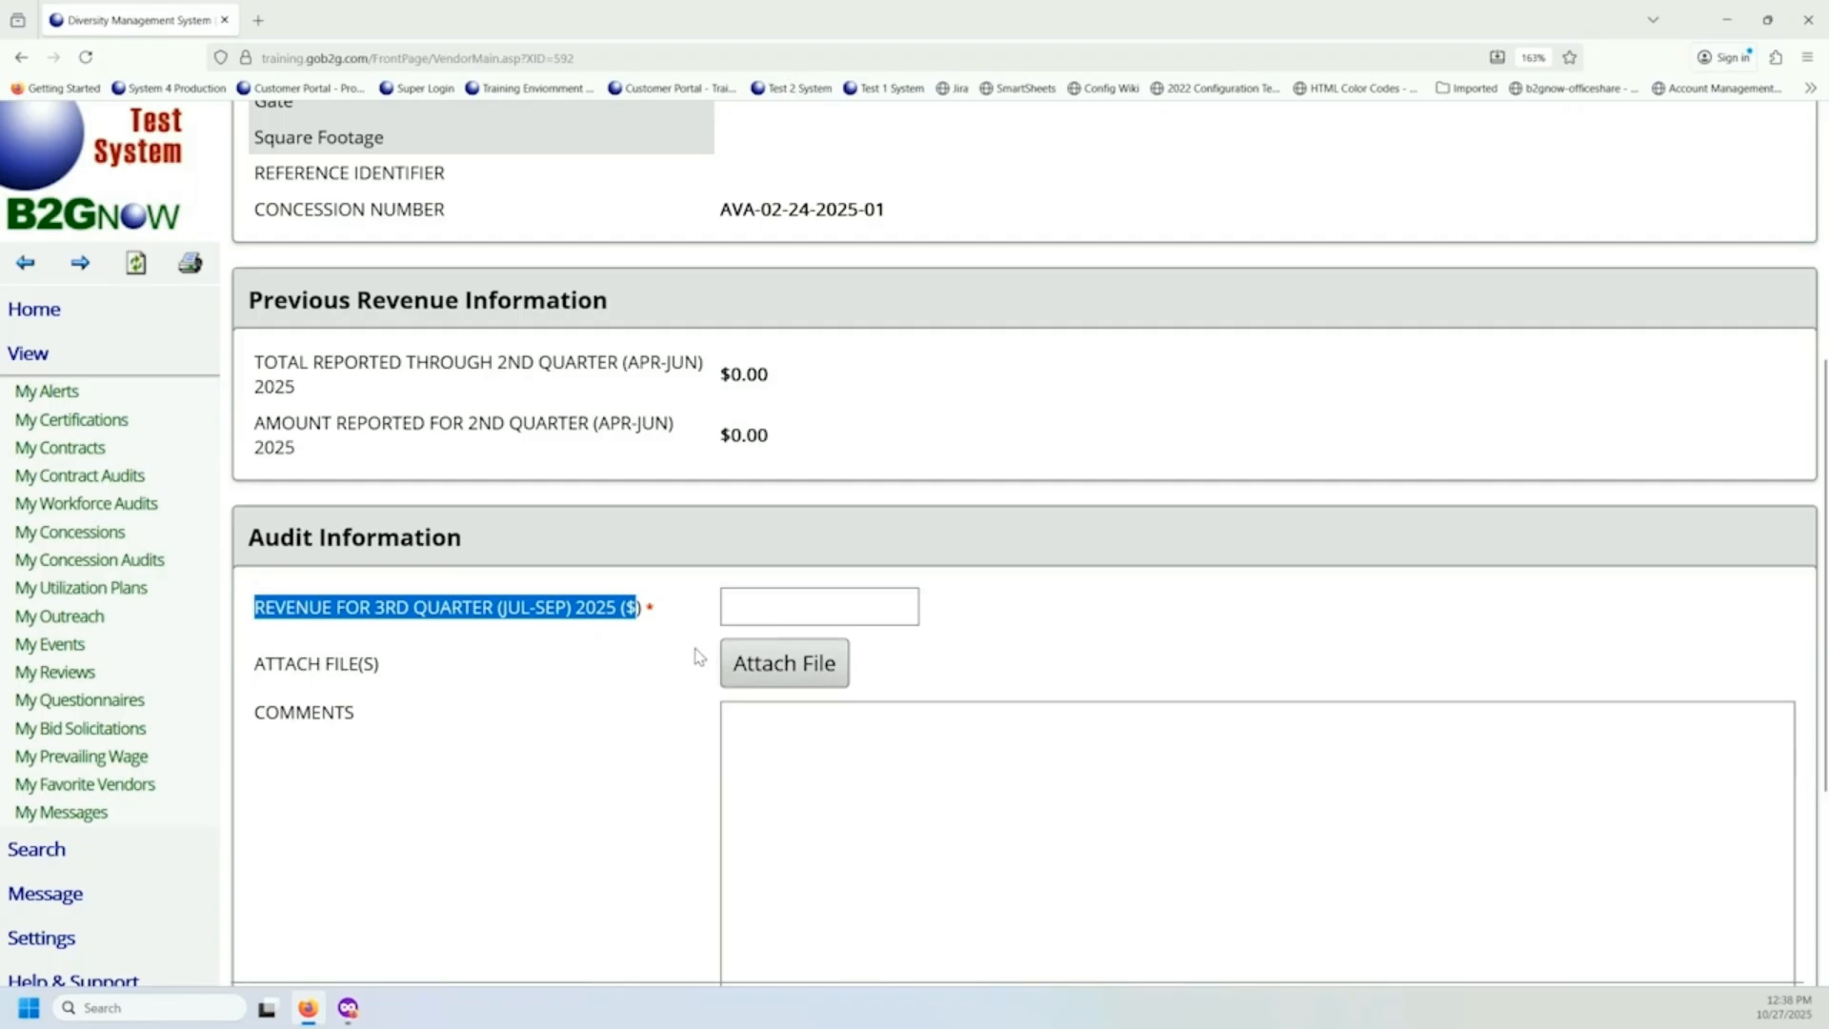
# Enter 500000 as the 3rd Quarter (Jul-Sep) 2025 revenue, leave the comments blank, and proceed to the response review.
pyautogui.click(795, 603)
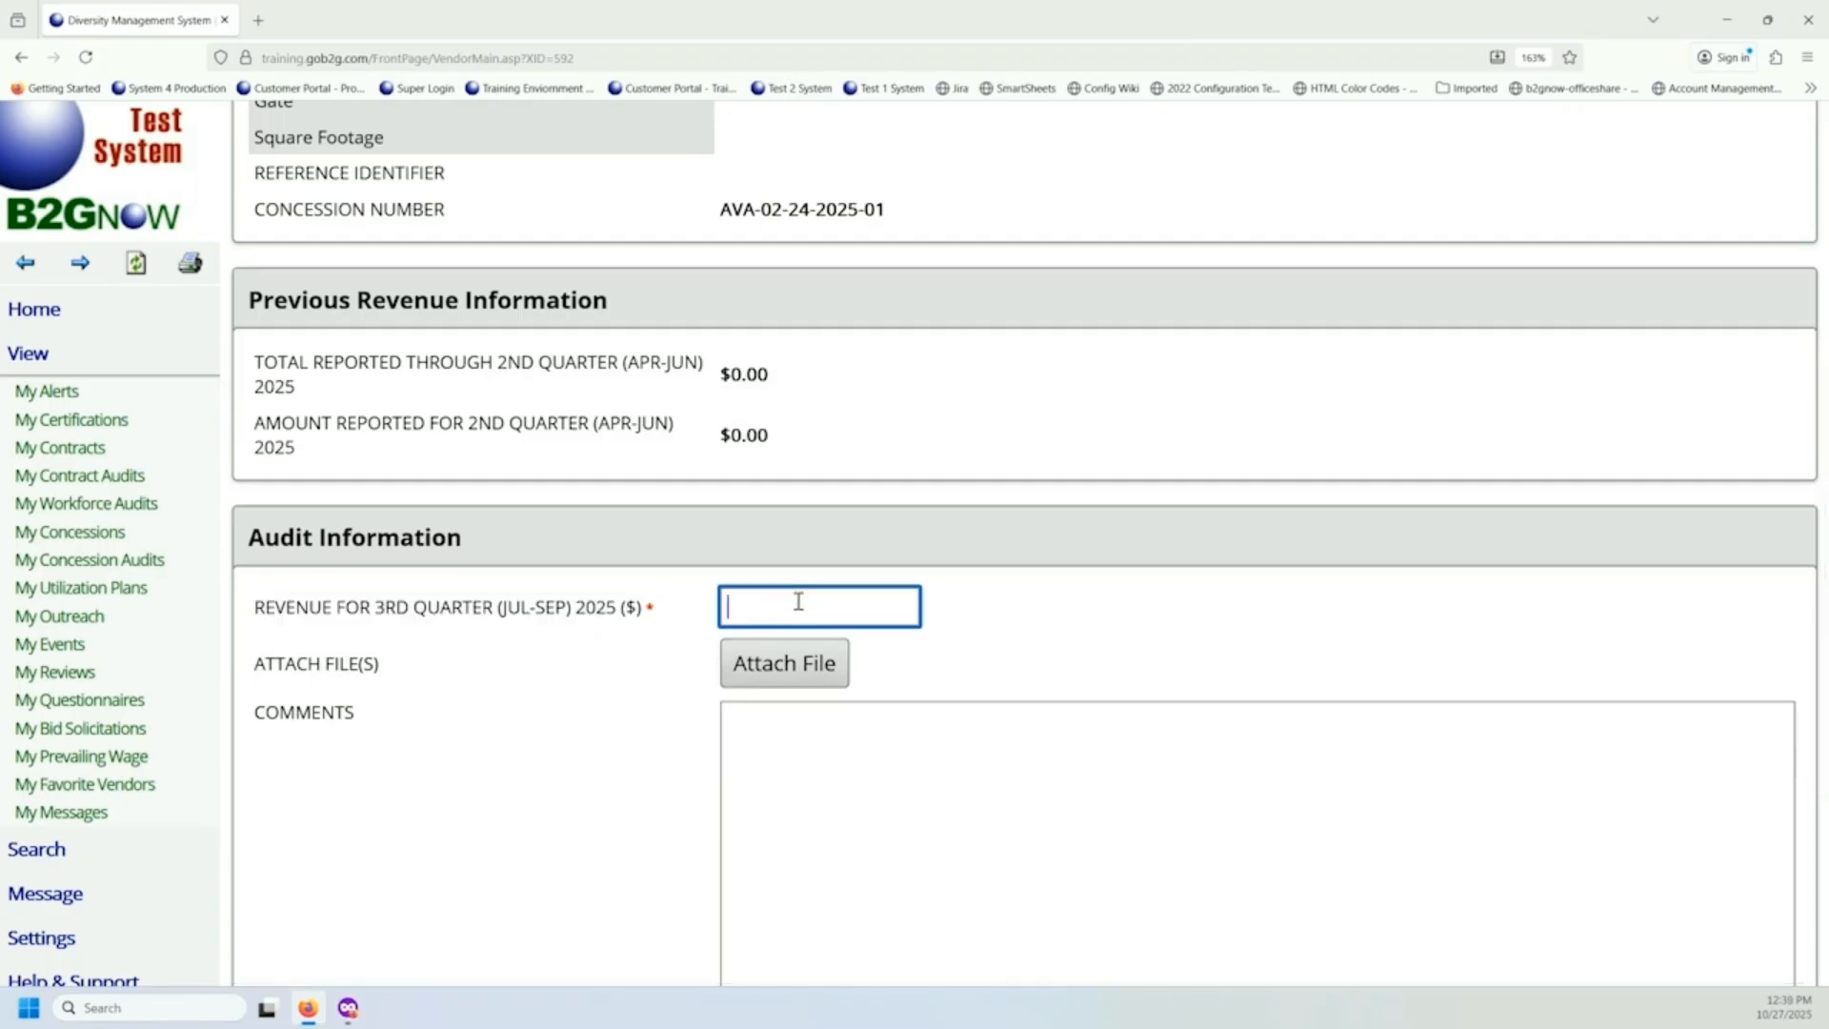
pyautogui.write('500000')
pyautogui.scroll(-3, 794, 603)
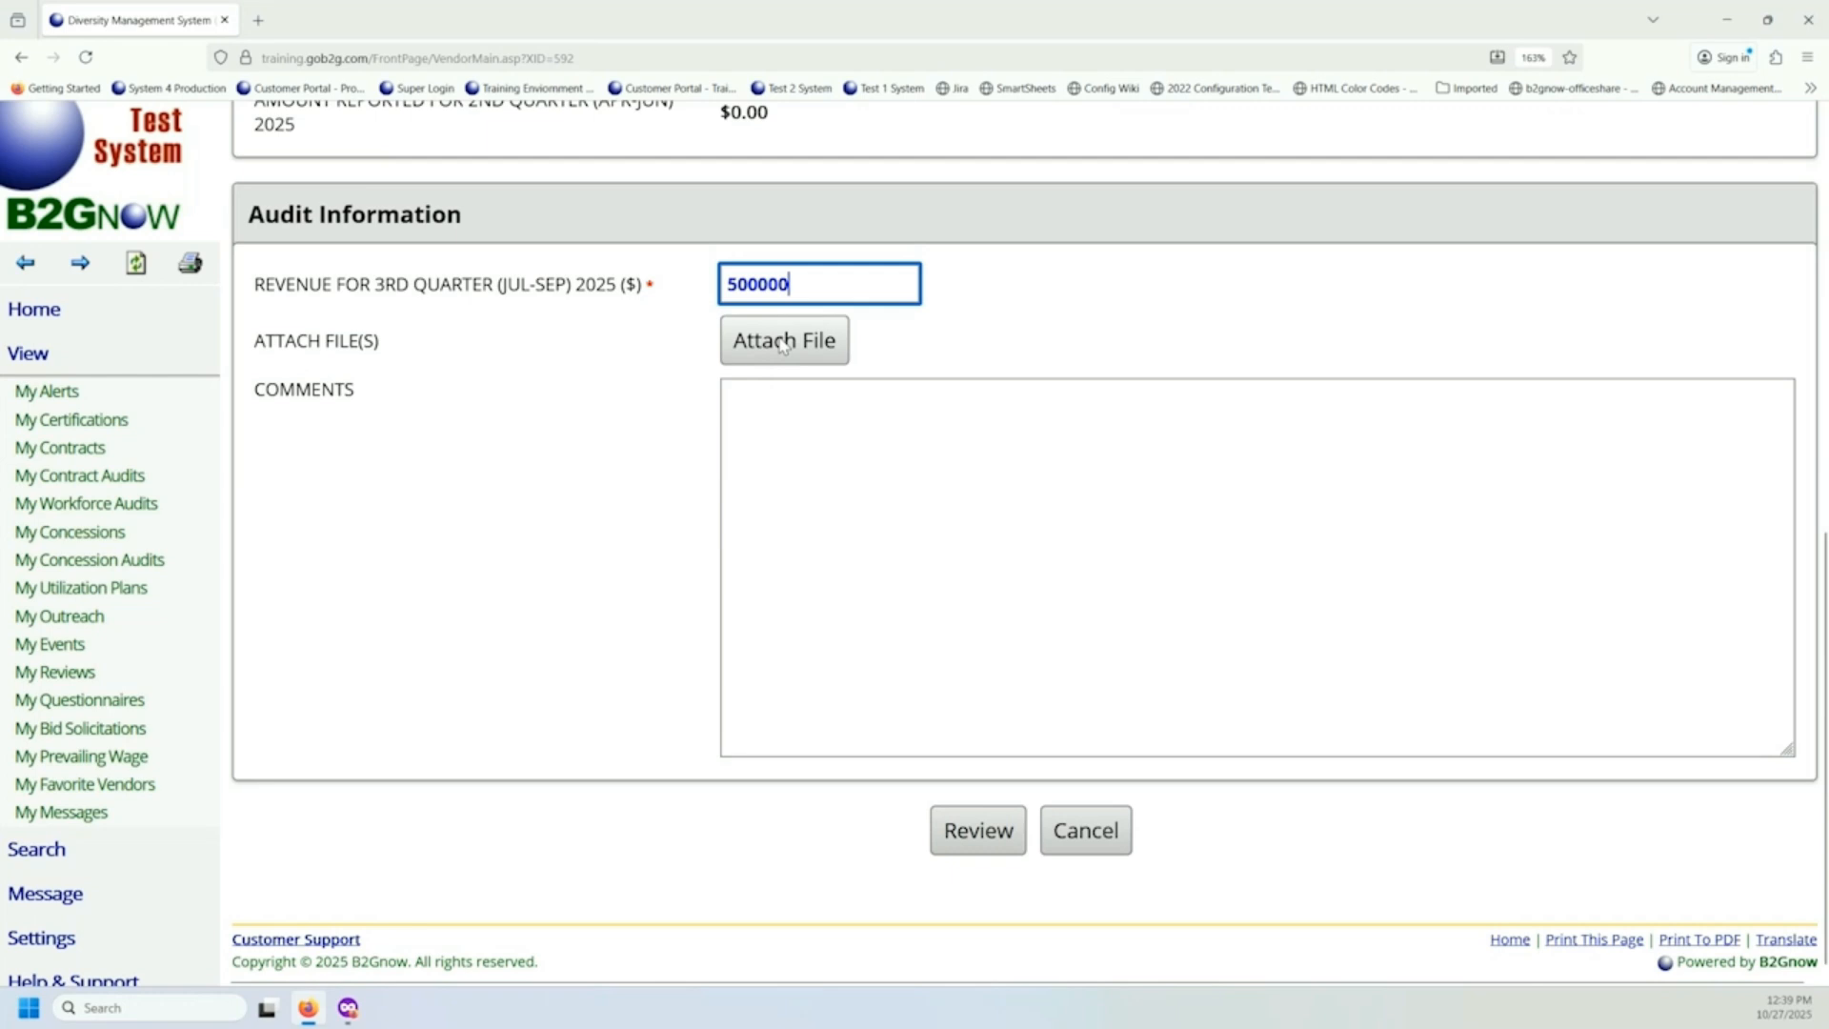
pyautogui.click(836, 462)
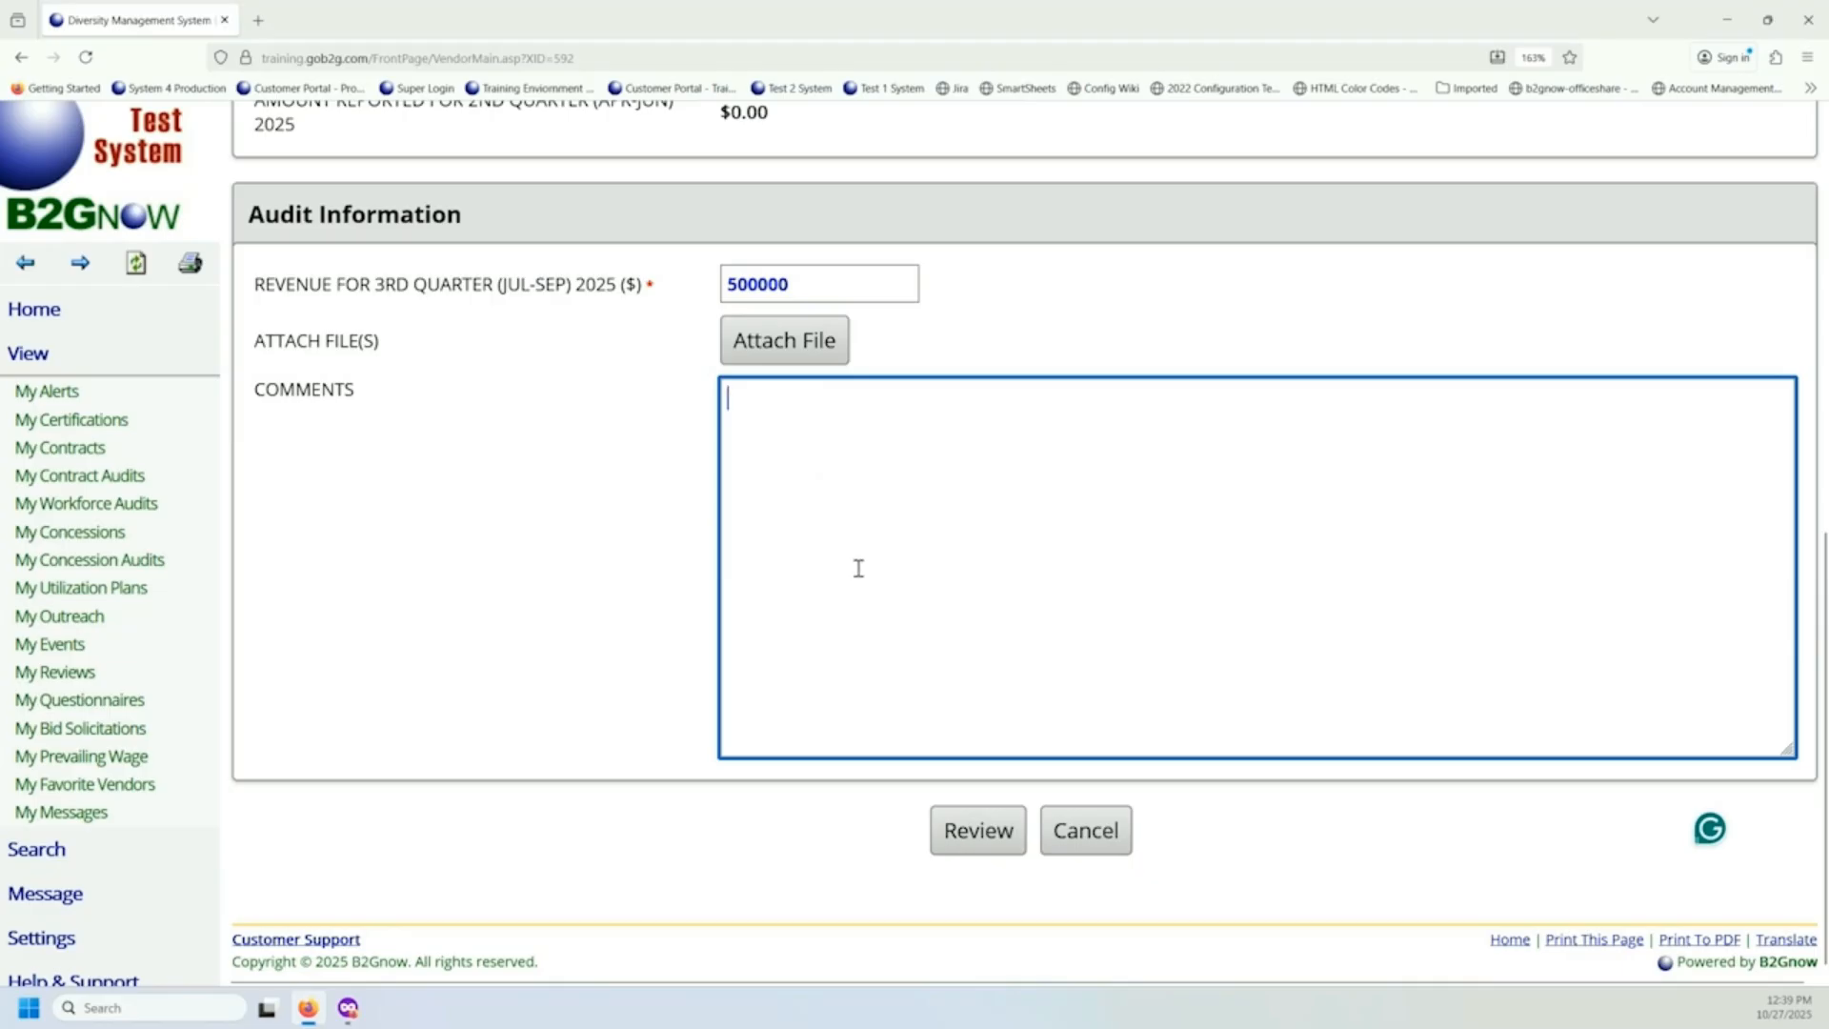
pyautogui.click(975, 848)
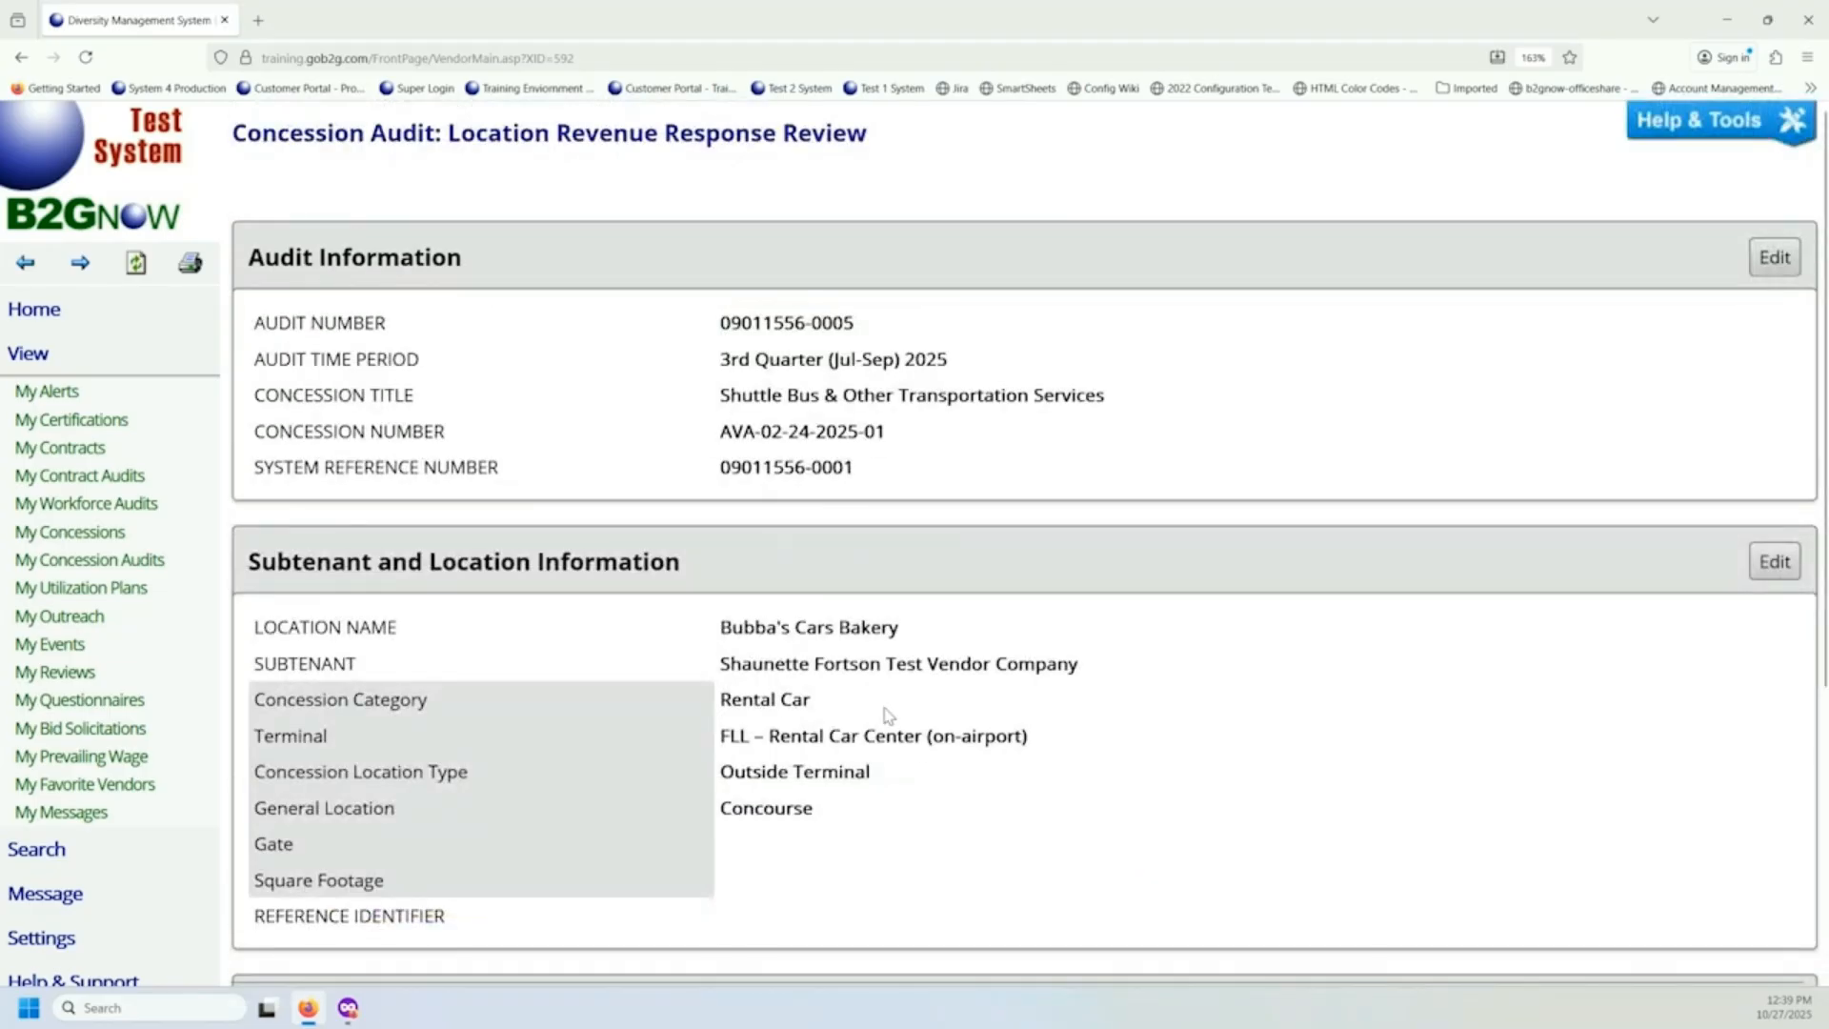
# Check the reported amount for Bubba's Cars Bakery and save the location revenue response.
pyautogui.scroll(-4, 882, 714)
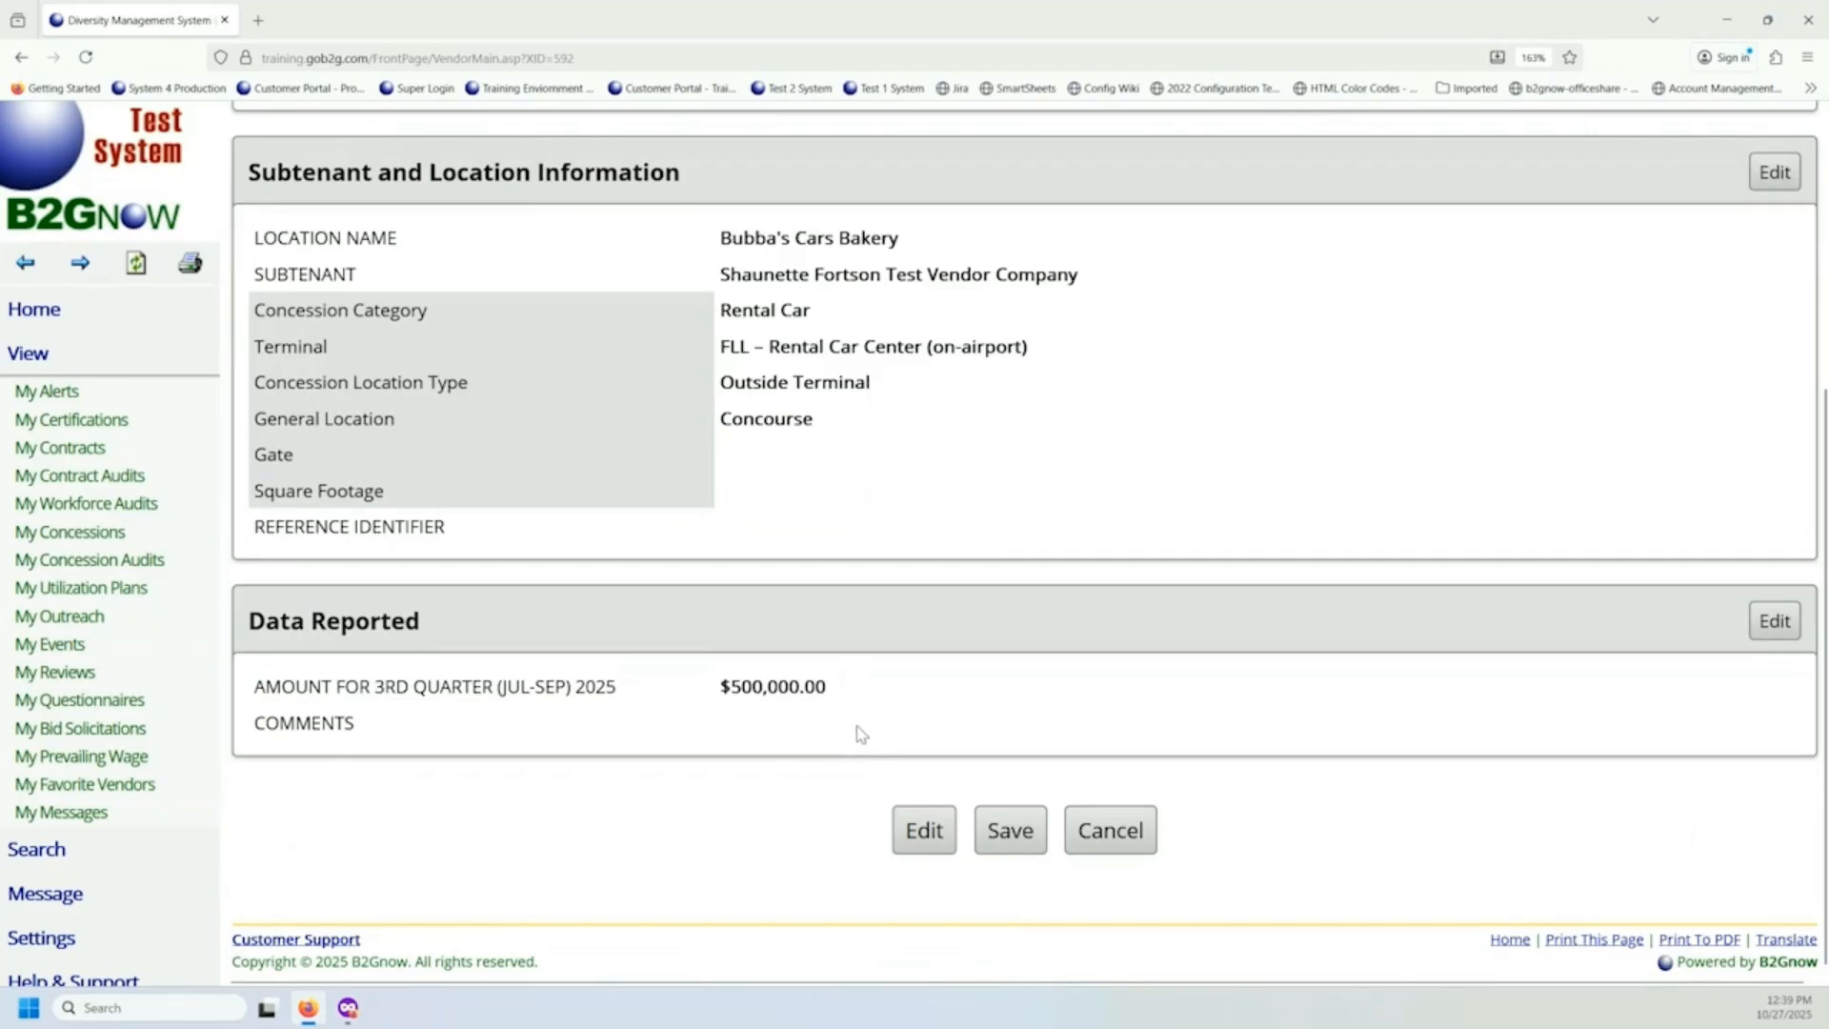
pyautogui.moveTo(722, 686); pyautogui.dragTo(767, 687)
pyautogui.click(735, 764)
pyautogui.click(1006, 834)
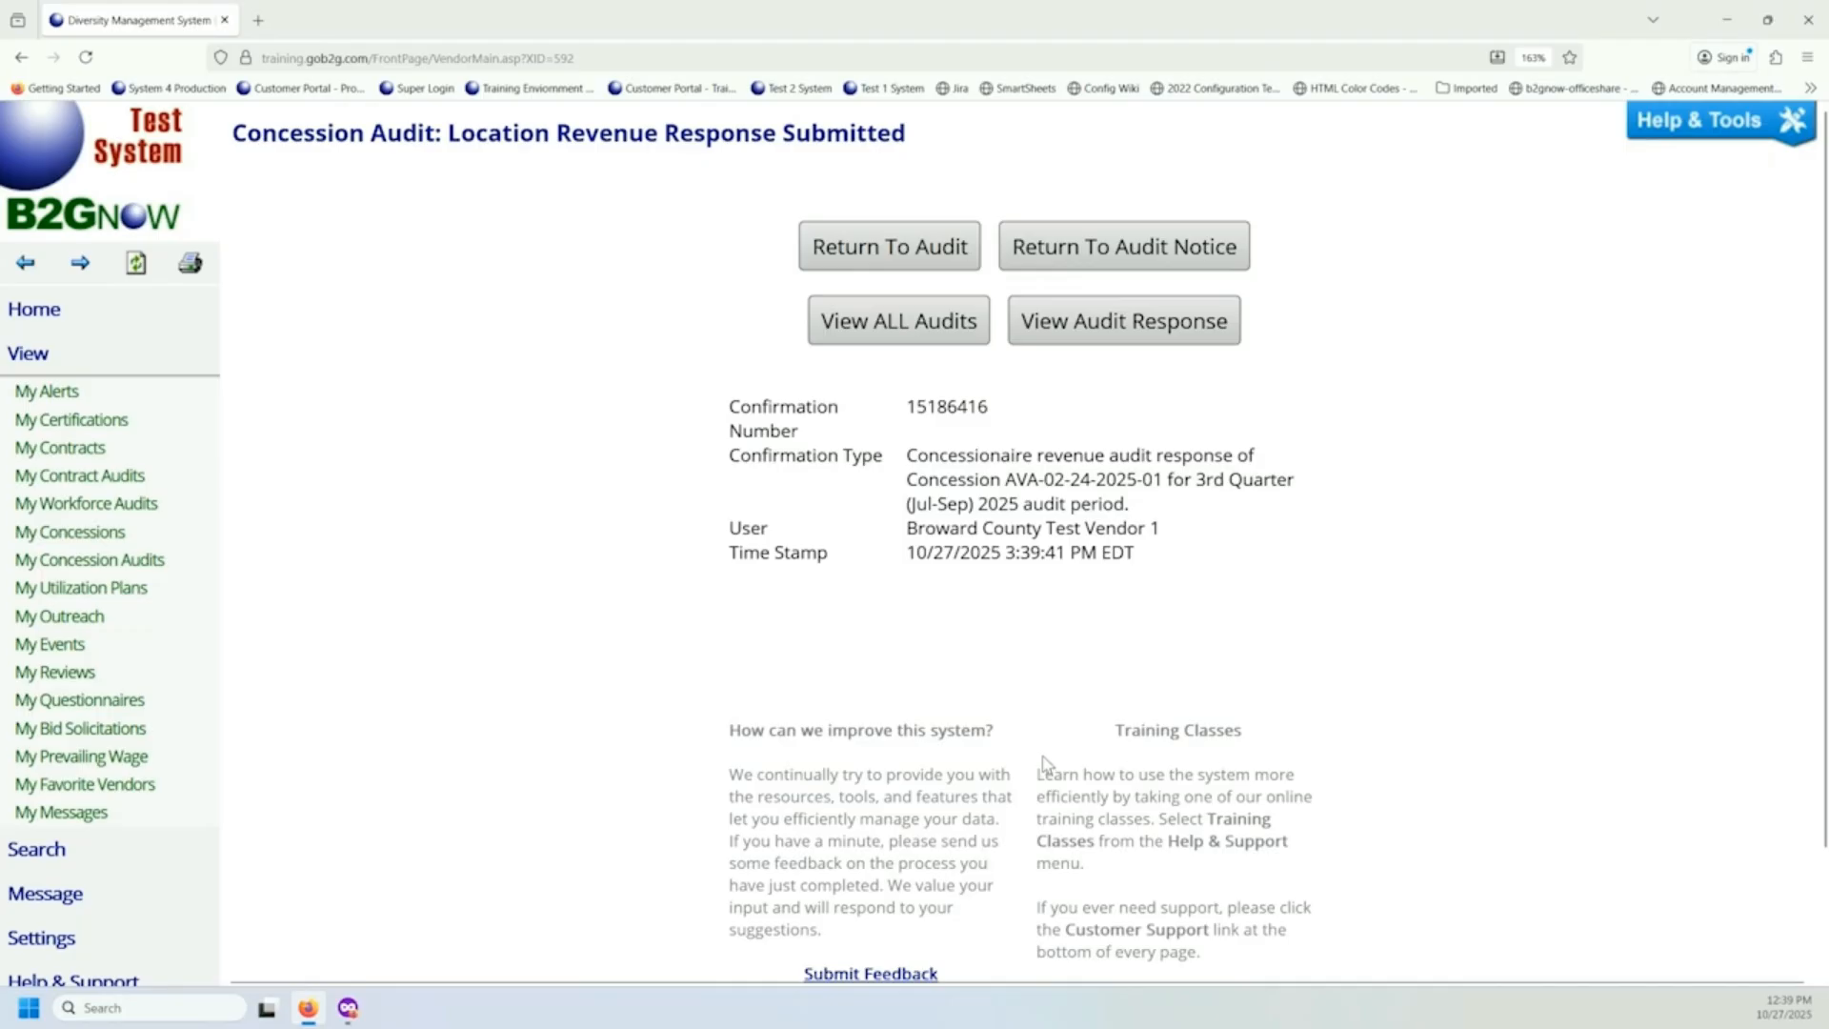
# Return to the audit and check the reported revenue and subtenant confirmation status for Bubba's Cars Bakery.
pyautogui.click(869, 250)
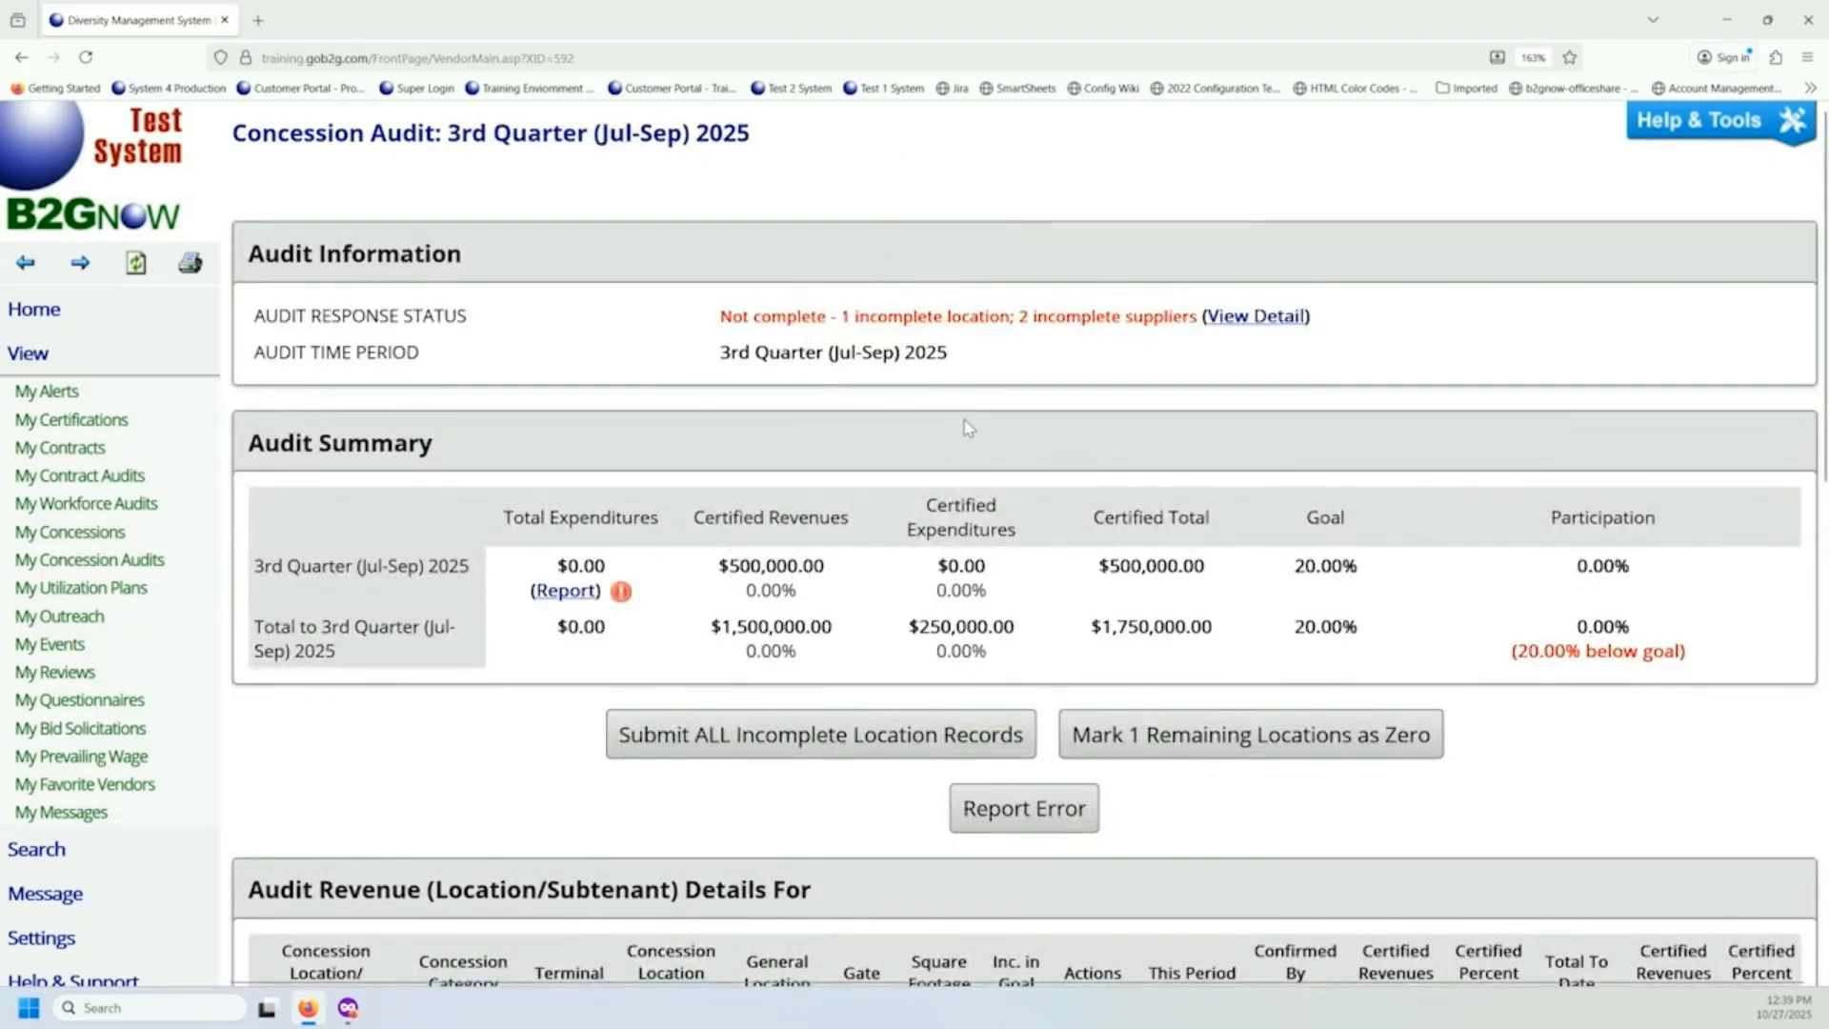
pyautogui.scroll(-5, 967, 426)
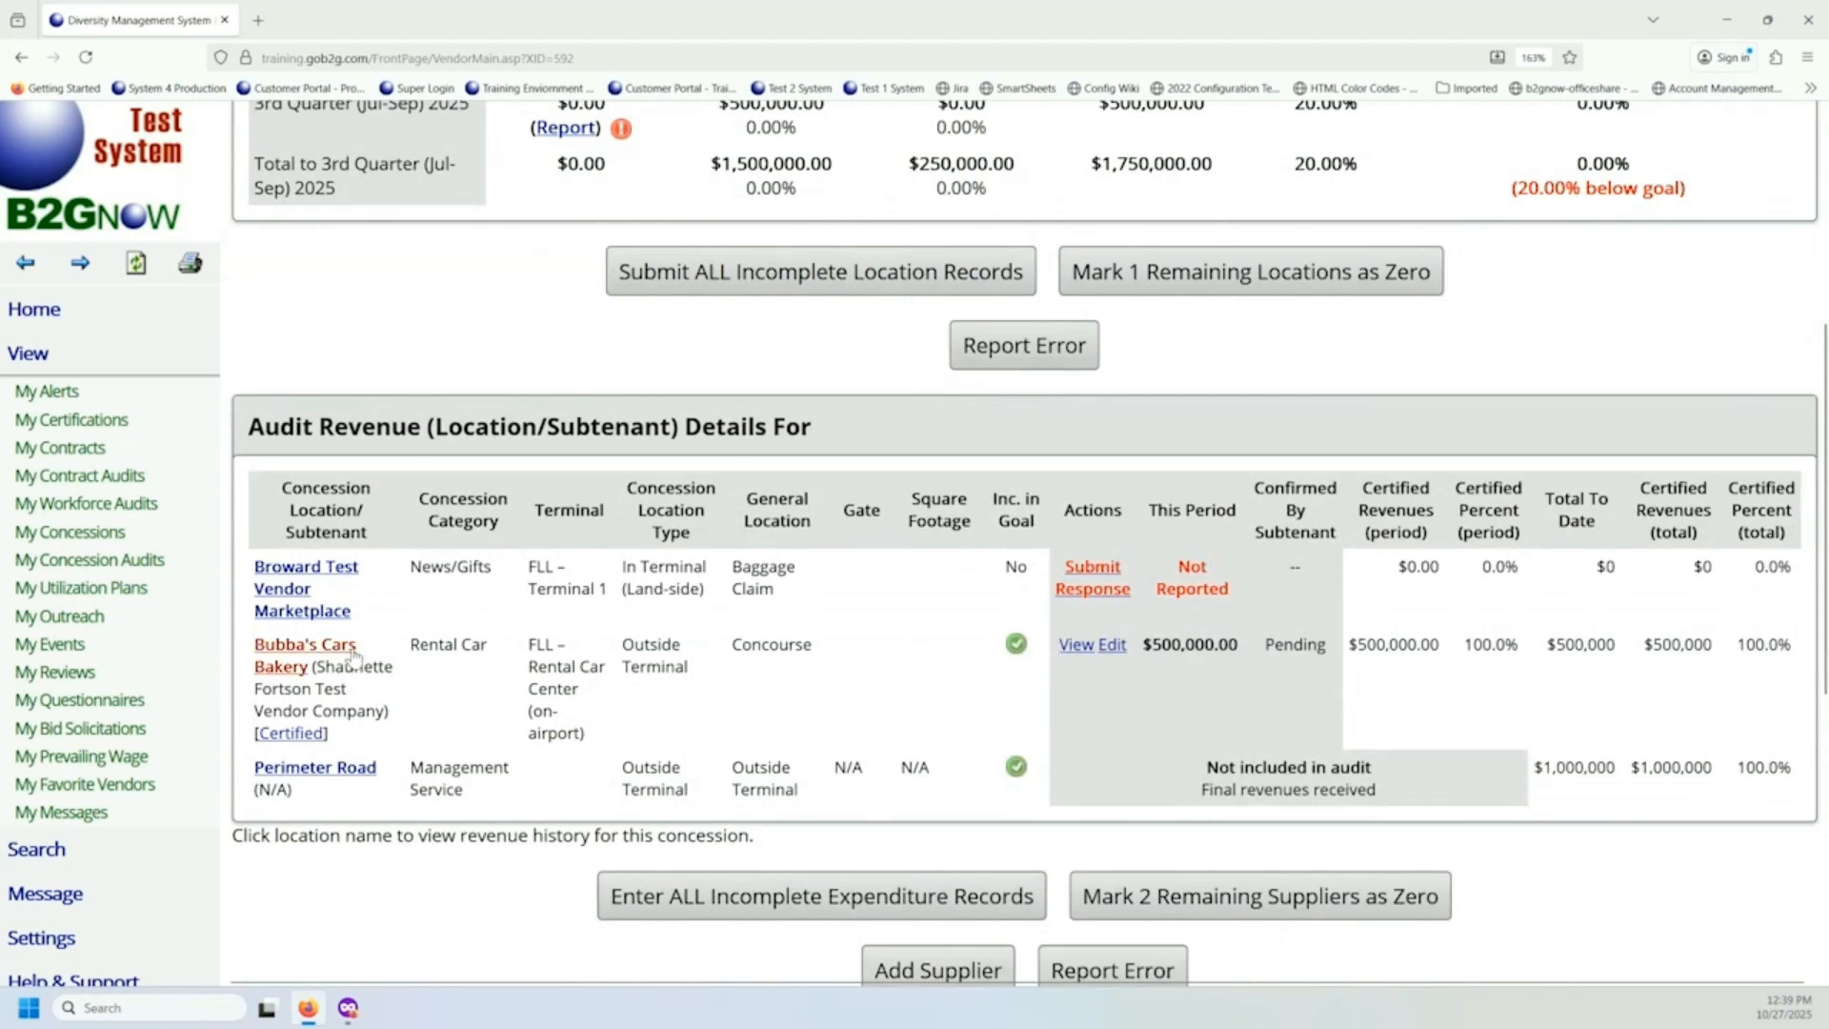
pyautogui.scroll(-2, 357, 657)
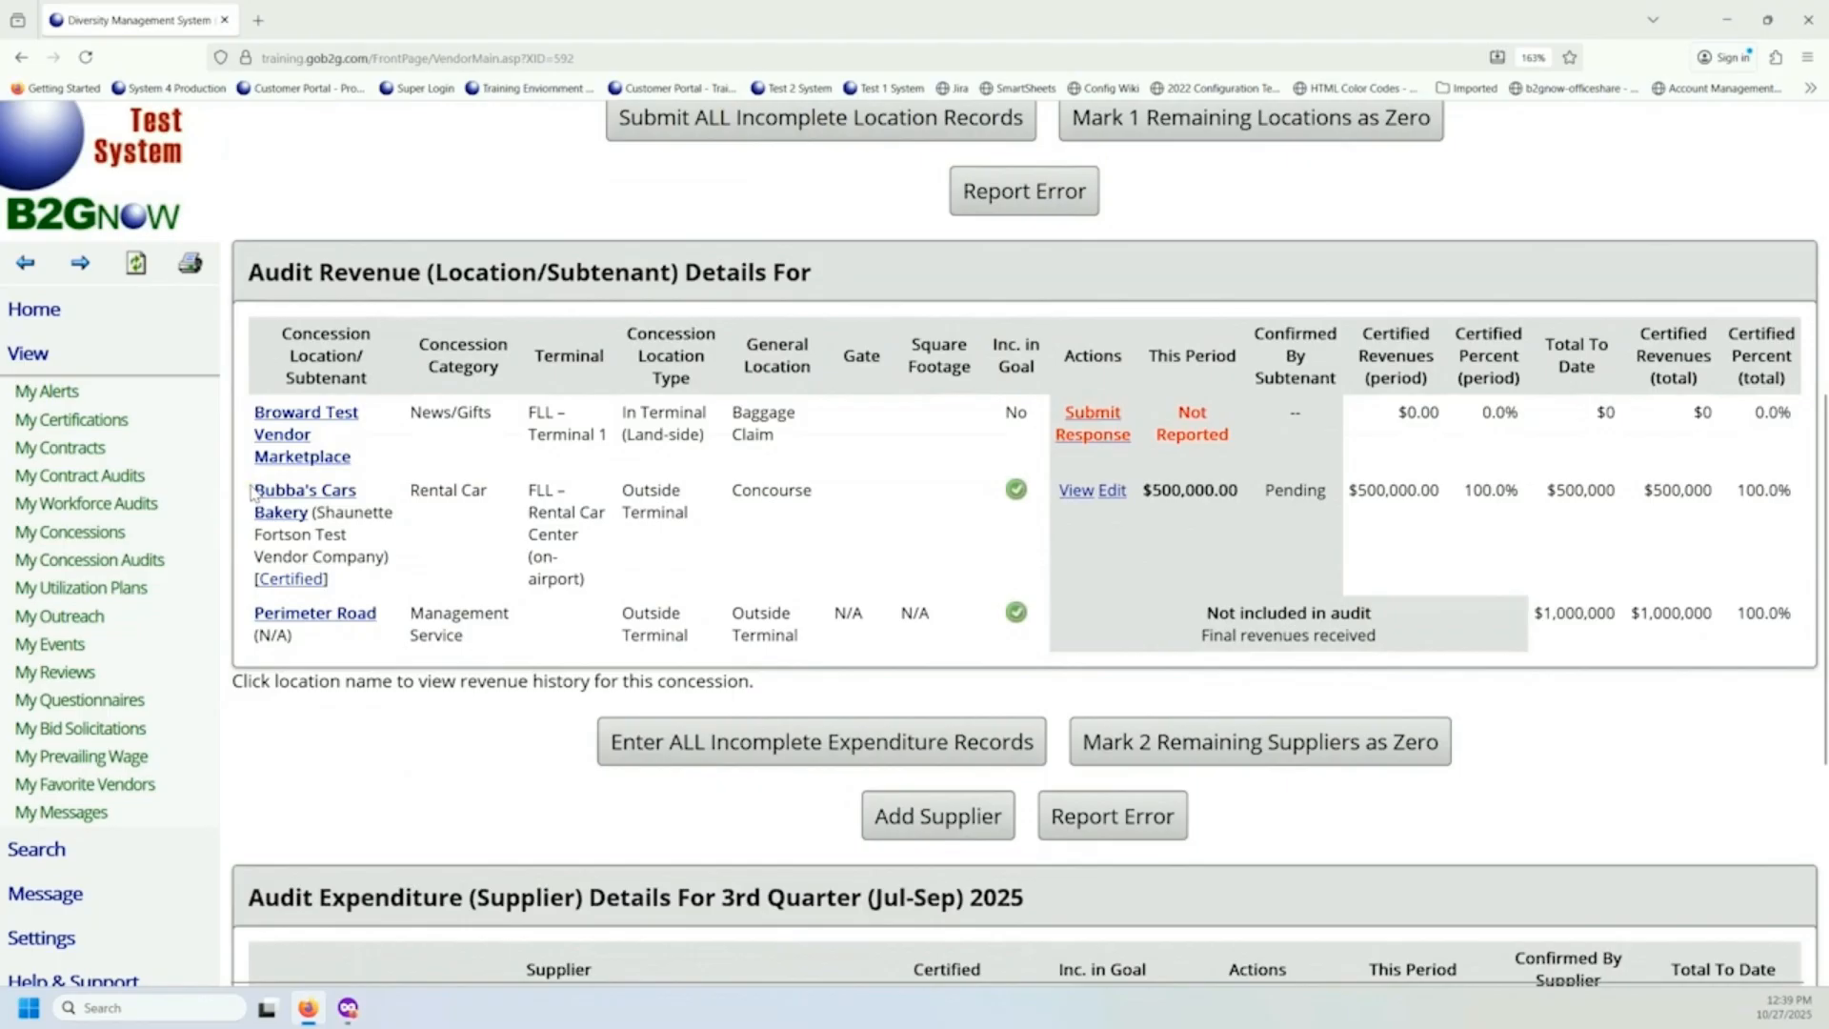
pyautogui.moveTo(255, 491); pyautogui.dragTo(310, 514)
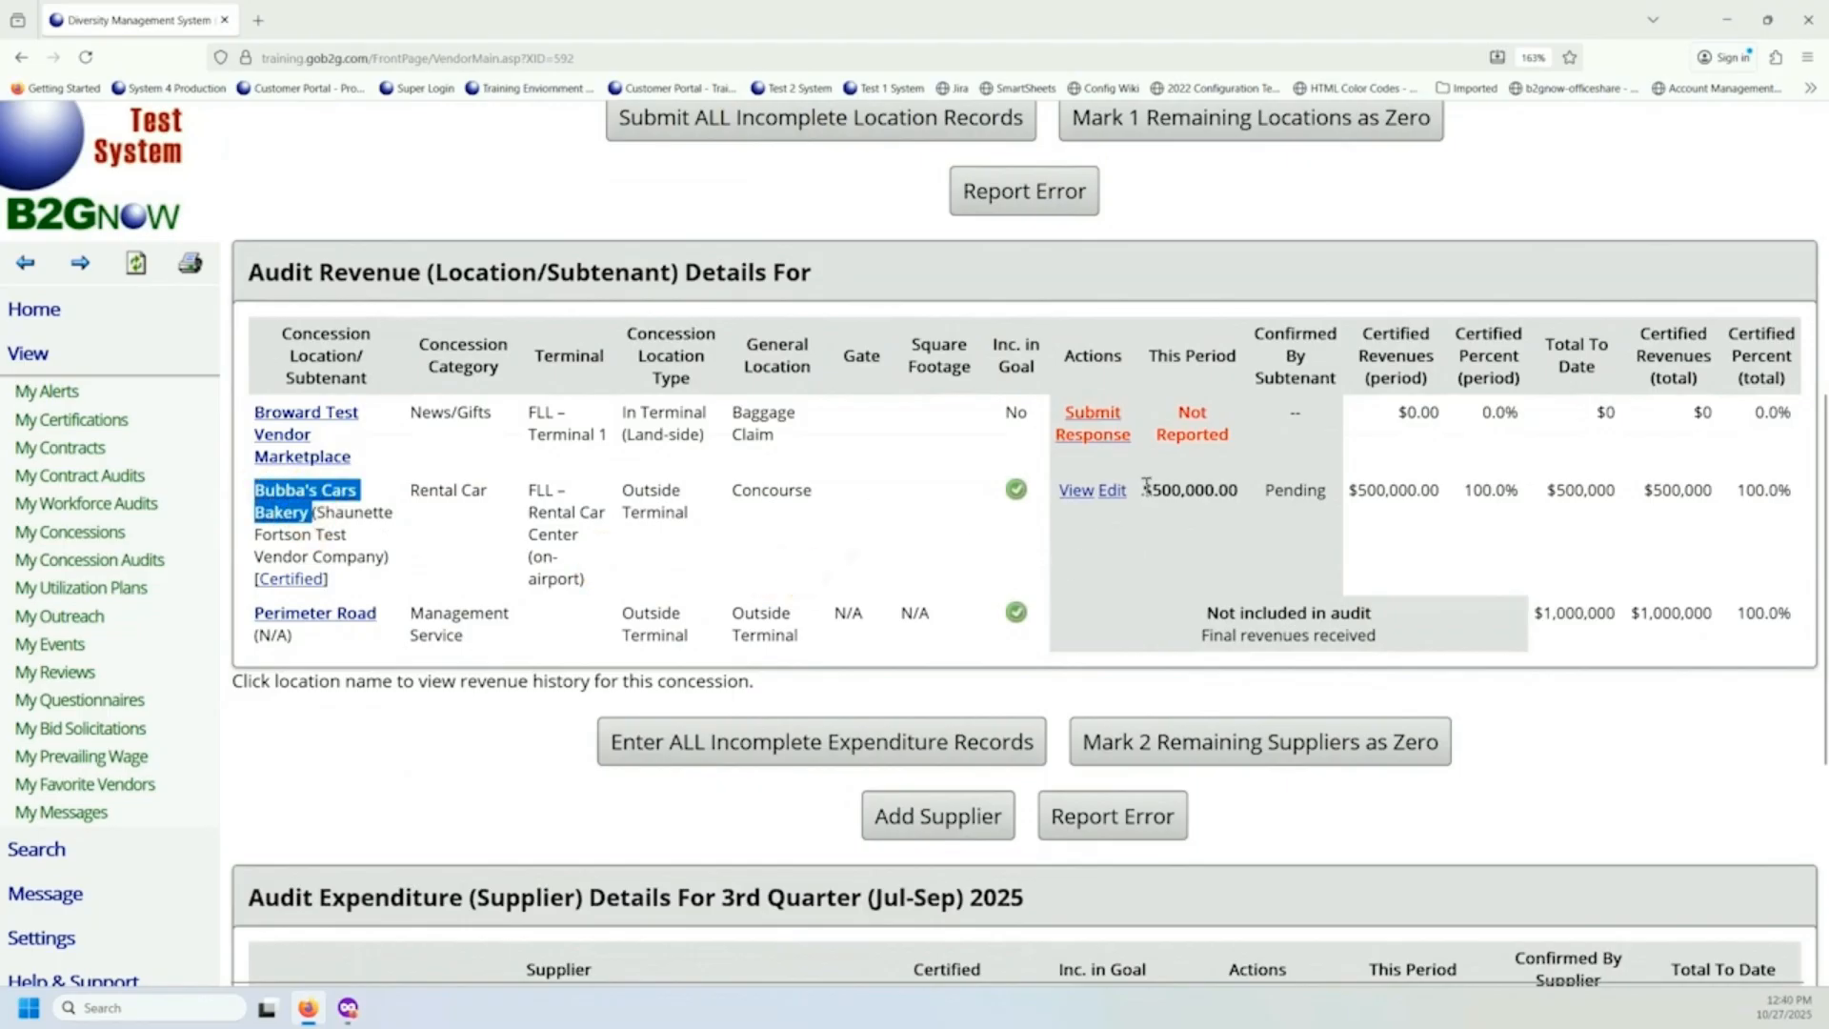
pyautogui.moveTo(1143, 490); pyautogui.dragTo(1332, 512)
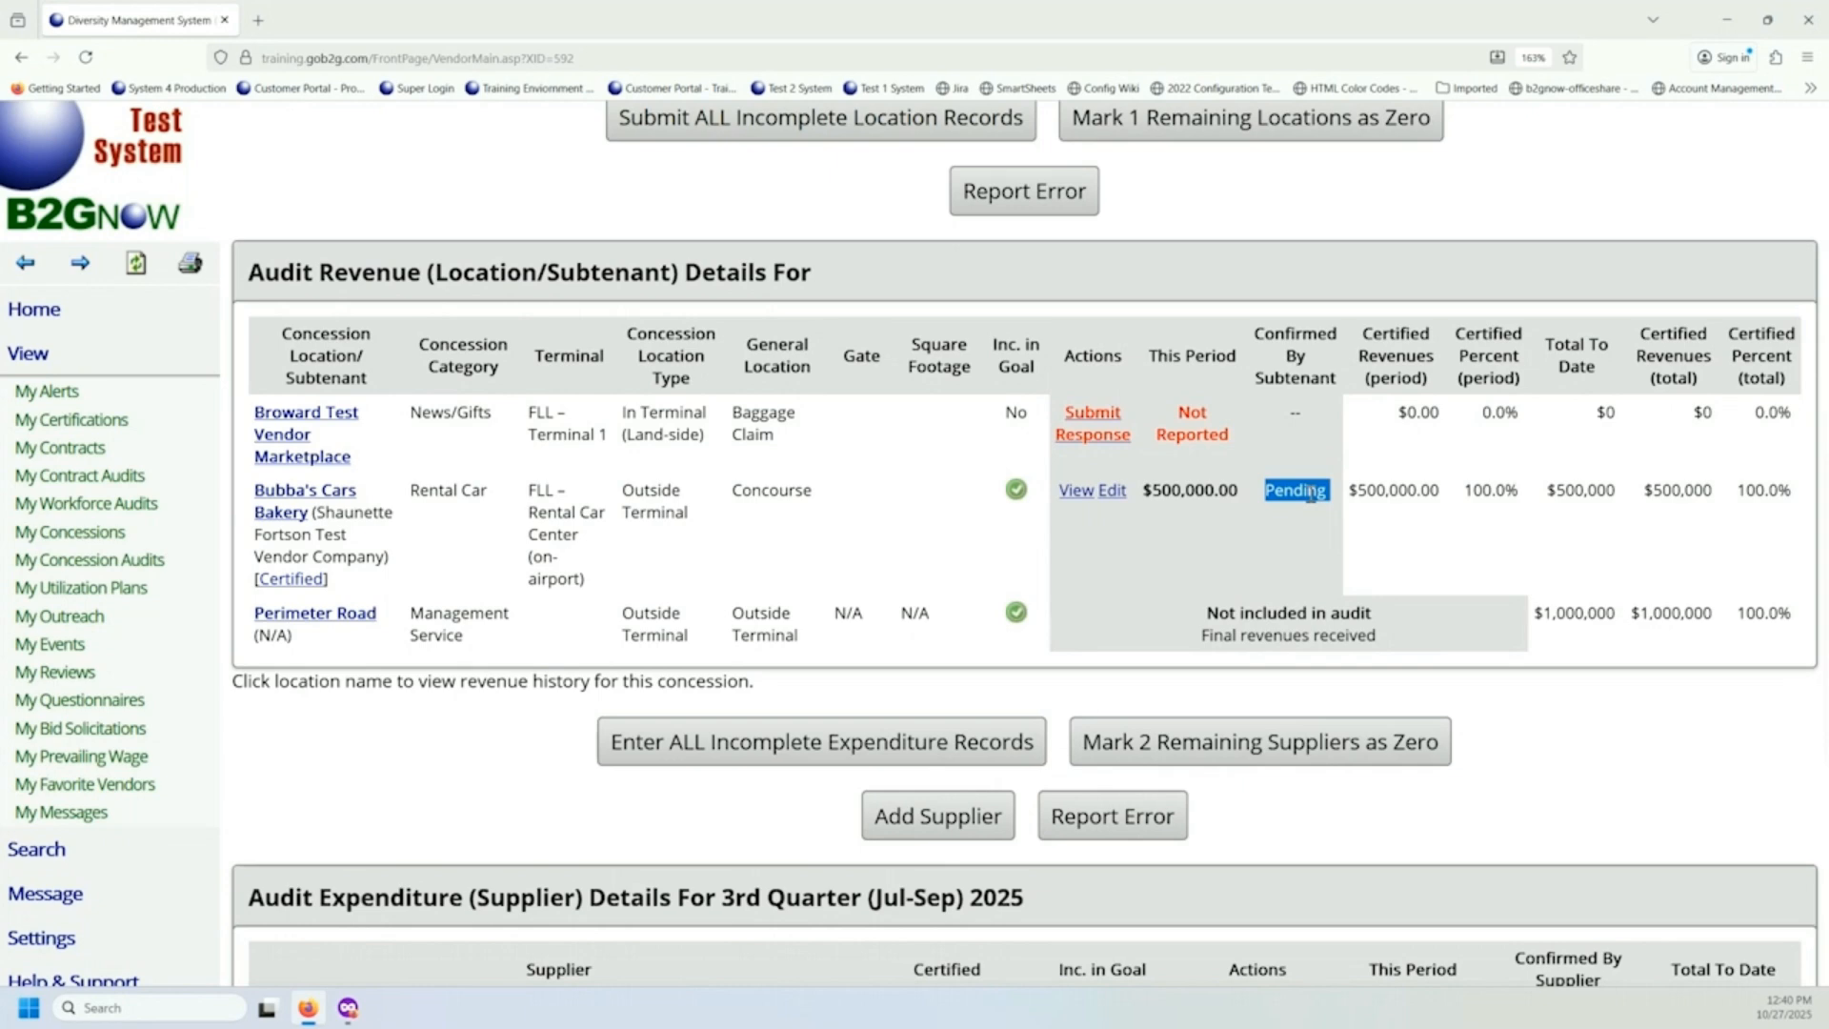
# Review the remaining location and supplier records in the audit and open the bulk entry form for all incomplete expenditure records.
pyautogui.scroll(3, 1311, 491)
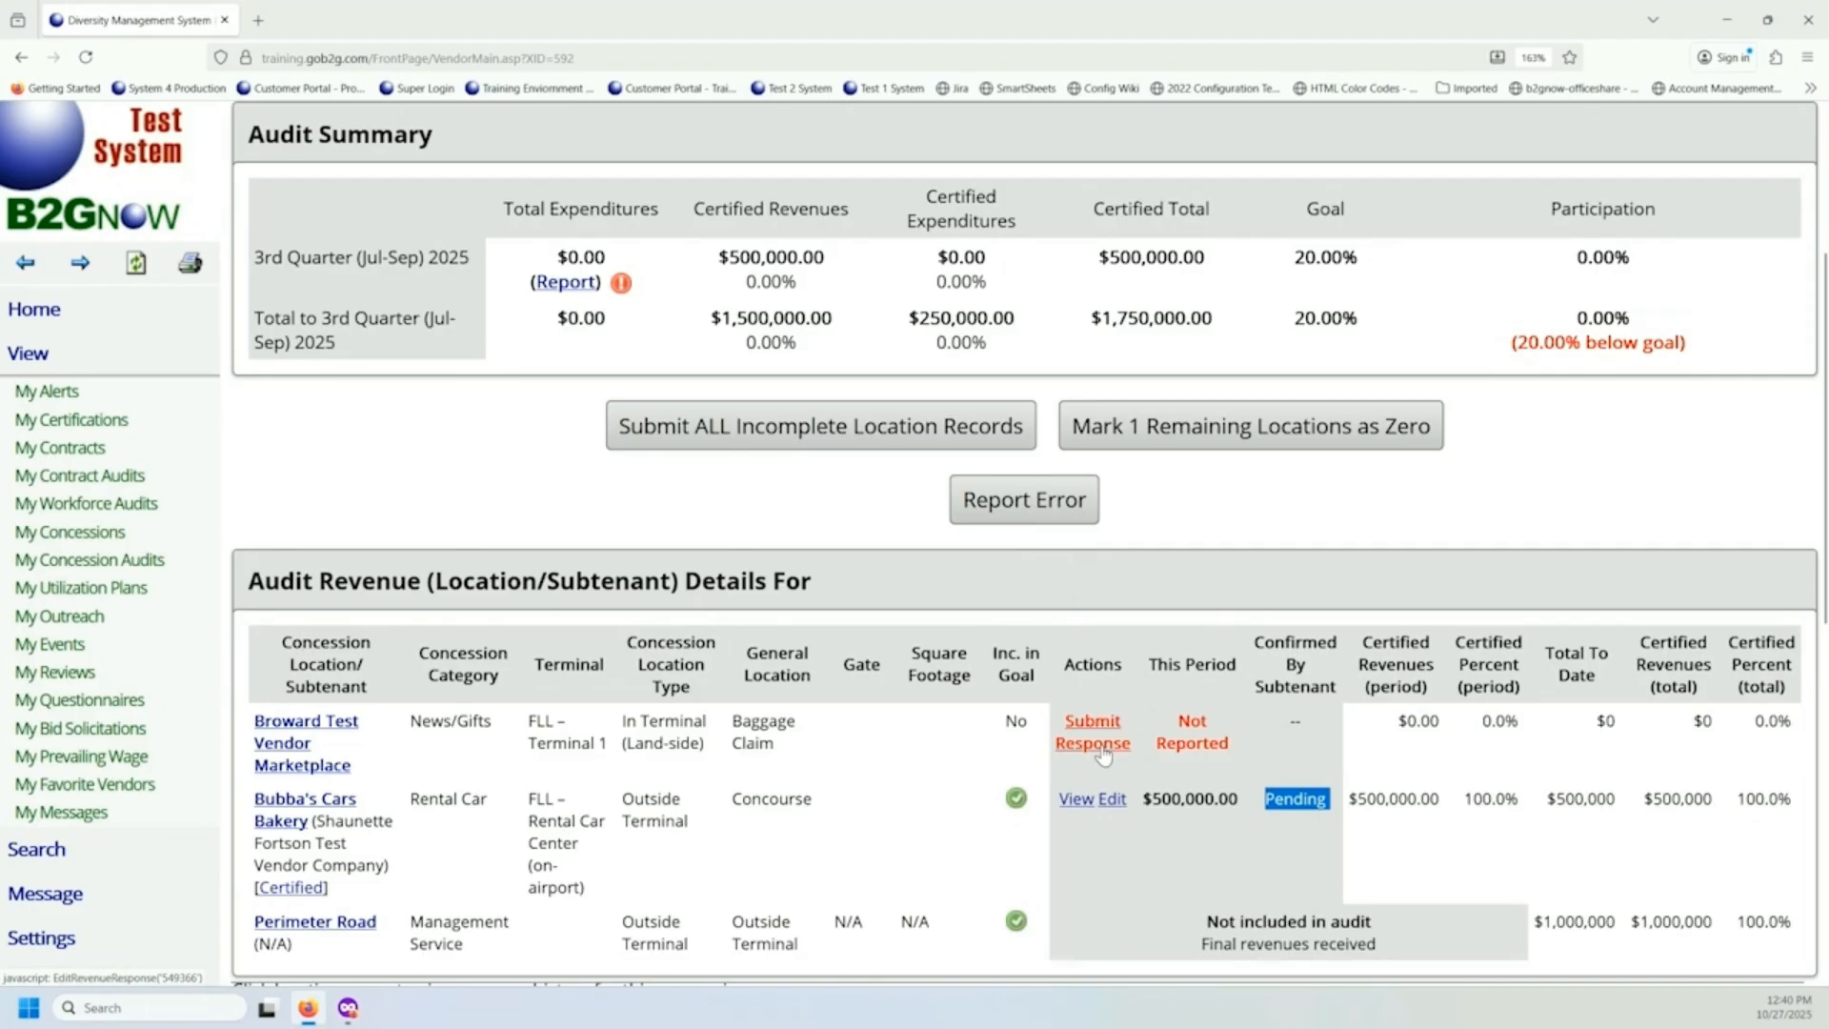
pyautogui.scroll(-5, 1186, 665)
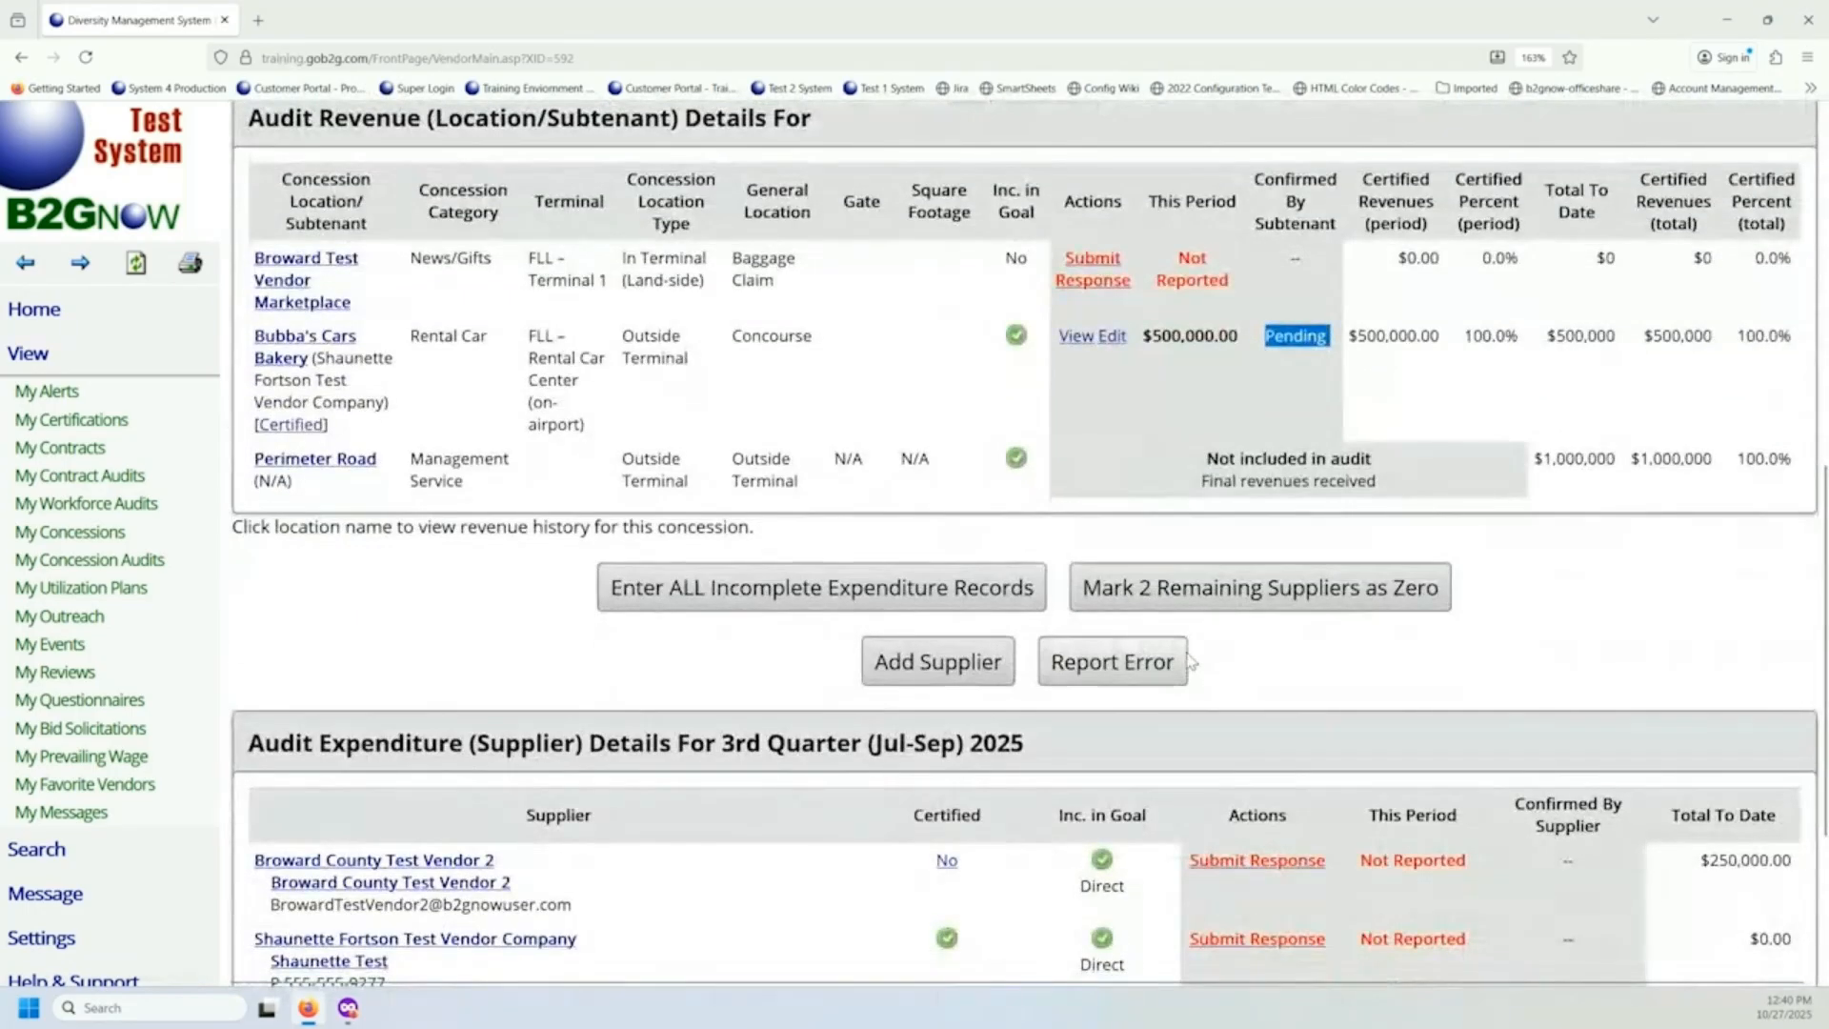
pyautogui.scroll(-3, 1191, 662)
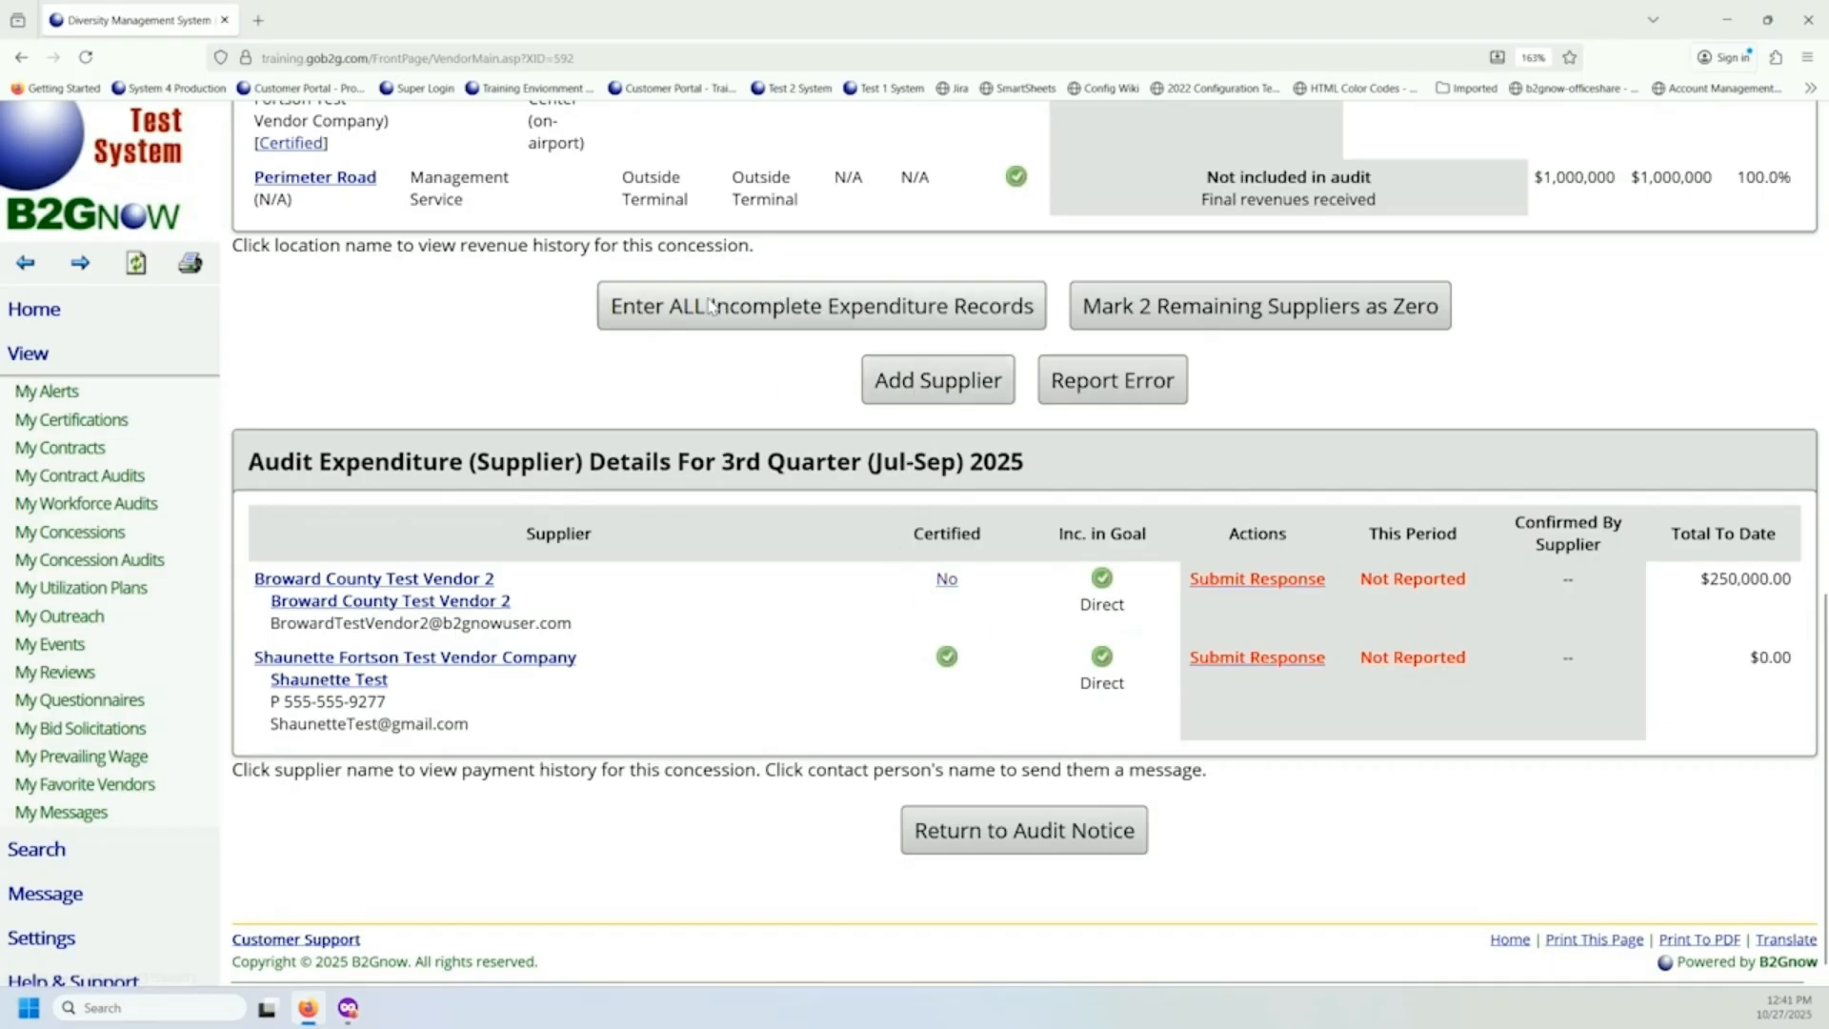
pyautogui.click(800, 317)
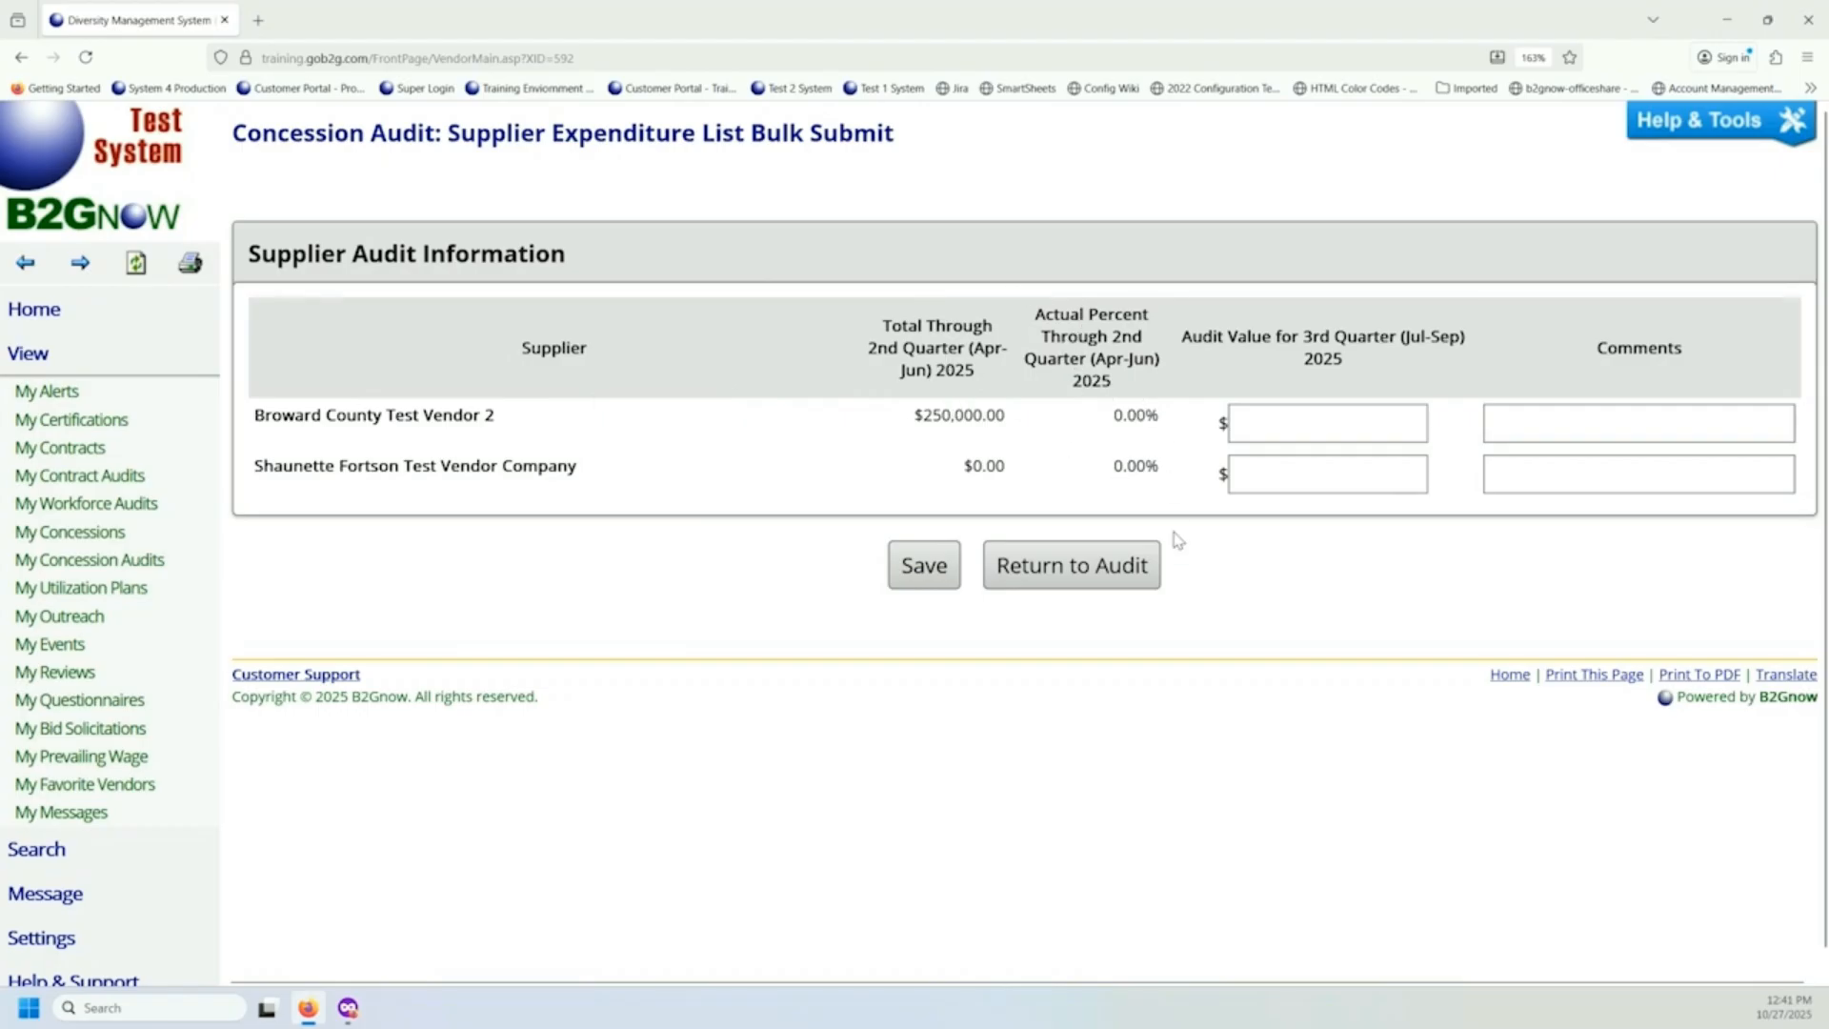
# Enter 3rd Quarter (Jul-Sep) 2025 audit values of 10000 for Broward County Test Vendor 2 and 50000 for the second listed supplier.
pyautogui.click(1281, 430)
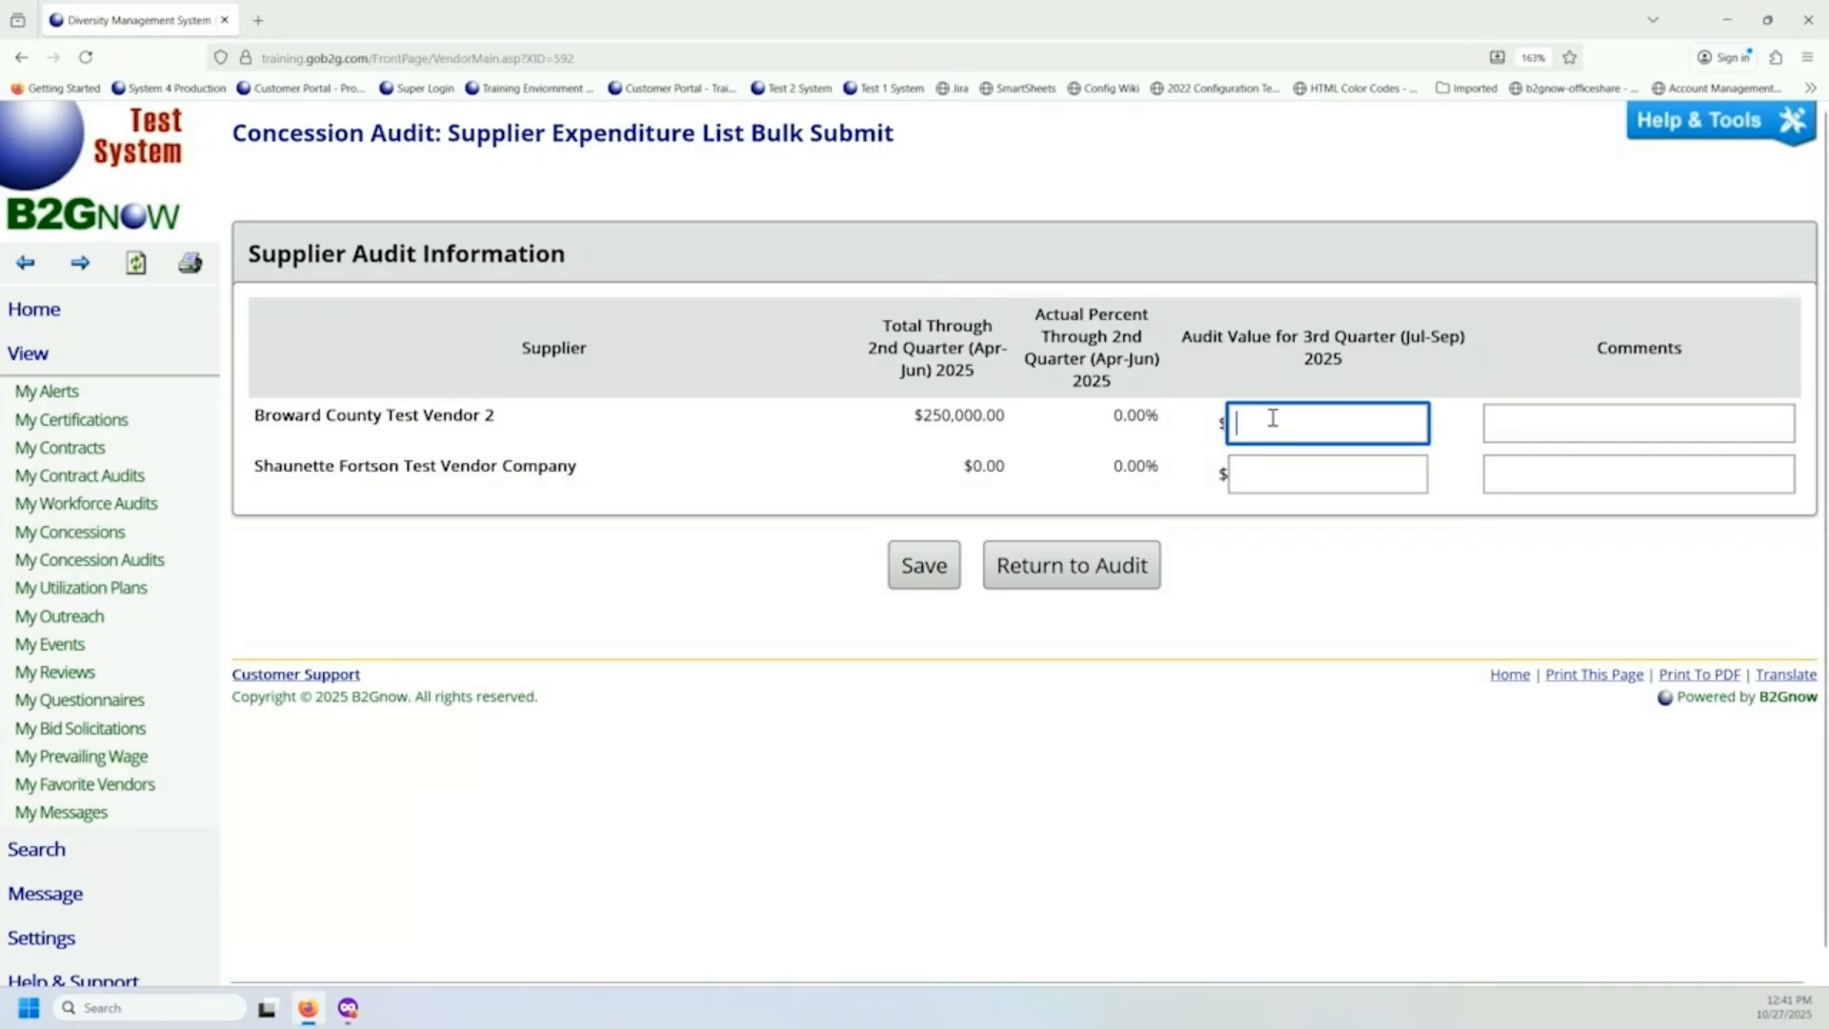
pyautogui.write('10000')
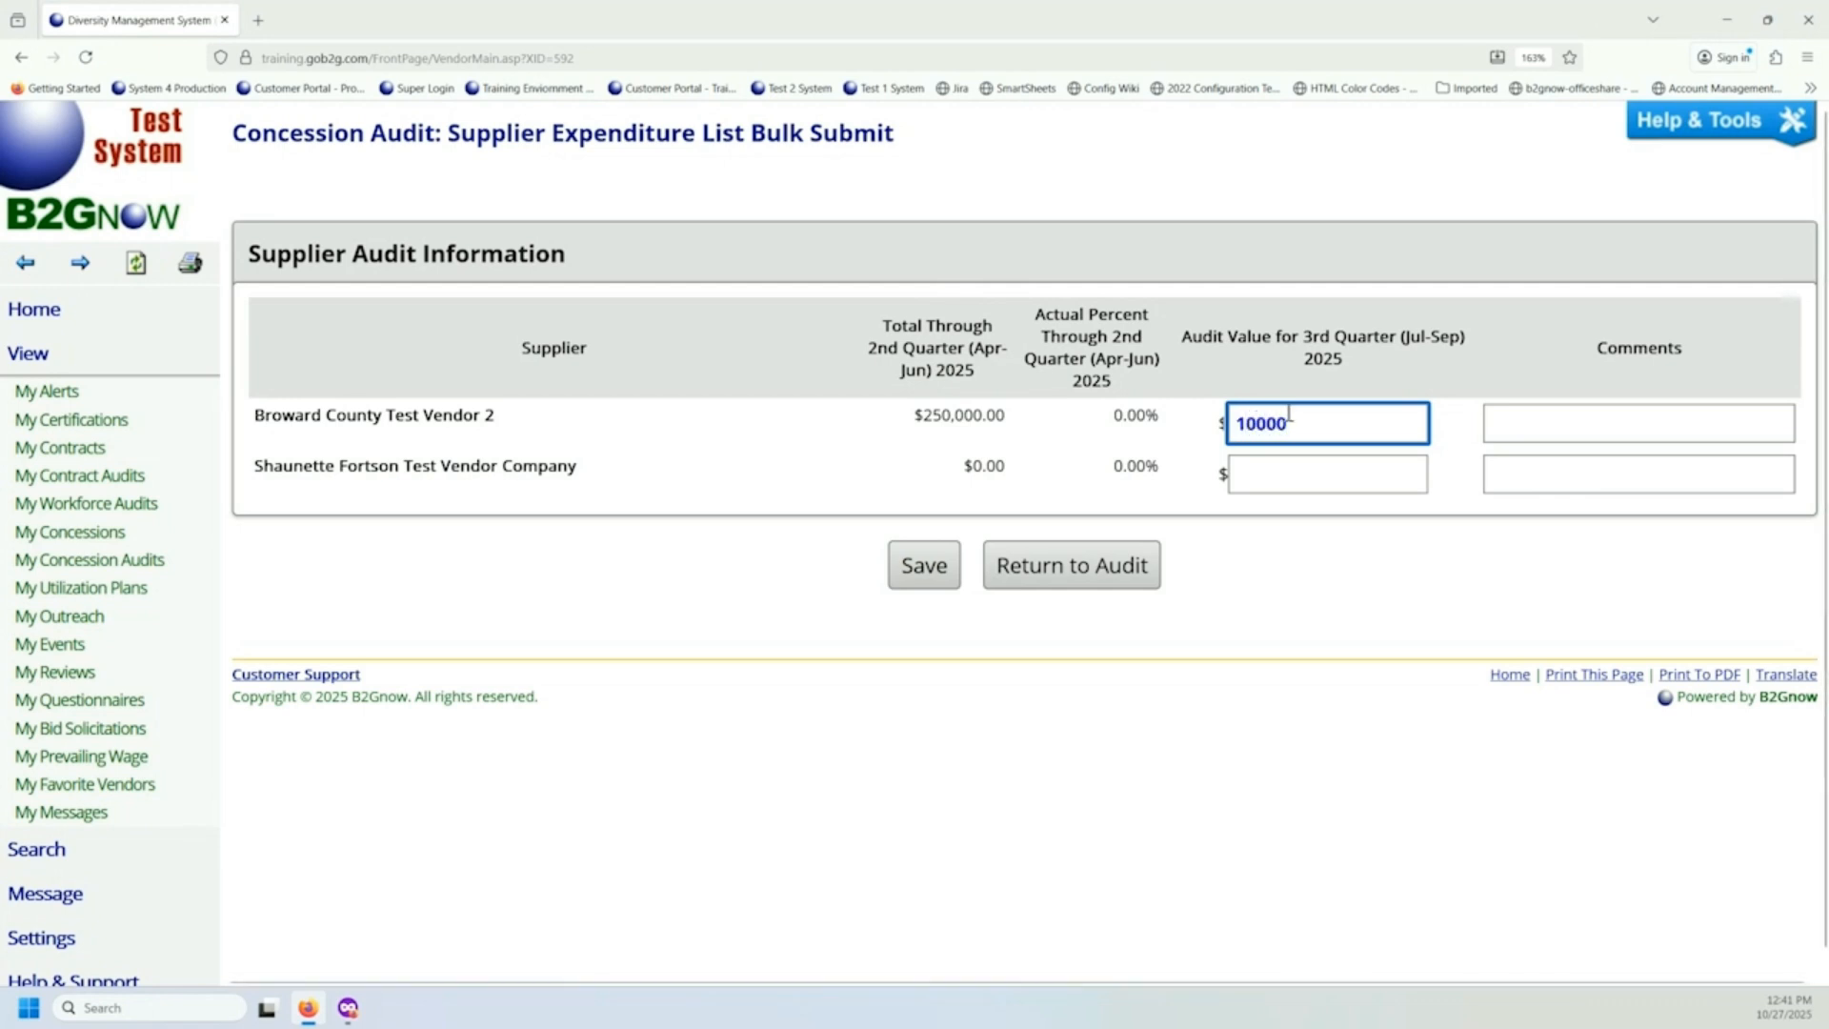
pyautogui.click(1328, 484)
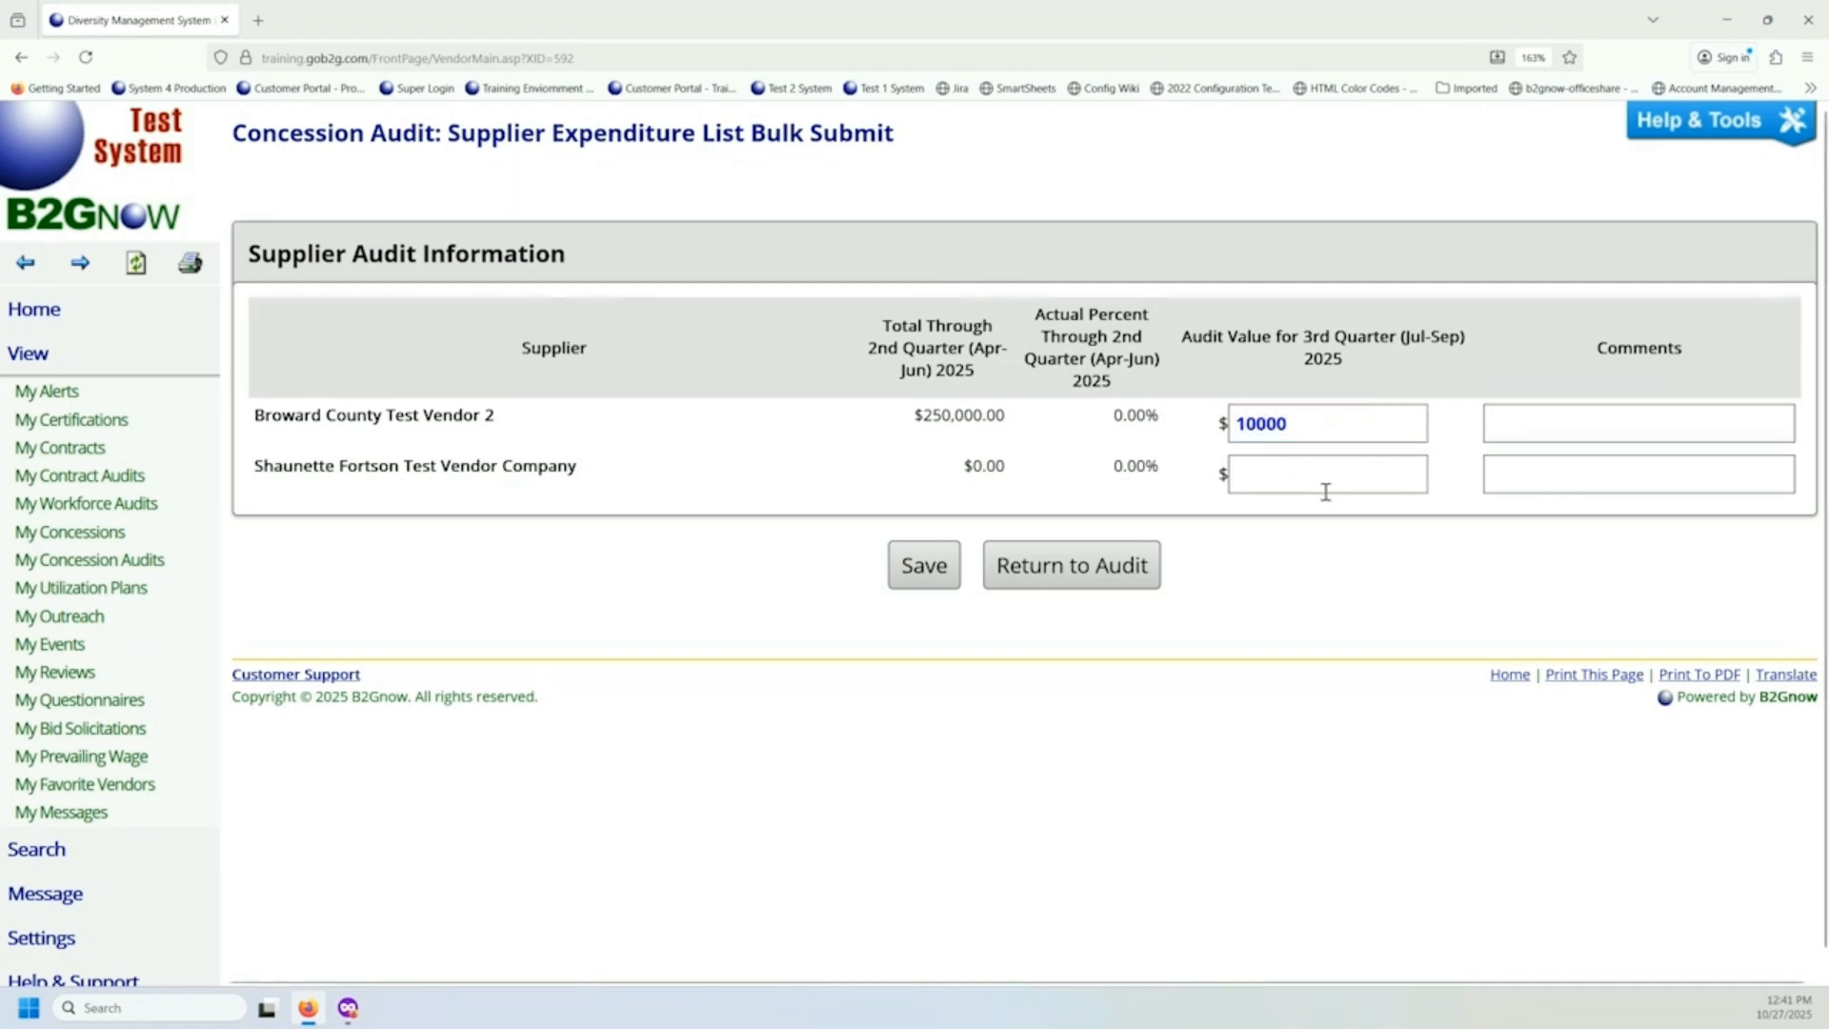
pyautogui.write('50000')
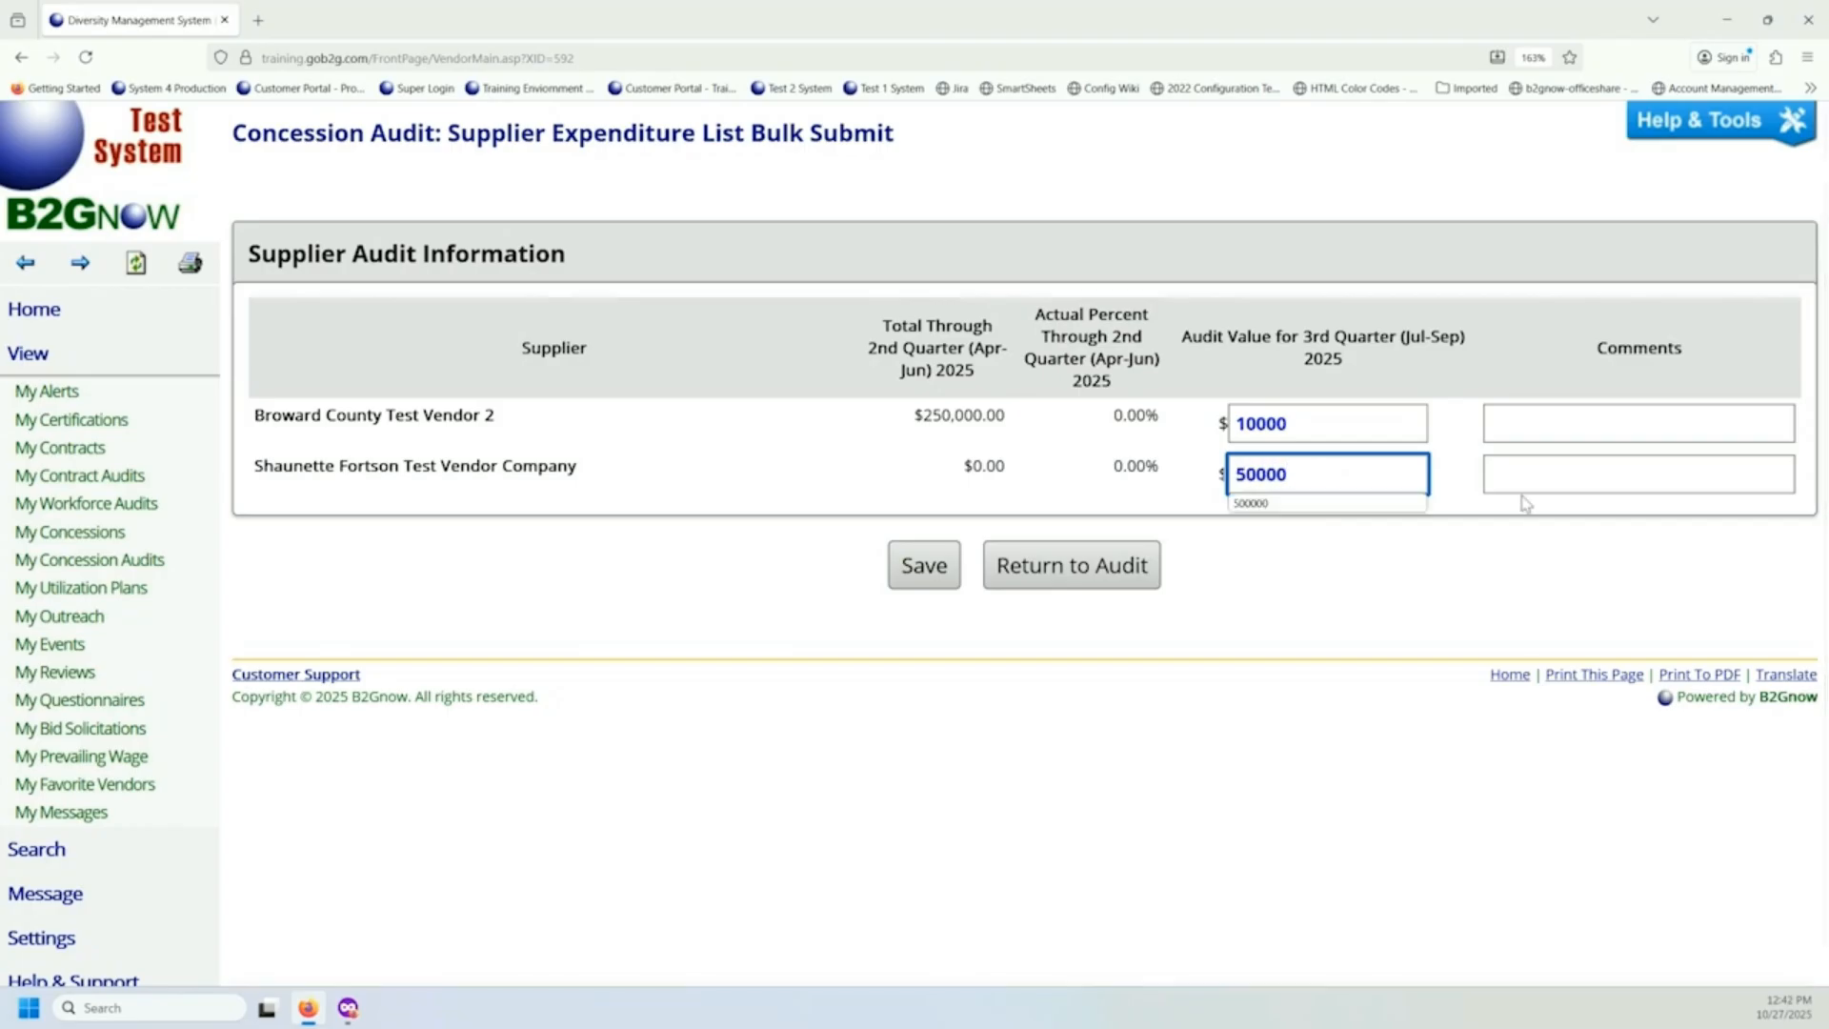
# Leave both supplier comments blank and save the entered expenditure amounts, confirming the save.
pyautogui.click(1524, 434)
pyautogui.click(1509, 476)
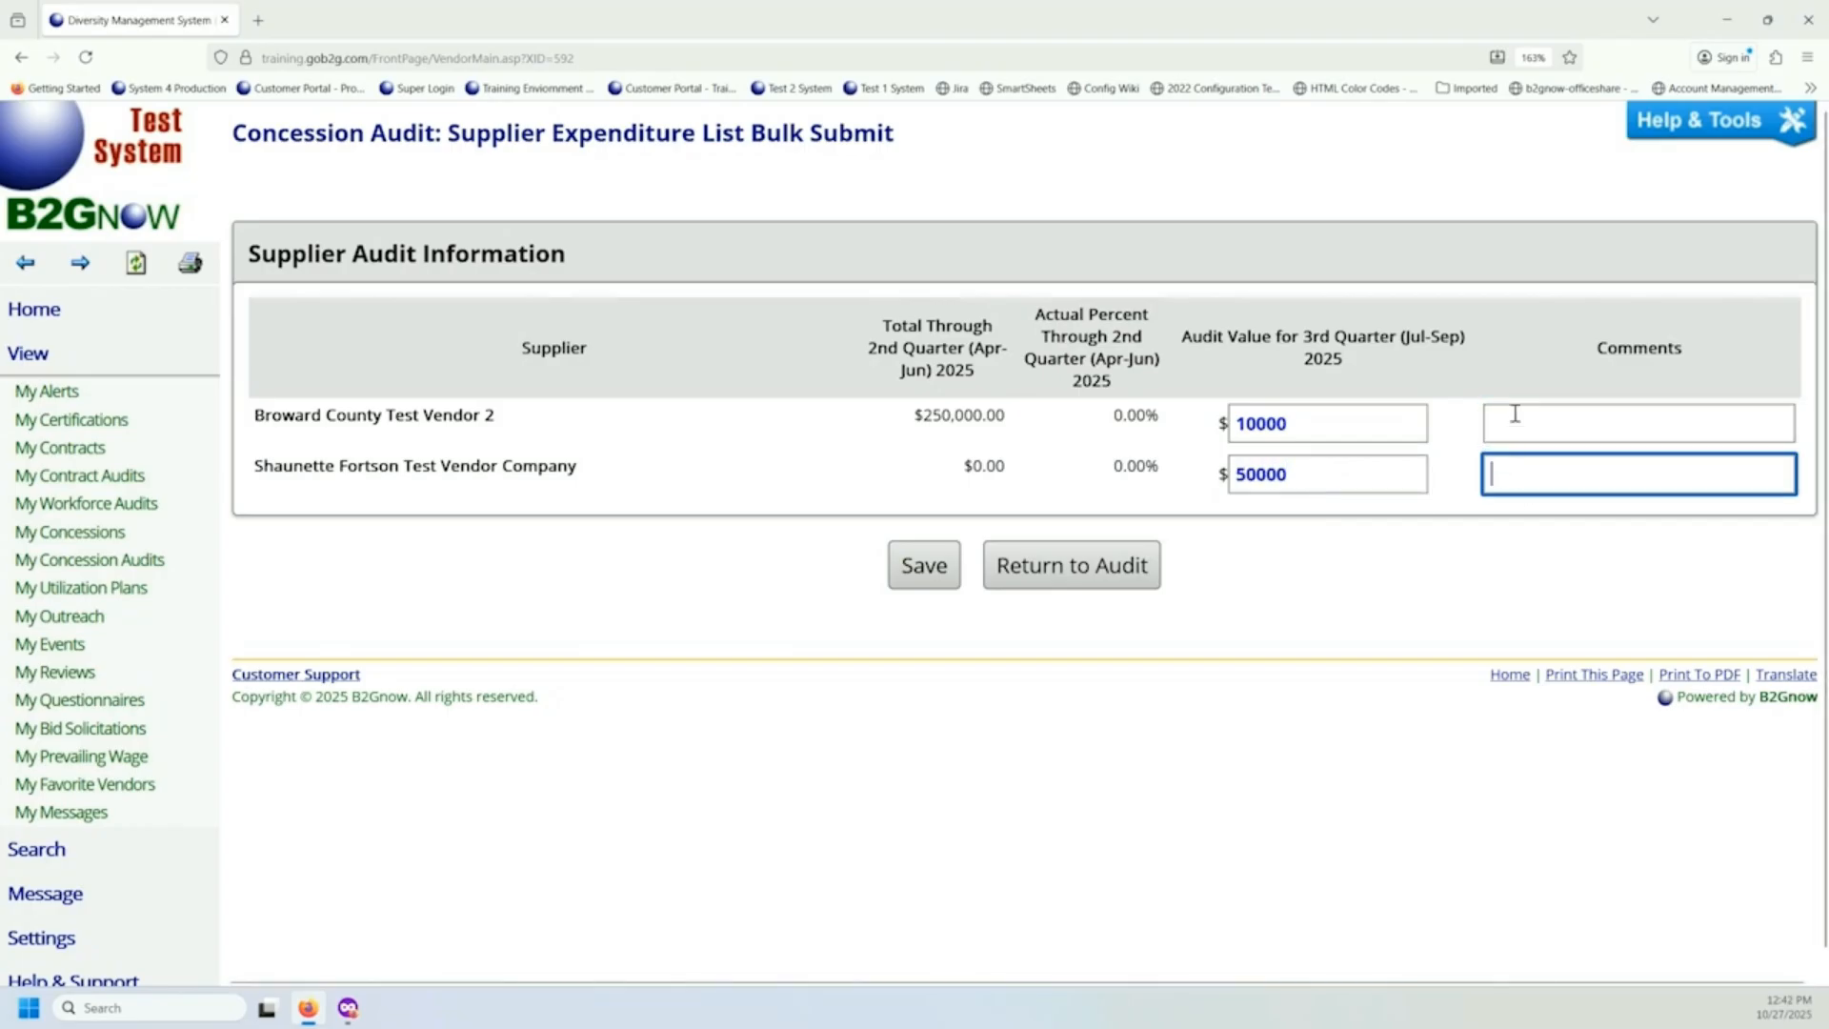
pyautogui.click(1514, 419)
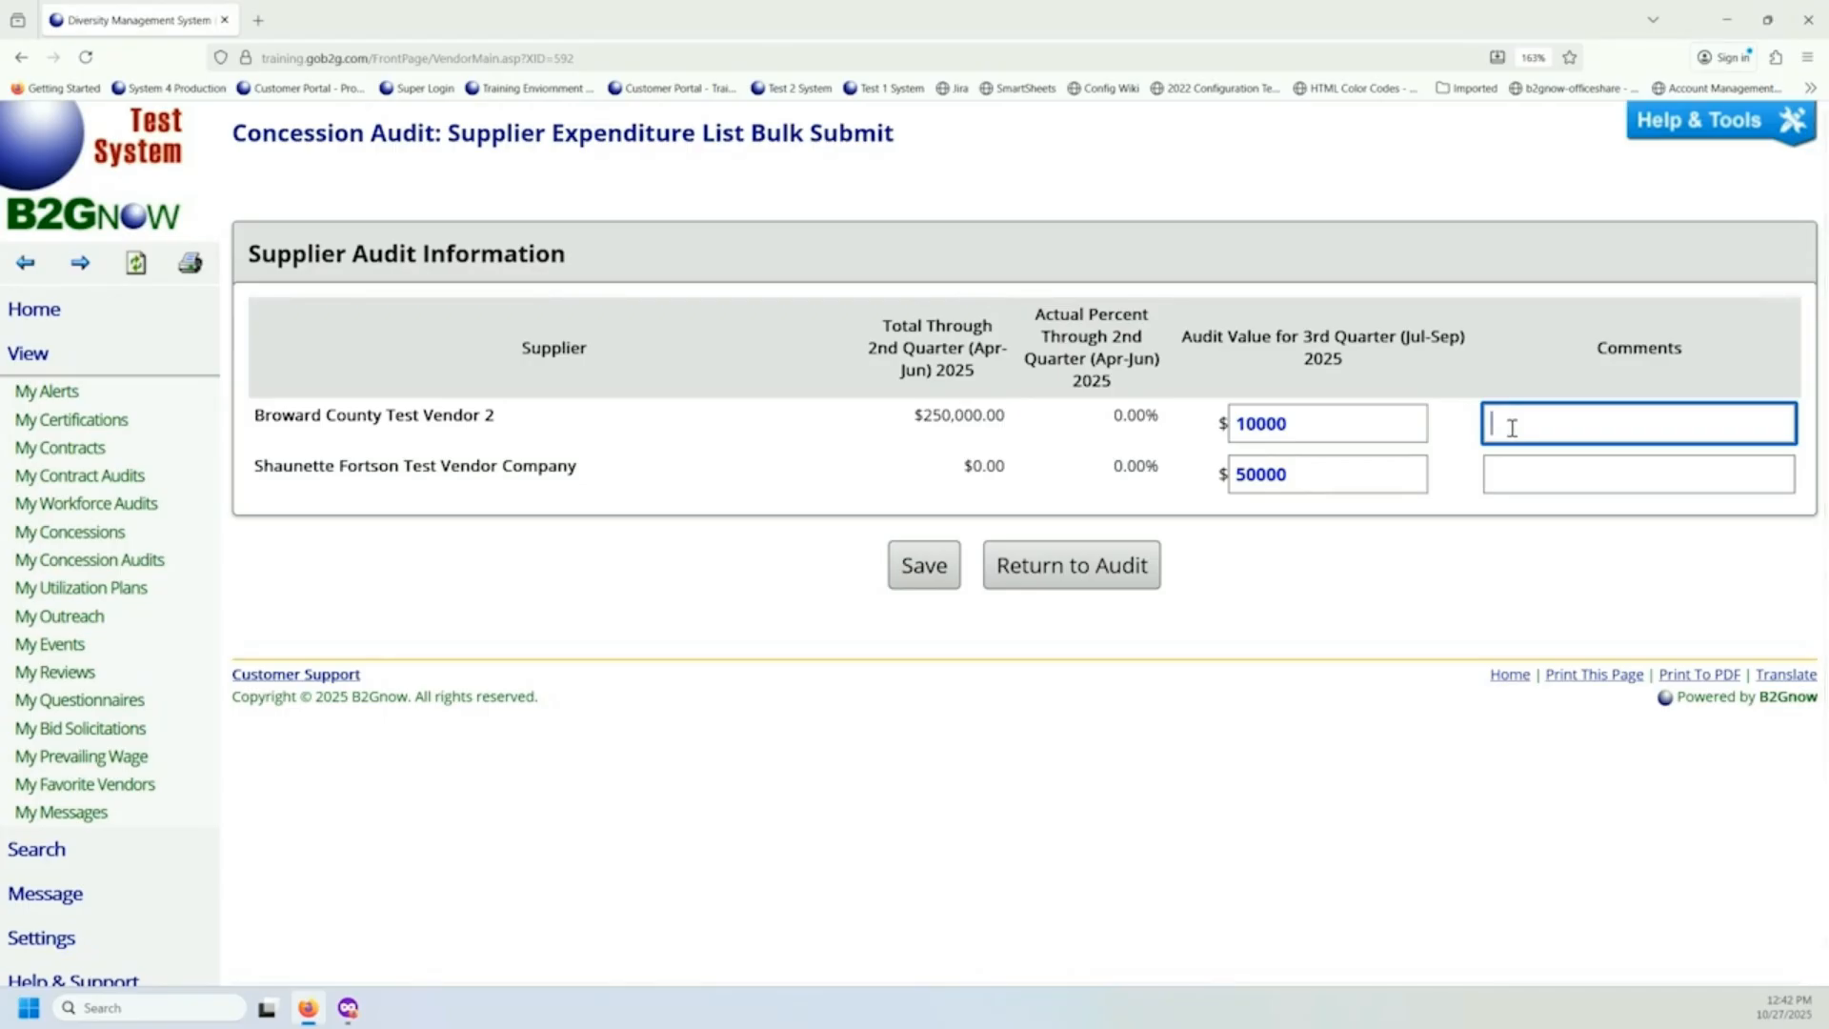
pyautogui.click(915, 584)
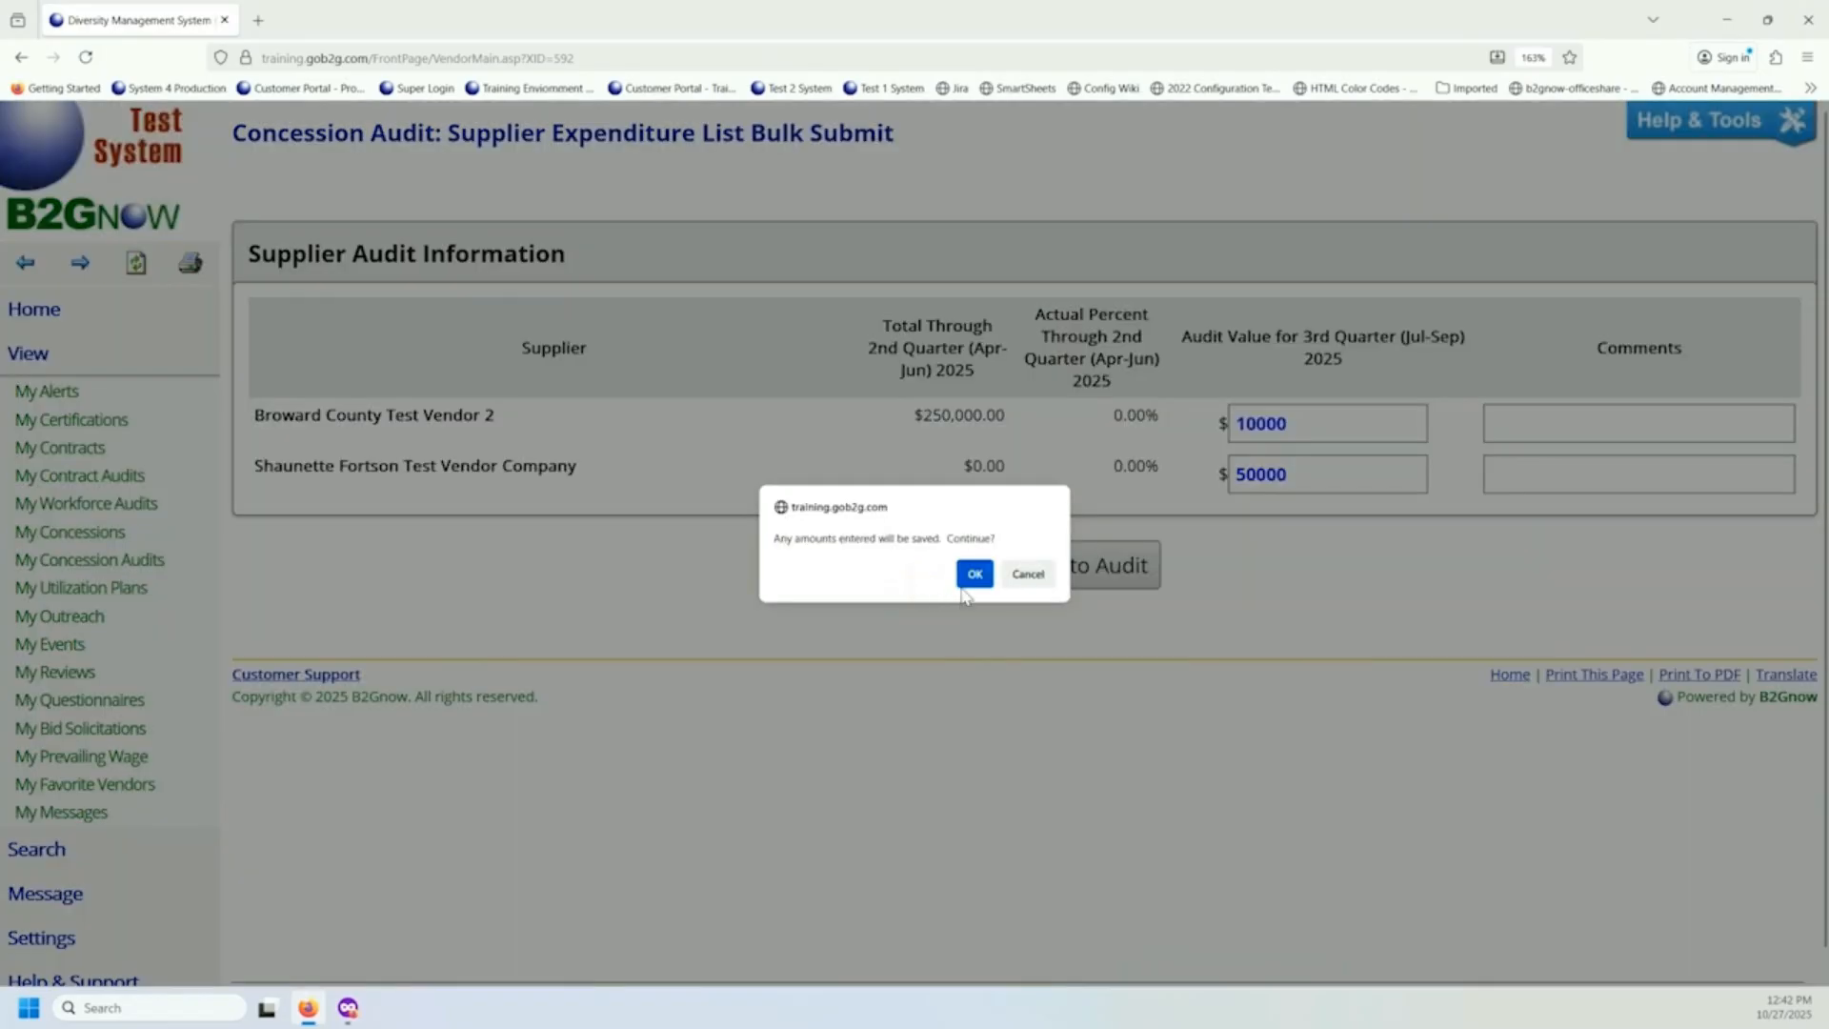
pyautogui.click(973, 575)
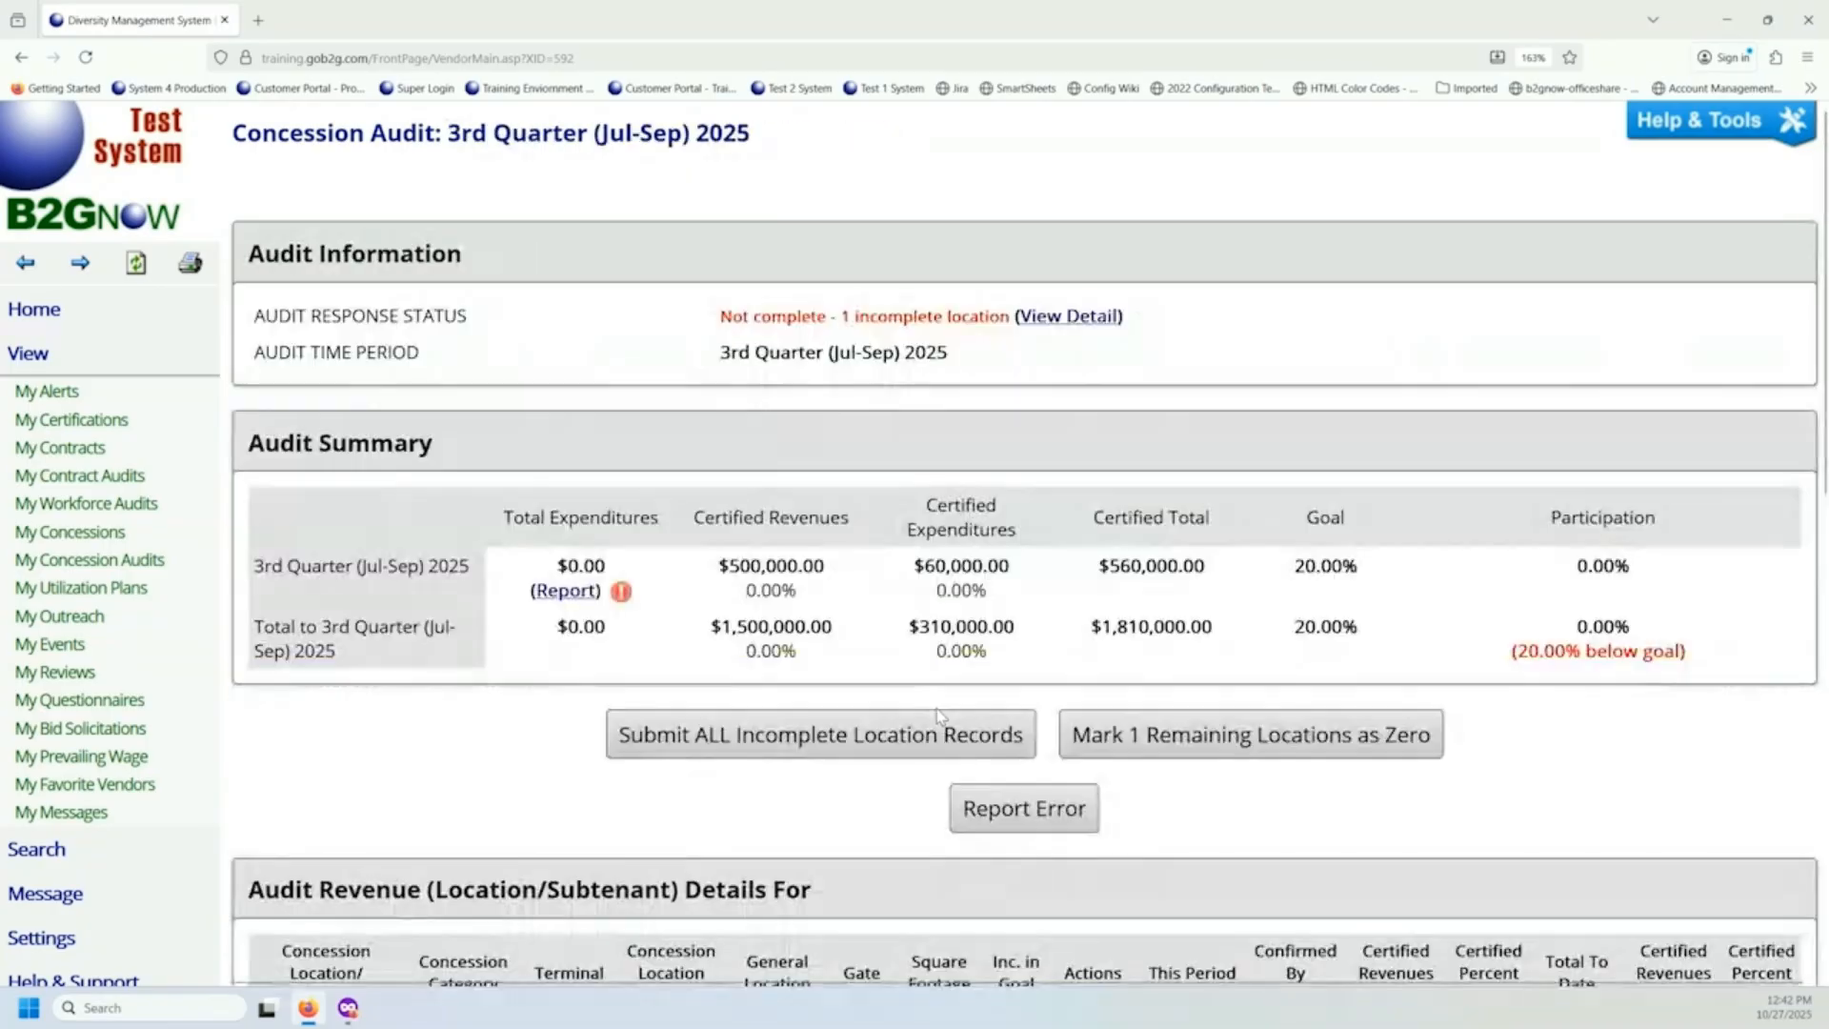
# Check the reported expenditures and the supplier confirmation status in the 3rd Quarter 2025 expenditure details.
pyautogui.scroll(-10, 811, 565)
pyautogui.scroll(-2, 811, 565)
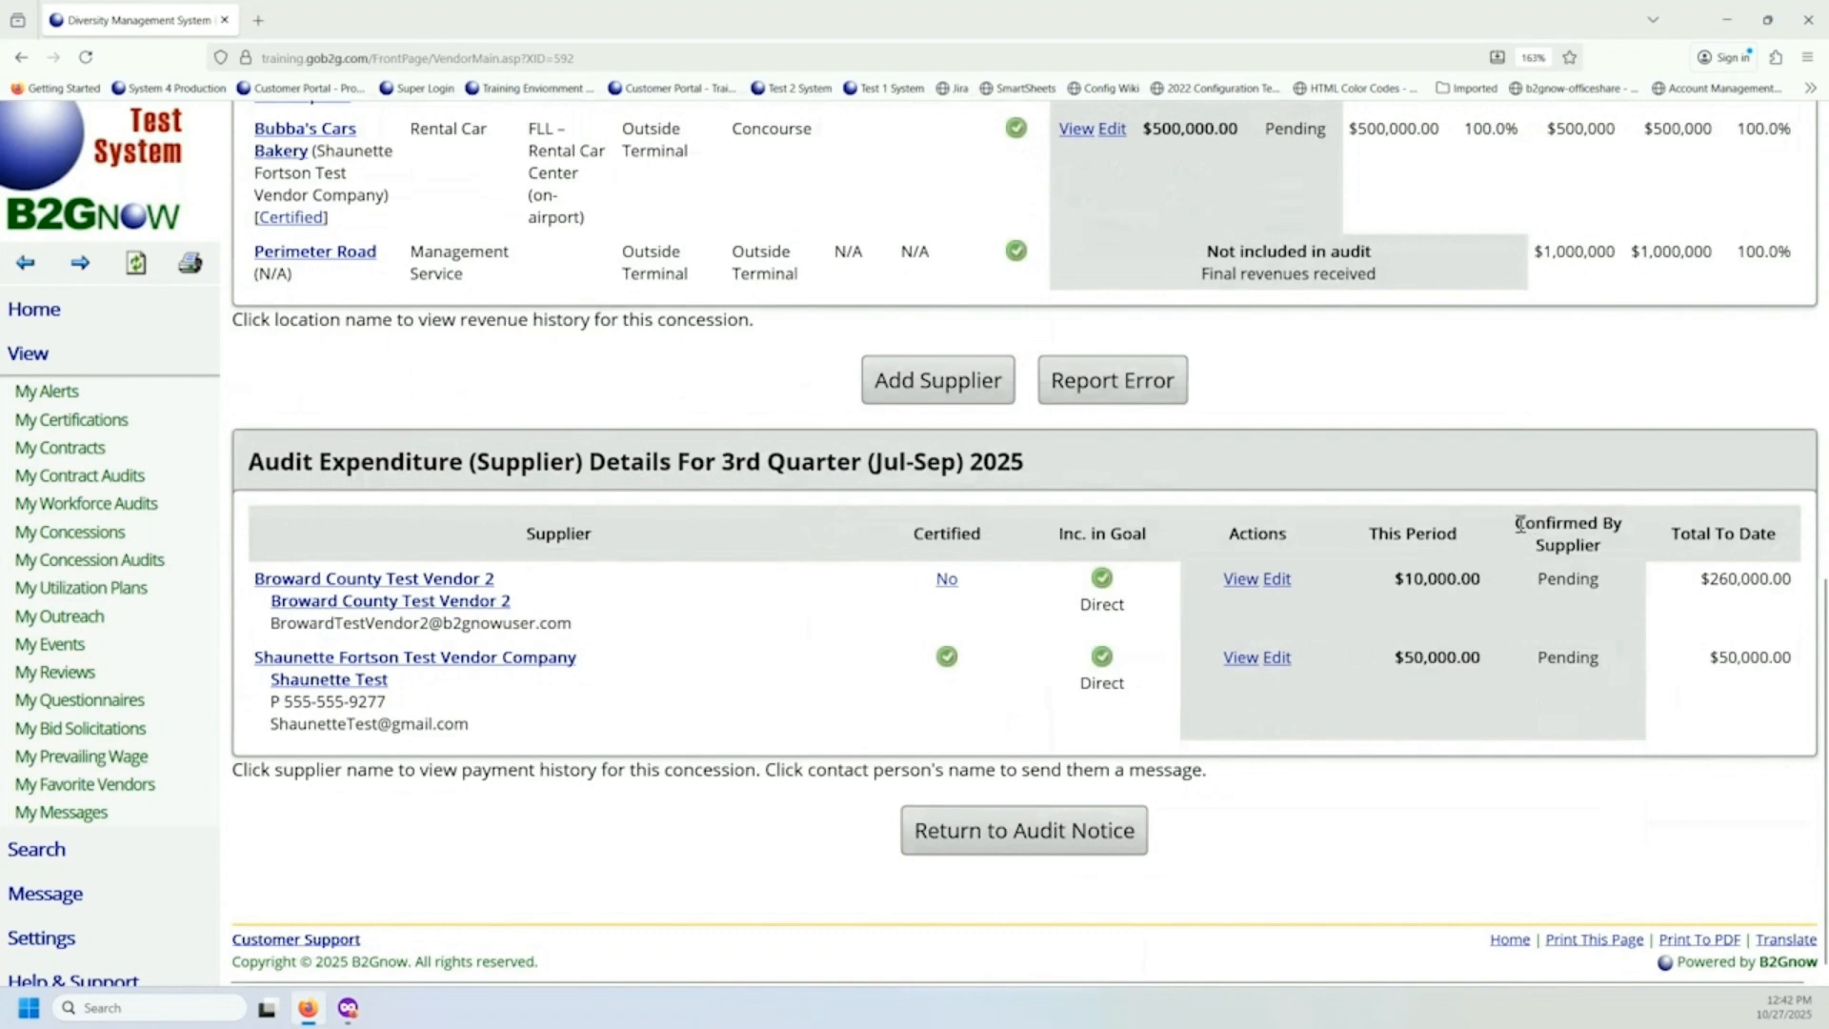
pyautogui.moveTo(1565, 523); pyautogui.dragTo(1610, 551)
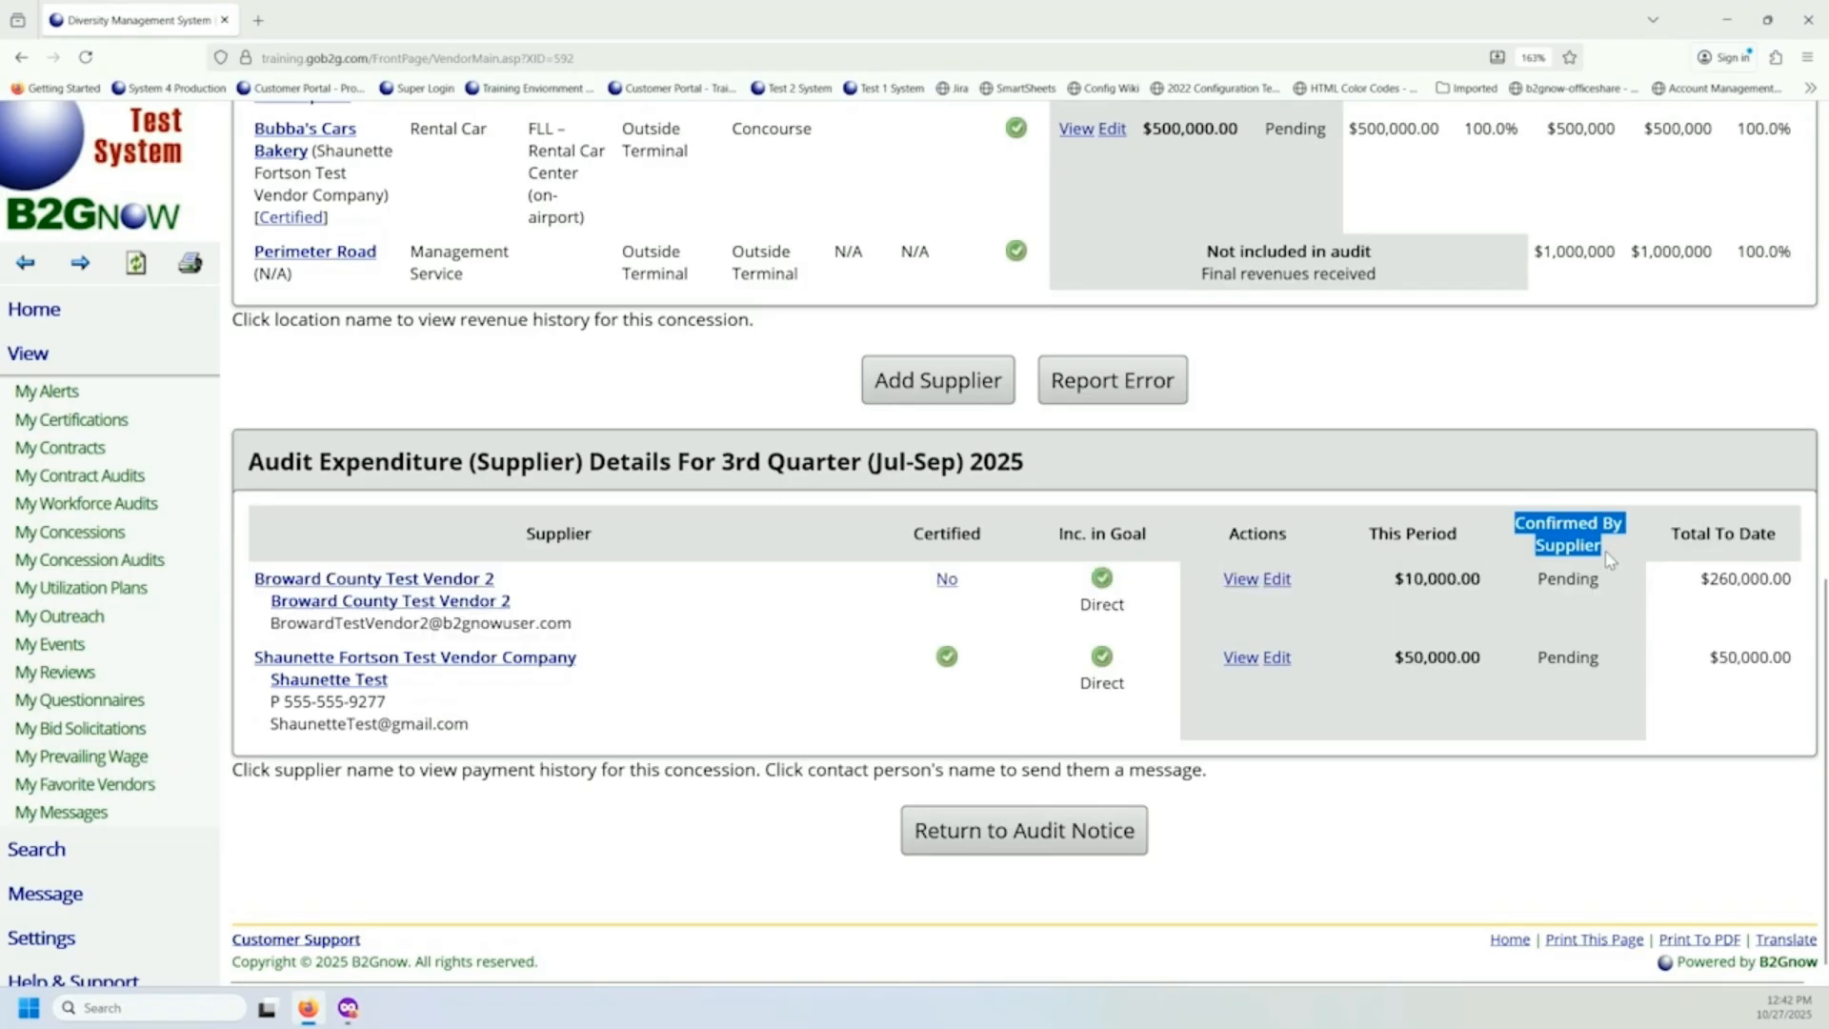
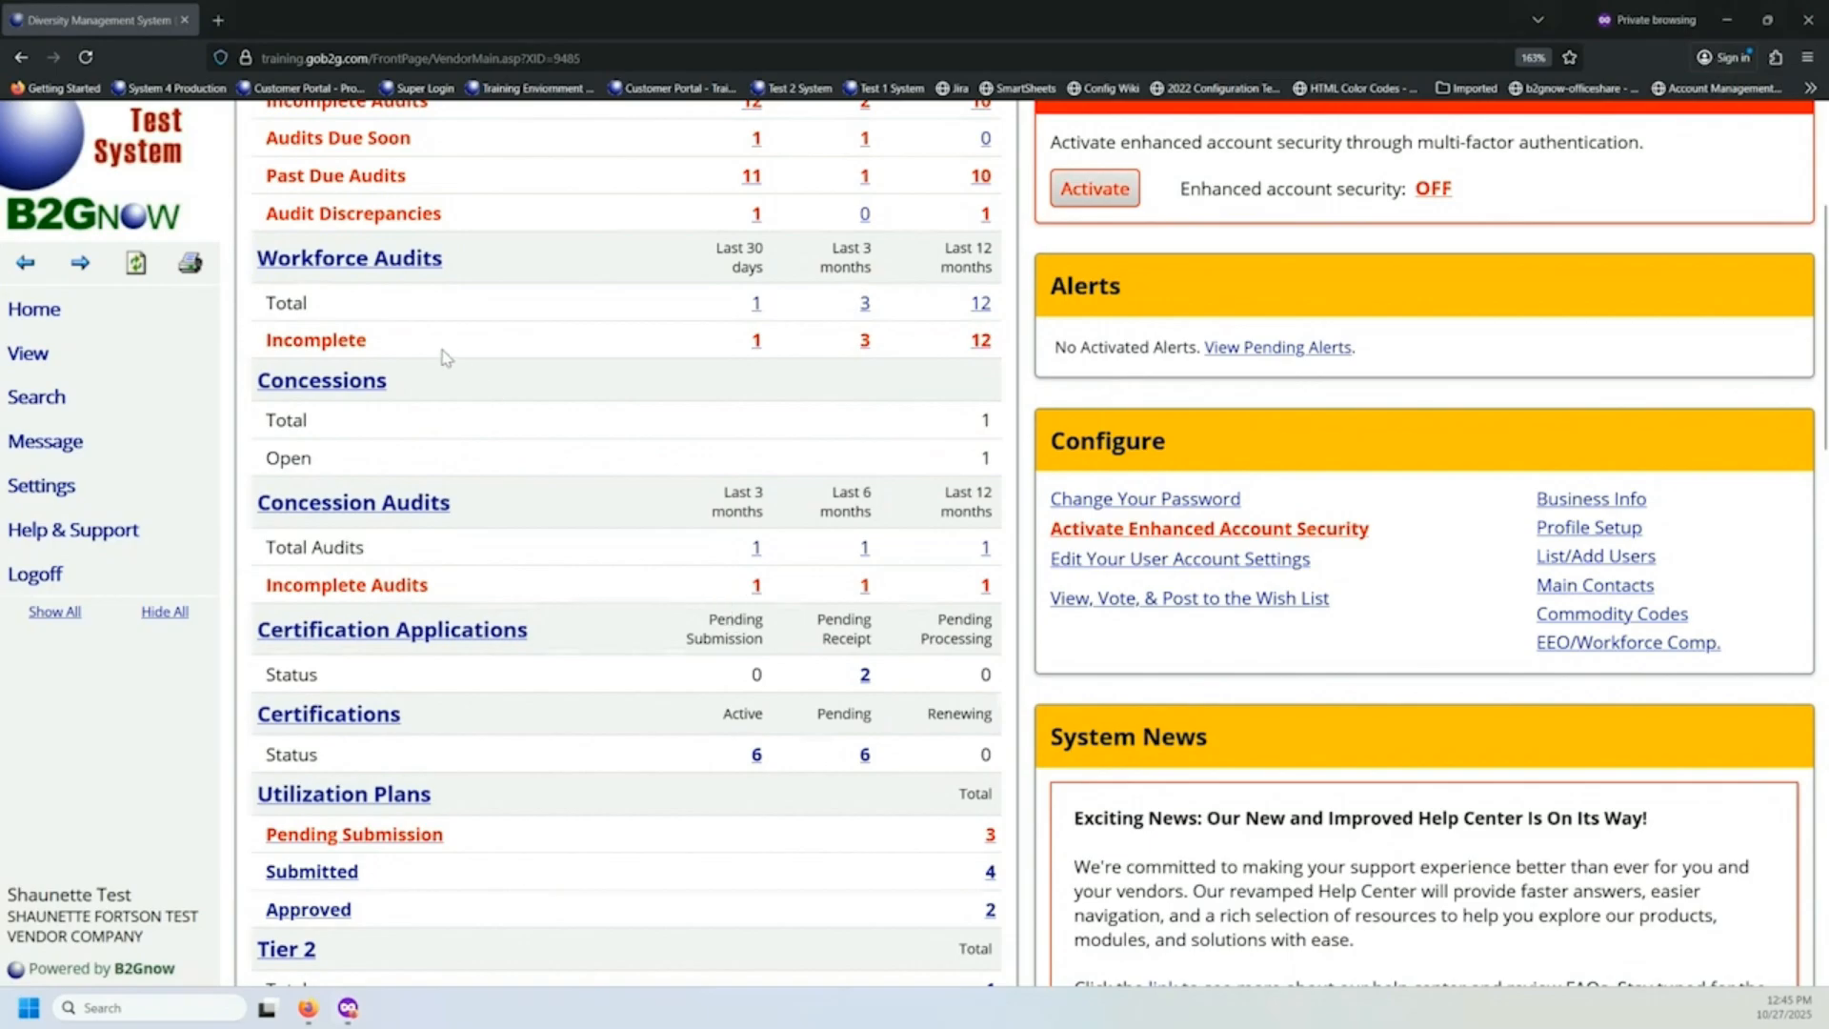
# Open the full list of concession audits from the vendor dashboard.
pyautogui.click(266, 377)
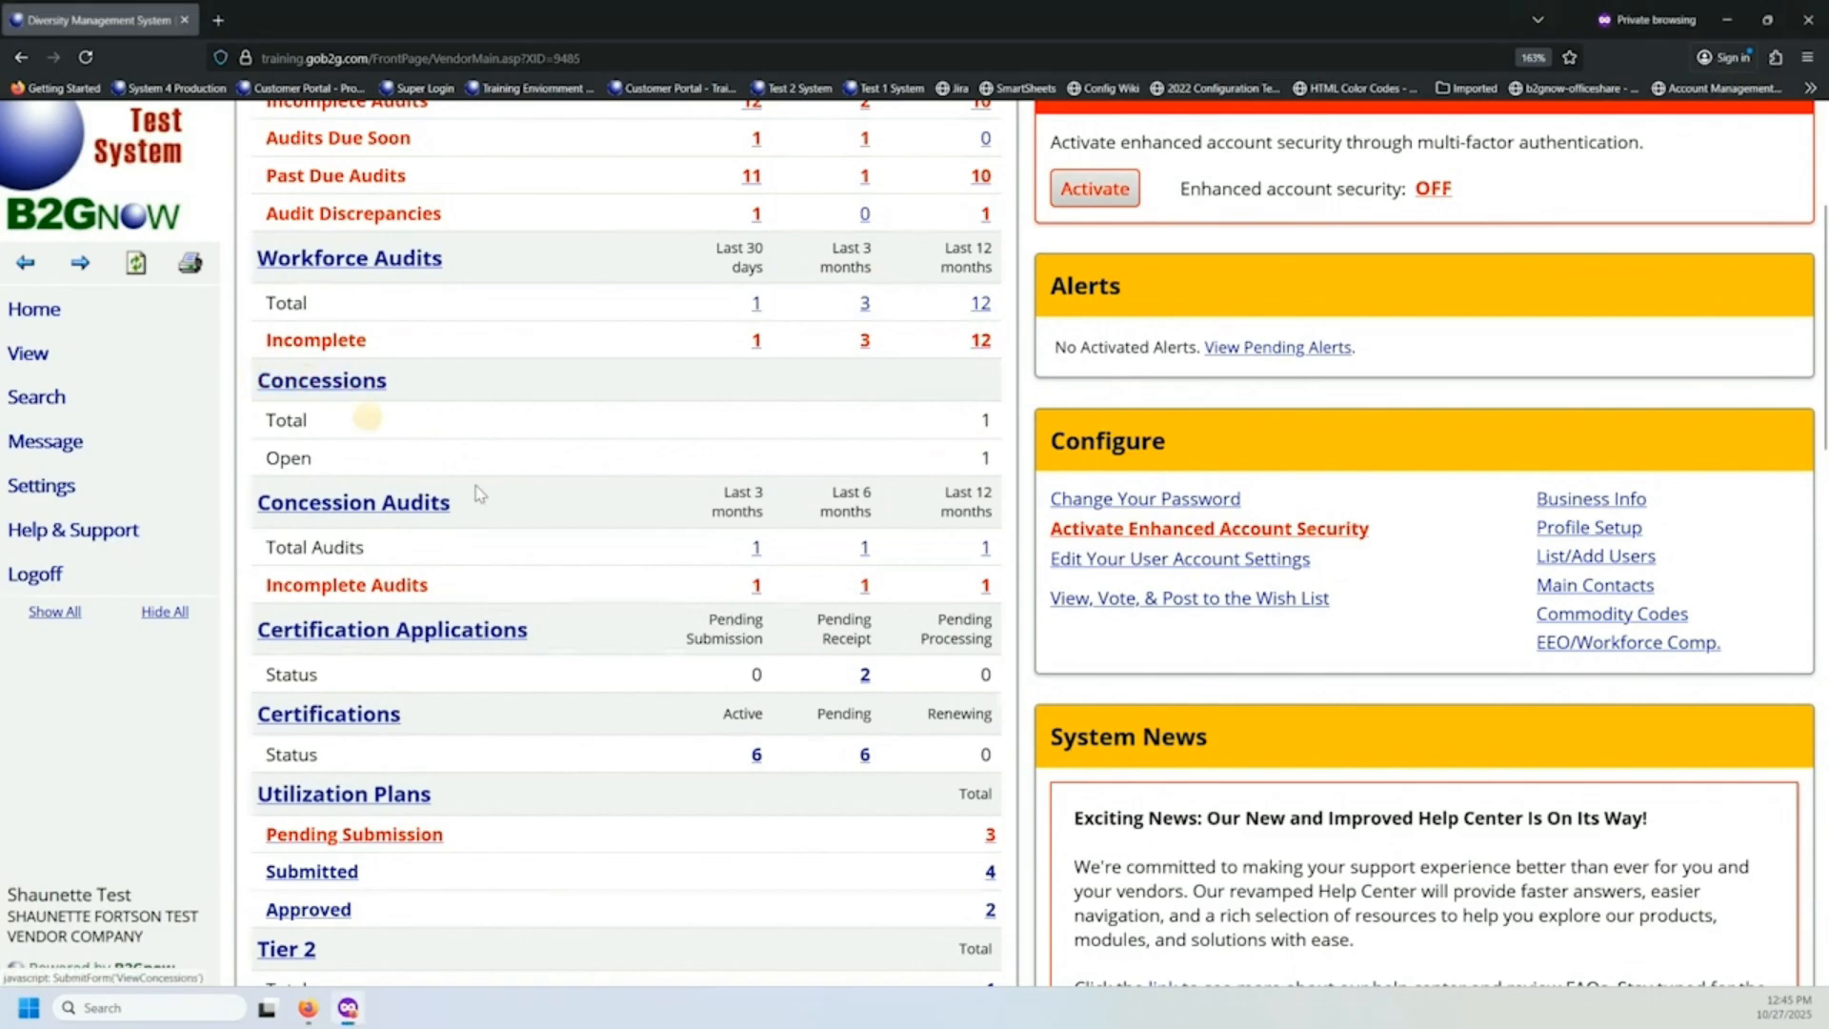
pyautogui.moveTo(453, 505); pyautogui.dragTo(264, 510)
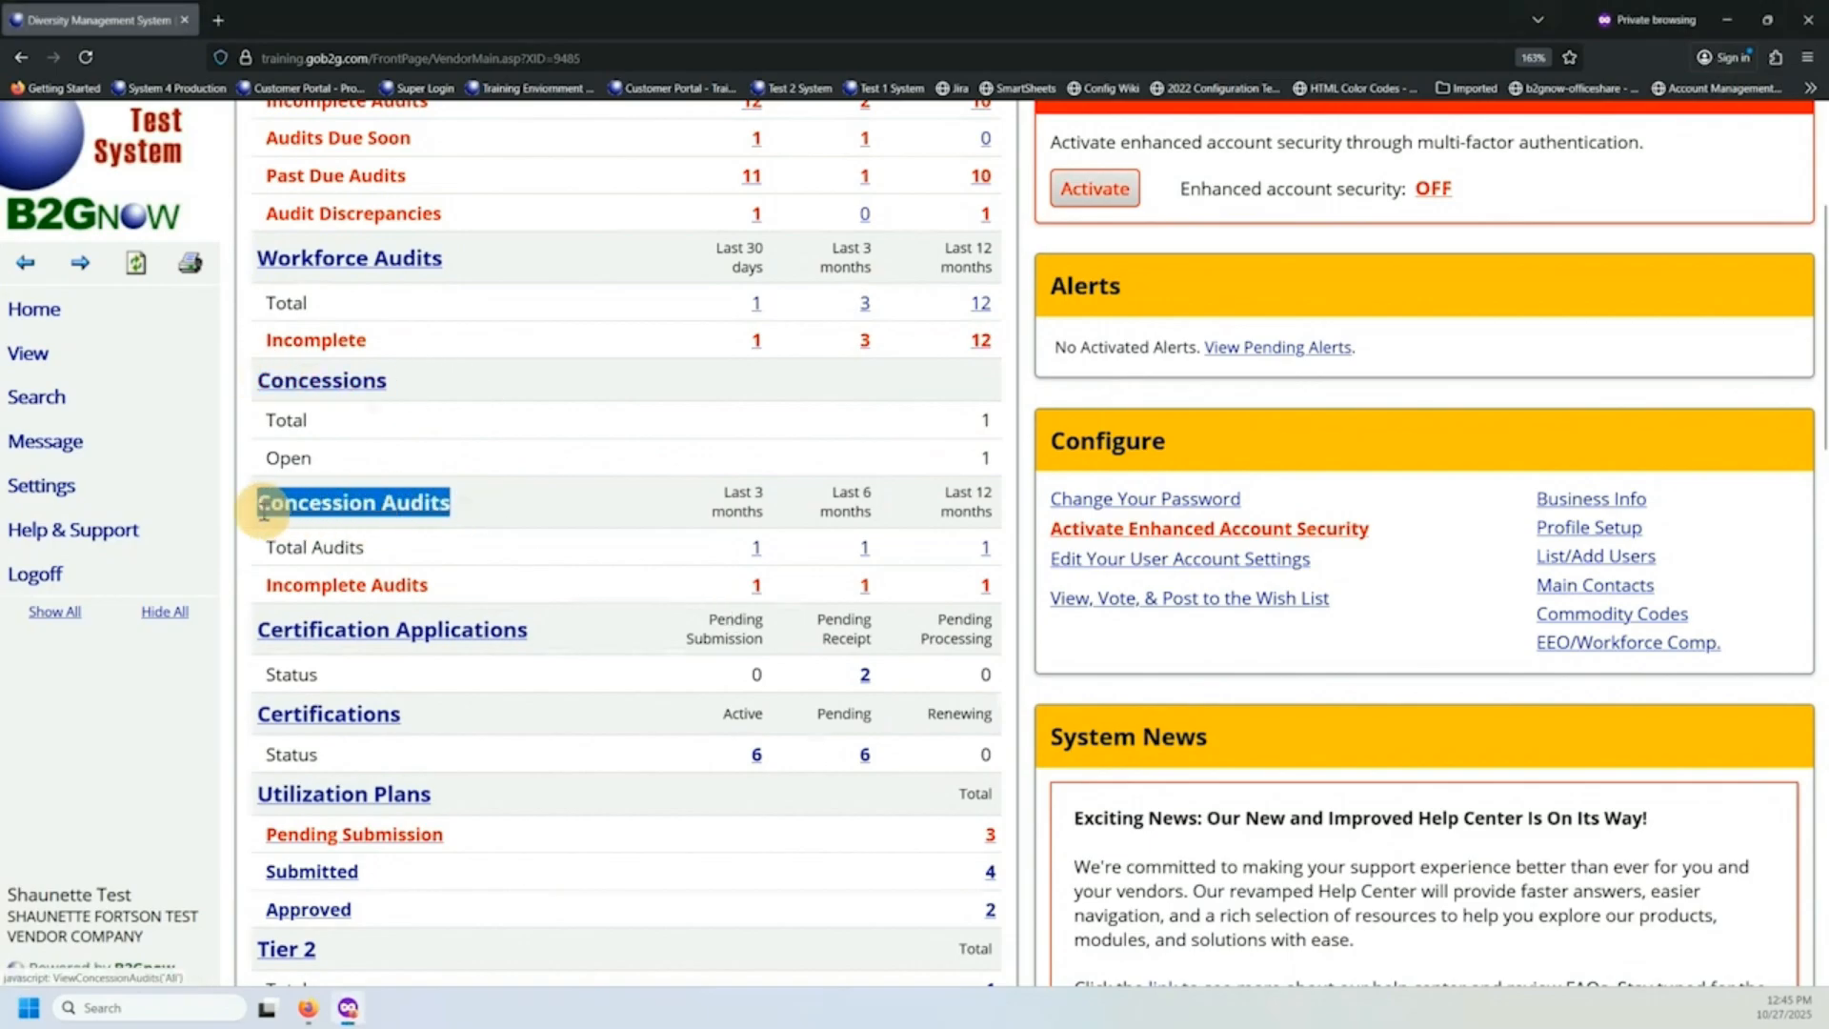
pyautogui.click(417, 523)
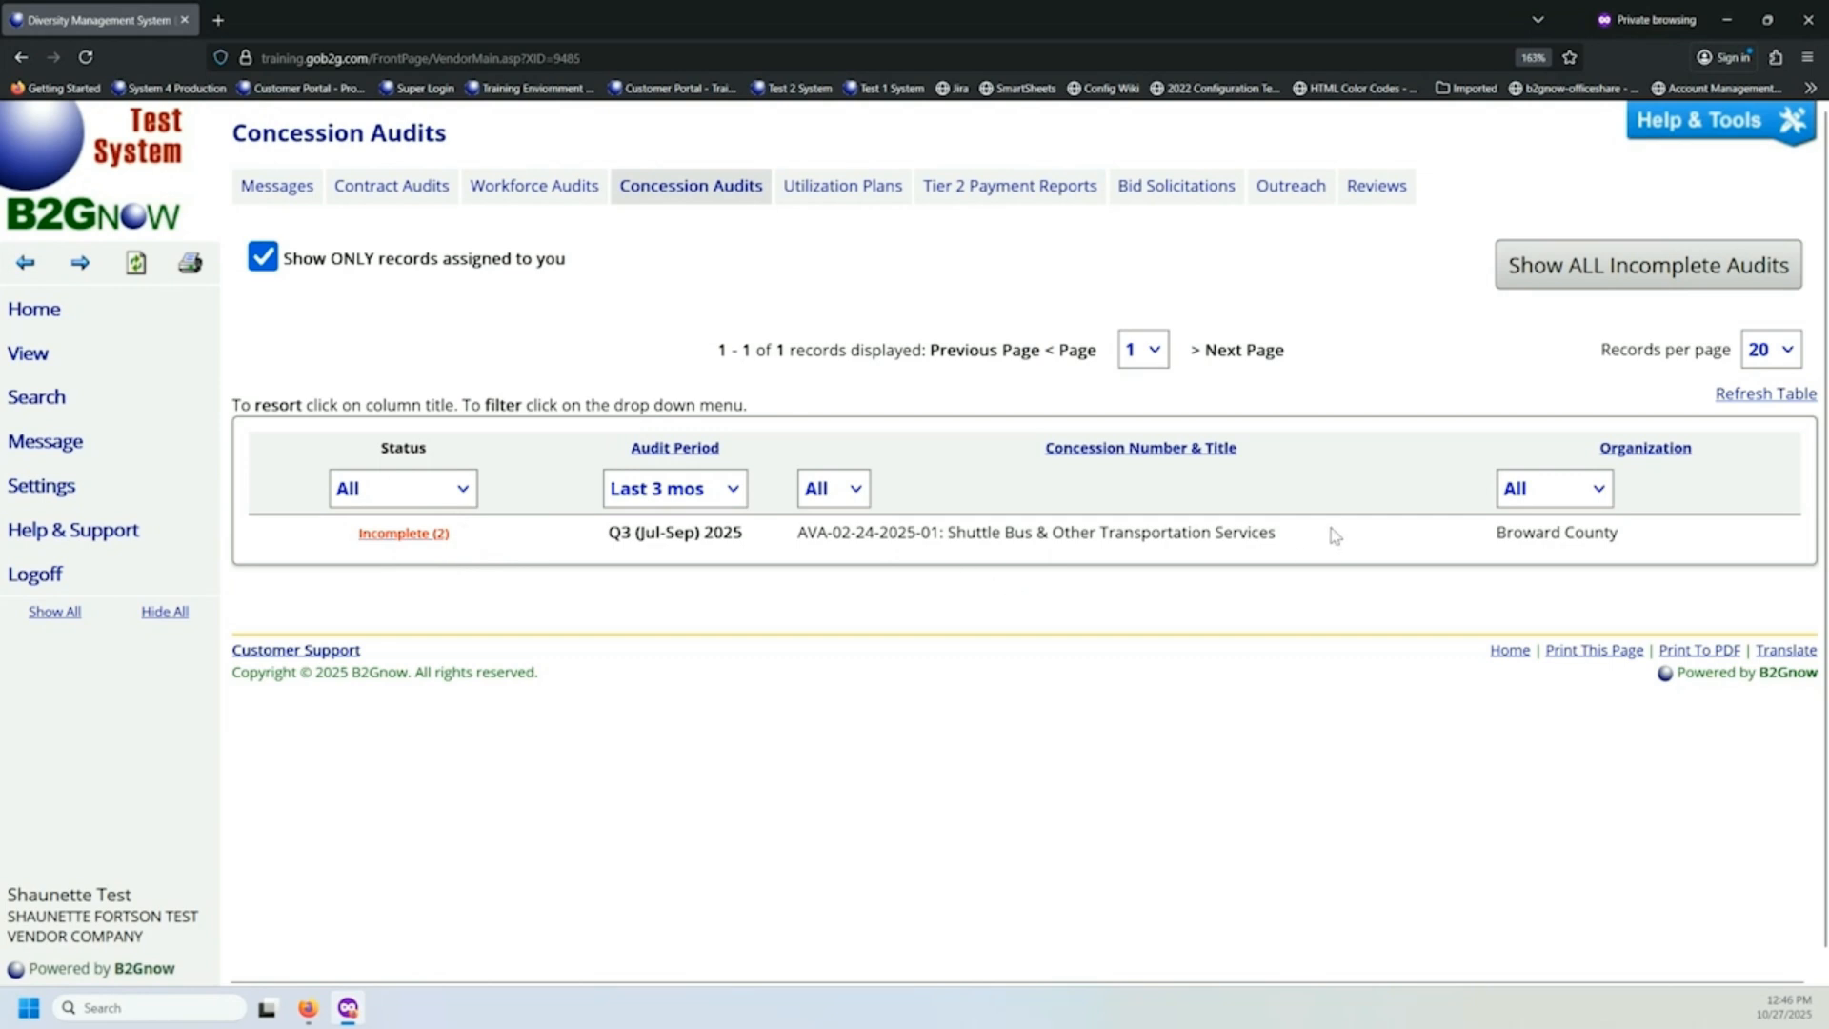
# Show concession audits not limited to assigned records and set the audit period filter to All.
pyautogui.moveTo(1334, 534); pyautogui.dragTo(779, 557)
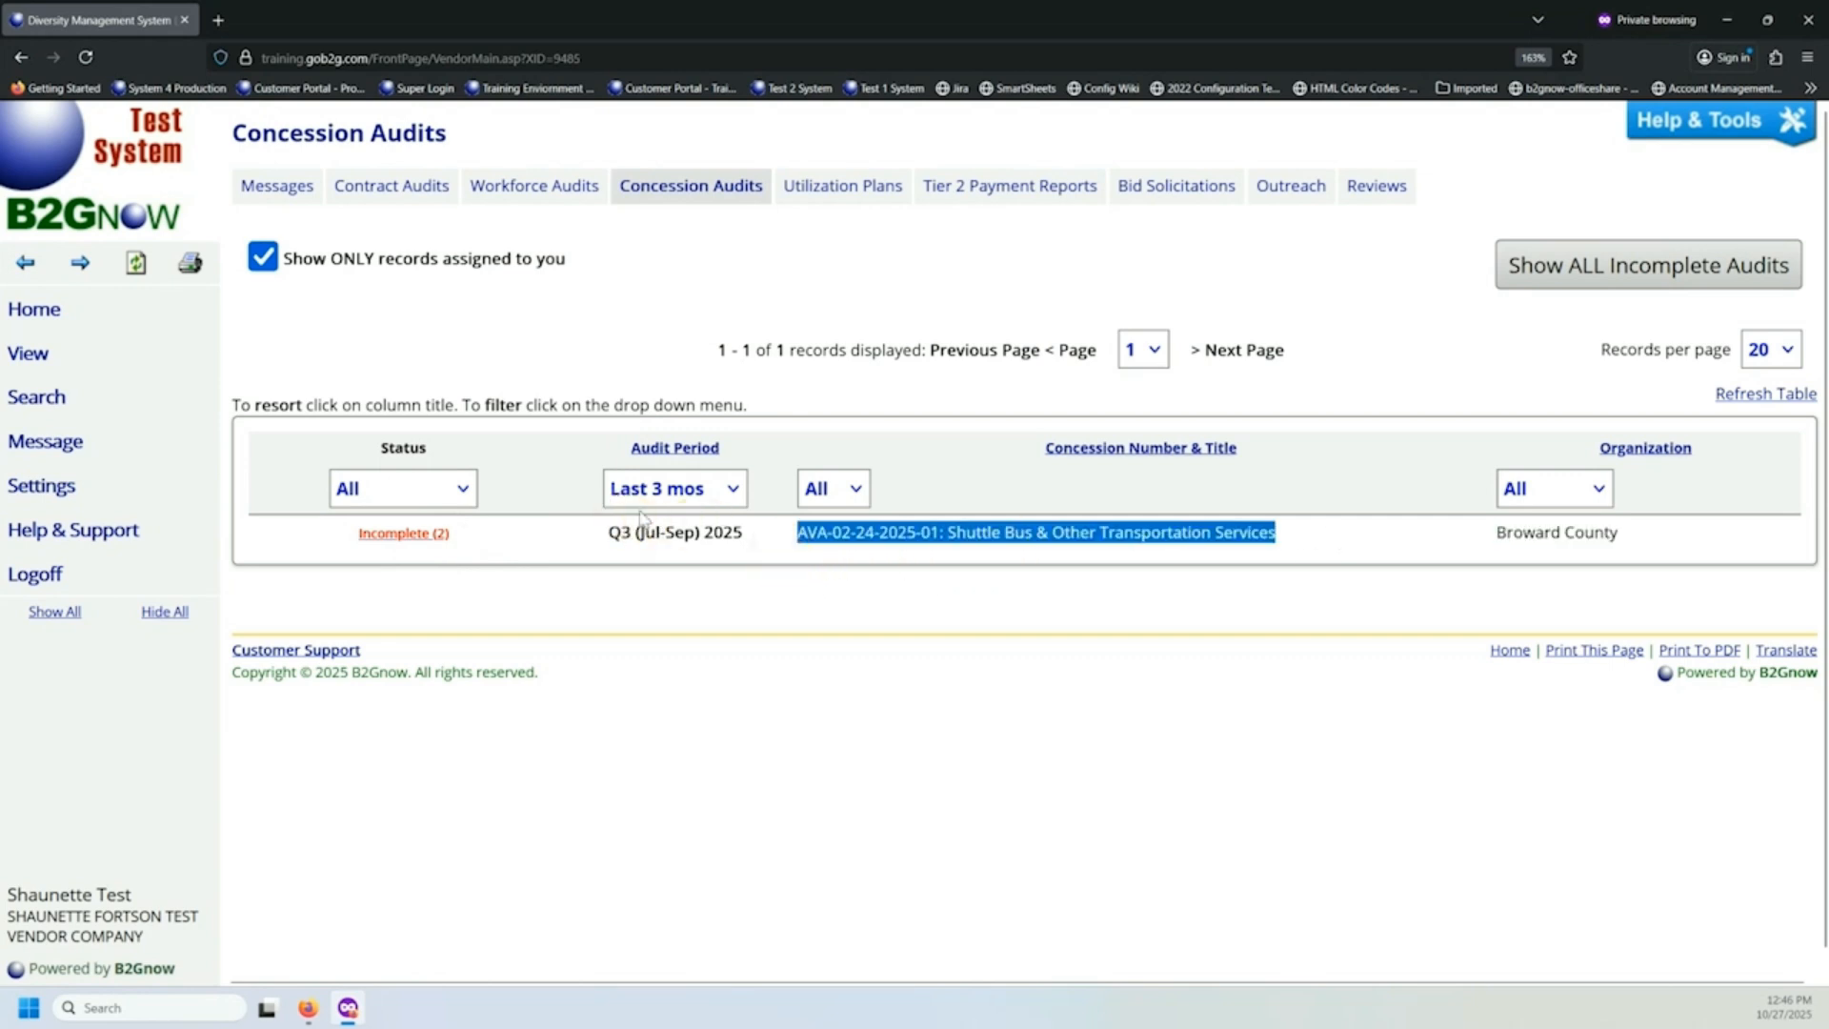
pyautogui.click(263, 257)
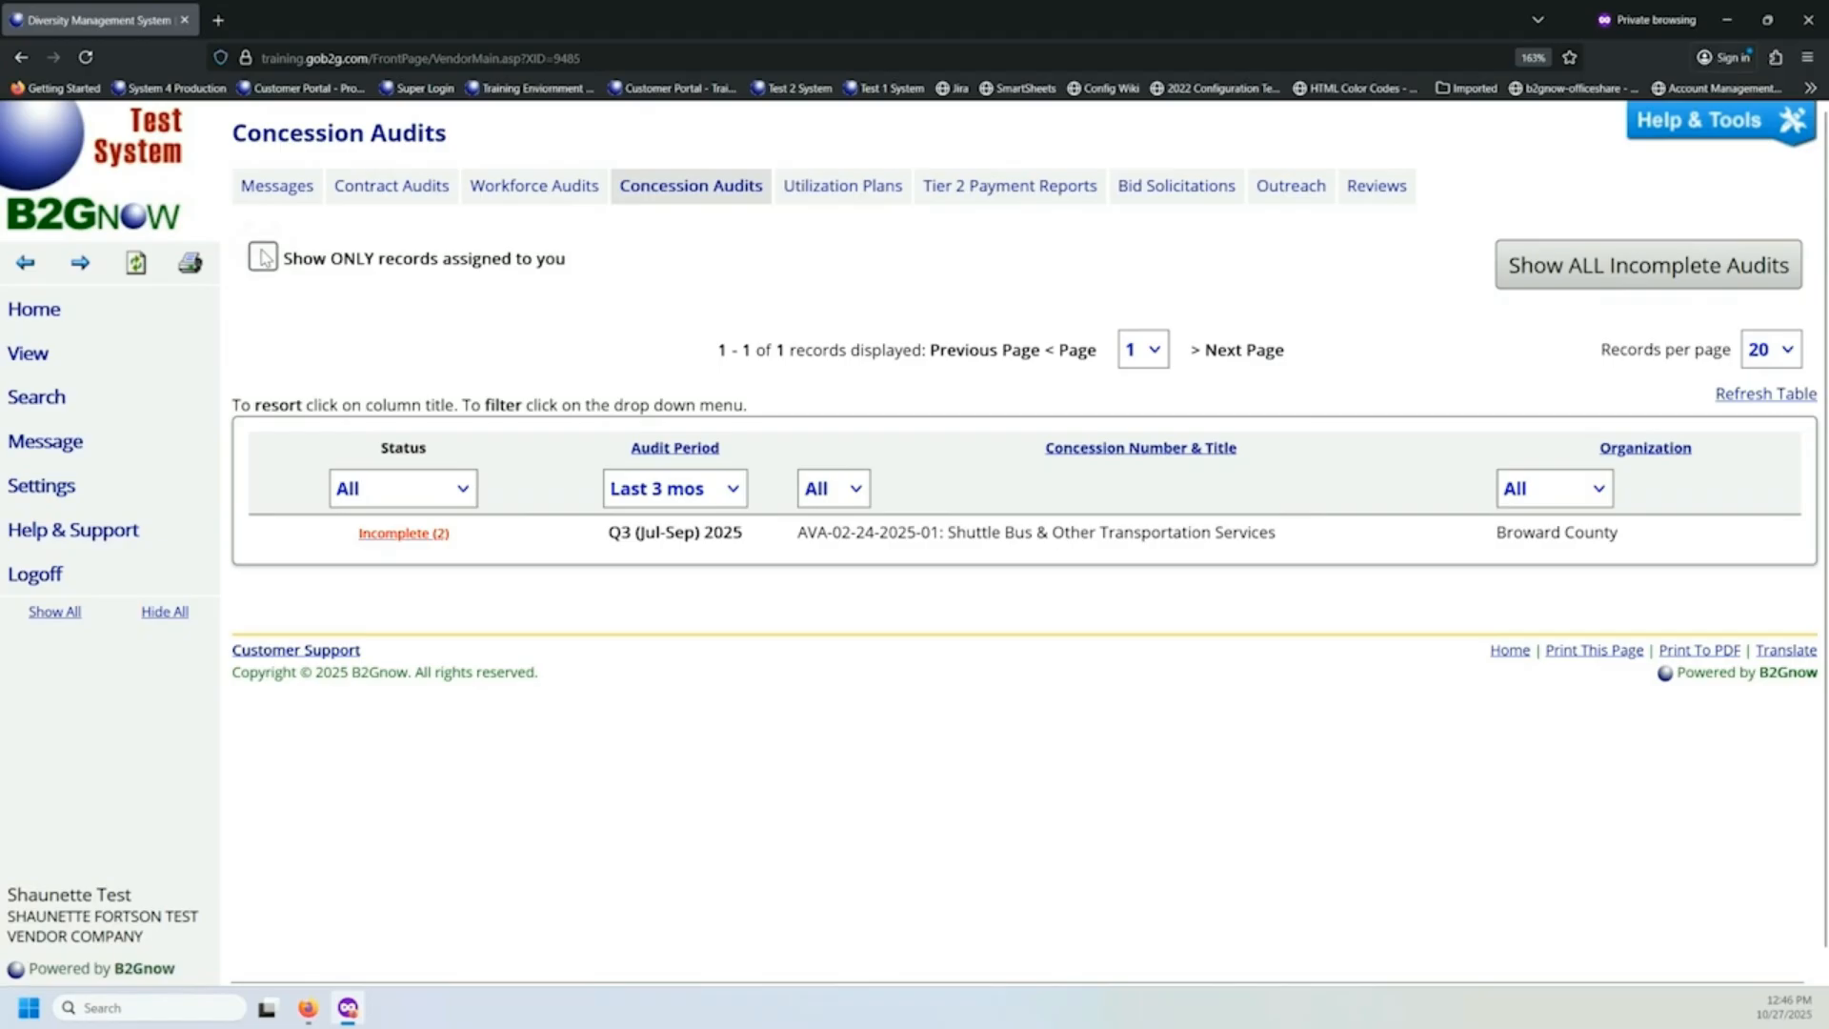
pyautogui.click(654, 503)
pyautogui.click(652, 529)
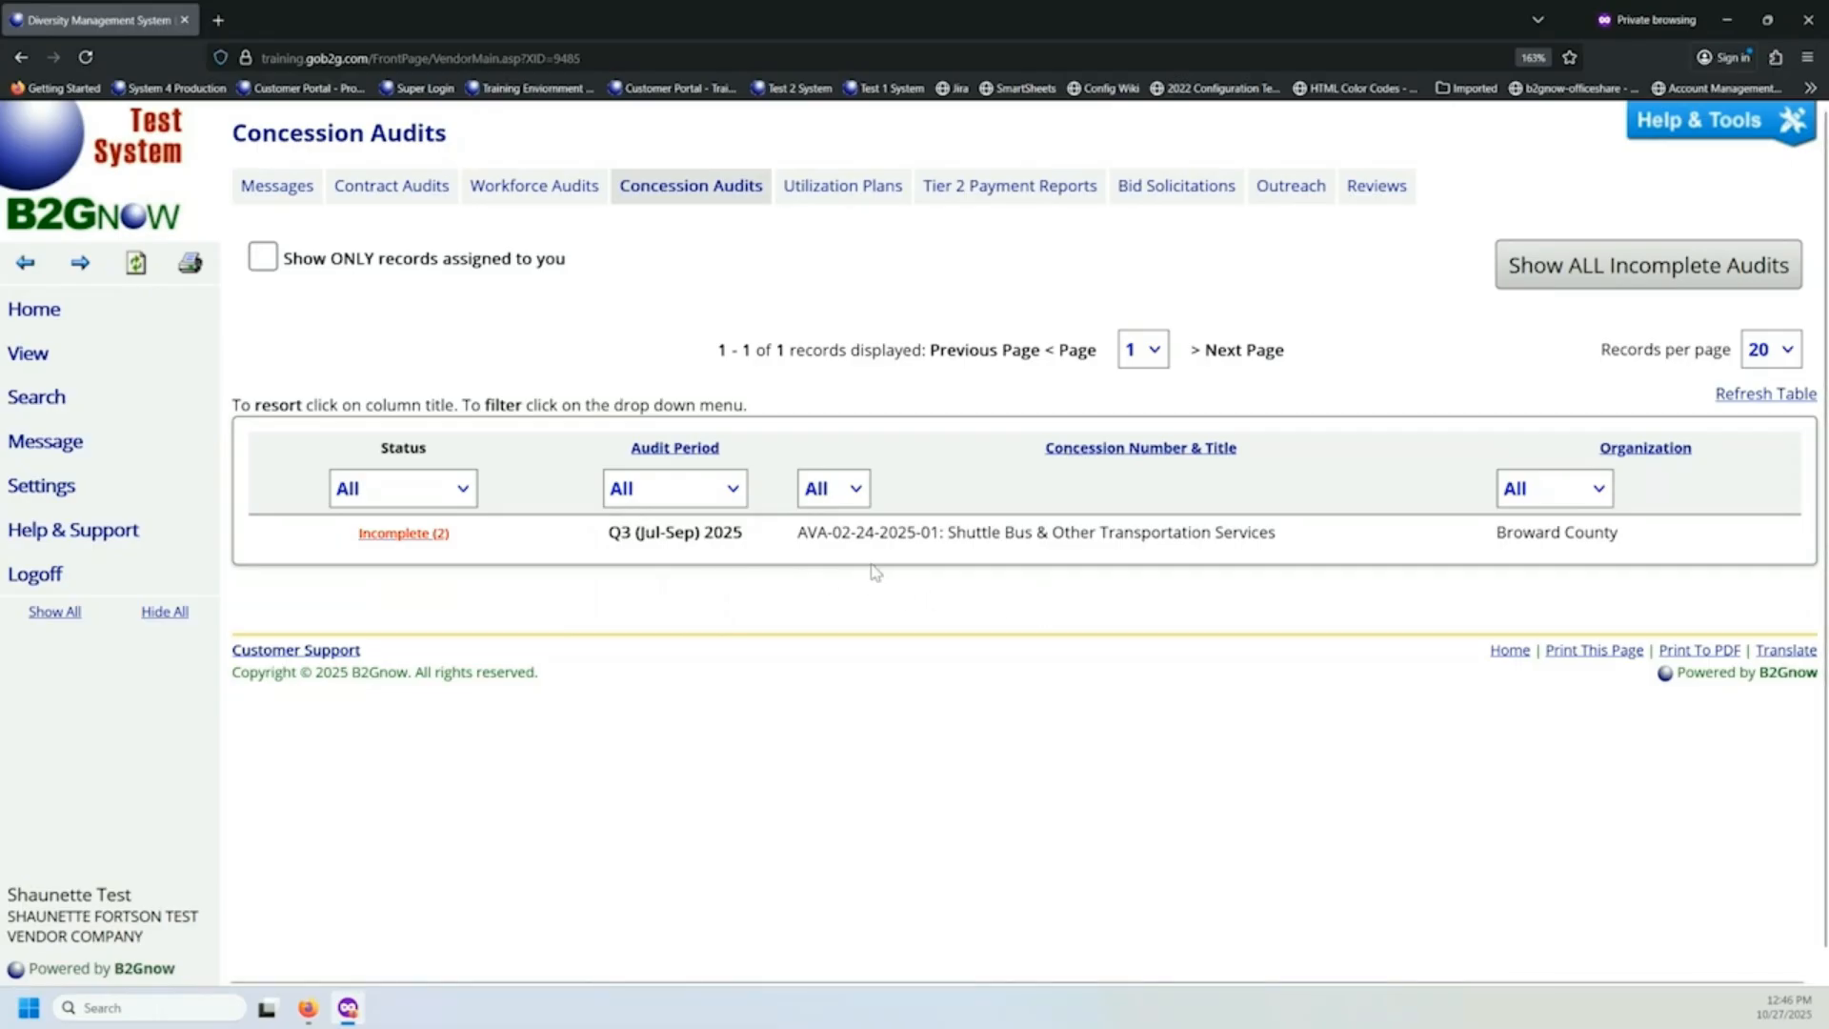
# Open the incomplete Q3 (Jul-Sep) 2025 Broward County audit notice and review its audit details and compliance officer contact.
pyautogui.click(404, 534)
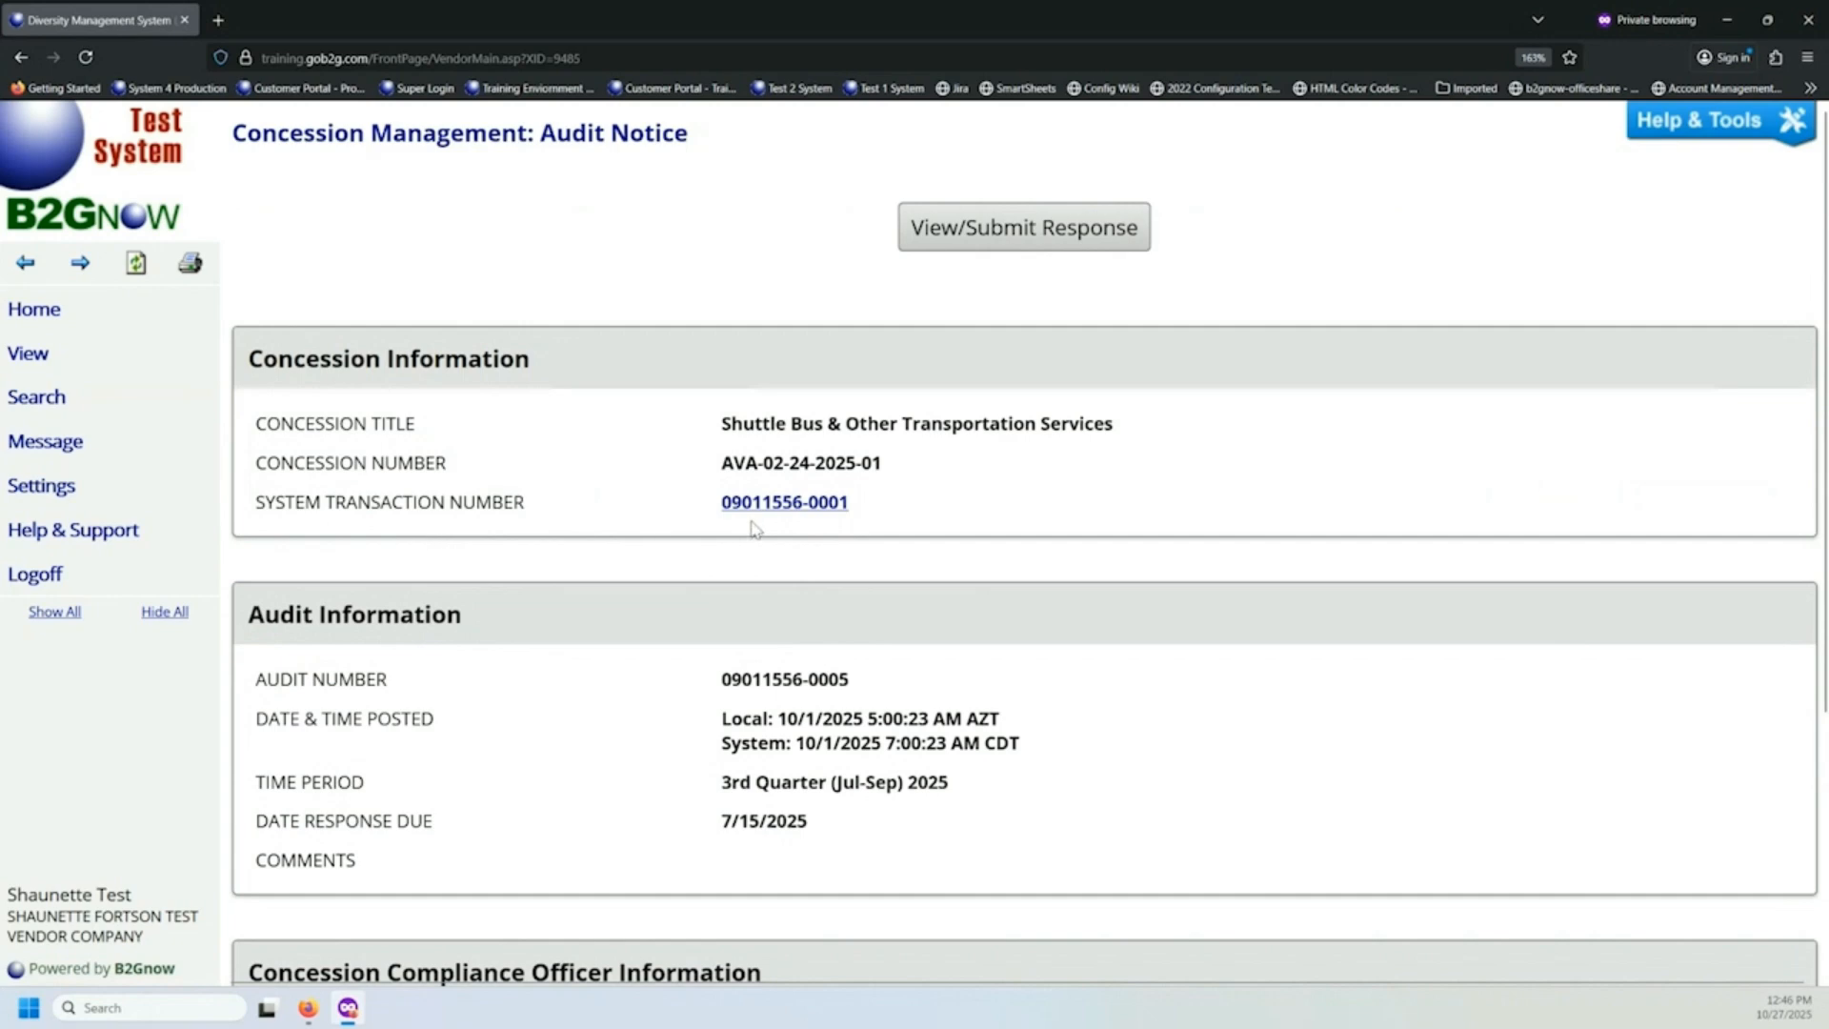
pyautogui.scroll(-5, 734, 519)
pyautogui.scroll(5, 709, 547)
pyautogui.scroll(-3, 746, 511)
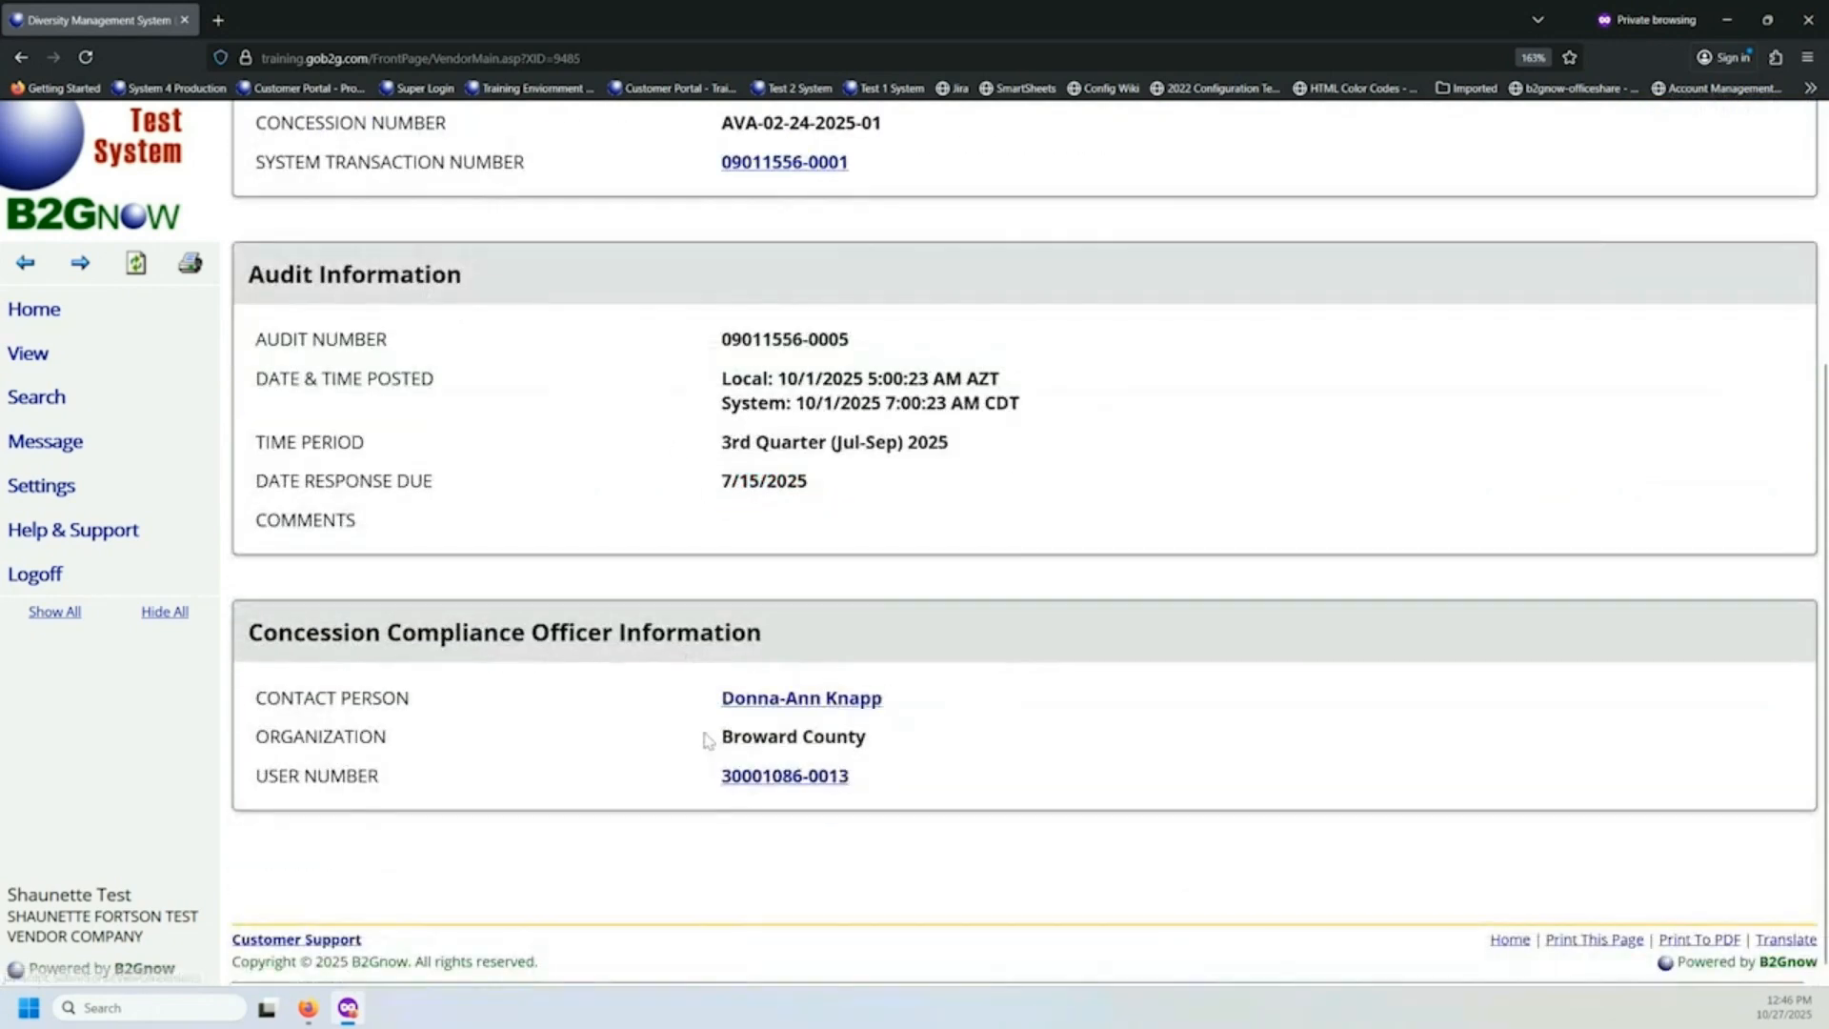
pyautogui.moveTo(686, 706); pyautogui.dragTo(922, 720)
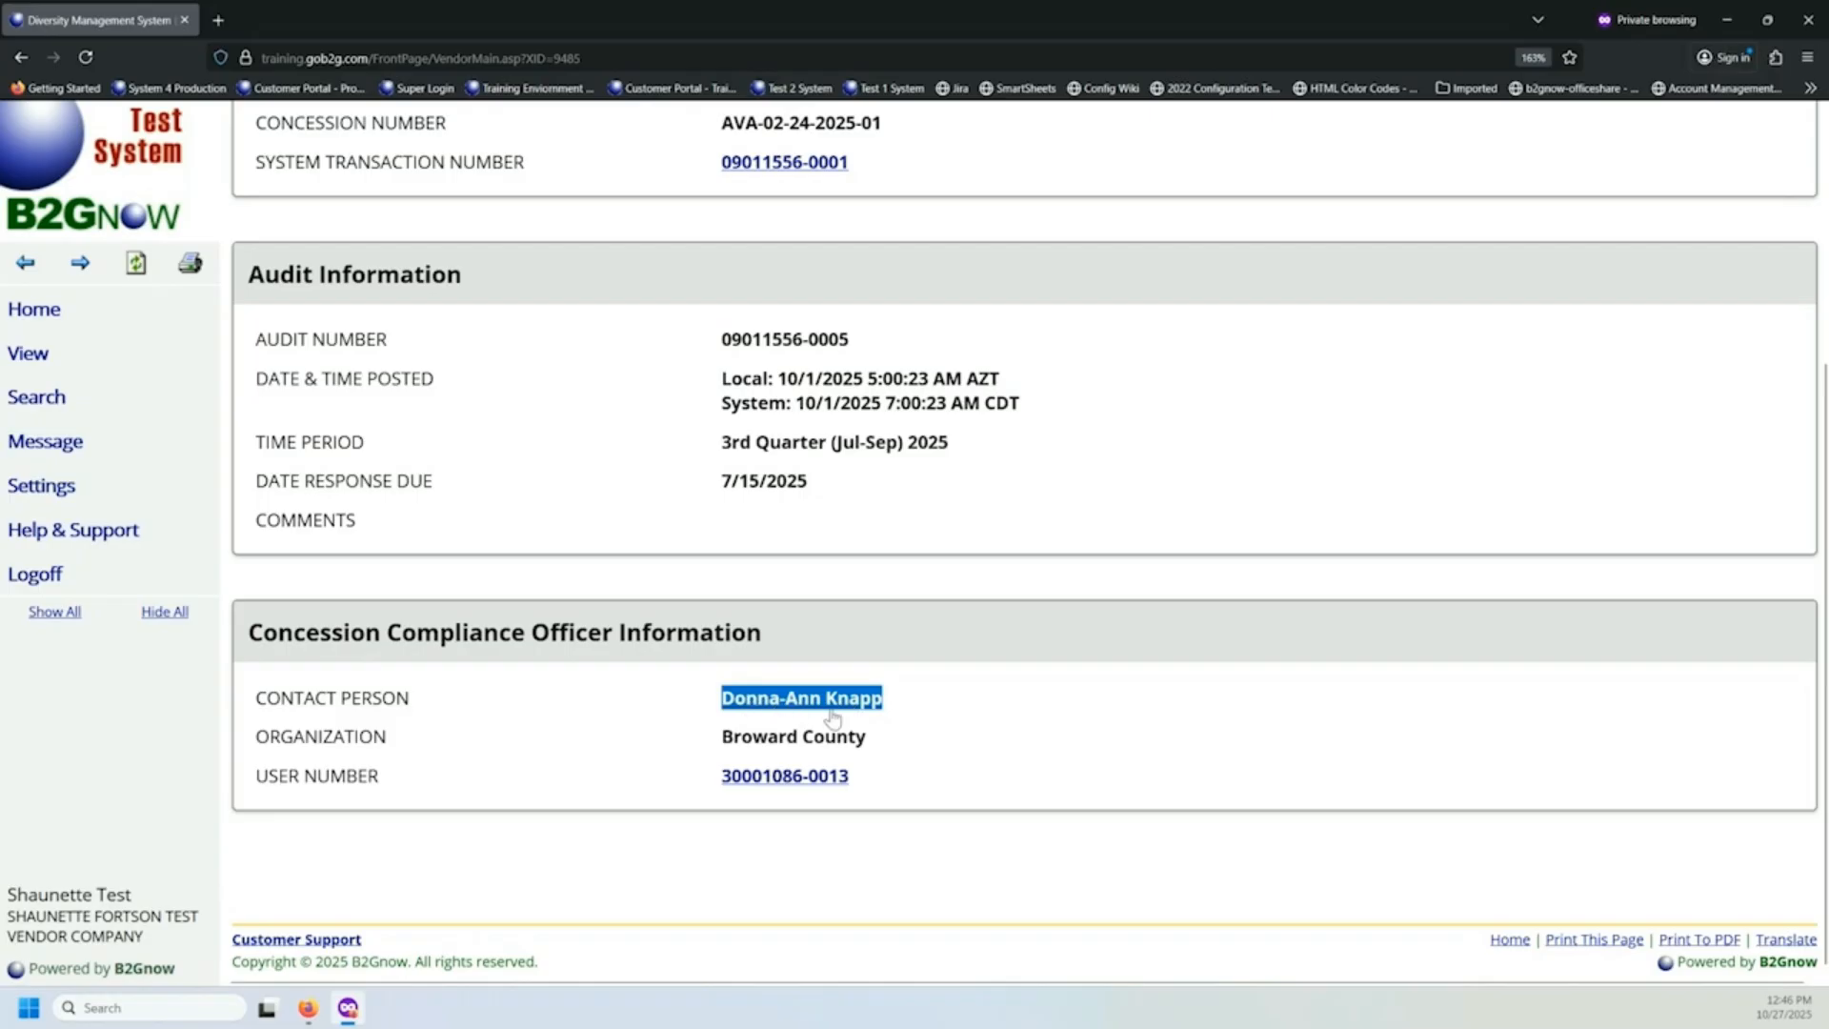
pyautogui.scroll(3, 571, 715)
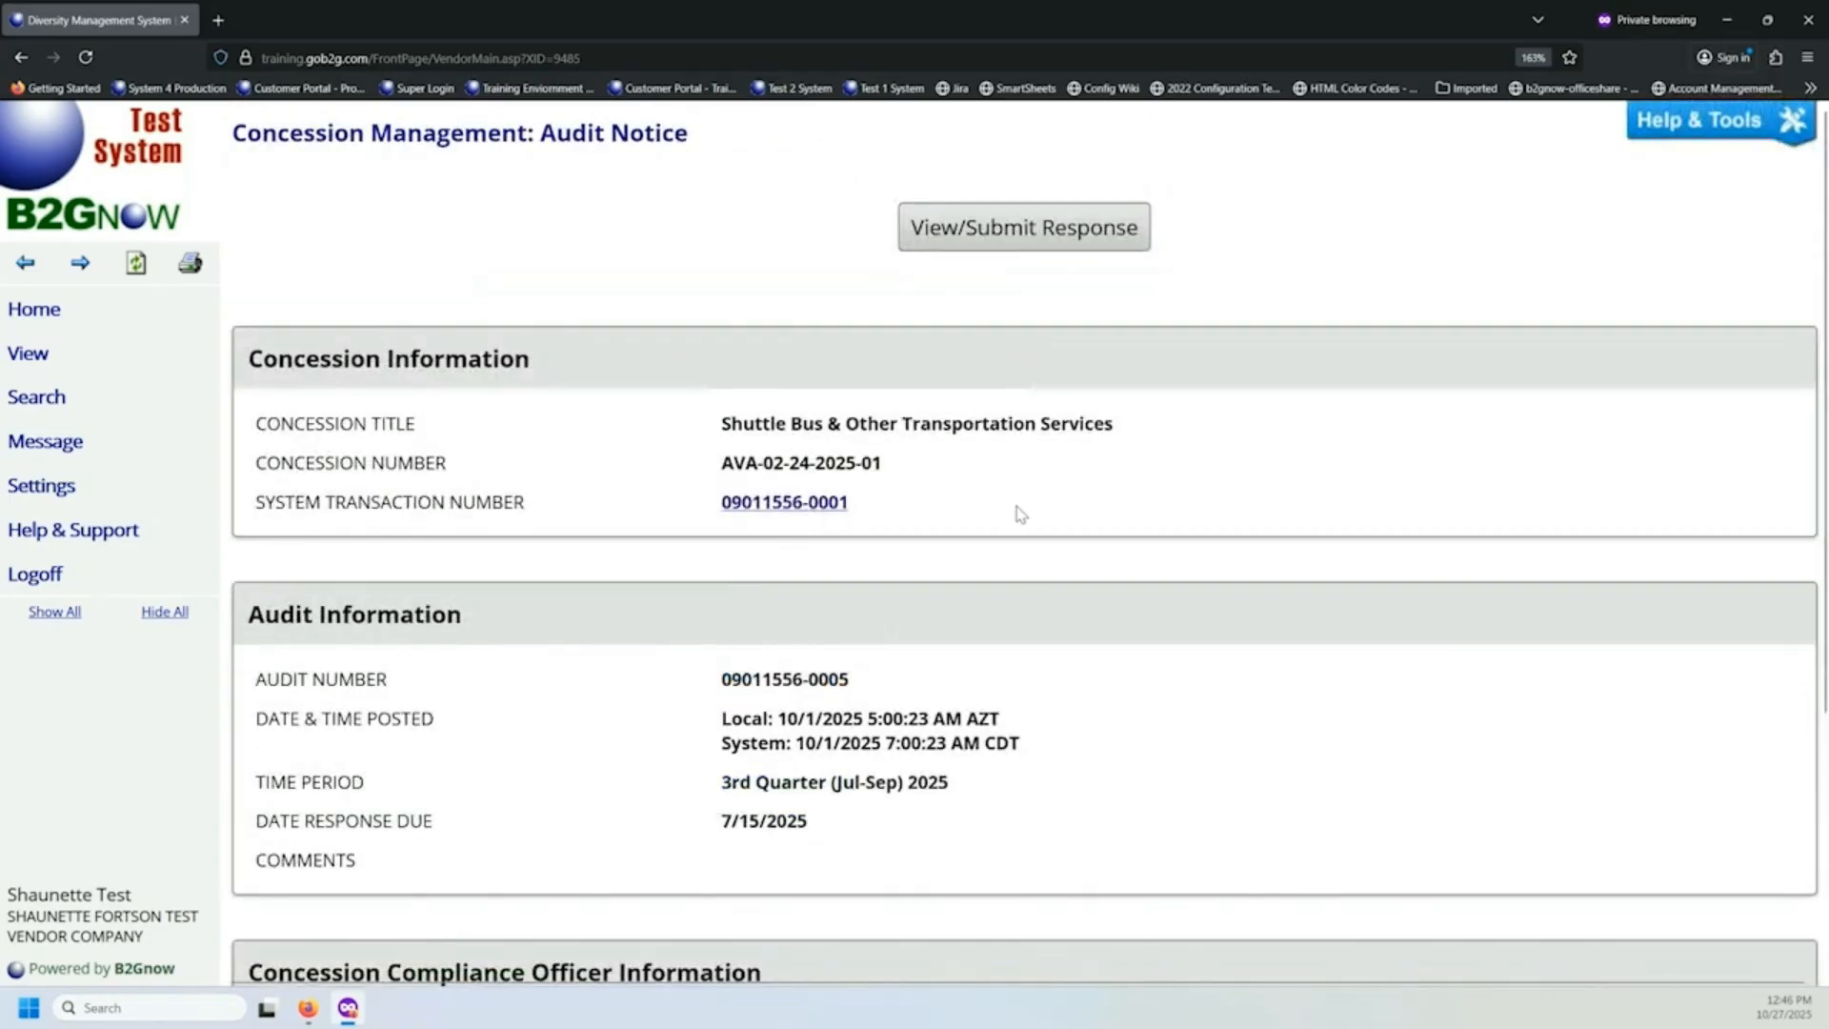
# Open the audit's response page and start the subtenant response for the Bubba's Cars Bakery revenue record.
pyautogui.click(951, 225)
pyautogui.scroll(-5, 989, 274)
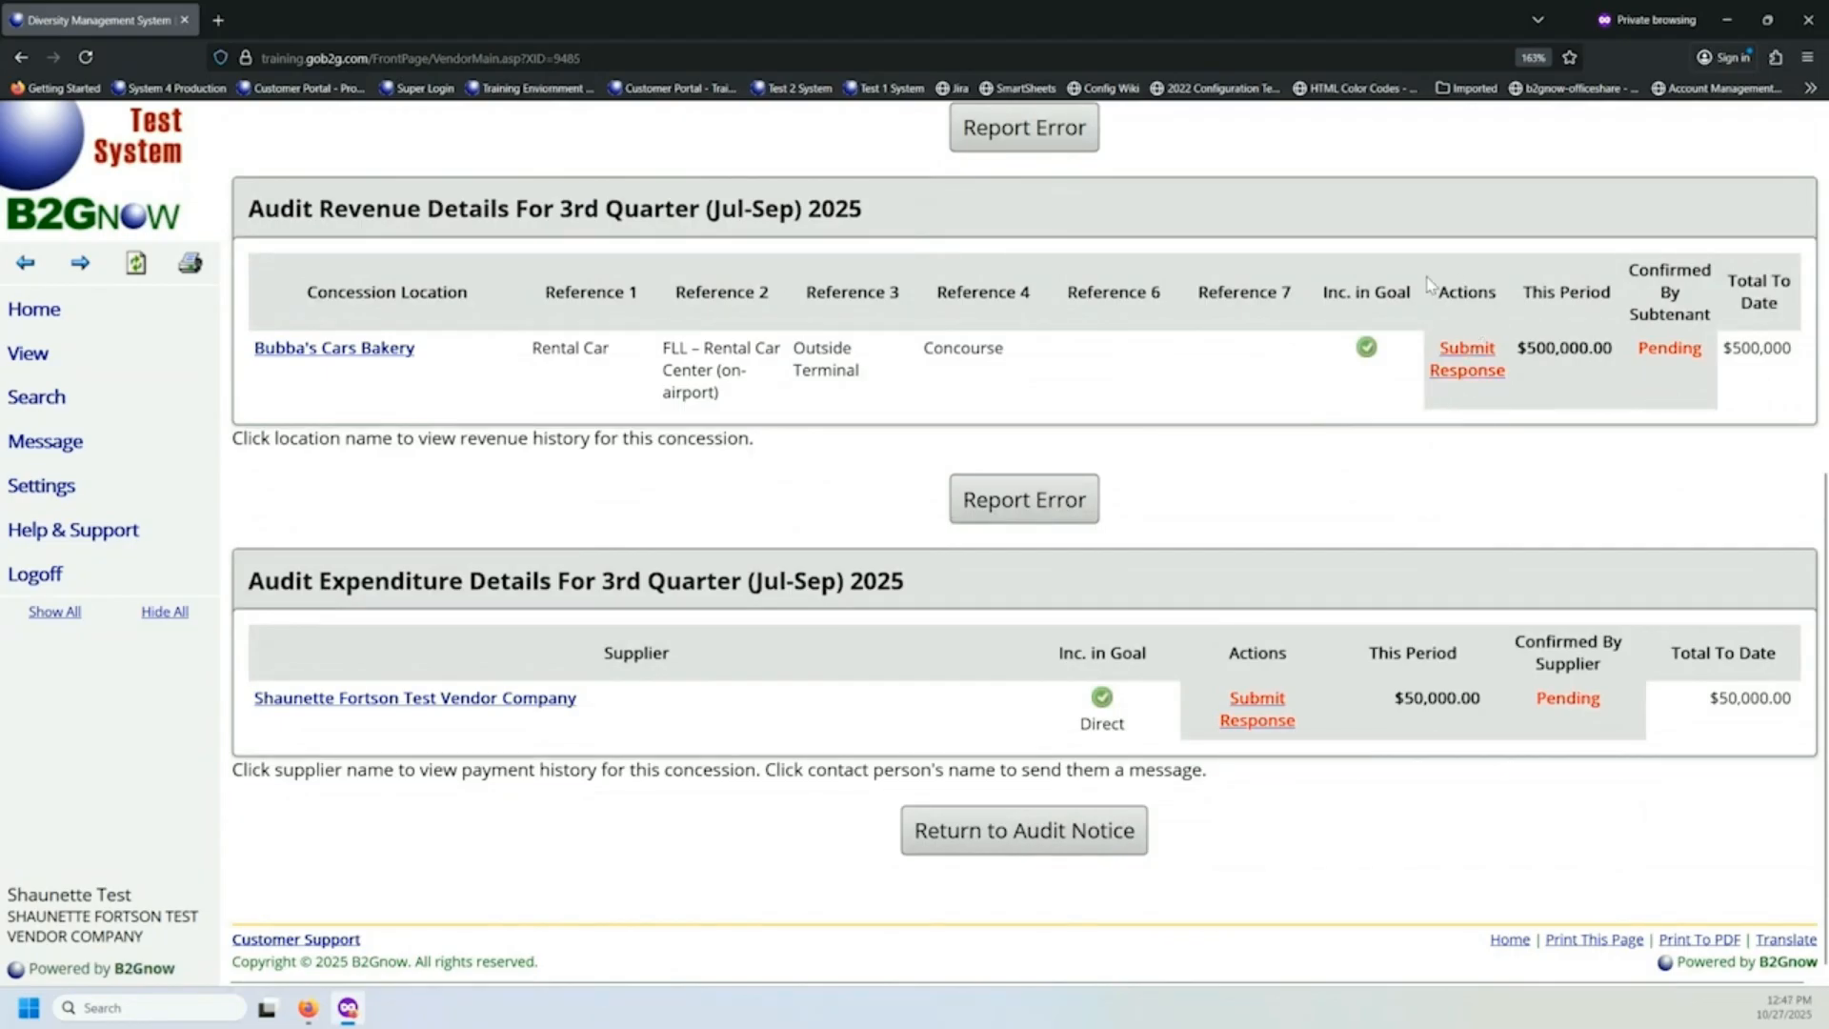
pyautogui.moveTo(1435, 294); pyautogui.dragTo(1618, 360)
pyautogui.click(1574, 381)
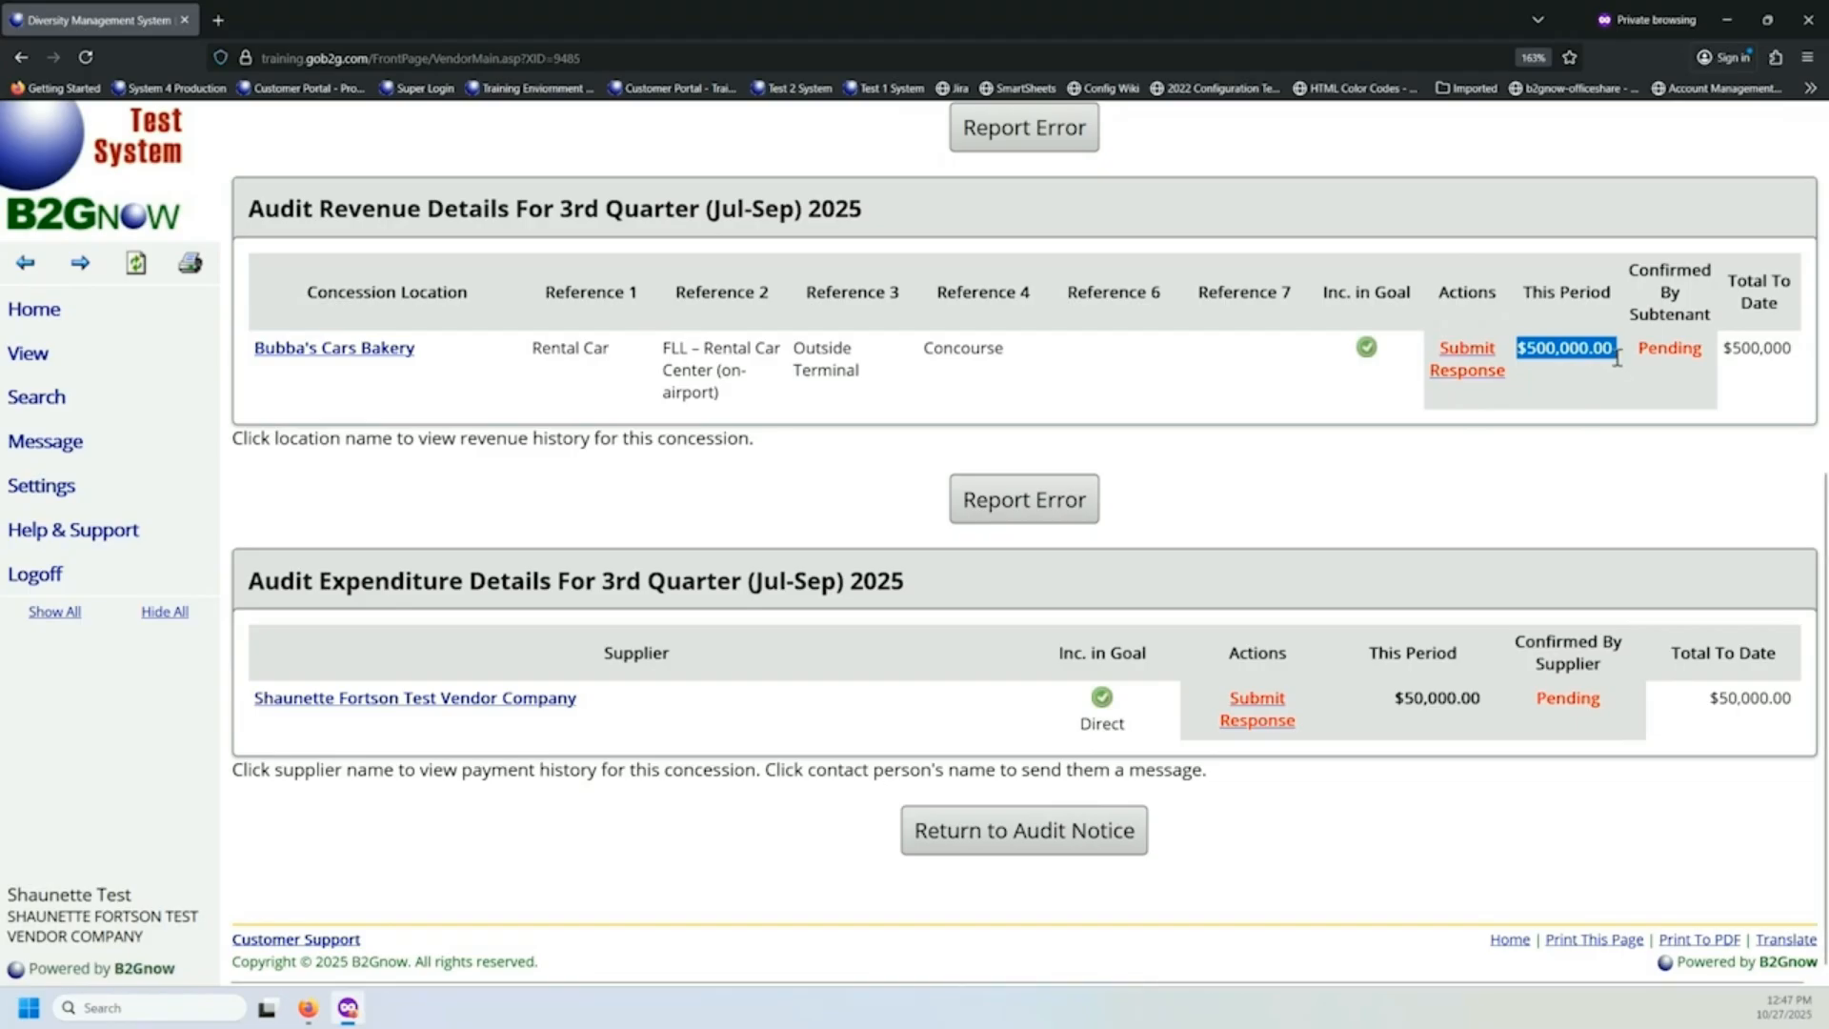
pyautogui.click(1465, 385)
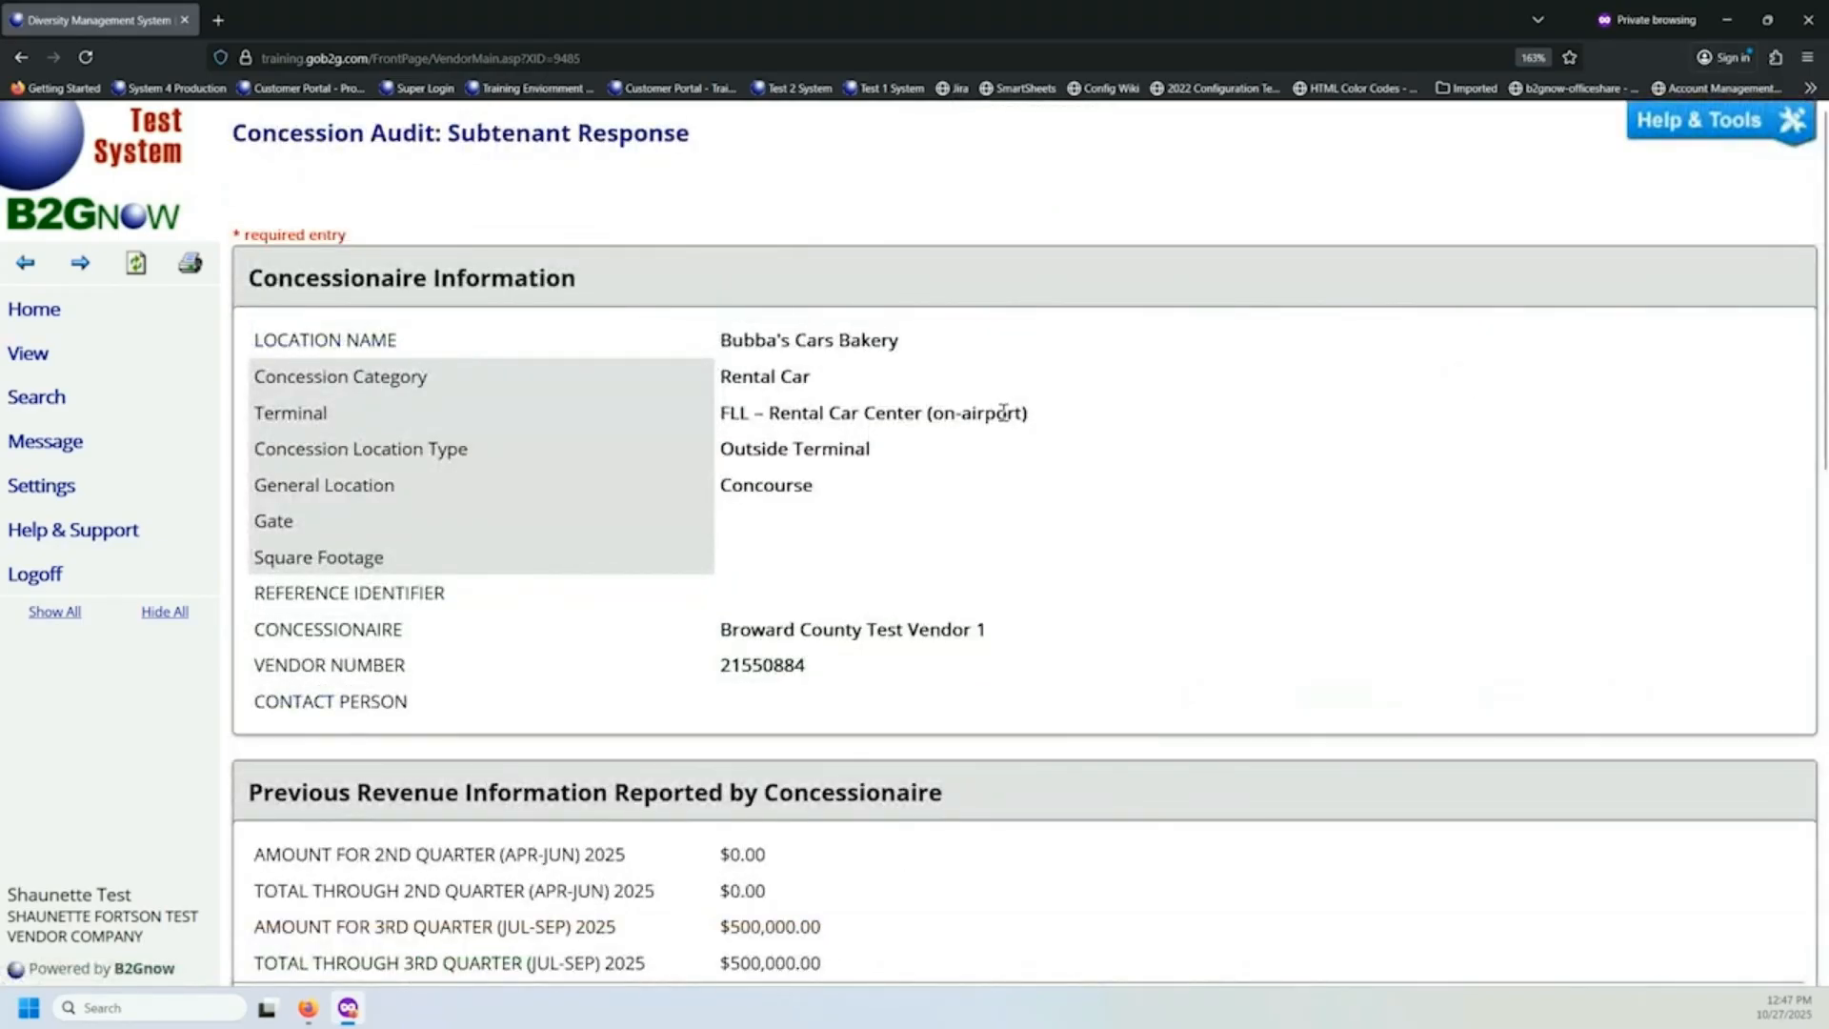
# Examine the location details, previously reported revenues and the 3rd Quarter 2025 amount in the subtenant response form.
pyautogui.scroll(-4, 991, 409)
pyautogui.scroll(-1, 963, 405)
pyautogui.scroll(5, 963, 405)
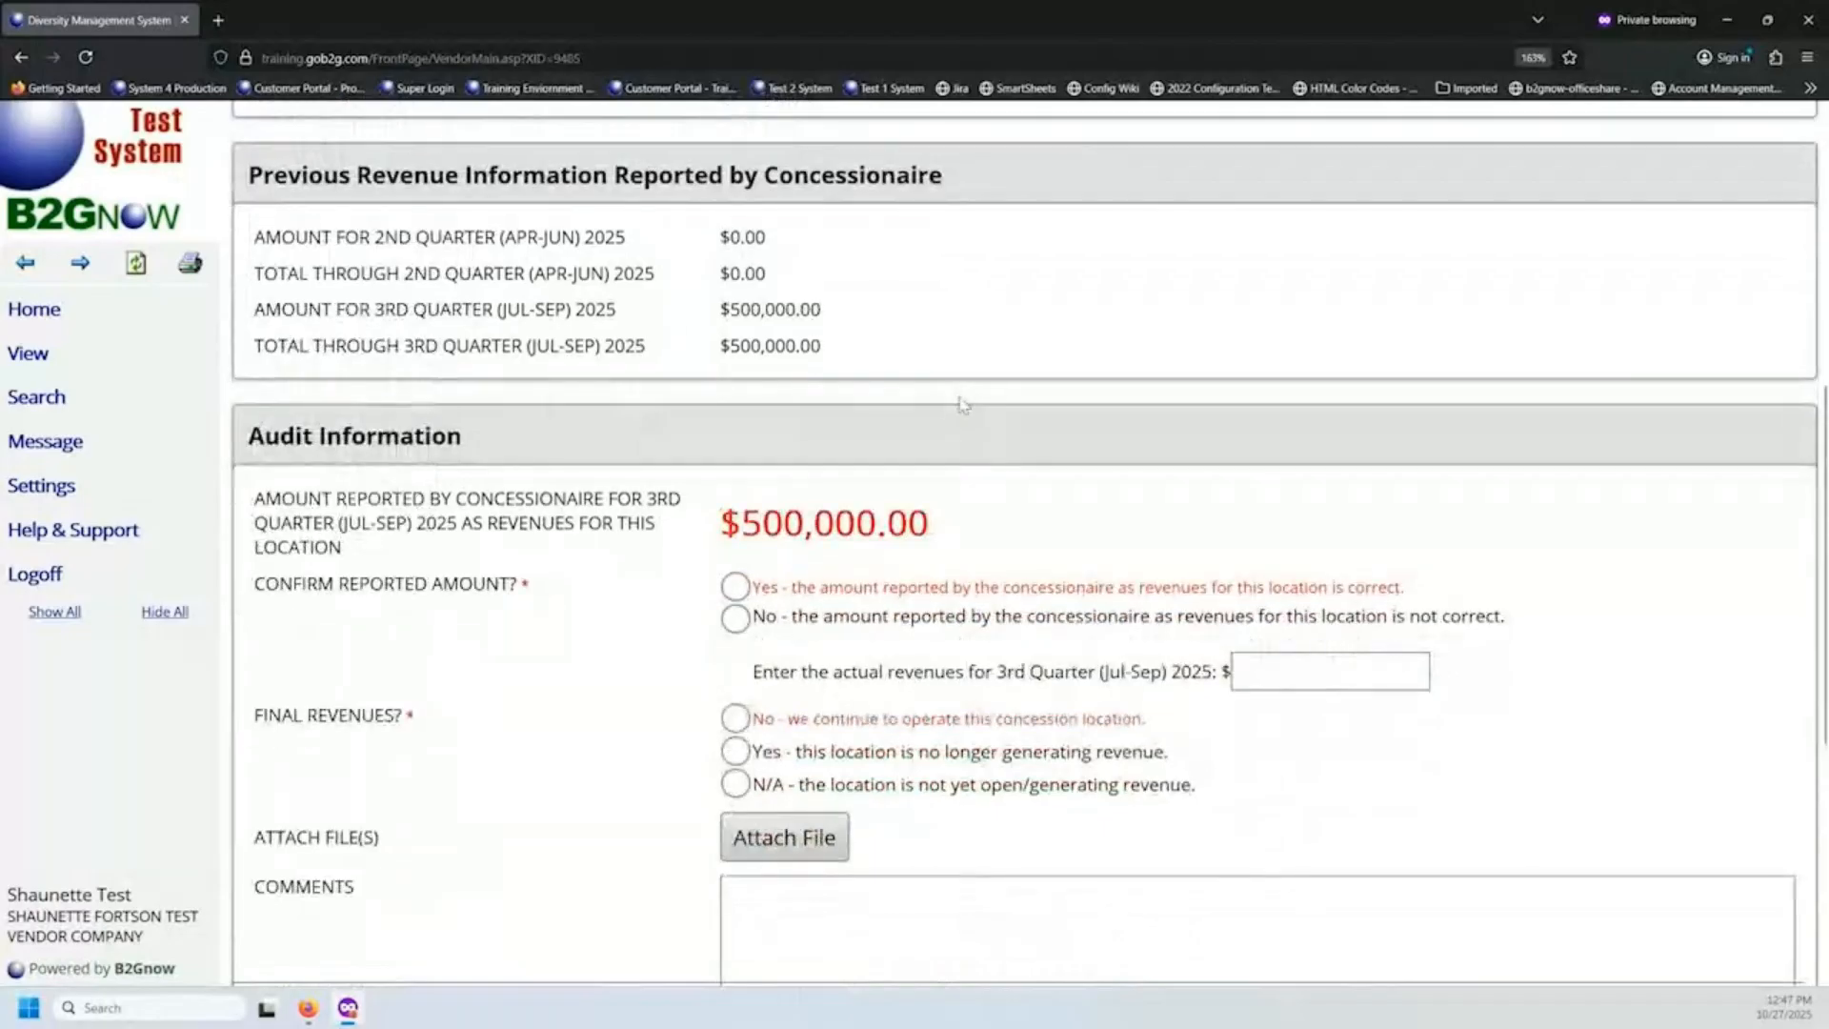
pyautogui.scroll(-2, 962, 404)
pyautogui.scroll(2, 962, 404)
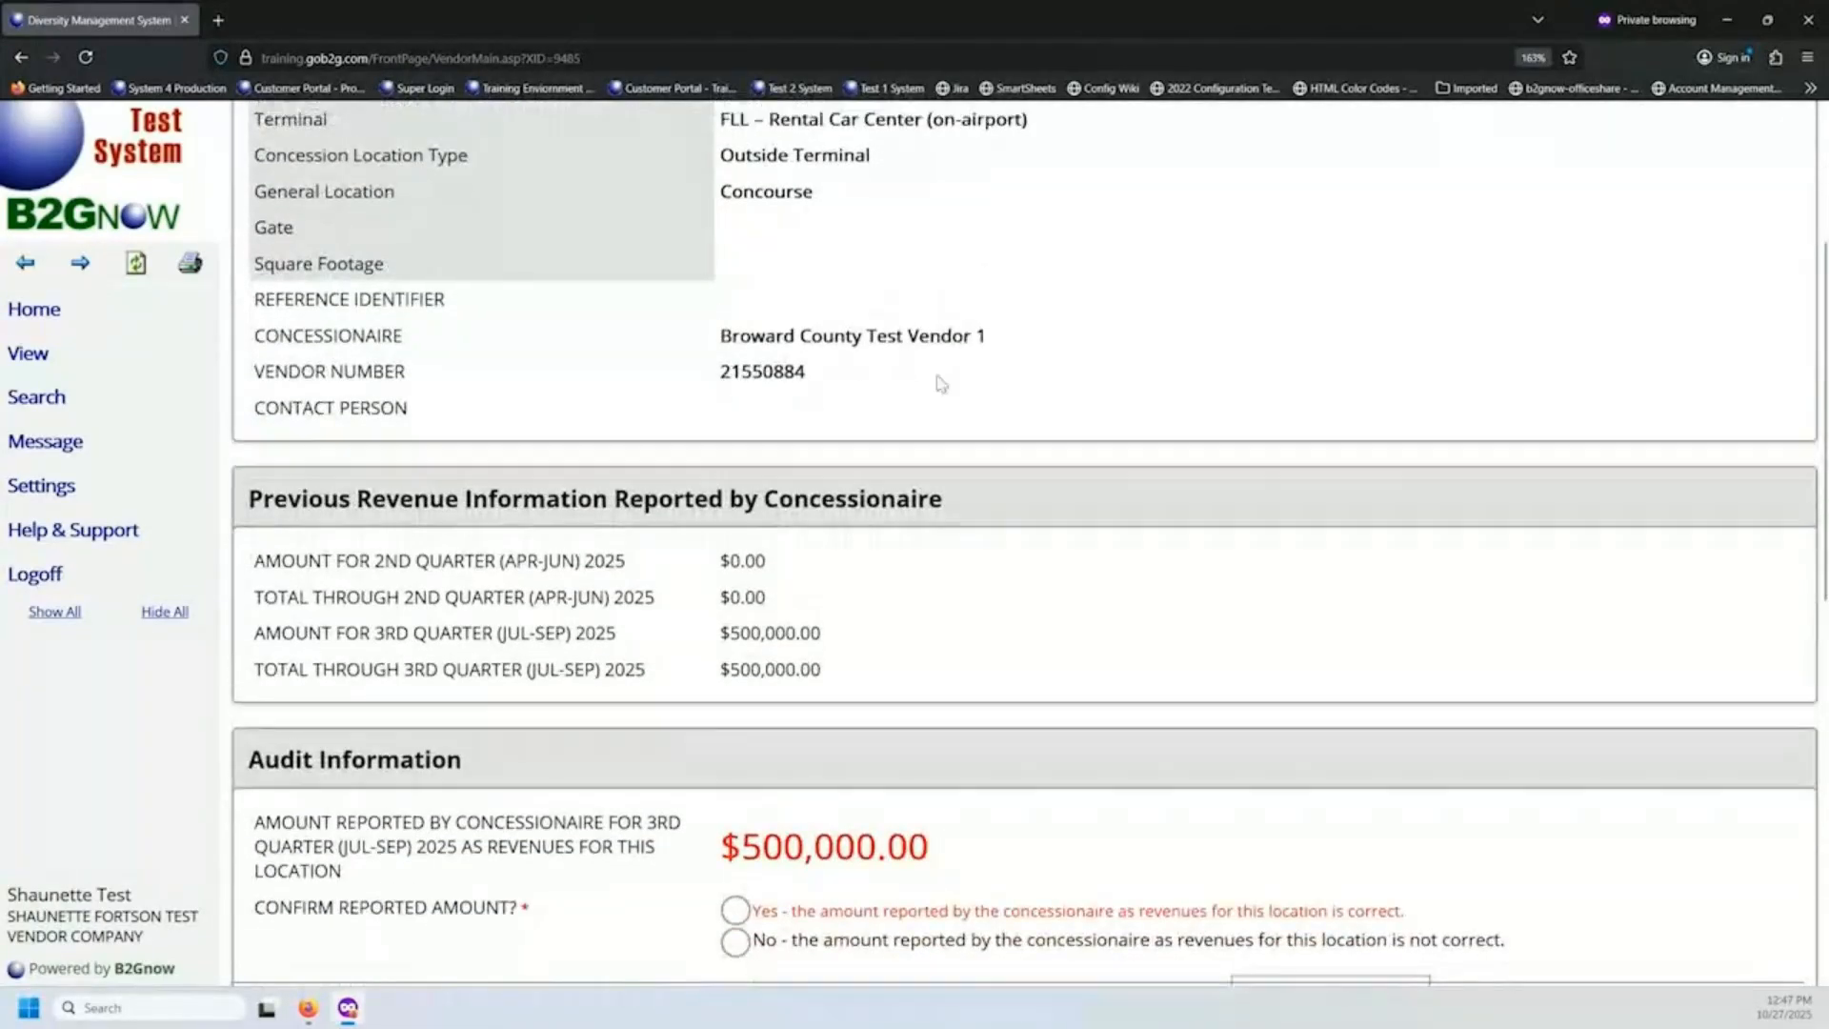
pyautogui.moveTo(477, 124); pyautogui.dragTo(221, 125)
pyautogui.scroll(-4, 667, 455)
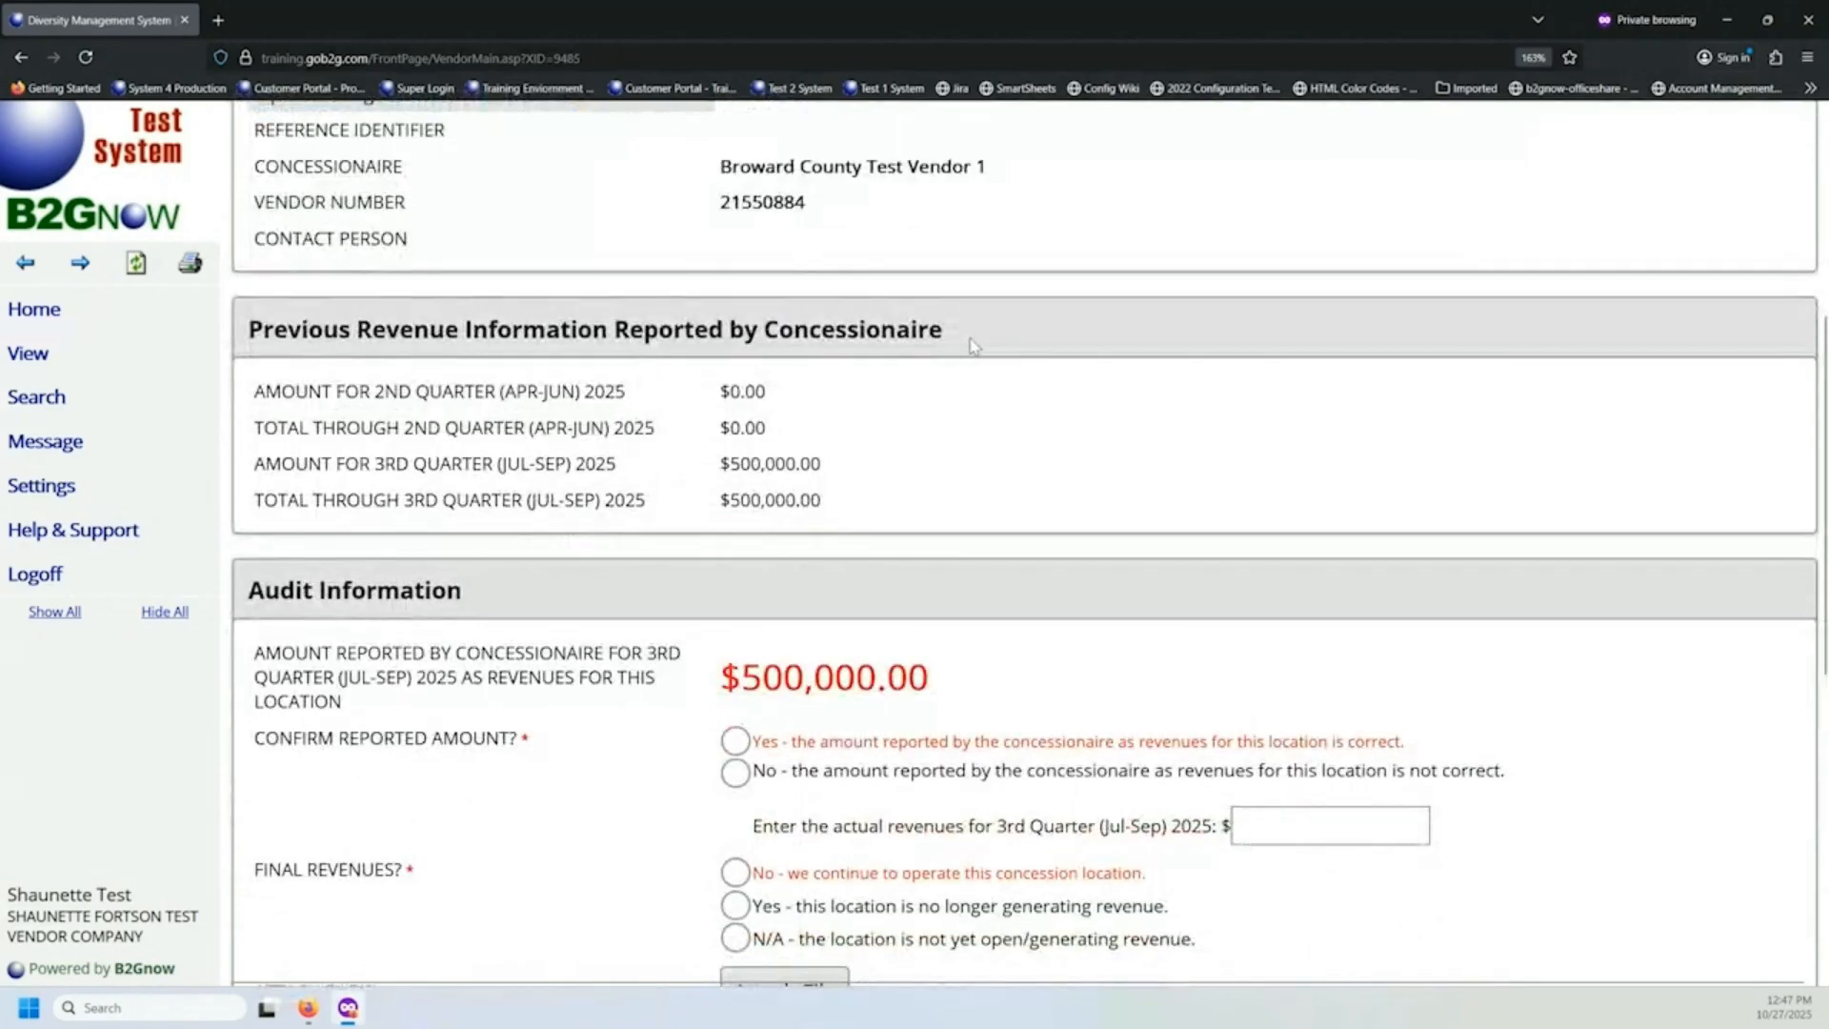
pyautogui.moveTo(972, 339); pyautogui.dragTo(251, 333)
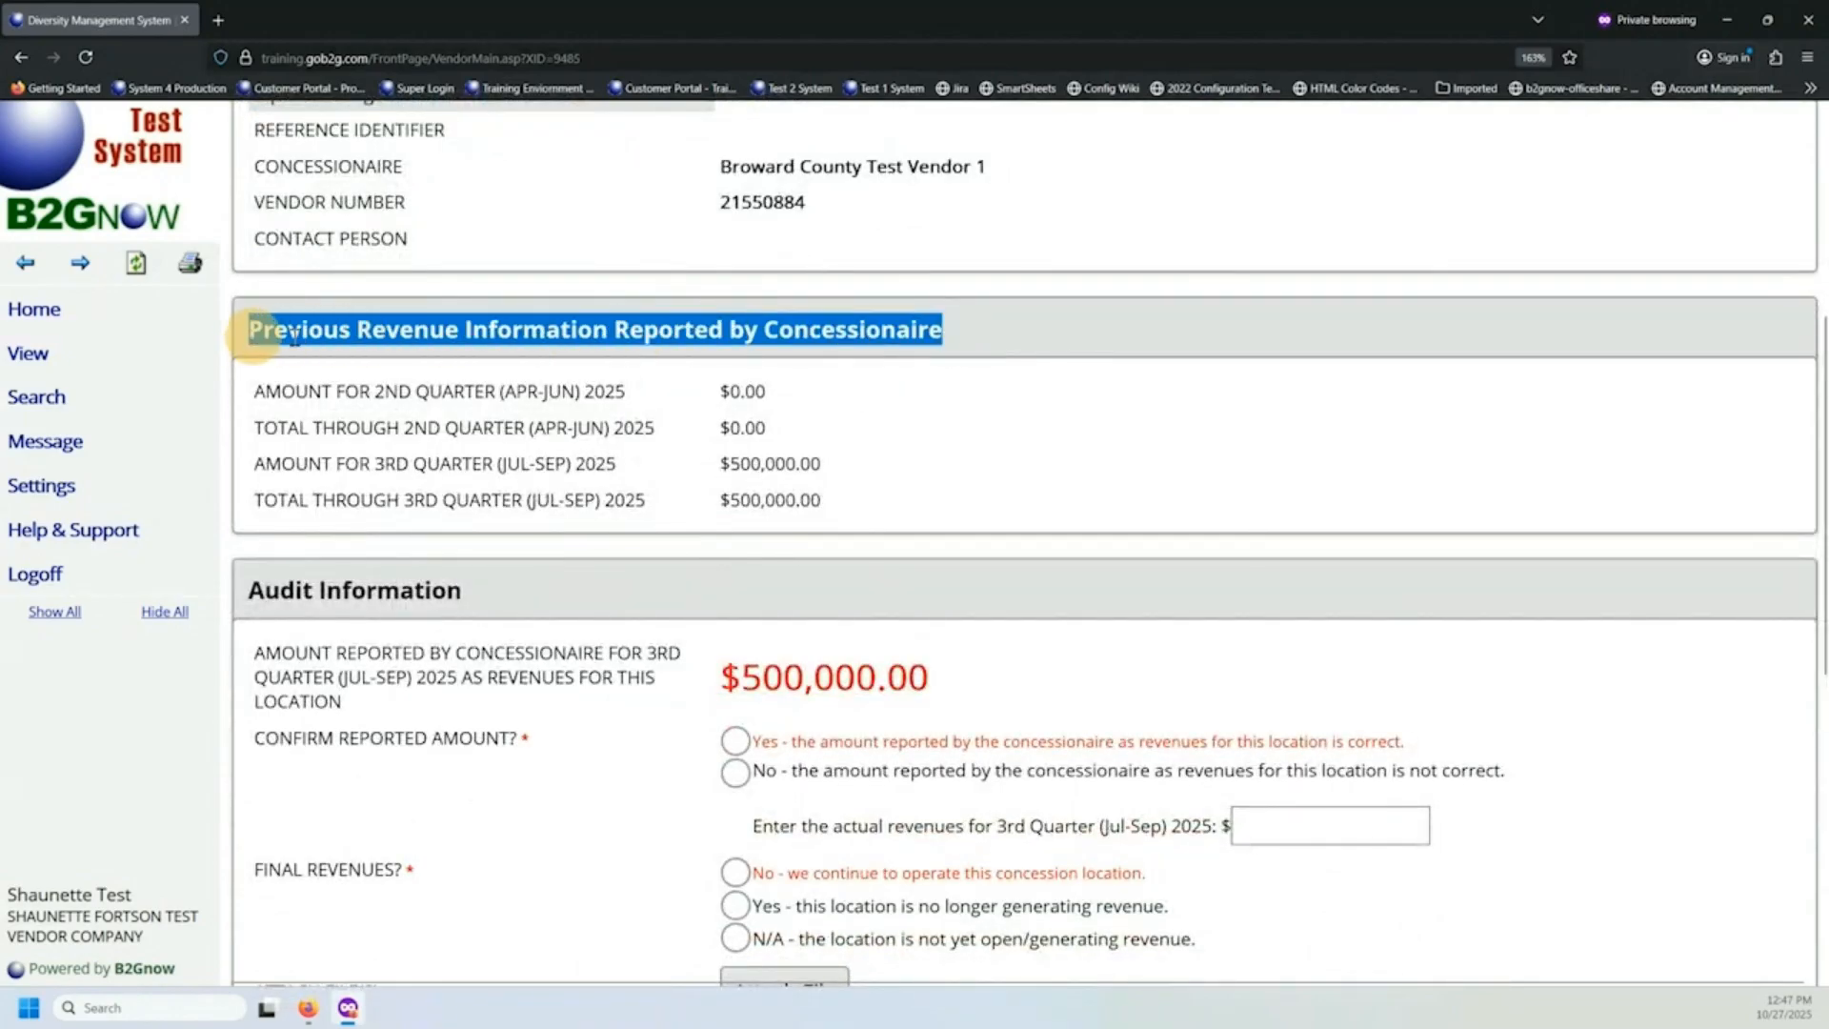
pyautogui.scroll(-4, 476, 305)
pyautogui.moveTo(471, 286); pyautogui.dragTo(245, 278)
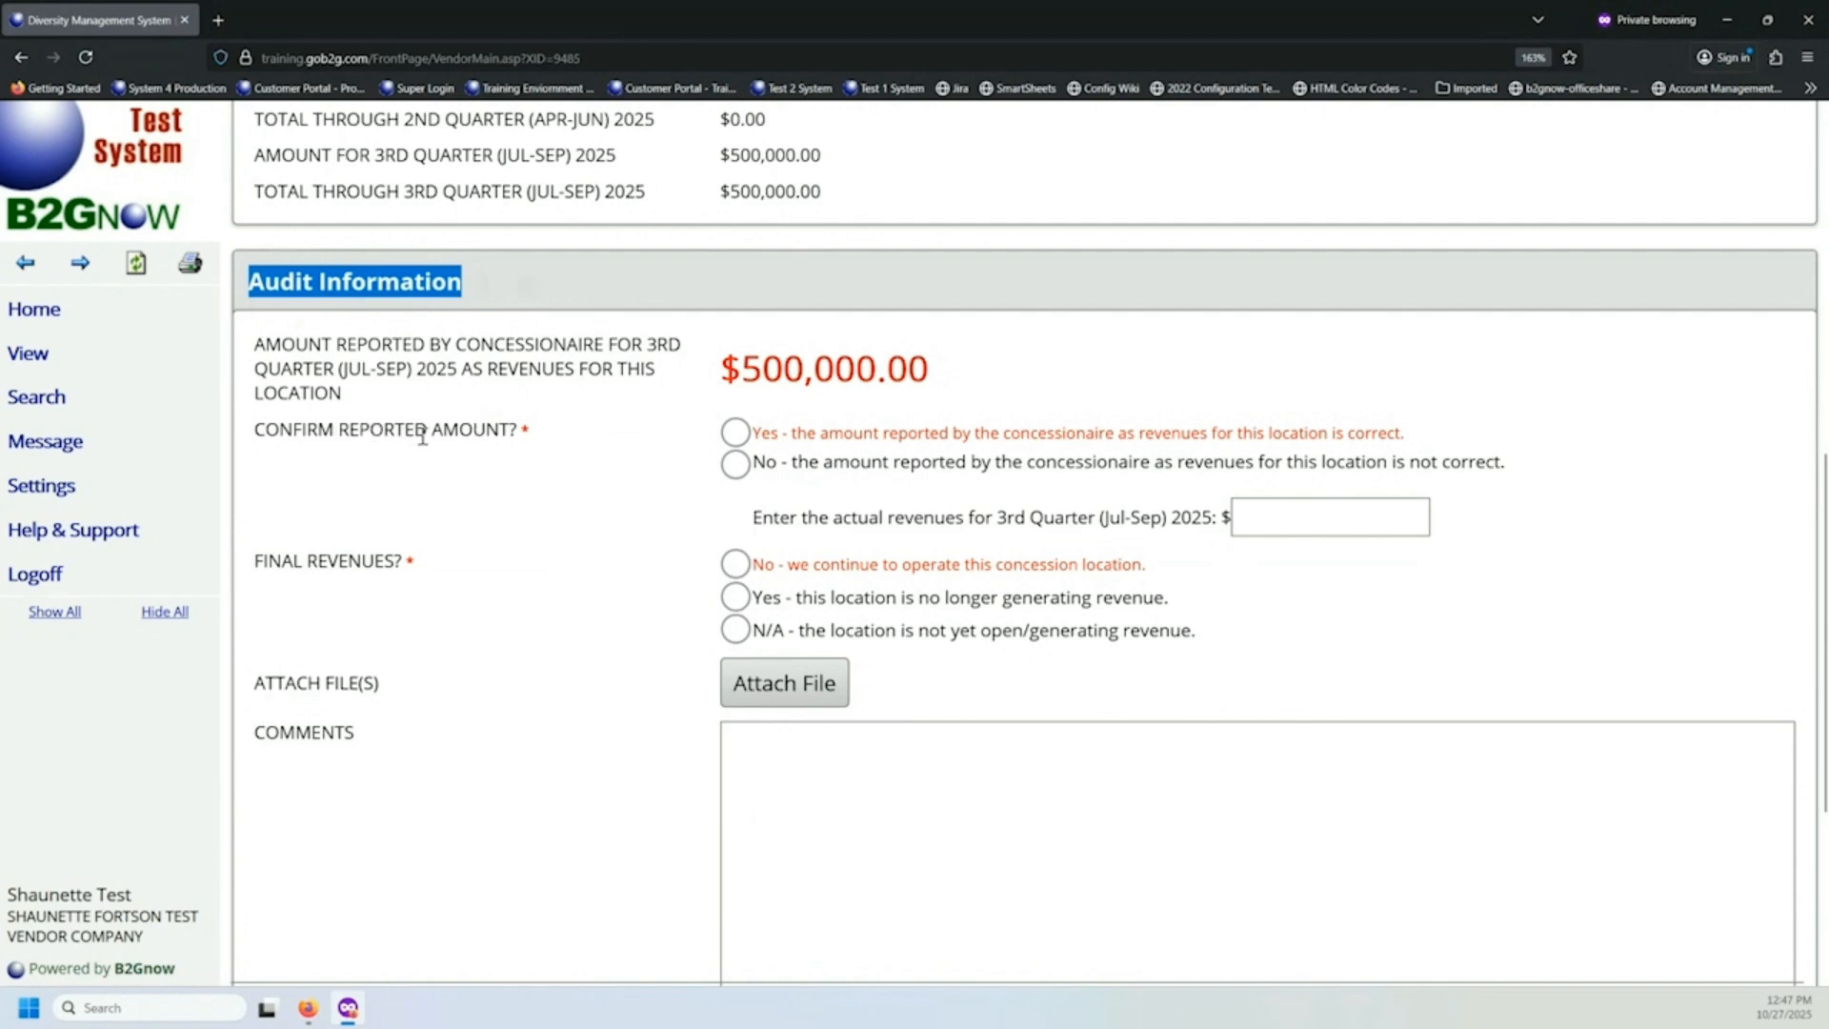
pyautogui.click(748, 366)
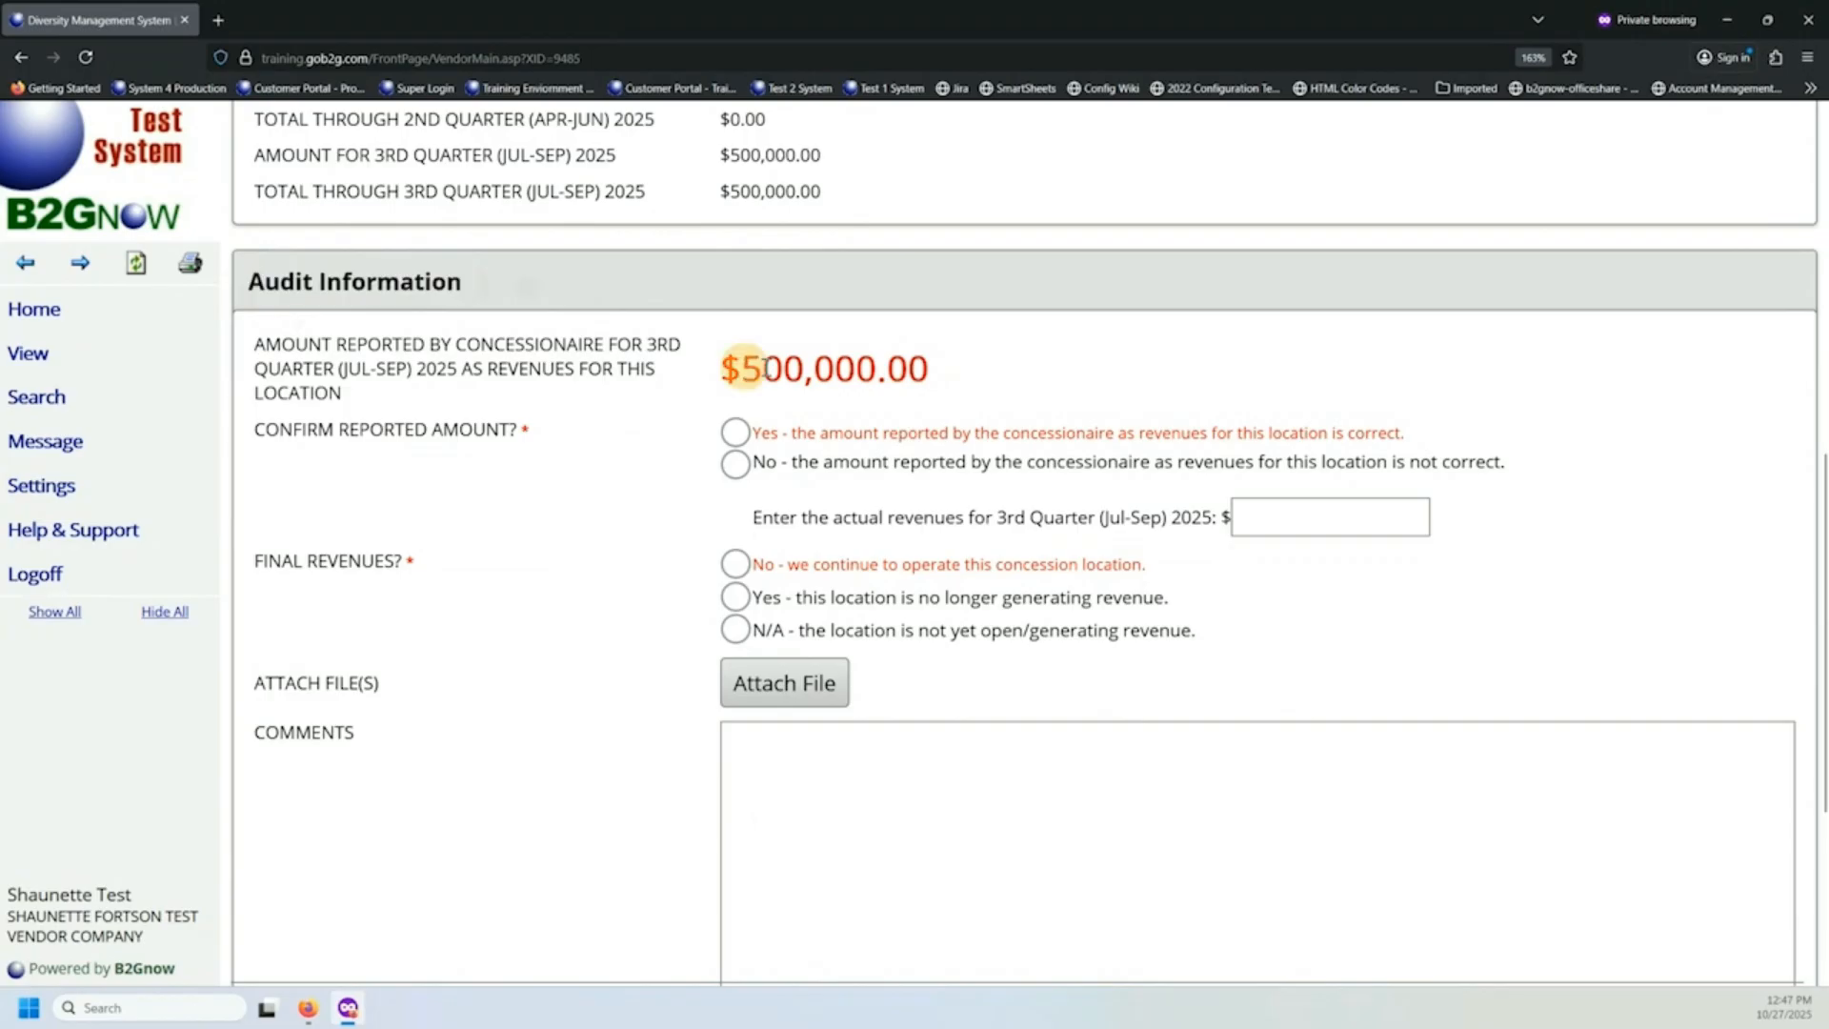
pyautogui.moveTo(748, 367); pyautogui.dragTo(822, 369)
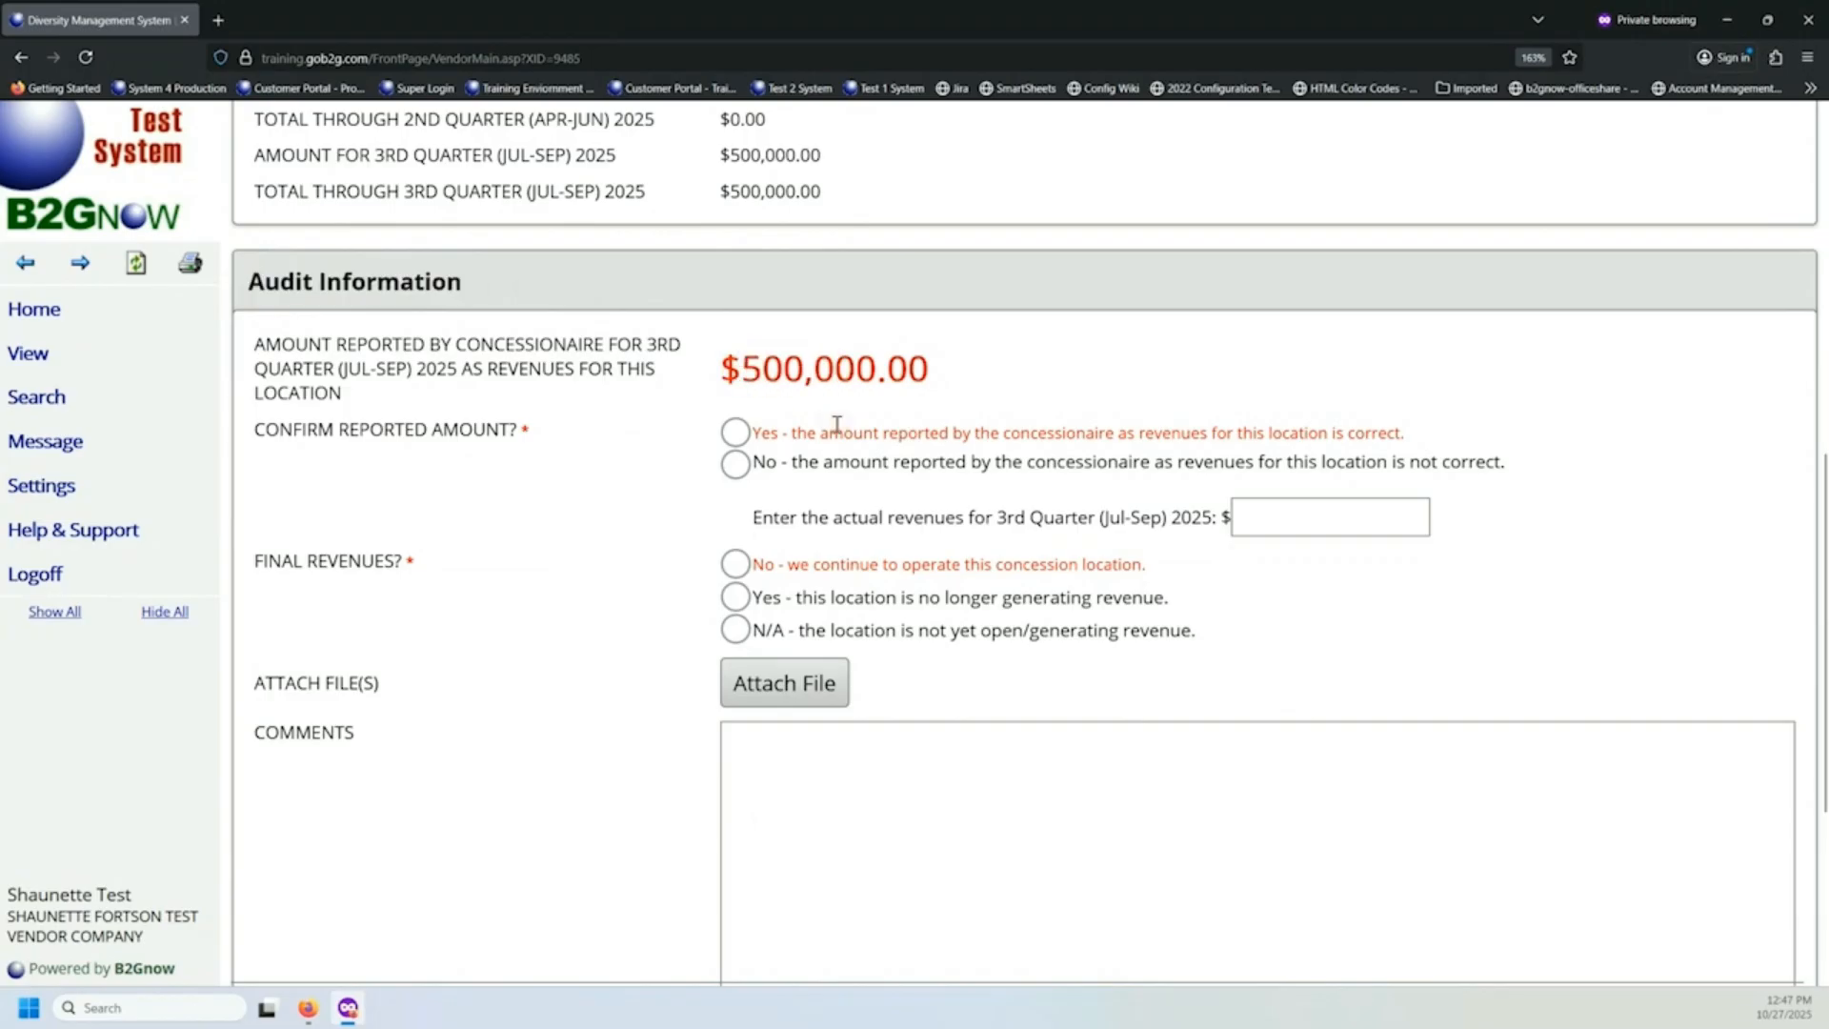
# Answer Yes to confirming that the concessionaire's reported revenue amount for this location is correct, leaving the actual revenues blank.
pyautogui.click(738, 434)
pyautogui.click(736, 474)
pyautogui.click(1293, 524)
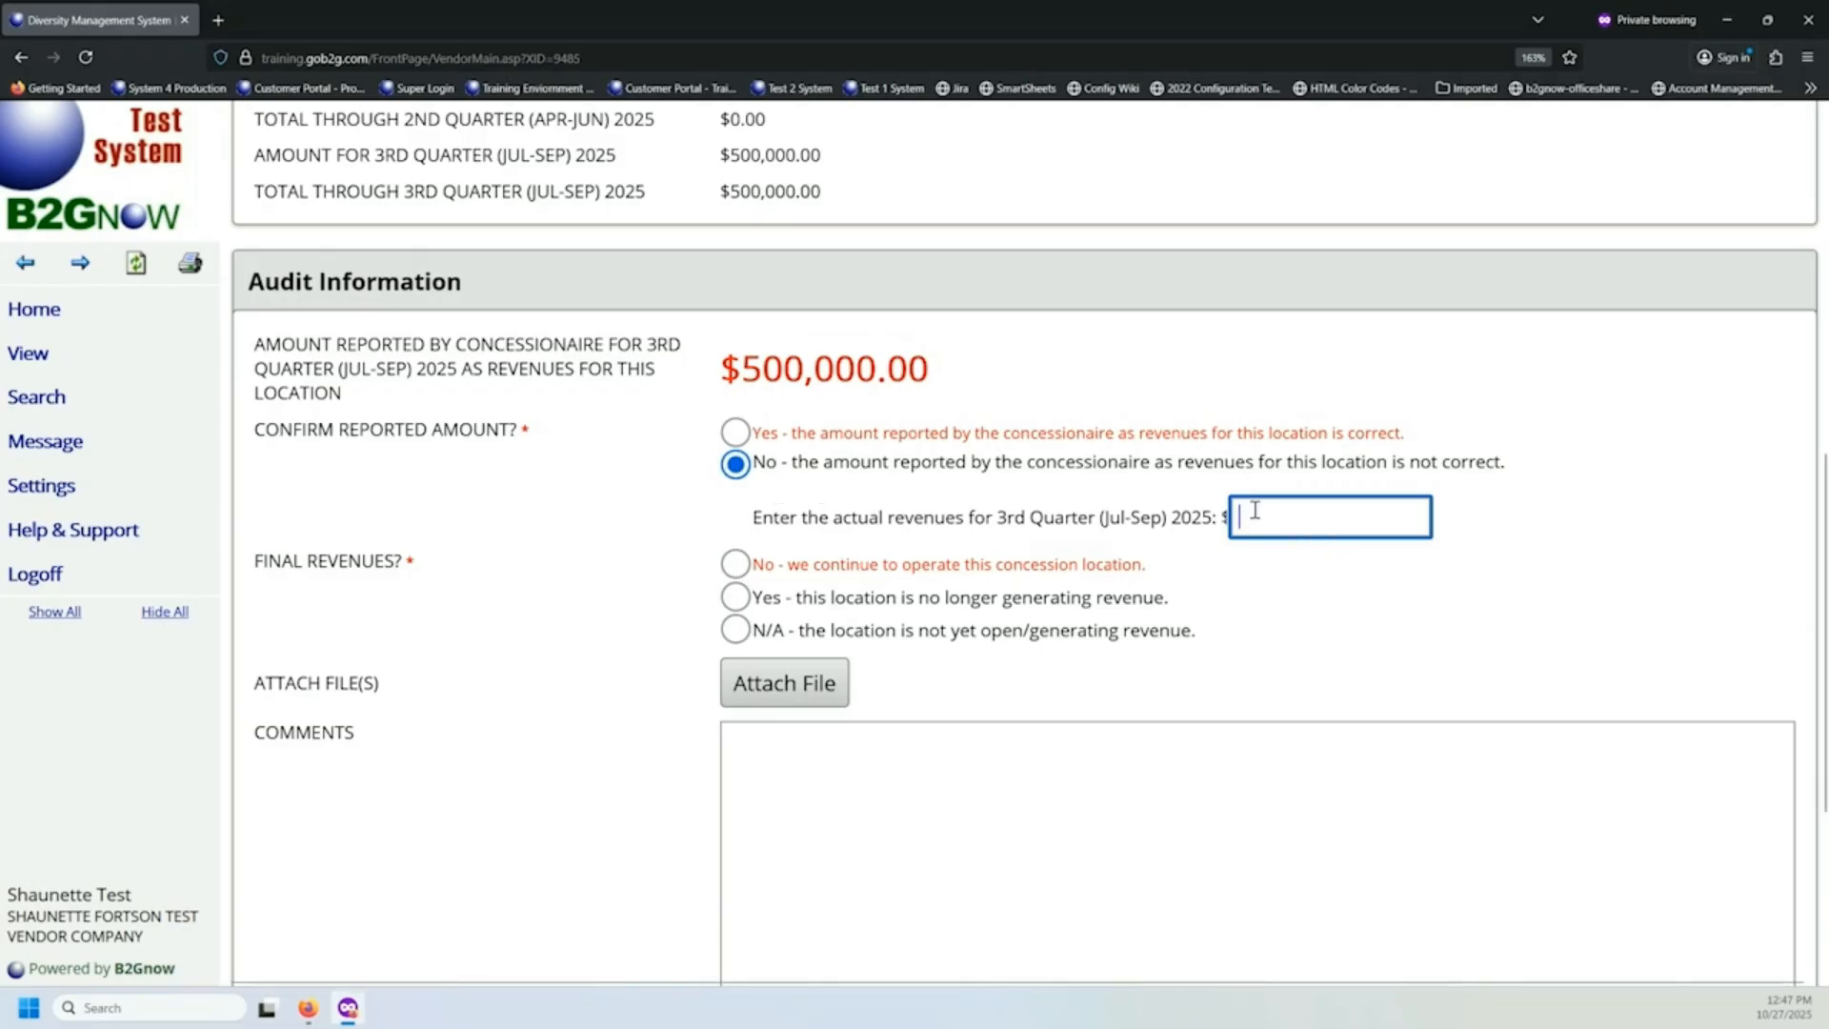
pyautogui.click(737, 436)
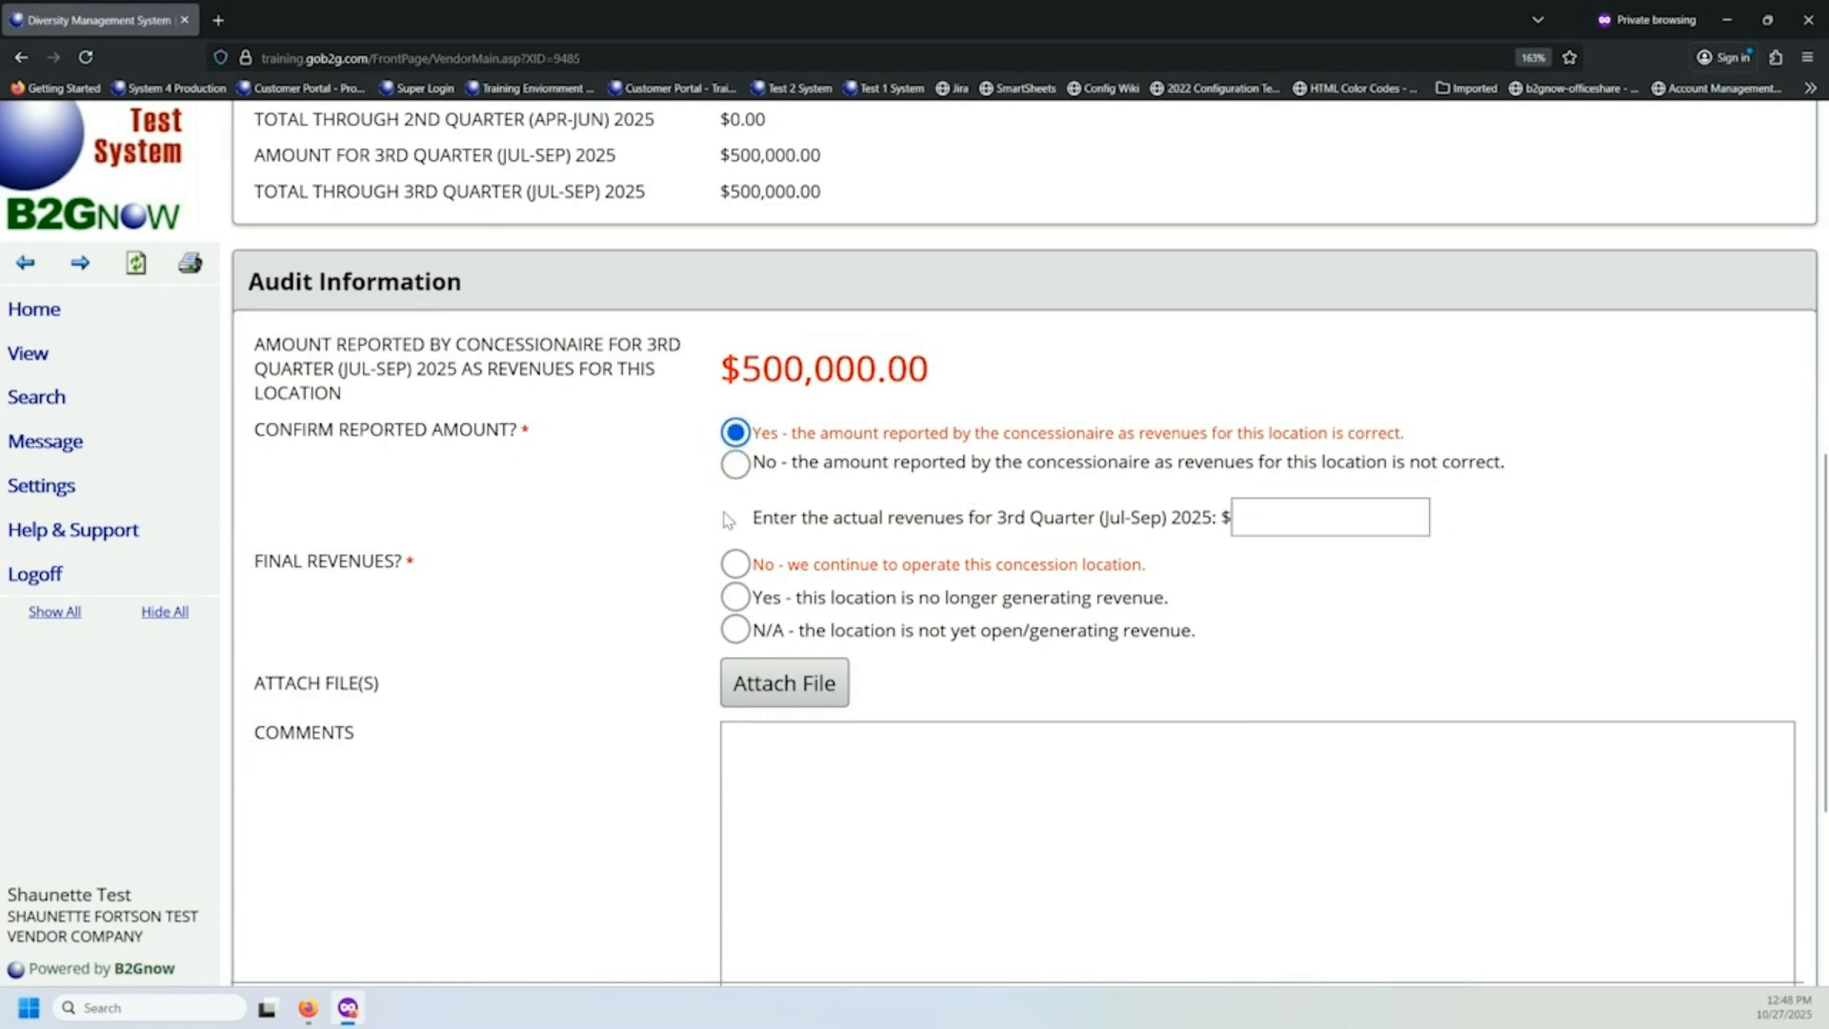
# Set Final Revenues to No, since the location continues operating, leave the comments blank and proceed to the response review.
pyautogui.click(736, 569)
pyautogui.scroll(-3, 523, 577)
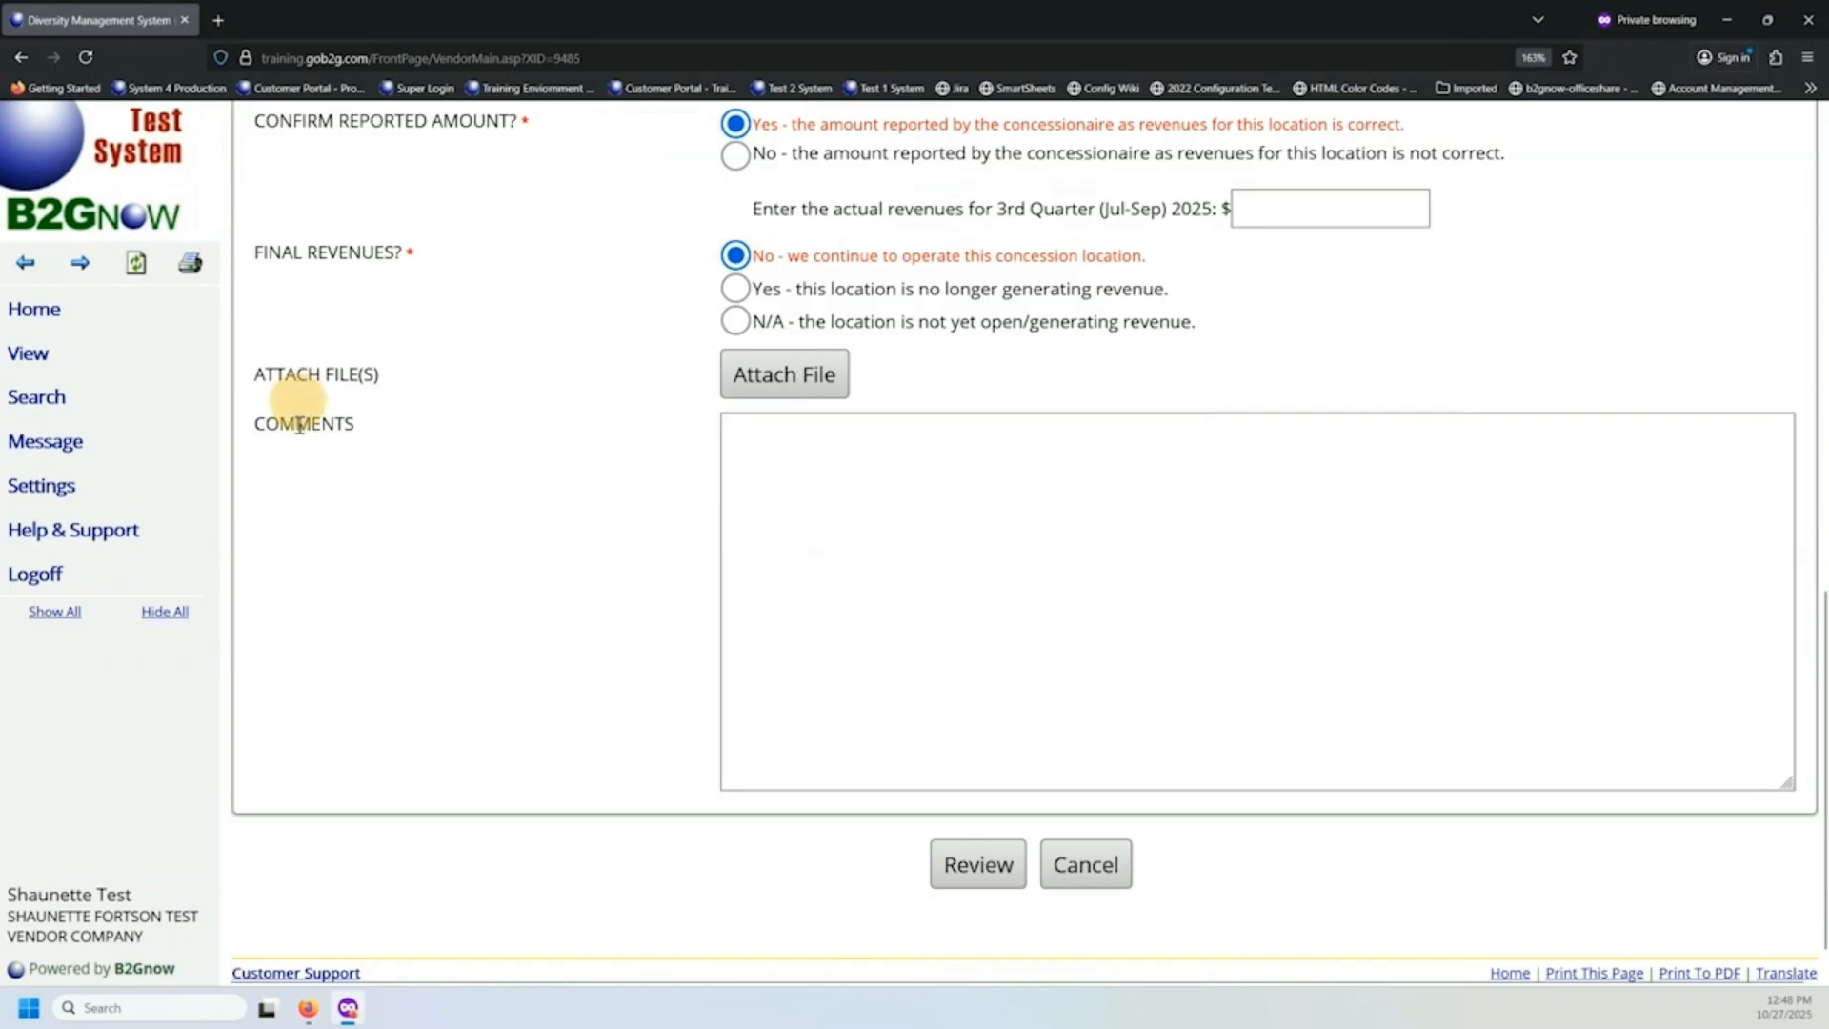
pyautogui.click(848, 527)
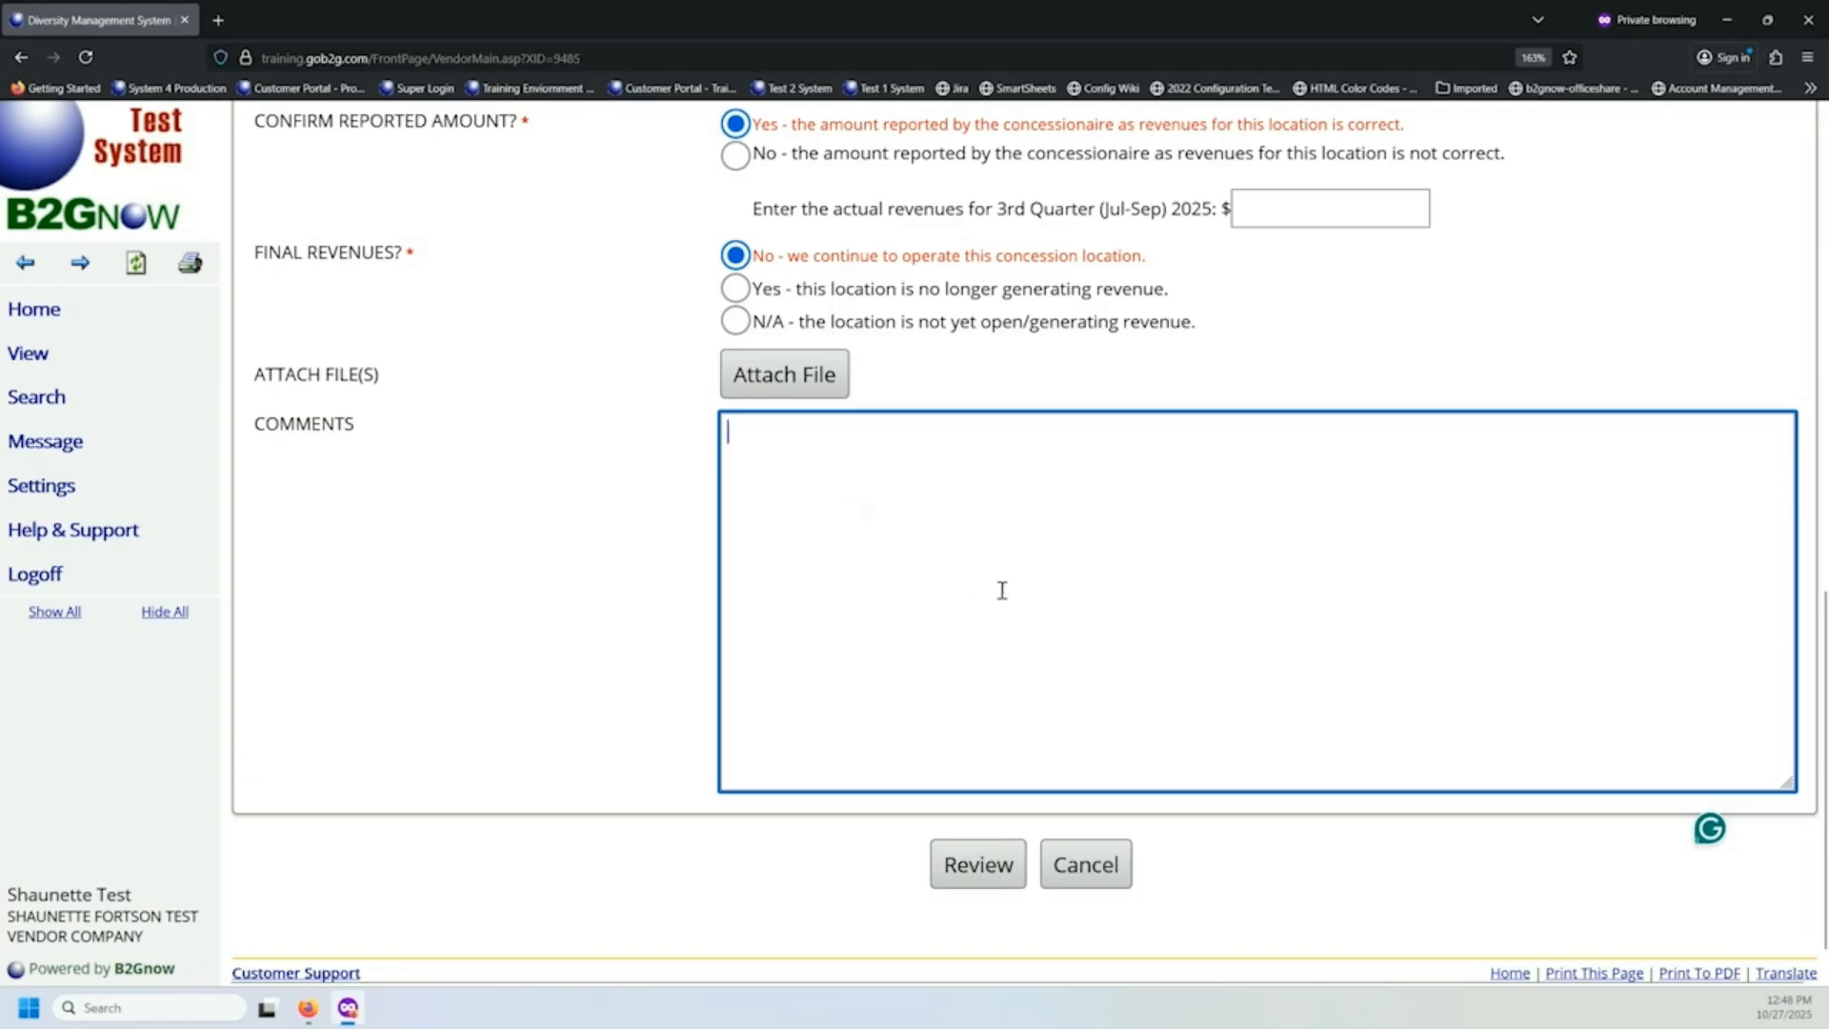
pyautogui.click(981, 870)
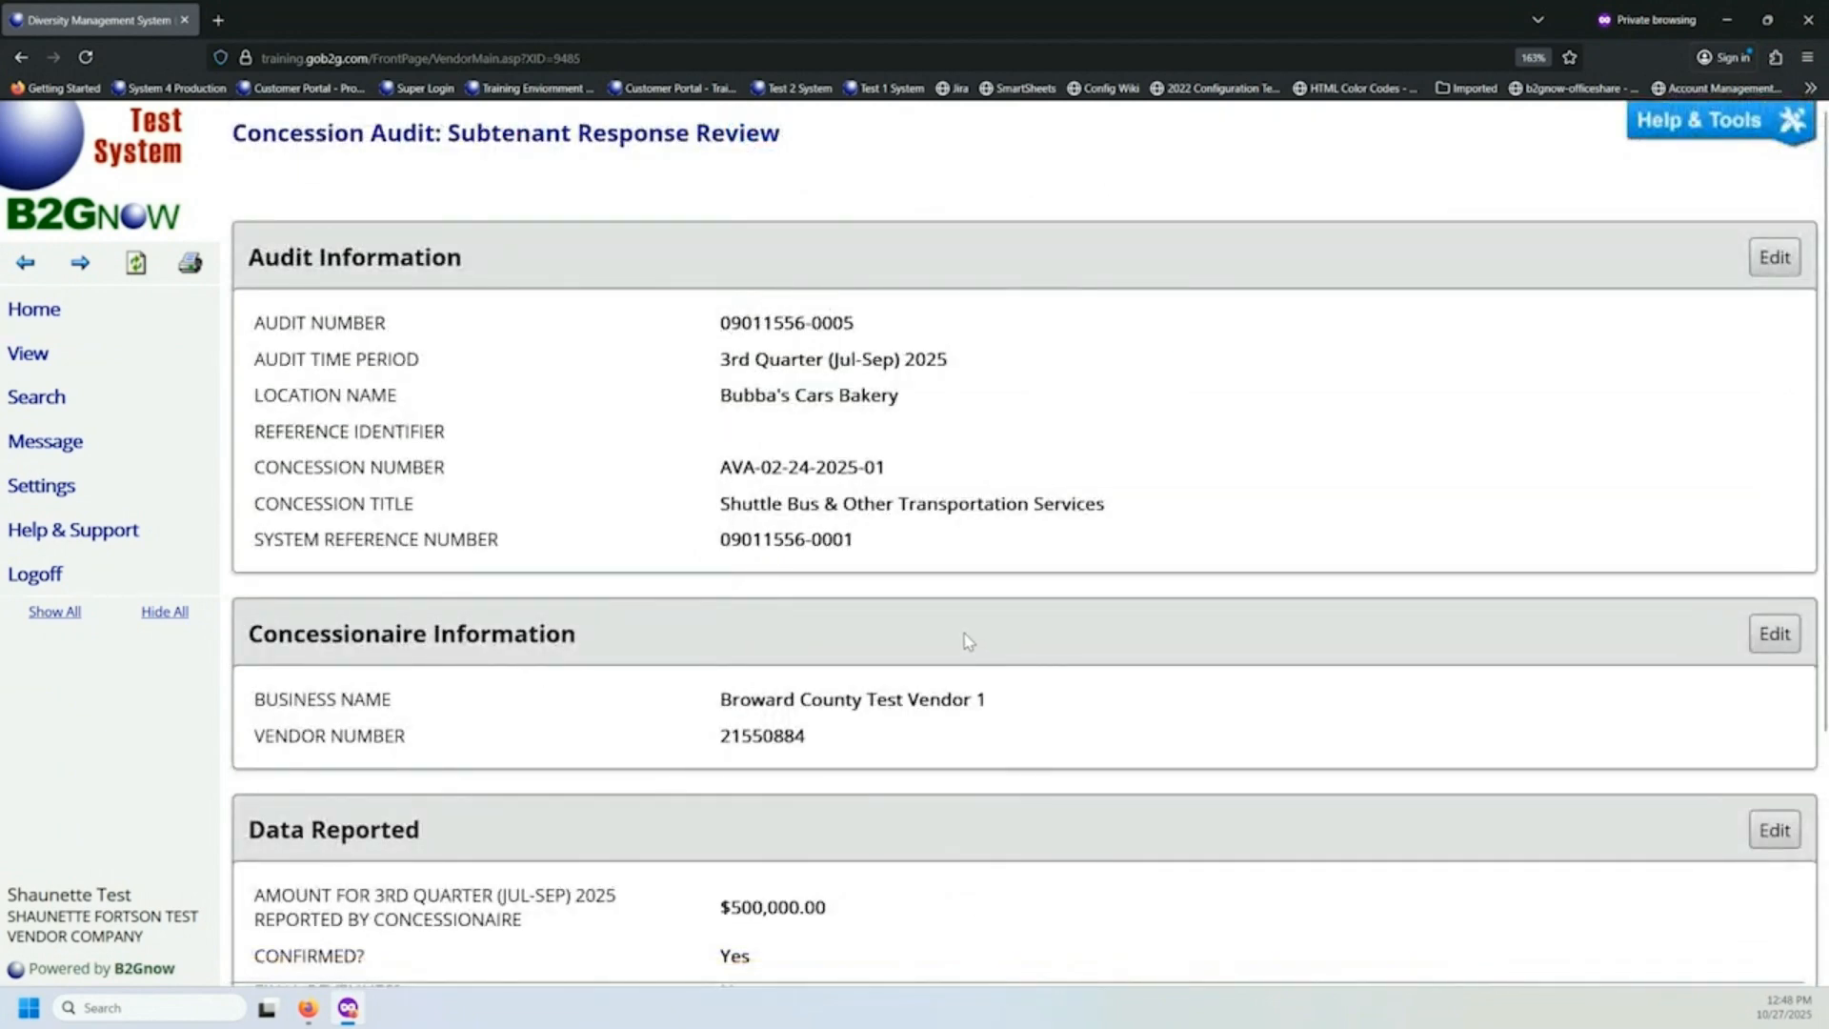
# Review the audit, concessionaire and reported data in the subtenant response and save it.
pyautogui.scroll(-3, 967, 639)
pyautogui.scroll(3, 967, 638)
pyautogui.scroll(-2, 977, 650)
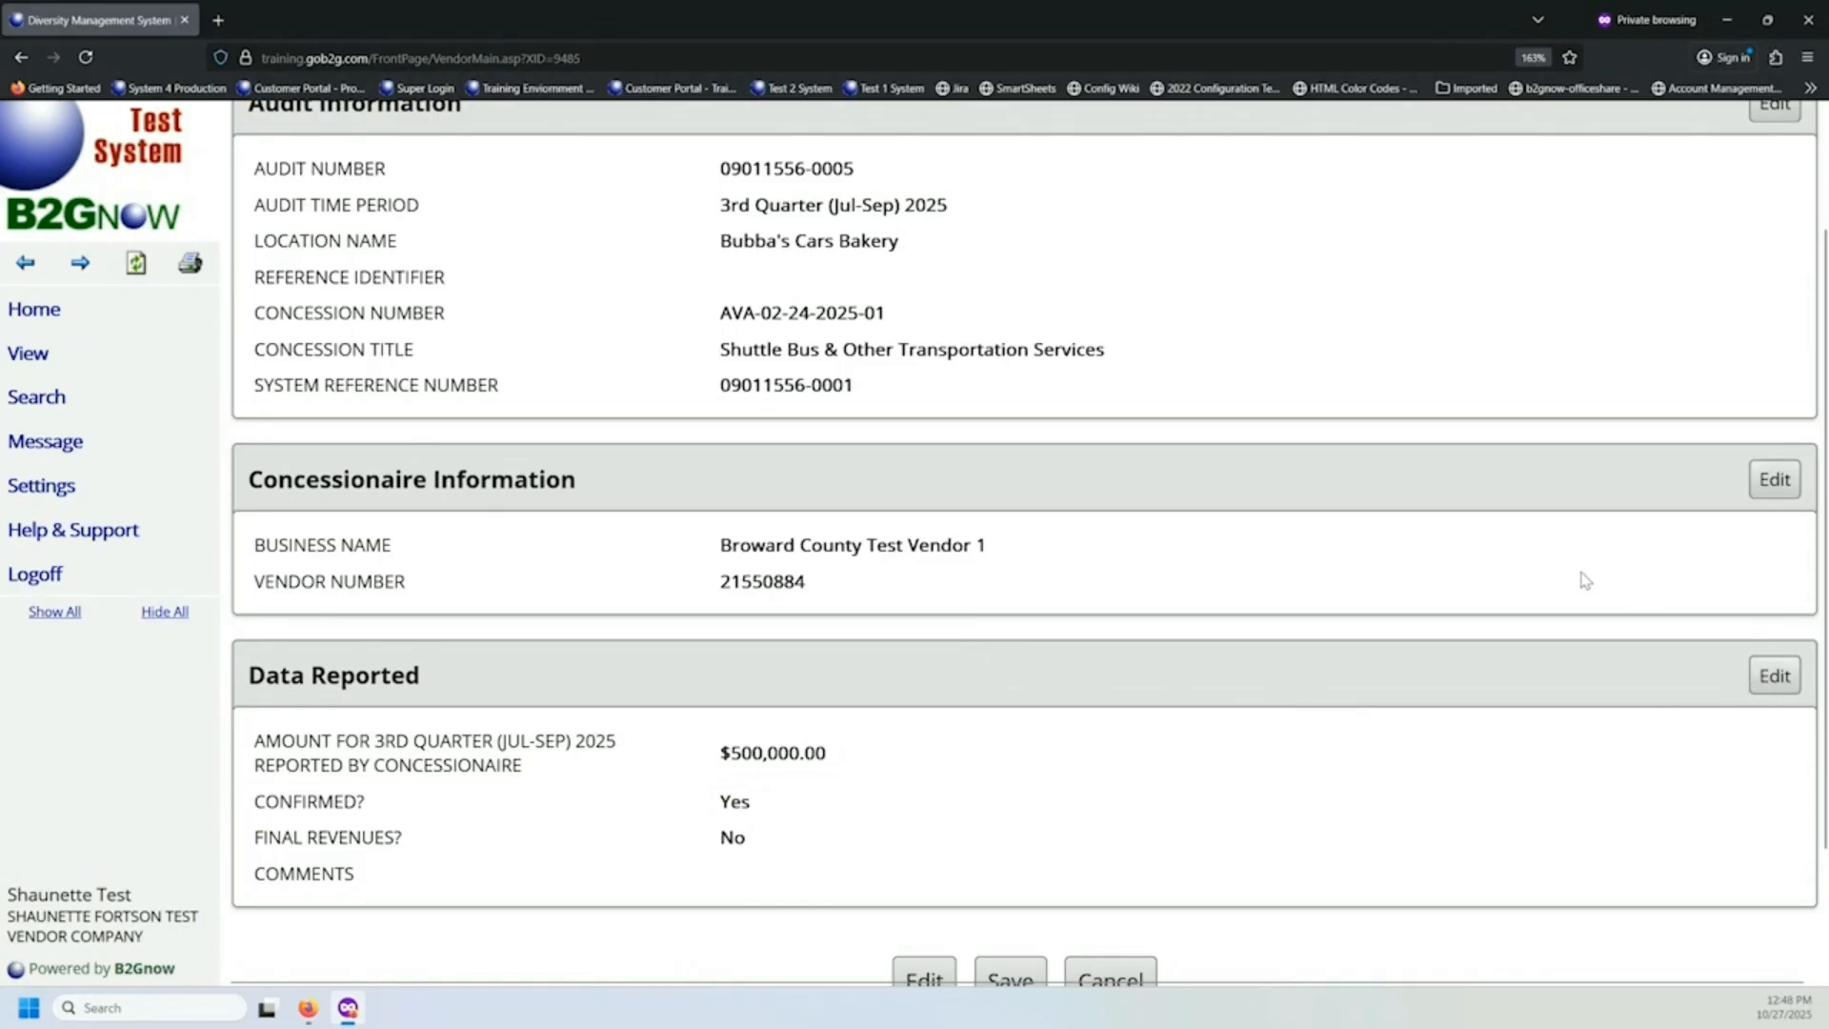
pyautogui.scroll(-2, 1045, 727)
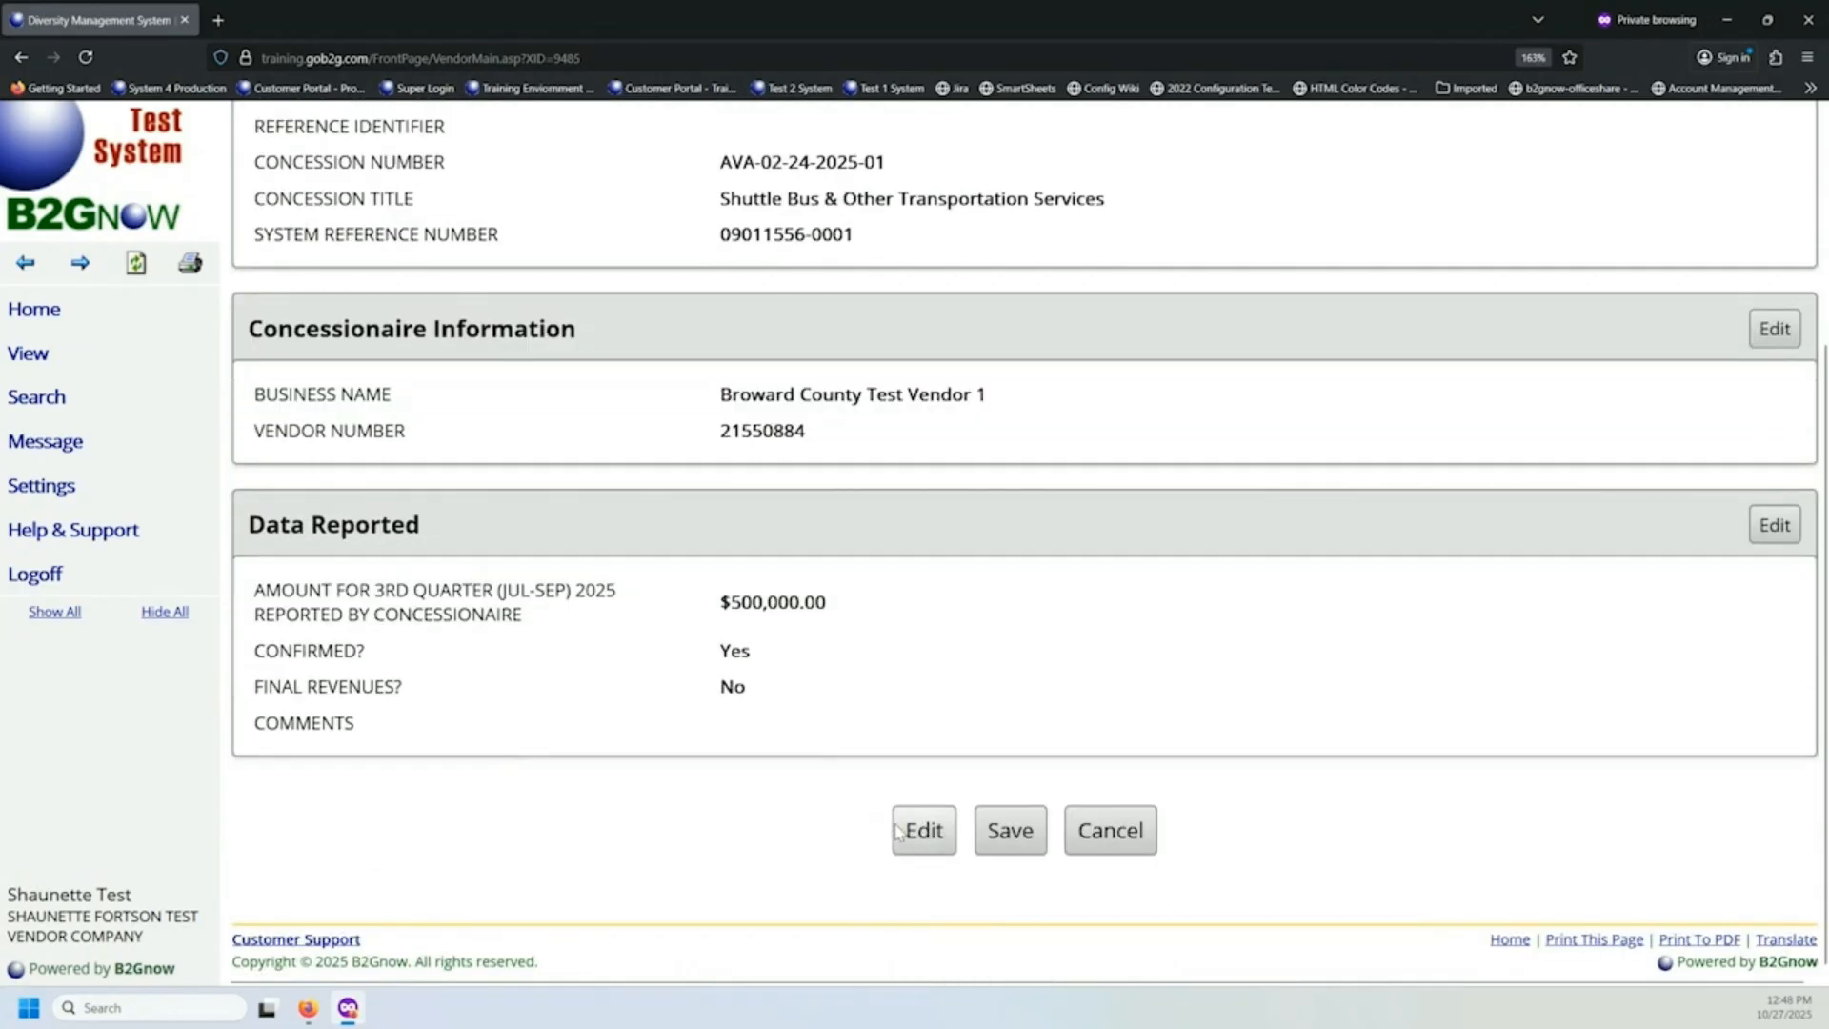
pyautogui.click(1004, 838)
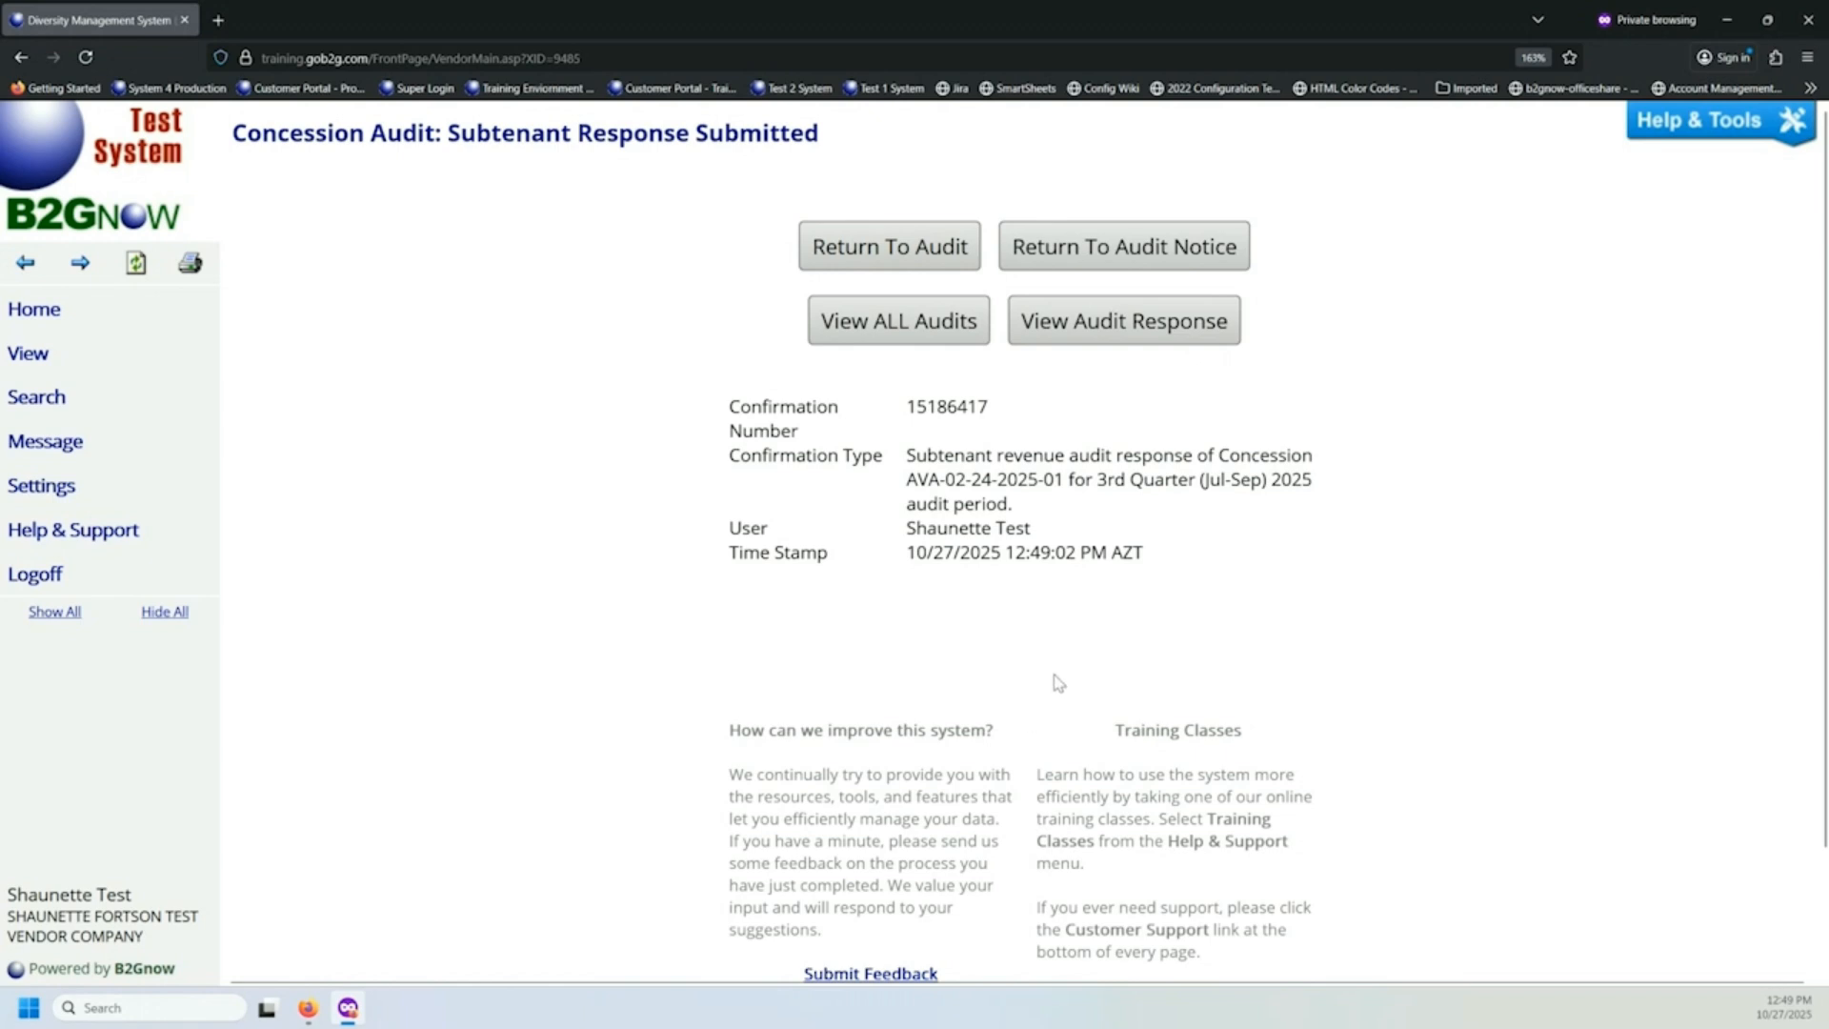
# Return to the audit, check the location's subtenant confirmation and start the supplier response for the expenditure record.
pyautogui.click(877, 240)
pyautogui.scroll(-3, 929, 290)
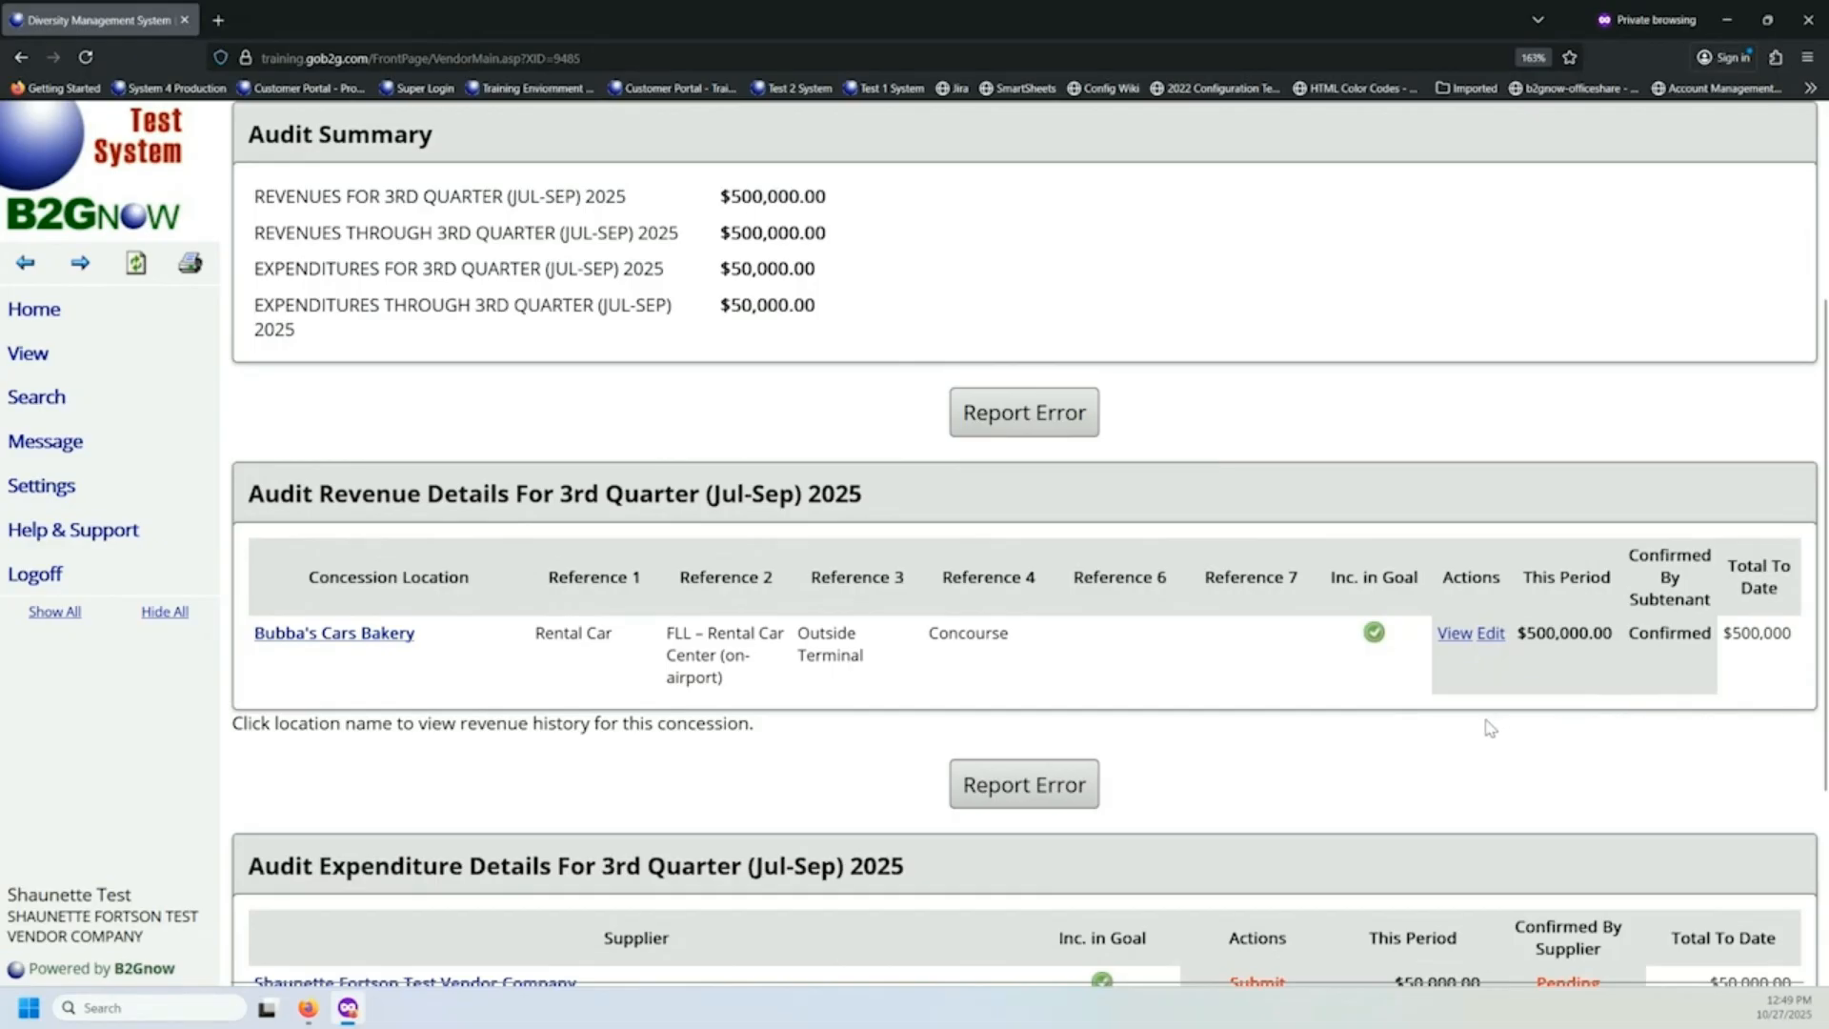
pyautogui.scroll(-3, 1449, 720)
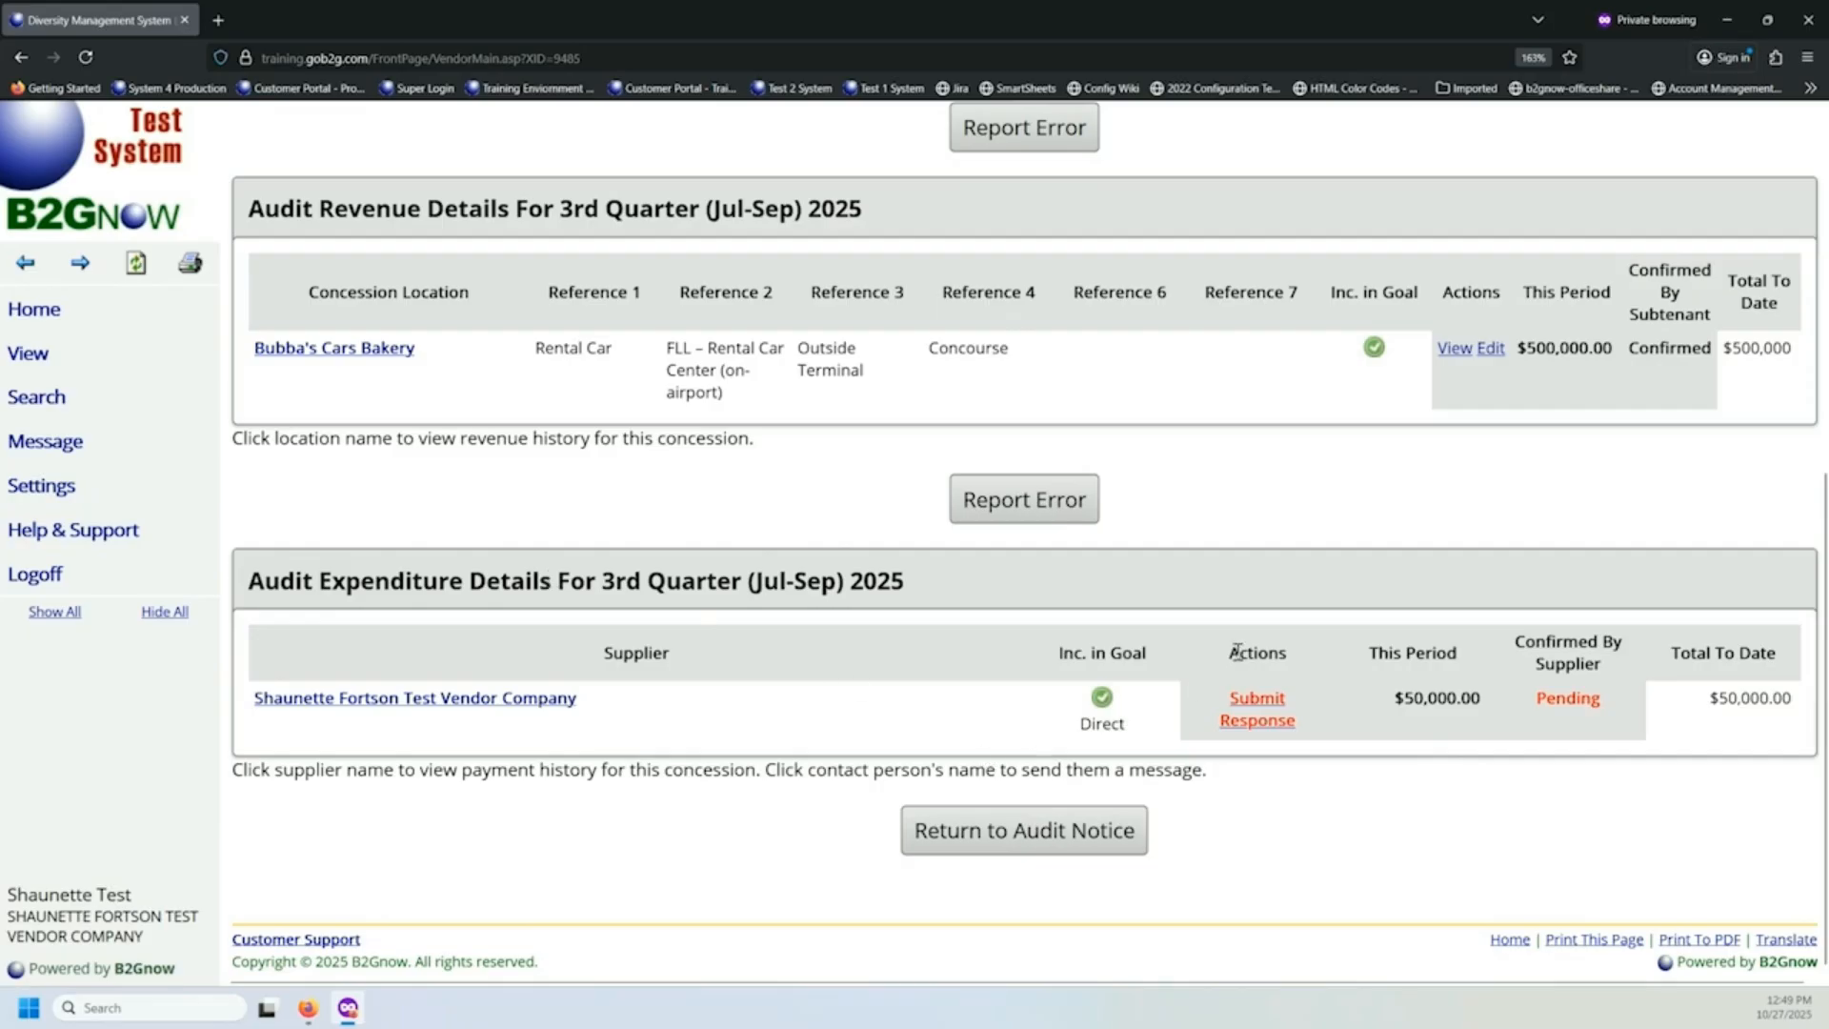
pyautogui.moveTo(1267, 654); pyautogui.dragTo(1287, 653)
pyautogui.click(1255, 713)
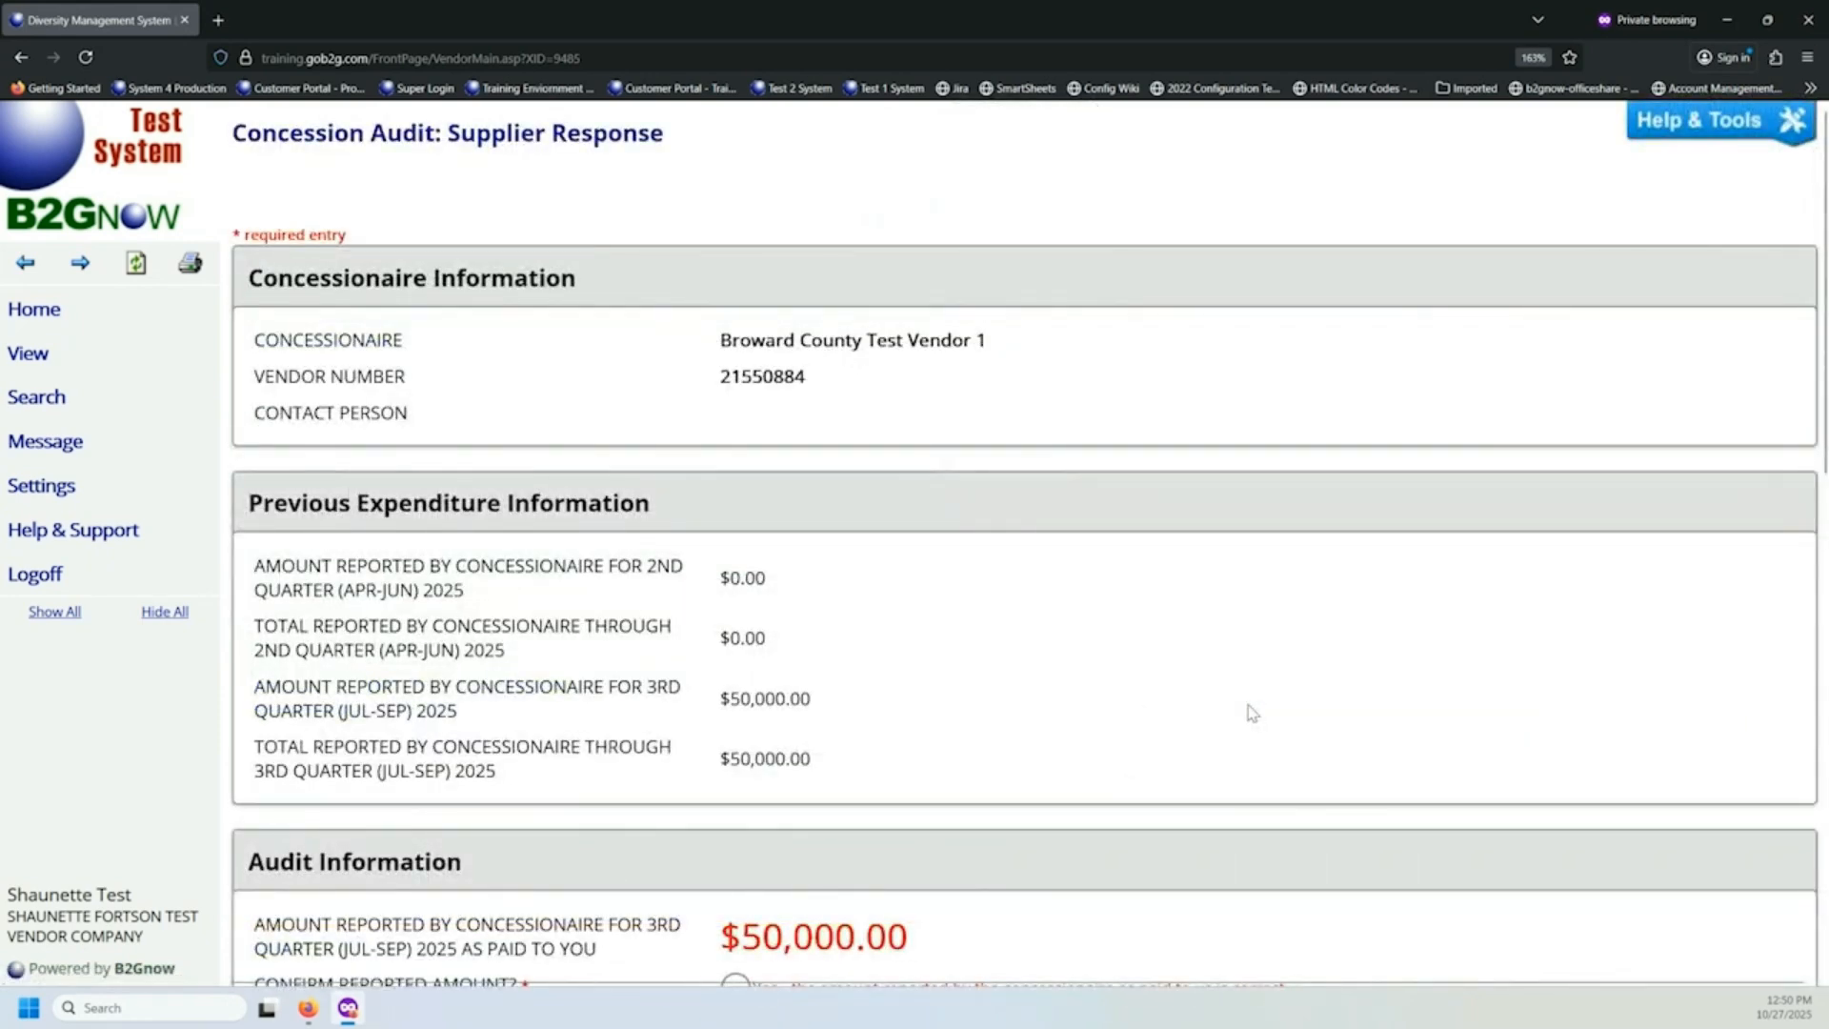
# Review the previous expenditure information and answer Yes to confirming that the amount the concessionaire reported as paid is correct.
pyautogui.scroll(-3, 1224, 703)
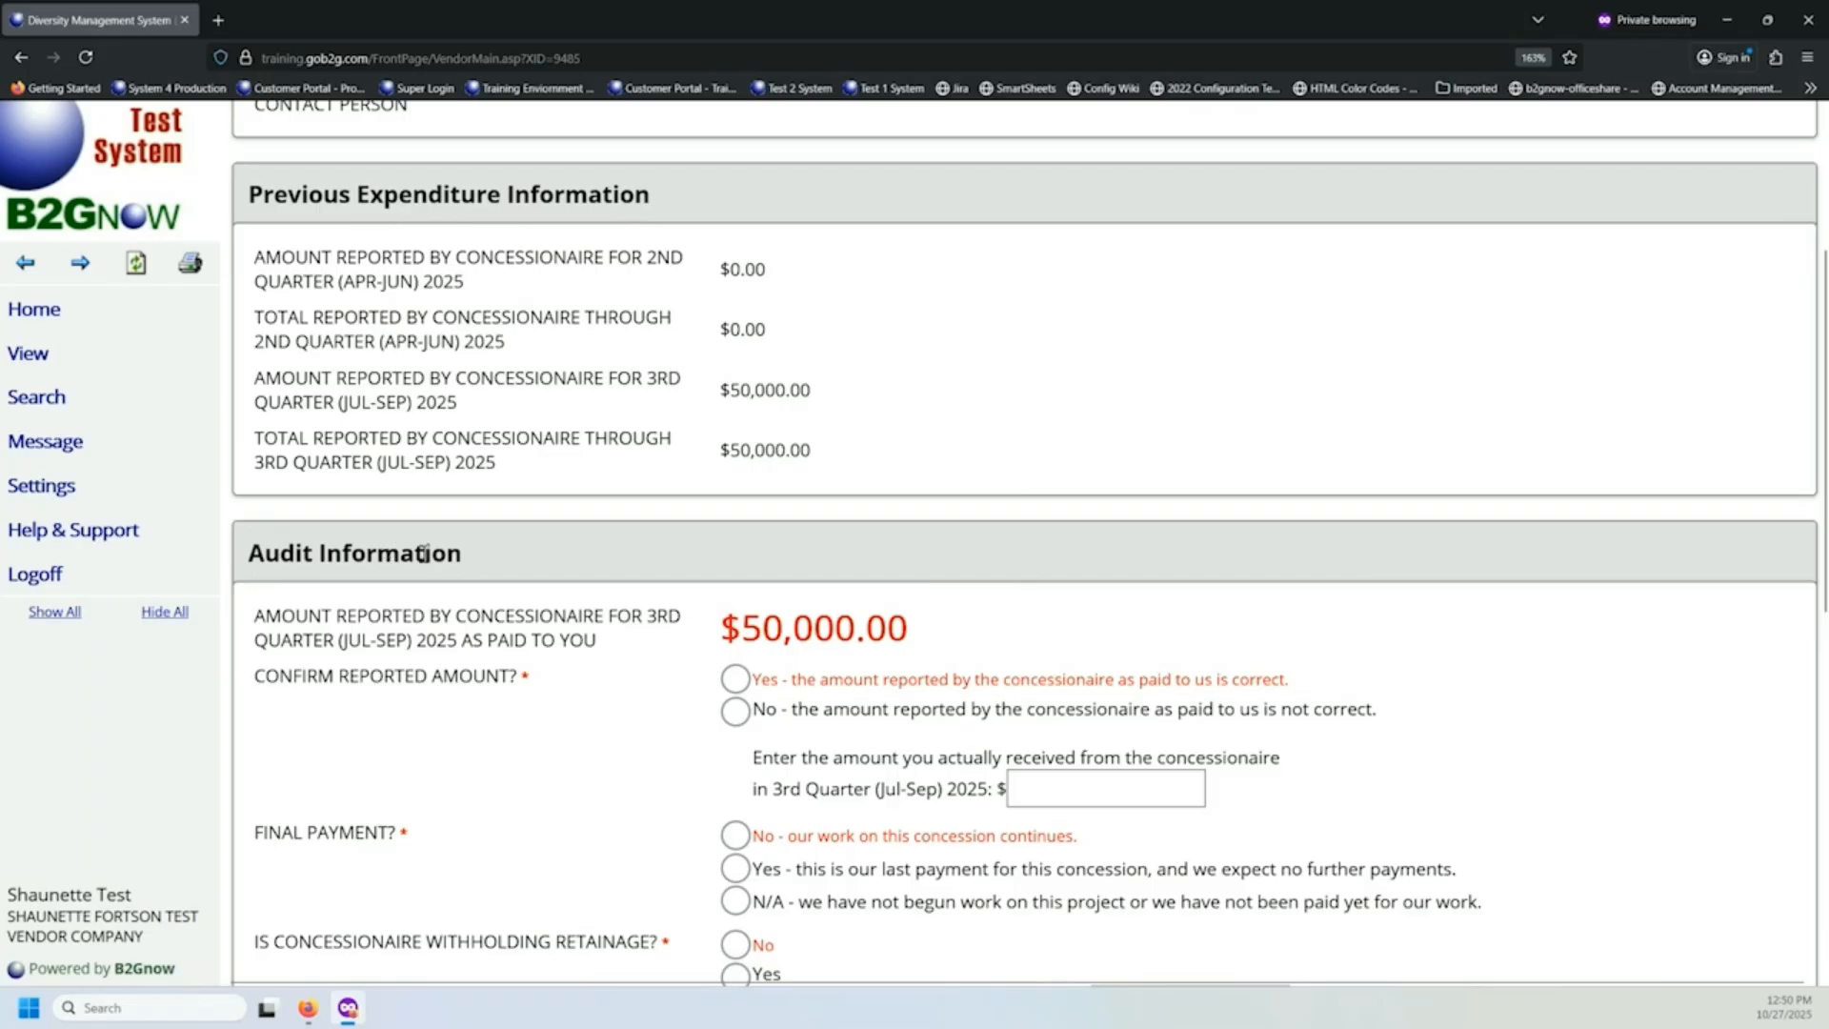
pyautogui.scroll(-1, 533, 593)
pyautogui.scroll(-1, 534, 592)
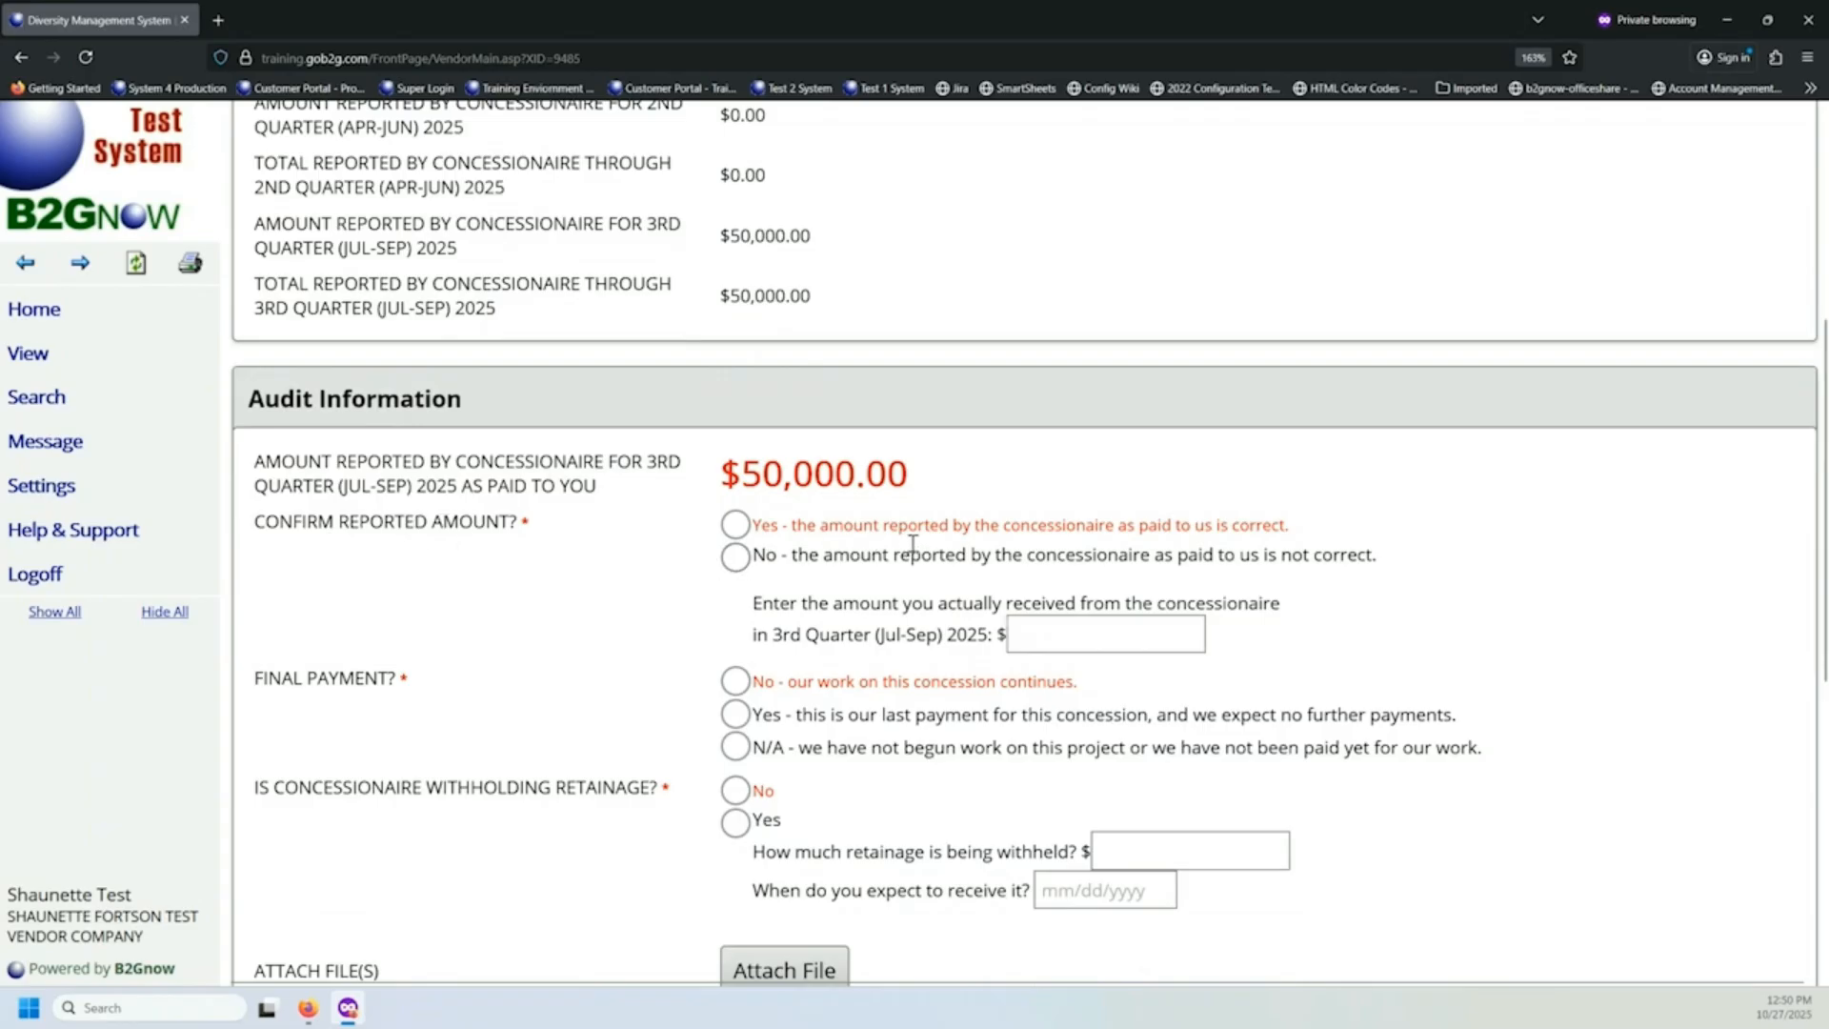
pyautogui.click(734, 524)
pyautogui.click(735, 558)
pyautogui.scroll(-3, 907, 629)
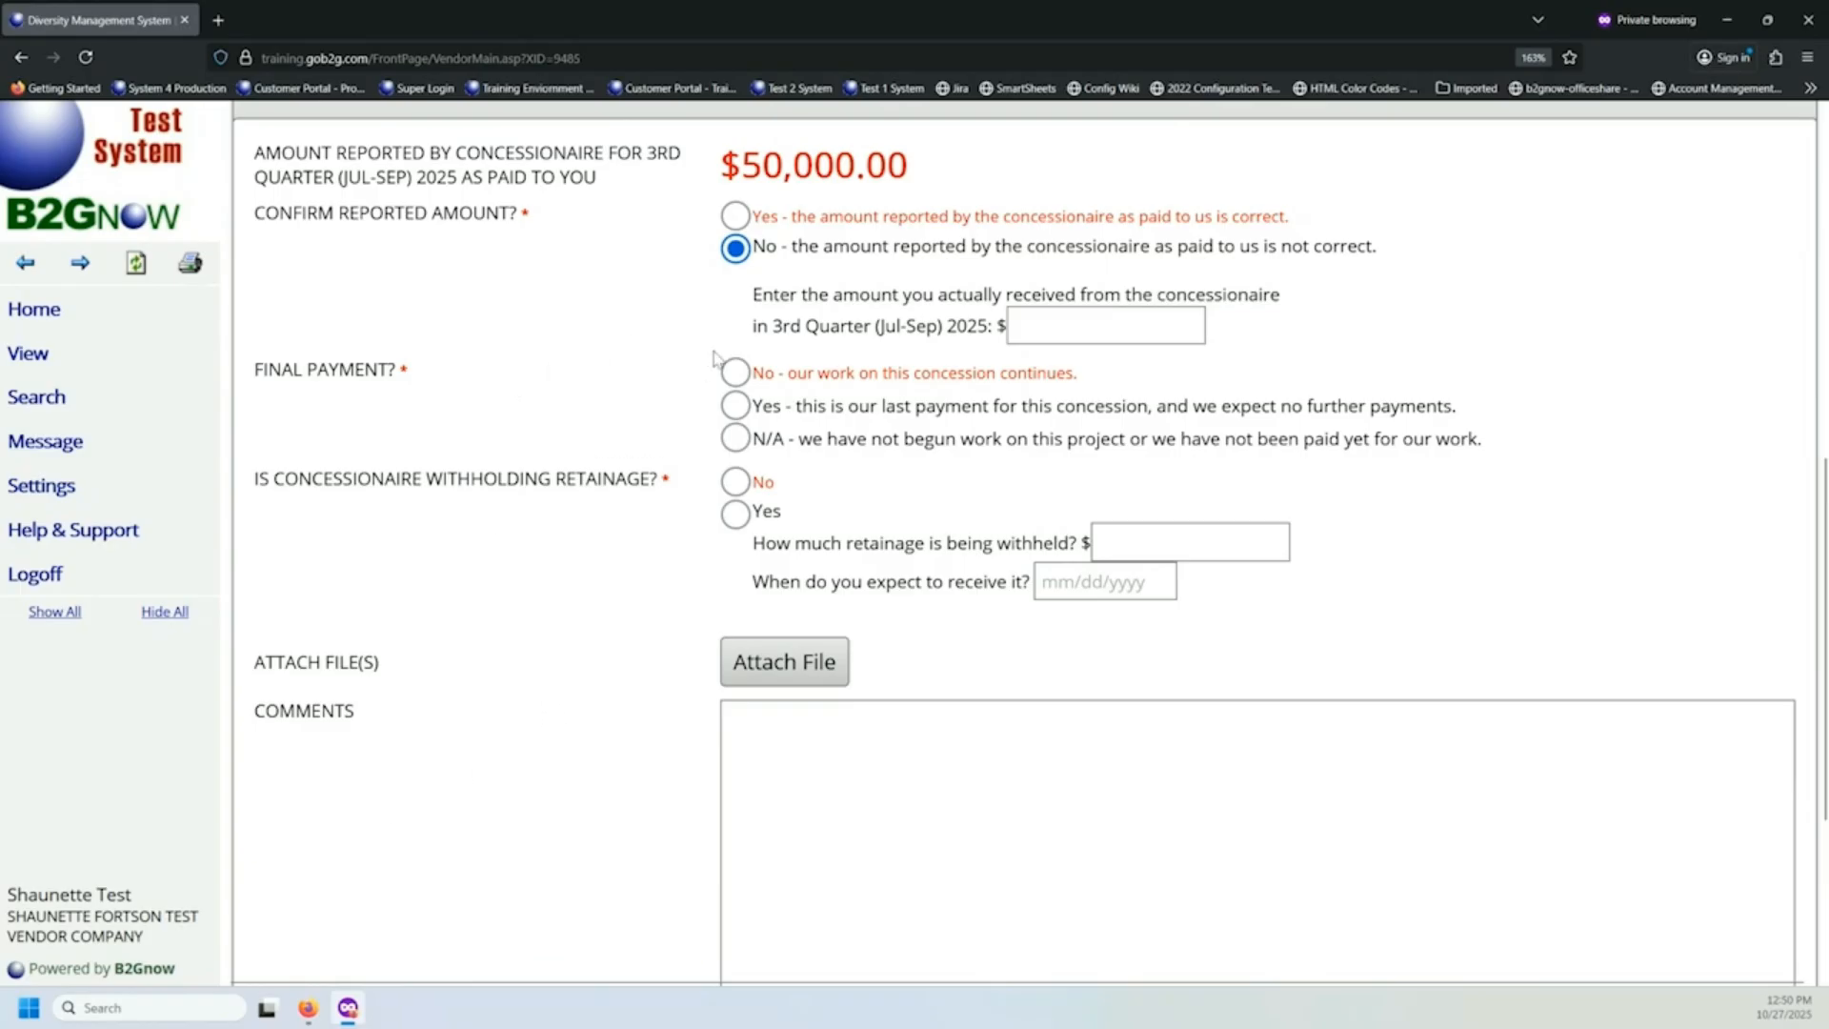
pyautogui.click(737, 218)
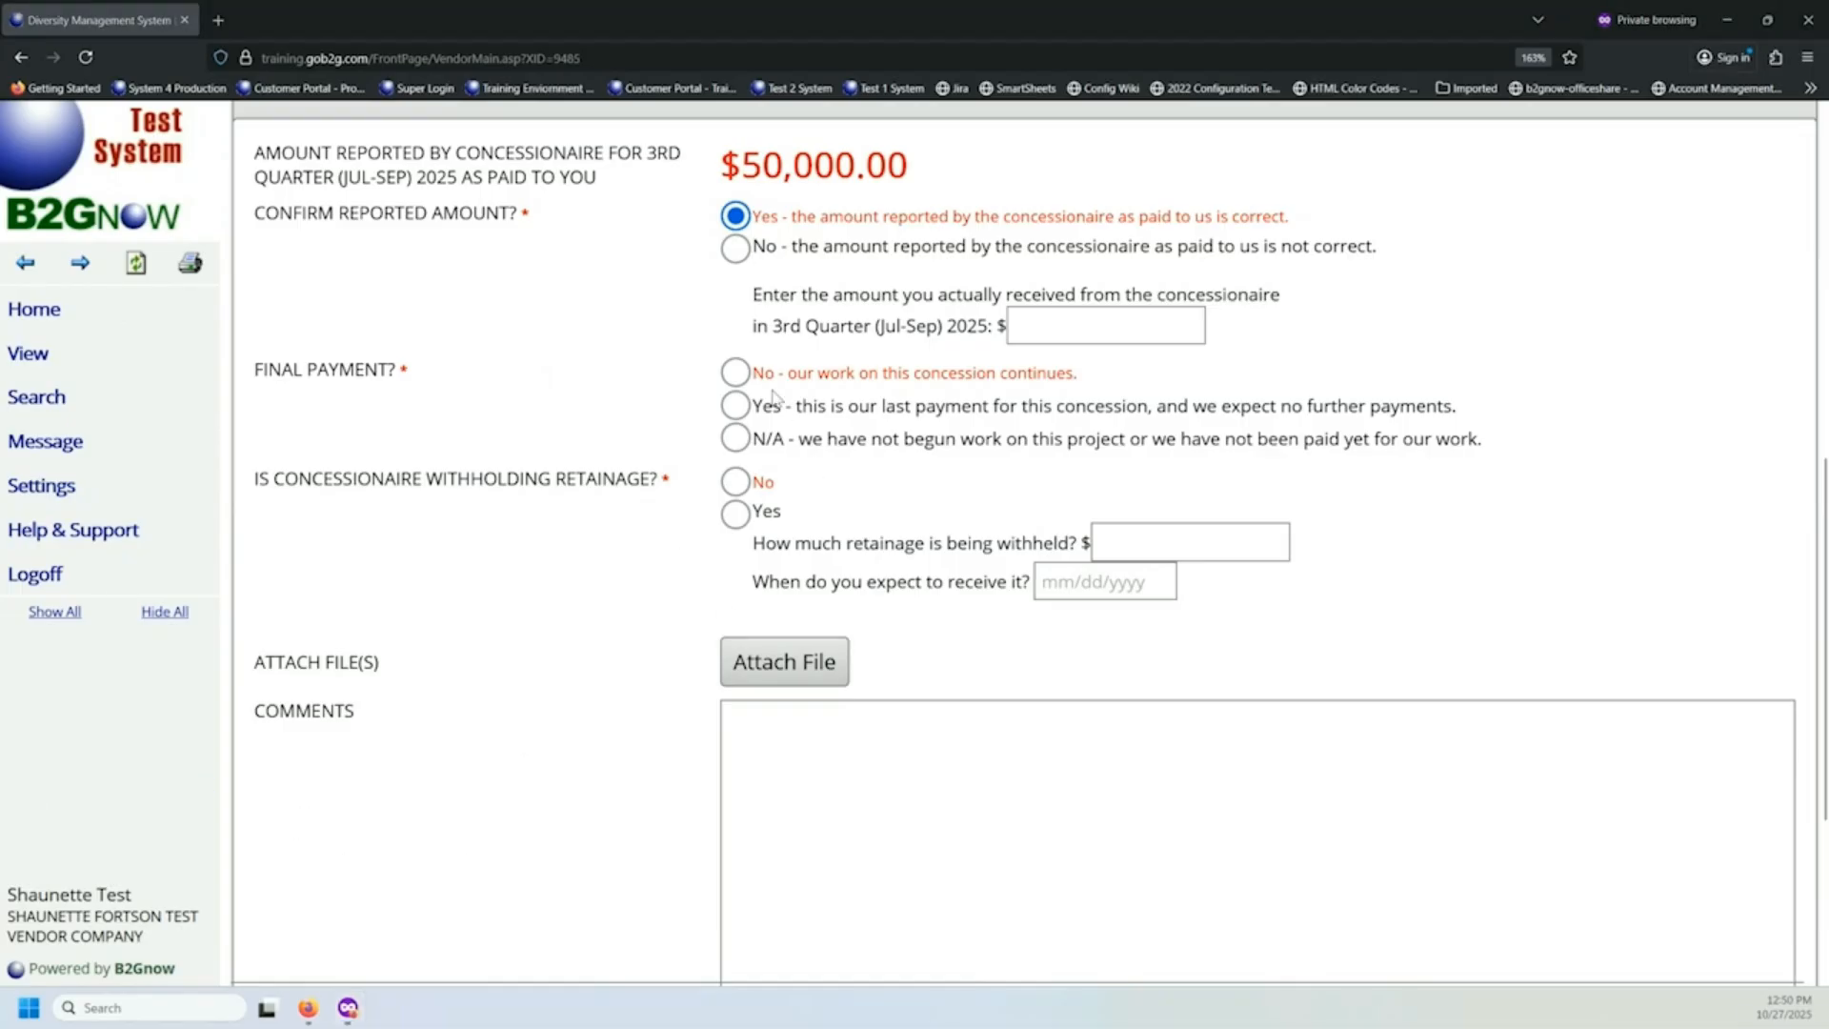
# Set Final Payment and retainage withholding to No, leave the comments blank and proceed to the supplier response review.
pyautogui.click(736, 374)
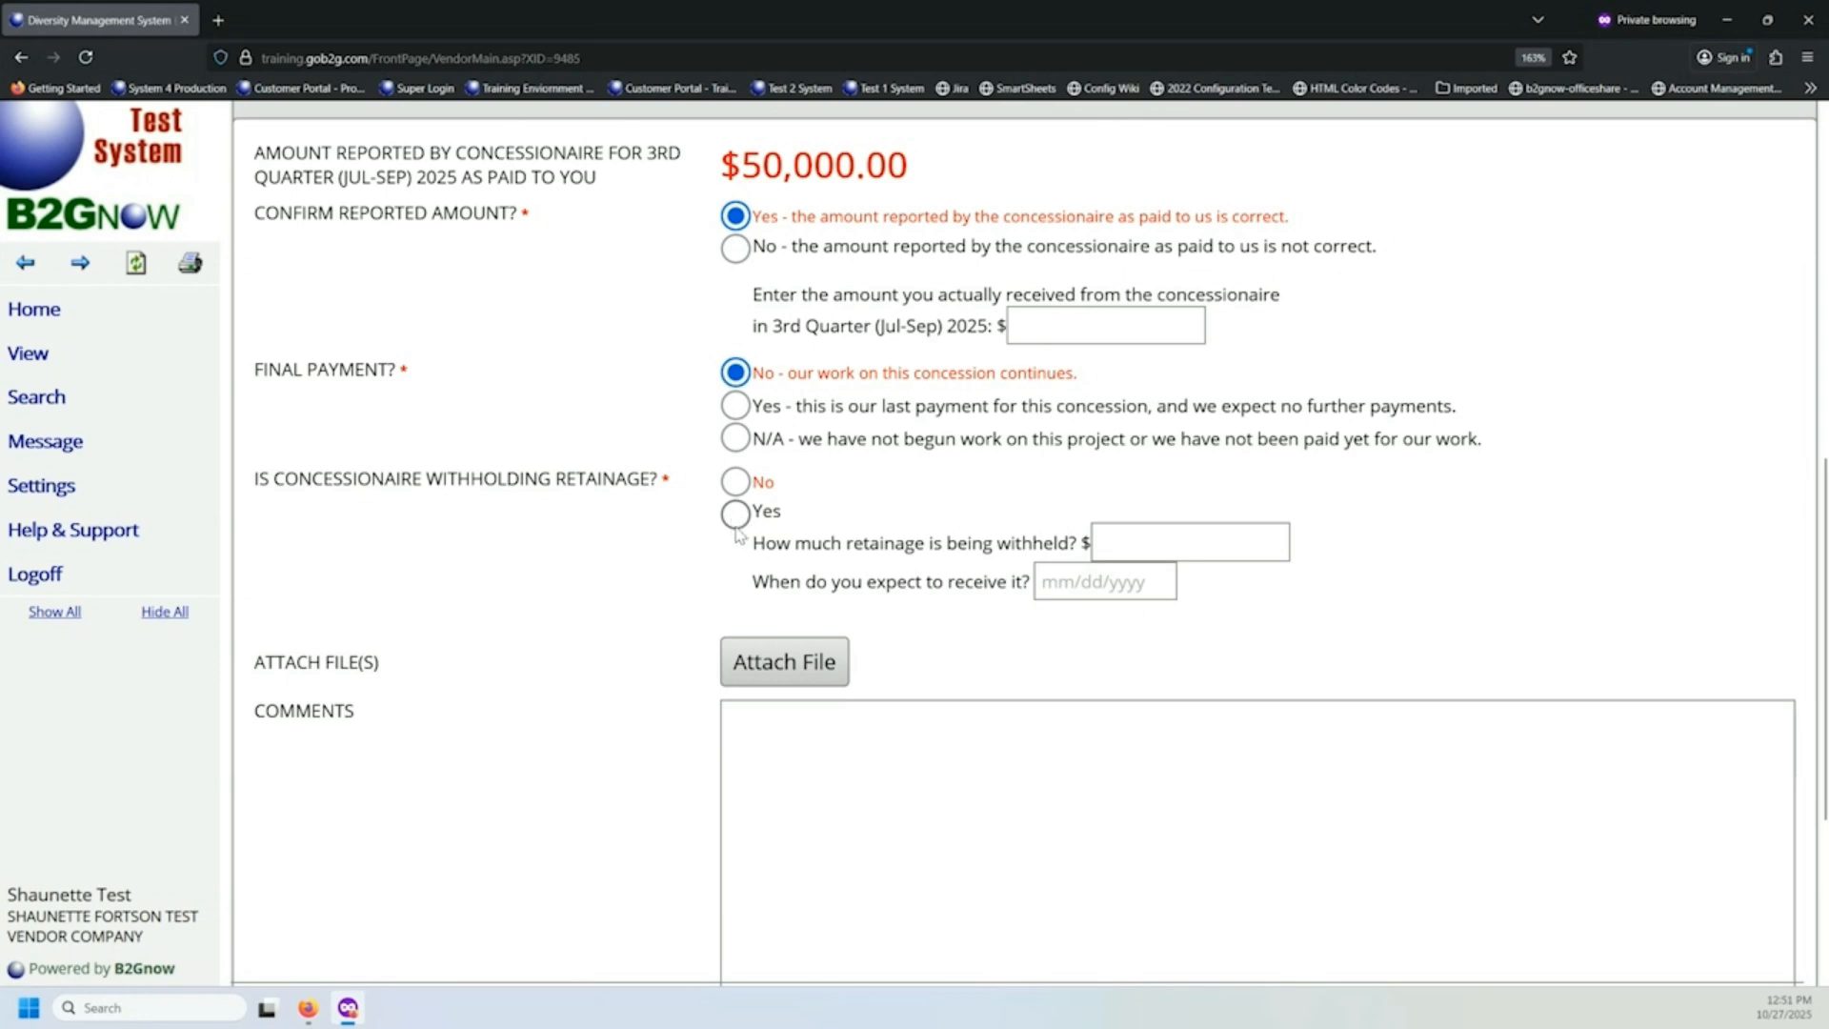
pyautogui.click(1179, 539)
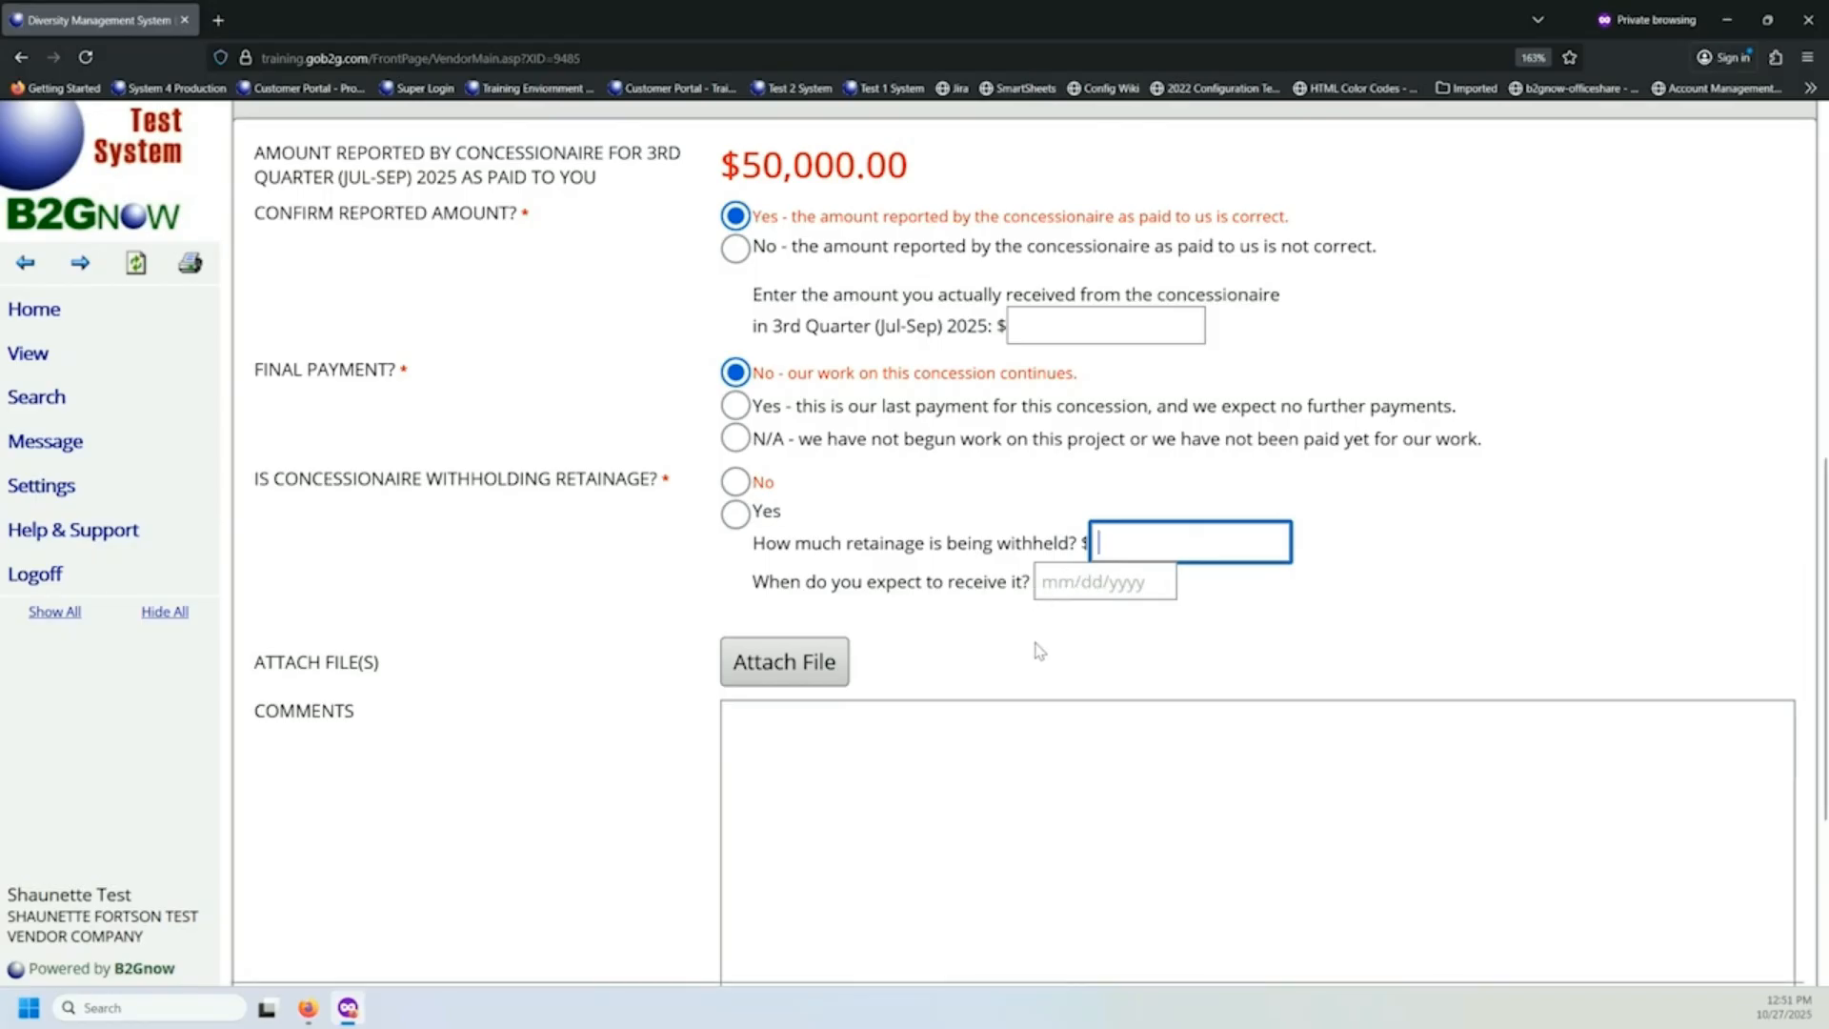
pyautogui.click(739, 485)
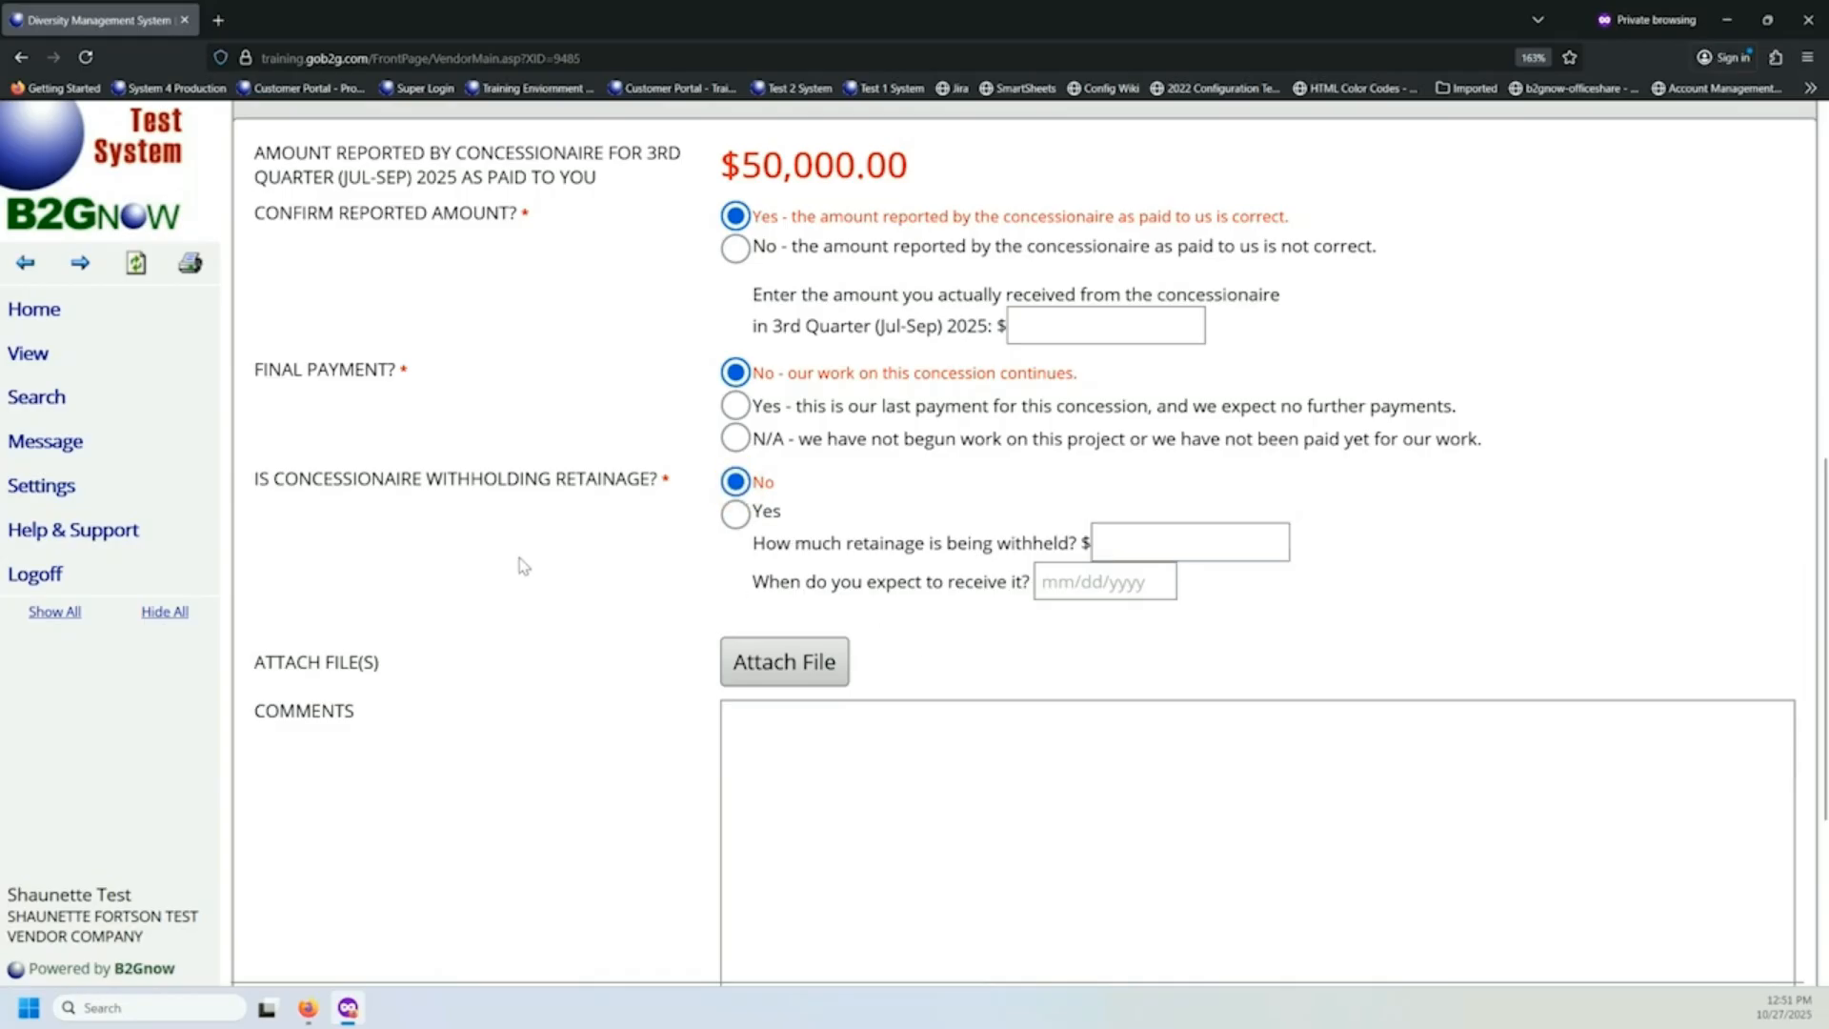
pyautogui.scroll(-3, 519, 564)
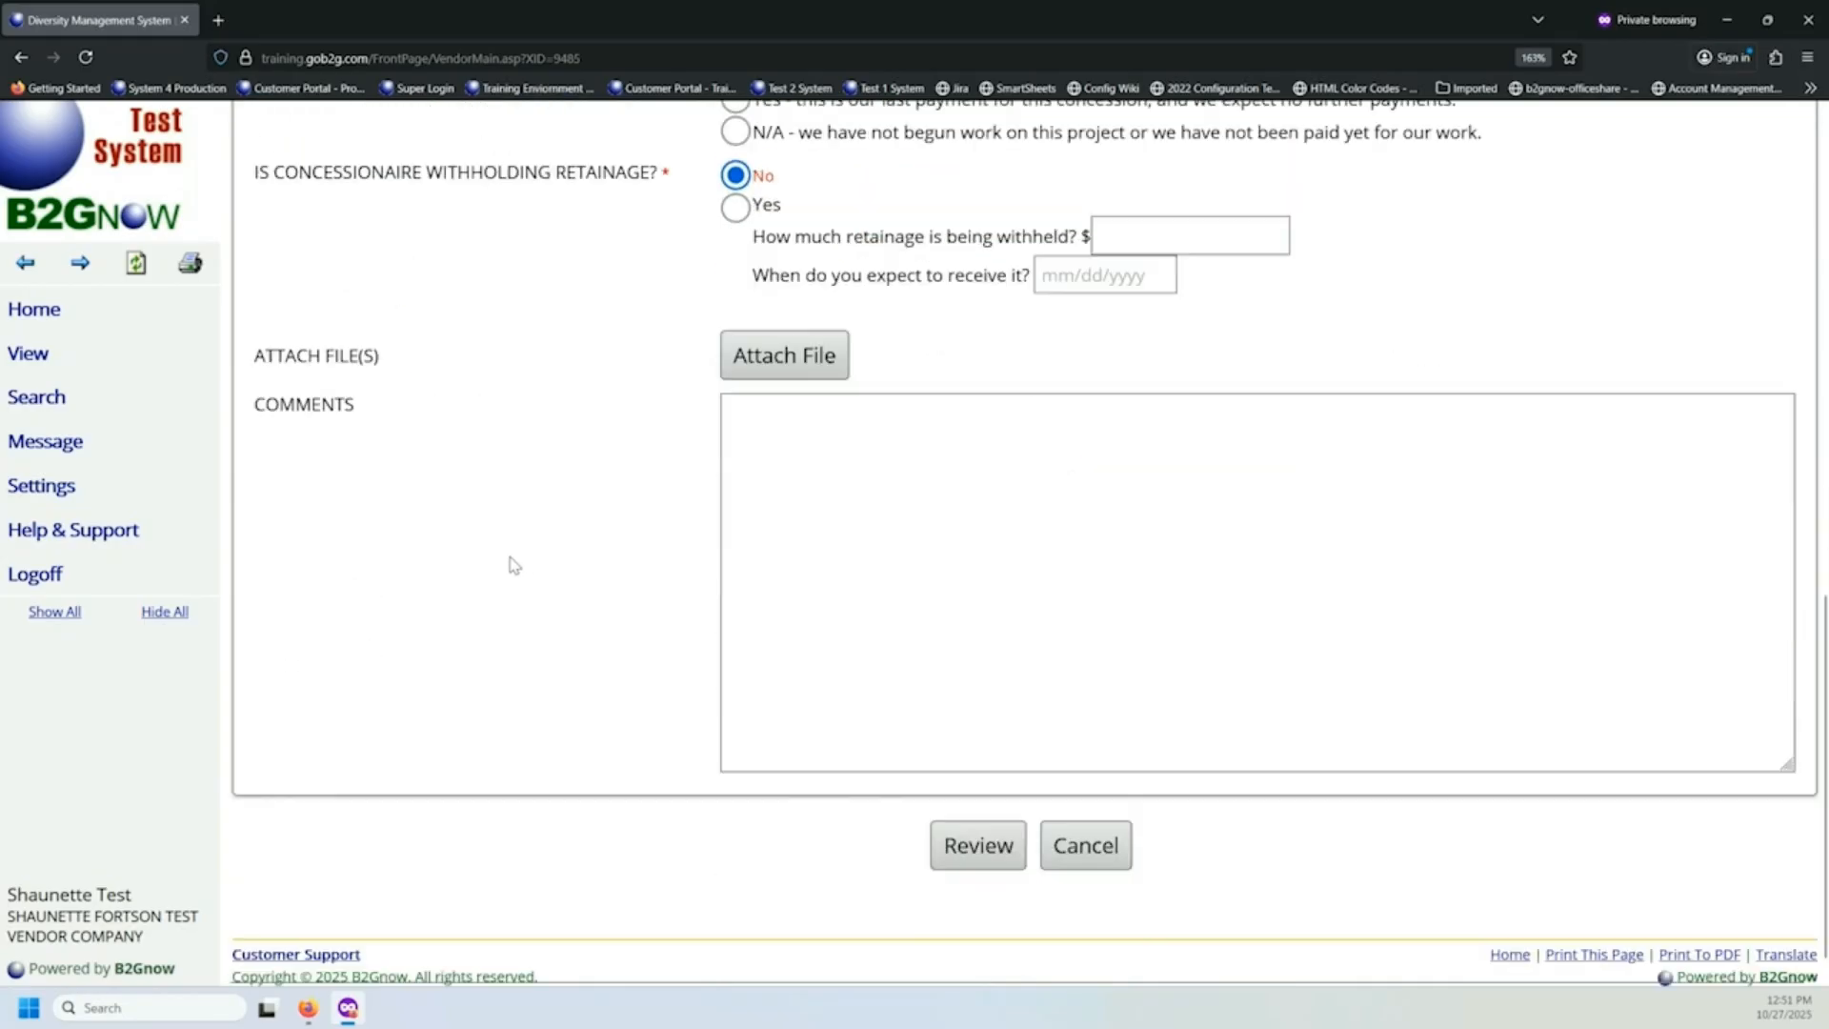
pyautogui.click(977, 839)
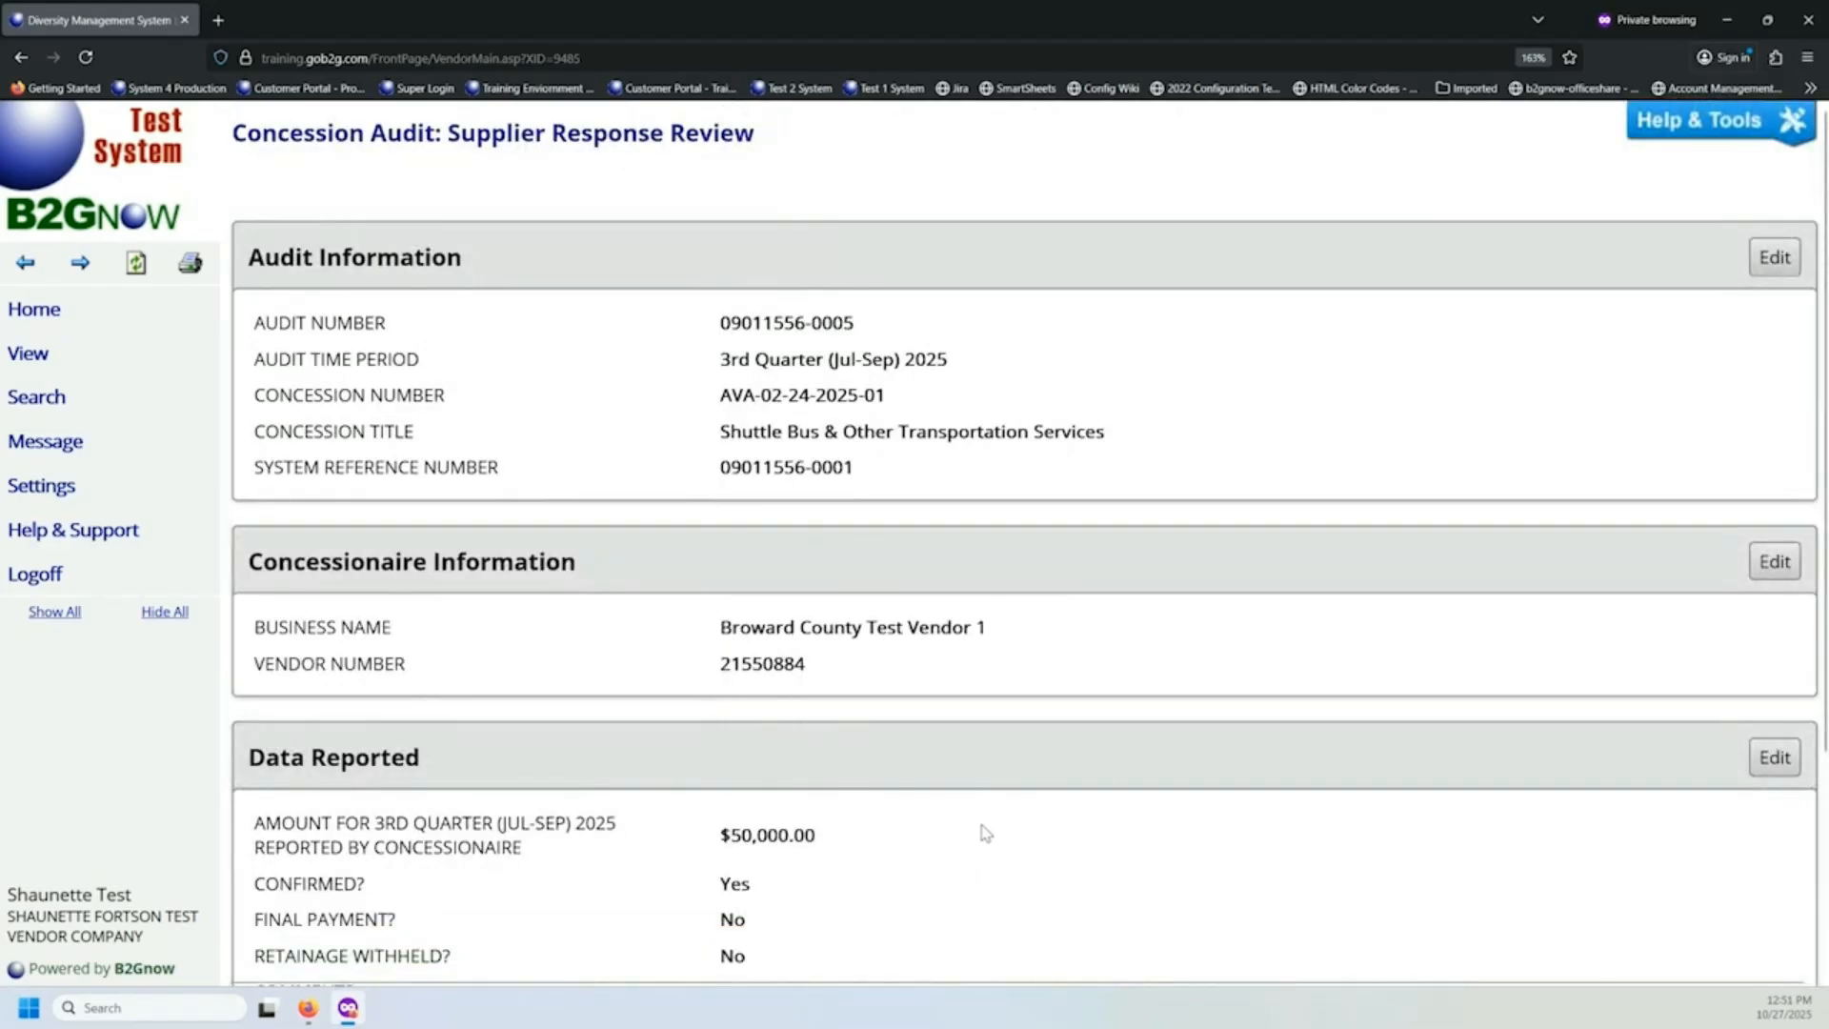
# Check the reported data in the supplier response, save it and return to the audit.
pyautogui.scroll(-3, 983, 830)
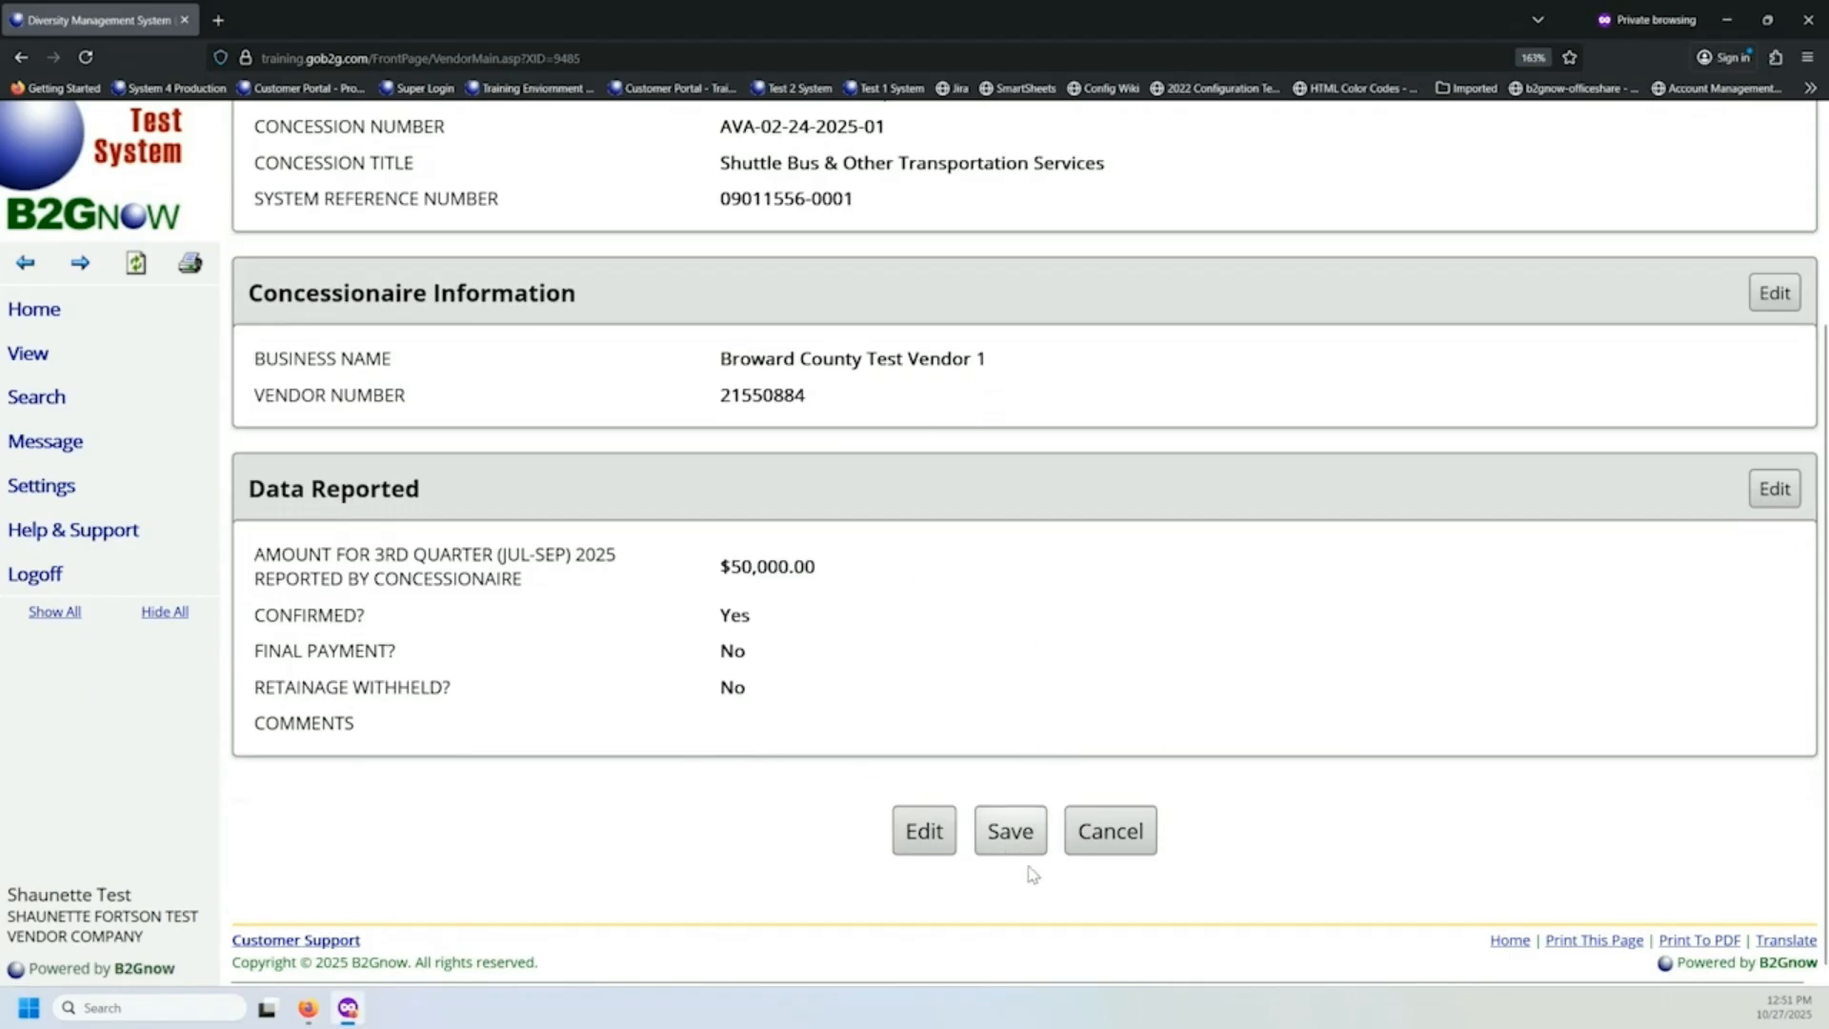
pyautogui.click(1017, 832)
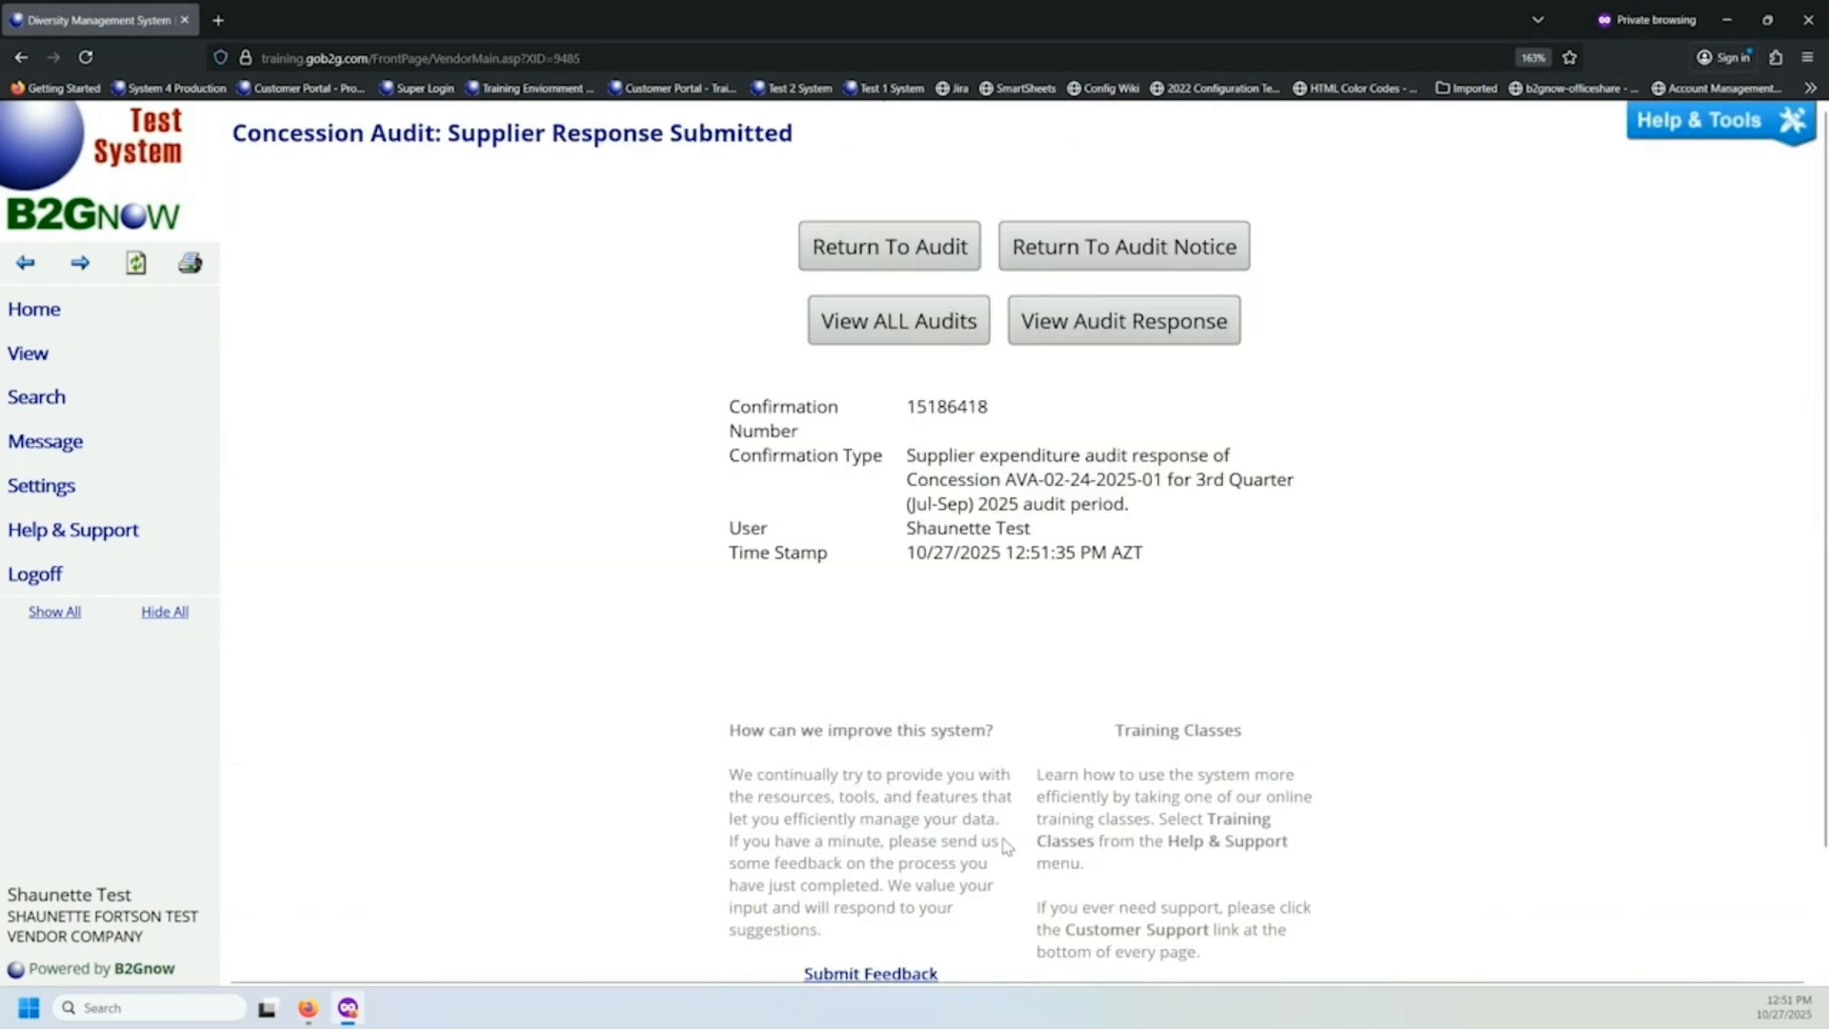
pyautogui.click(901, 255)
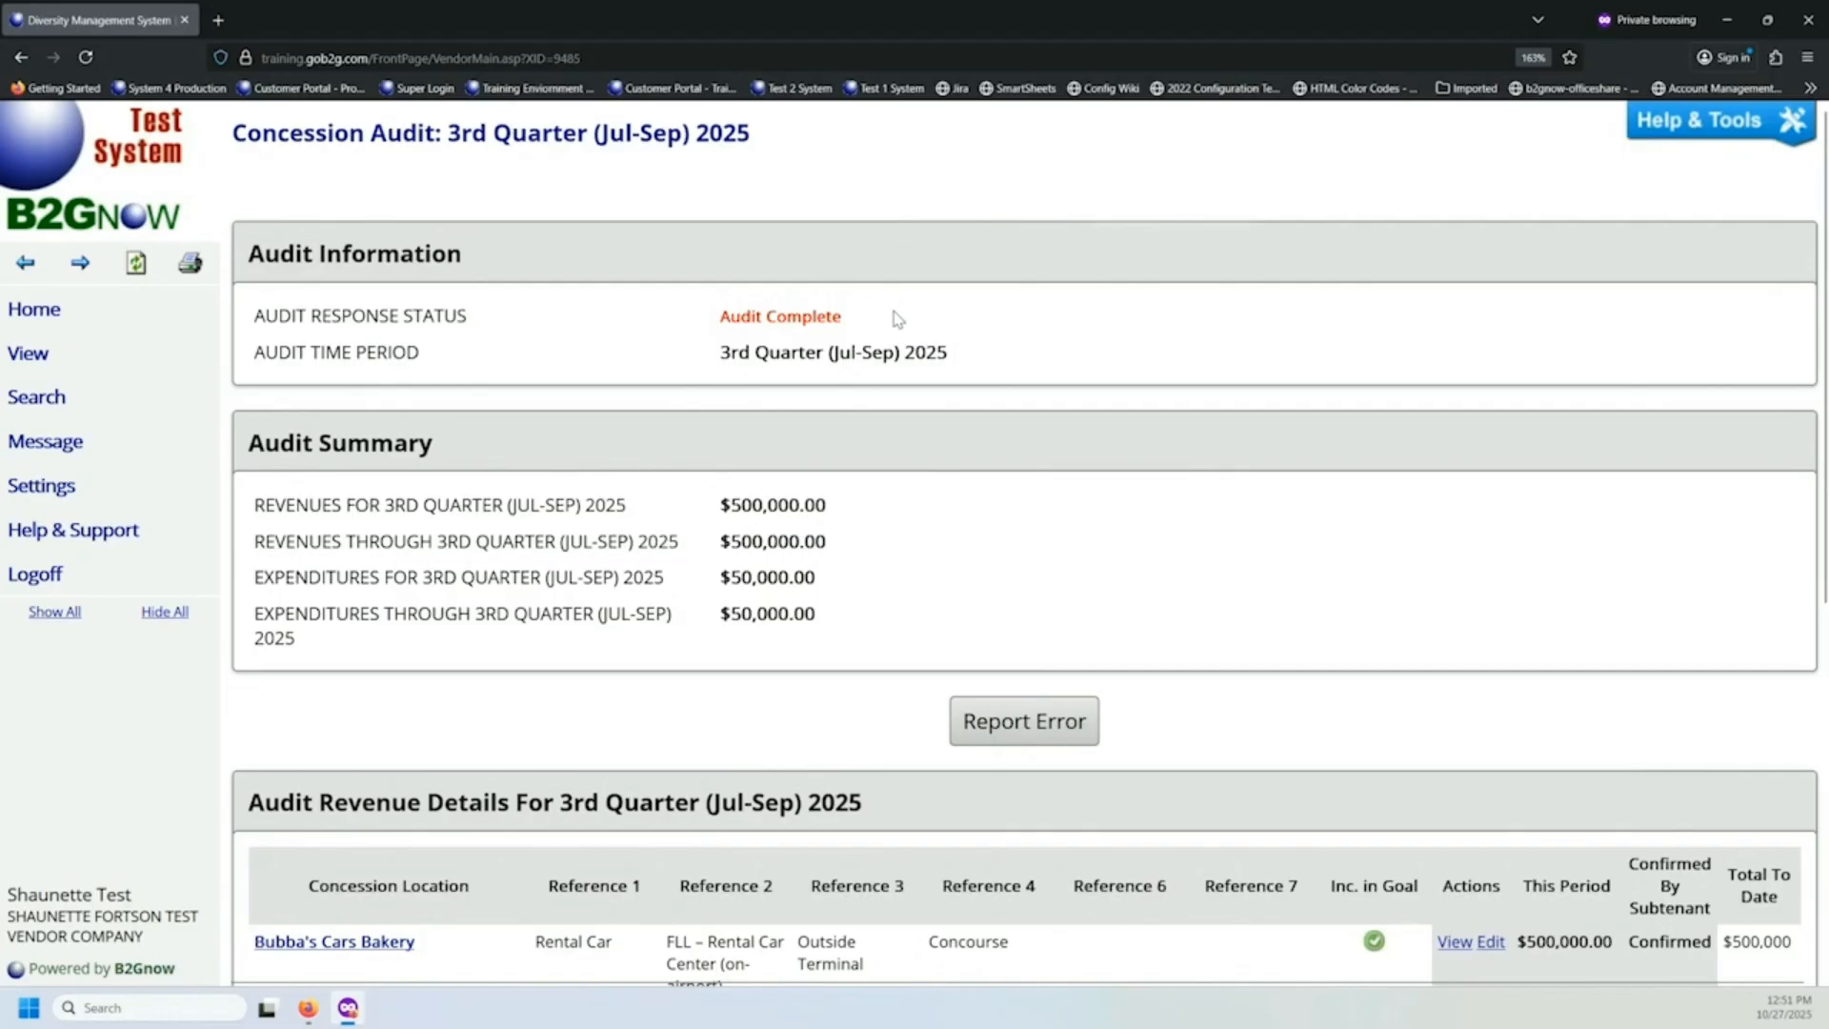
# Examine the audit summary and the subtenant and supplier confirmations in the revenue and expenditure details.
pyautogui.scroll(-3, 900, 315)
pyautogui.scroll(-3, 887, 339)
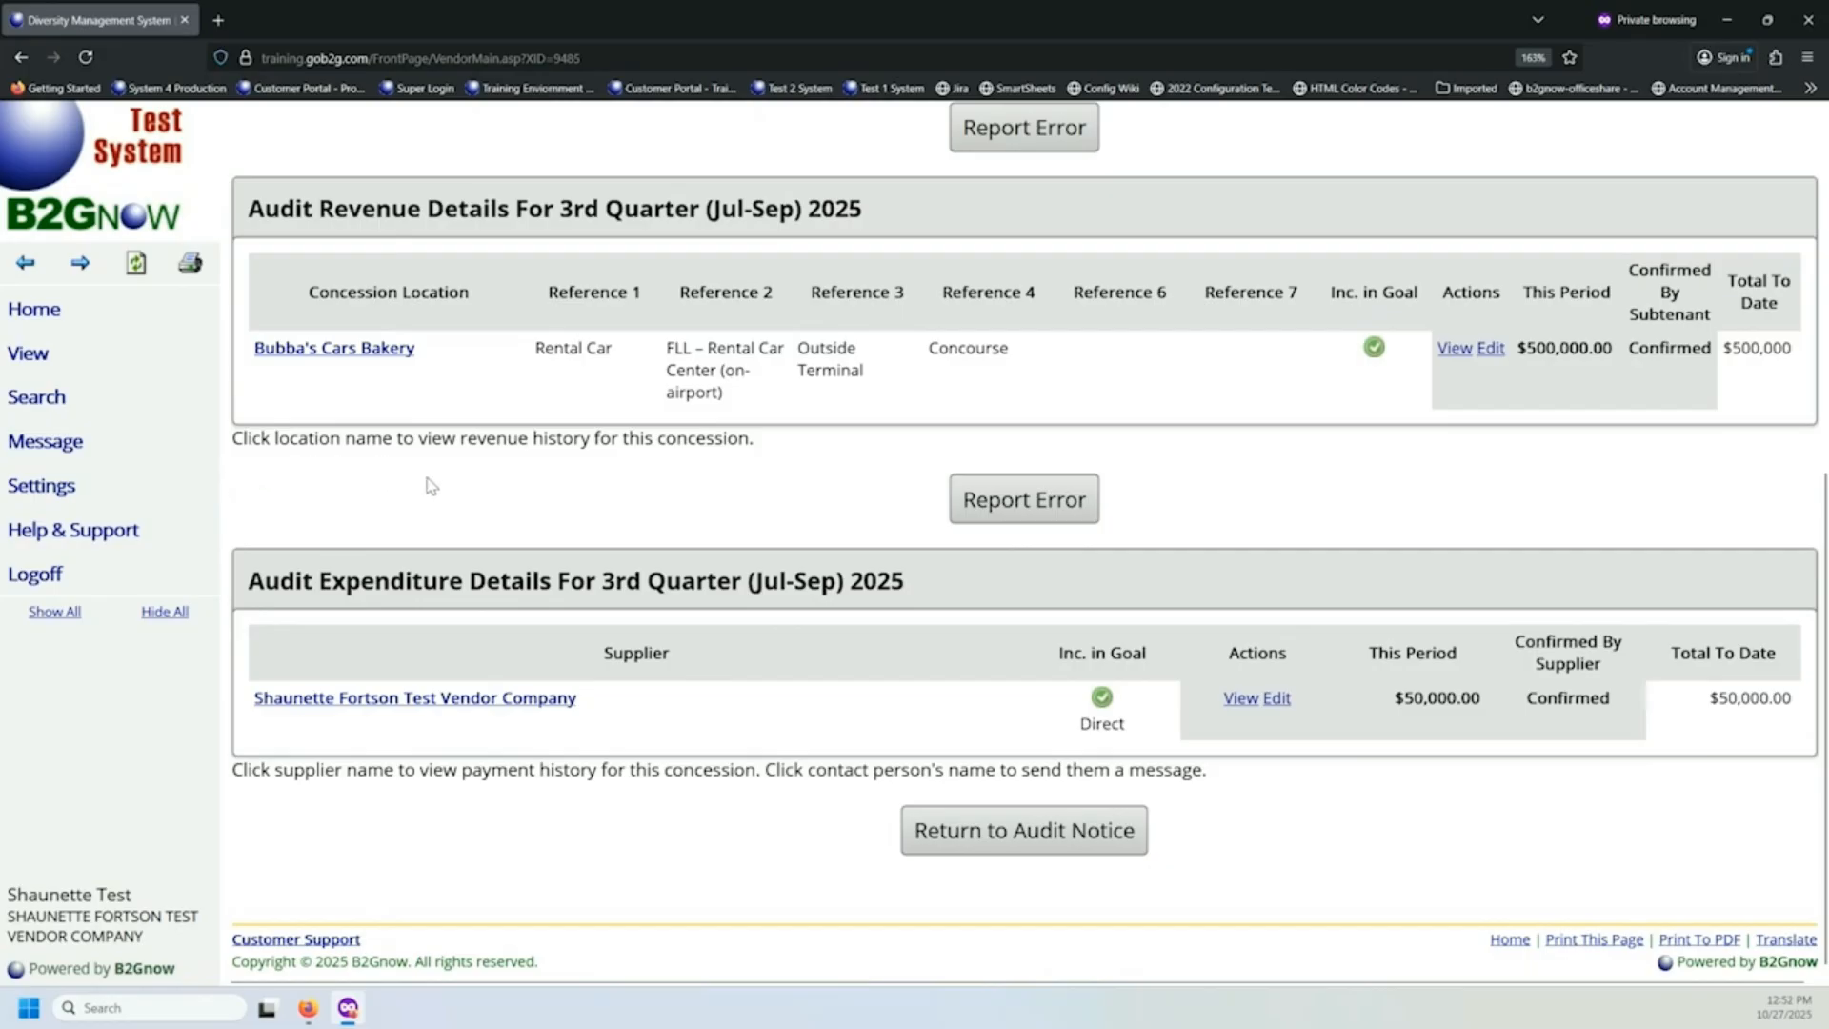
pyautogui.scroll(2, 470, 504)
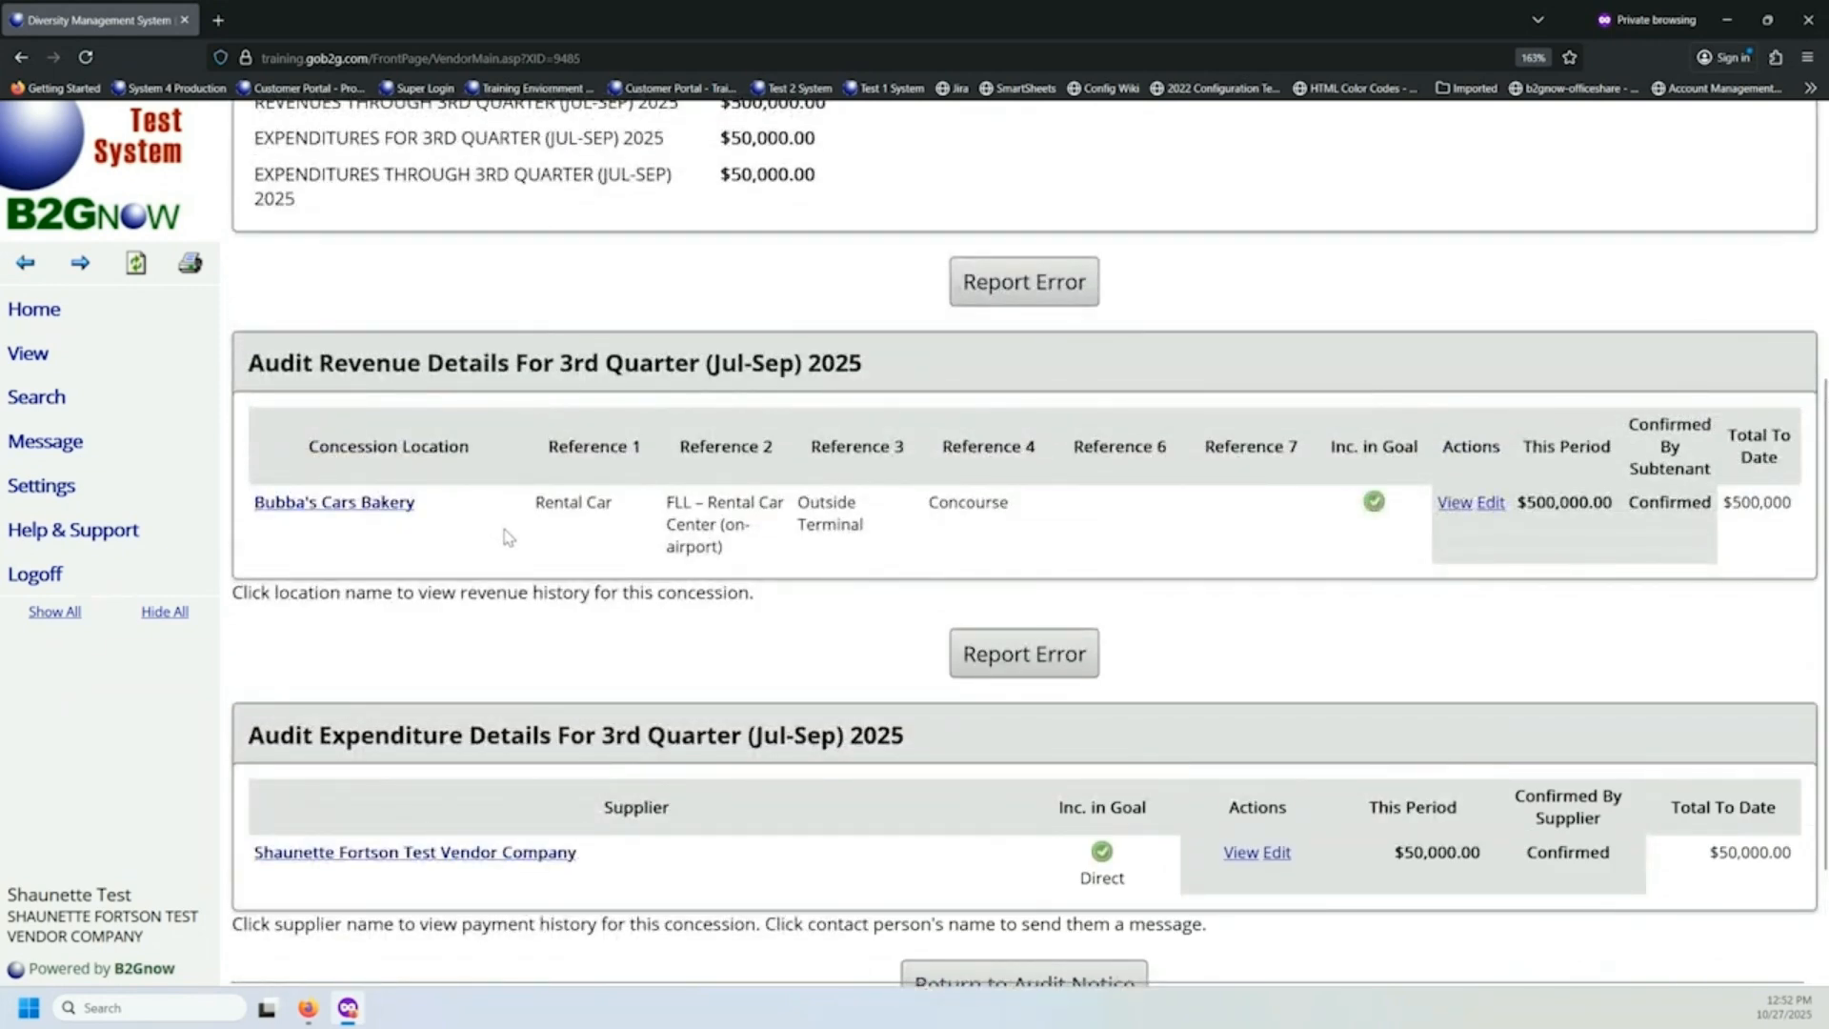
pyautogui.scroll(-2, 508, 537)
pyautogui.scroll(8, 505, 542)
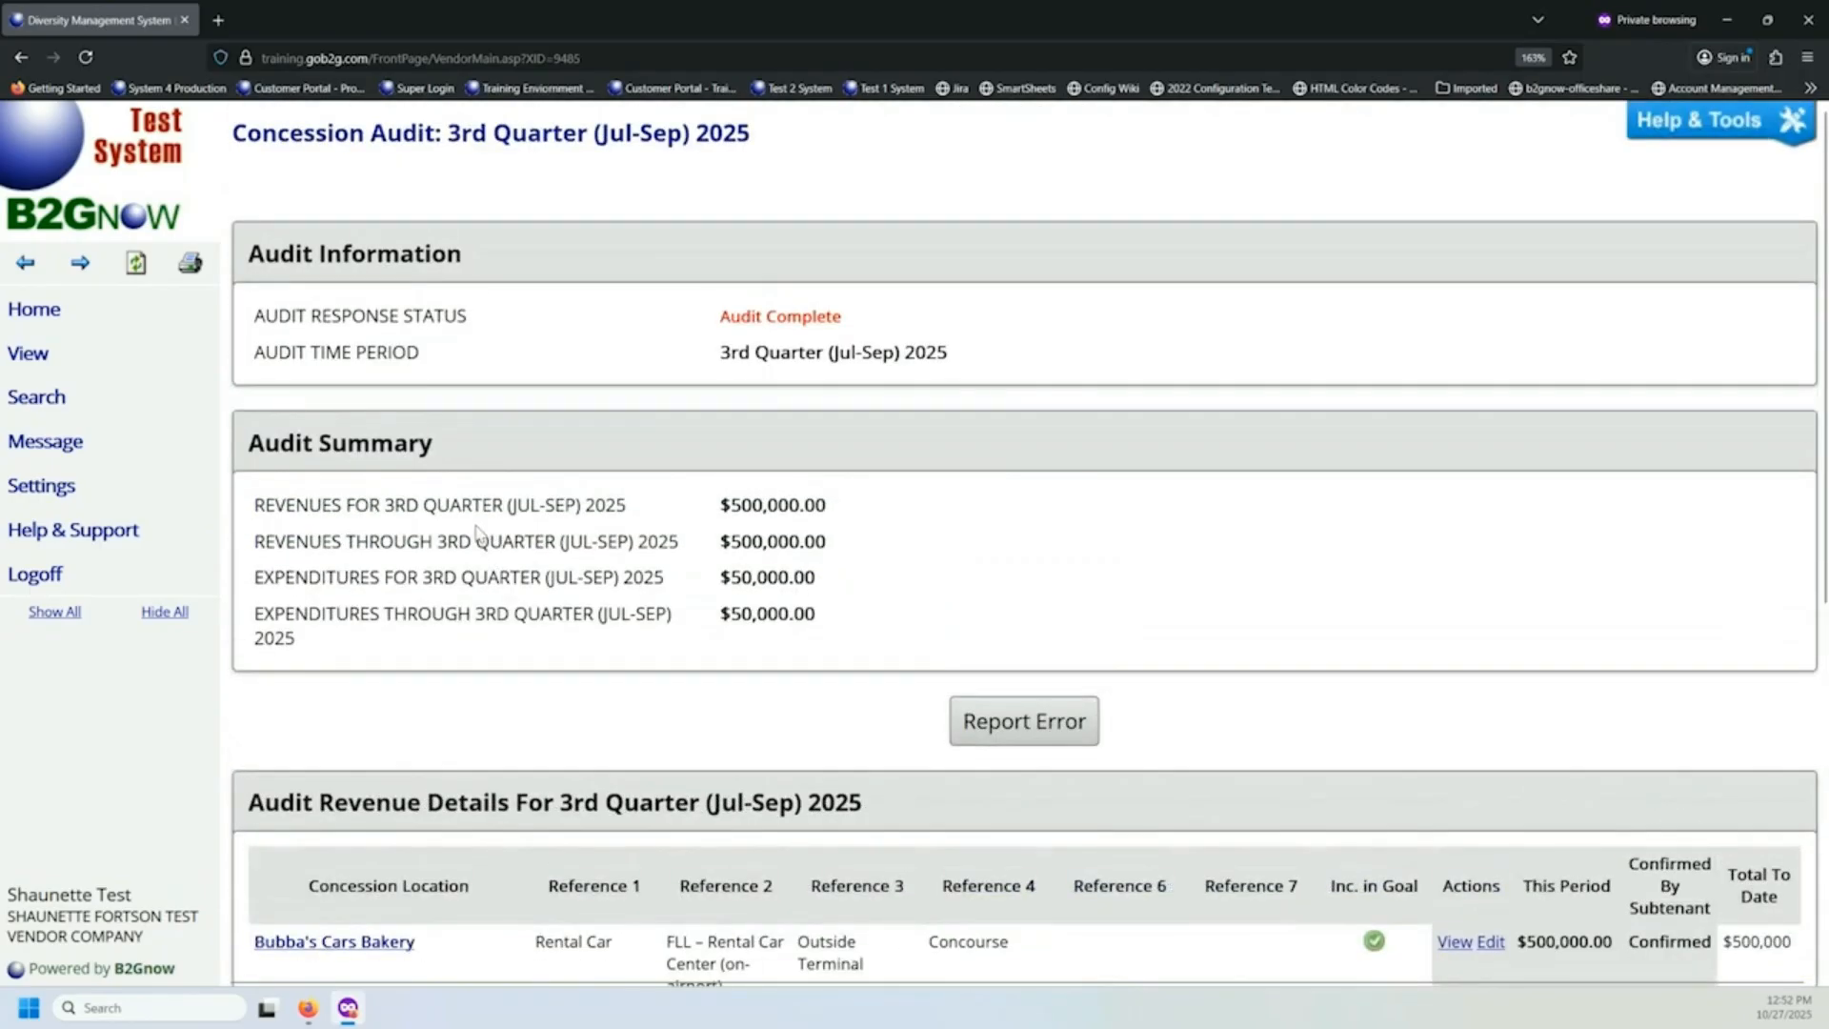
pyautogui.scroll(-8, 479, 533)
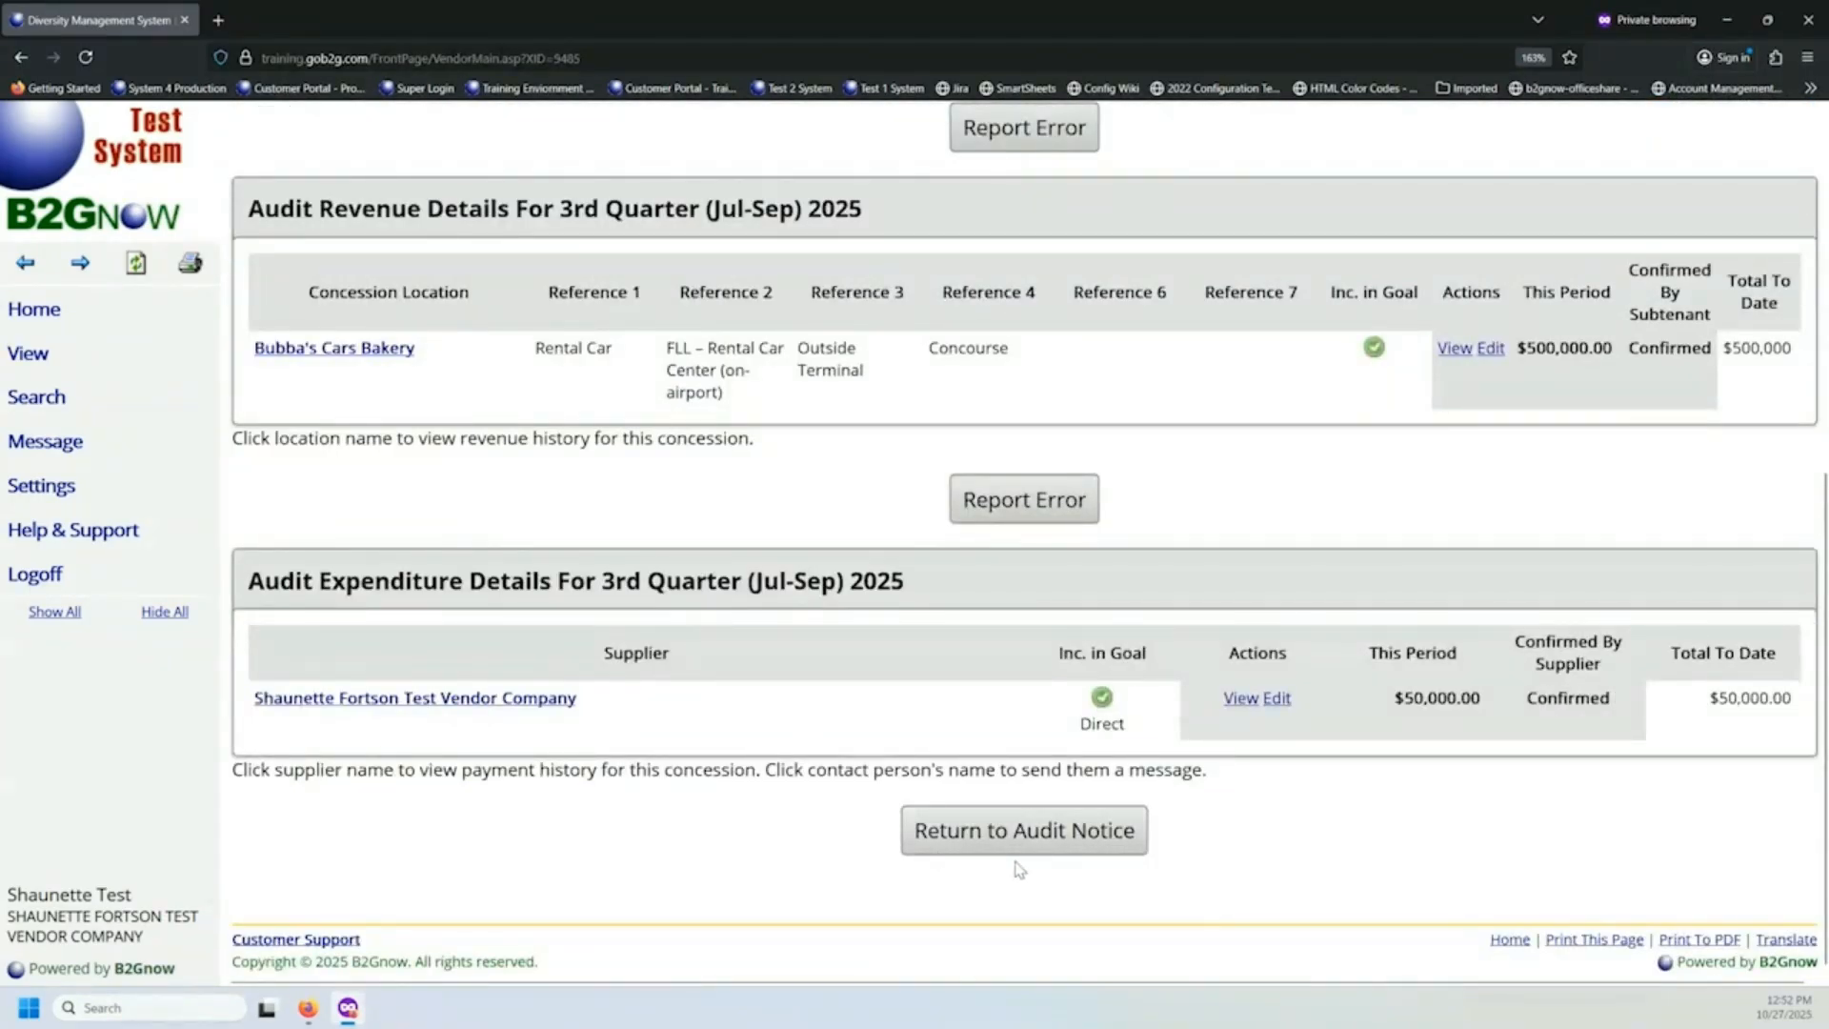
# Return to the audit notice and open a new message to the concession compliance officer.
pyautogui.click(1024, 844)
pyautogui.scroll(-4, 771, 729)
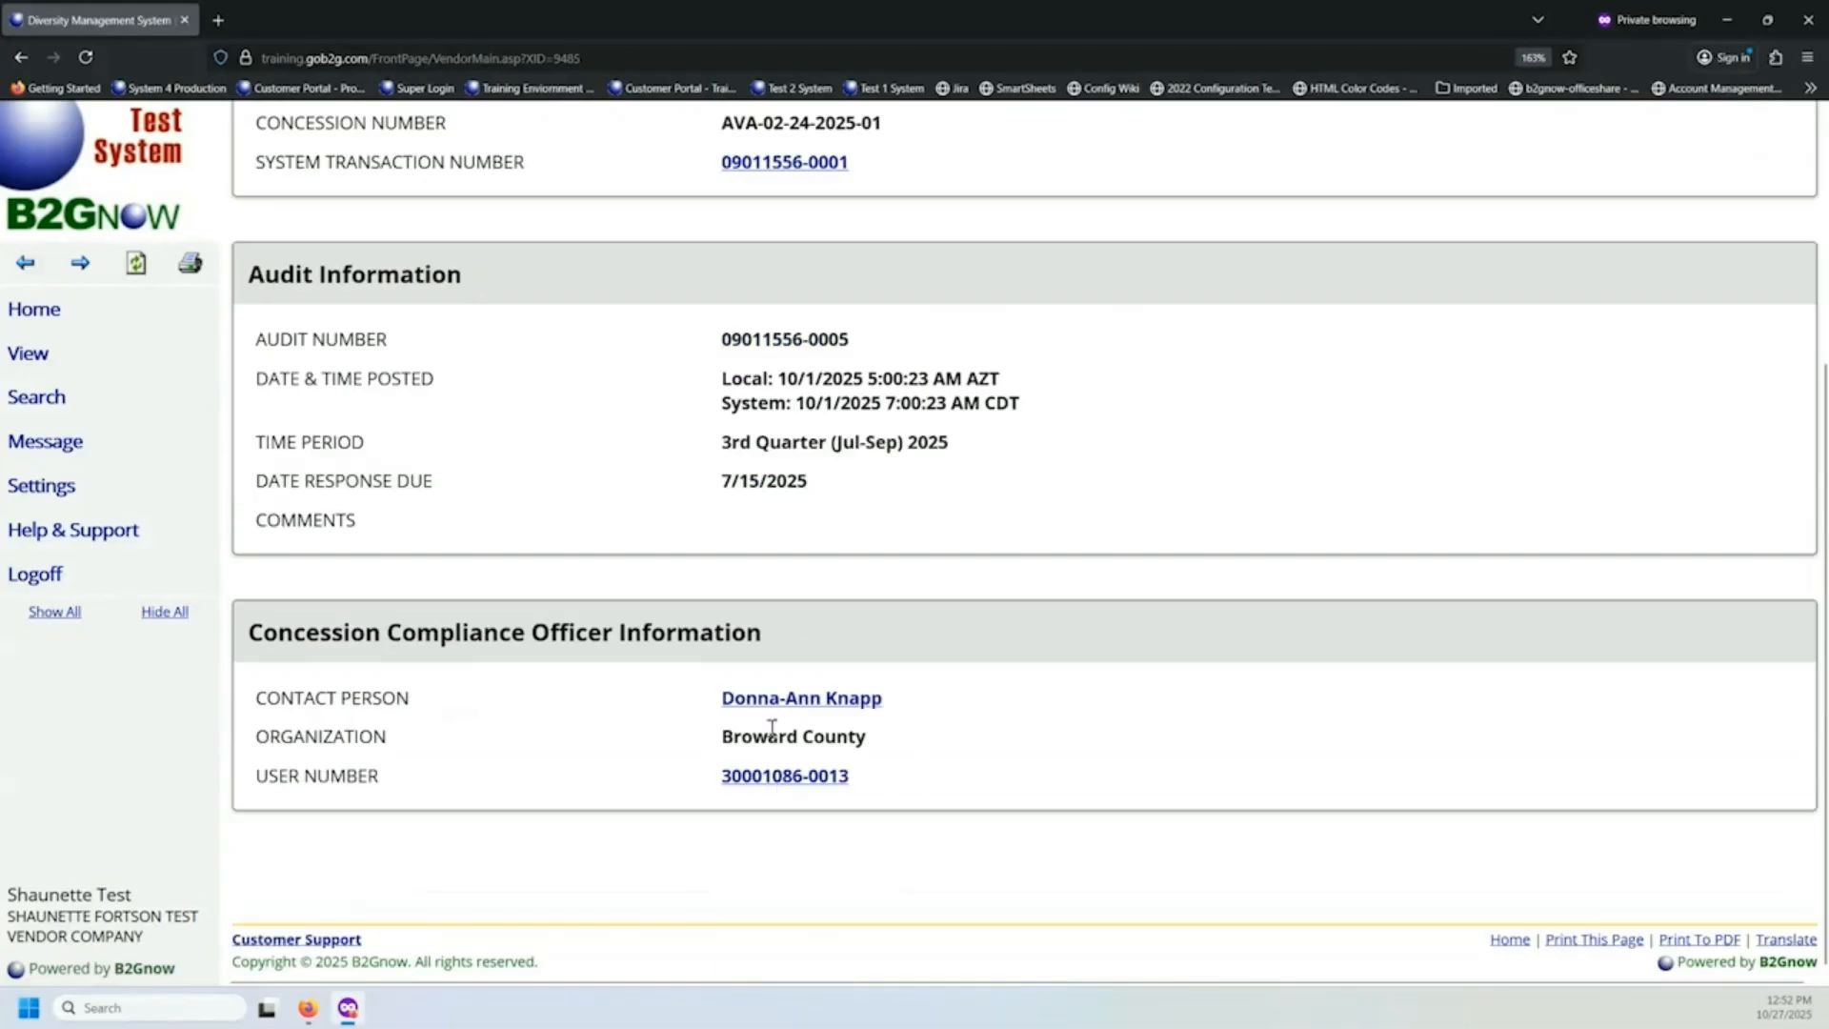
pyautogui.click(780, 700)
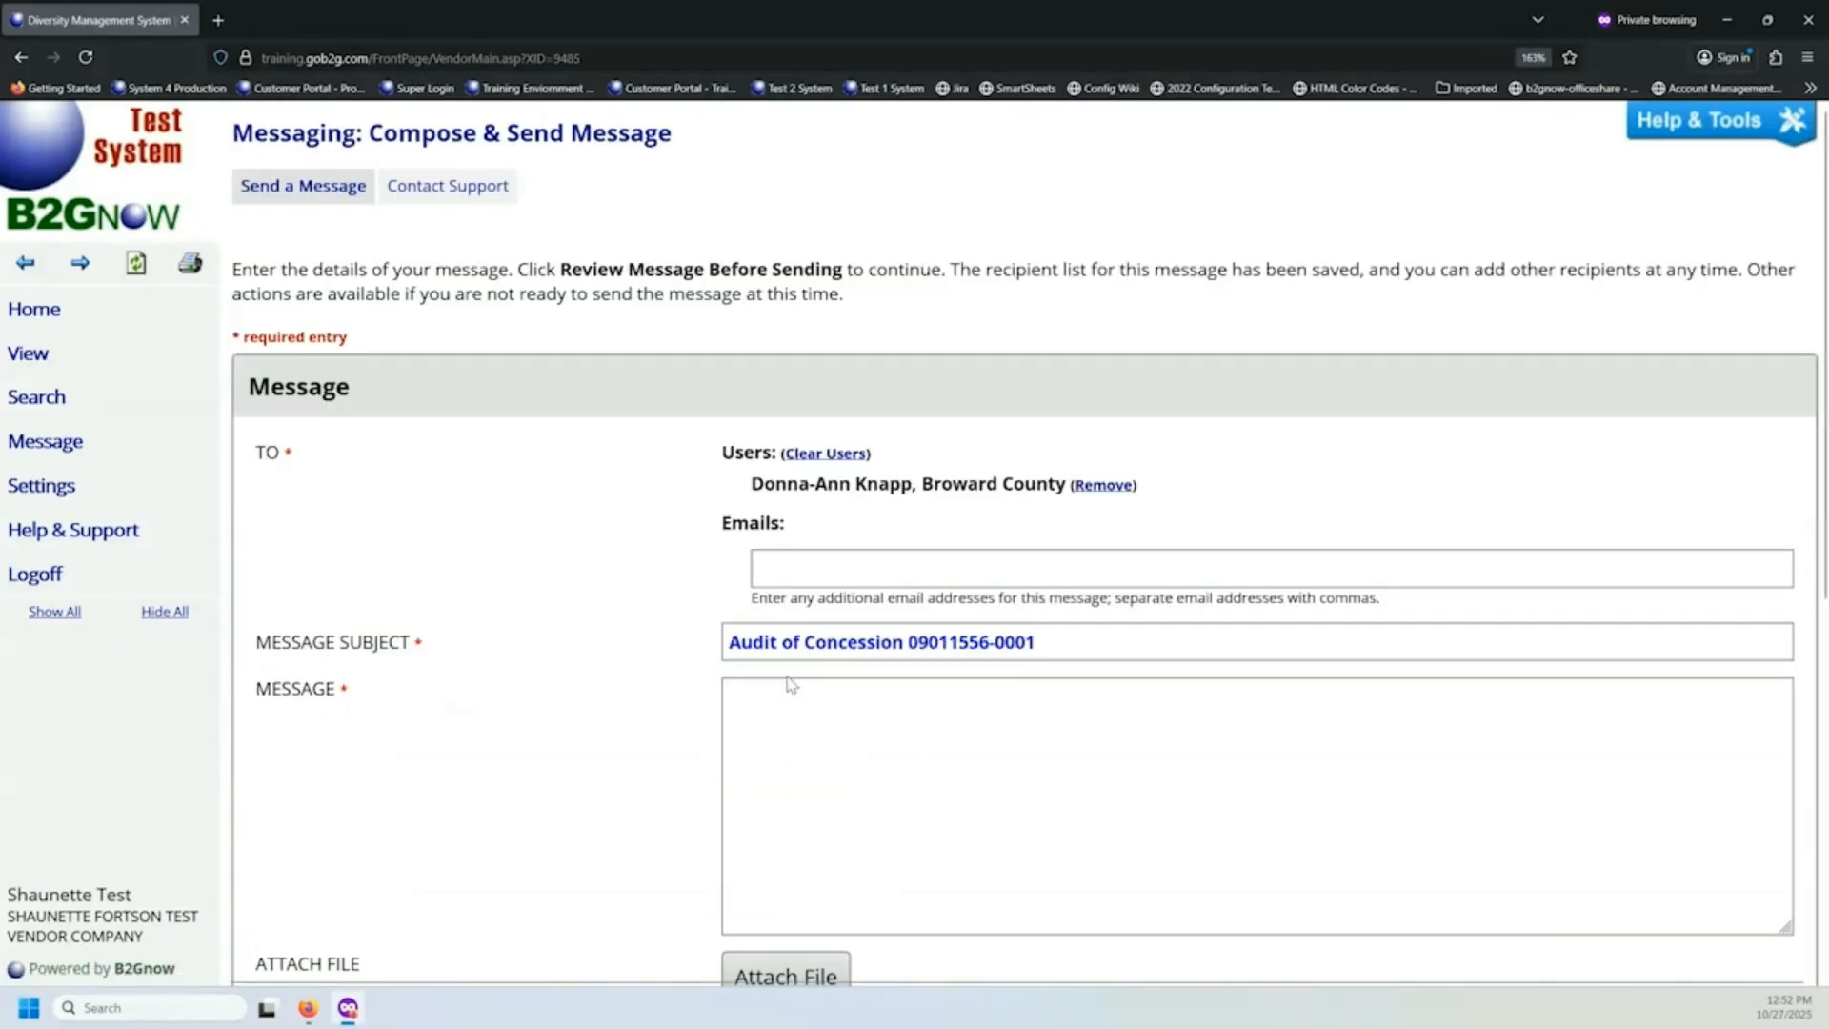
# Show the messaging options and the list of the vendor's own viewable records.
pyautogui.click(71, 446)
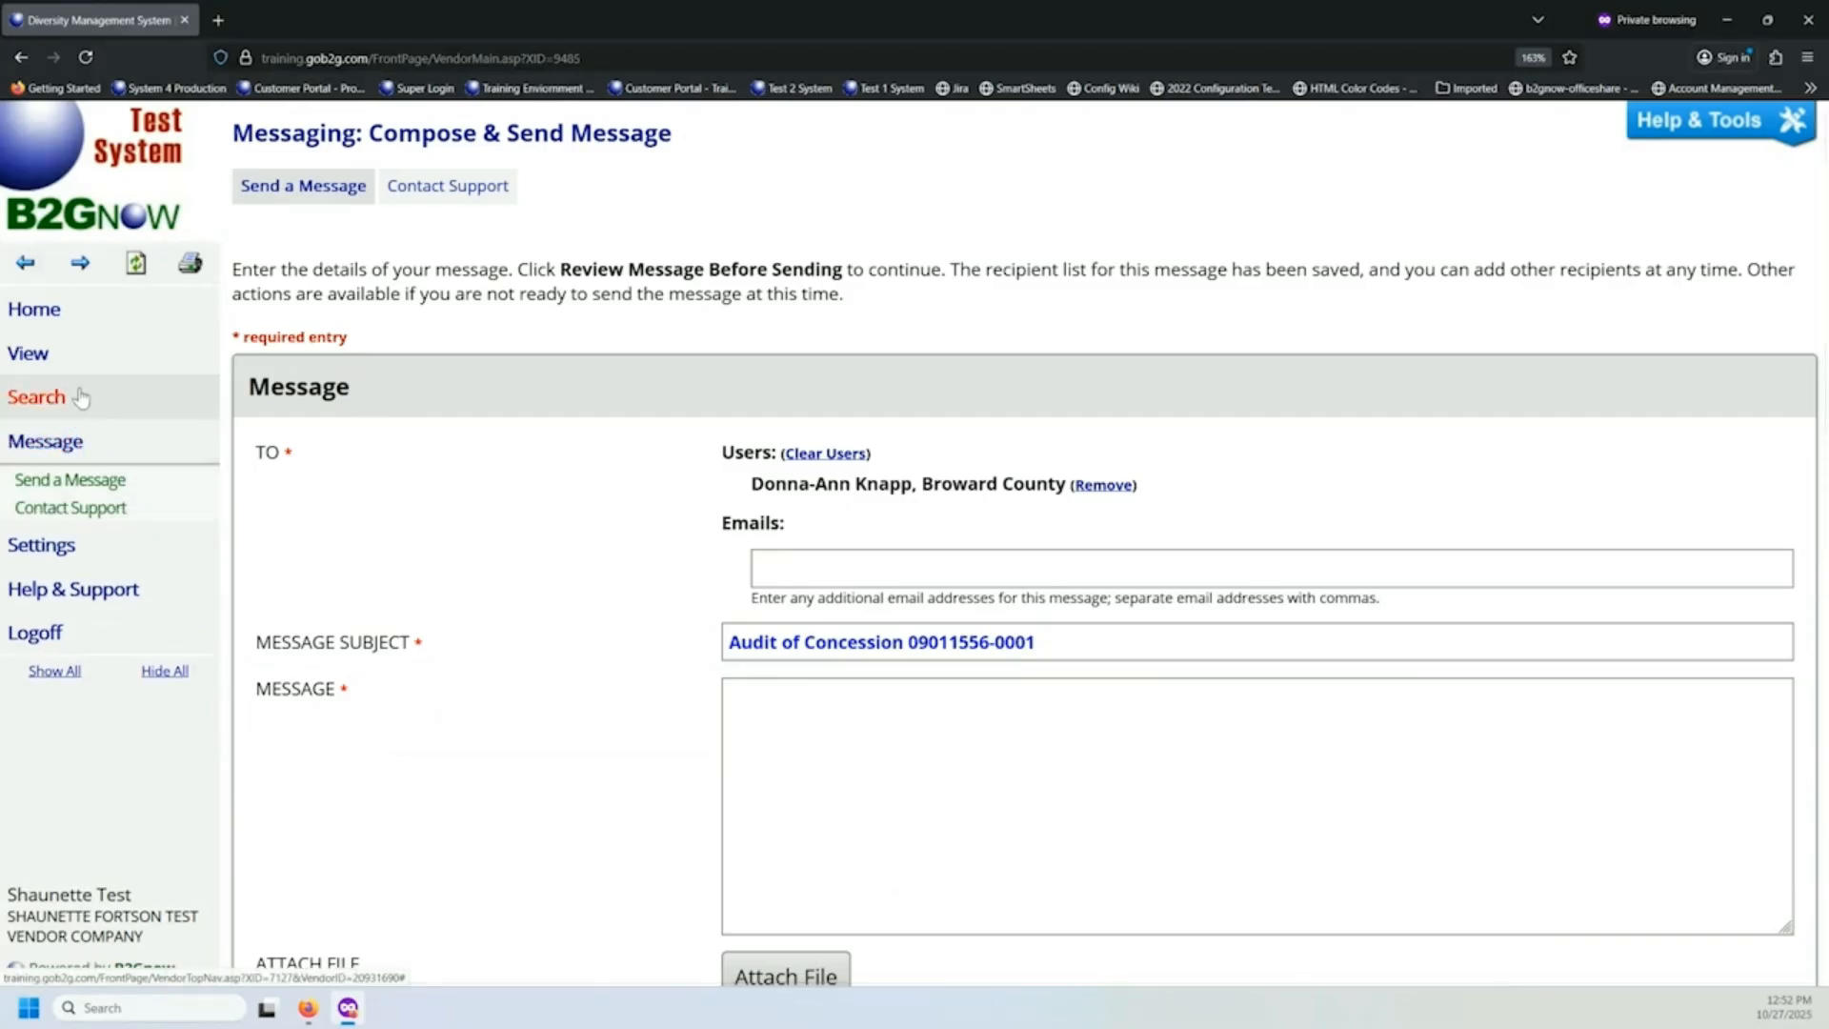
pyautogui.click(66, 355)
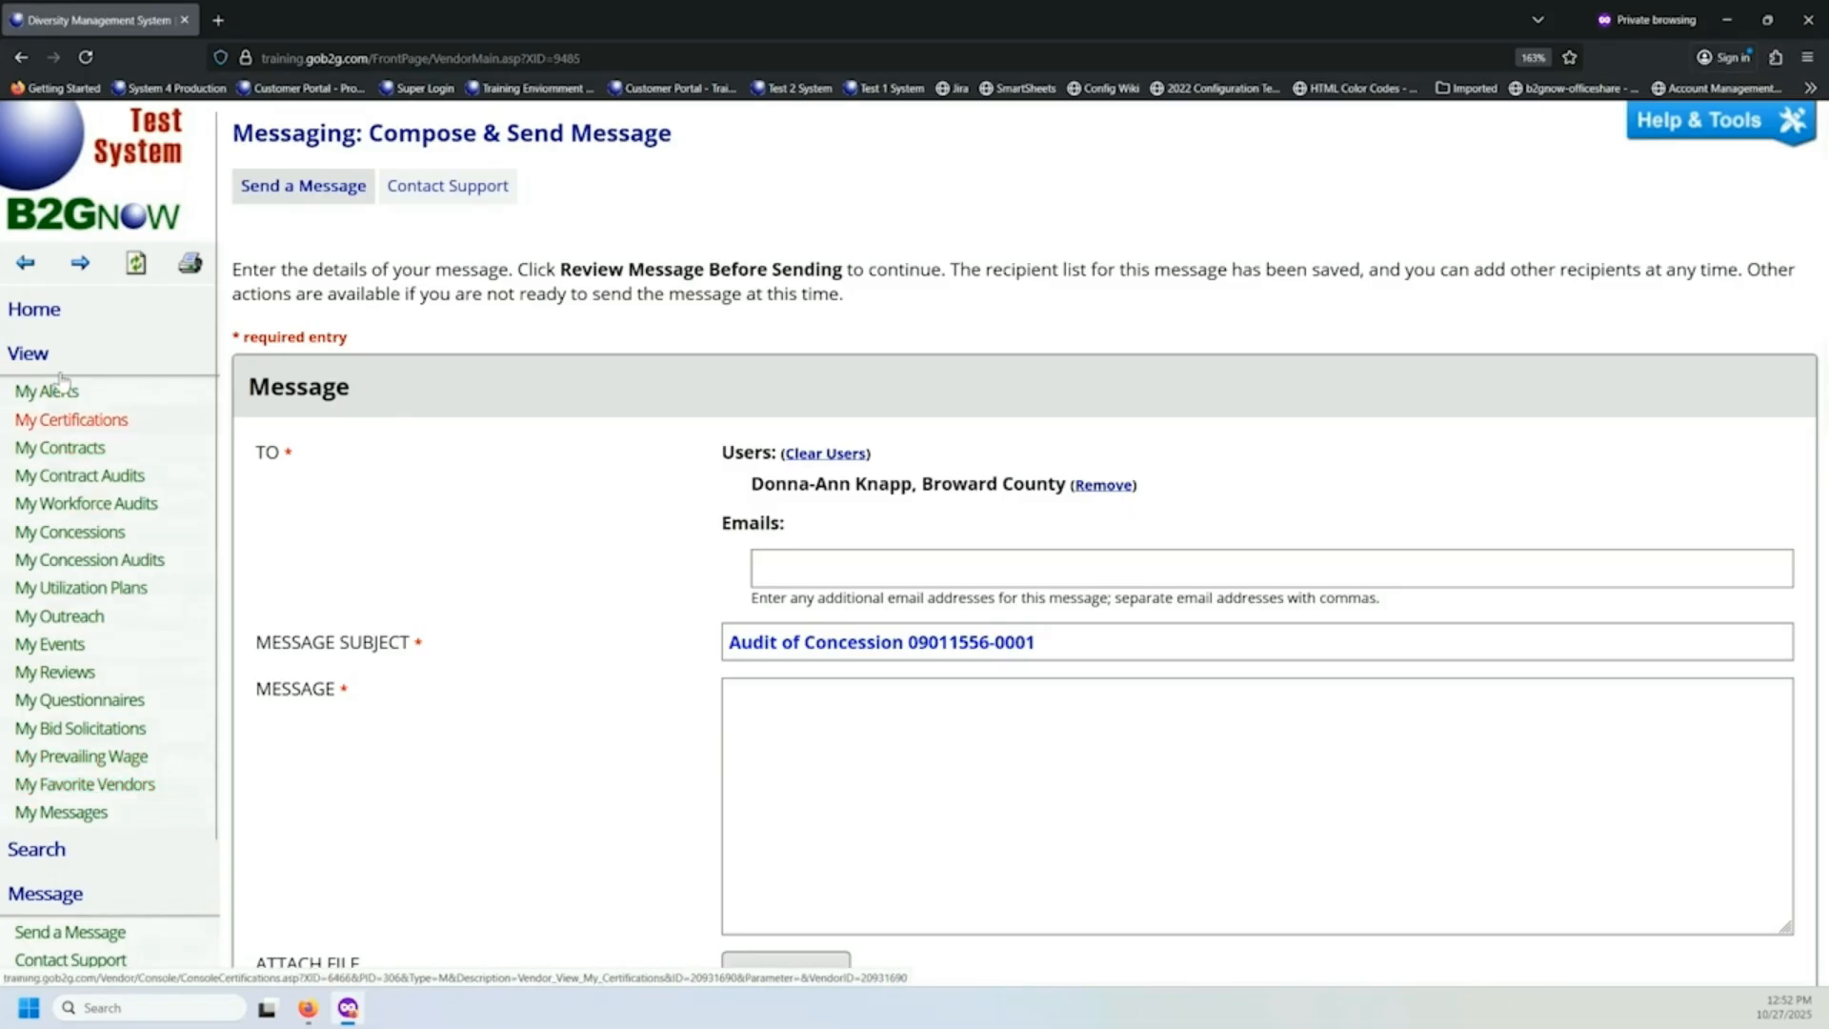